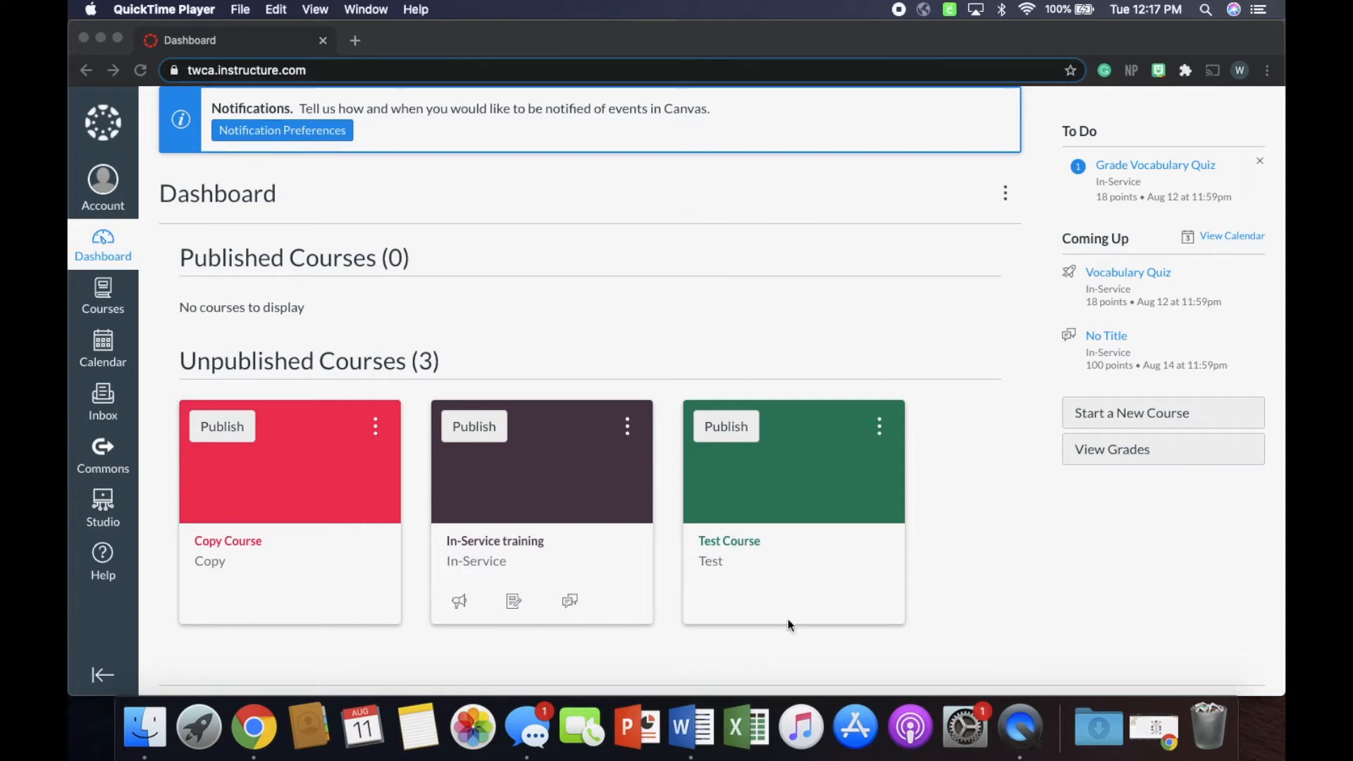
Step: Open the Test Course and start a new page in its Pages area
click(738, 539)
click(735, 543)
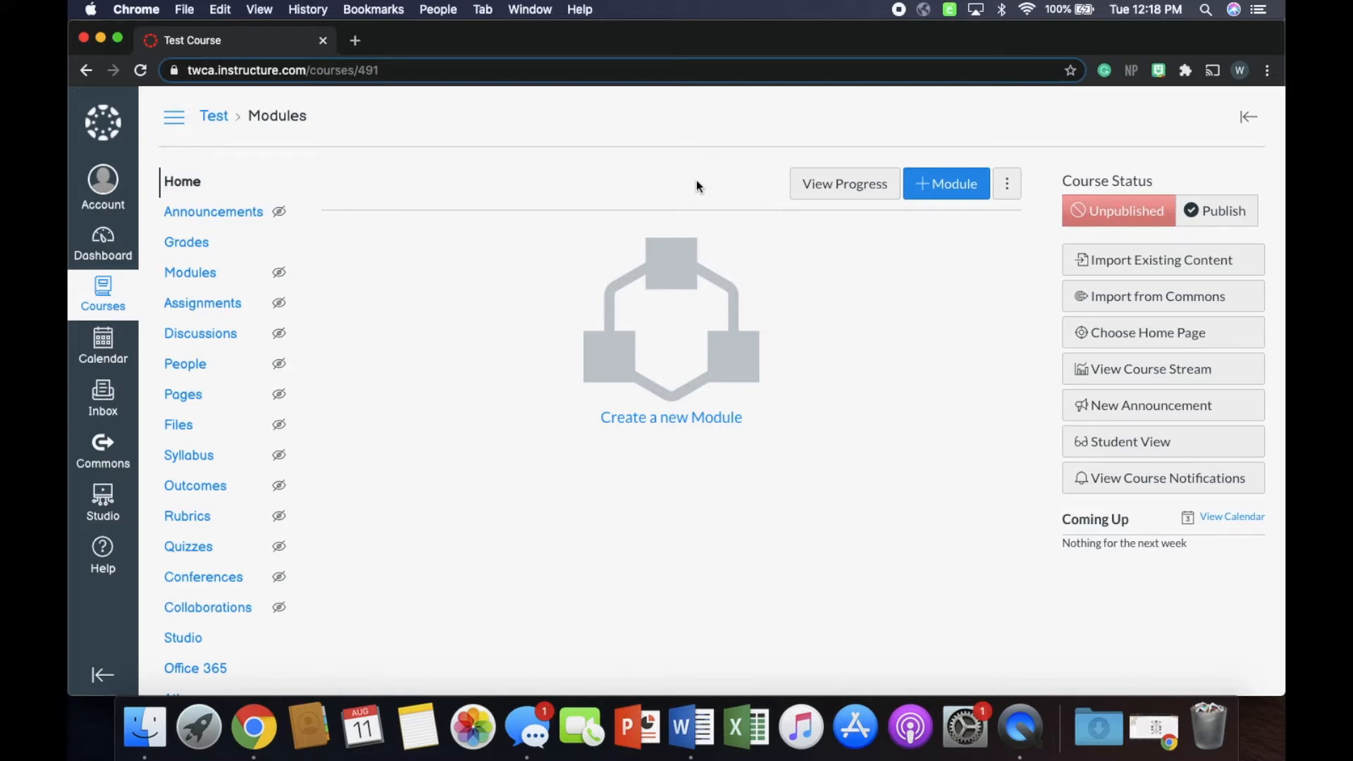
click(186, 396)
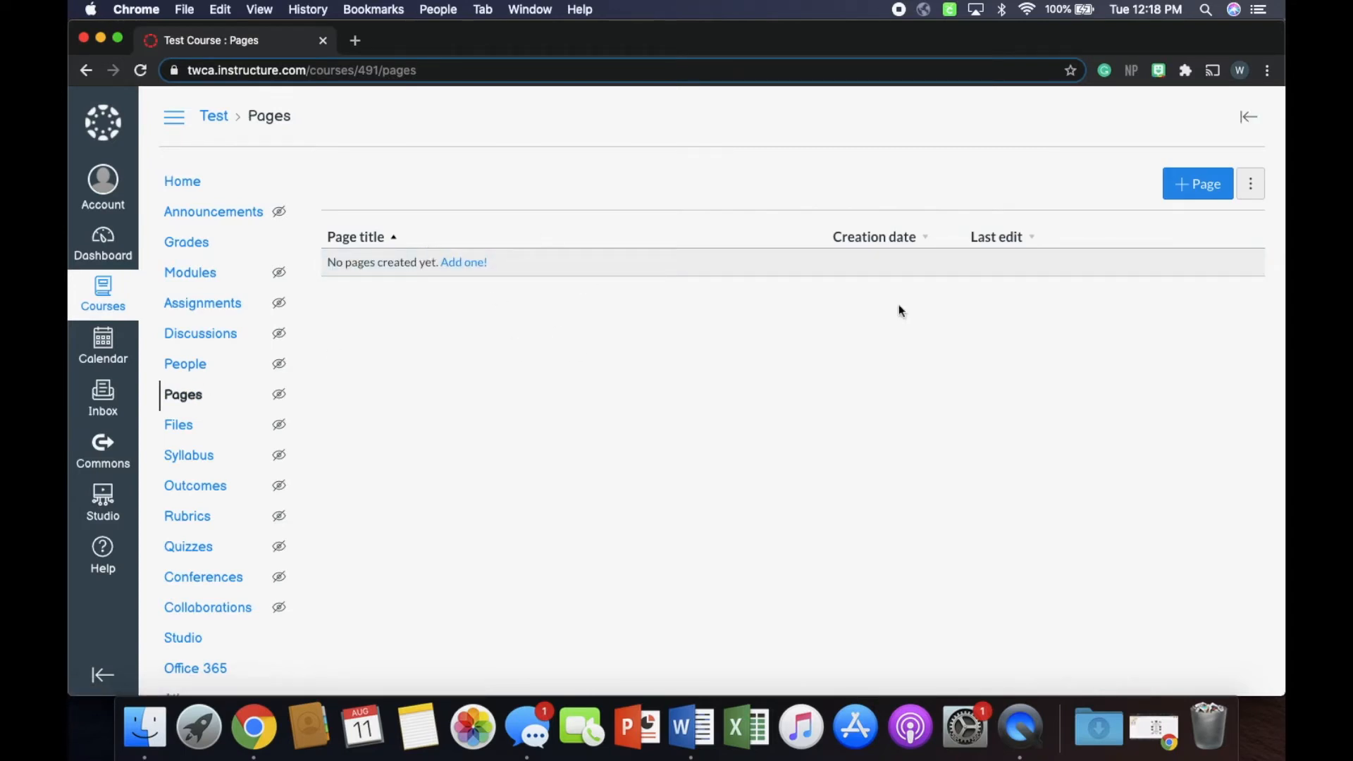
click(1203, 191)
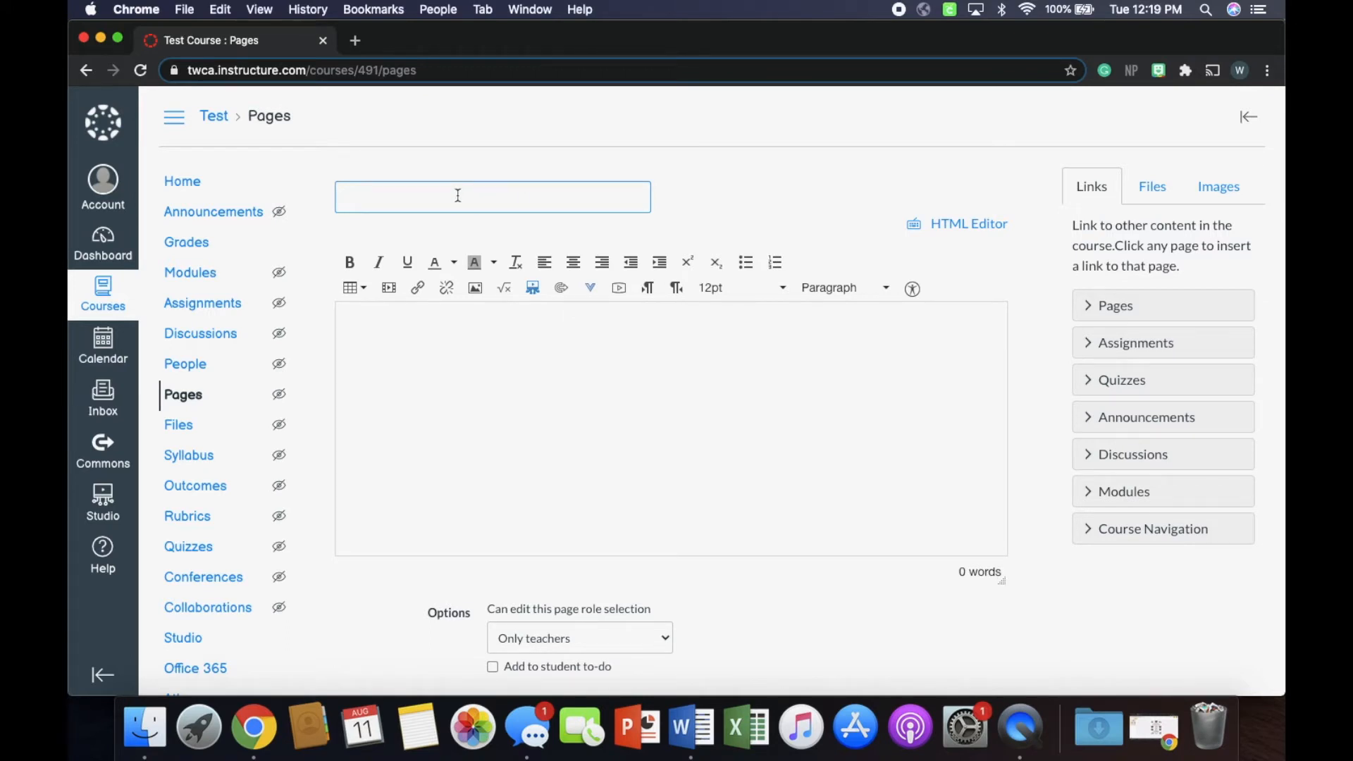
Step: Title the new page "Home Page" and place the cursor in its empty body
text(Ho)
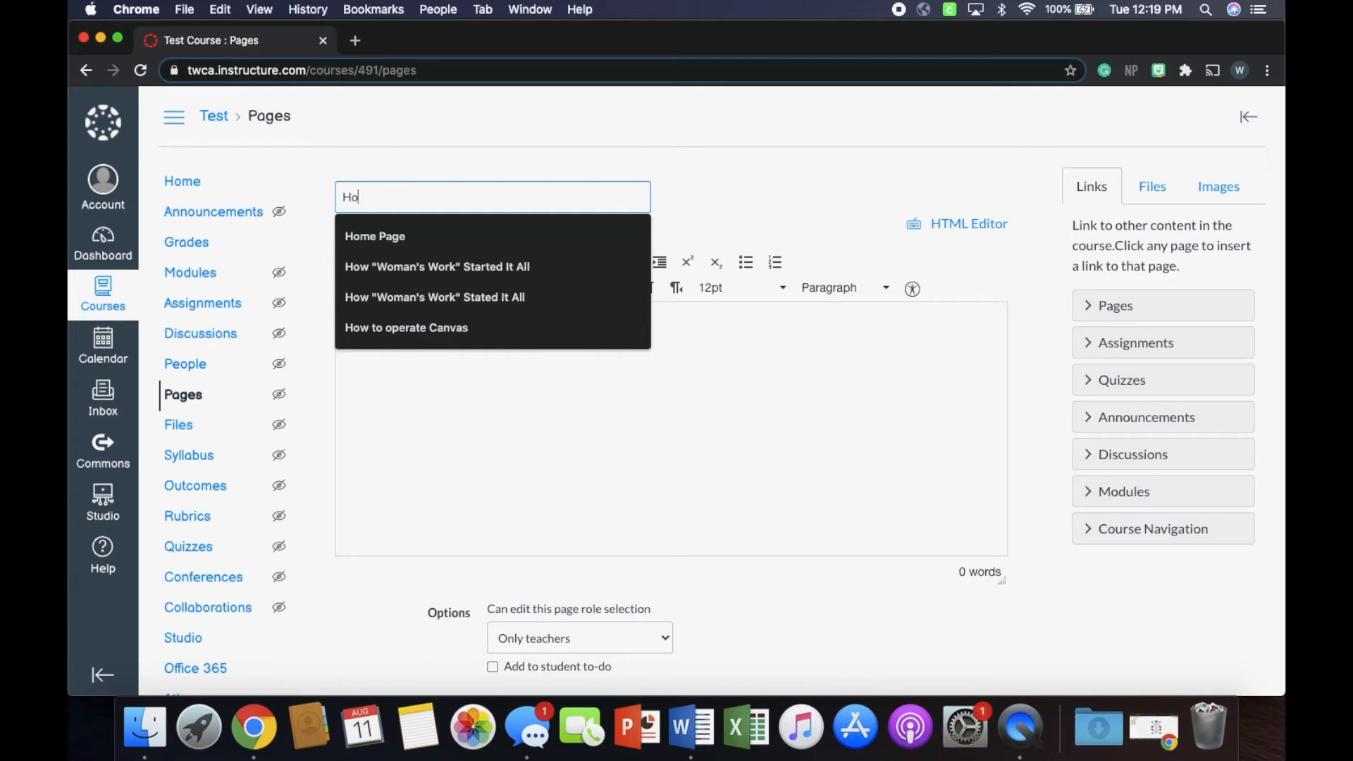
text(me Page)
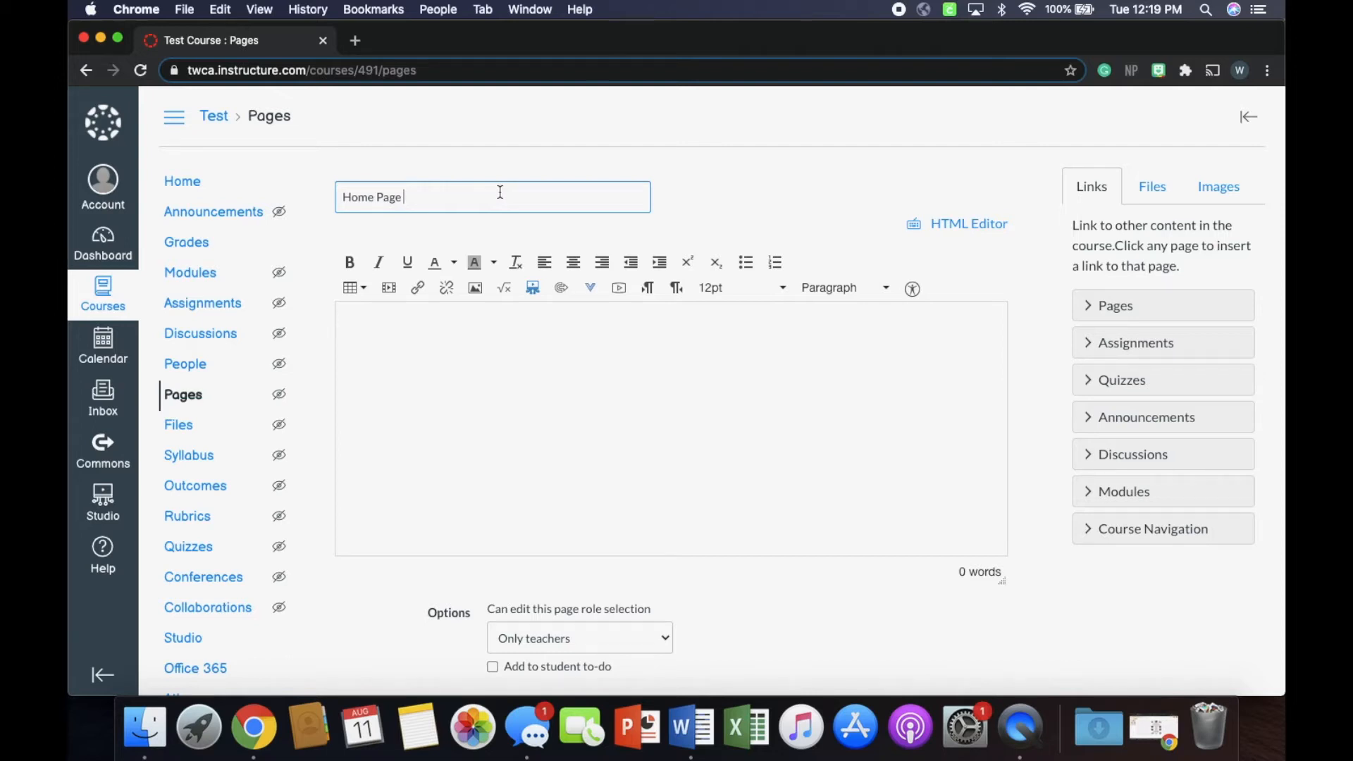
click(382, 325)
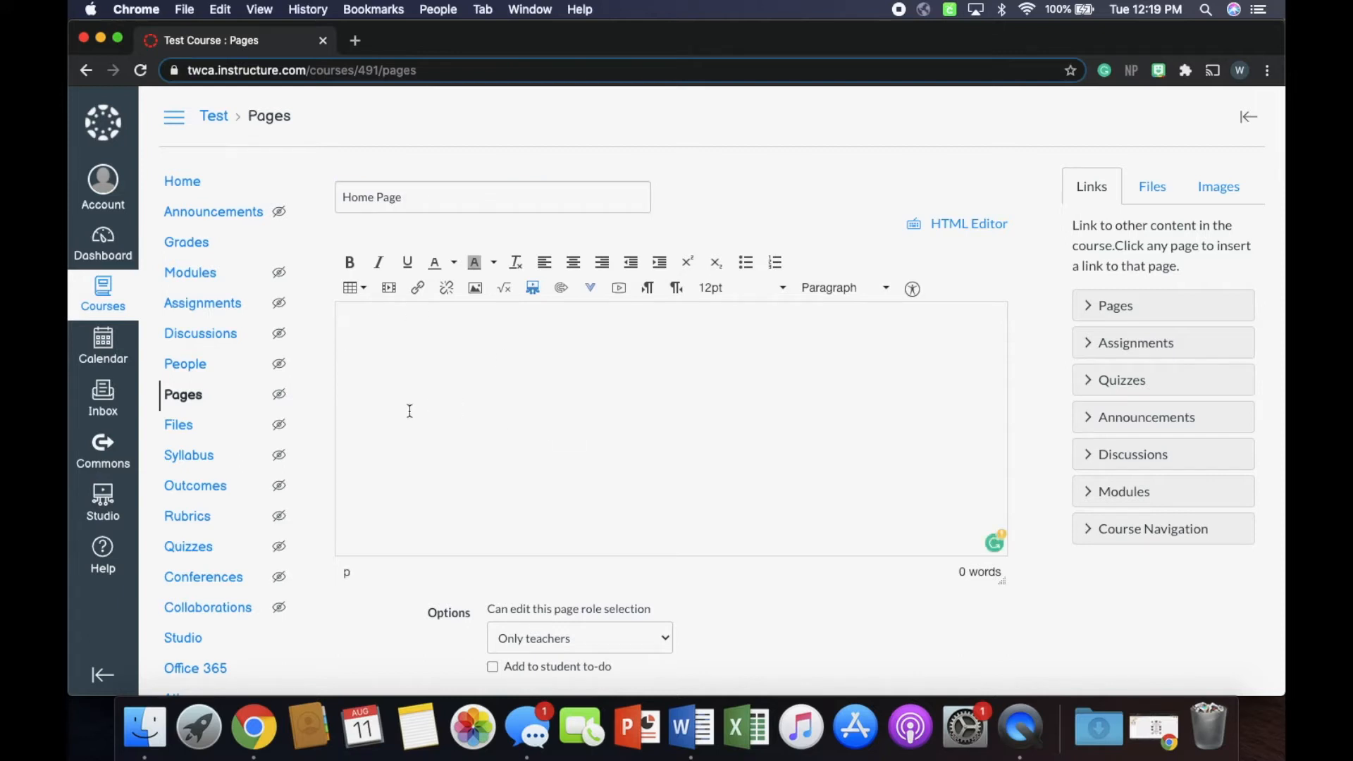
scroll(888, 362, down, 2)
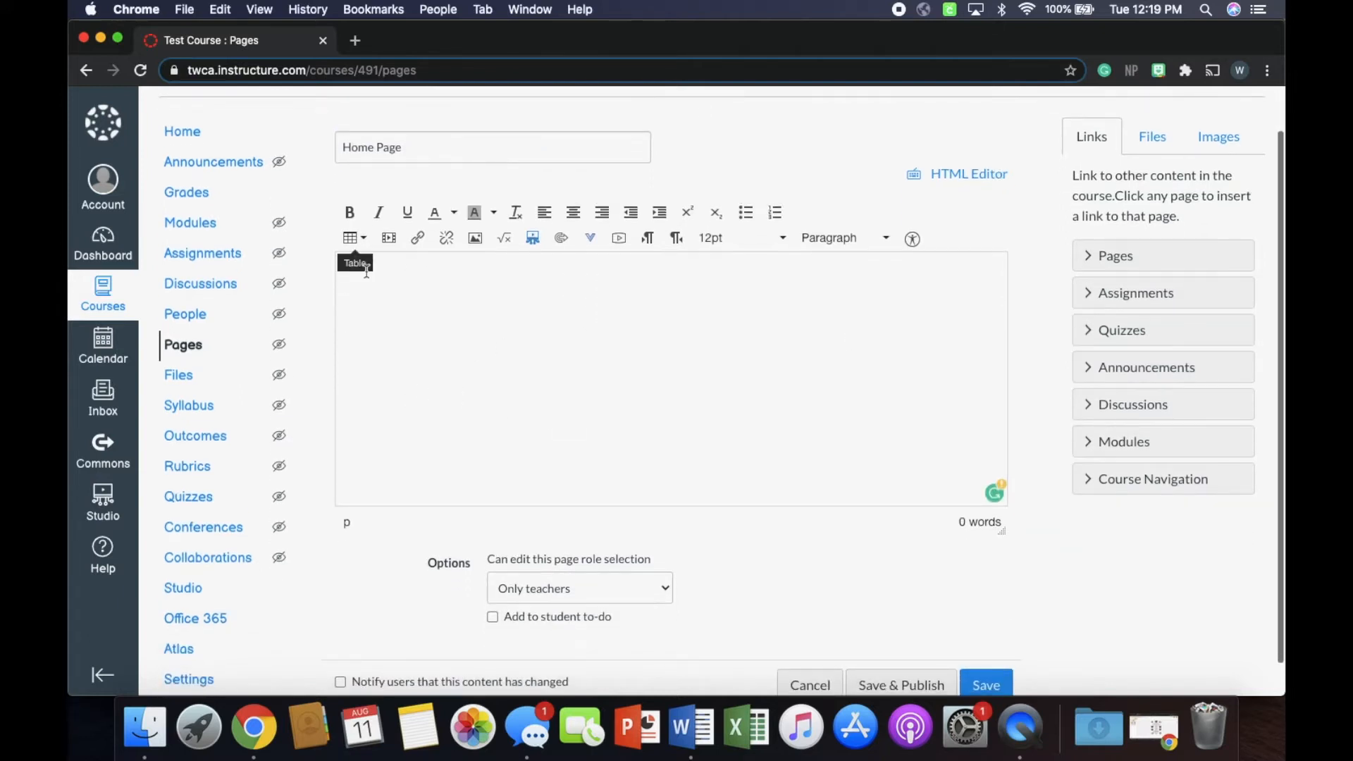
scroll(451, 301, down, 1)
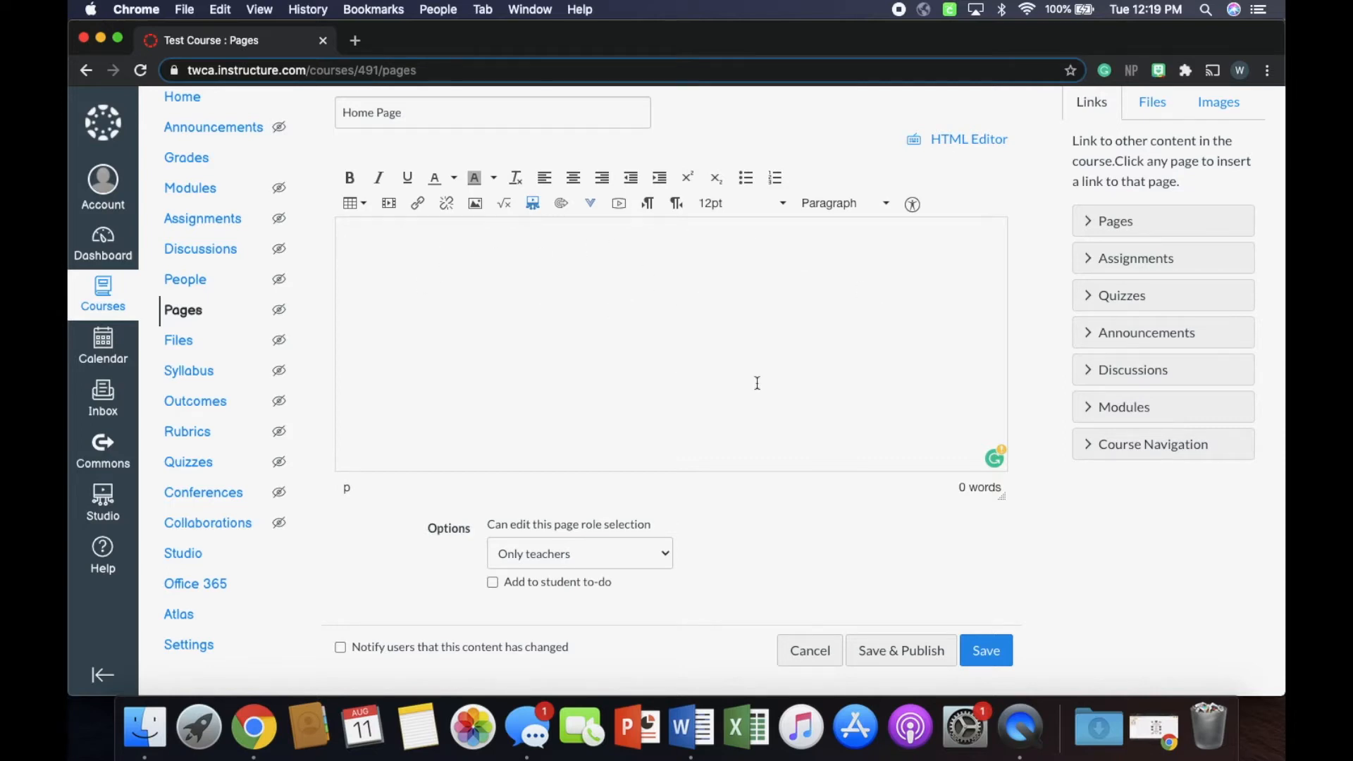
text(HOeprjo[prjospd[)
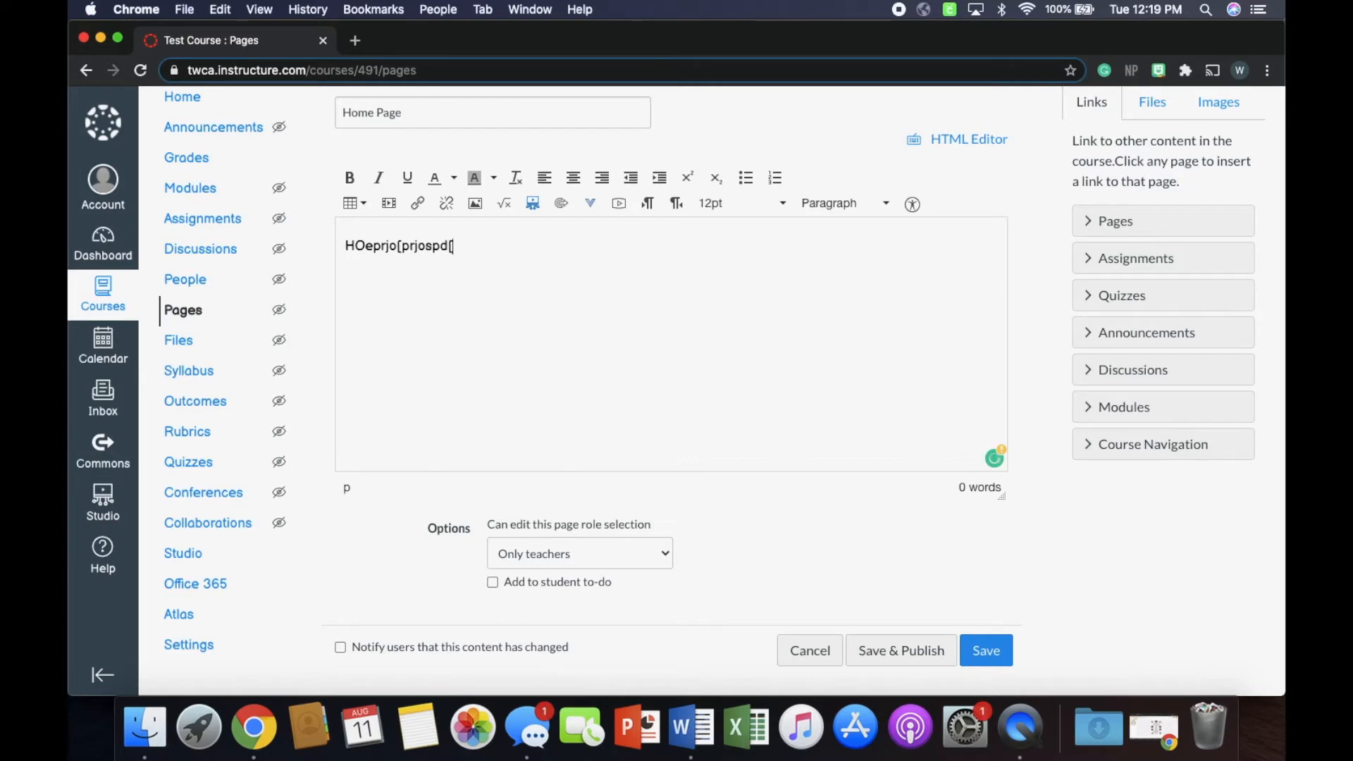
key(BackSpace)
key(BackSpace)
key(BackSpace)
key(BackSpace)
key(BackSpace)
key(BackSpace)
key(BackSpace)
key(BackSpace)
key(BackSpace)
key(BackSpace)
key(BackSpace)
key(BackSpace)
key(BackSpace)
key(BackSpace)
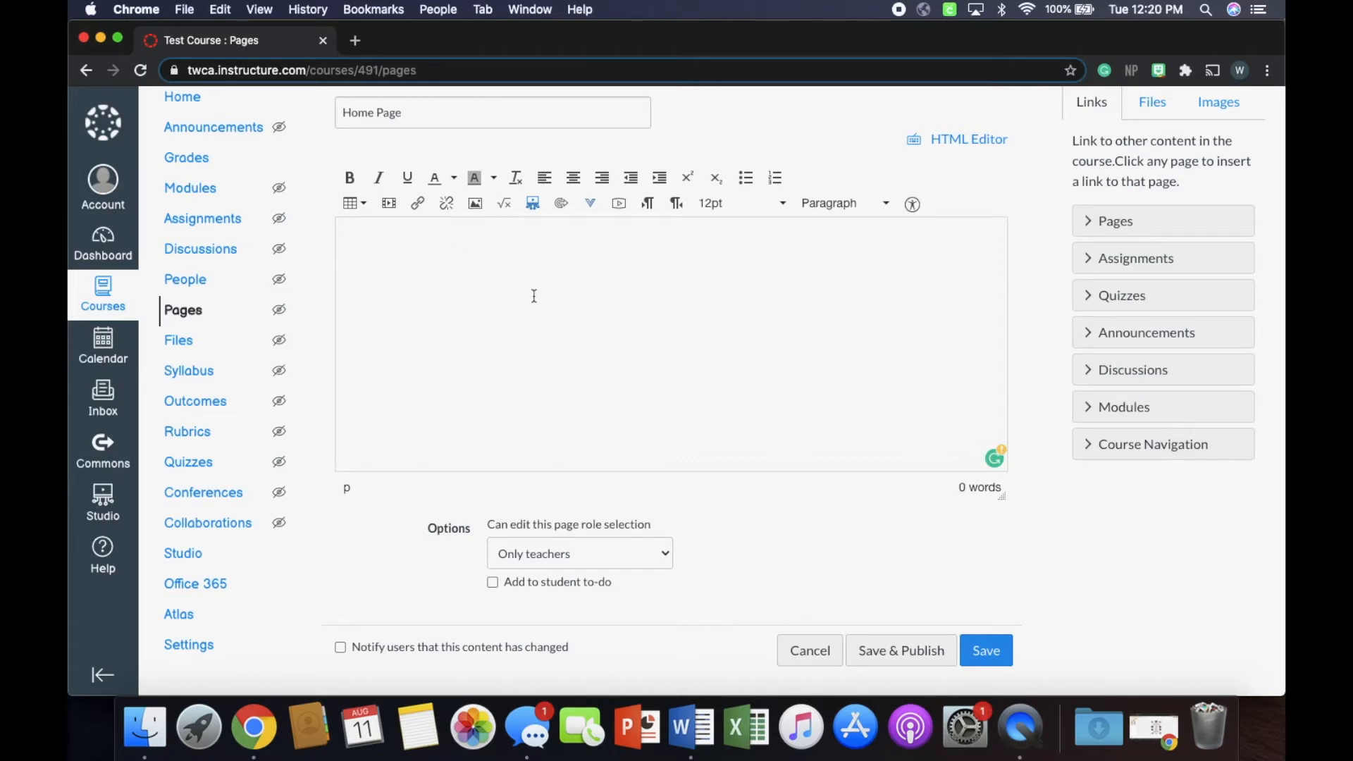
Step: Write a "Welcome to" line in the page body, naming the two teachers and ending with "Page"
text(Welcome to WIll and Jess's Page)
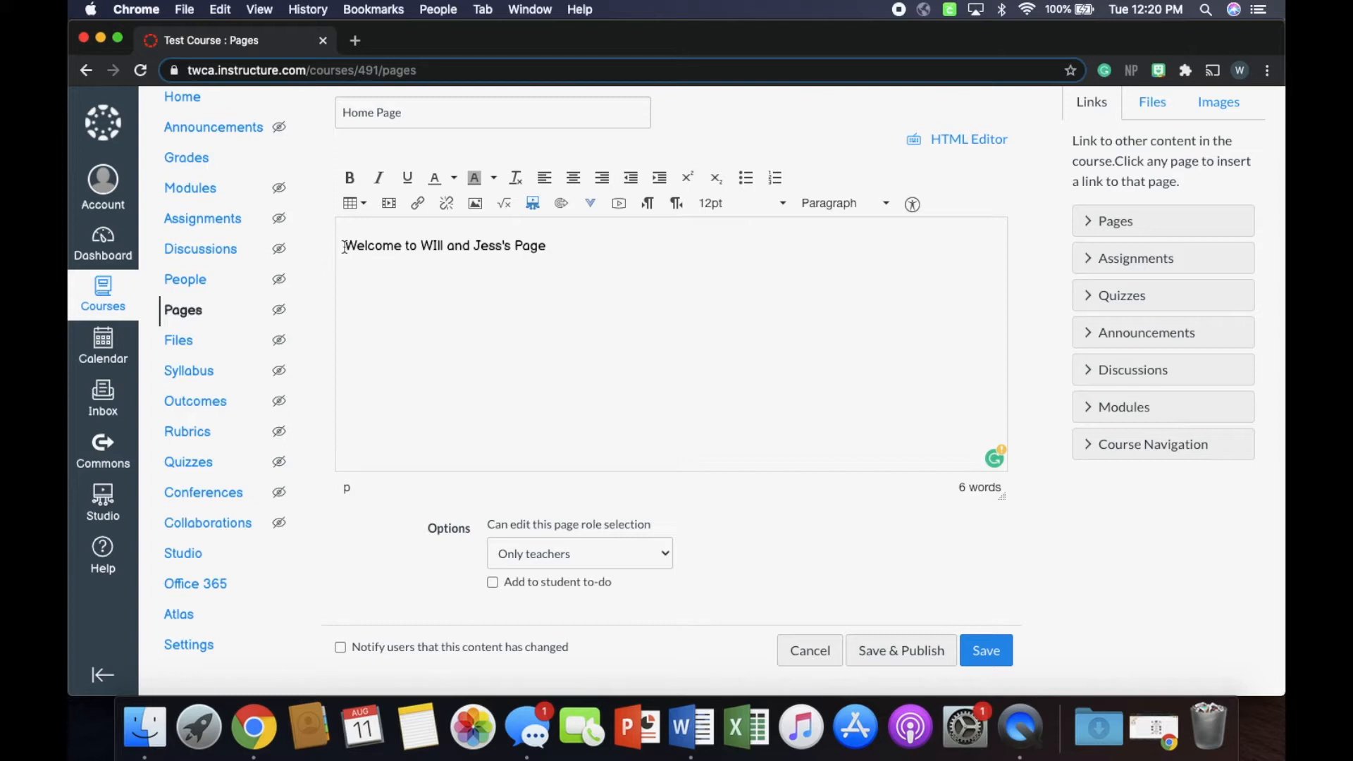
Step: Make the whole welcome line bold, italic and underlined
drag(342, 247, 646, 295)
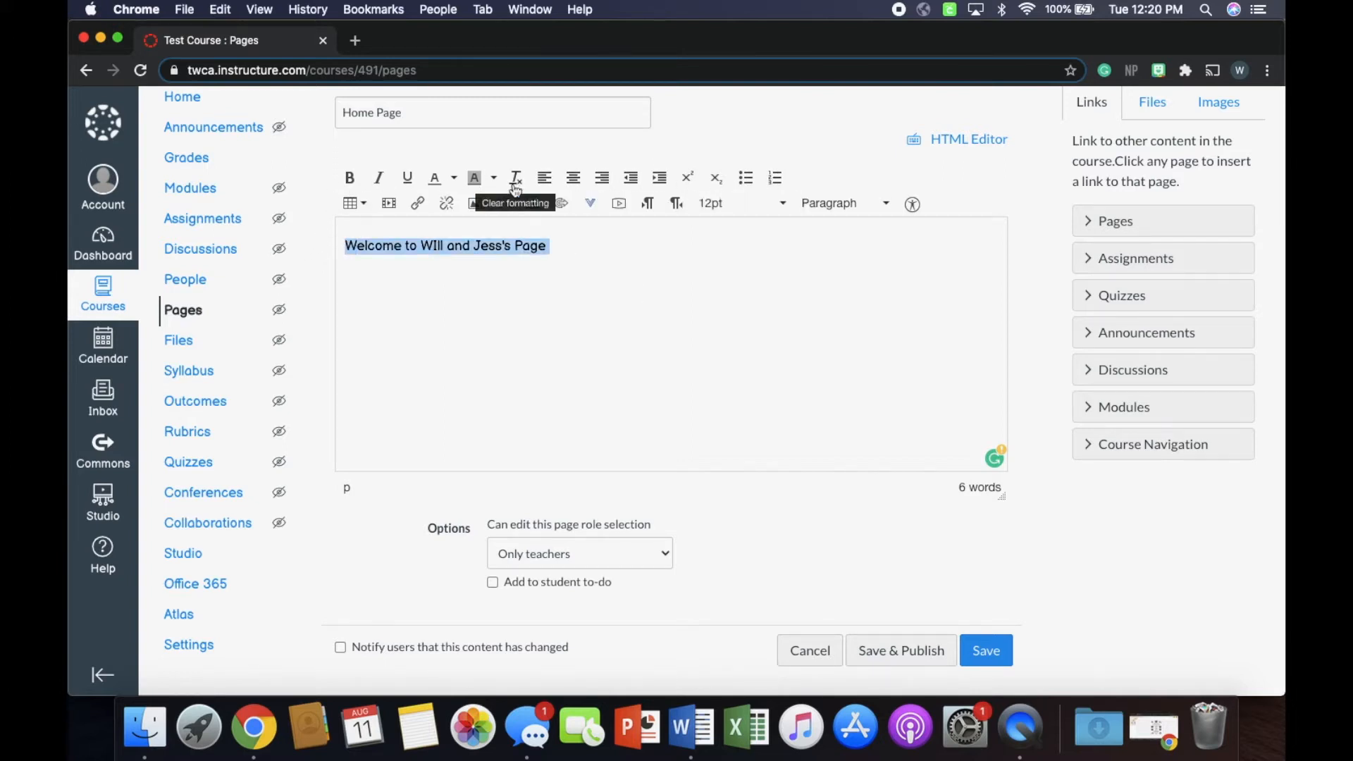
click(350, 178)
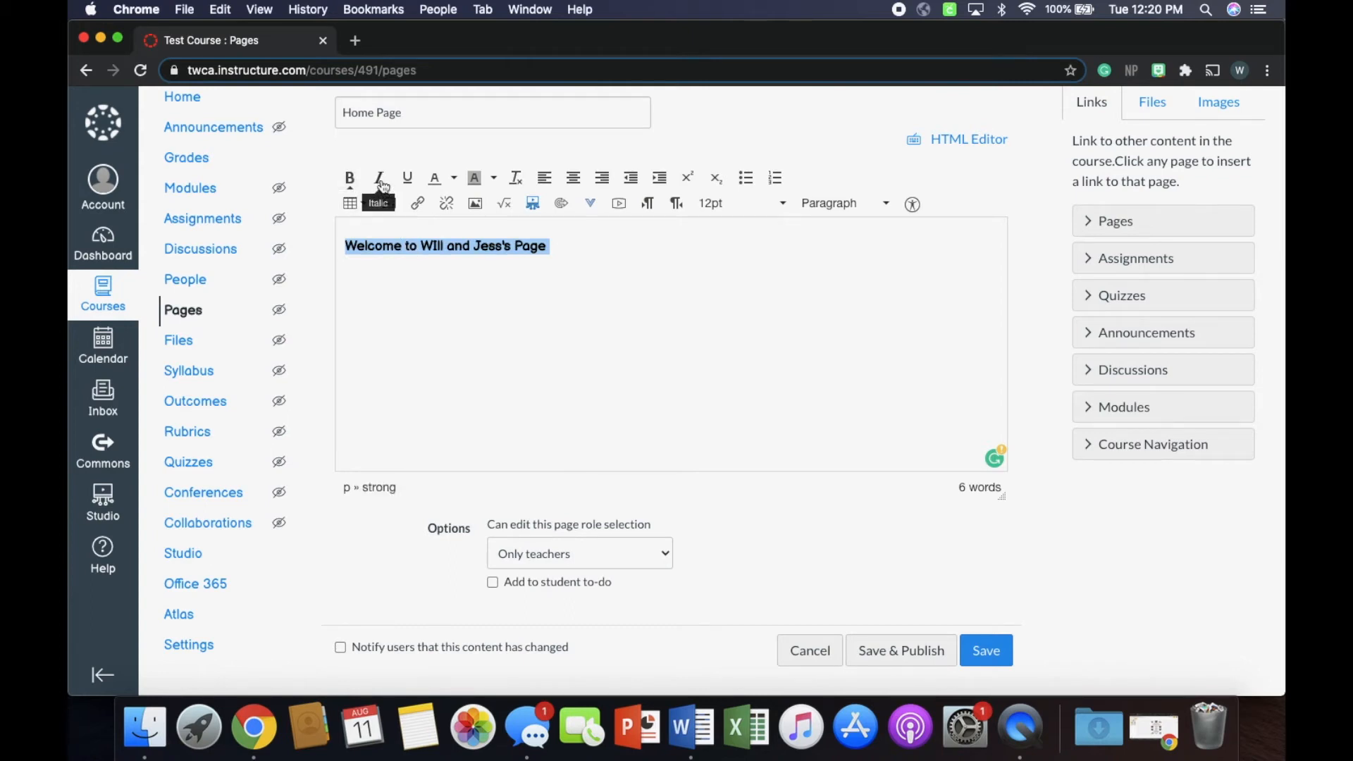
click(381, 181)
click(407, 178)
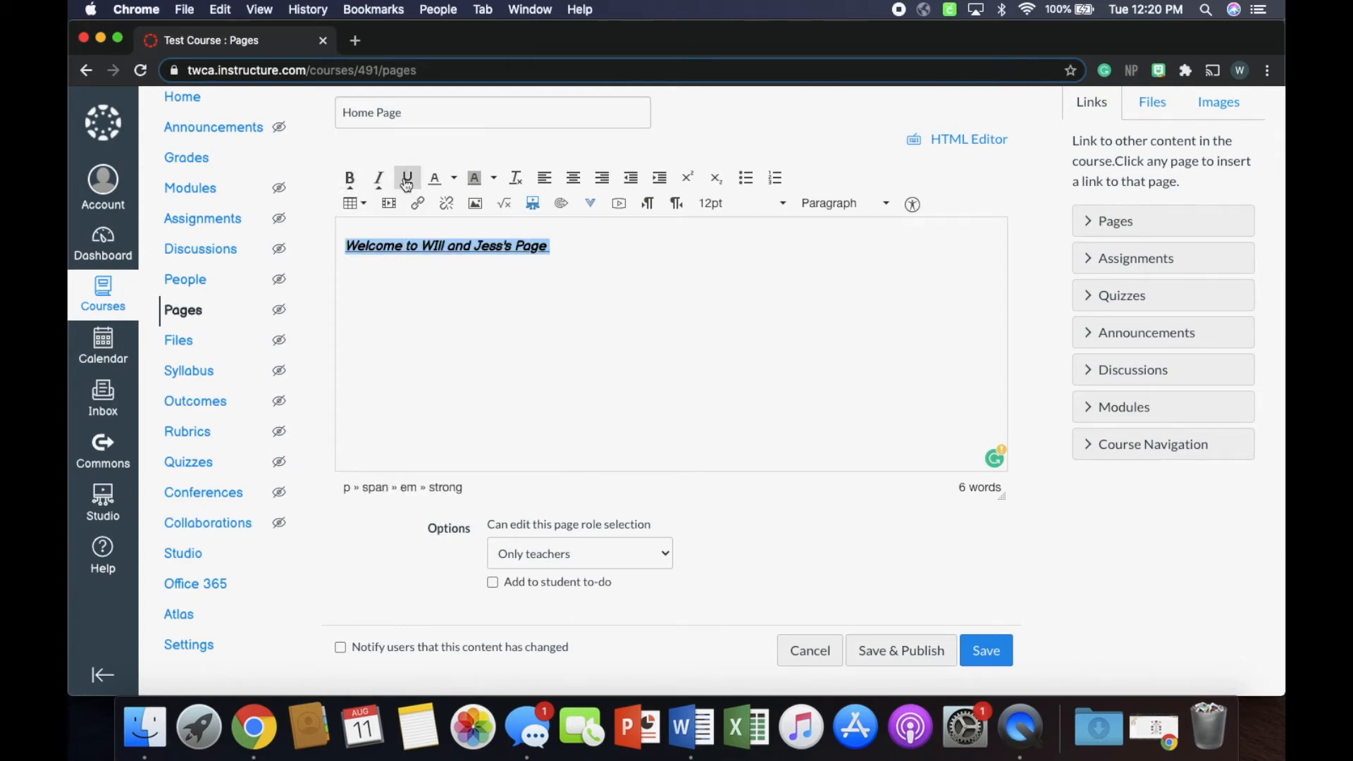
Step: Color the welcome line's text orange and give it a dark blue background
click(454, 178)
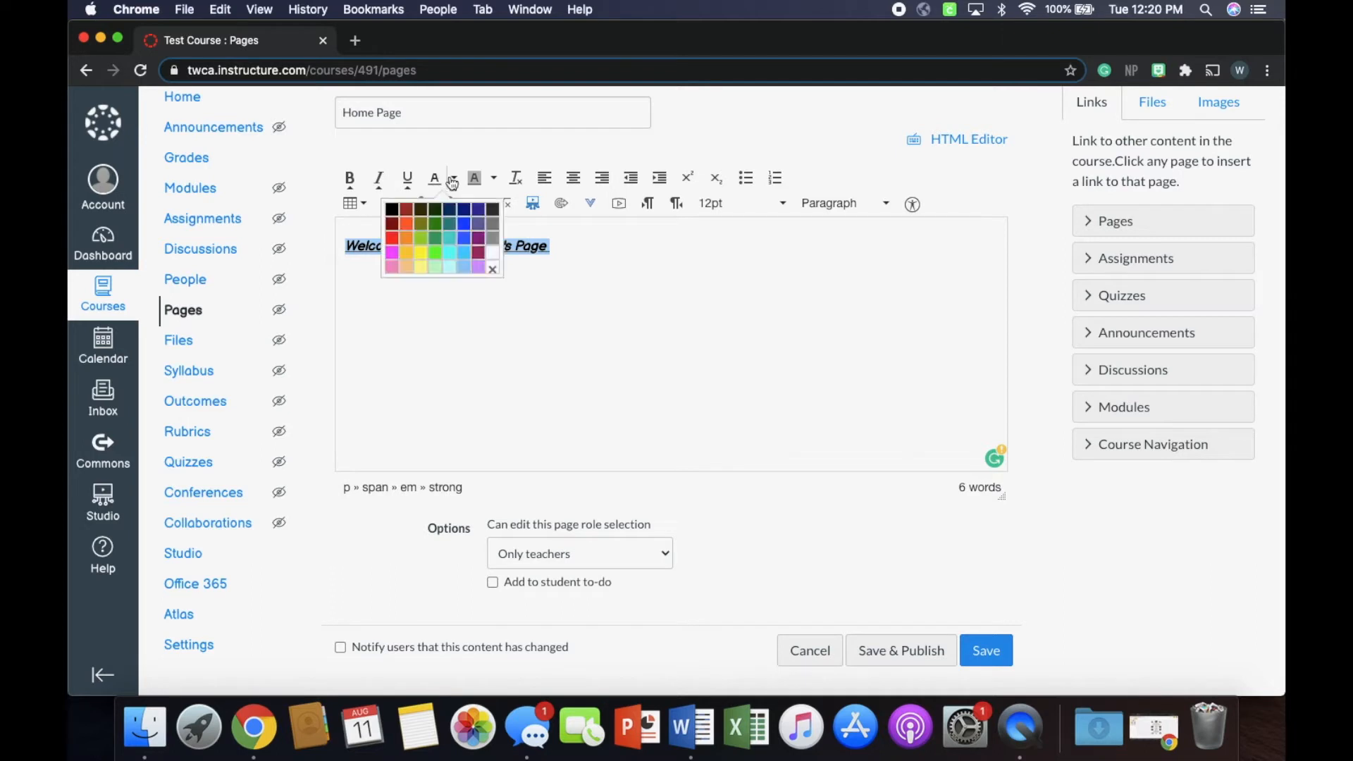
click(407, 214)
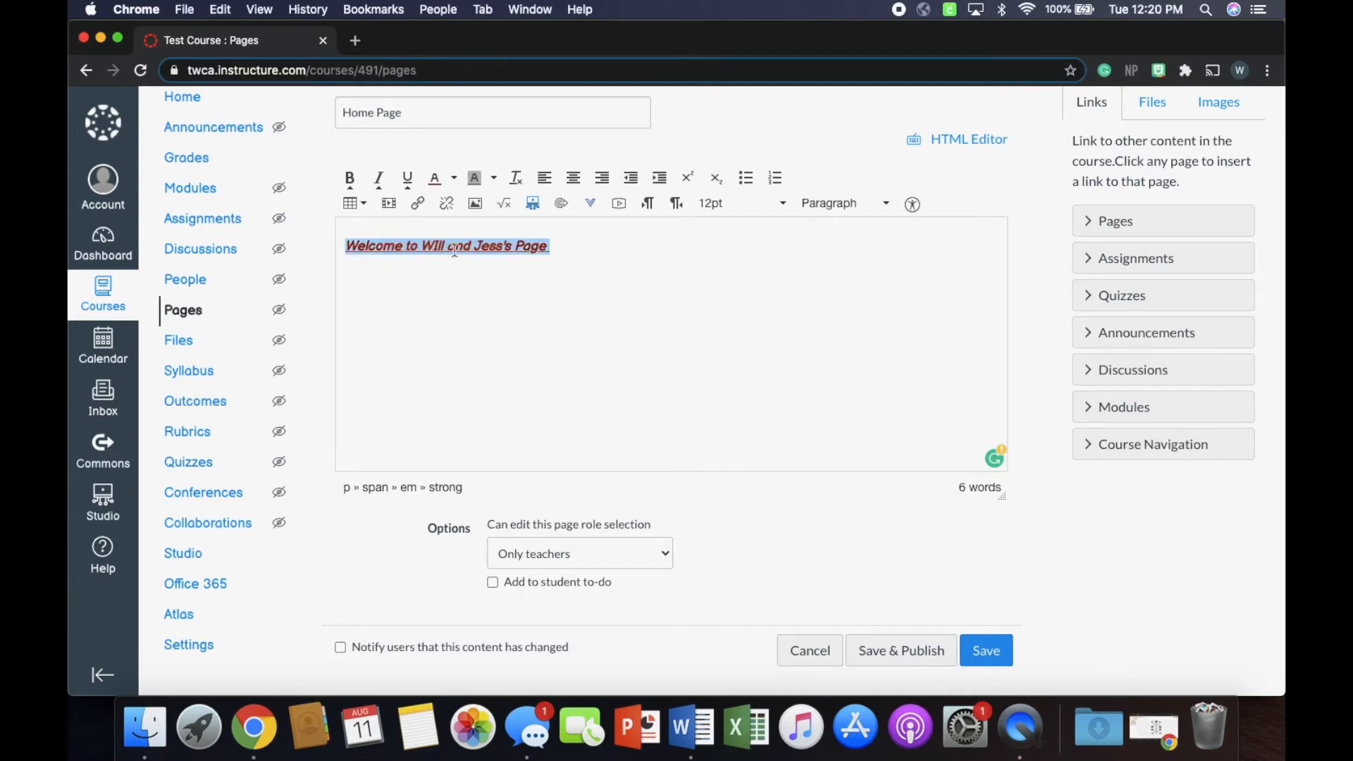
click(454, 178)
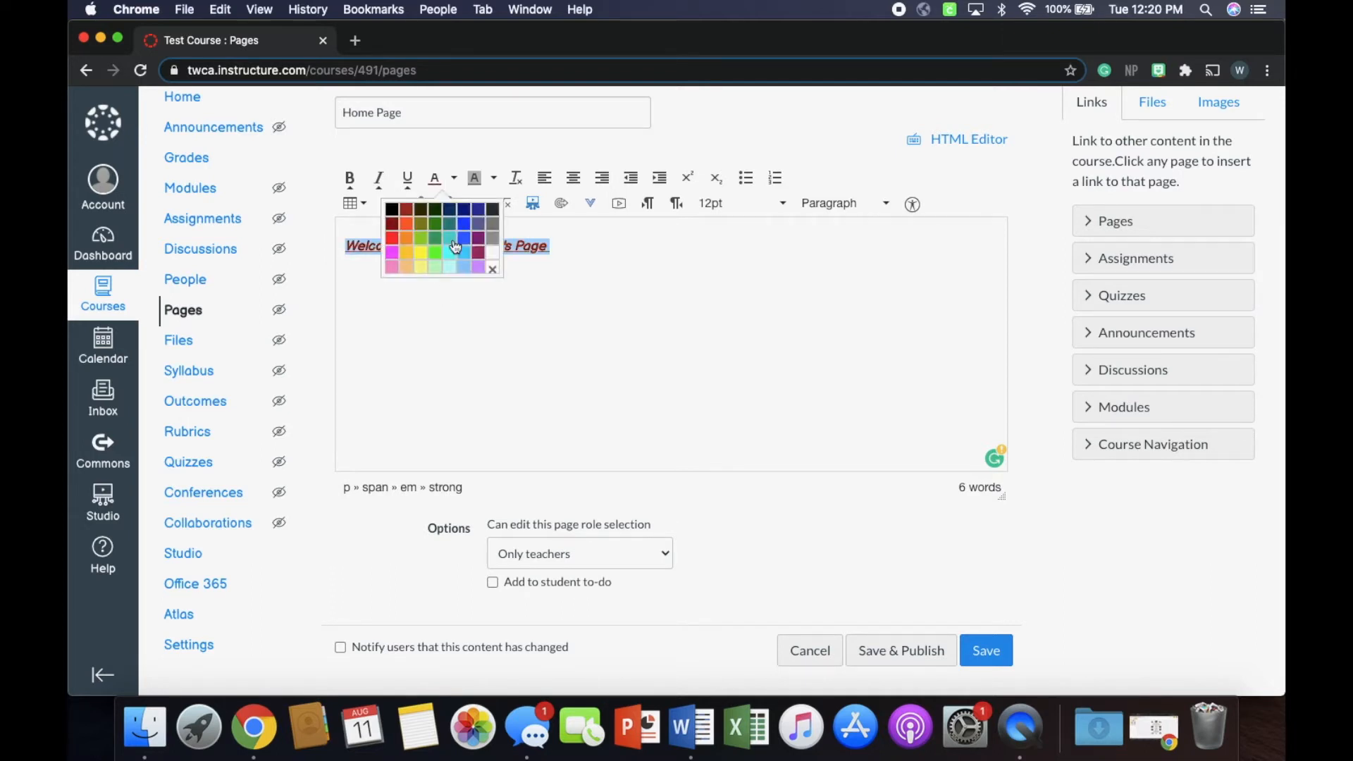
click(408, 240)
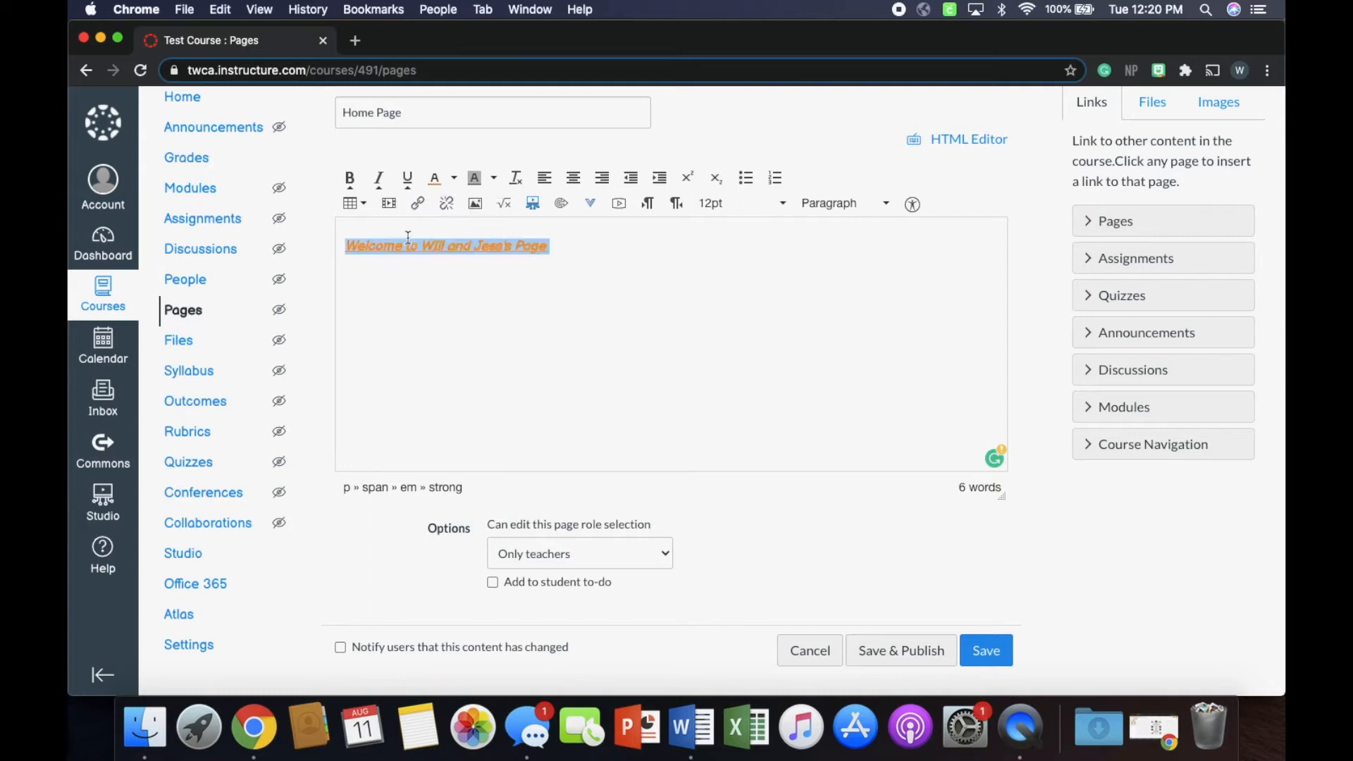
click(493, 178)
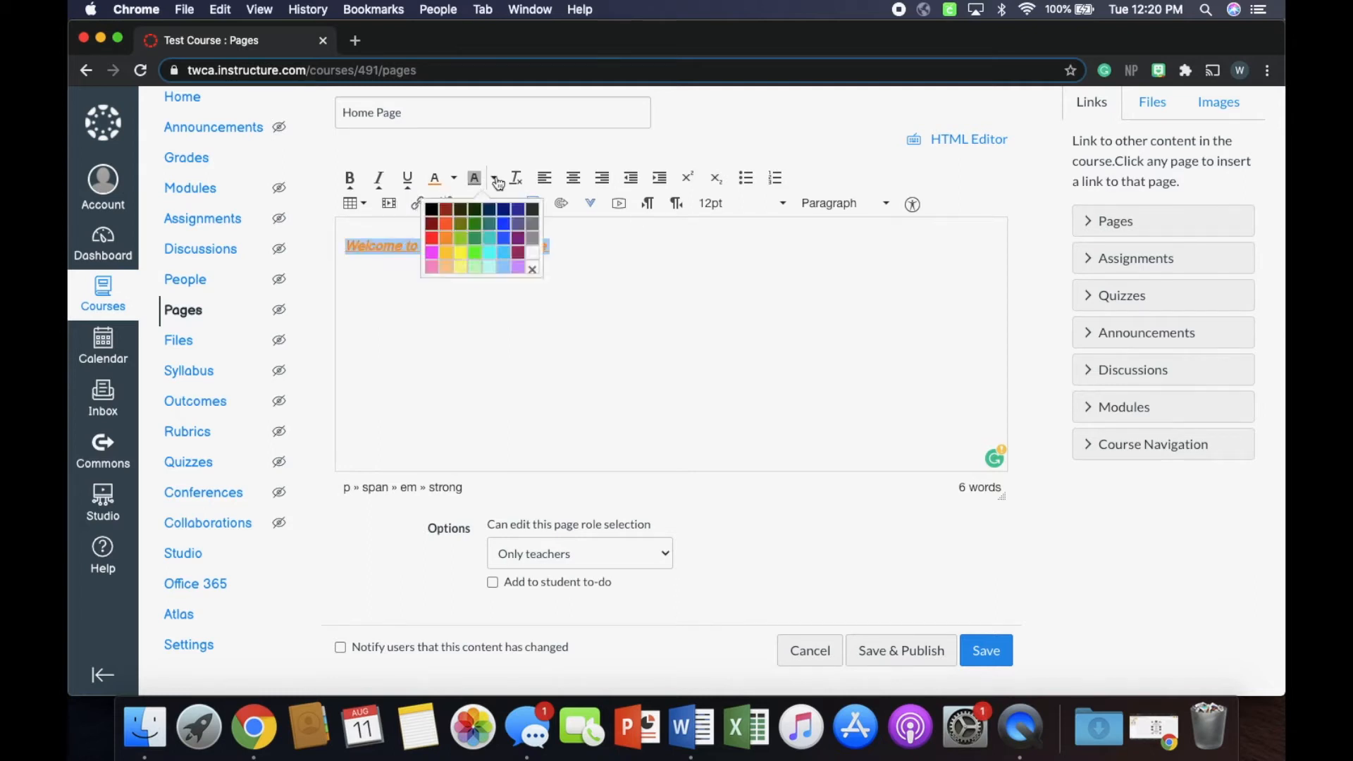
click(506, 224)
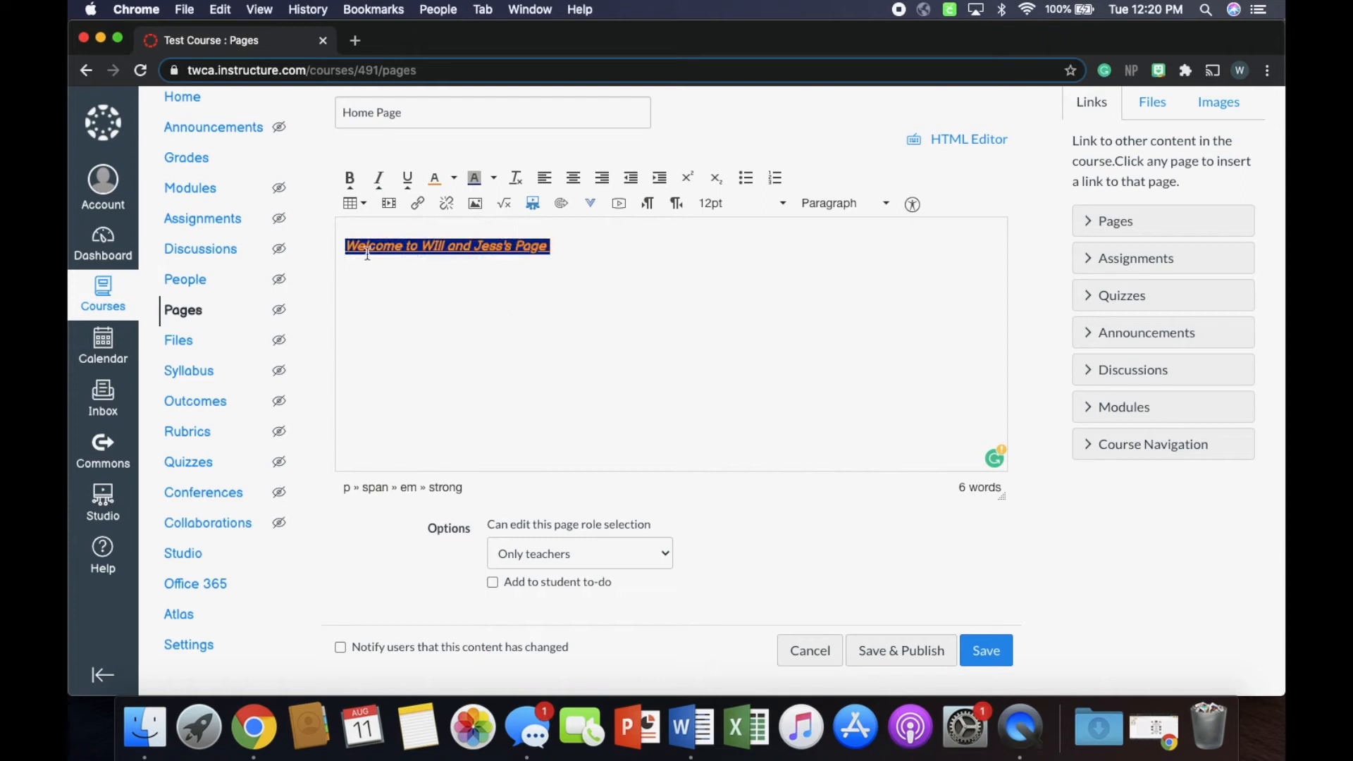
Step: Remove the bold, italic and underline styles from the welcome line
drag(342, 250, 483, 265)
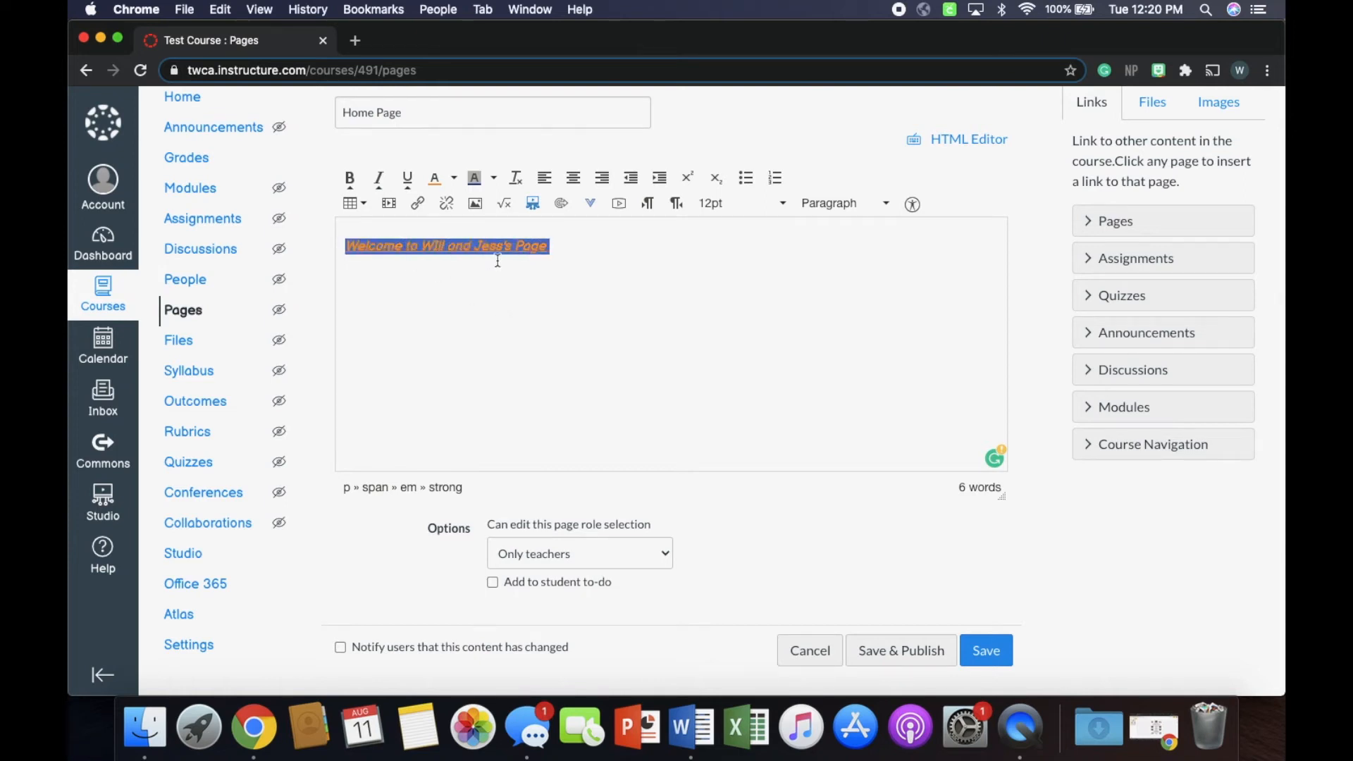
click(348, 178)
click(378, 178)
click(408, 180)
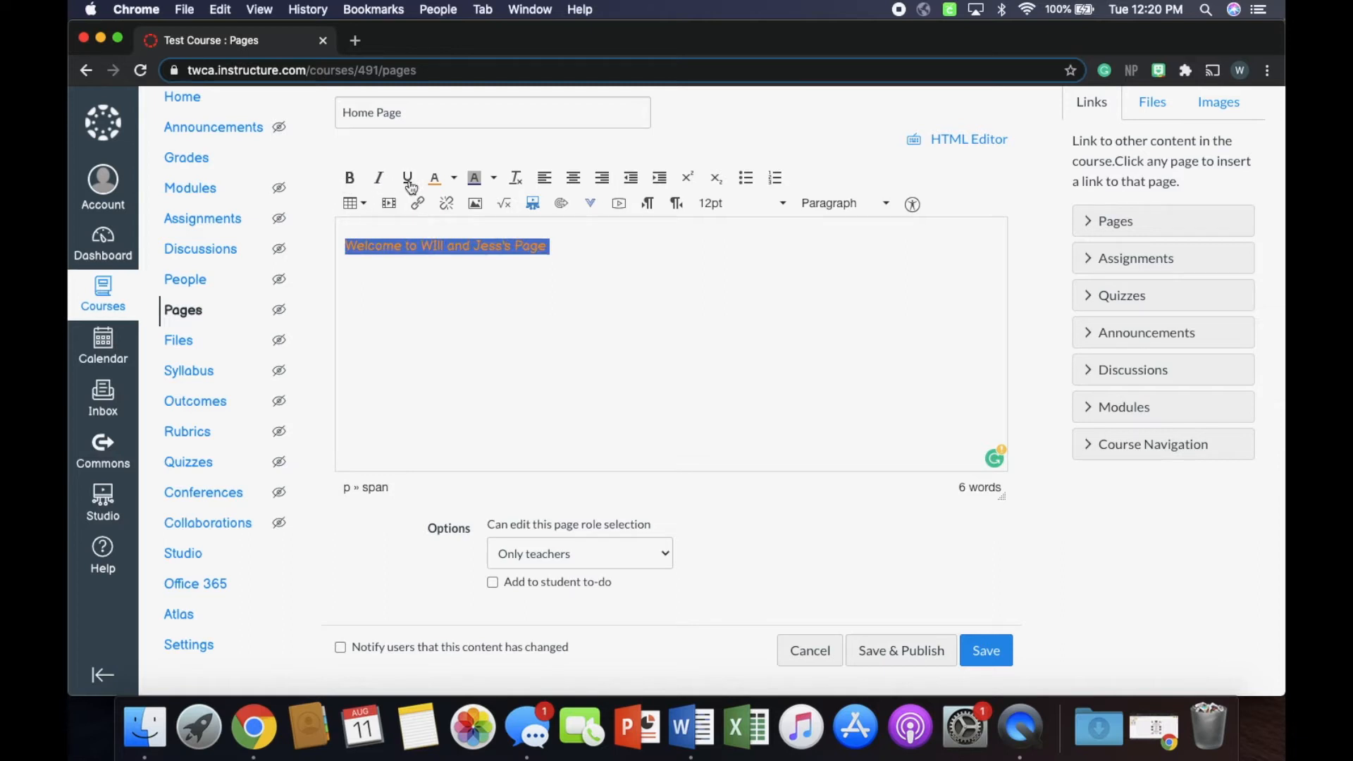
Step: Set the welcome line's text color to black and remove its background color
click(454, 181)
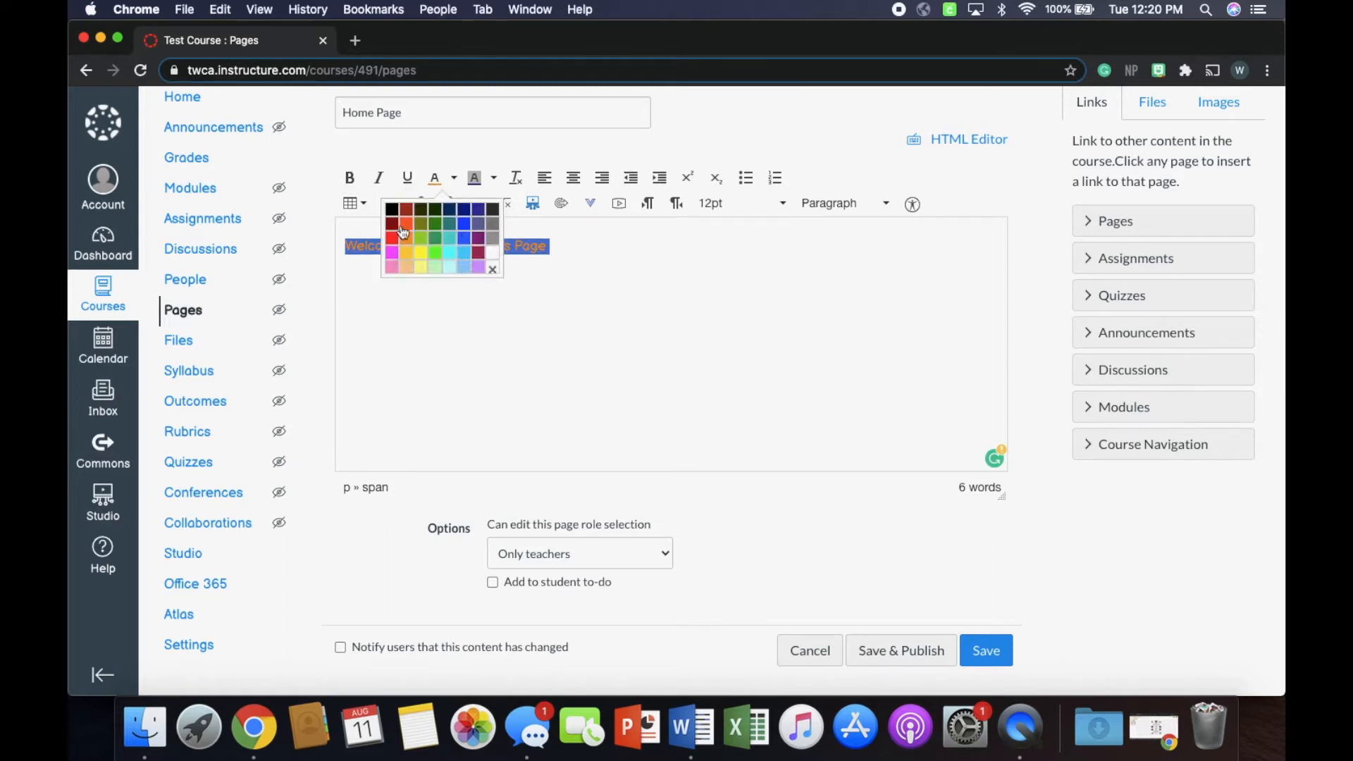
click(392, 212)
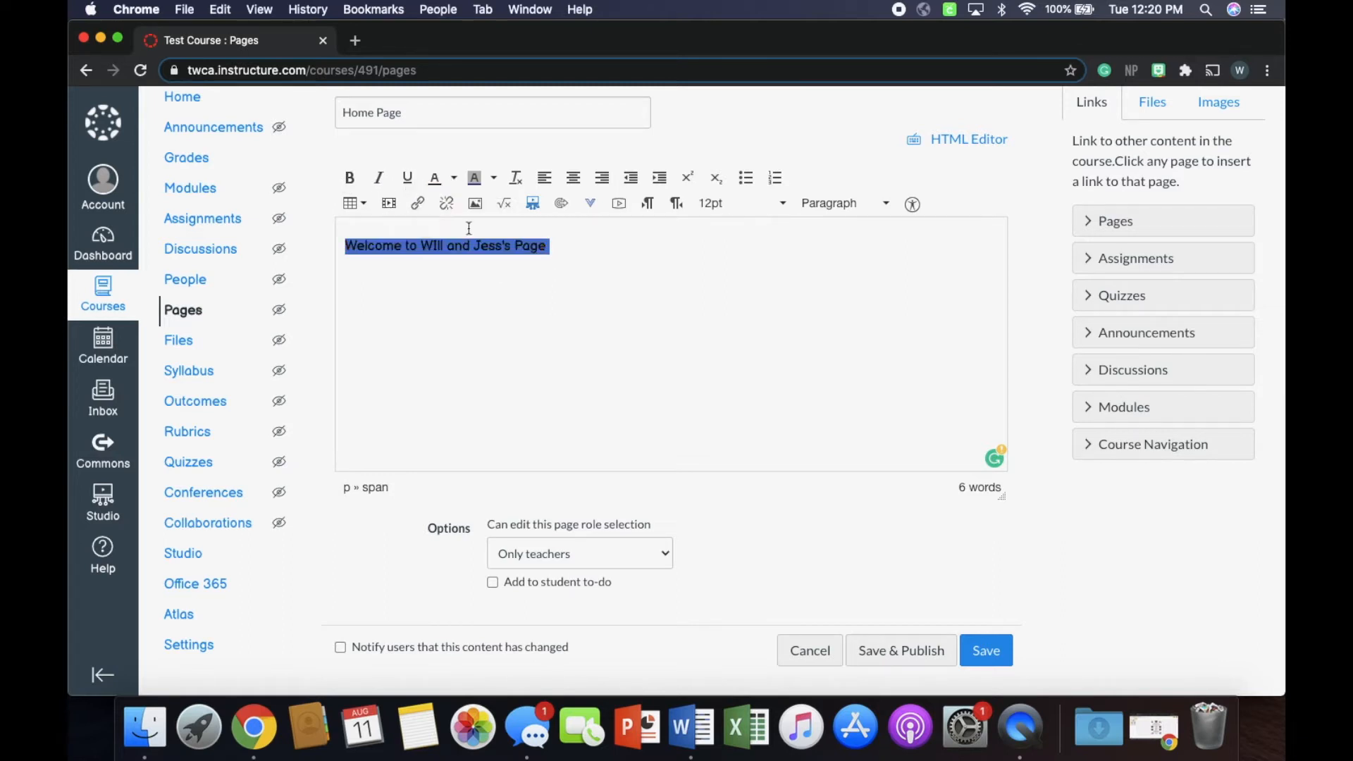
click(494, 178)
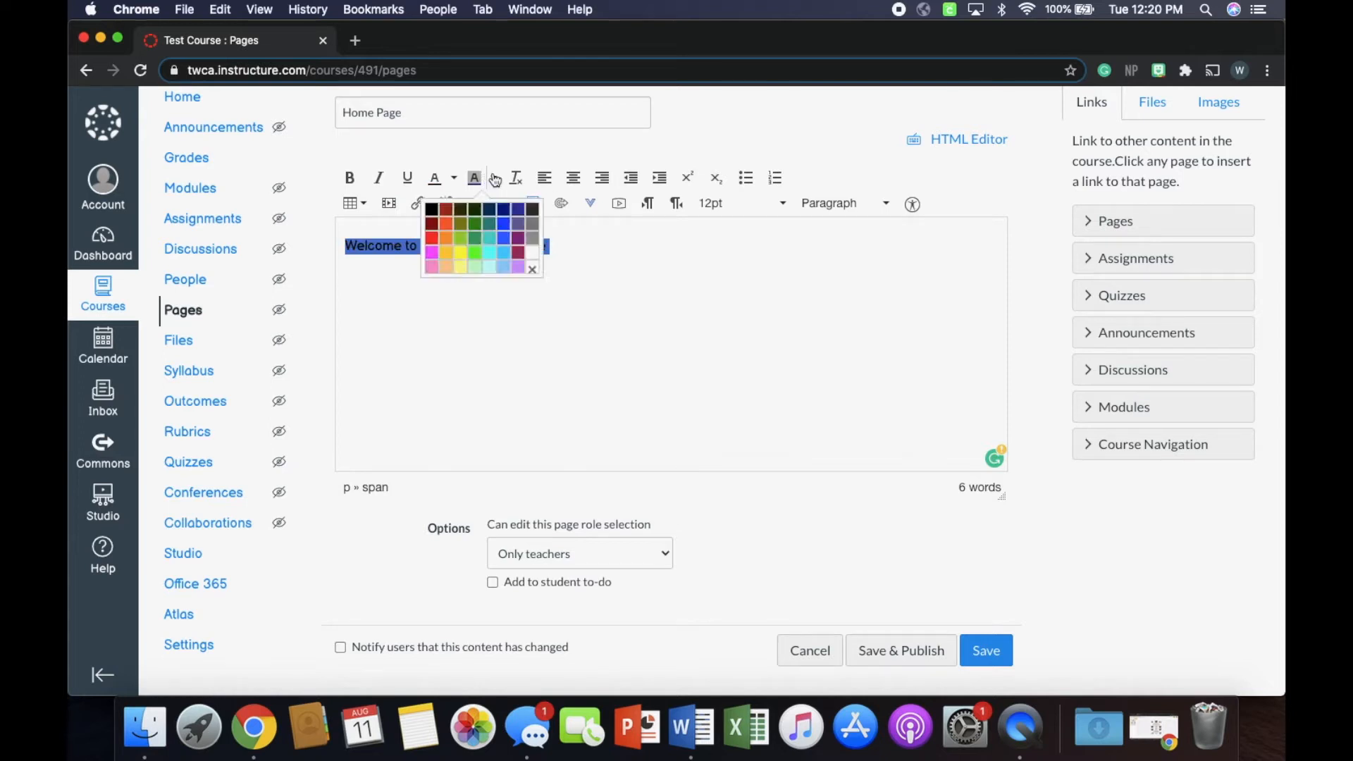
click(532, 268)
click(527, 319)
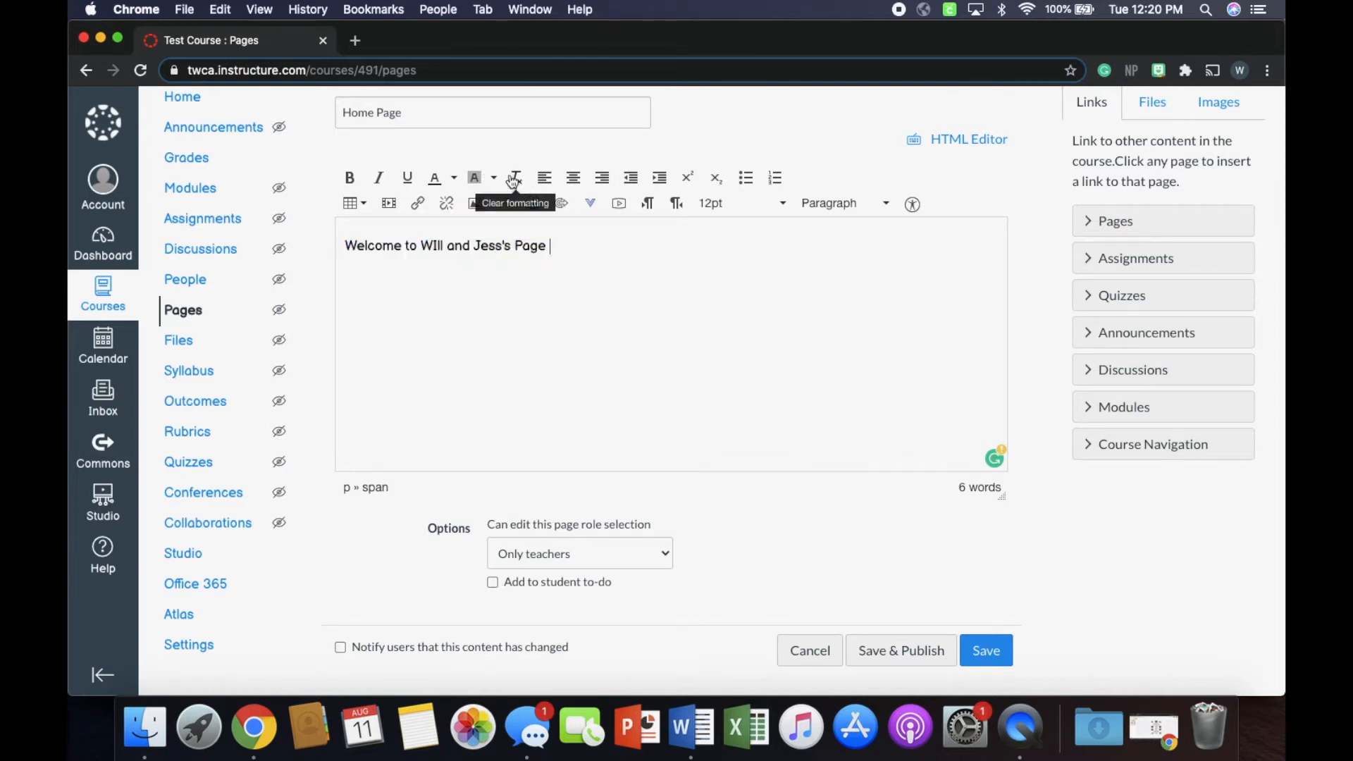
Step: Make the welcome line bold, italic and underlined, with teal text
drag(549, 247, 348, 240)
click(350, 177)
click(379, 177)
click(407, 178)
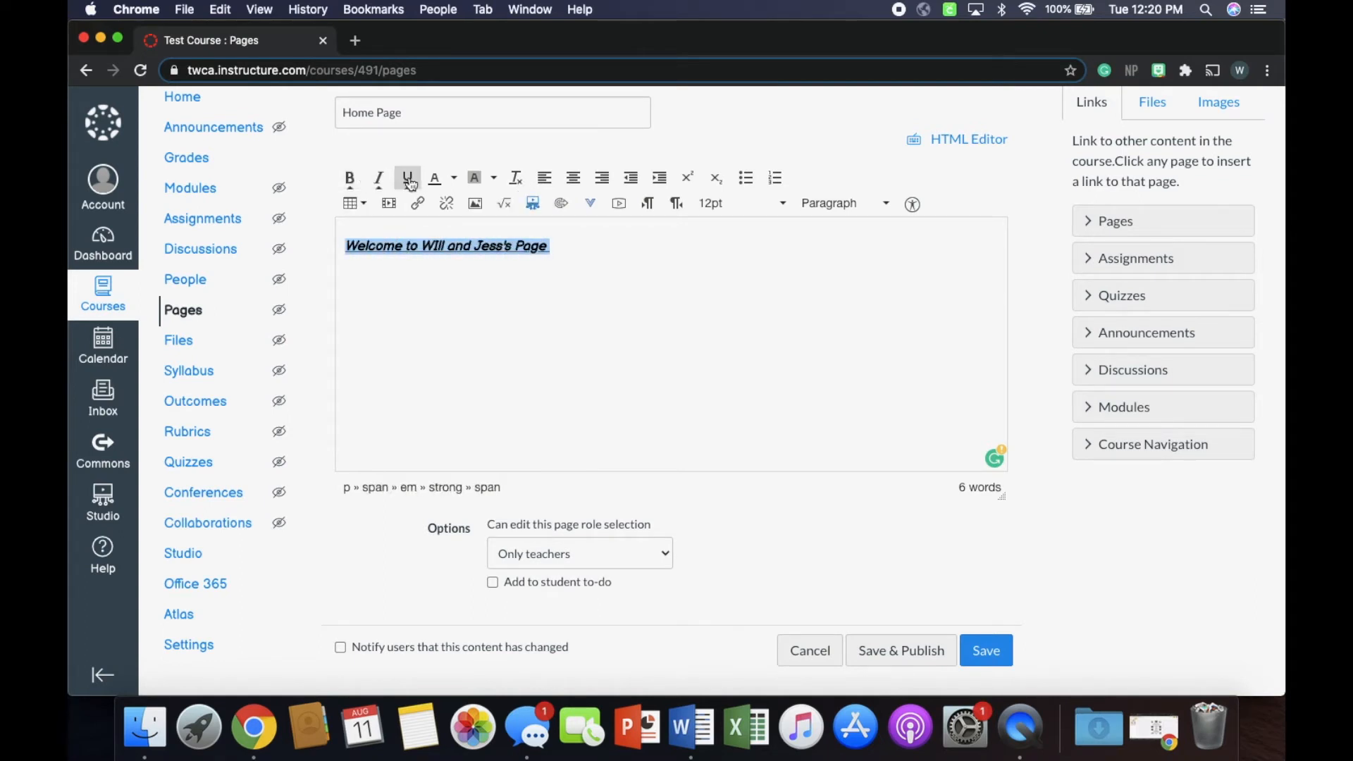
click(453, 179)
click(451, 227)
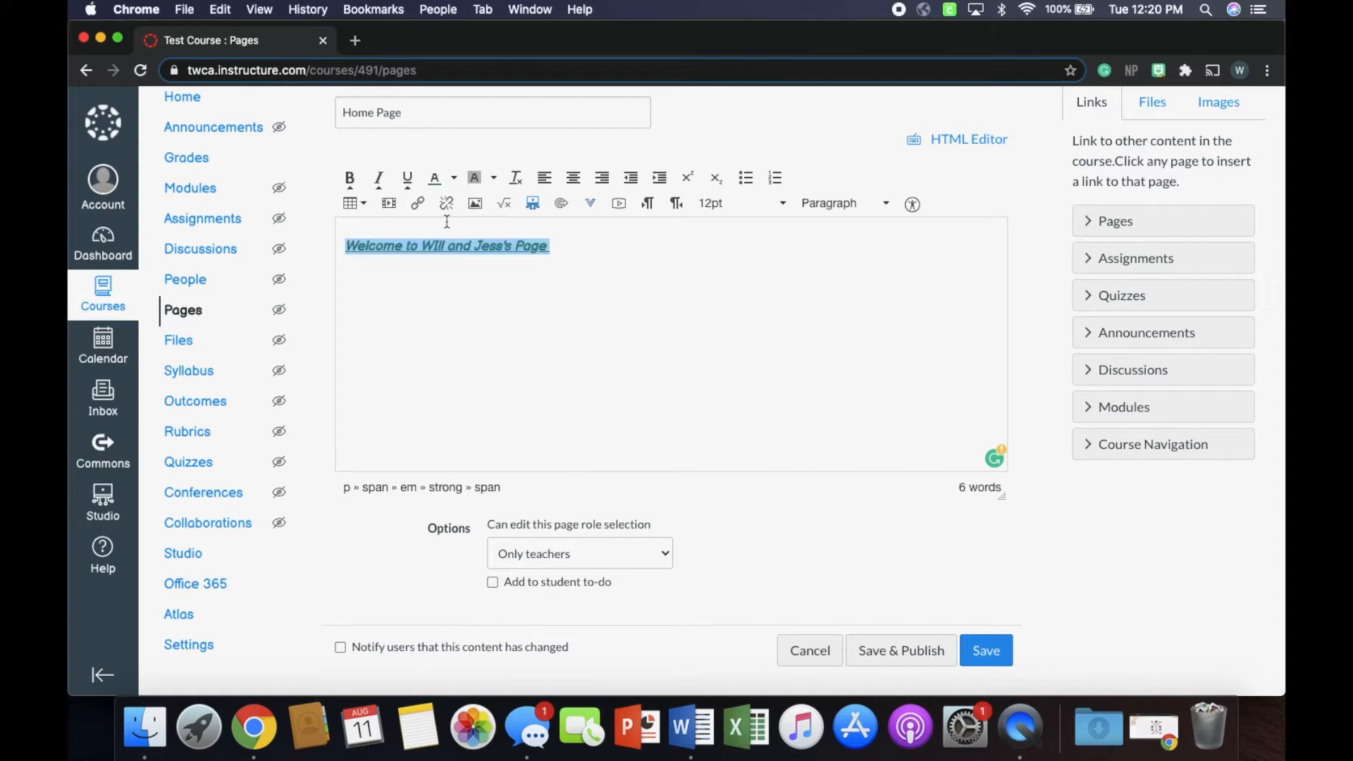
Step: Clear all formatting from the welcome line in one operation
click(516, 180)
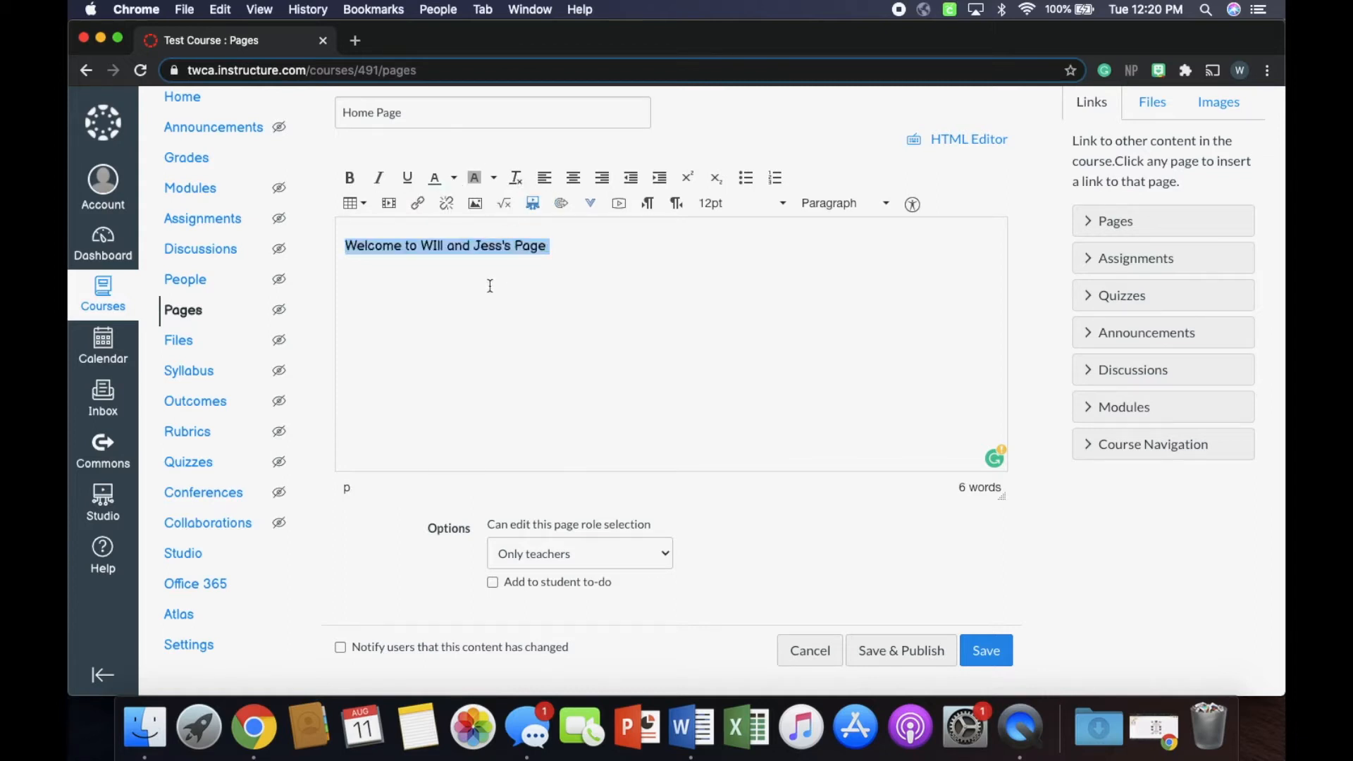
click(522, 261)
Step: Try center and right alignment on the welcome line, ending with center
drag(561, 243, 326, 233)
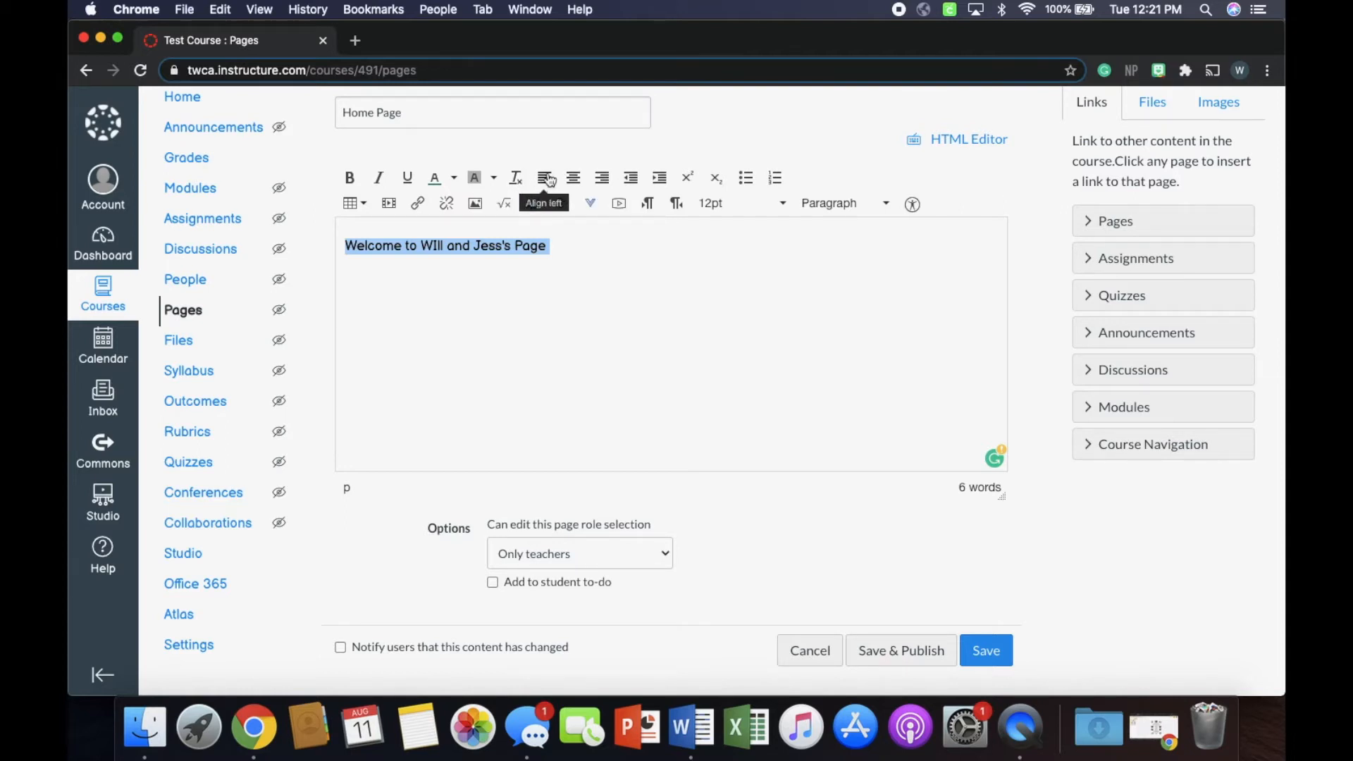
click(575, 180)
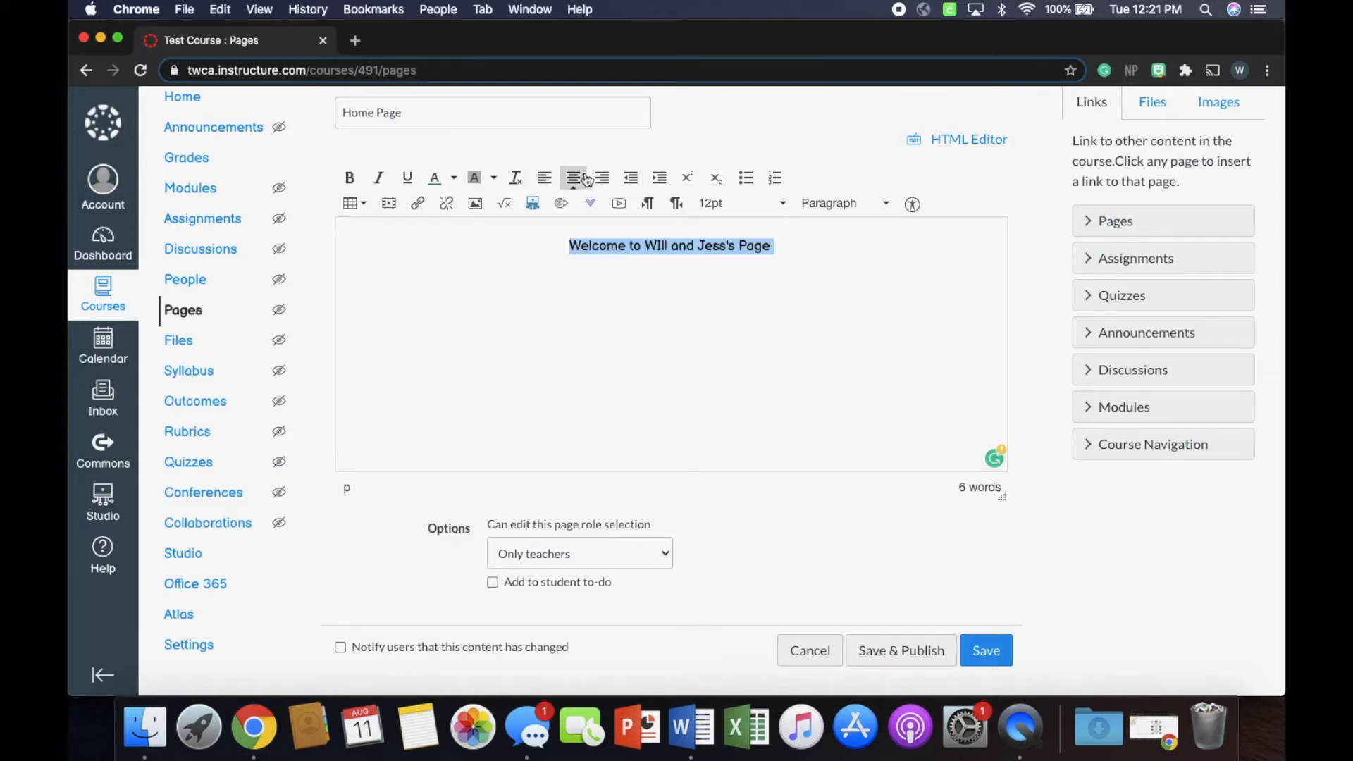
click(603, 179)
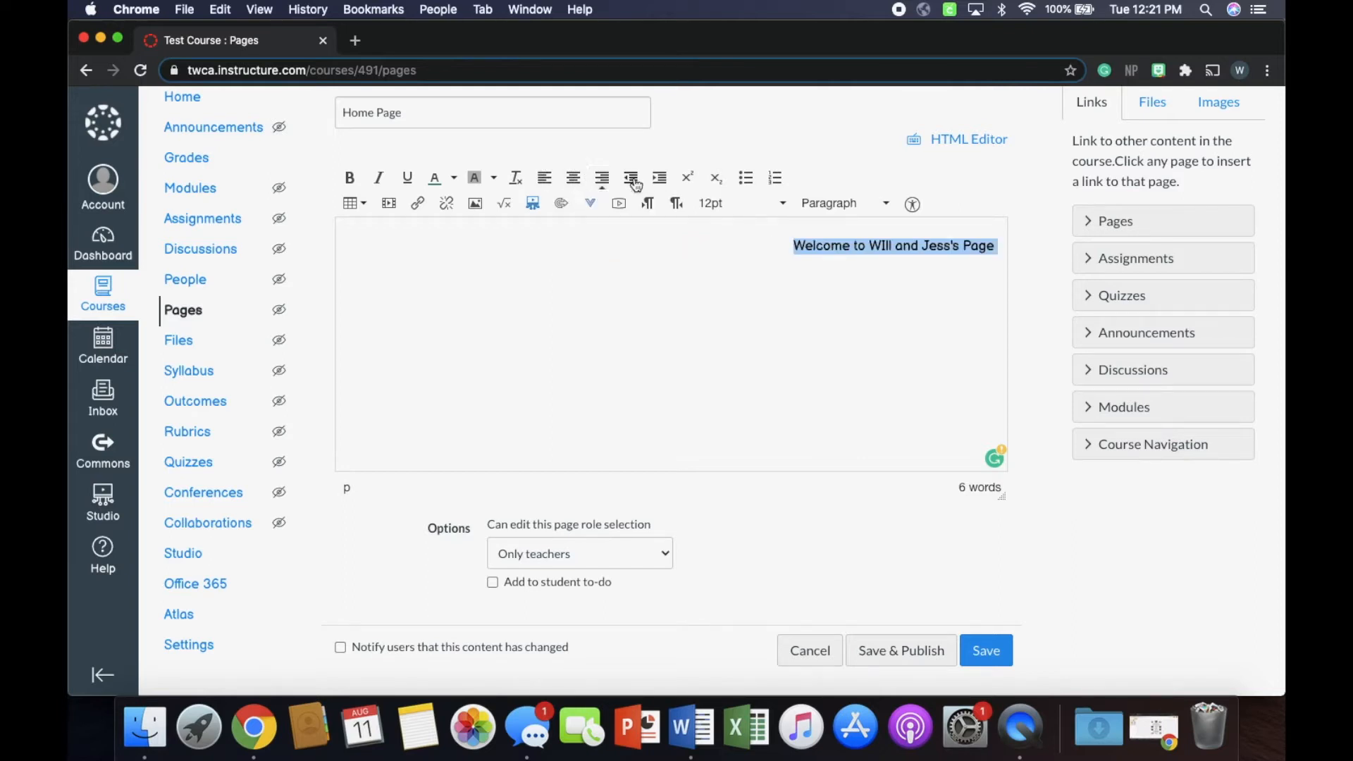
click(574, 182)
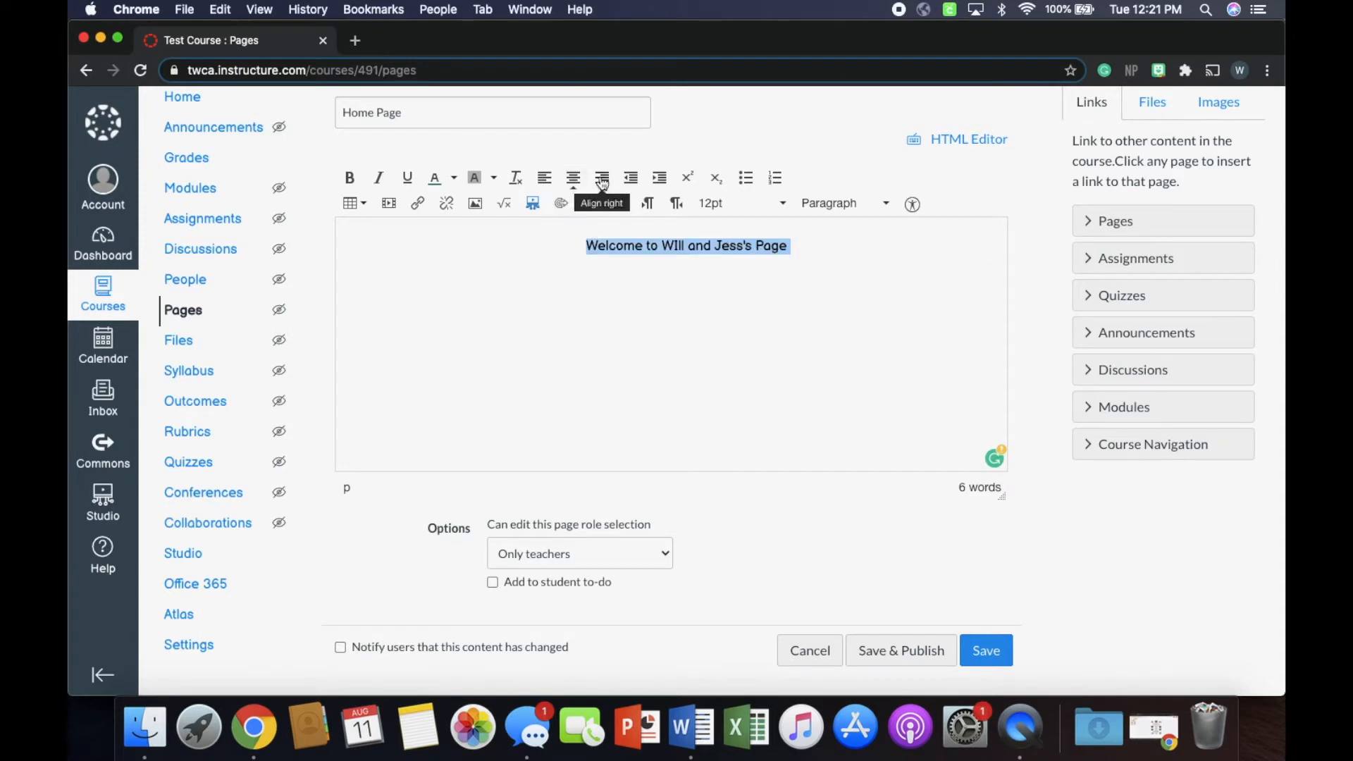
Step: Try decreasing and increasing the welcome line's indent, ending with no indent
click(634, 180)
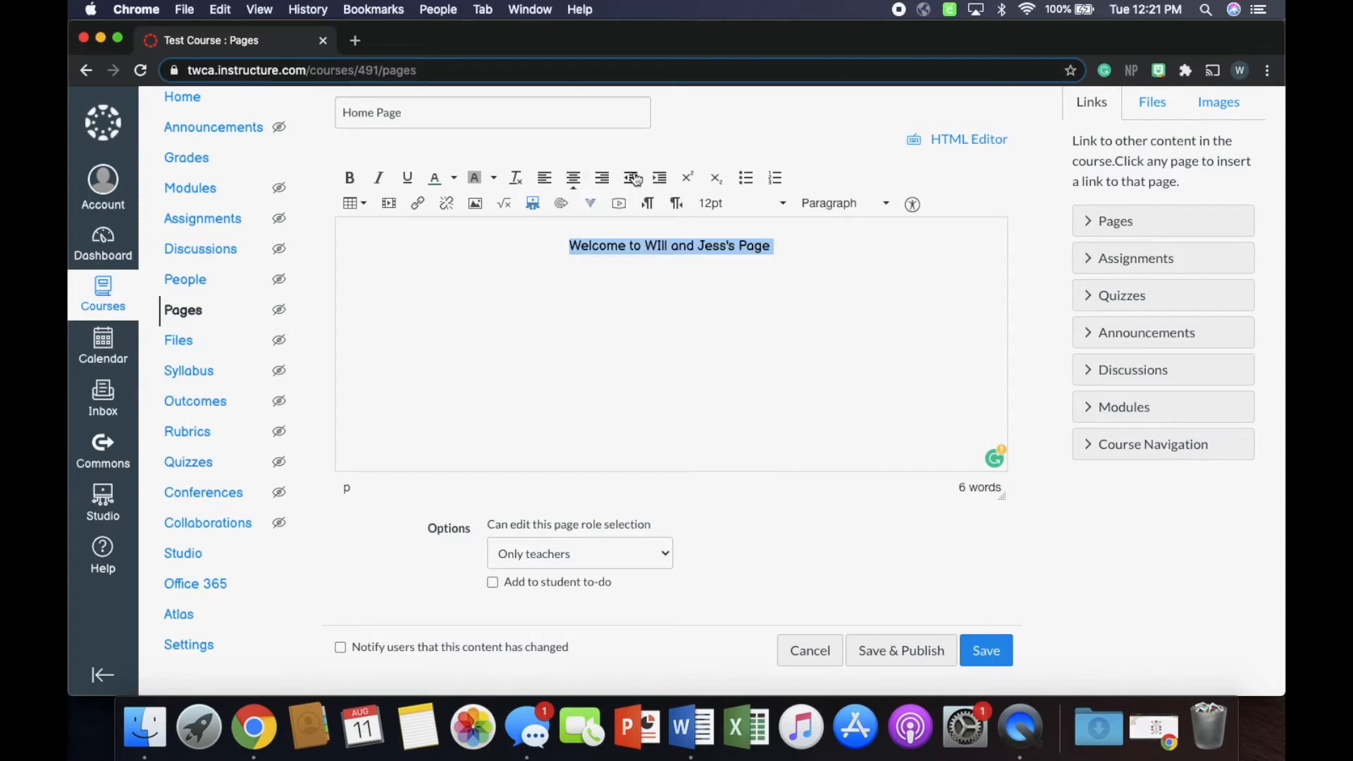
click(659, 181)
click(633, 182)
Step: Center the welcome line in the page body after trying left alignment
click(544, 178)
click(574, 179)
key(Left)
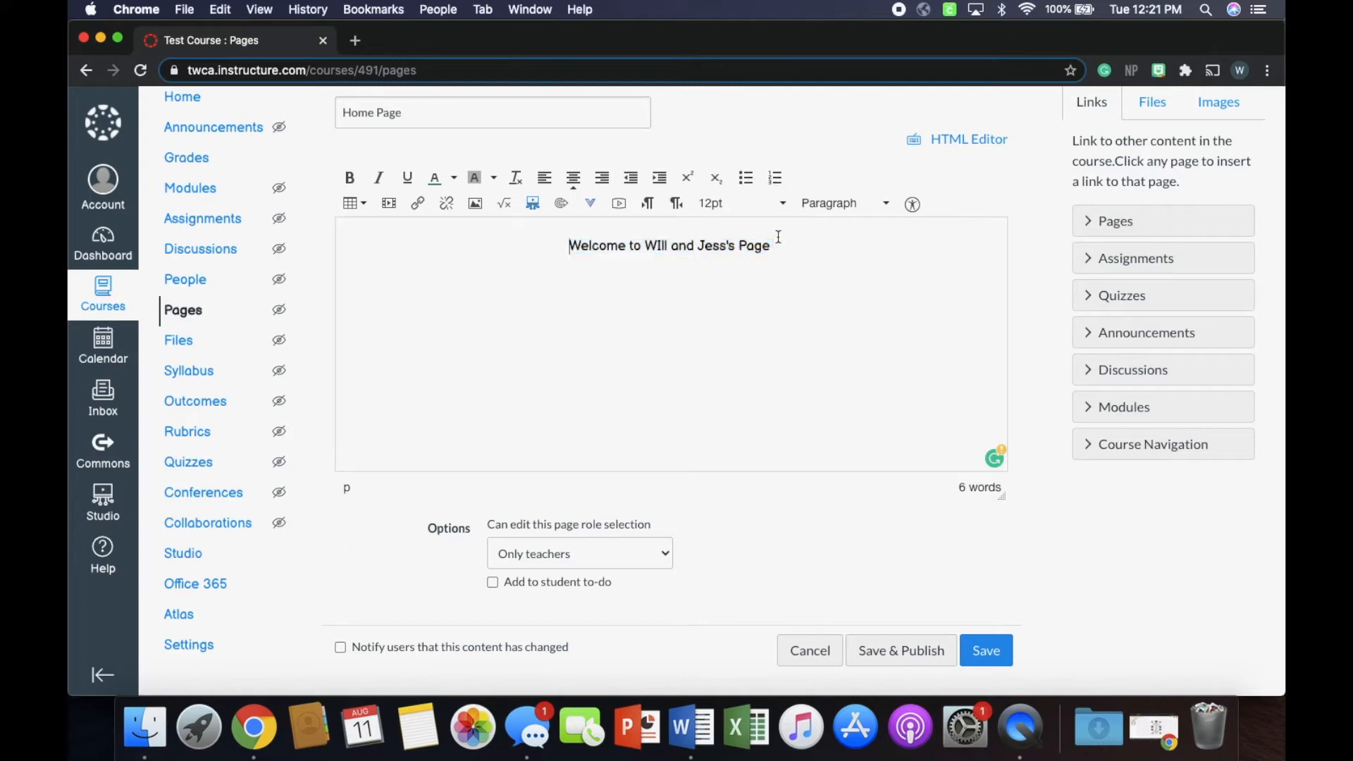
Step: Add a left-aligned bulleted list below the welcome line with two entries of sample text, "IHTopehi" and "THIAEo ]\\"
click(771, 244)
key(Return)
key(Return)
click(745, 179)
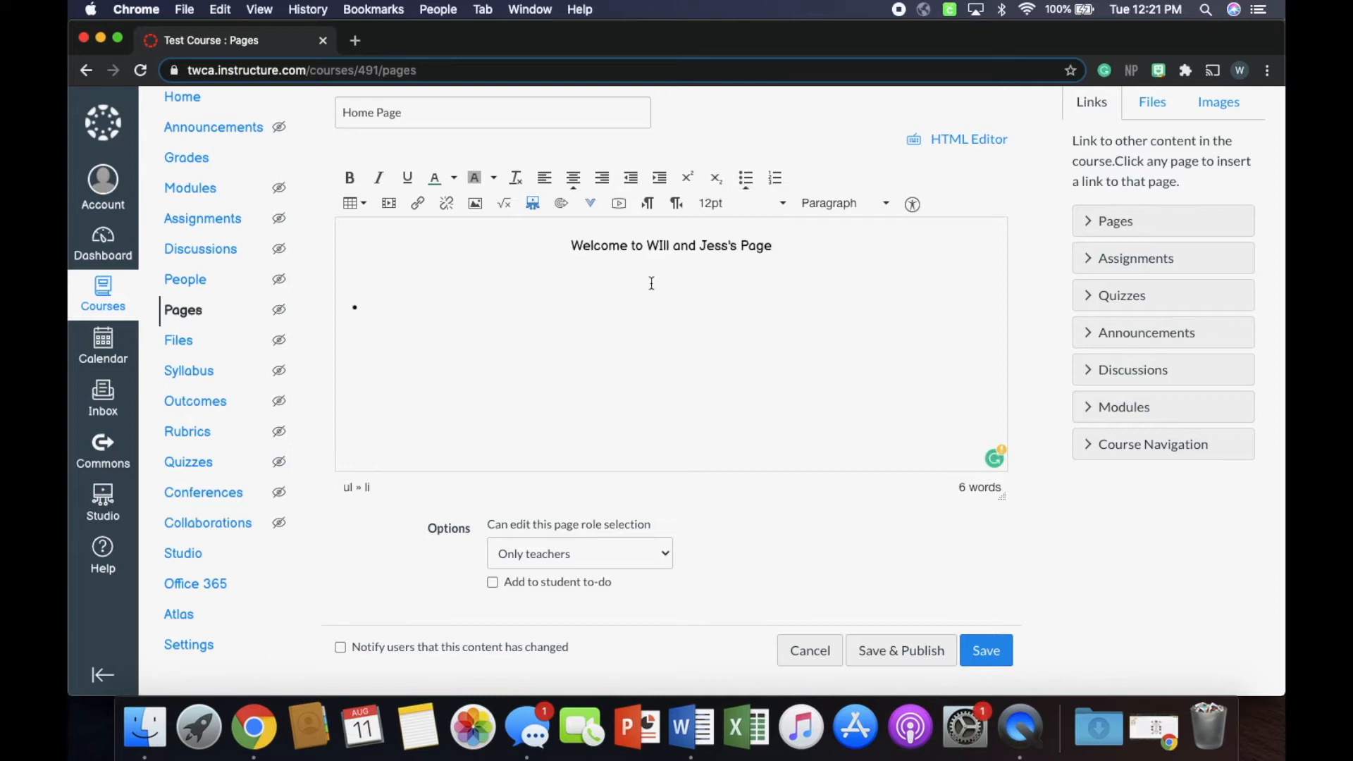
click(545, 183)
text(IHTopehi )
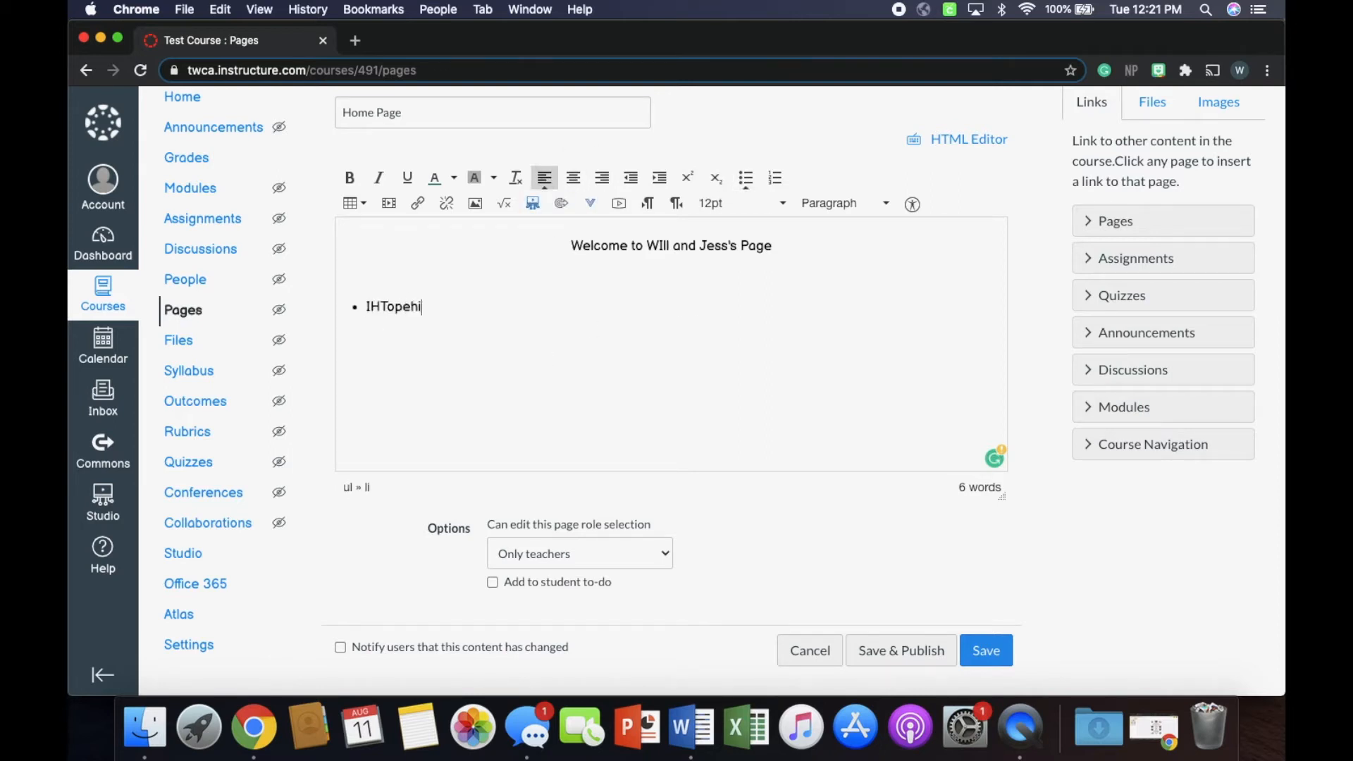
text(THIAEo ]\\)
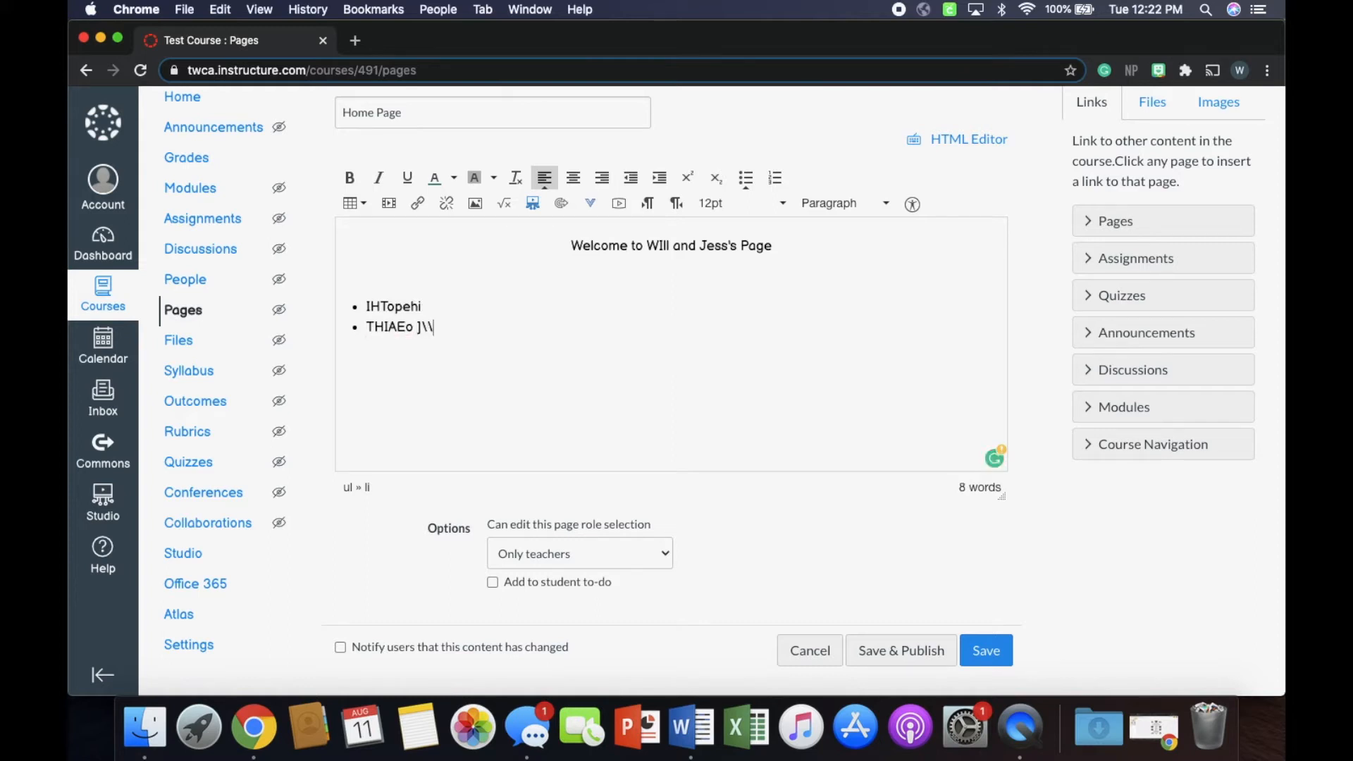
Step: Delete the bulleted list and the blank lines below the welcome line
key(BackSpace)
key(BackSpace)
key(BackSpace)
key(BackSpace)
key(BackSpace)
key(BackSpace)
key(BackSpace)
key(BackSpace)
key(BackSpace)
key(BackSpace)
key(BackSpace)
key(BackSpace)
key(BackSpace)
key(BackSpace)
key(BackSpace)
key(BackSpace)
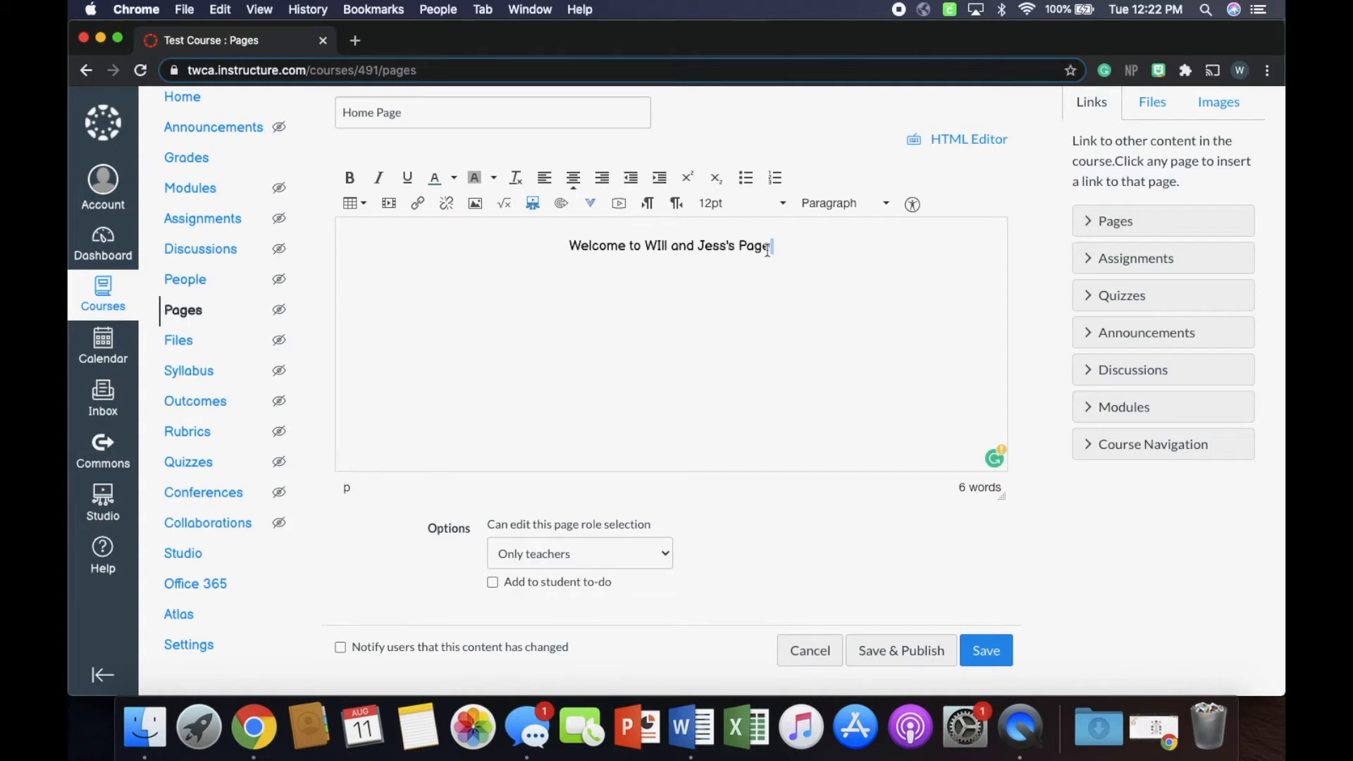
Step: Try a left-aligned line of sample text "Hophiaosif" below the welcome line and remove it again
key(Return)
key(Return)
key(Return)
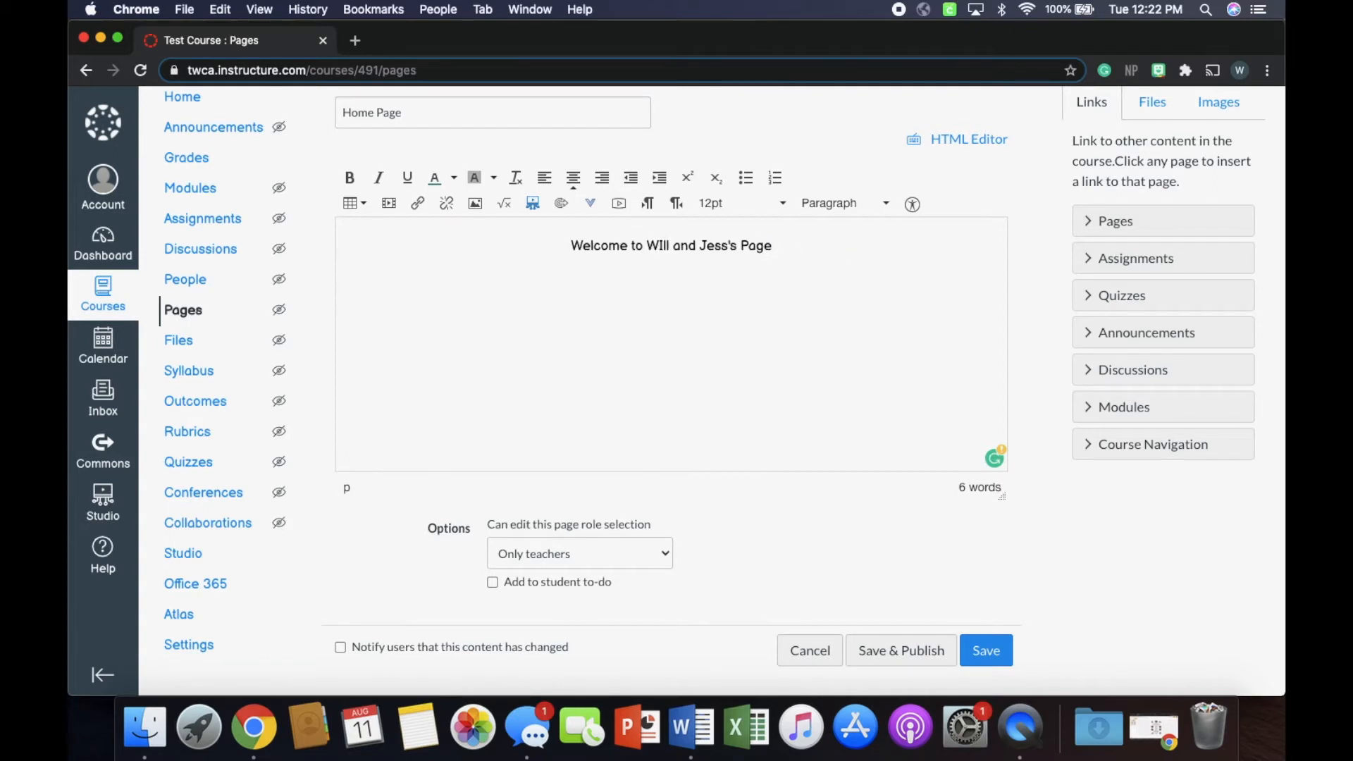
click(543, 179)
text(Hophiaosif)
key(BackSpace)
key(BackSpace)
key(BackSpace)
key(BackSpace)
key(BackSpace)
key(BackSpace)
key(BackSpace)
key(BackSpace)
key(BackSpace)
key(BackSpace)
key(BackSpace)
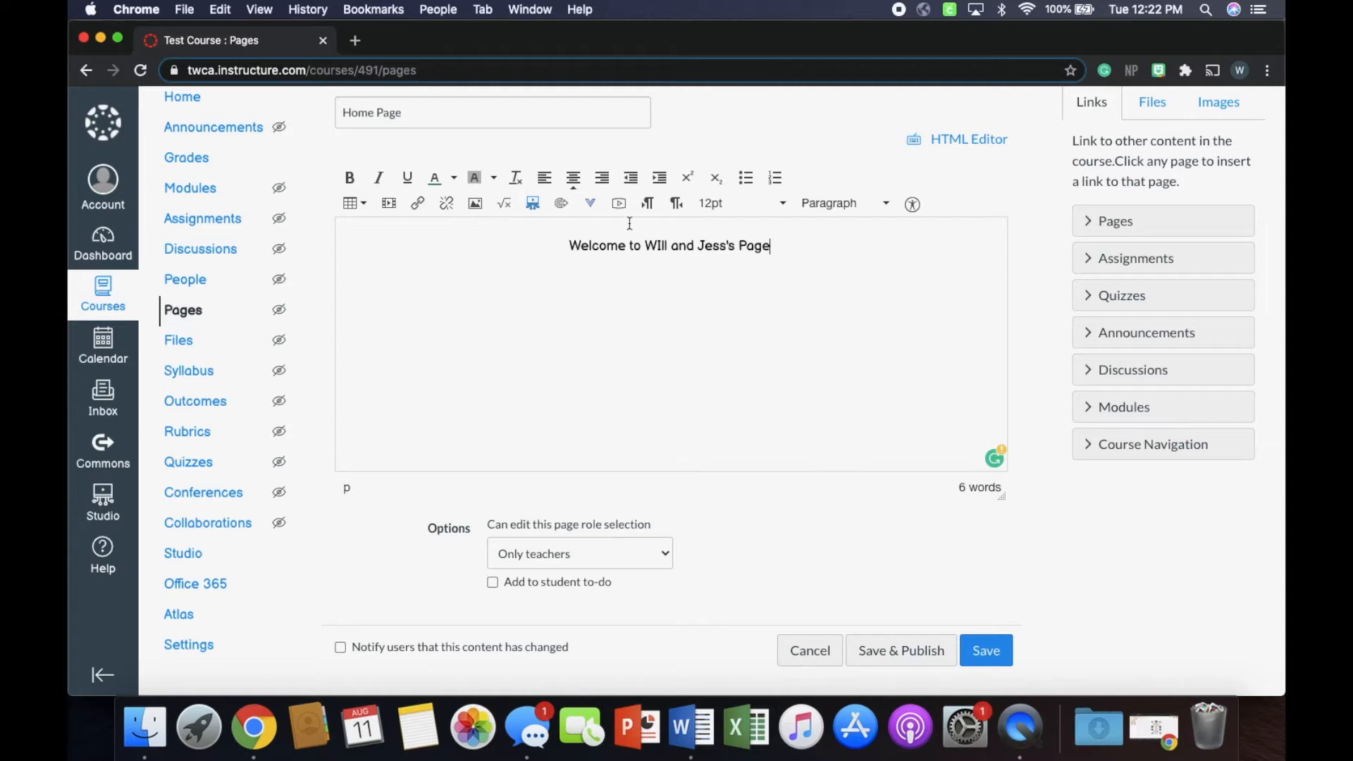
Step: Set the welcome line's font size to 14pt after trying 36pt and 24pt
triple_click(793, 250)
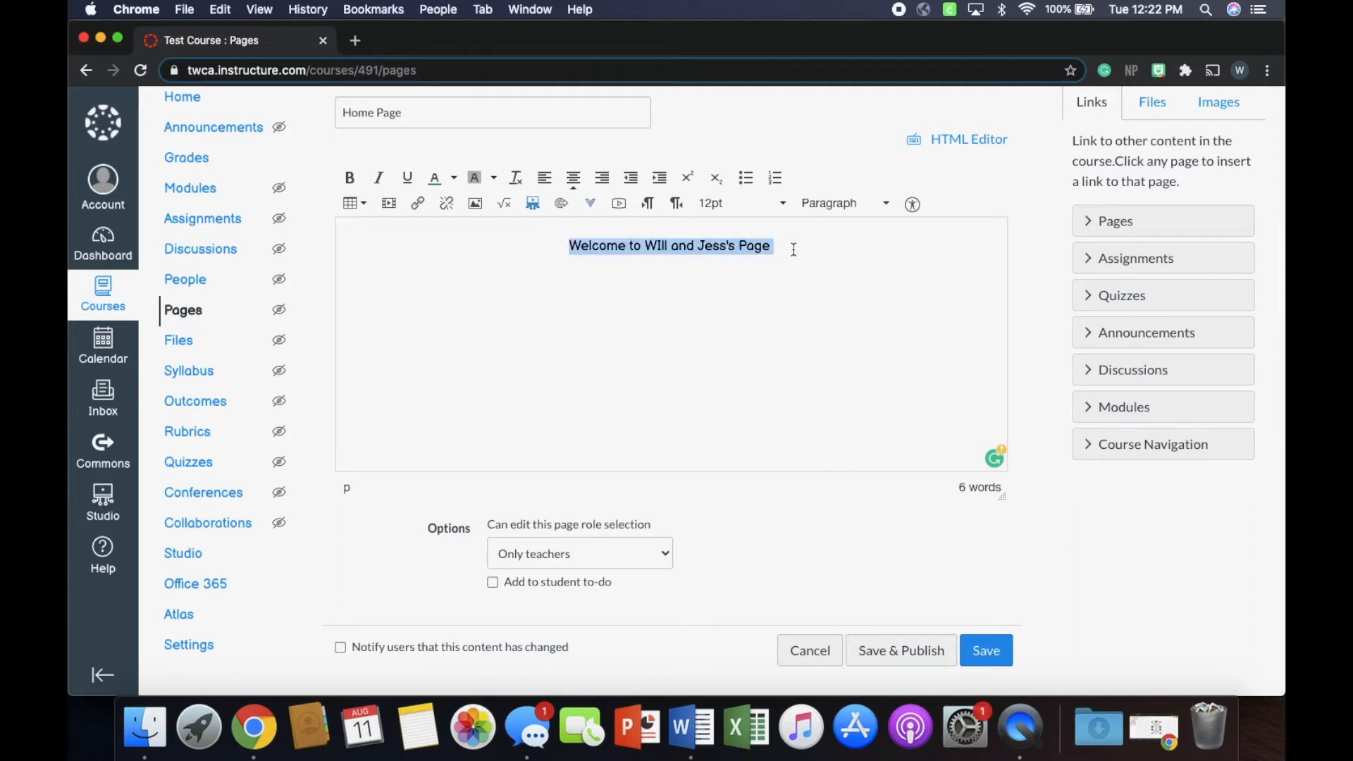
click(736, 204)
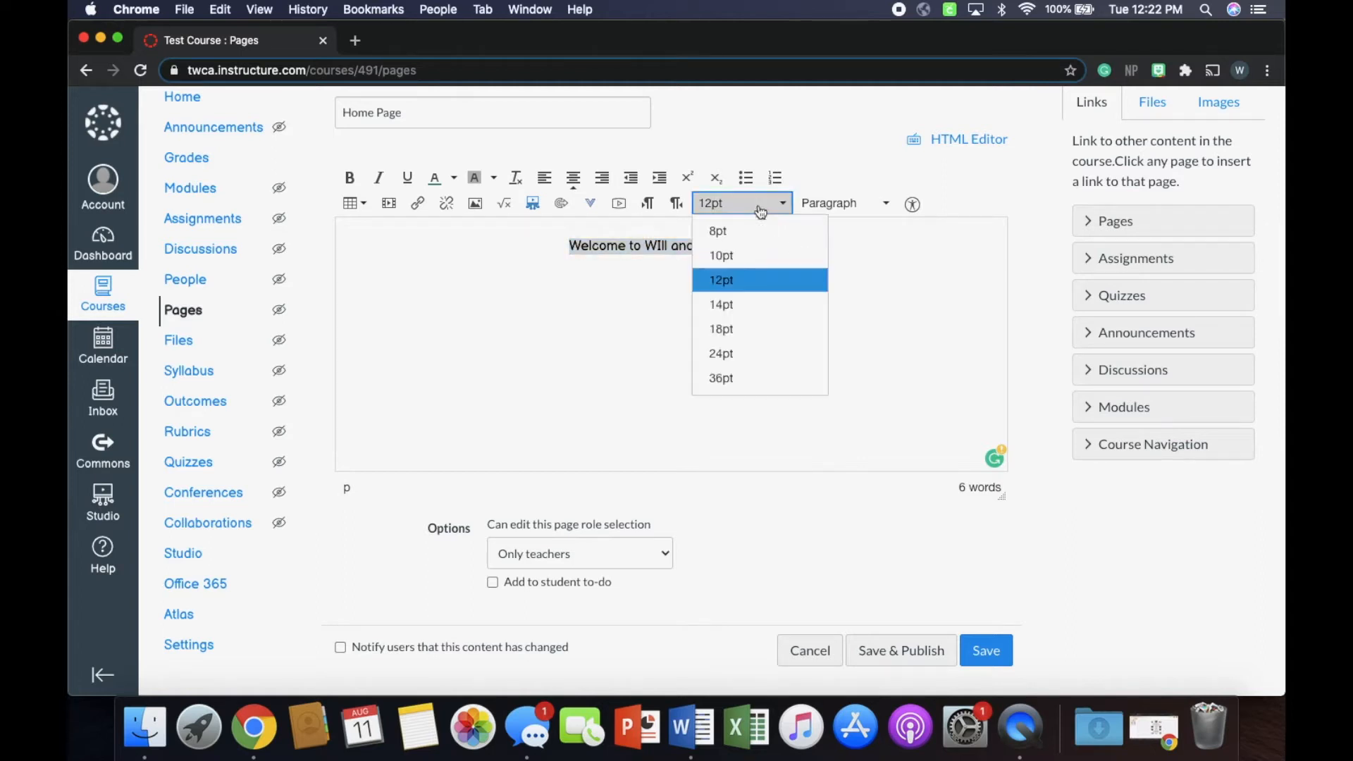
click(761, 377)
click(740, 206)
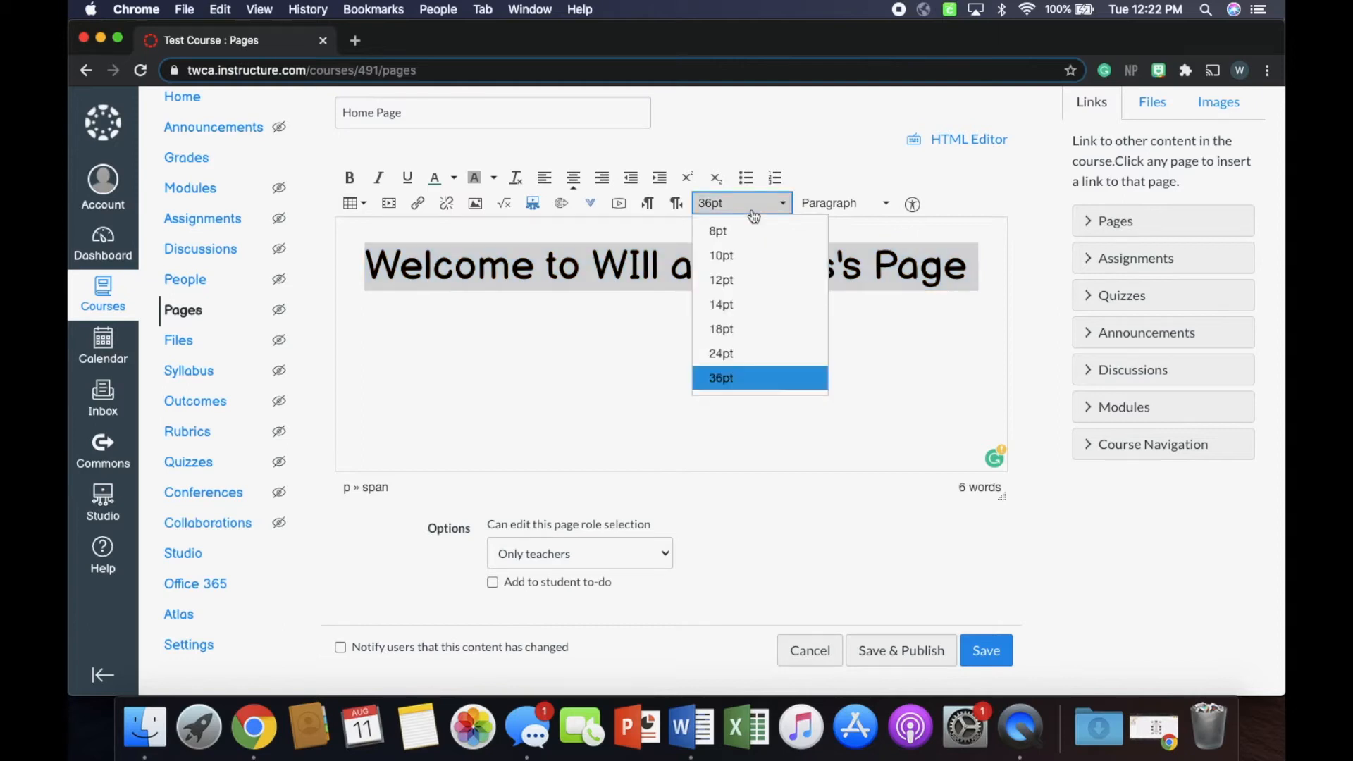
click(746, 350)
click(740, 204)
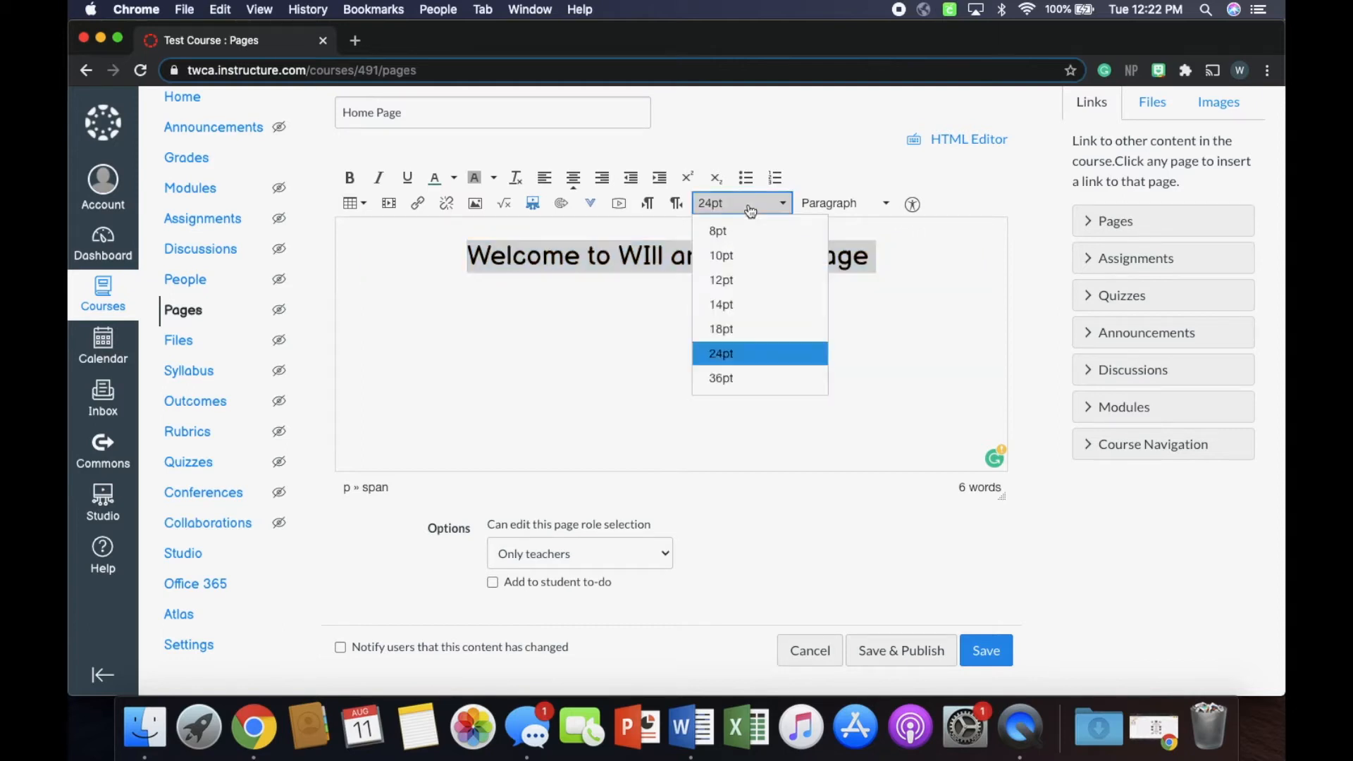
click(753, 310)
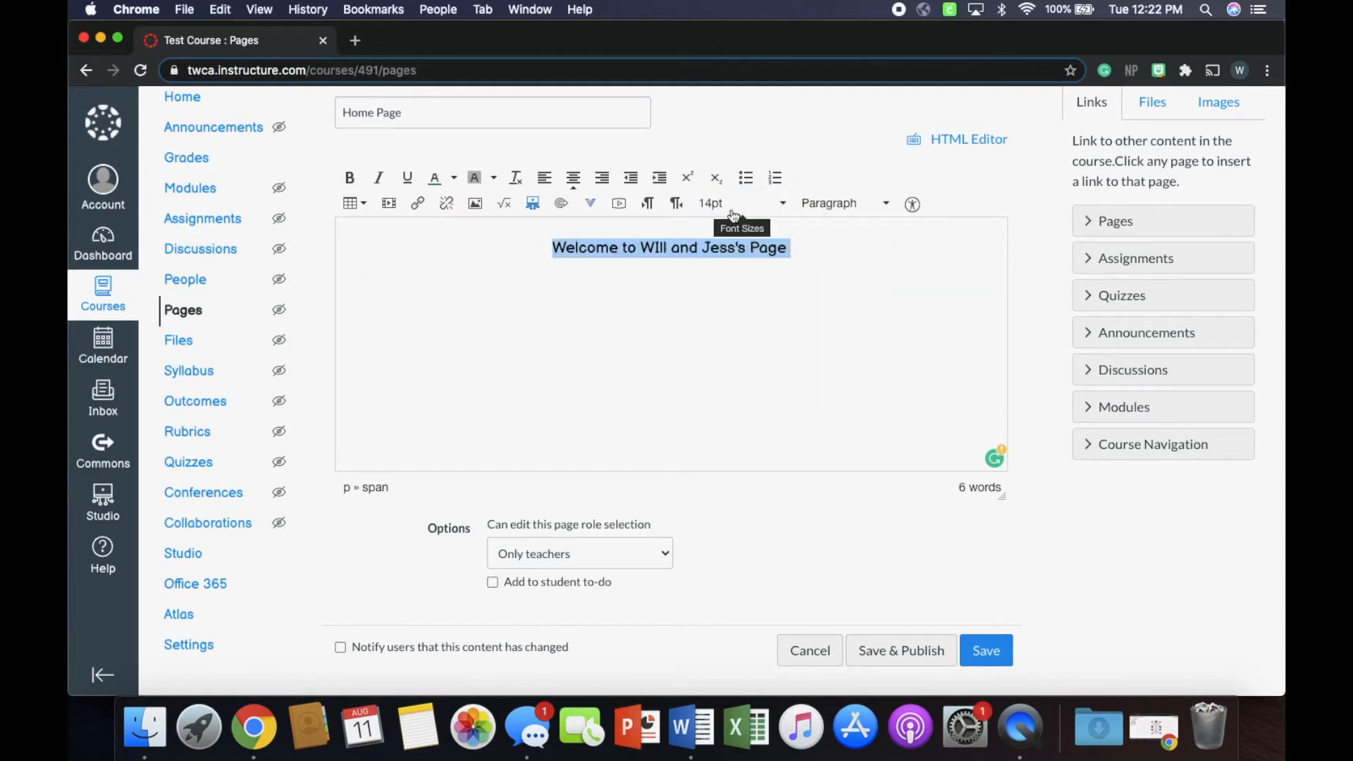
Step: Try the Header 2, Header 3, Header 4 and Preformatted styles on the welcome line, ending with Paragraph
click(849, 204)
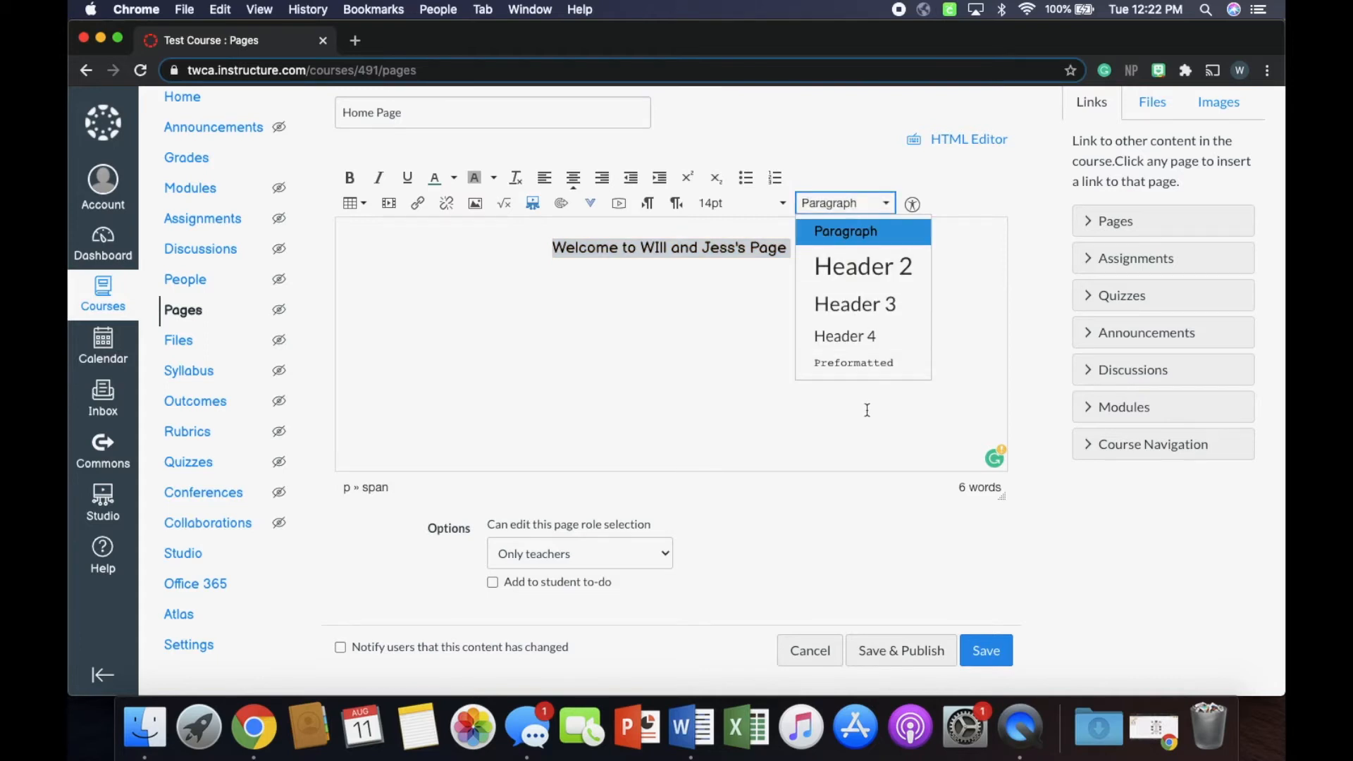
click(856, 268)
click(851, 204)
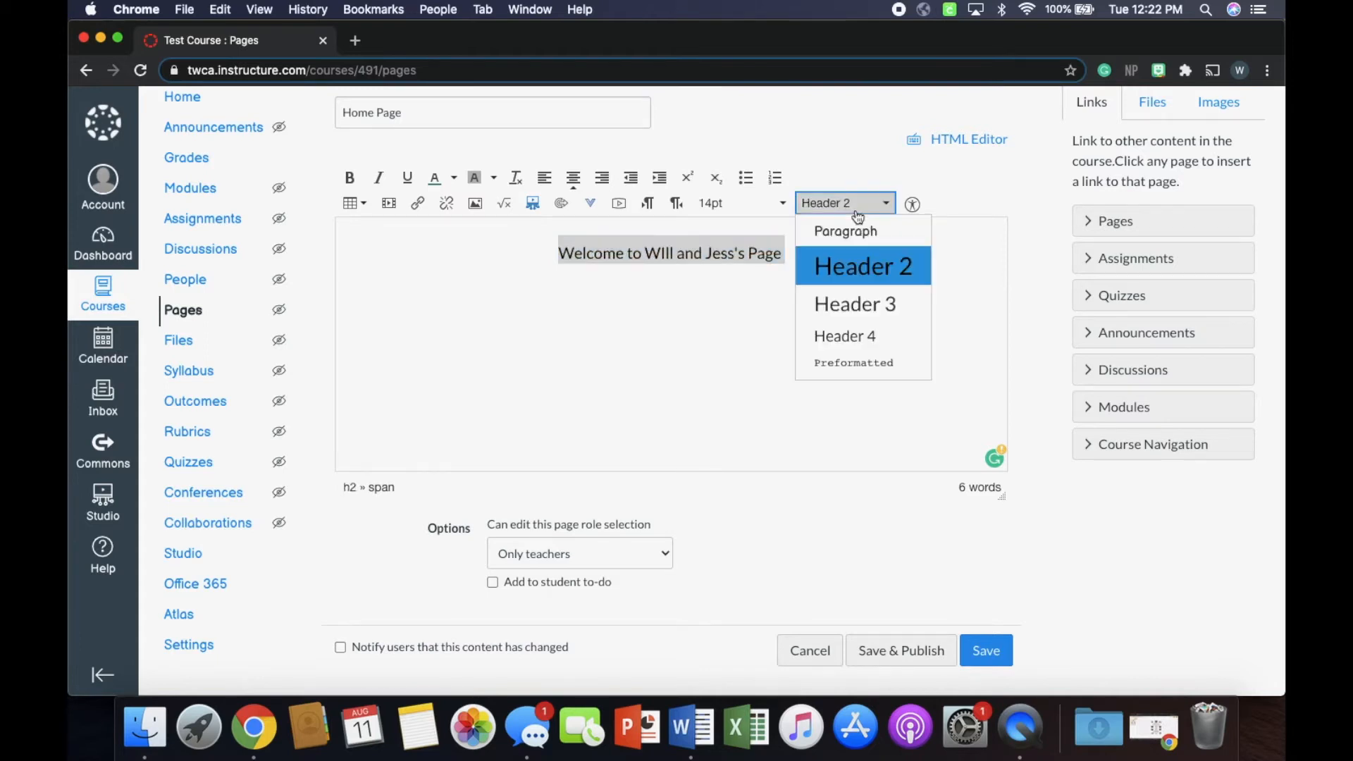
click(870, 298)
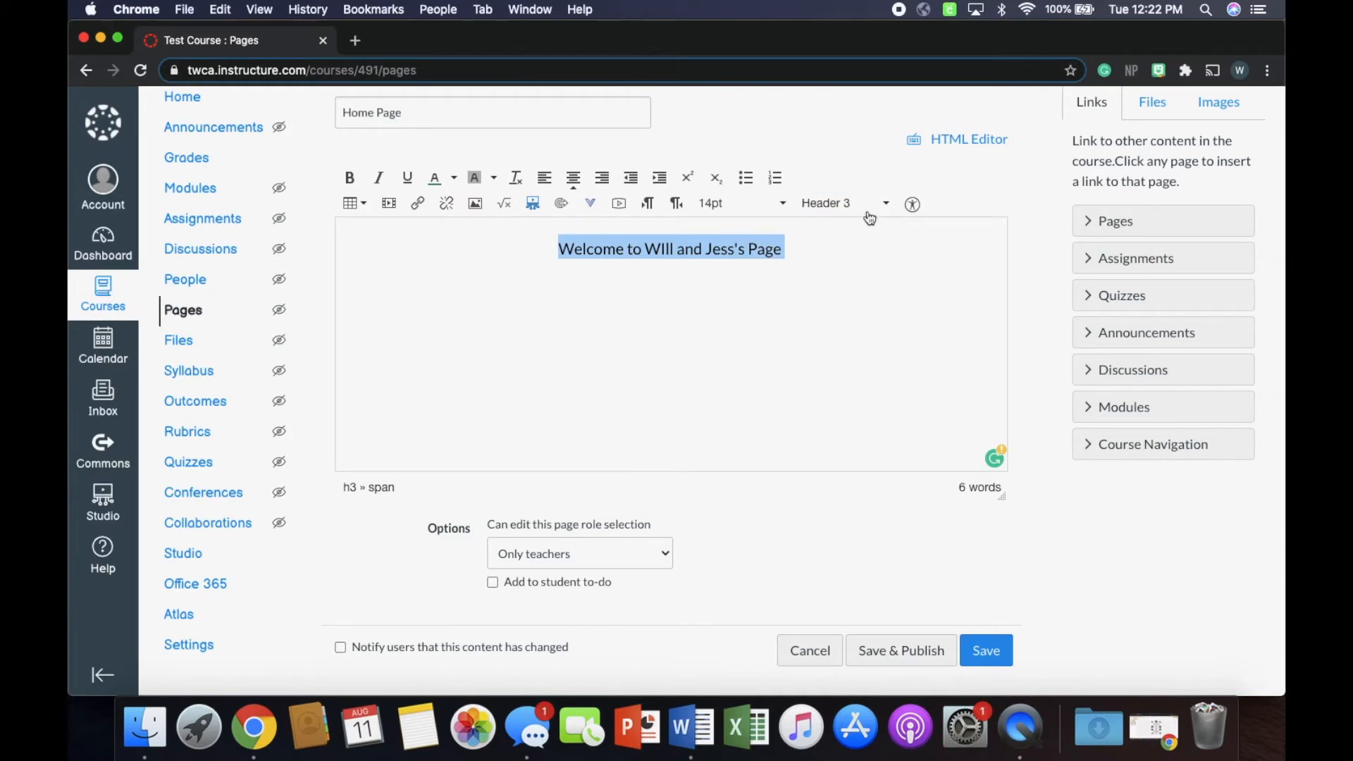
click(870, 208)
click(877, 328)
click(861, 201)
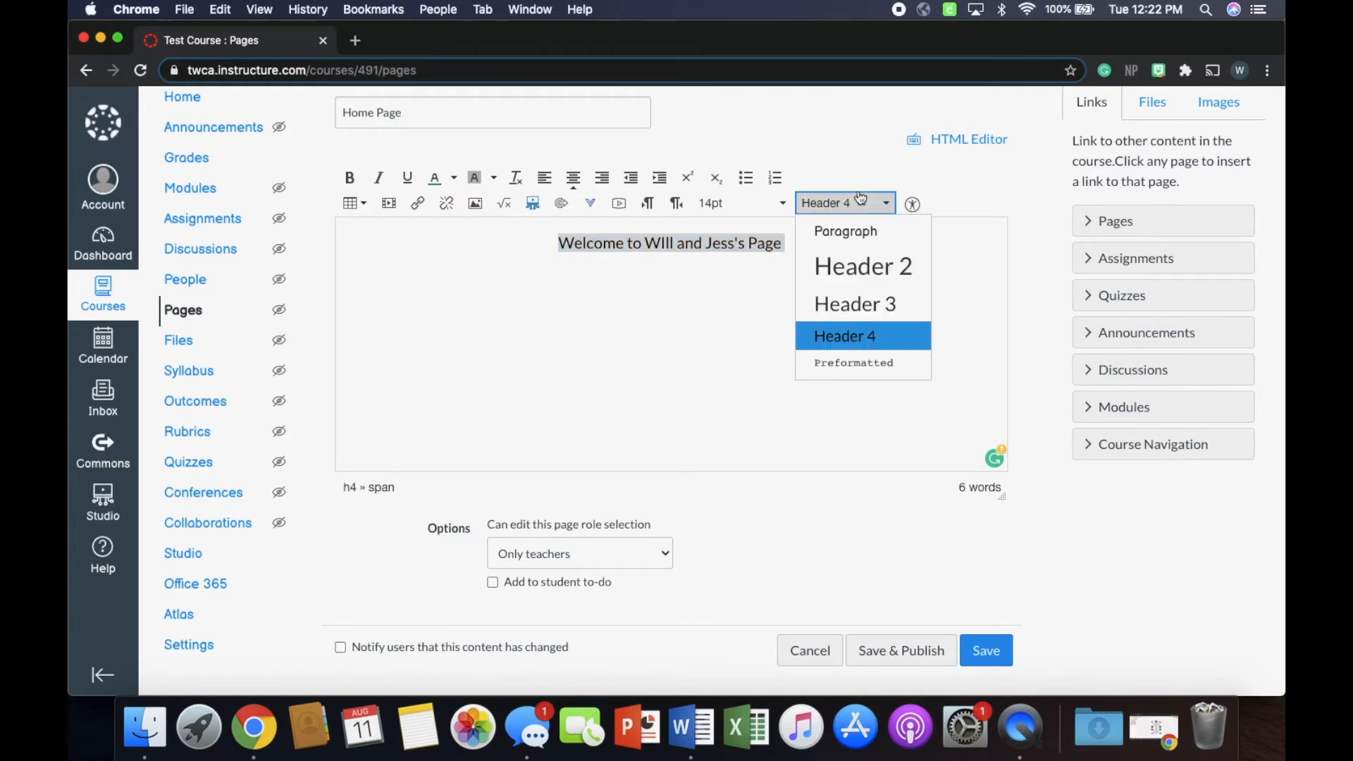
click(856, 361)
click(854, 208)
click(856, 238)
Step: Insert a table of six columns and seven rows below the welcome line and narrow it to about half the body's width
click(798, 251)
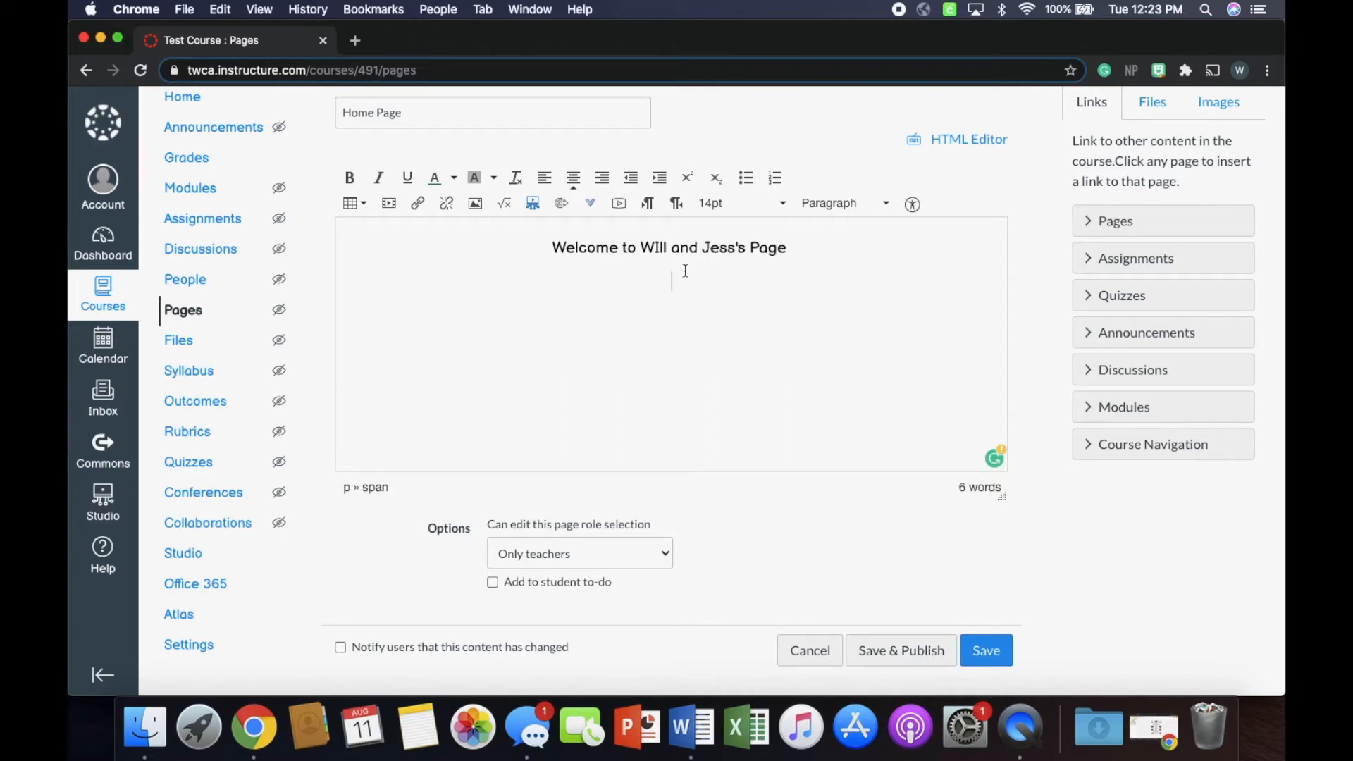
click(364, 206)
mouse_move(374, 224)
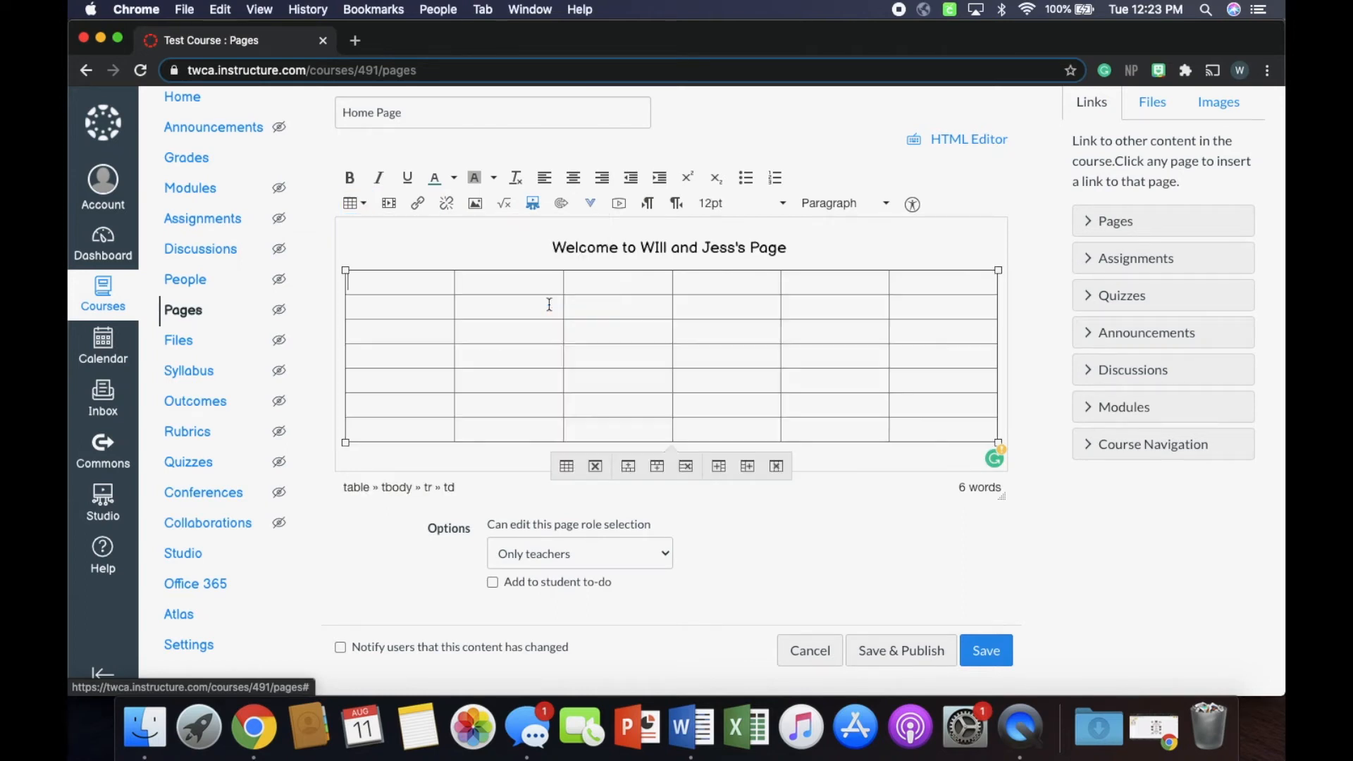
click(548, 304)
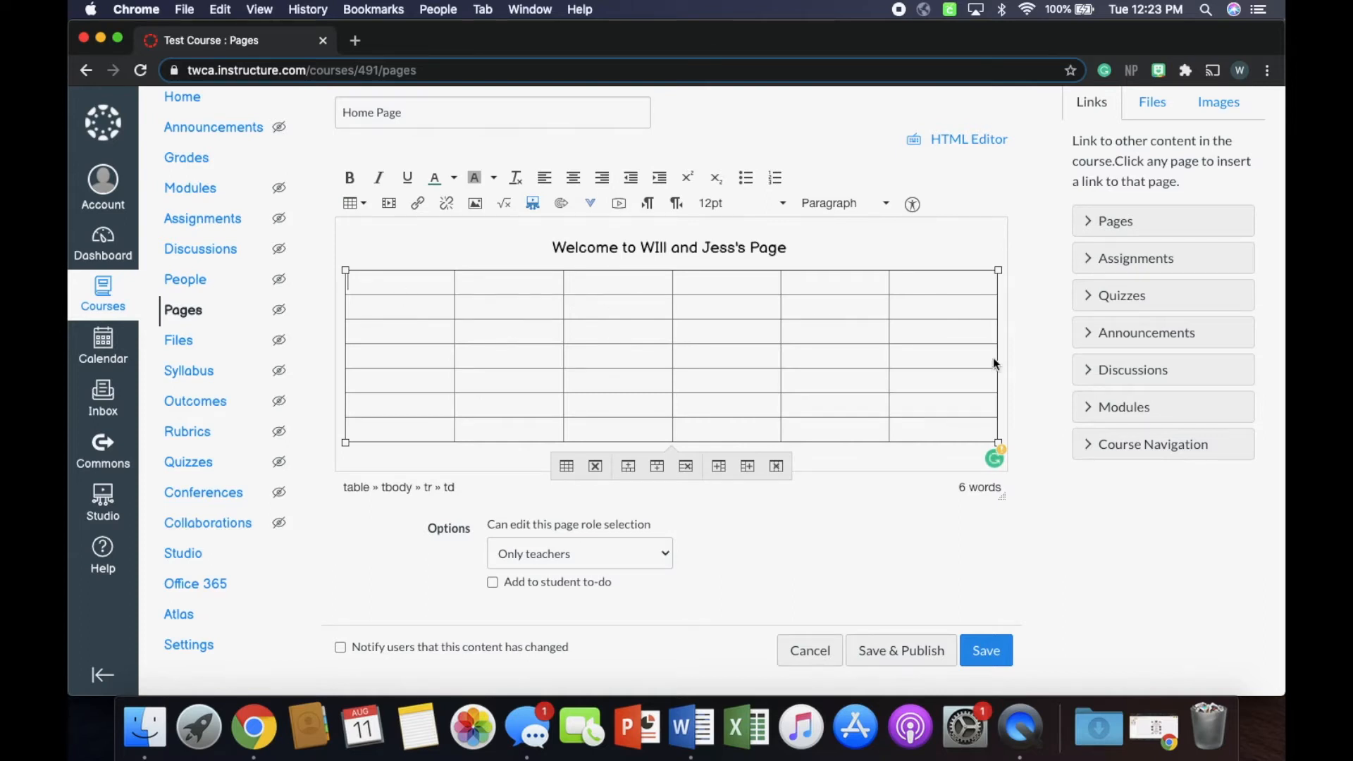
drag(999, 269, 809, 319)
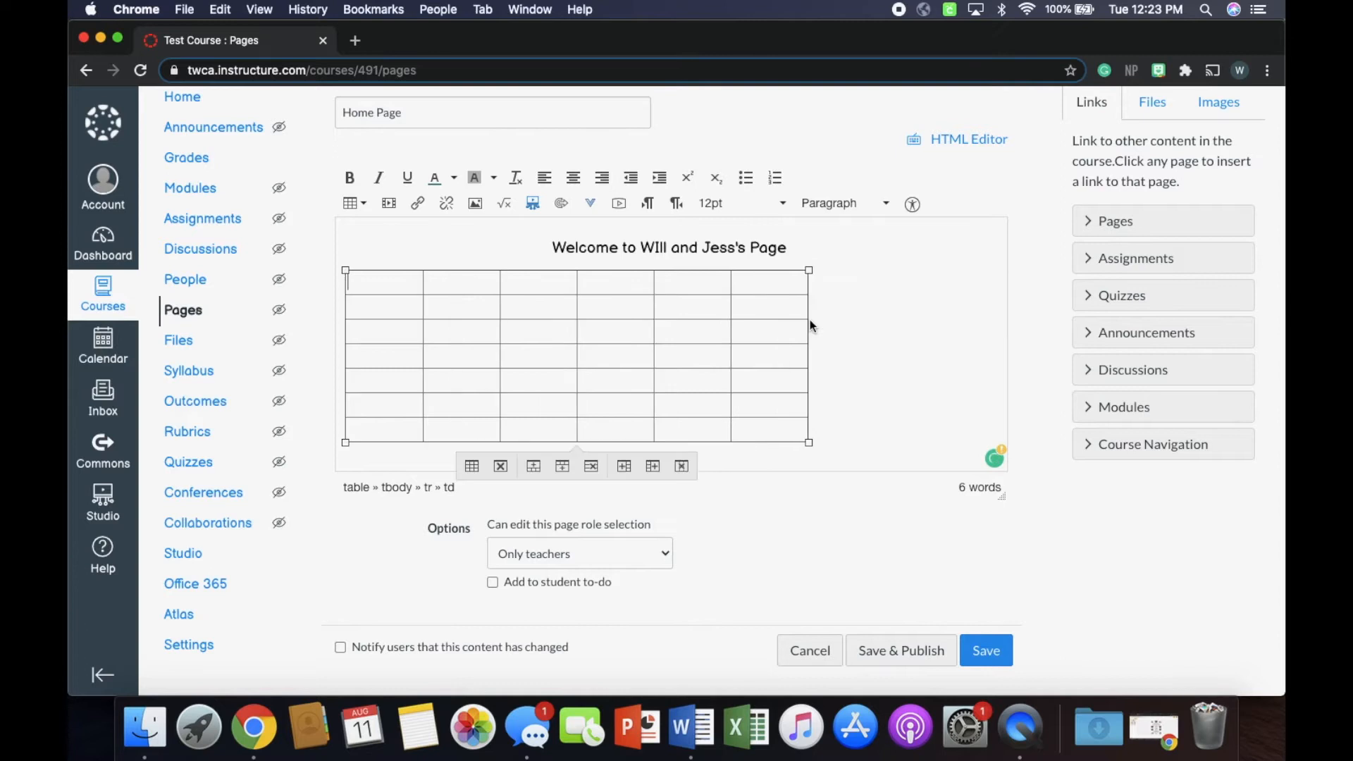
drag(811, 270, 663, 296)
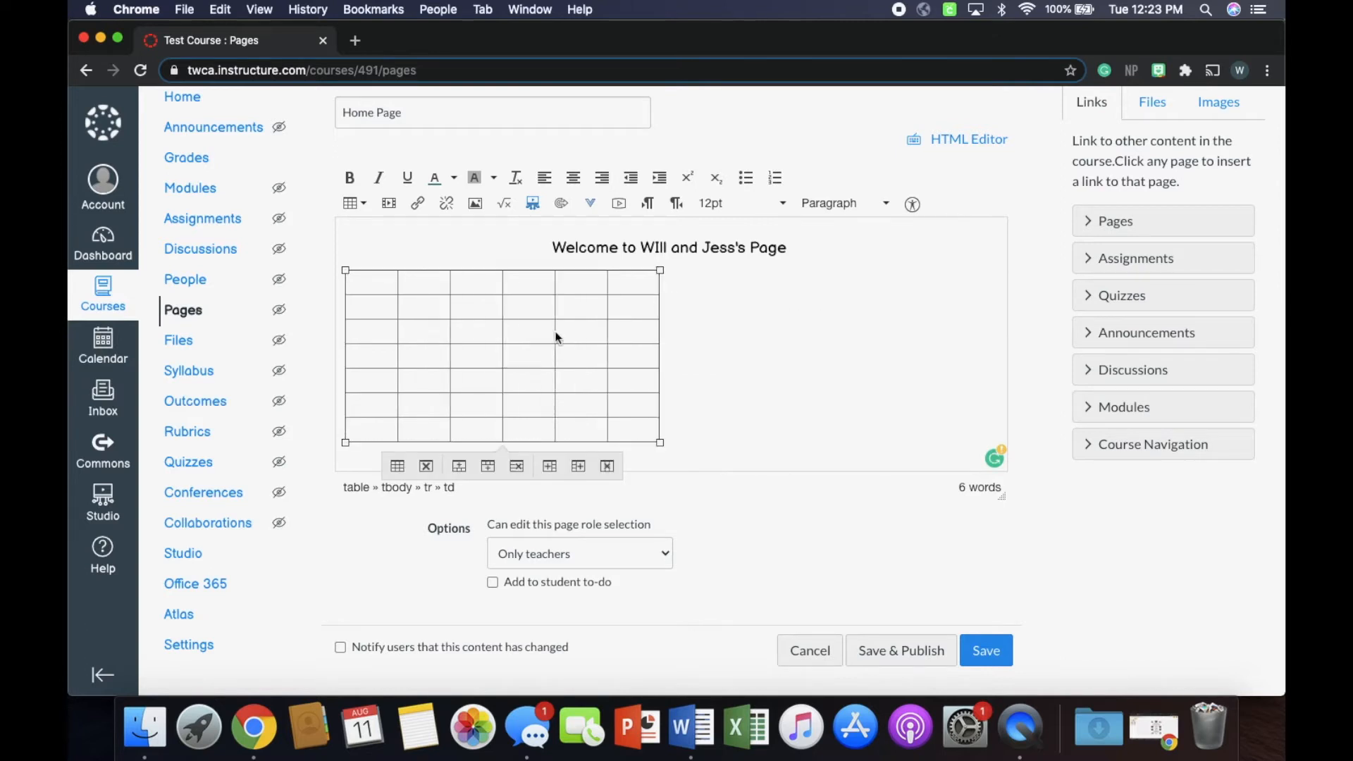
Step: Try center alignment on the table, ending with left alignment in the third cell of the first row
click(577, 182)
click(348, 275)
click(572, 177)
click(414, 269)
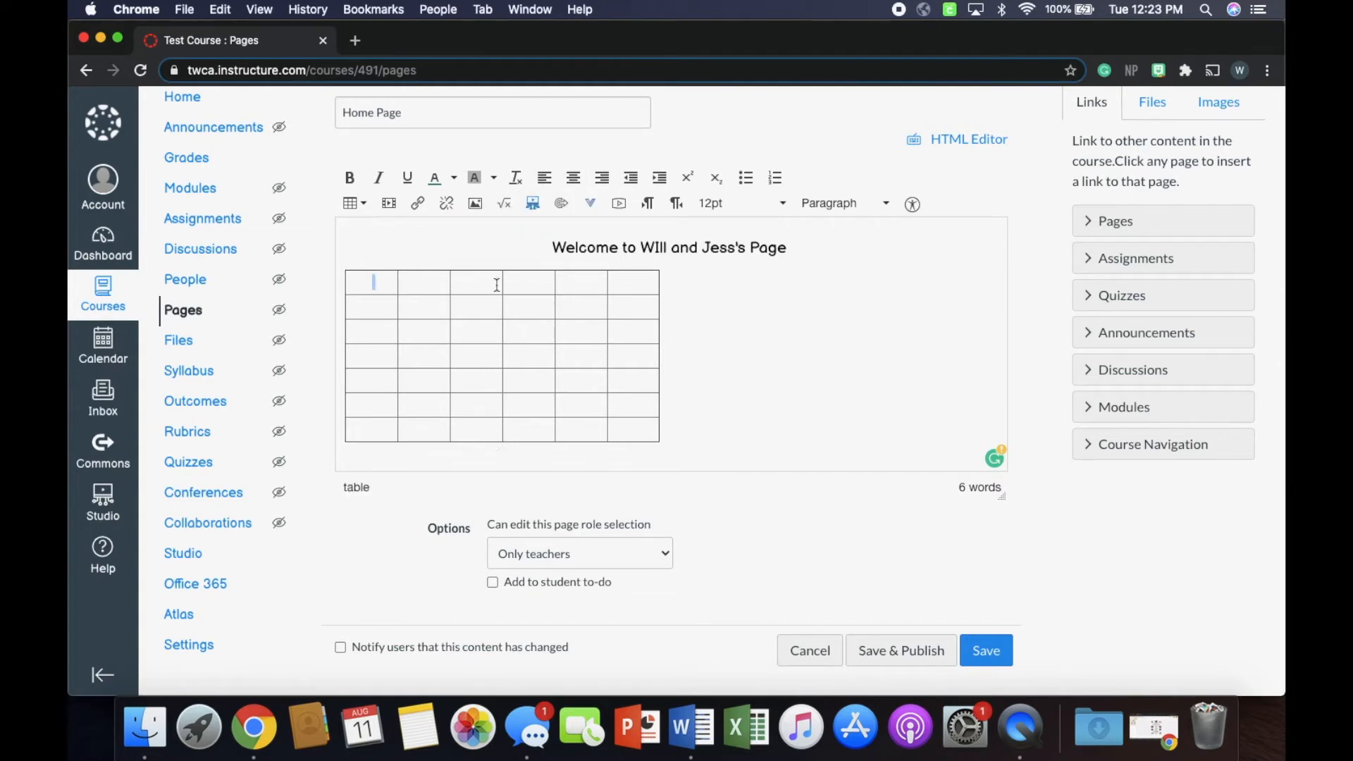
click(468, 283)
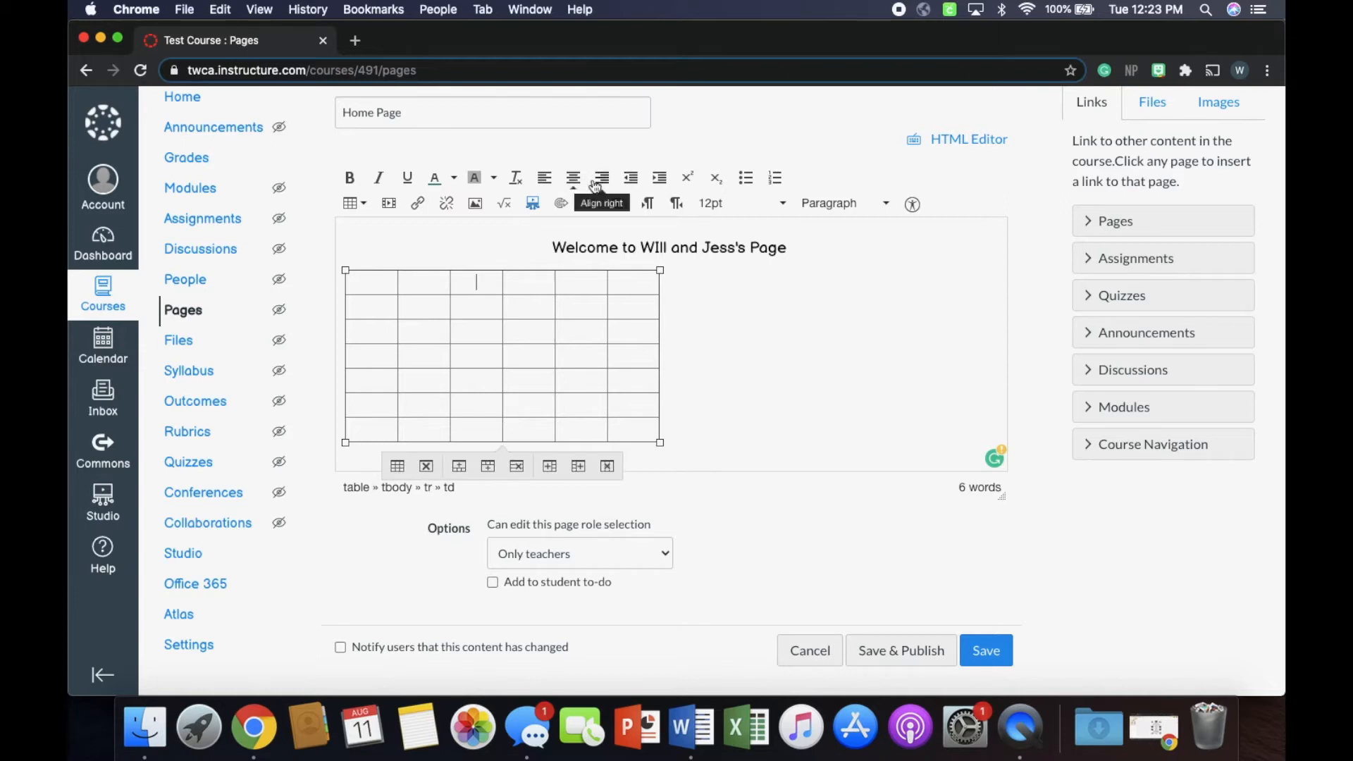
click(544, 178)
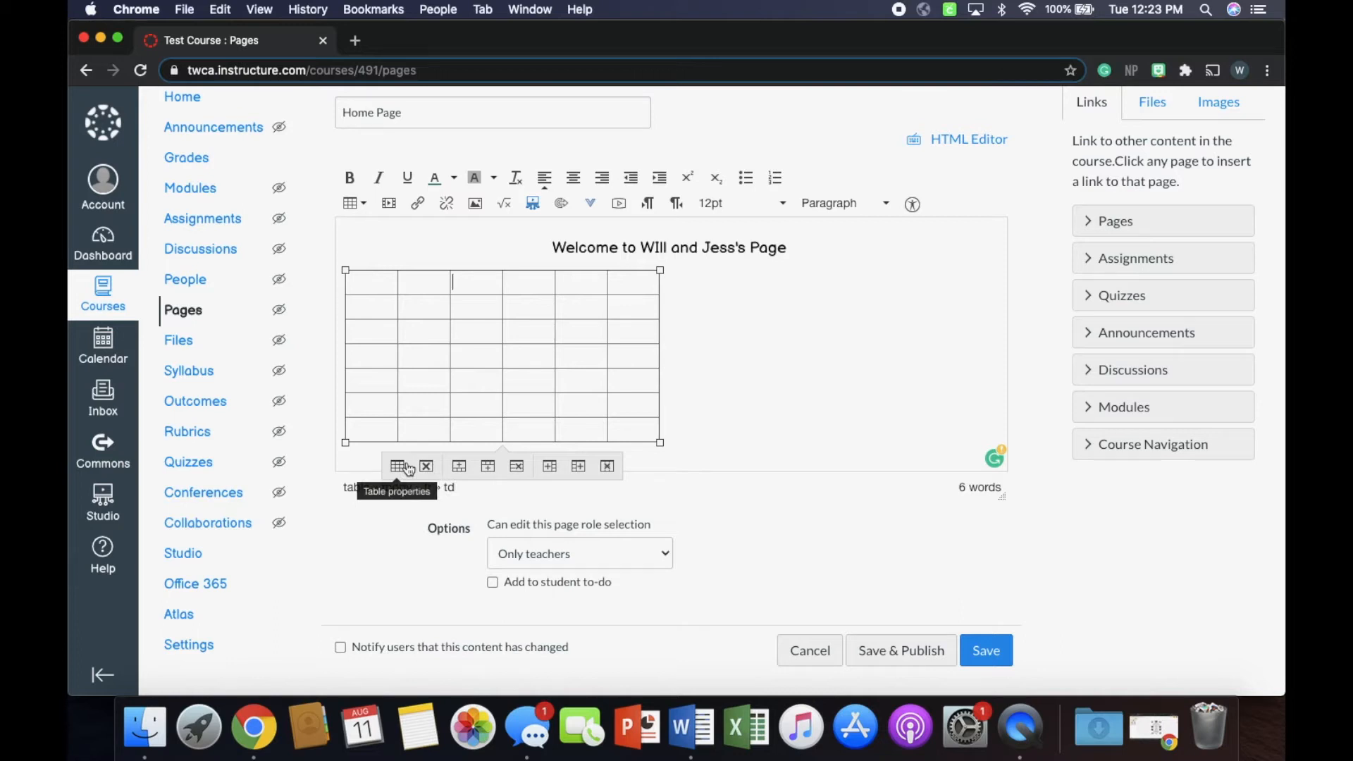
Step: Try the table's row tools by inserting two rows next to the current row and deleting one row
click(460, 464)
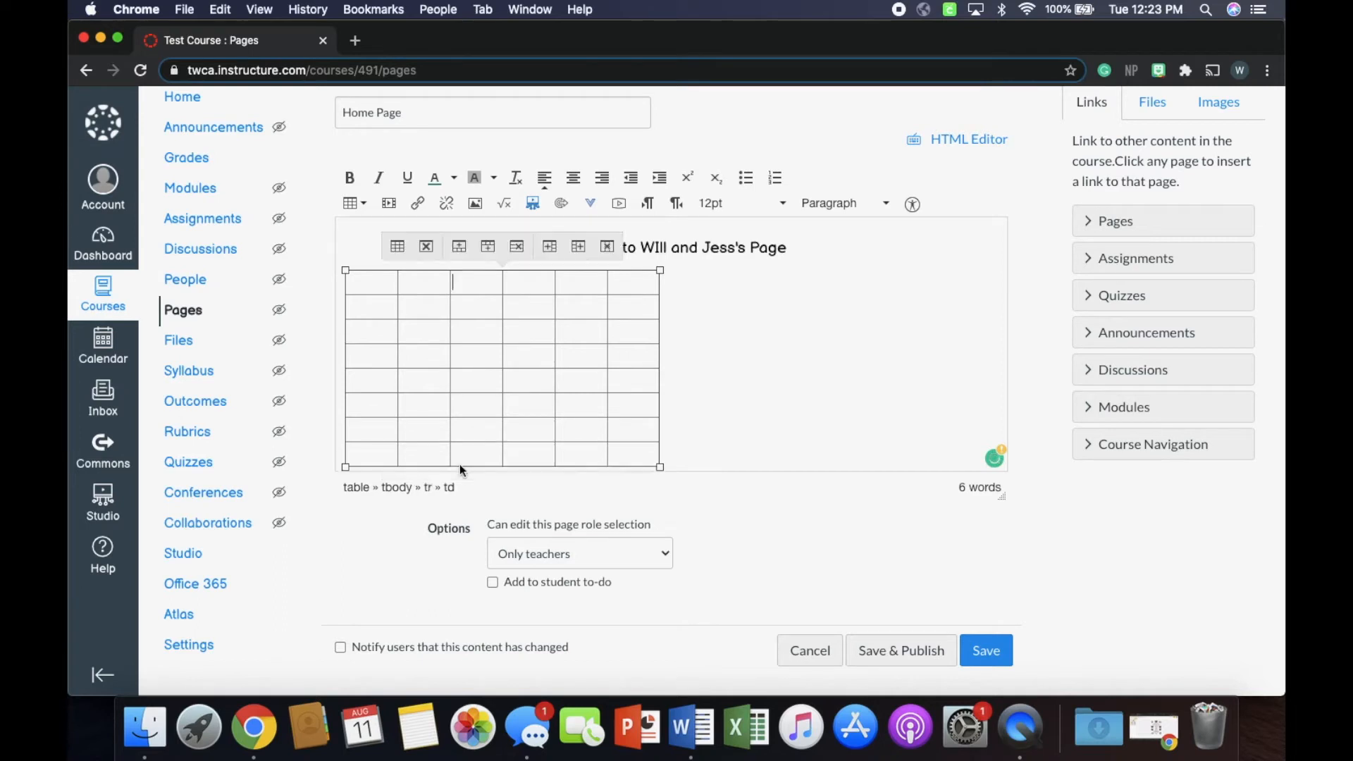
click(491, 253)
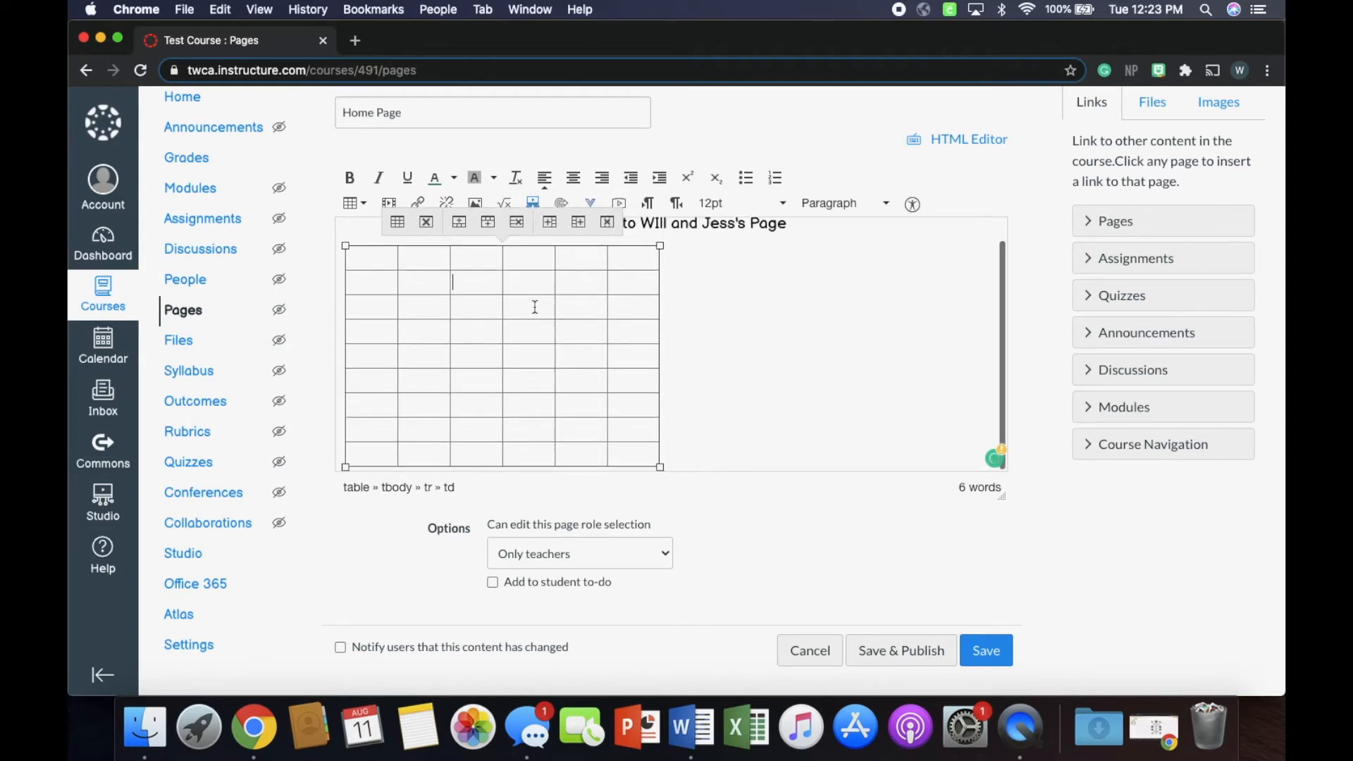
click(516, 248)
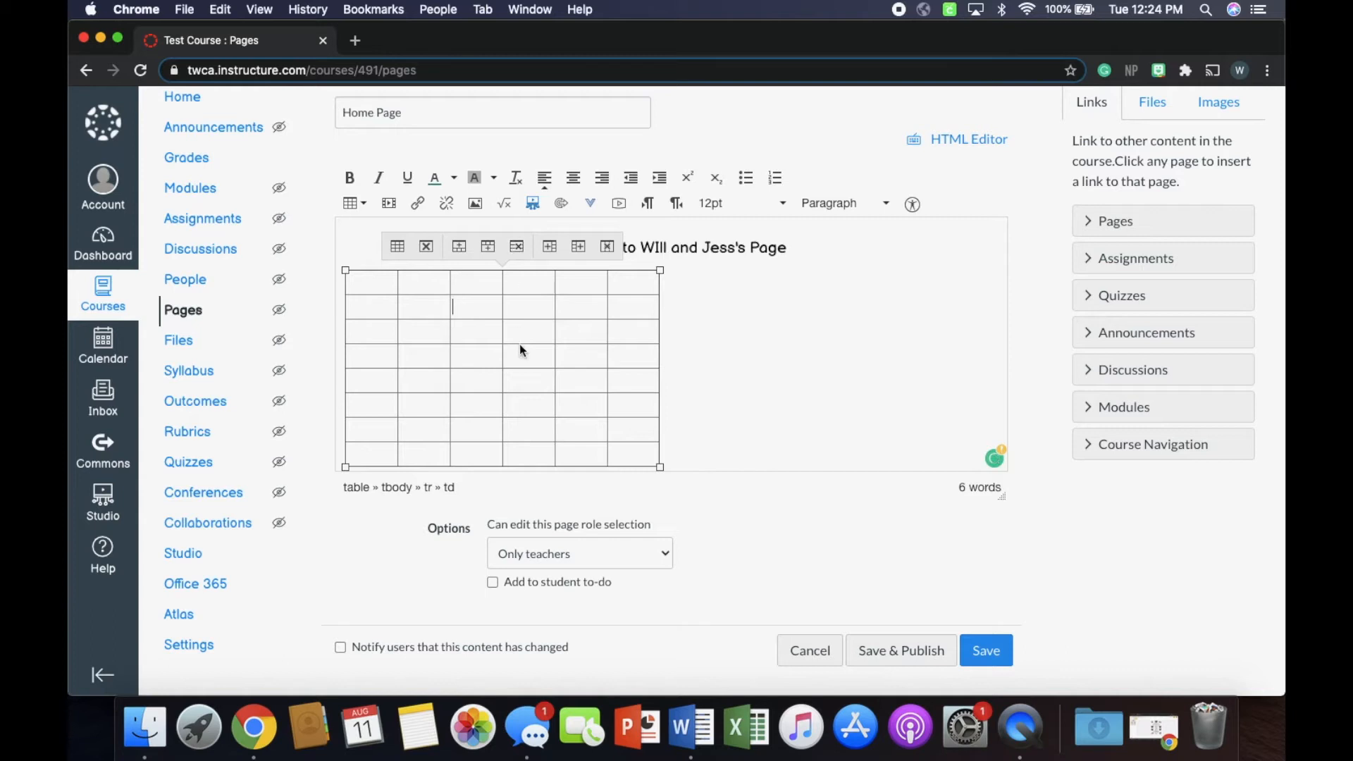
Step: Try inserting two columns before the current one and deleting two columns, ending by deleting the whole table
click(550, 248)
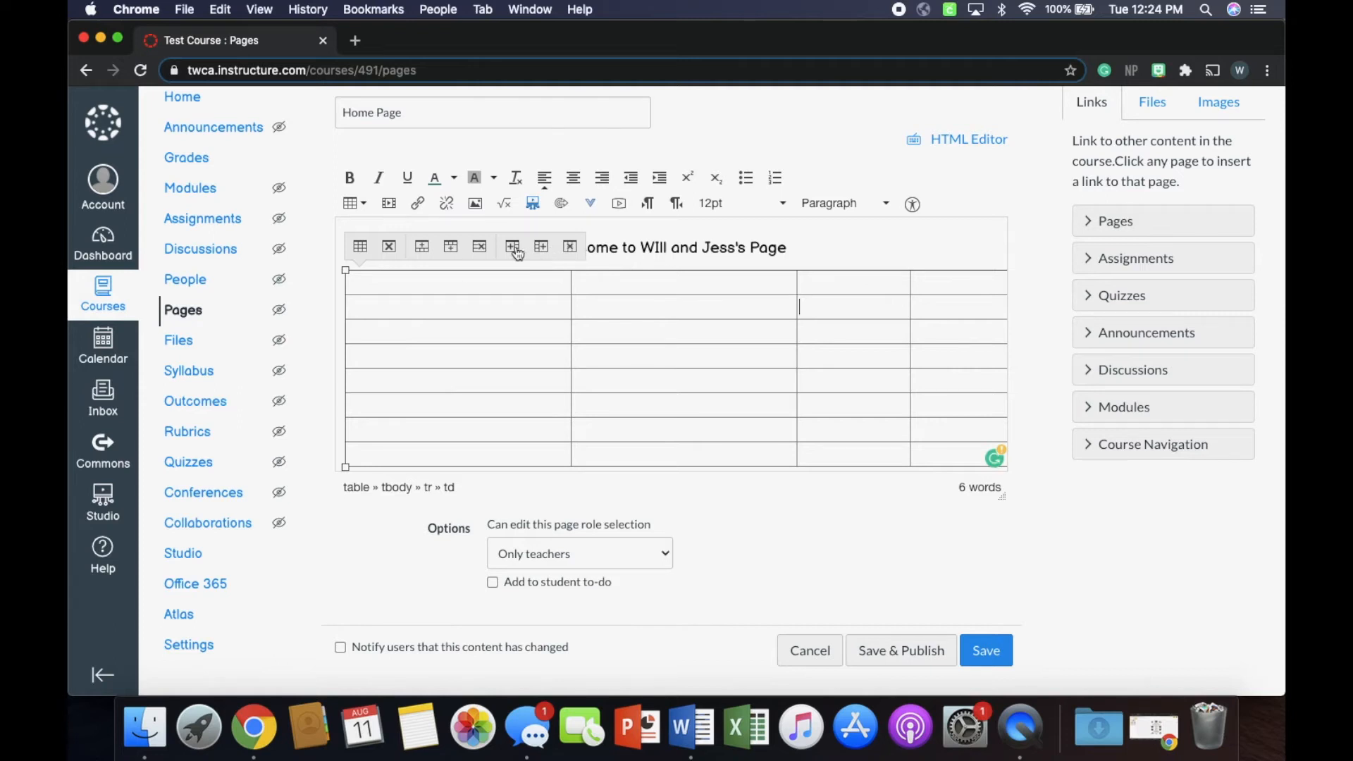
click(516, 248)
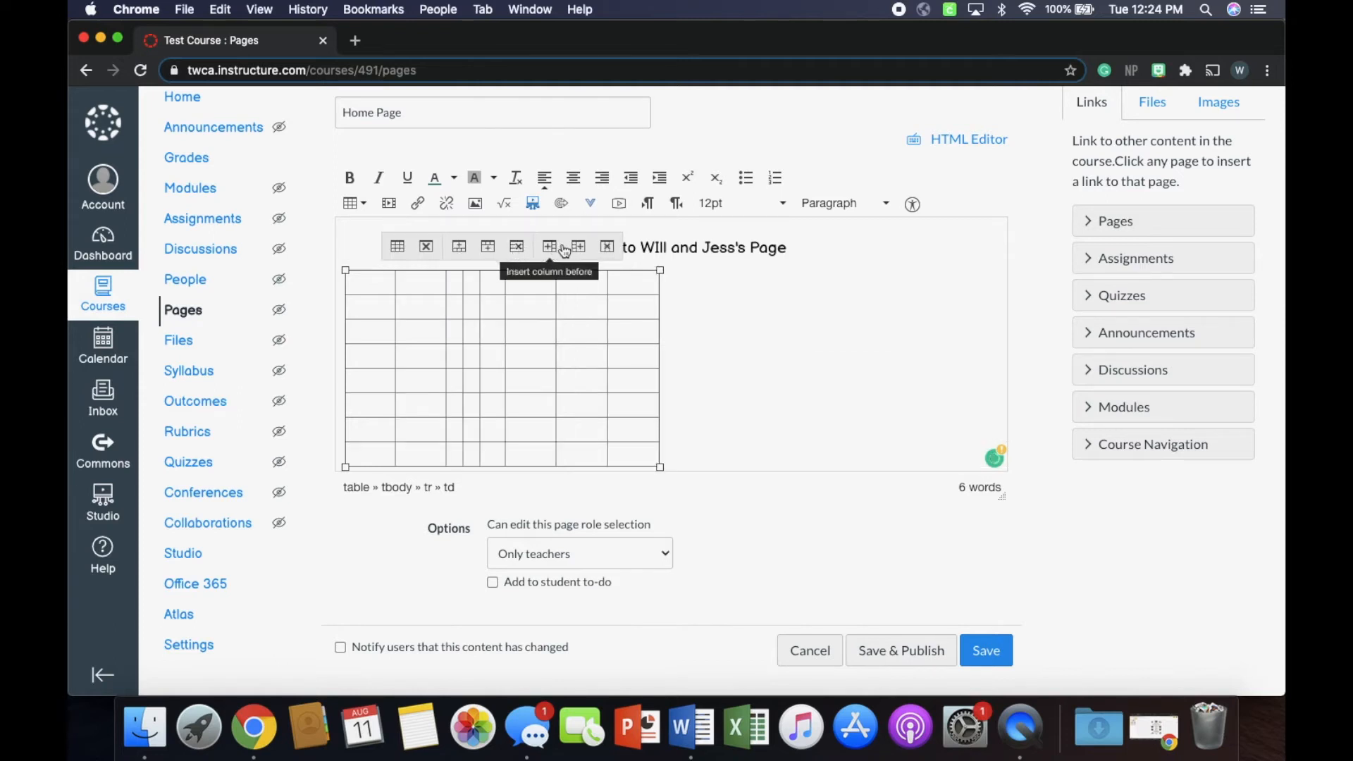
click(606, 247)
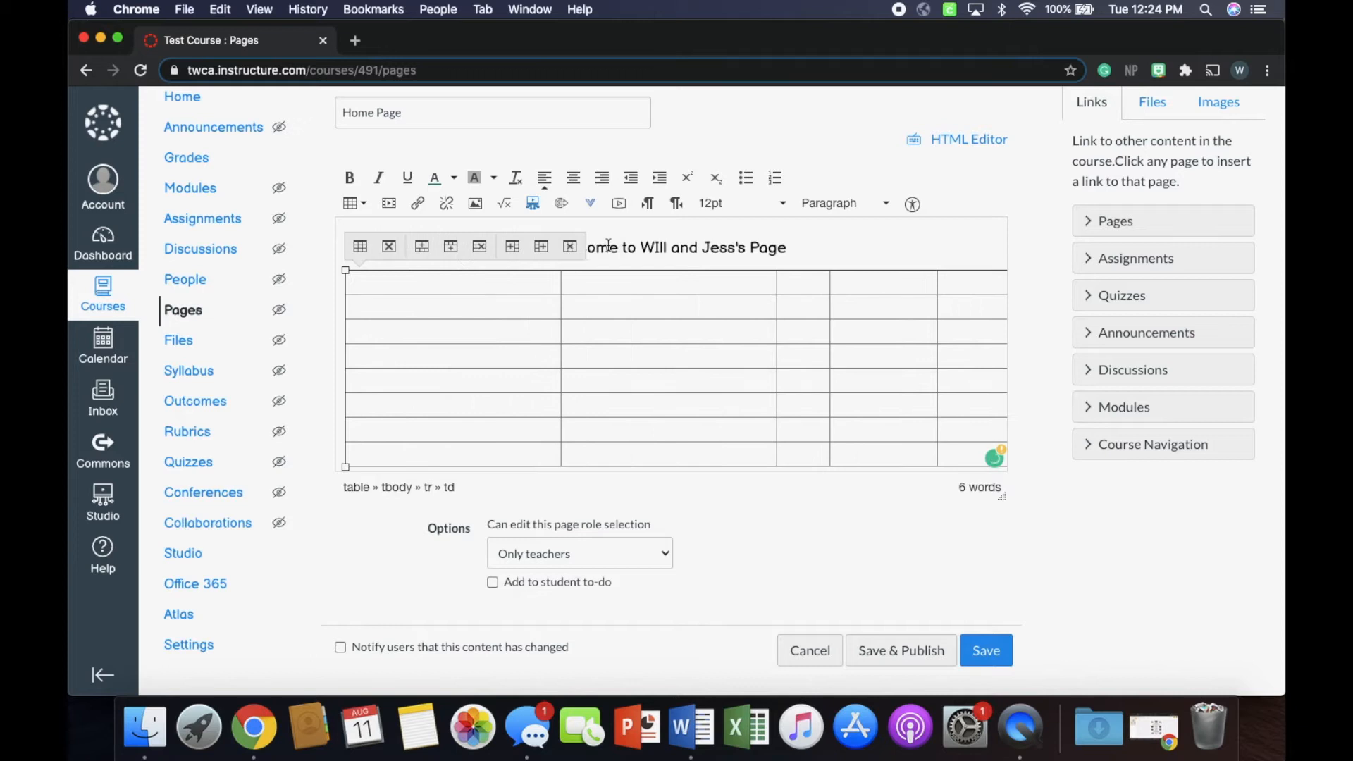
click(572, 248)
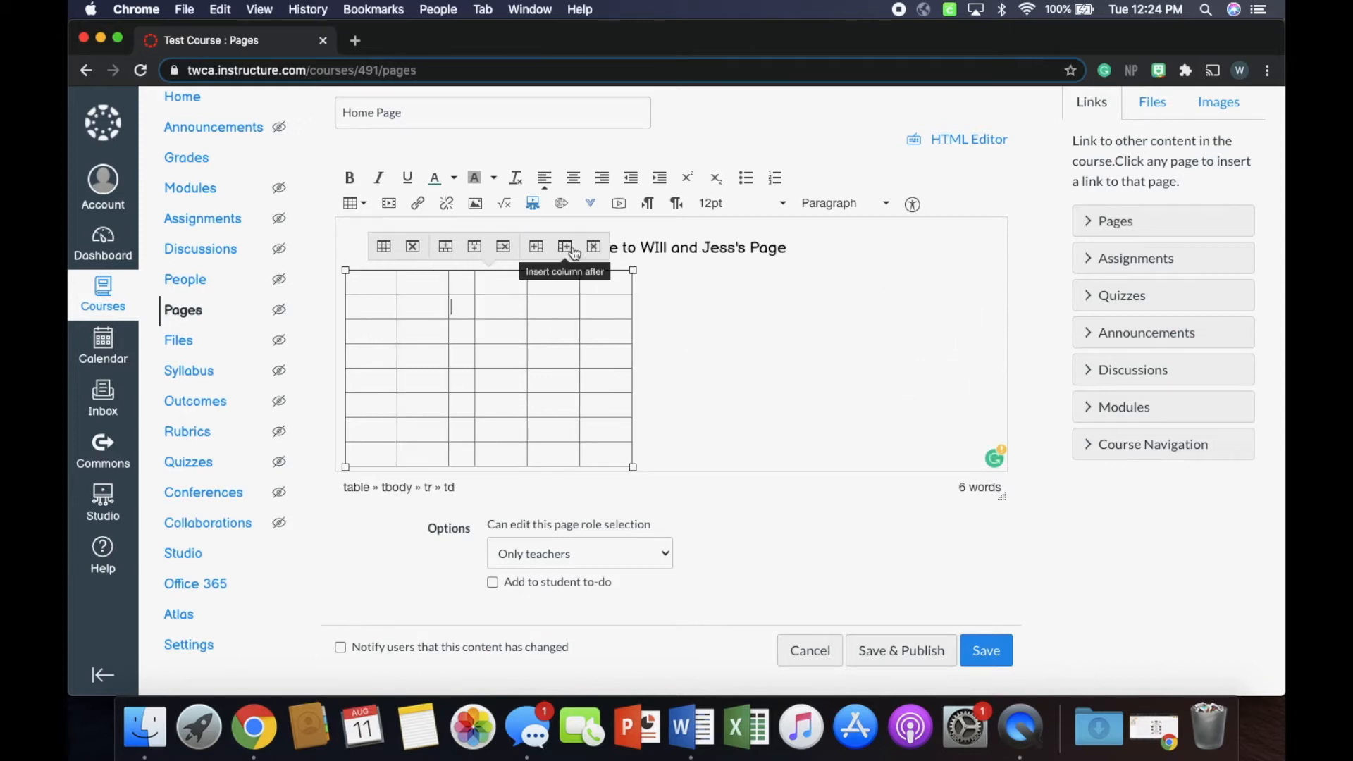
click(413, 247)
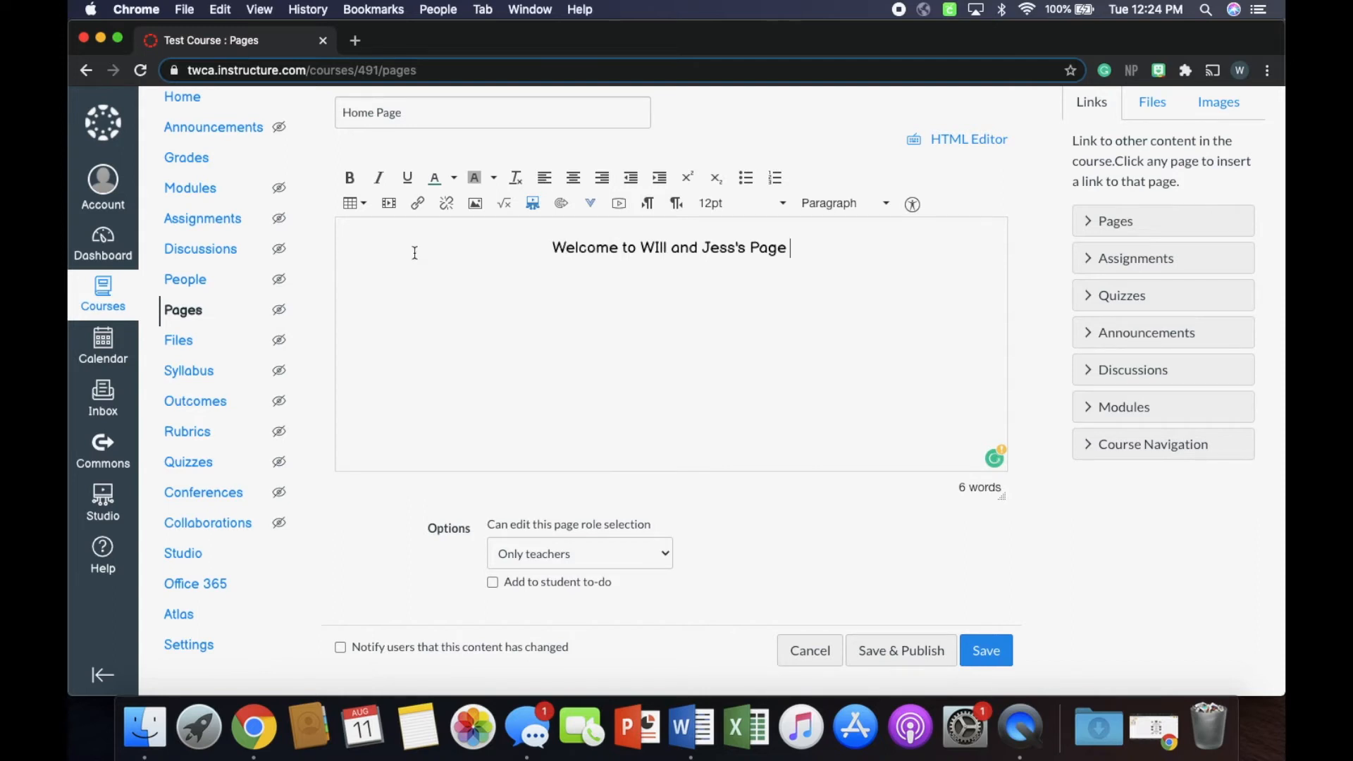
Step: Start inserting media below the welcome line, and search Google in a new browser tab for will and jess to open their YouTube channel
click(388, 205)
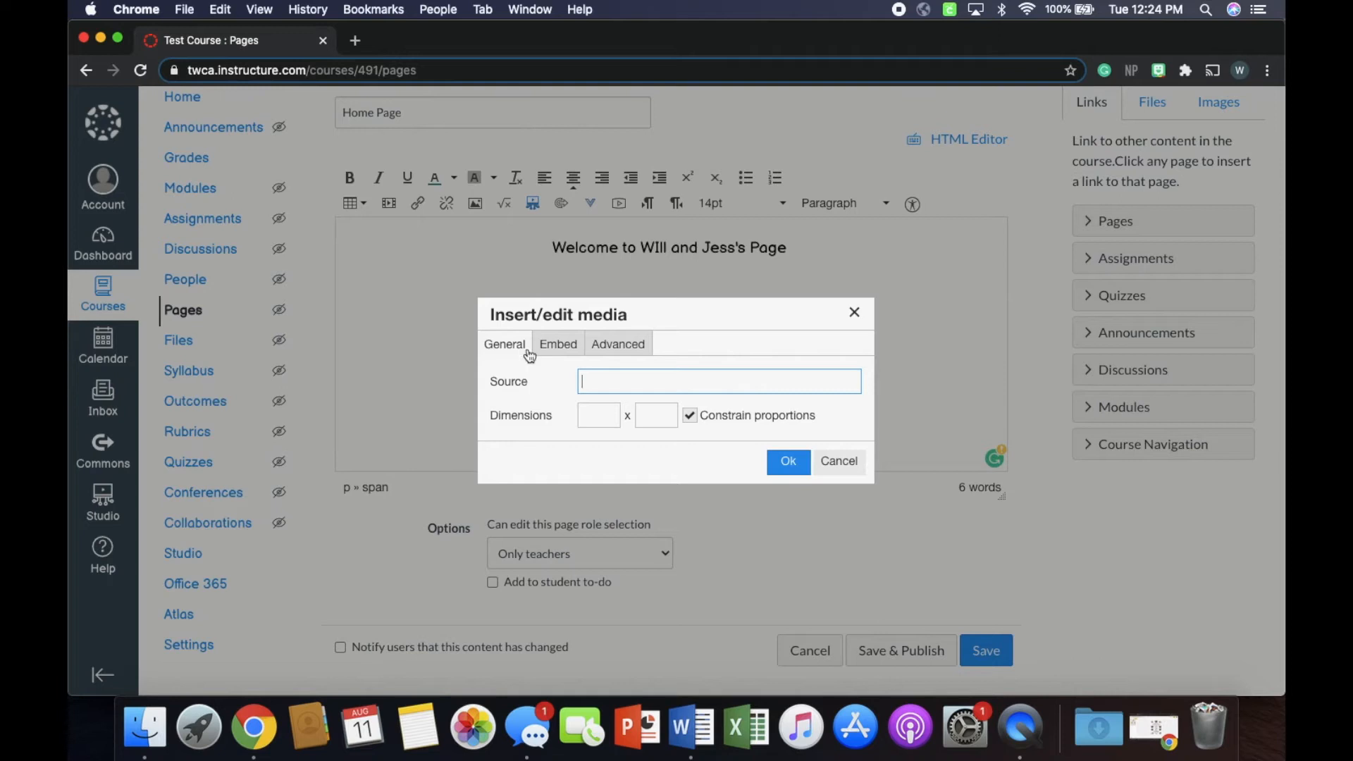
click(356, 41)
text(will and jess)
key(Return)
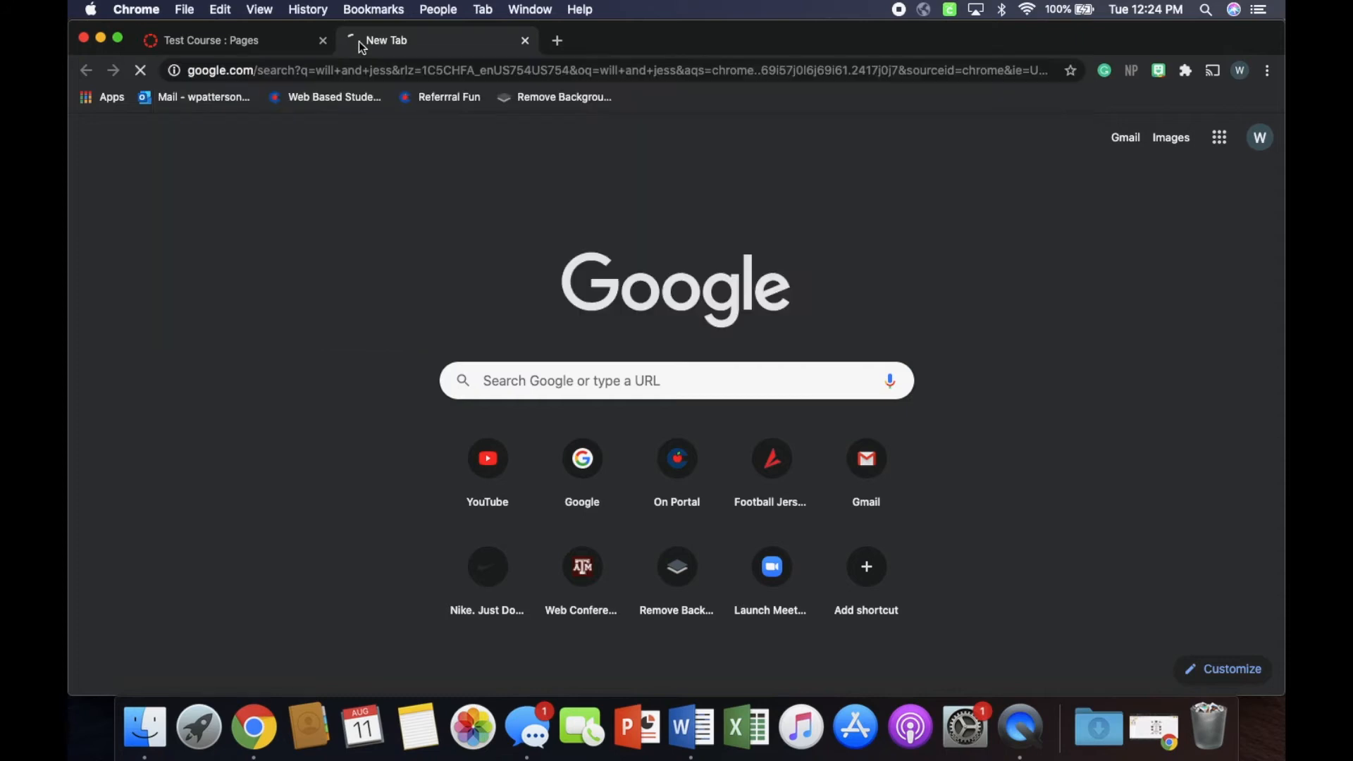
click(369, 273)
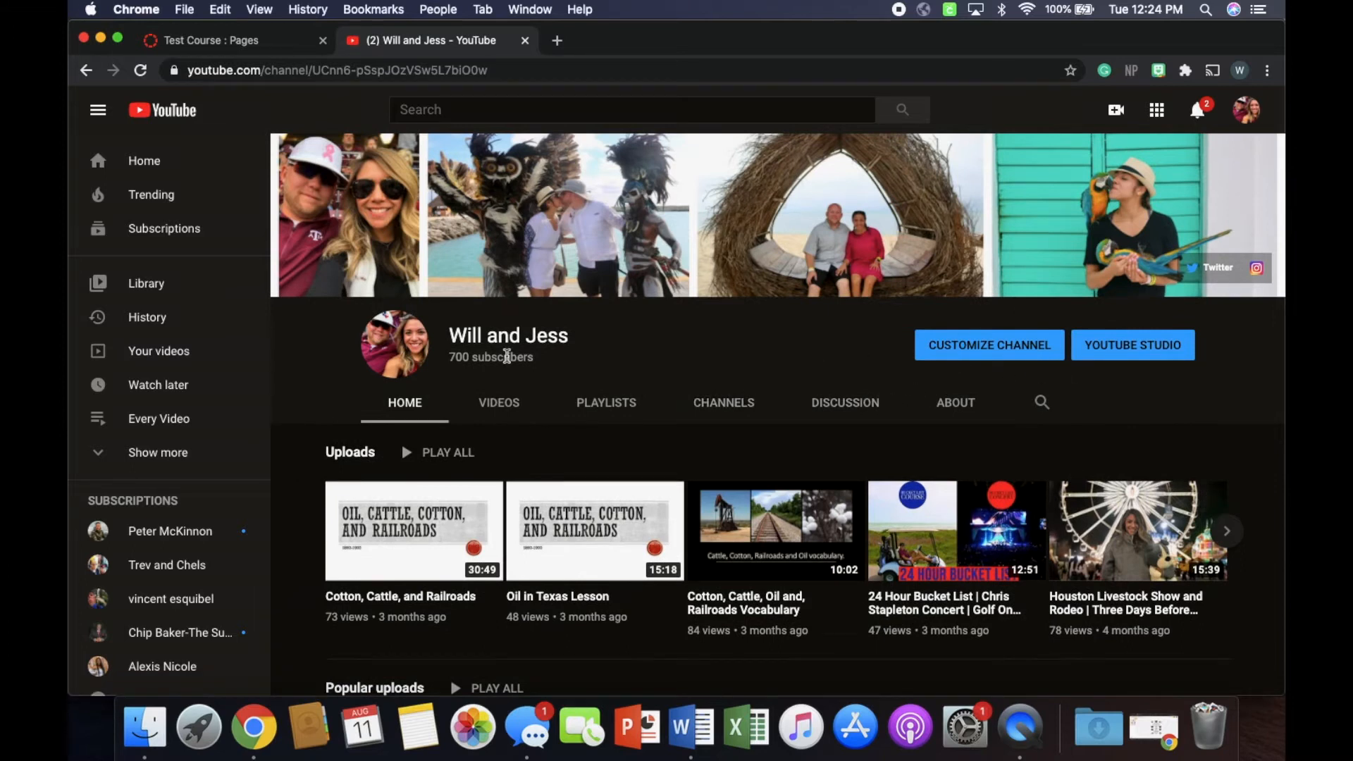
Step: Play the channel's Canvas Help playlist, switch to the How to Navigate Canvas video and rewind it to the beginning
scroll(588, 399, down, 3)
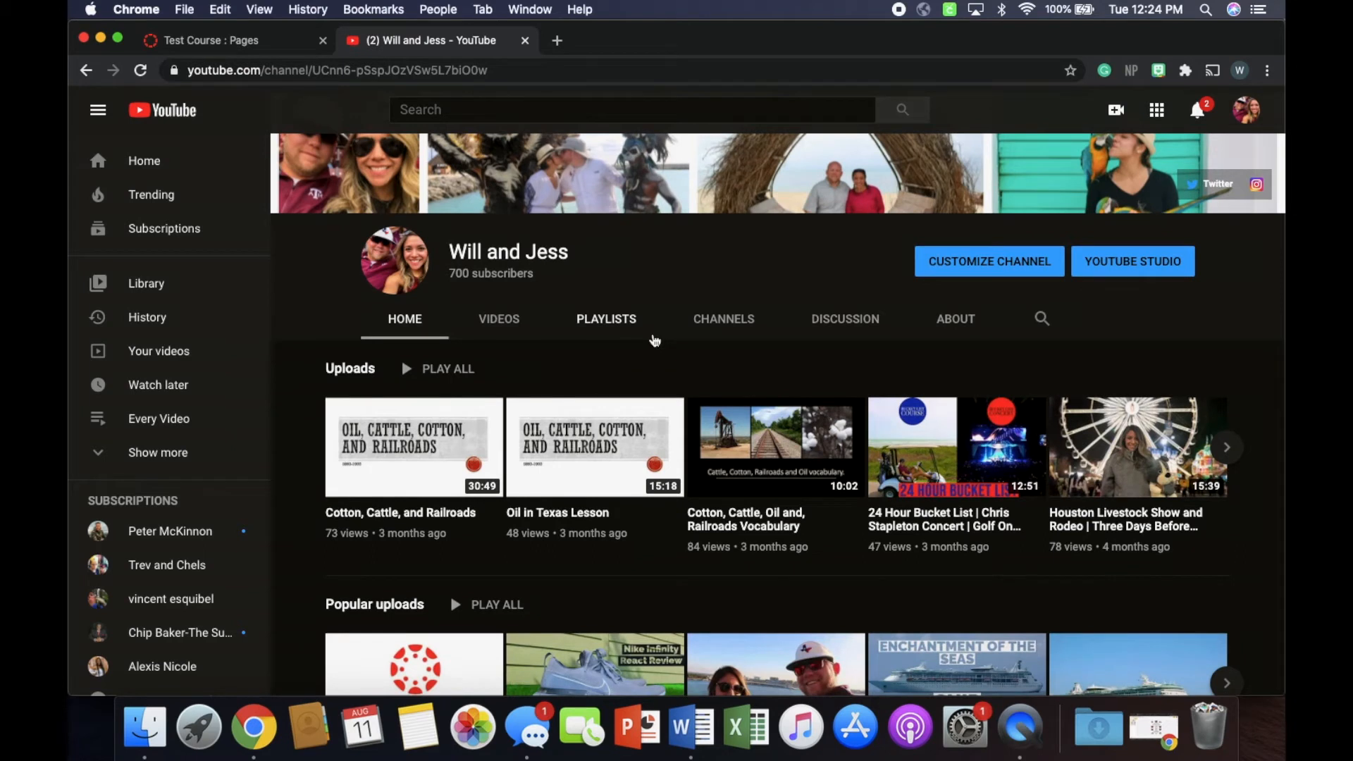
scroll(655, 340, down, 5)
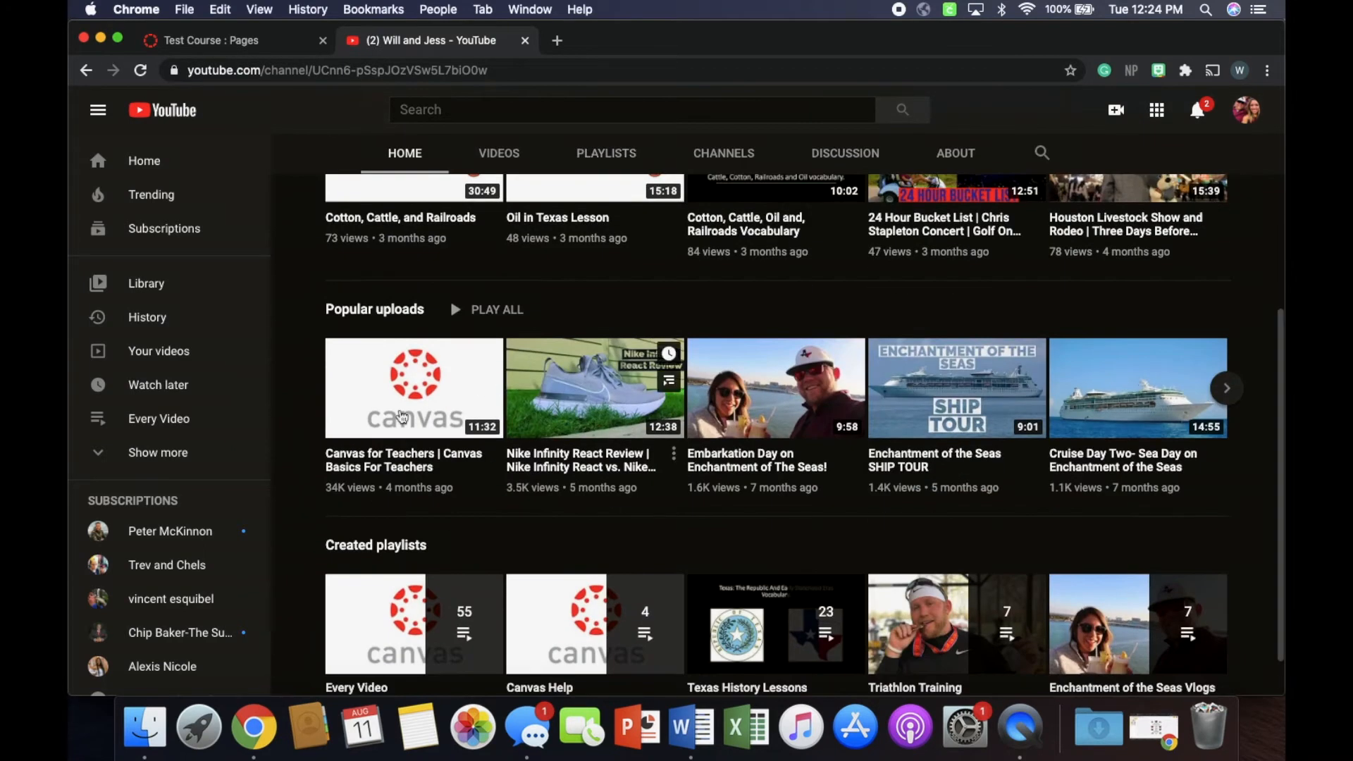
scroll(517, 551, down, 1)
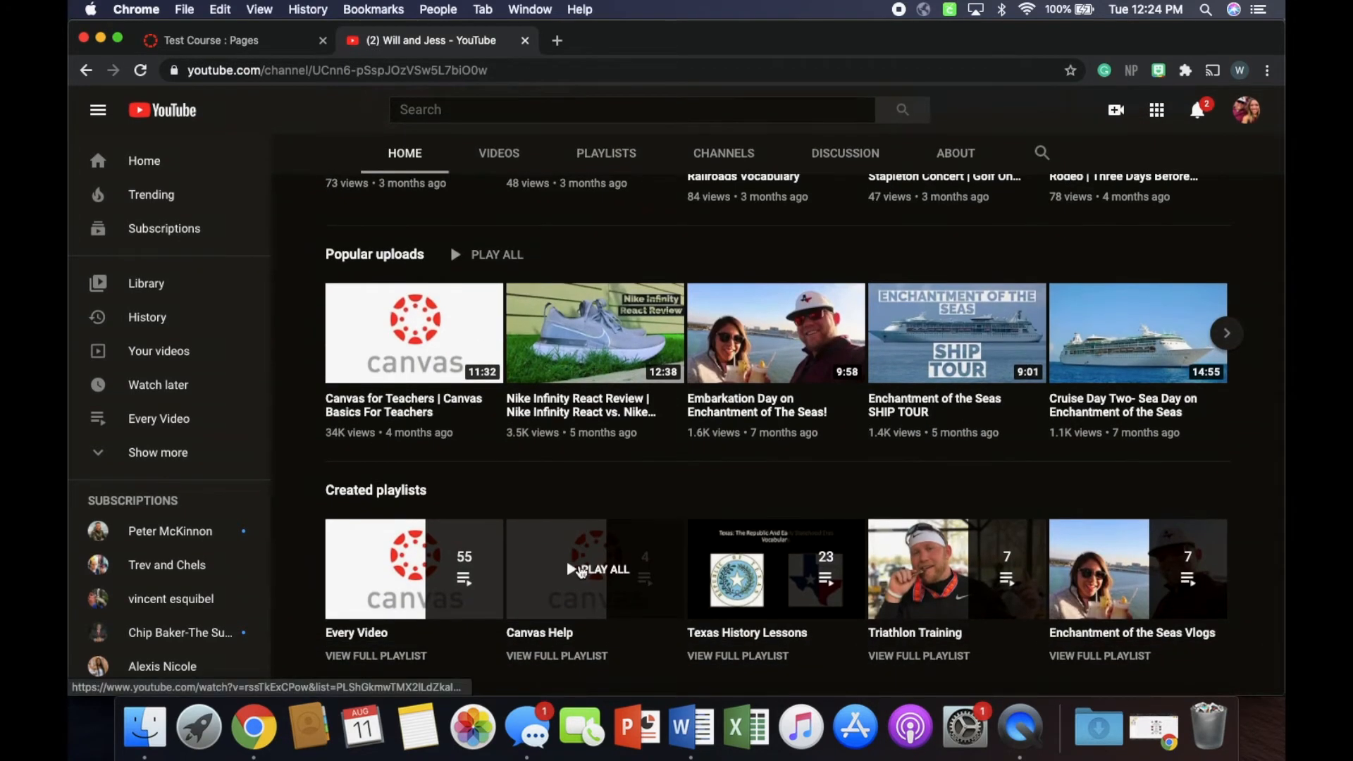
click(577, 564)
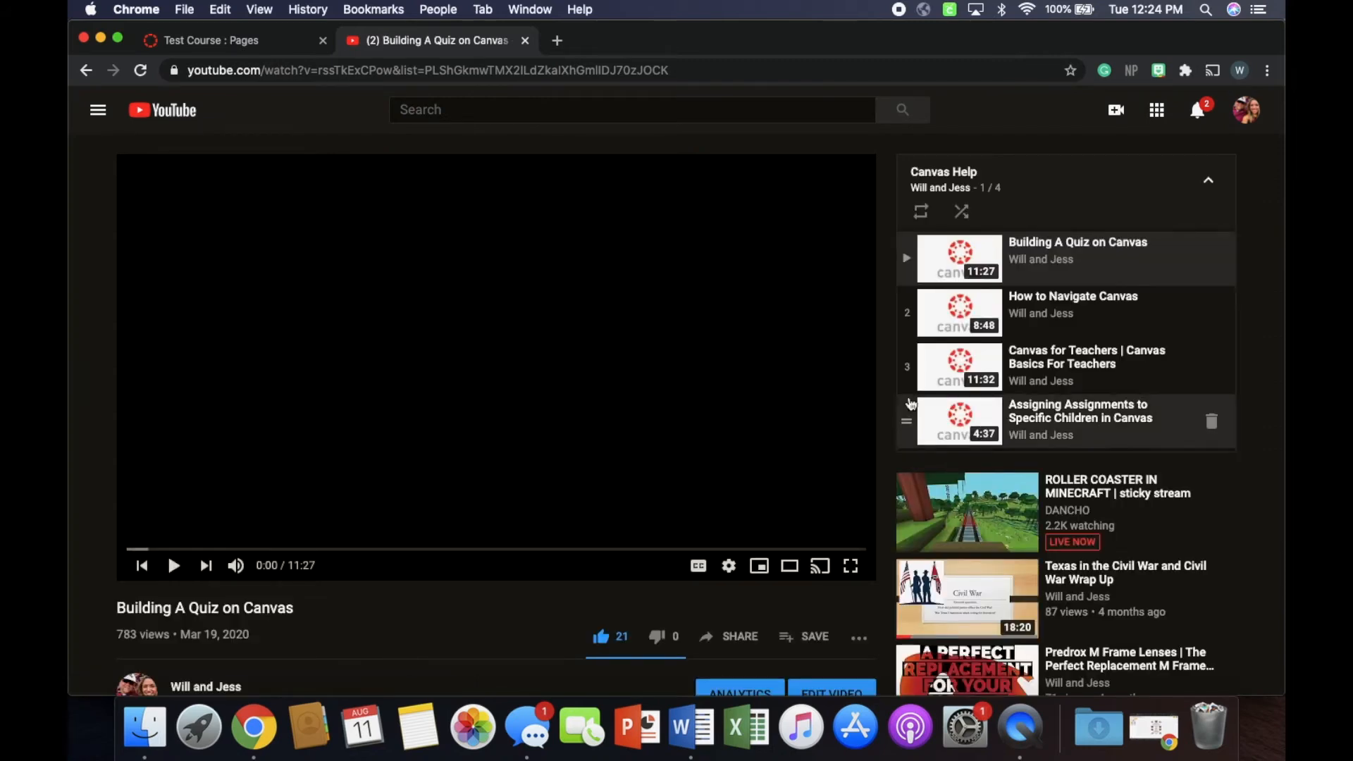
click(1027, 309)
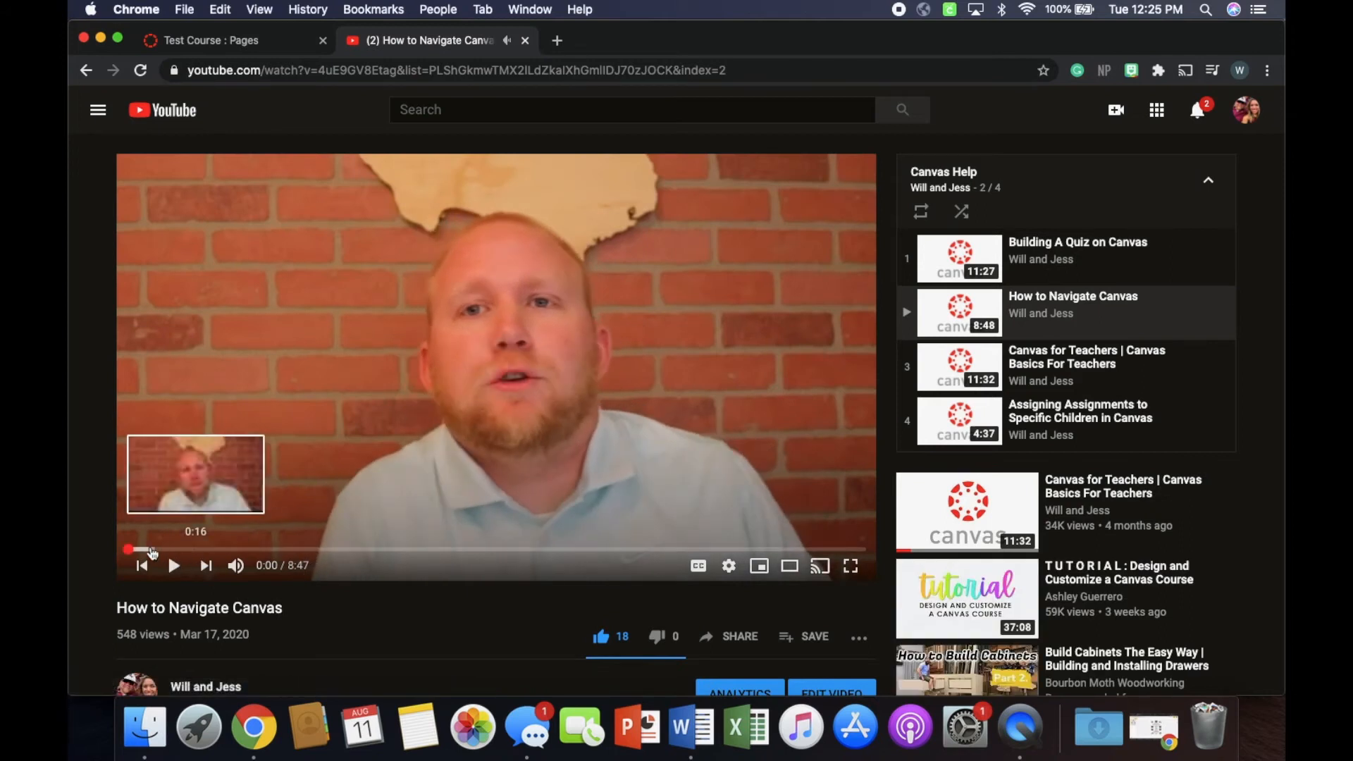
drag(131, 556, 113, 556)
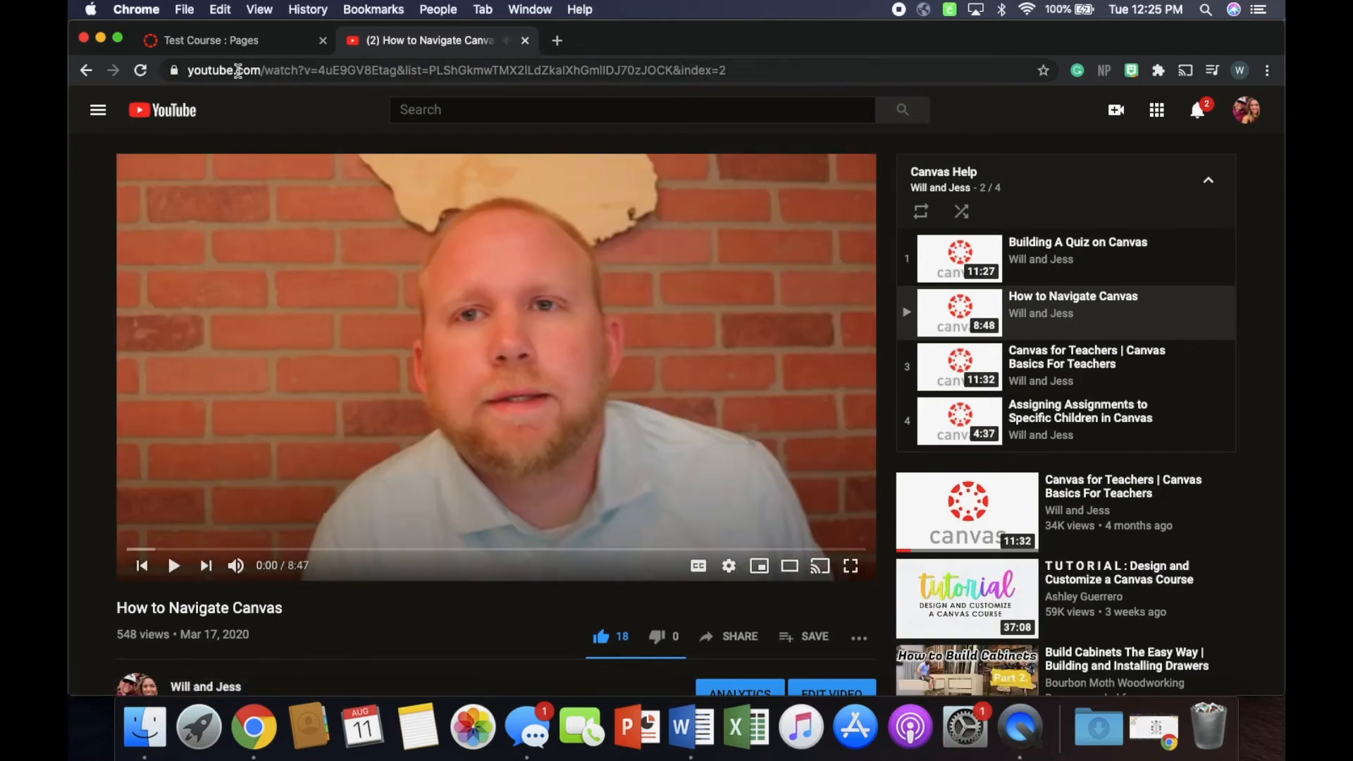
Step: Copy the video's YouTube address and insert the video into the Canvas page using that URL as the media source
click(465, 71)
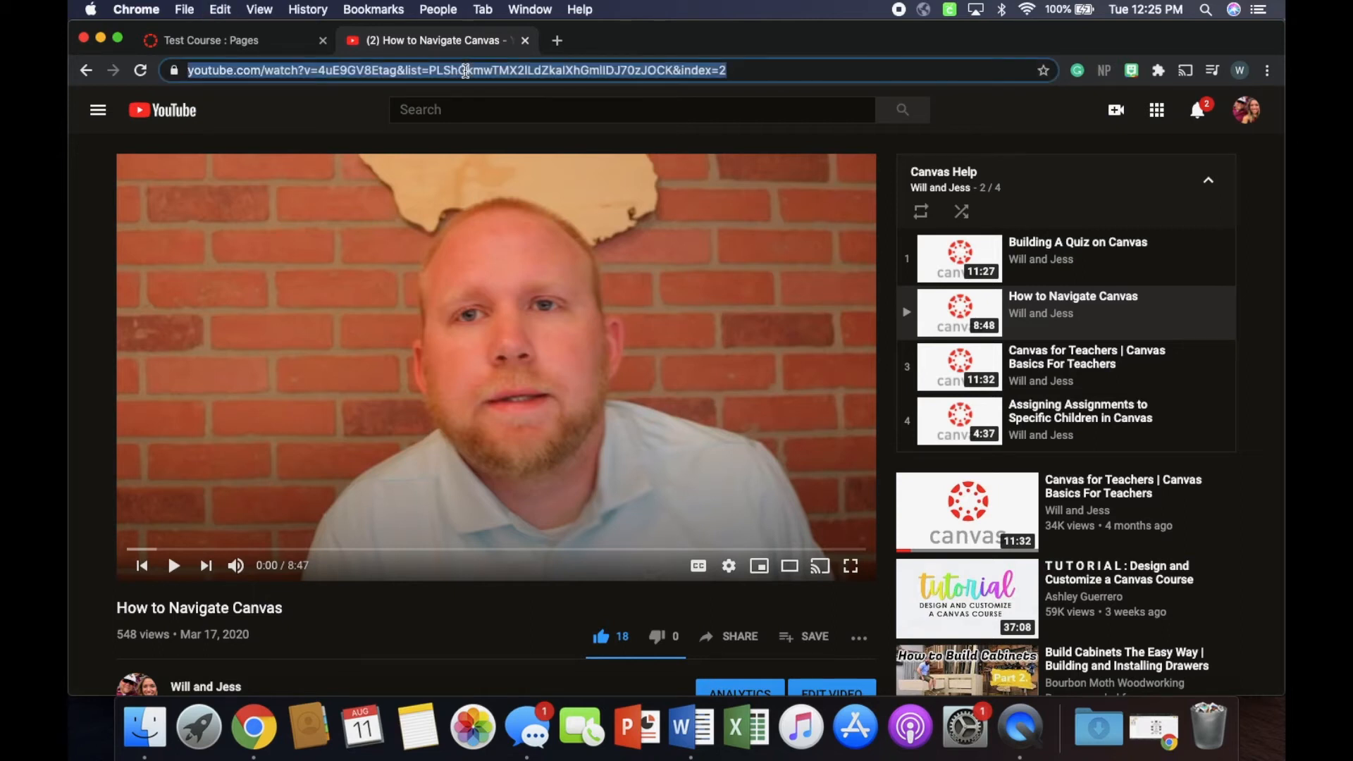
click(465, 72)
right_click(466, 73)
click(282, 40)
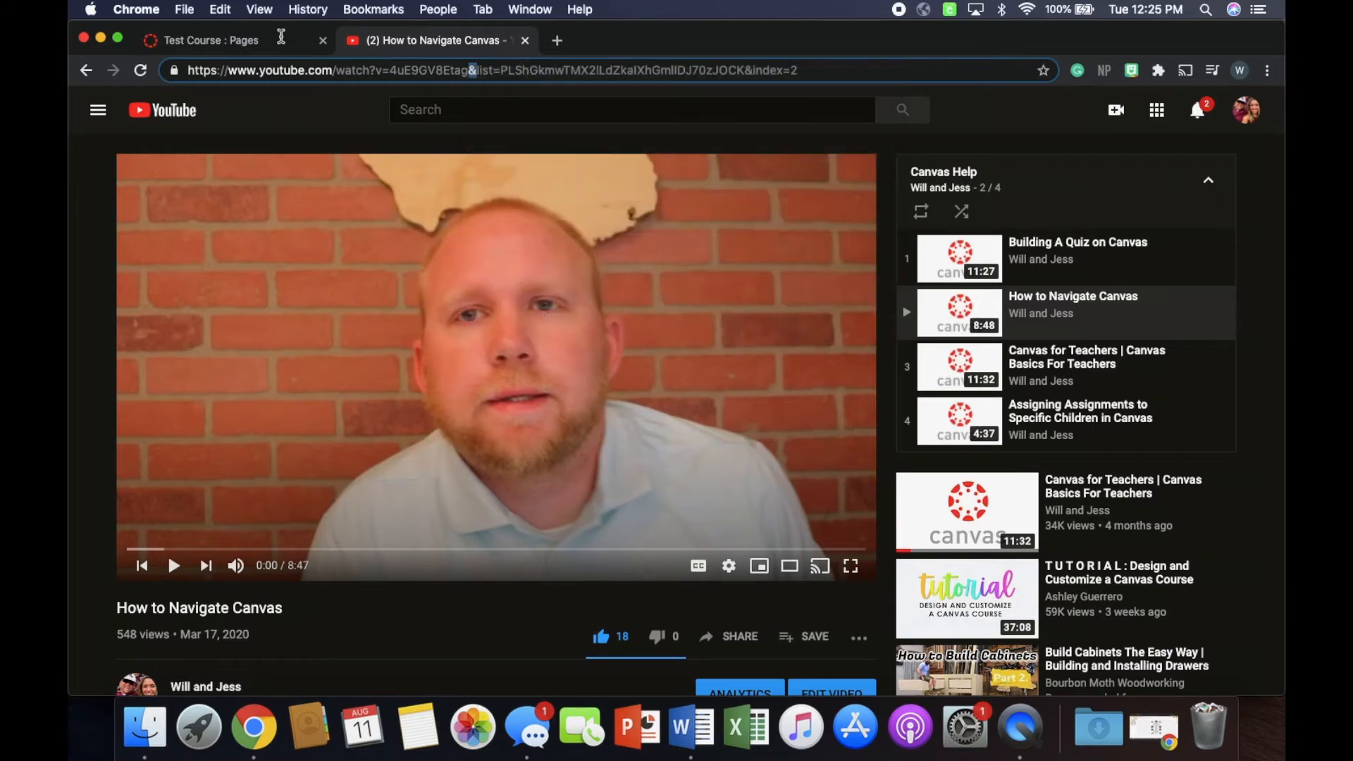
click(257, 48)
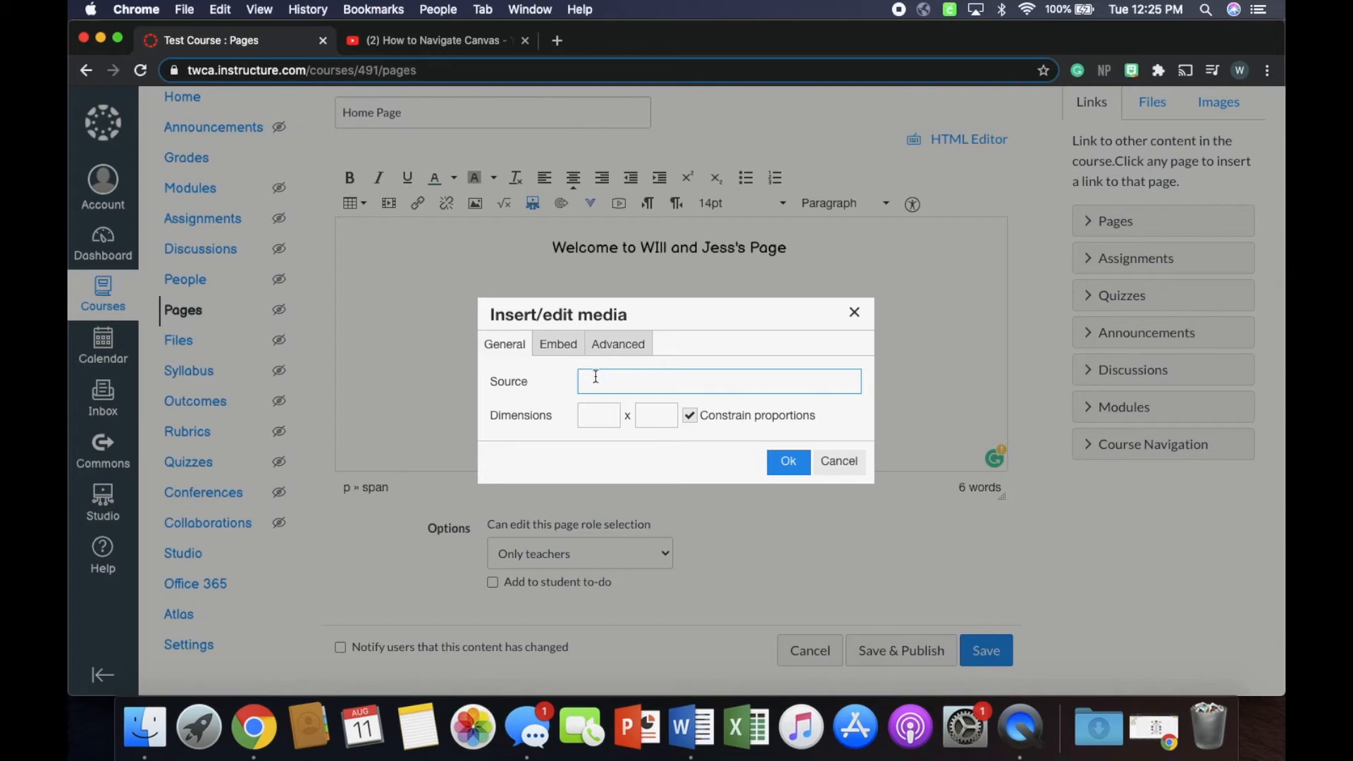
key(super+v)
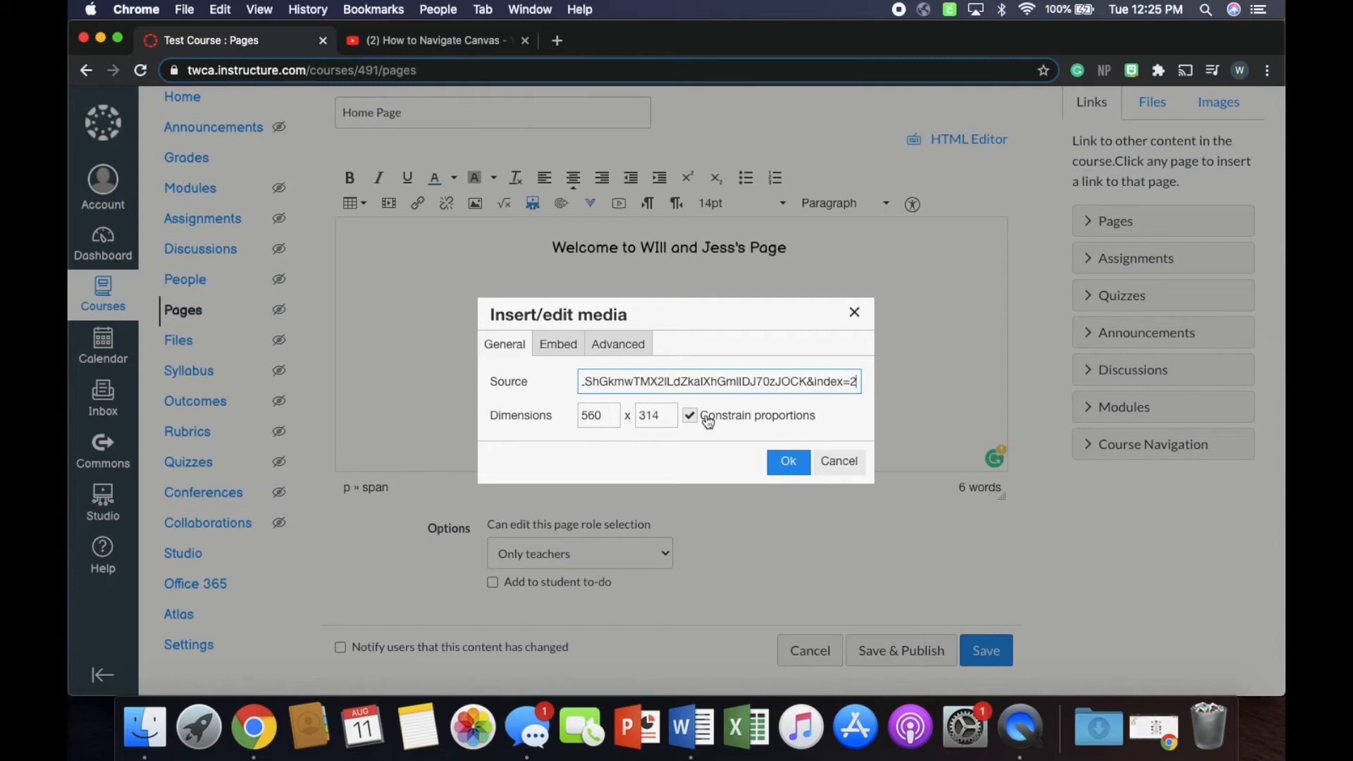
click(789, 464)
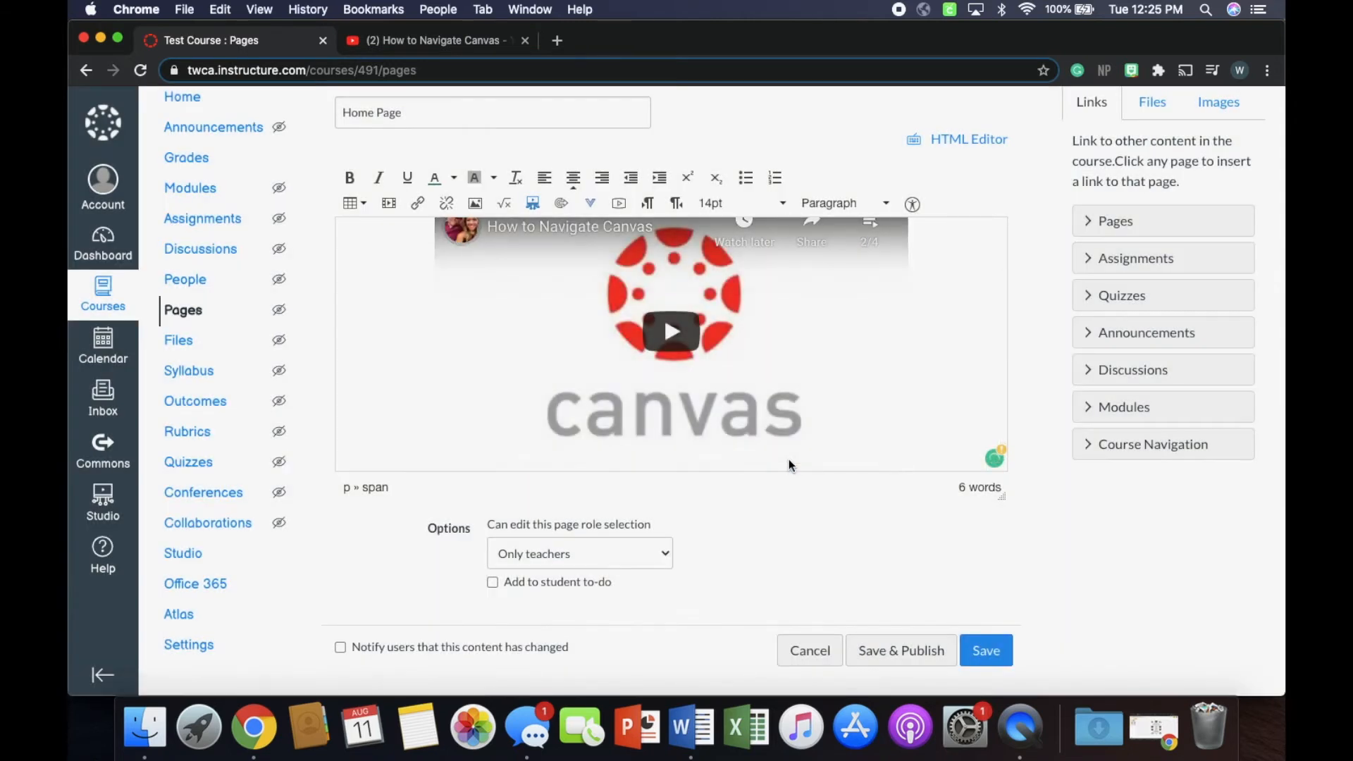
Step: Check the inserted video in the page body and delete it, keeping the welcome line
scroll(788, 459, down, 2)
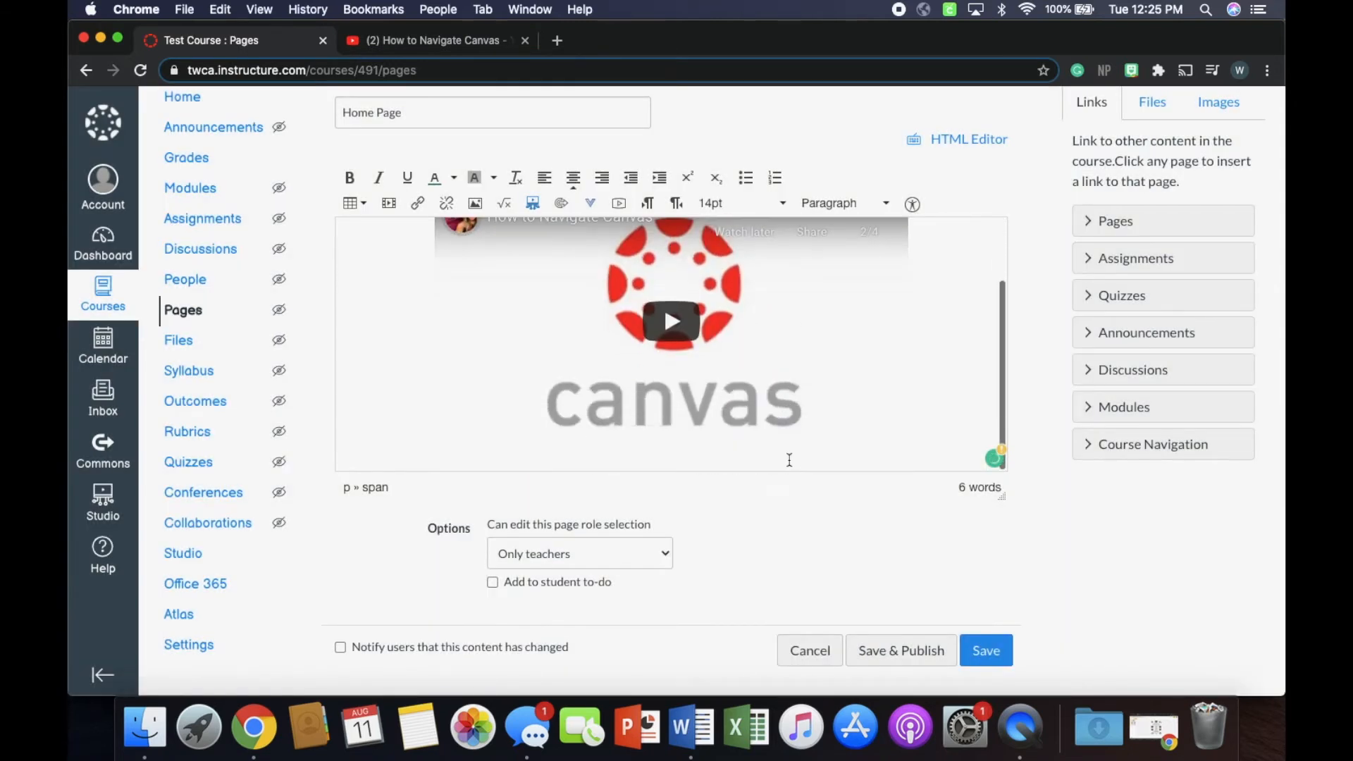
scroll(789, 459, up, 2)
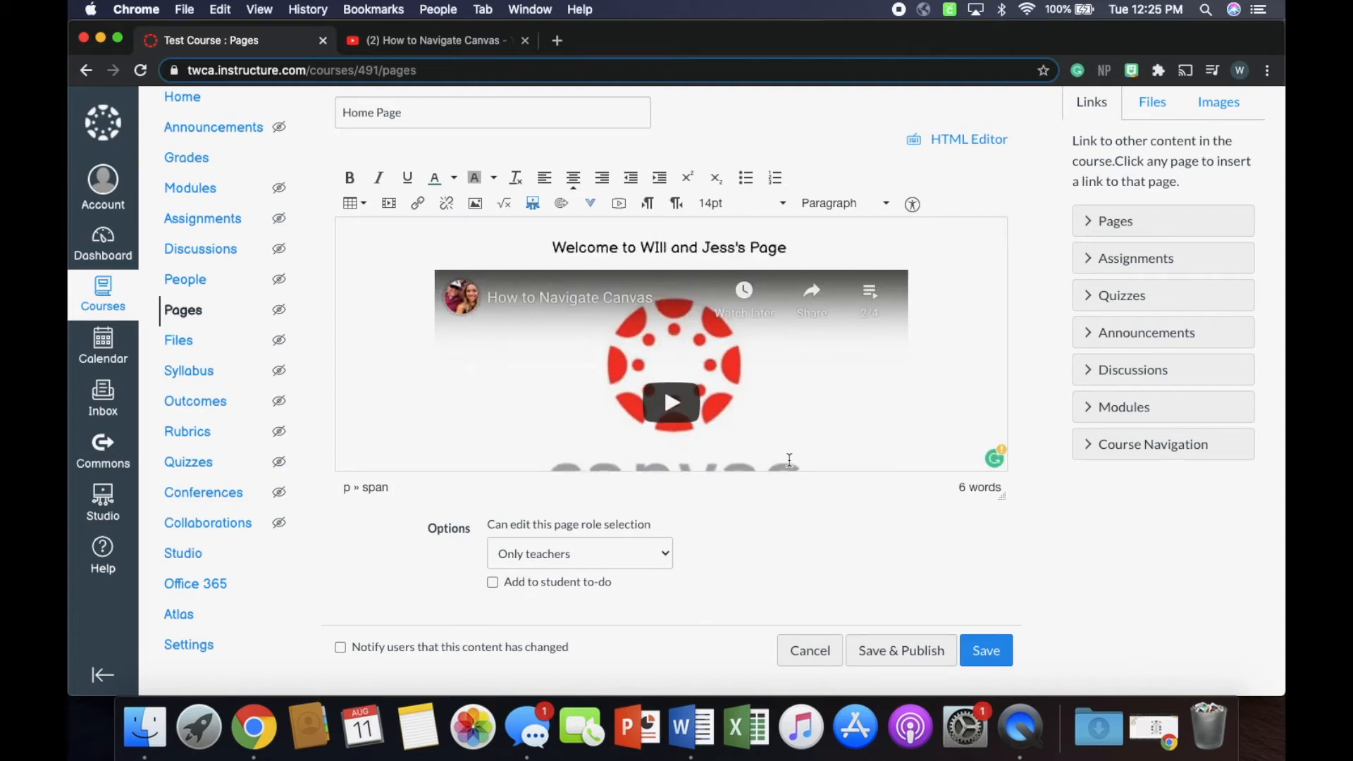
scroll(818, 440, down, 1)
scroll(817, 440, down, 1)
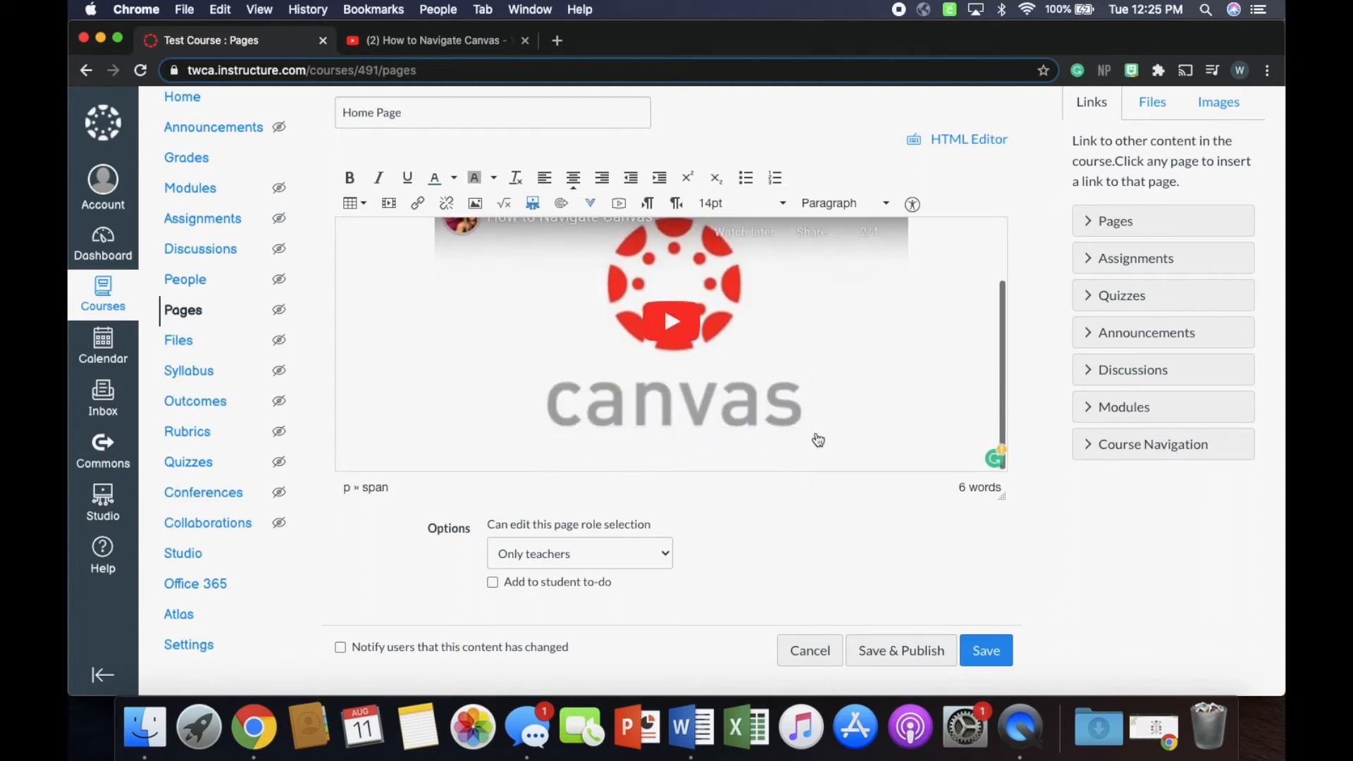
scroll(817, 440, up, 2)
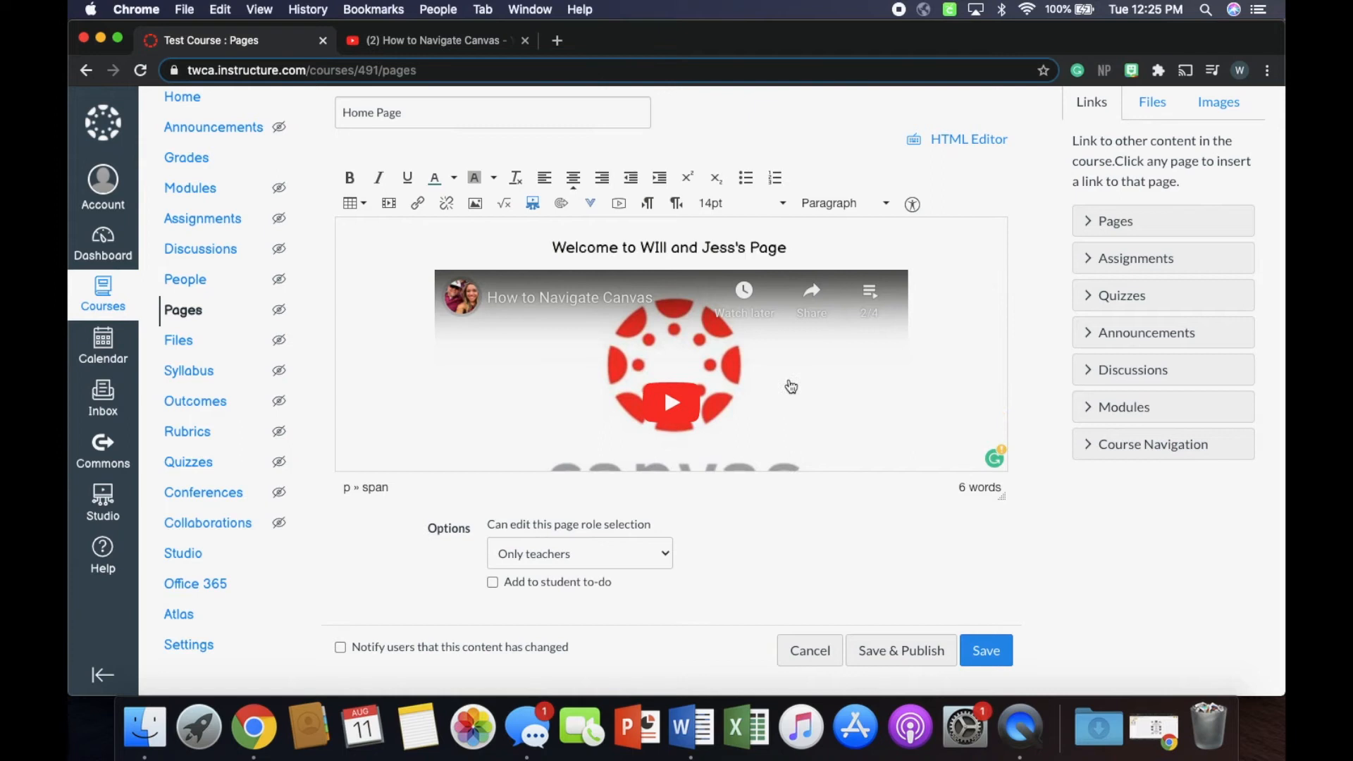
key(BackSpace)
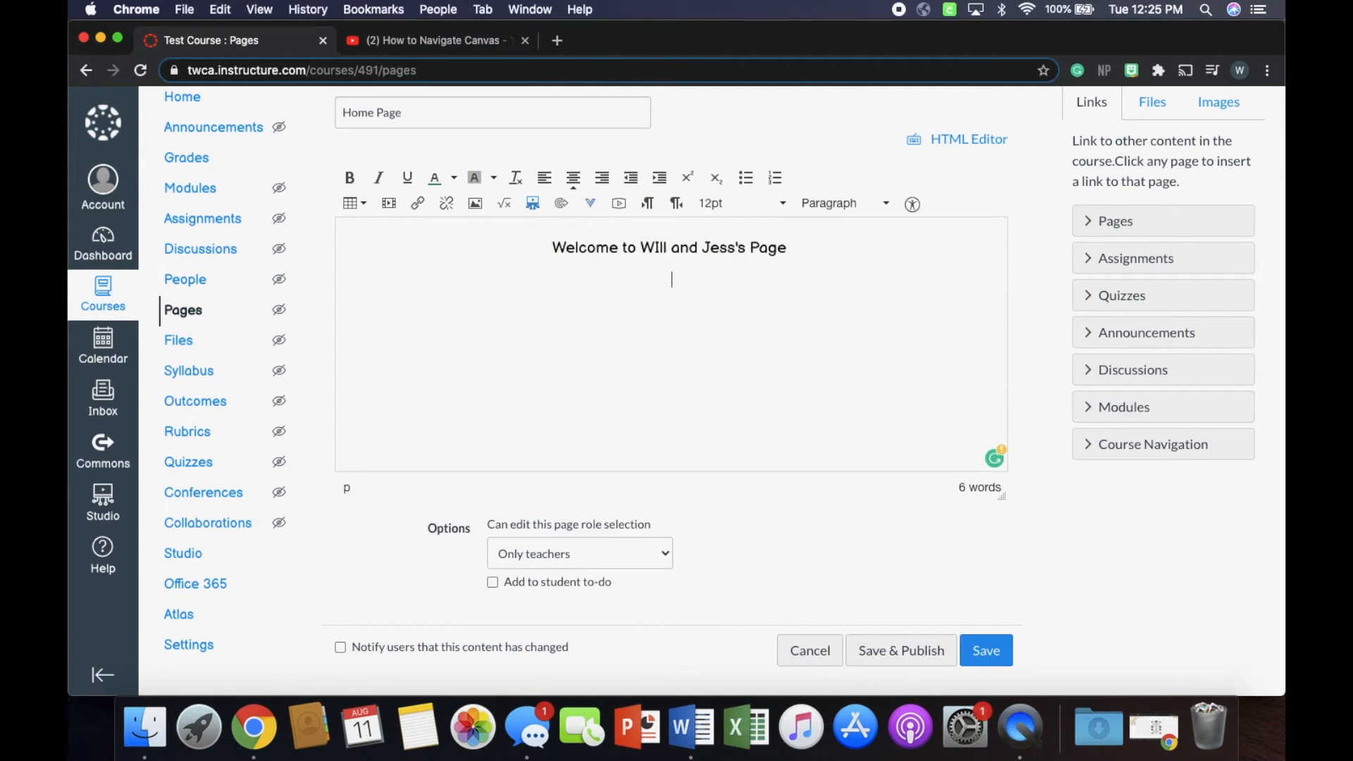
Step: Open the embed-code option for inserting media and copy the embed code of the How to Navigate Canvas video from YouTube
click(388, 205)
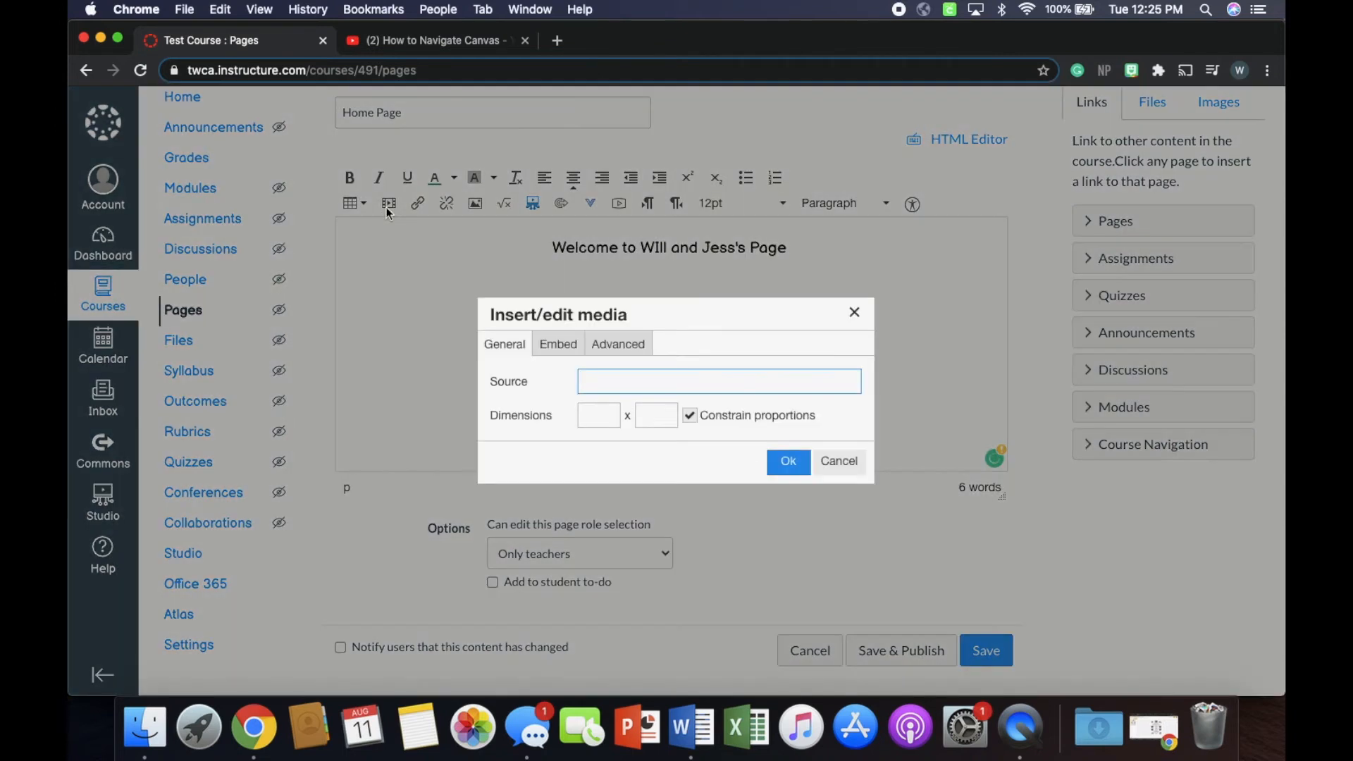
click(559, 345)
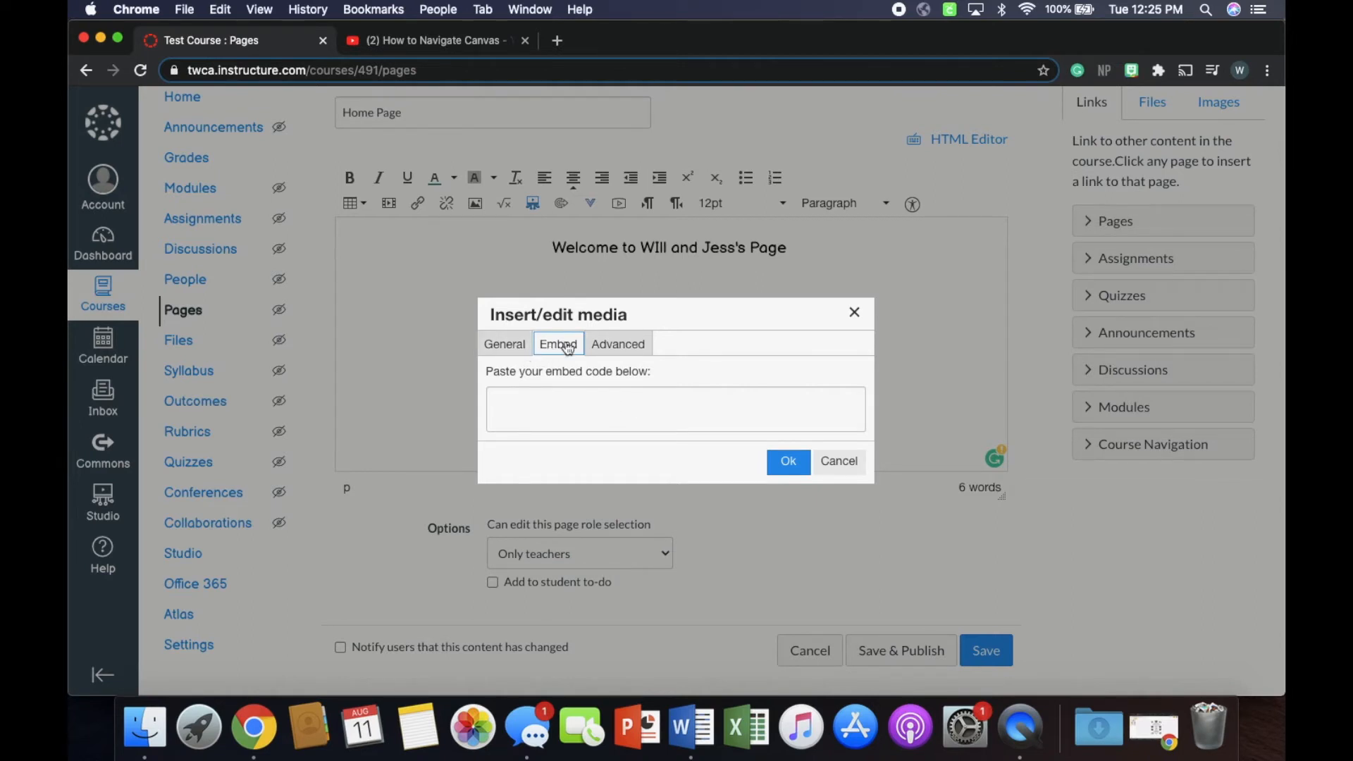
click(426, 41)
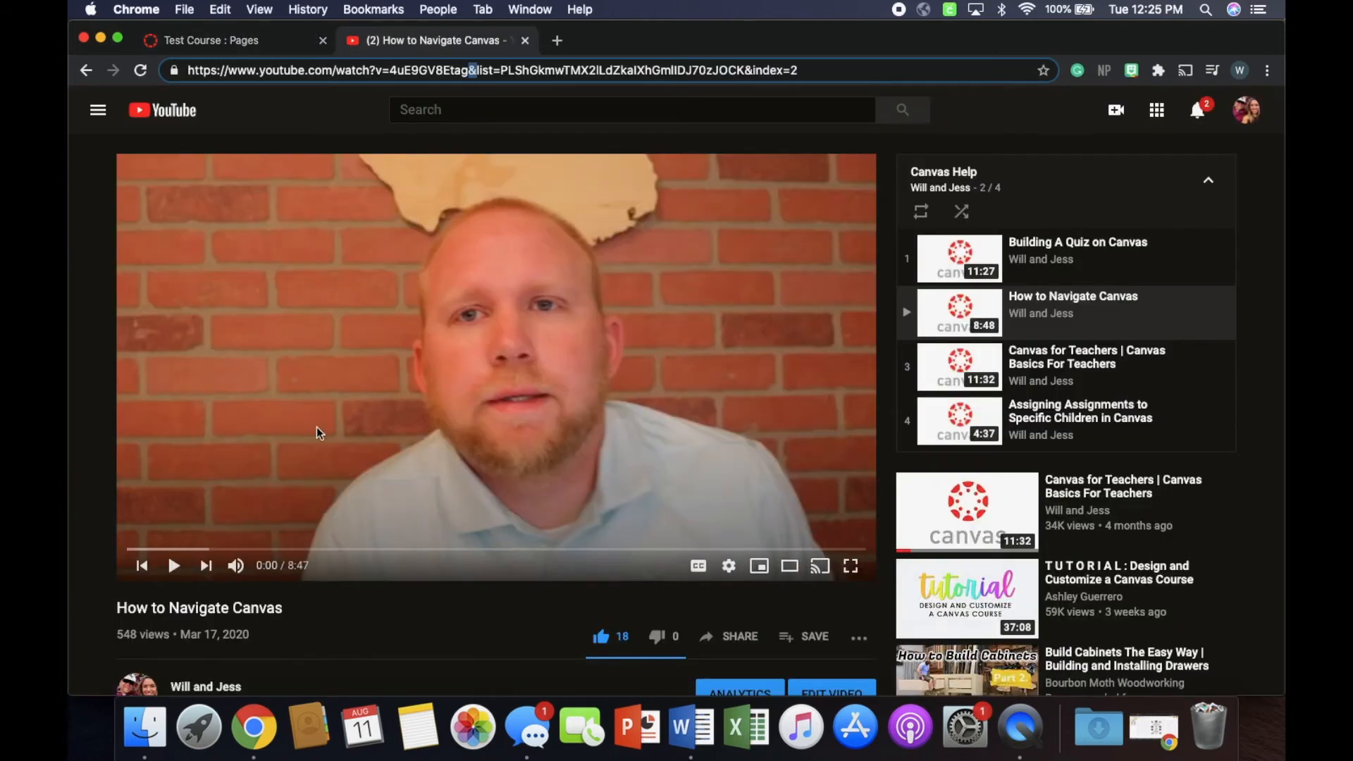
right_click(509, 362)
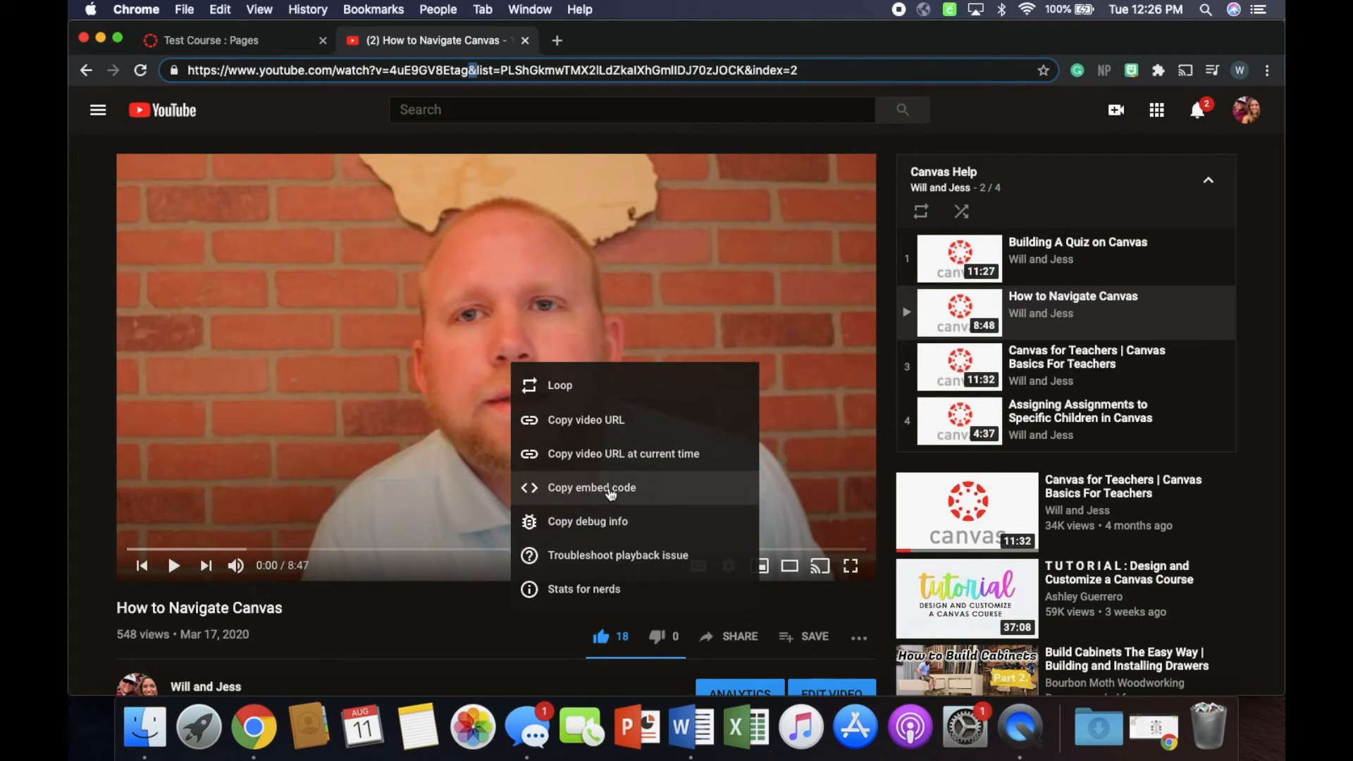
click(610, 494)
click(269, 43)
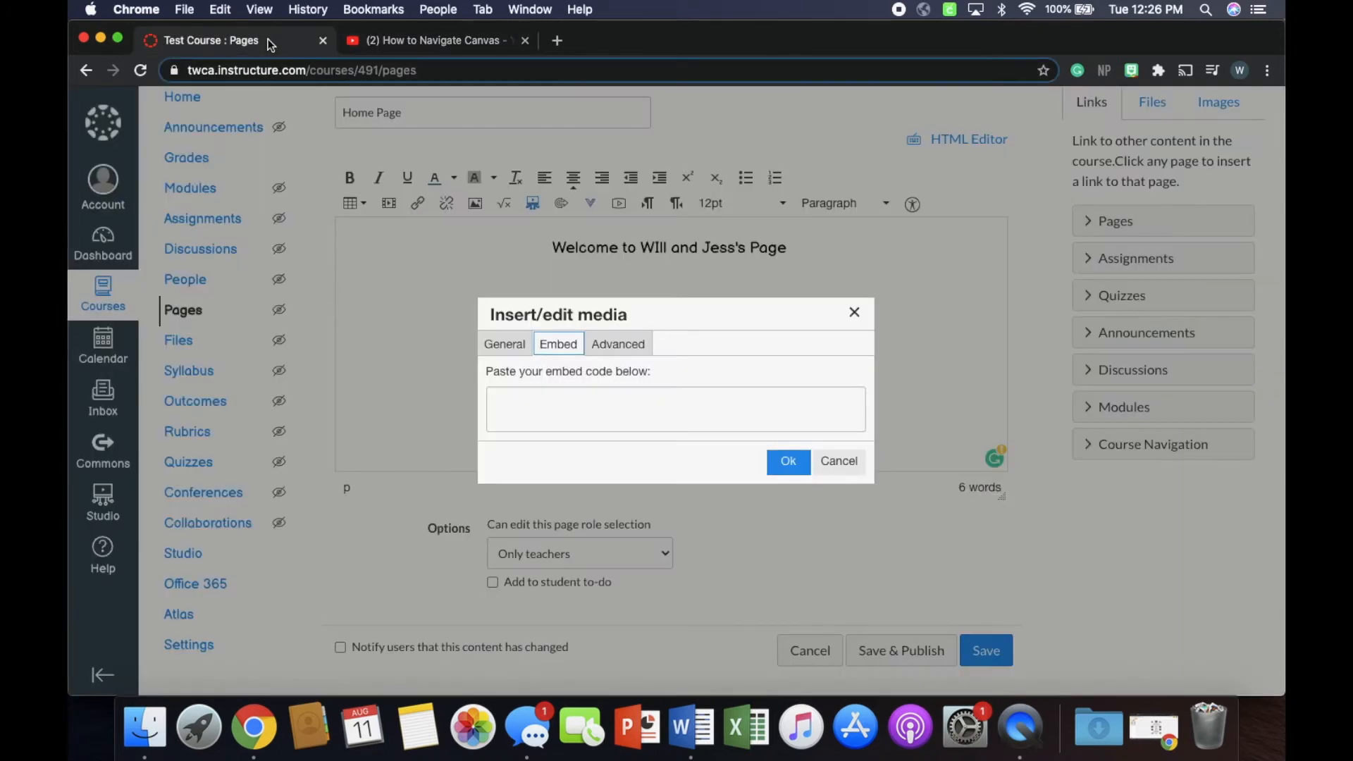
Step: Paste the copied embed code into the media dialog and insert the video below the welcome line
click(526, 394)
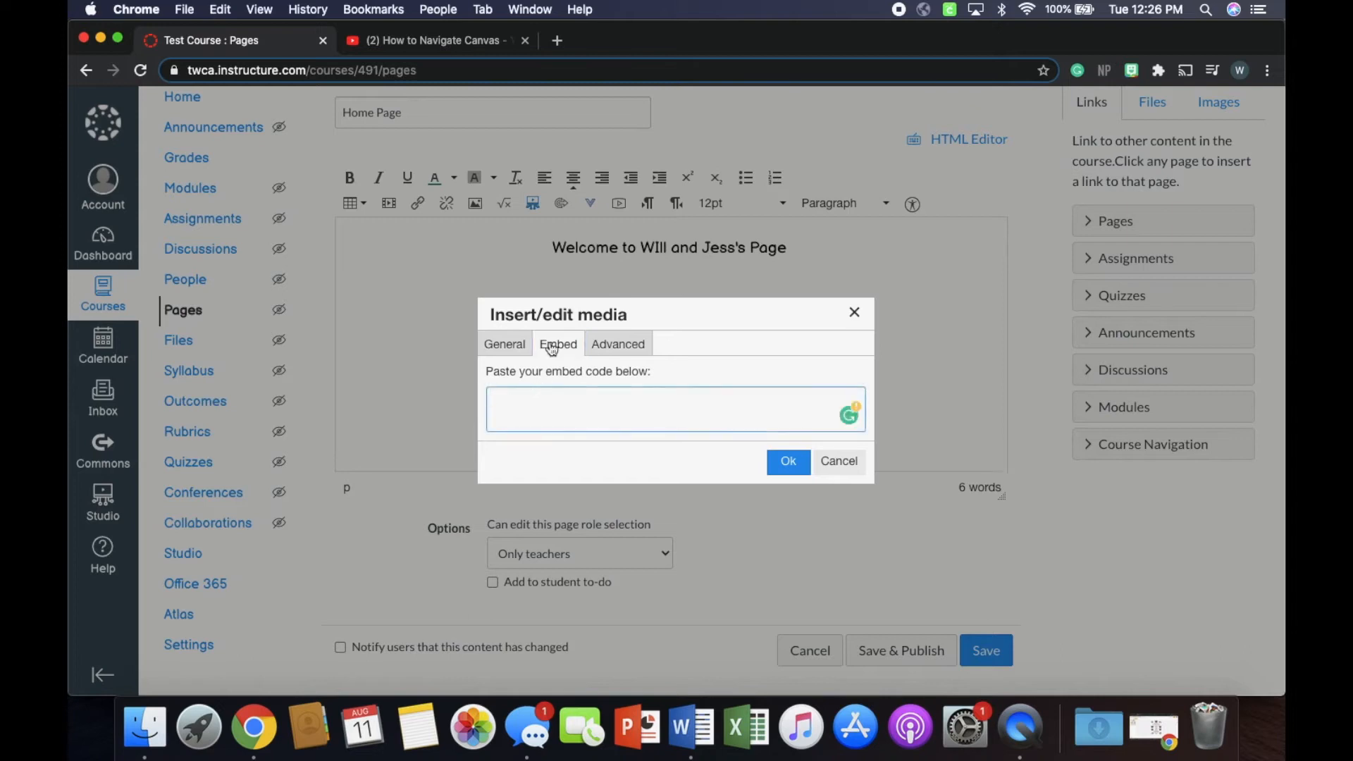
click(506, 352)
click(548, 348)
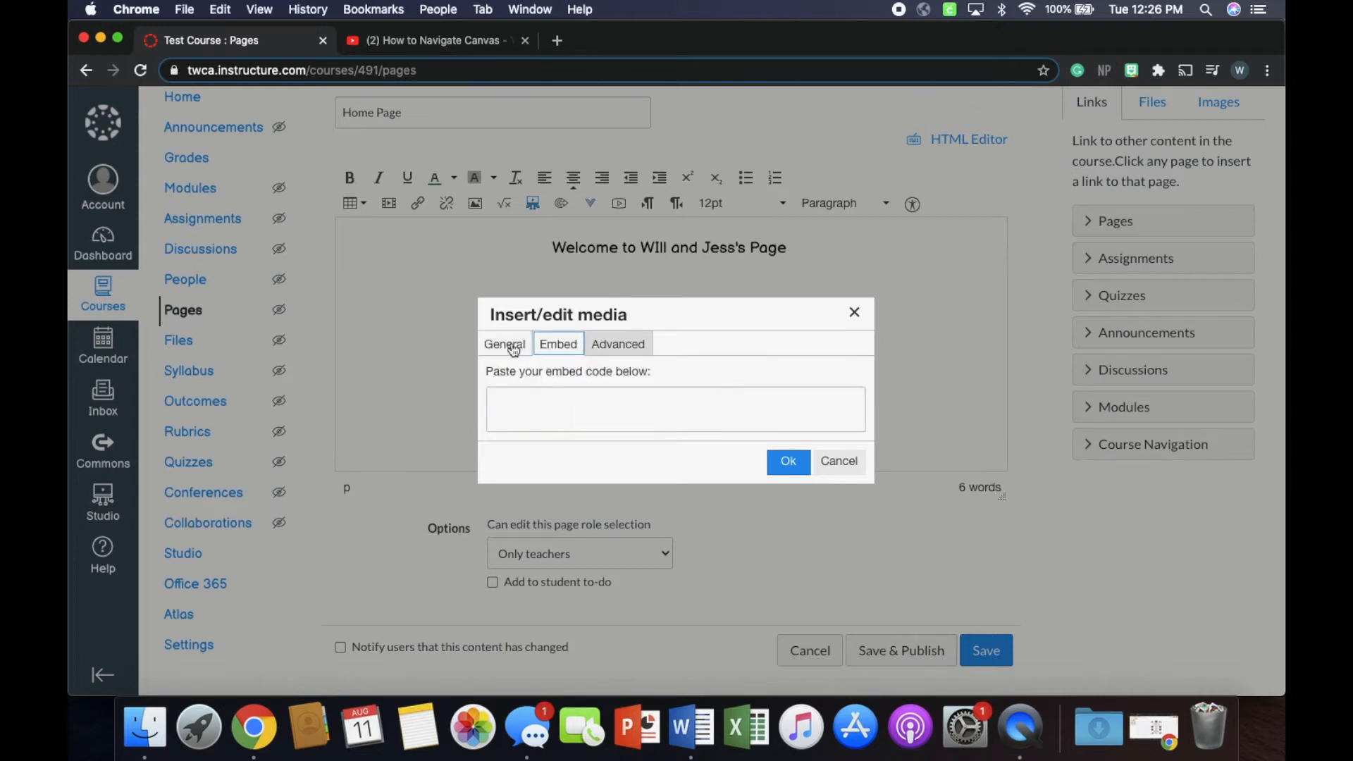
click(522, 349)
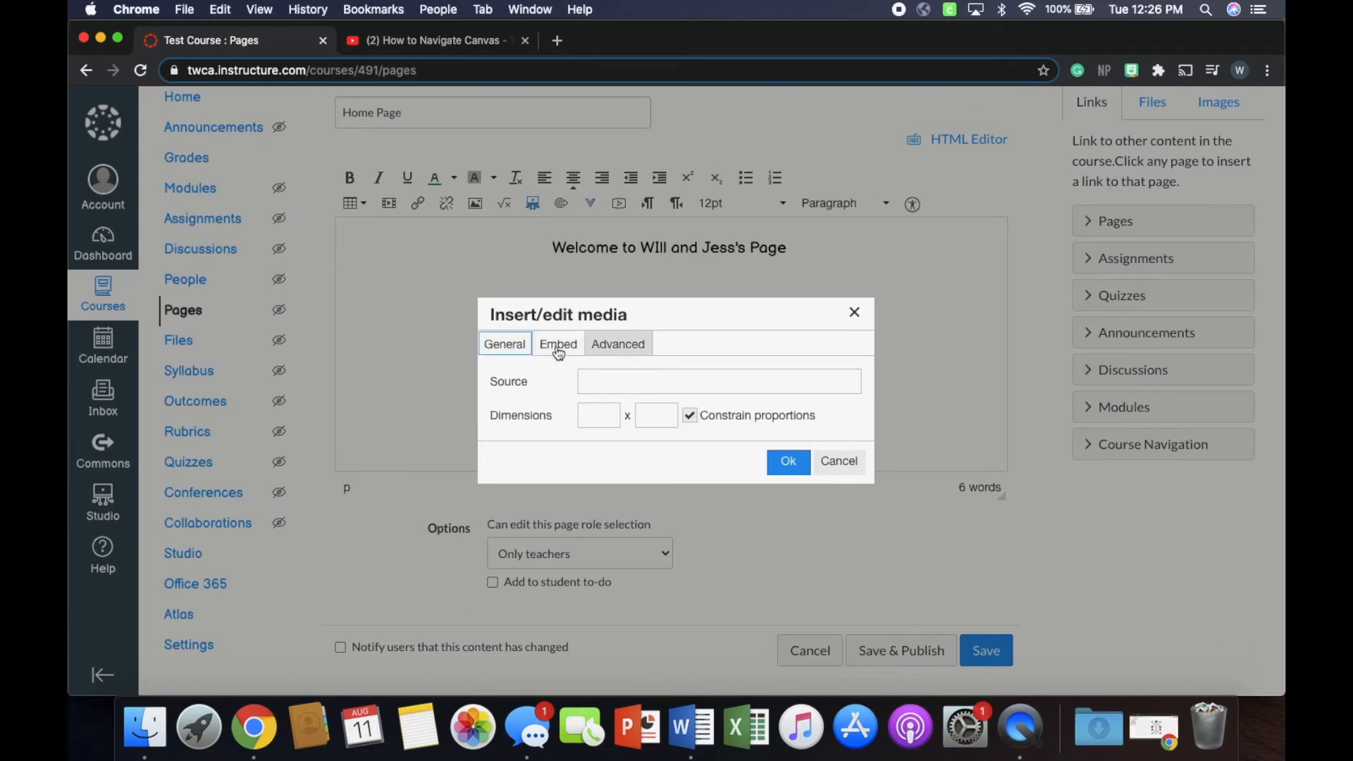
click(558, 351)
click(550, 406)
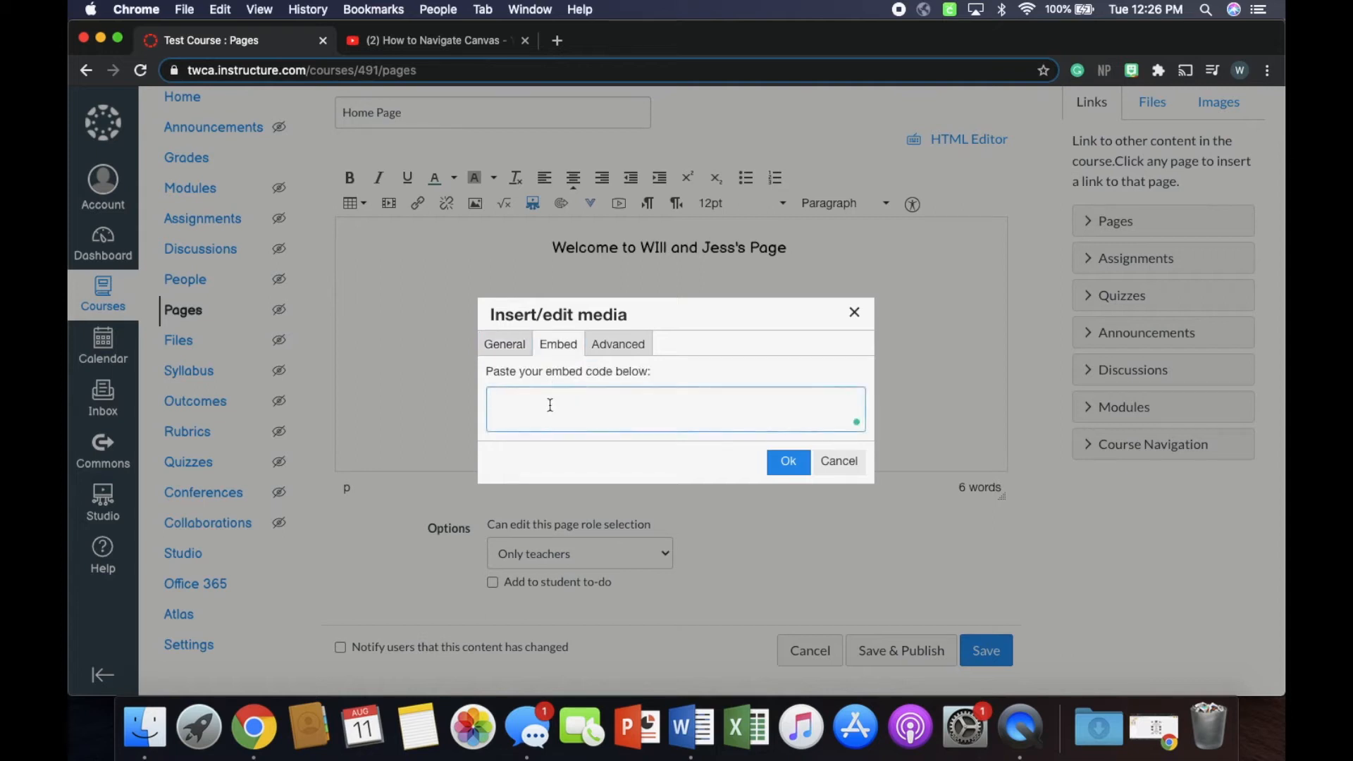
key(super+v)
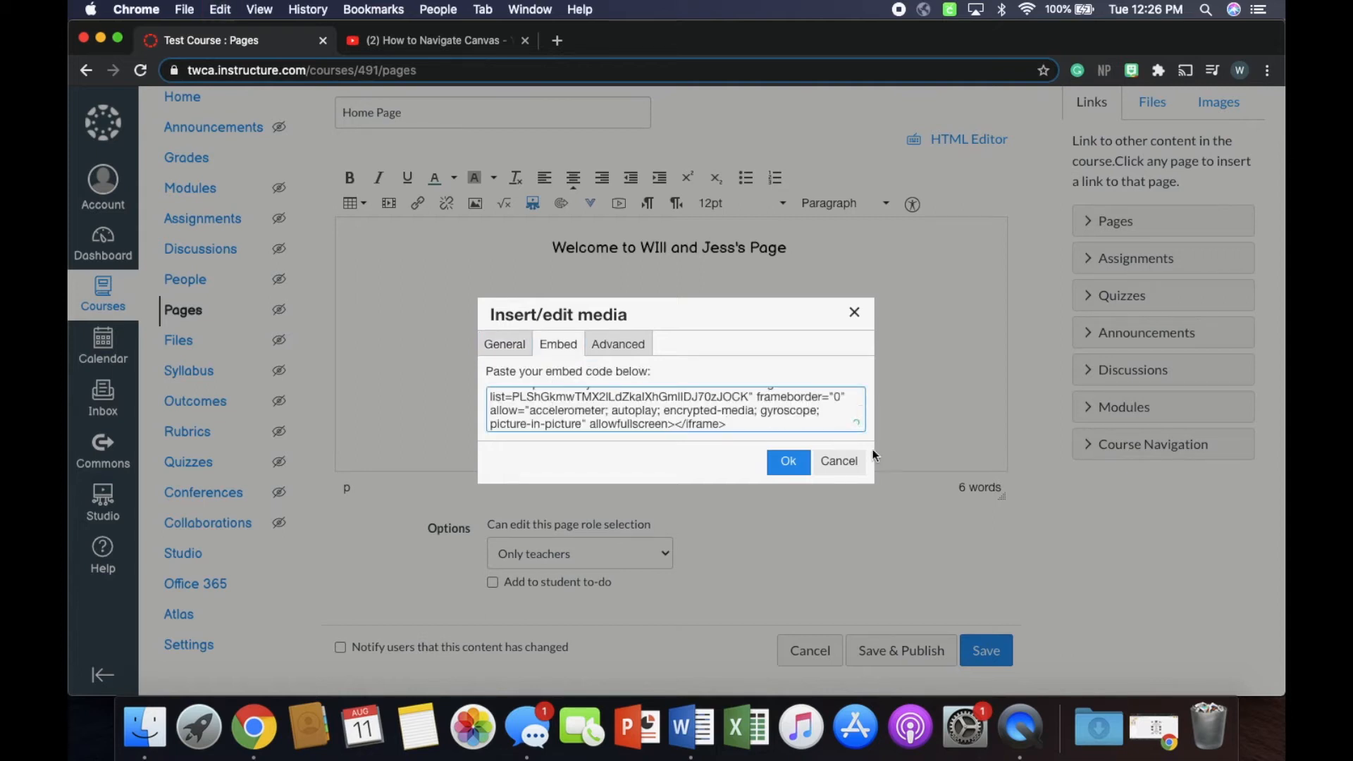
click(788, 462)
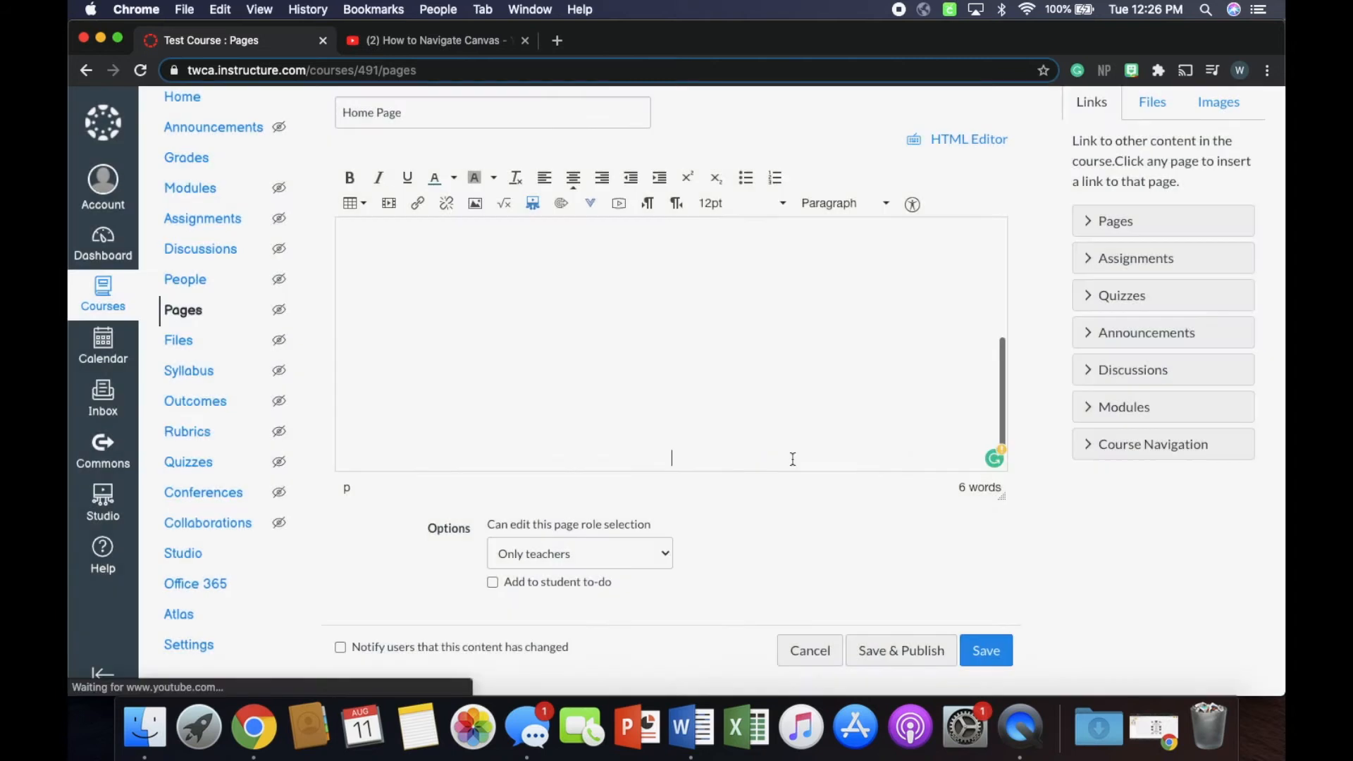
Step: Examine the embedded video's size in the page body and test its playback by briefly playing and pausing it
scroll(727, 389, up, 2)
scroll(727, 390, down, 4)
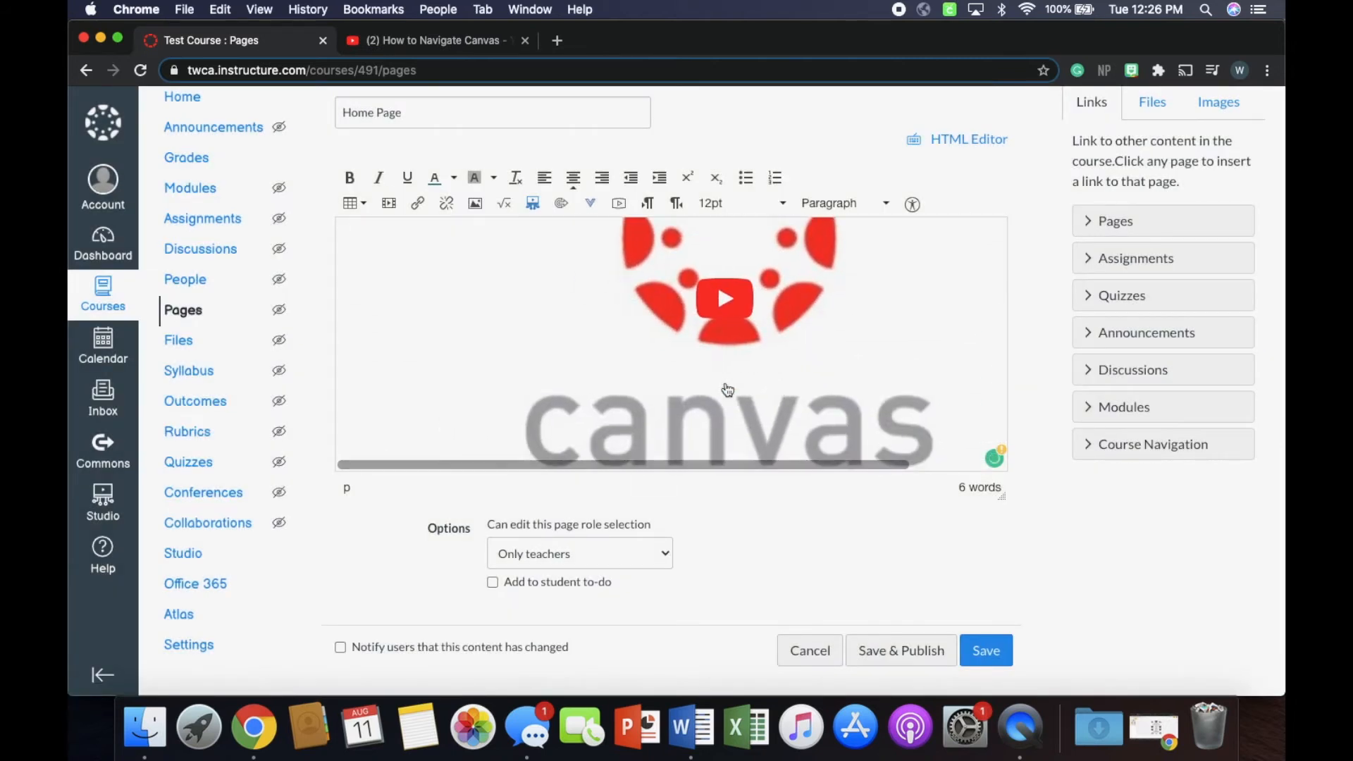
scroll(727, 390, up, 5)
scroll(727, 390, down, 1)
scroll(727, 389, down, 3)
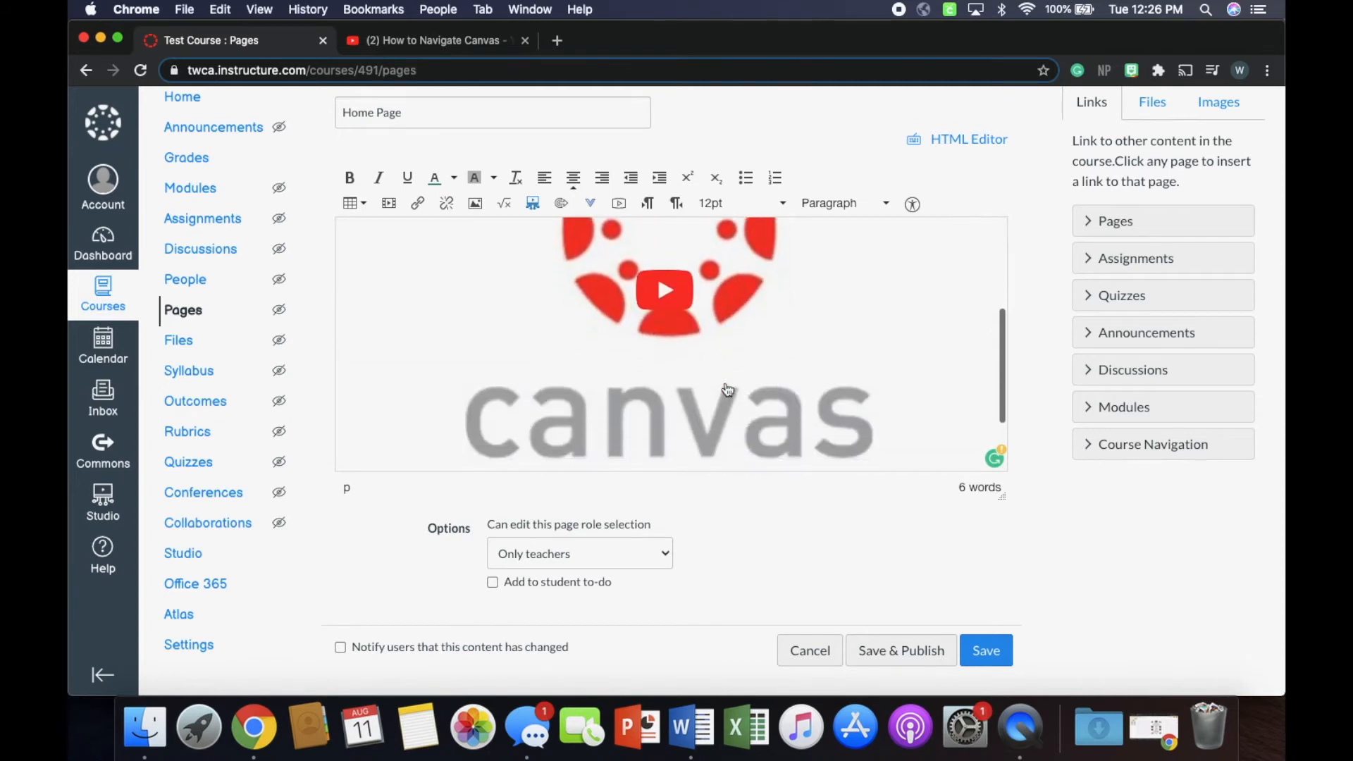
scroll(671, 298, down, 1)
click(670, 298)
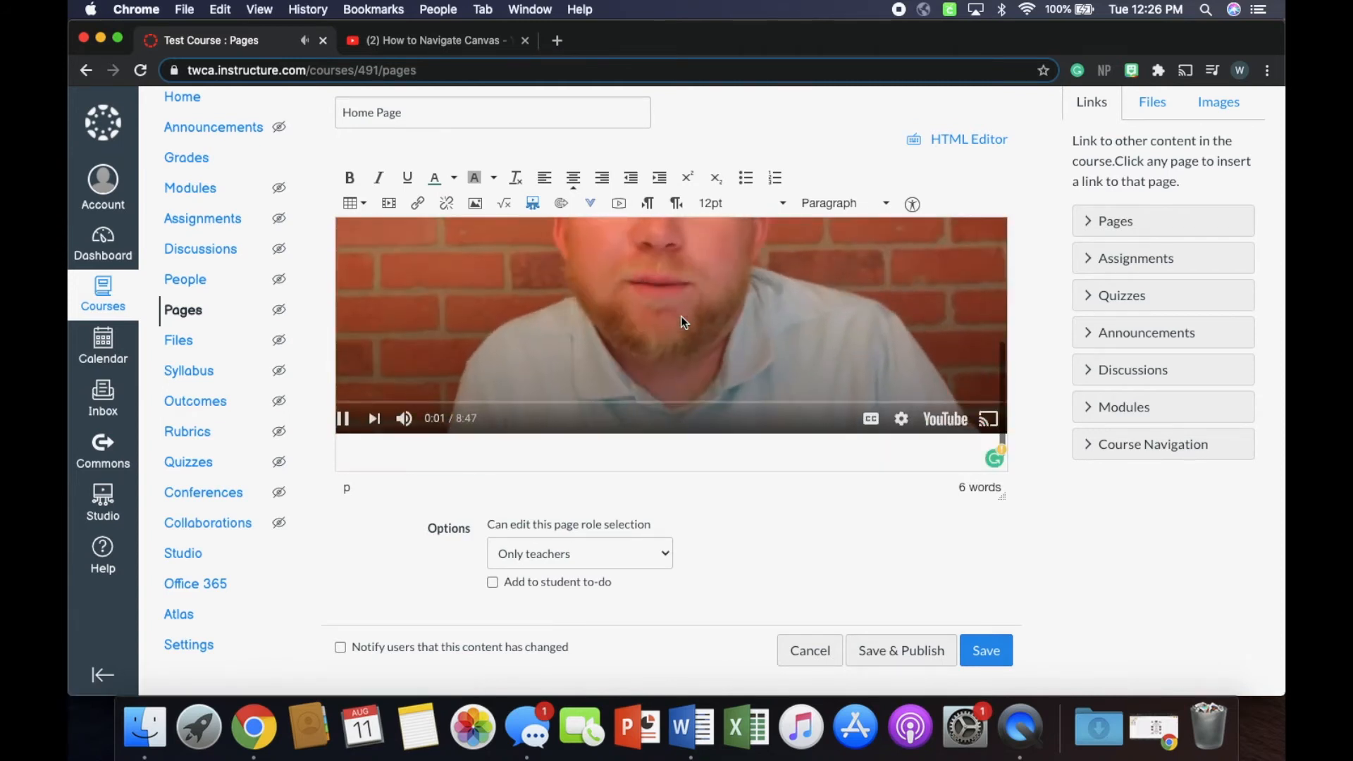
click(341, 457)
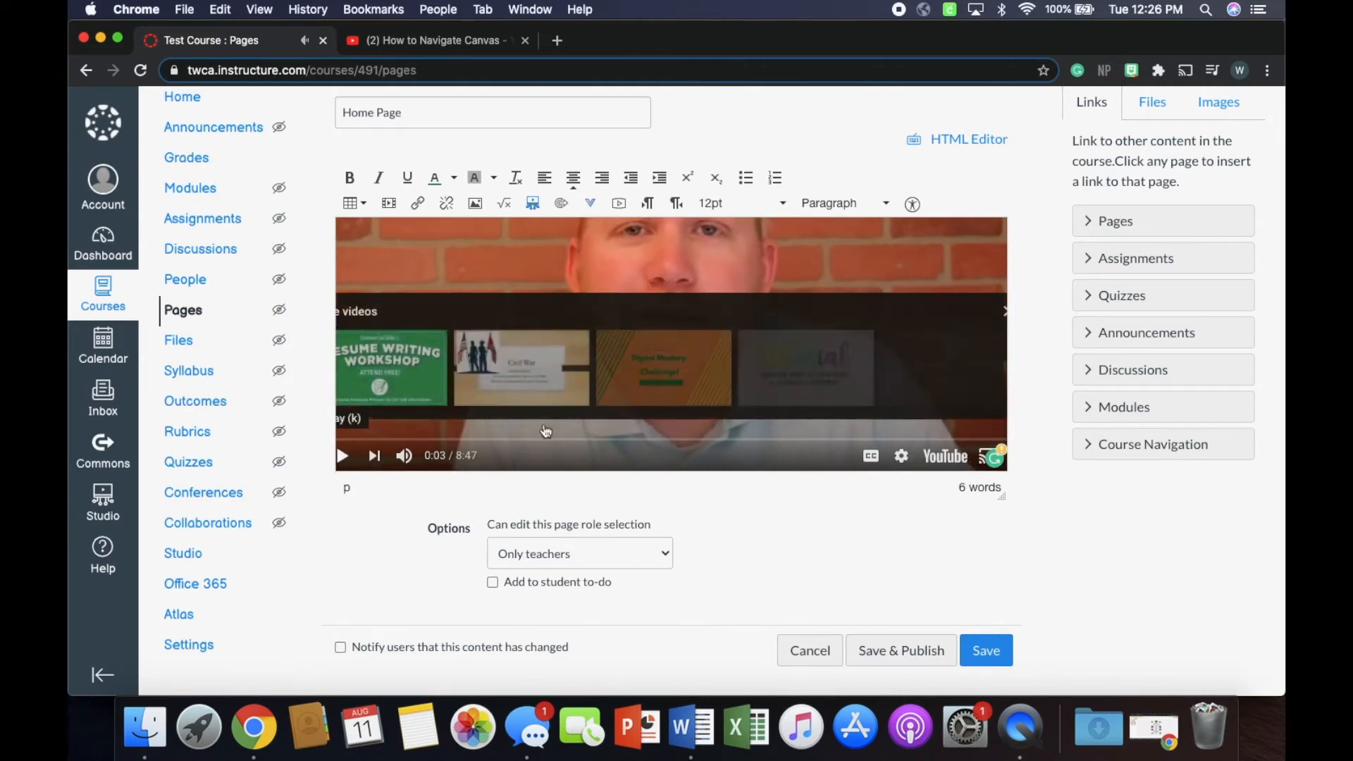
scroll(635, 421, down, 1)
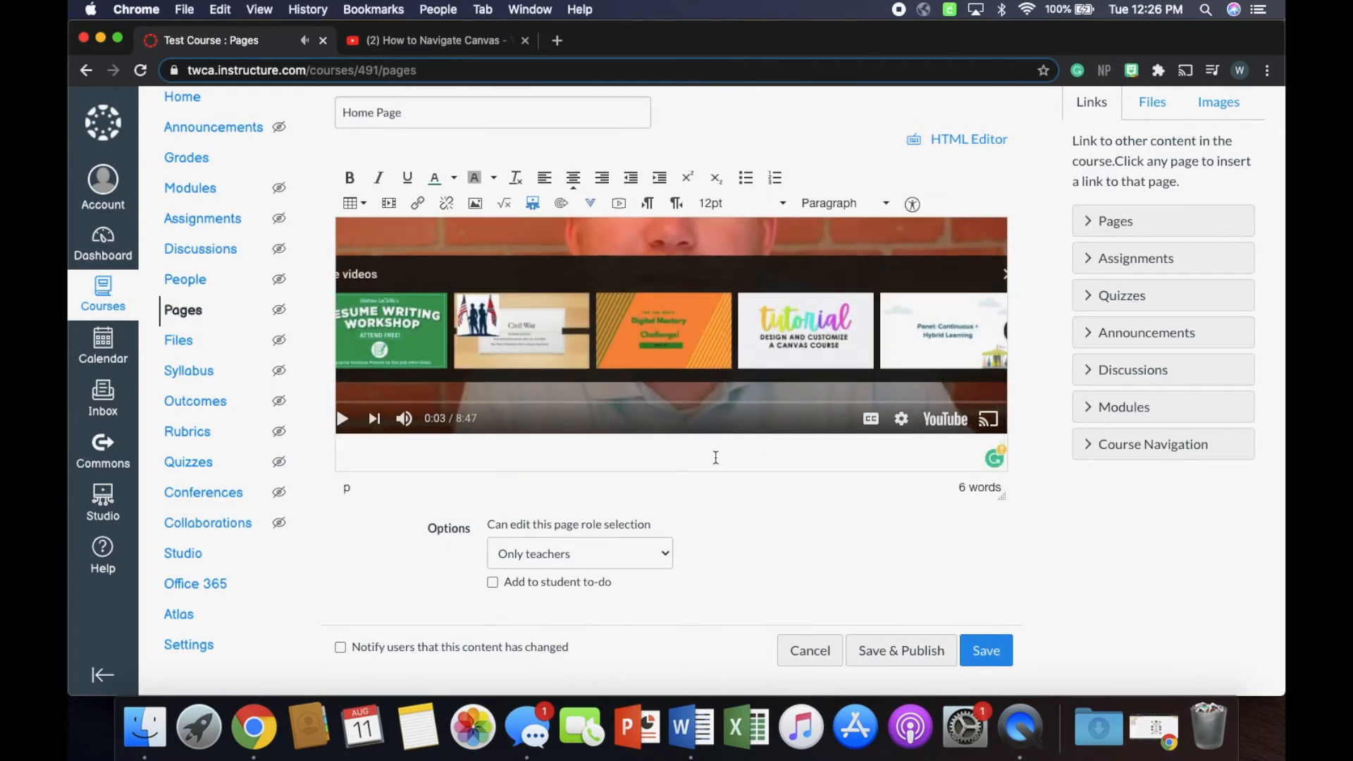
Step: Look over the embedded video's full width and player controls in the page body and delete it, keeping the welcome line
scroll(714, 457, right, 2)
key(space)
key(space)
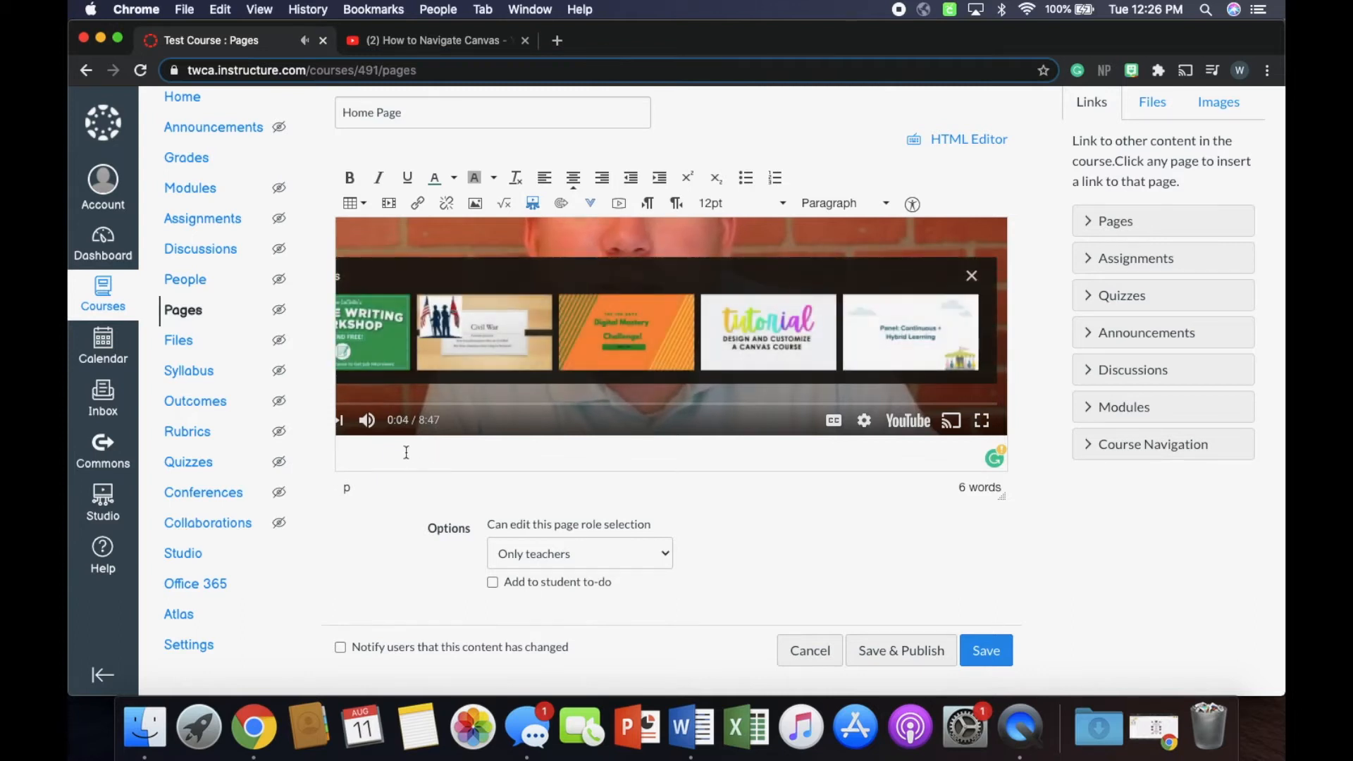
scroll(394, 449, up, 1)
scroll(493, 451, down, 1)
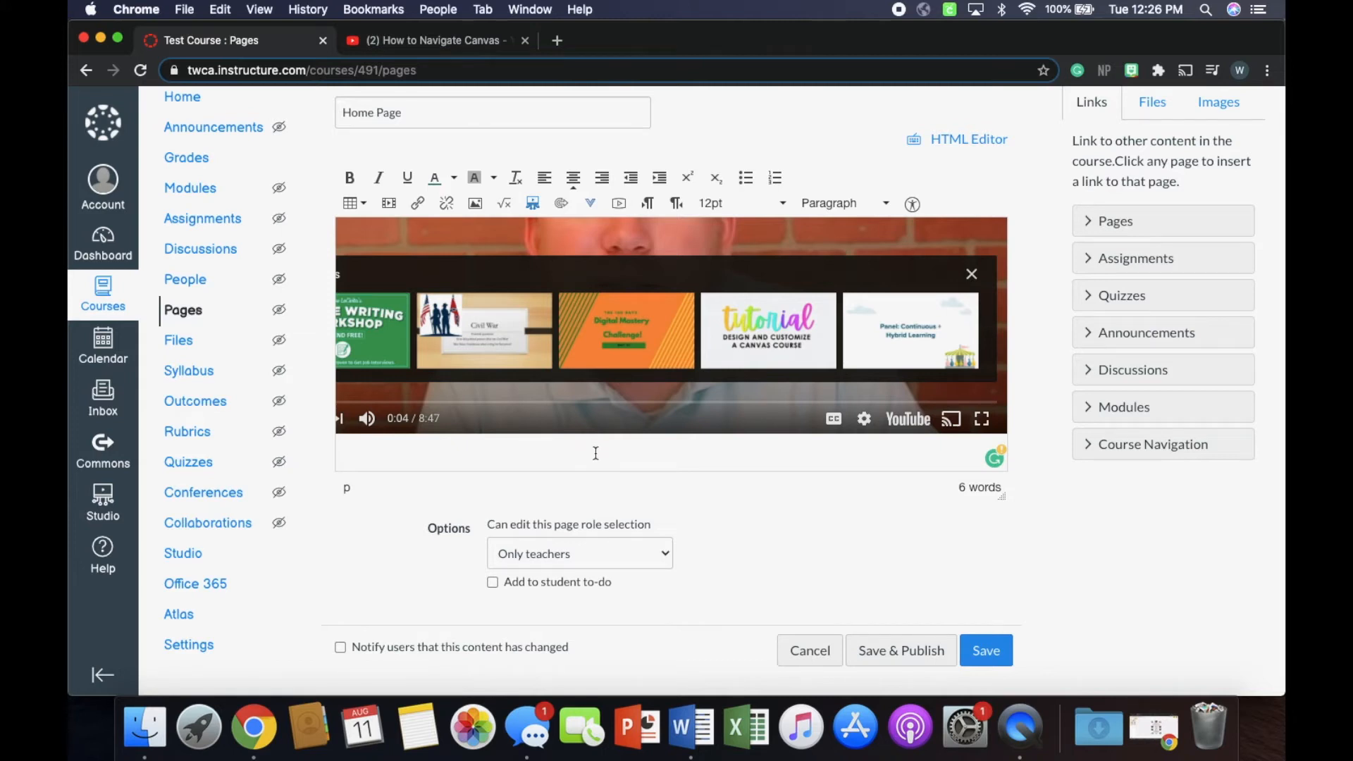
scroll(595, 453, left, 3)
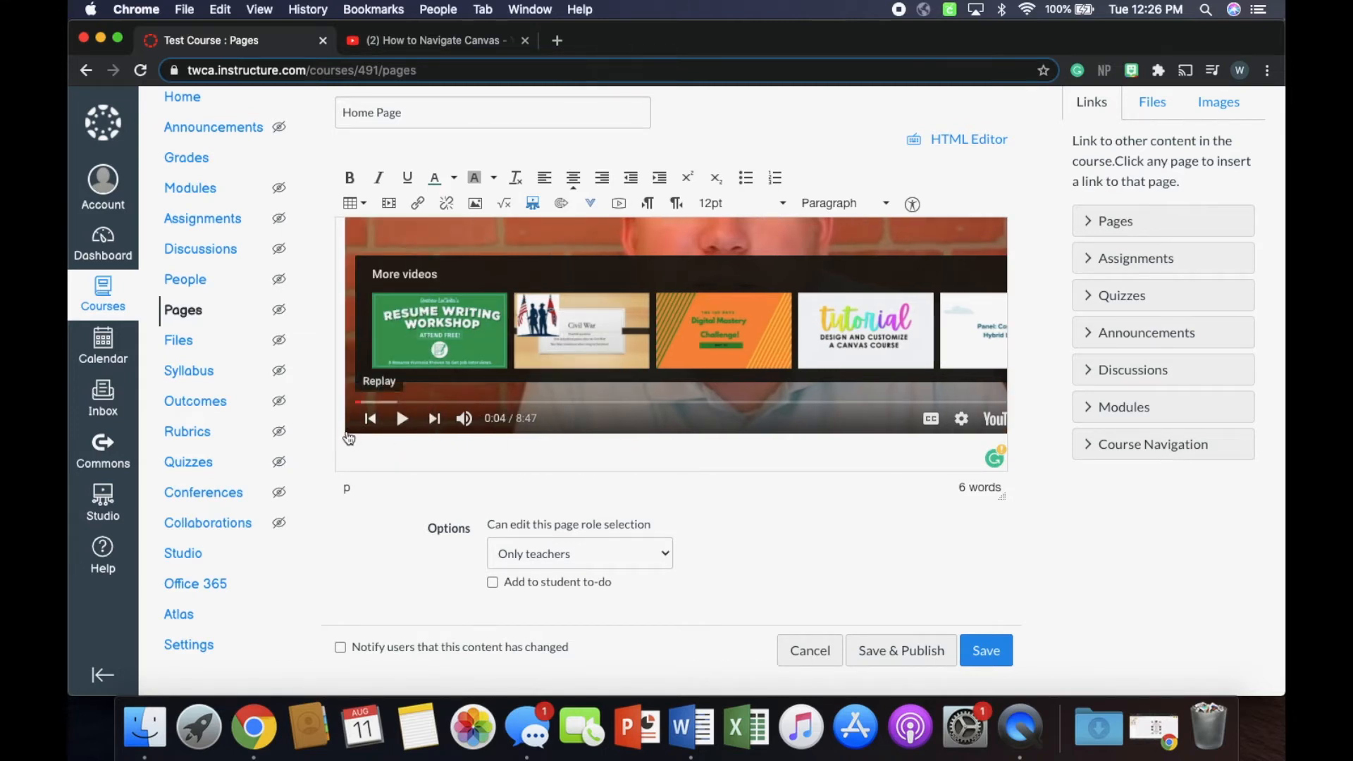
key(space)
scroll(696, 284, up, 1)
click(717, 289)
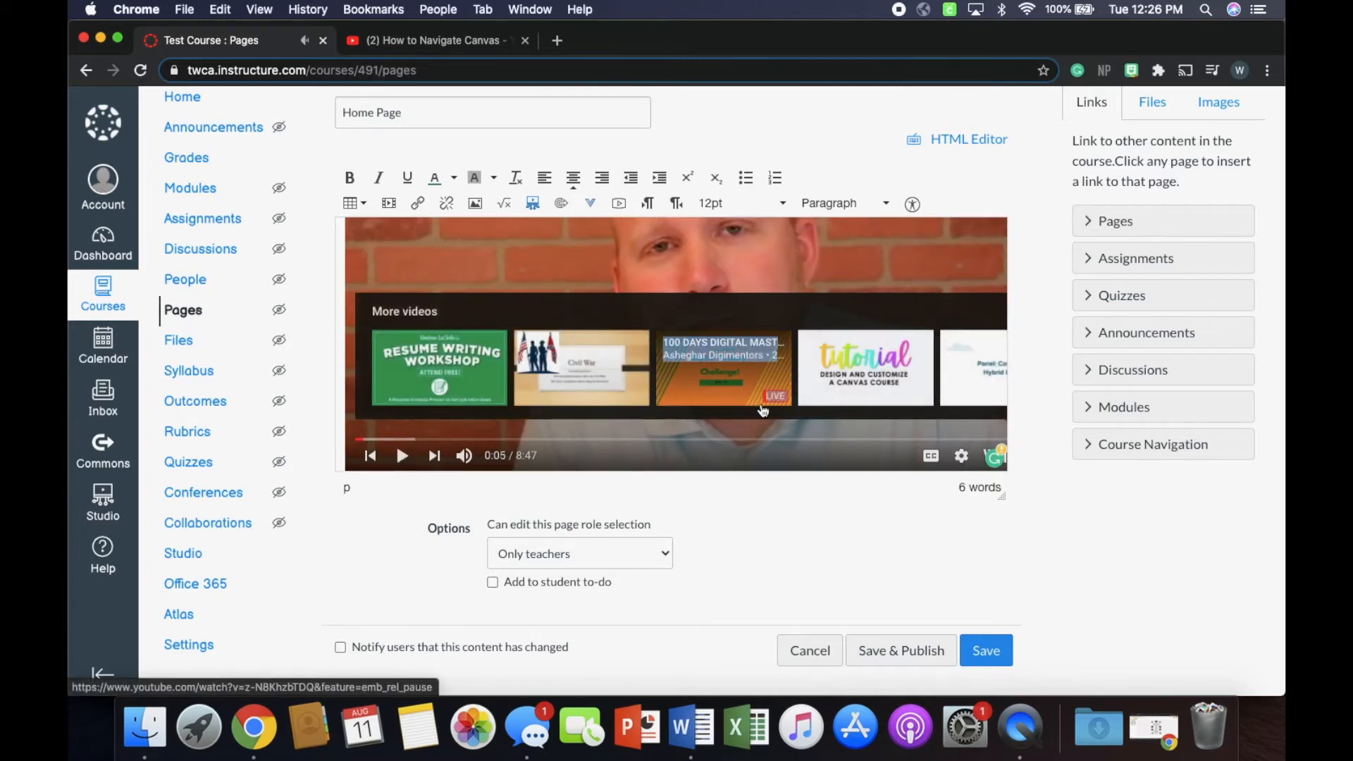
scroll(763, 410, down, 1)
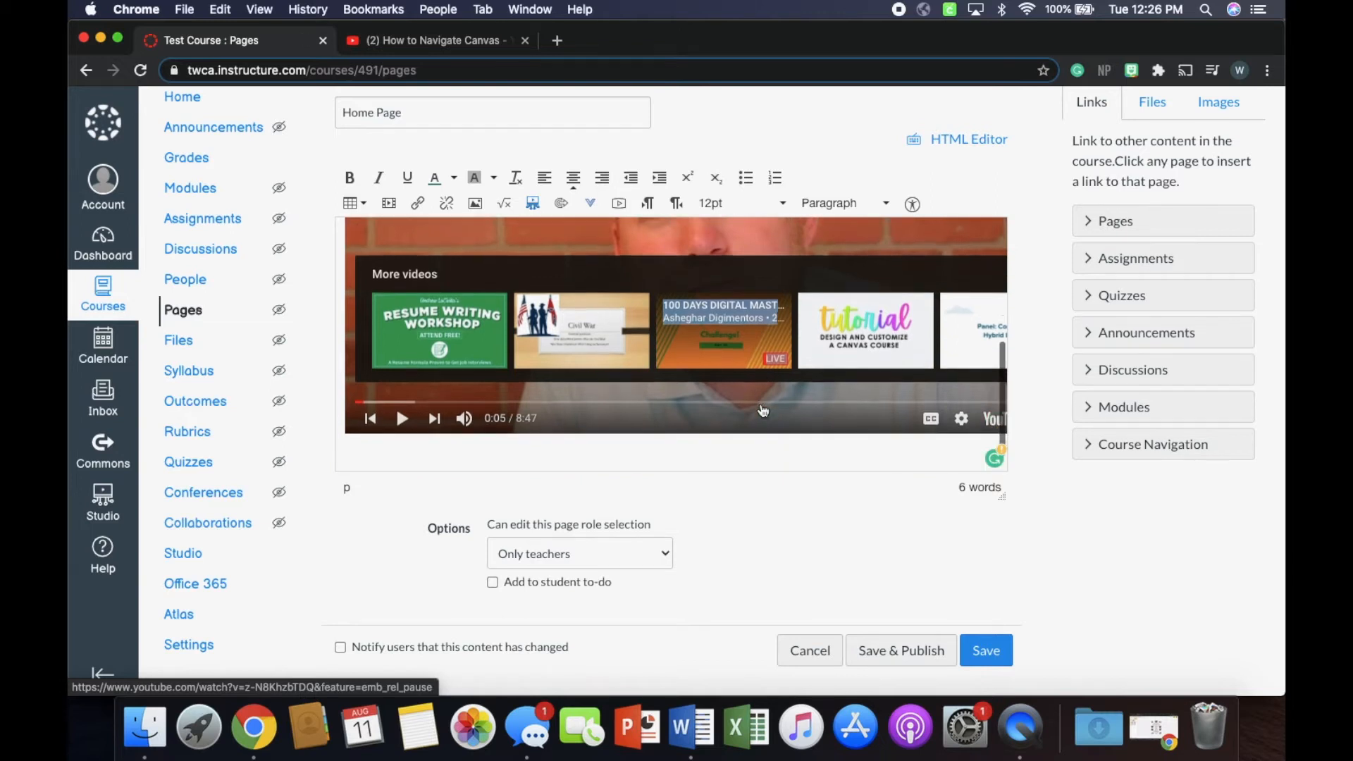
key(BackSpace)
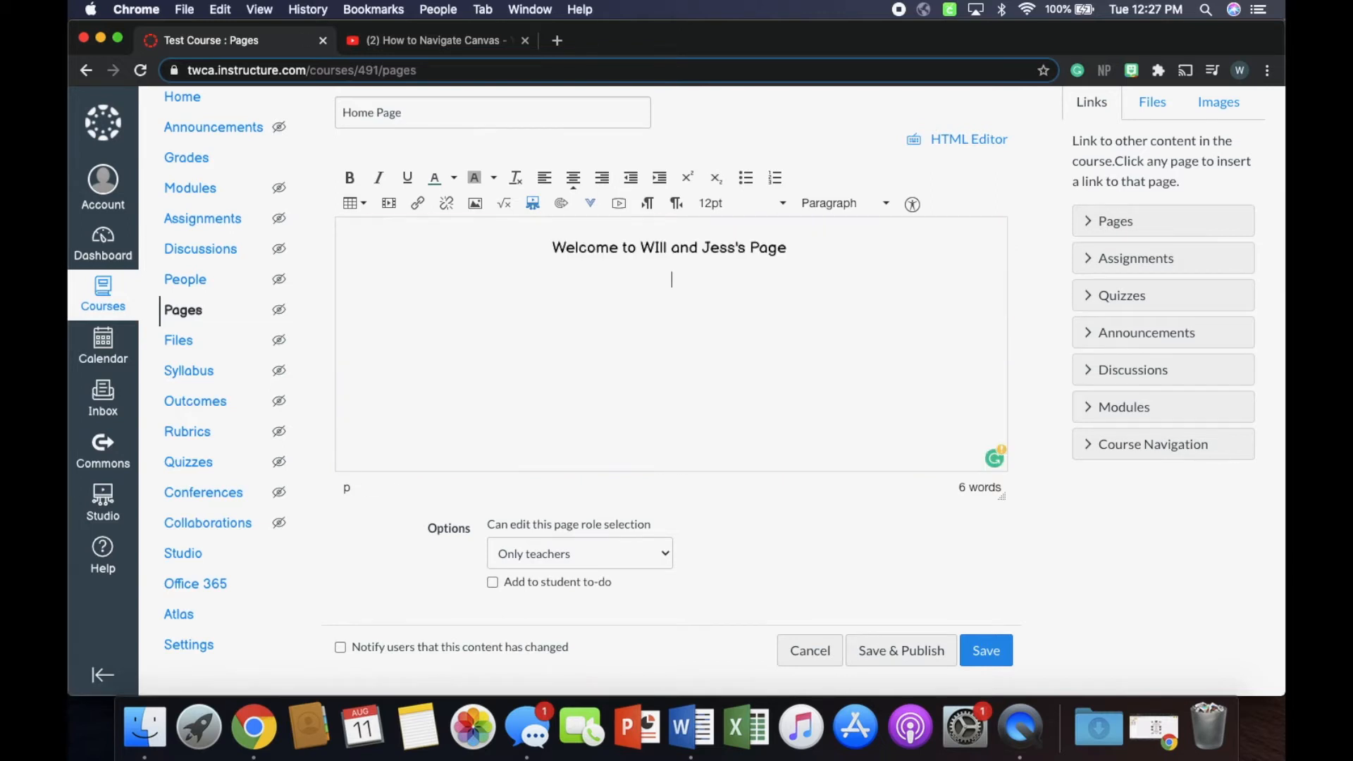
Step: Insert the How to Navigate Canvas video below the welcome line by using its YouTube page address as the media source
click(475, 203)
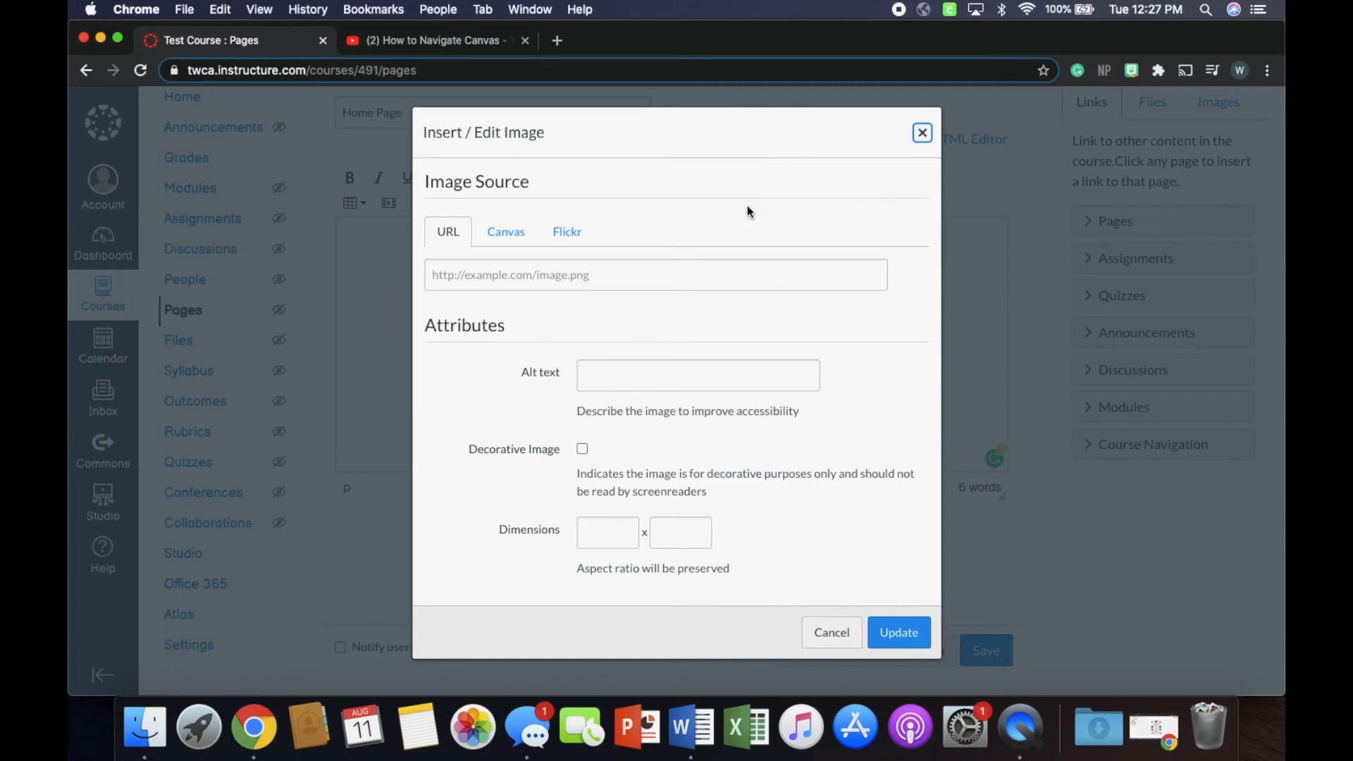
click(922, 133)
click(389, 203)
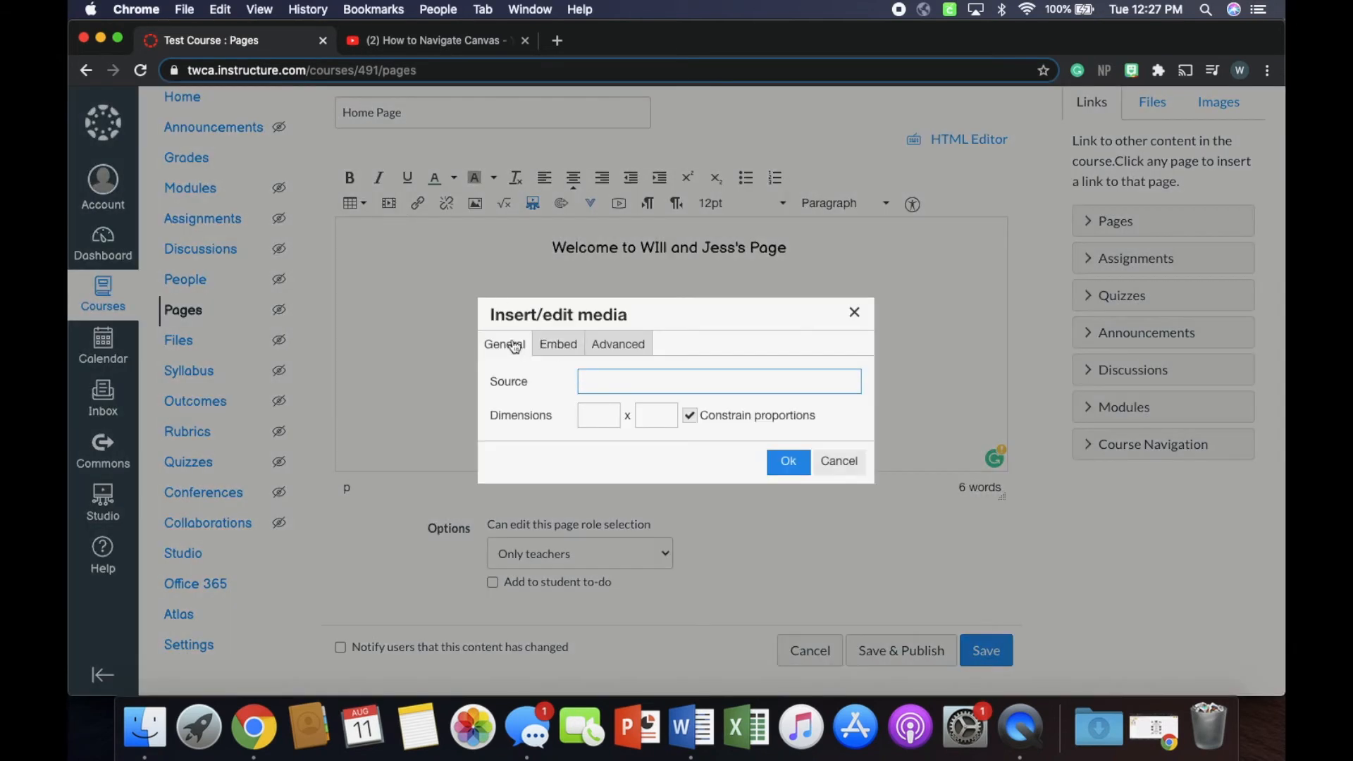
click(414, 48)
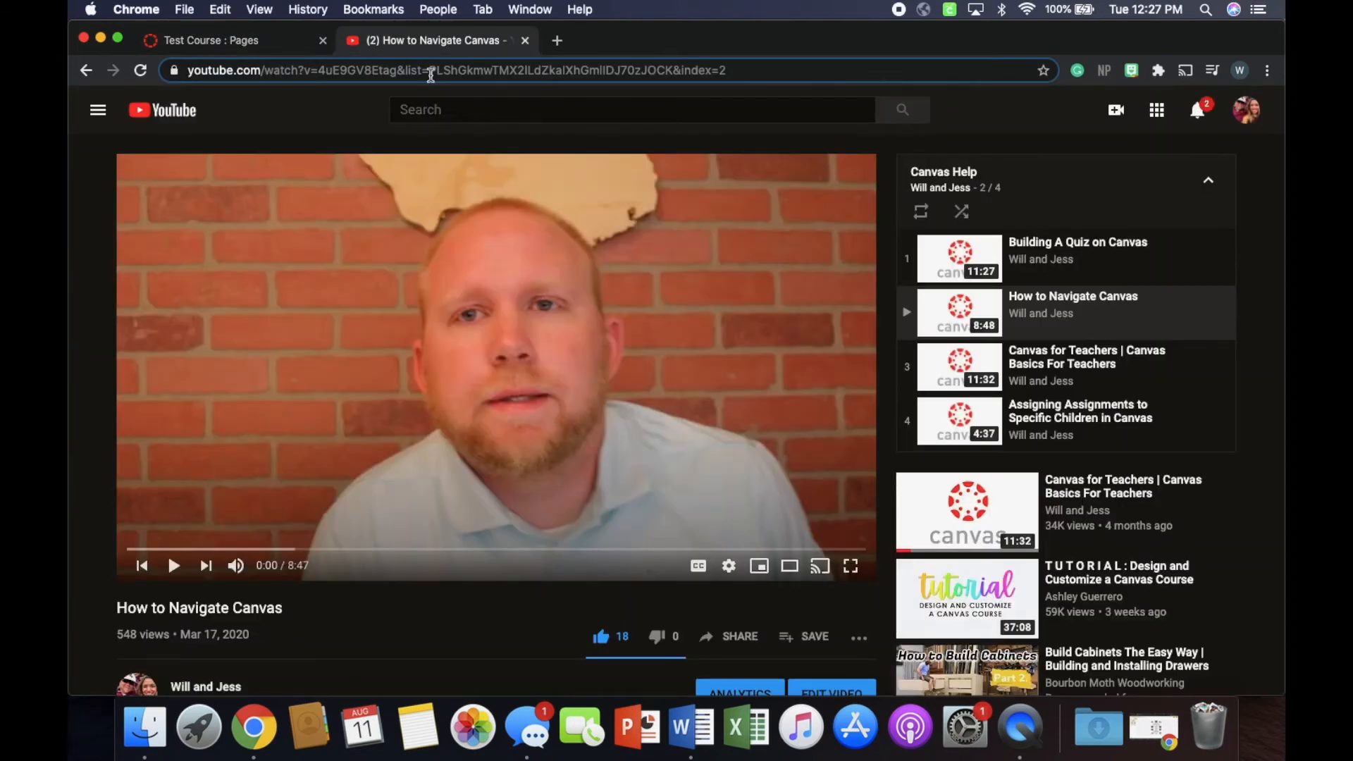
click(430, 72)
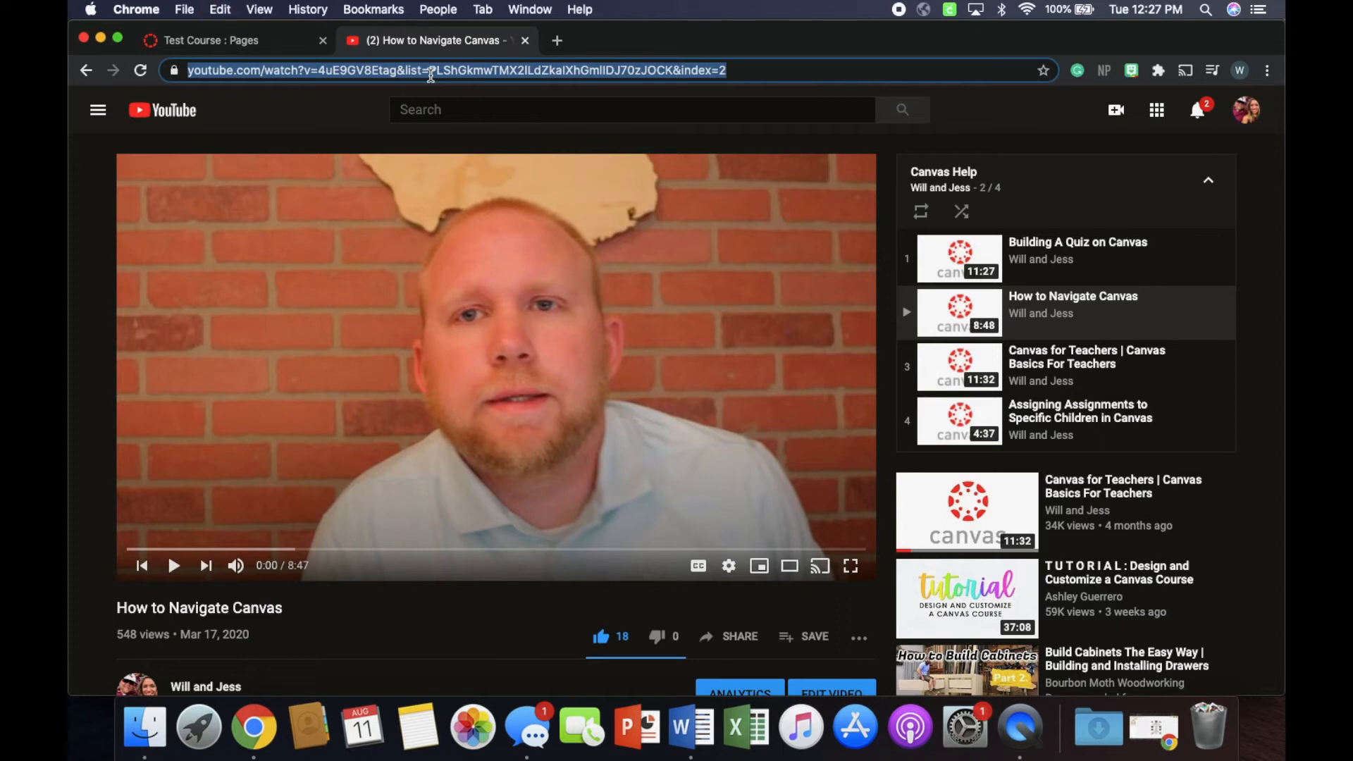
click(251, 38)
click(614, 383)
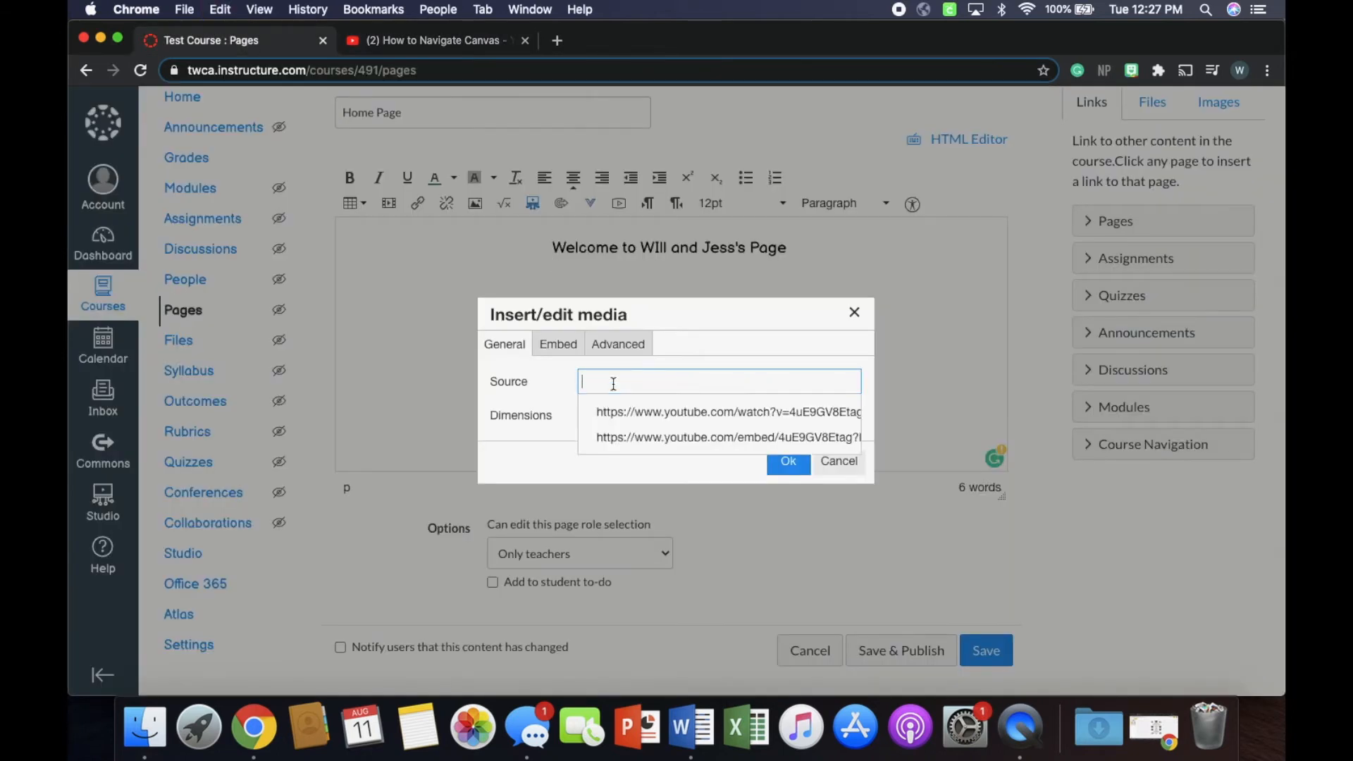
key(super+v)
key(Return)
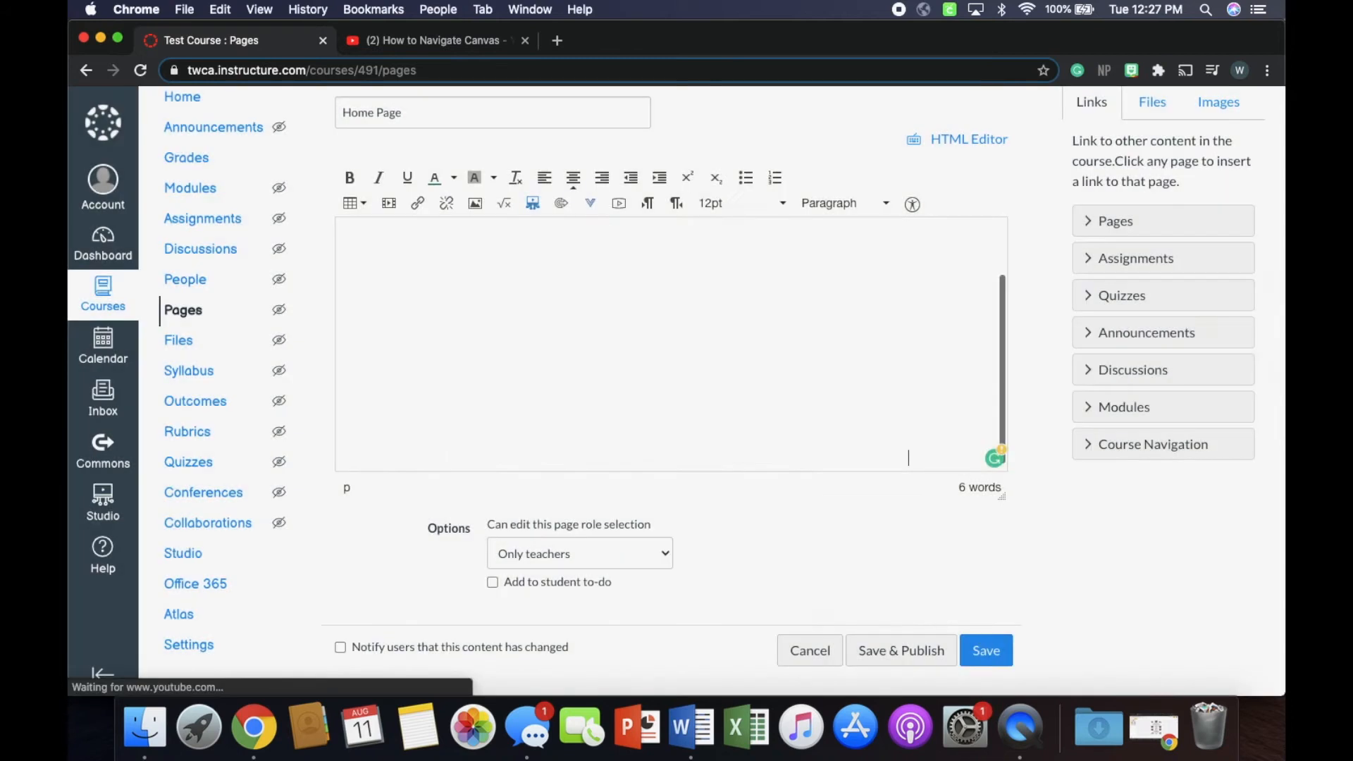
Step: Check the inserted video's playlist overlay in the page body and delete the video
scroll(893, 267, up, 2)
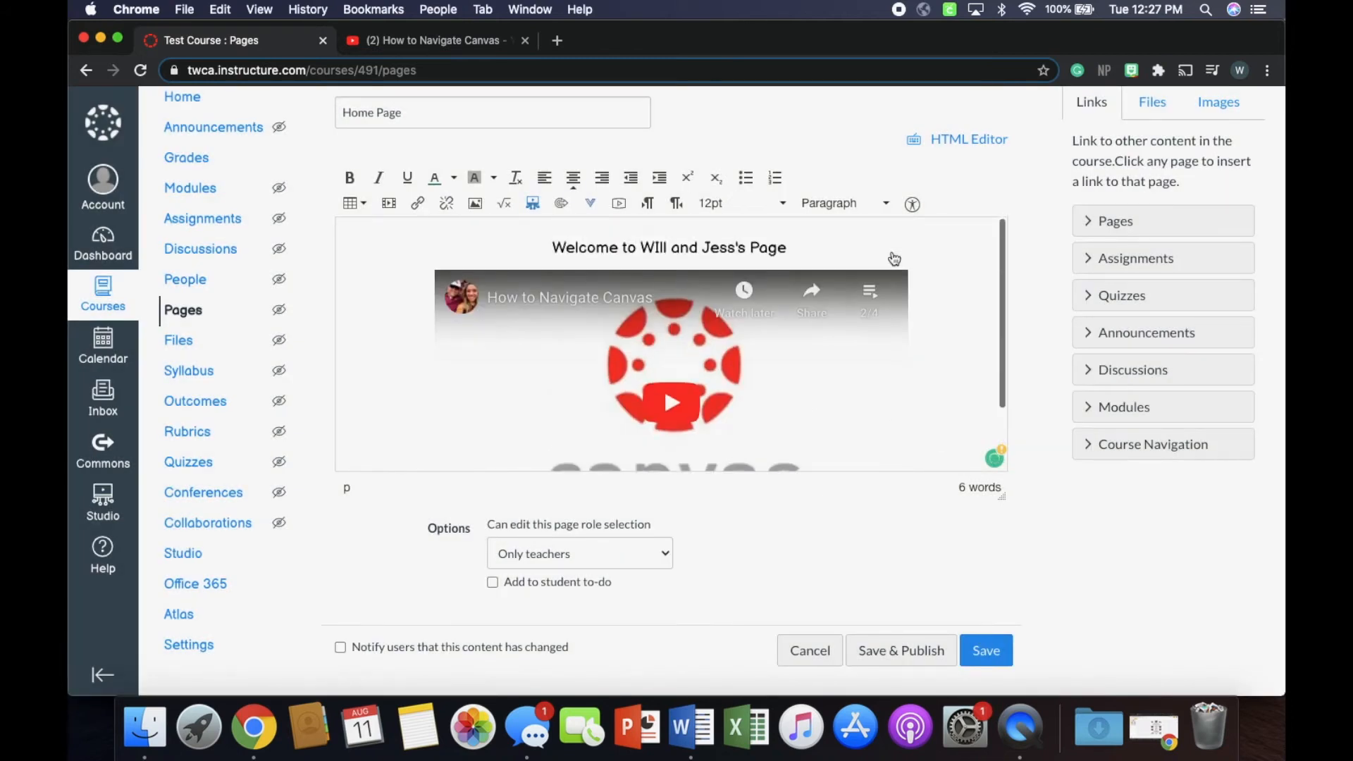
click(870, 290)
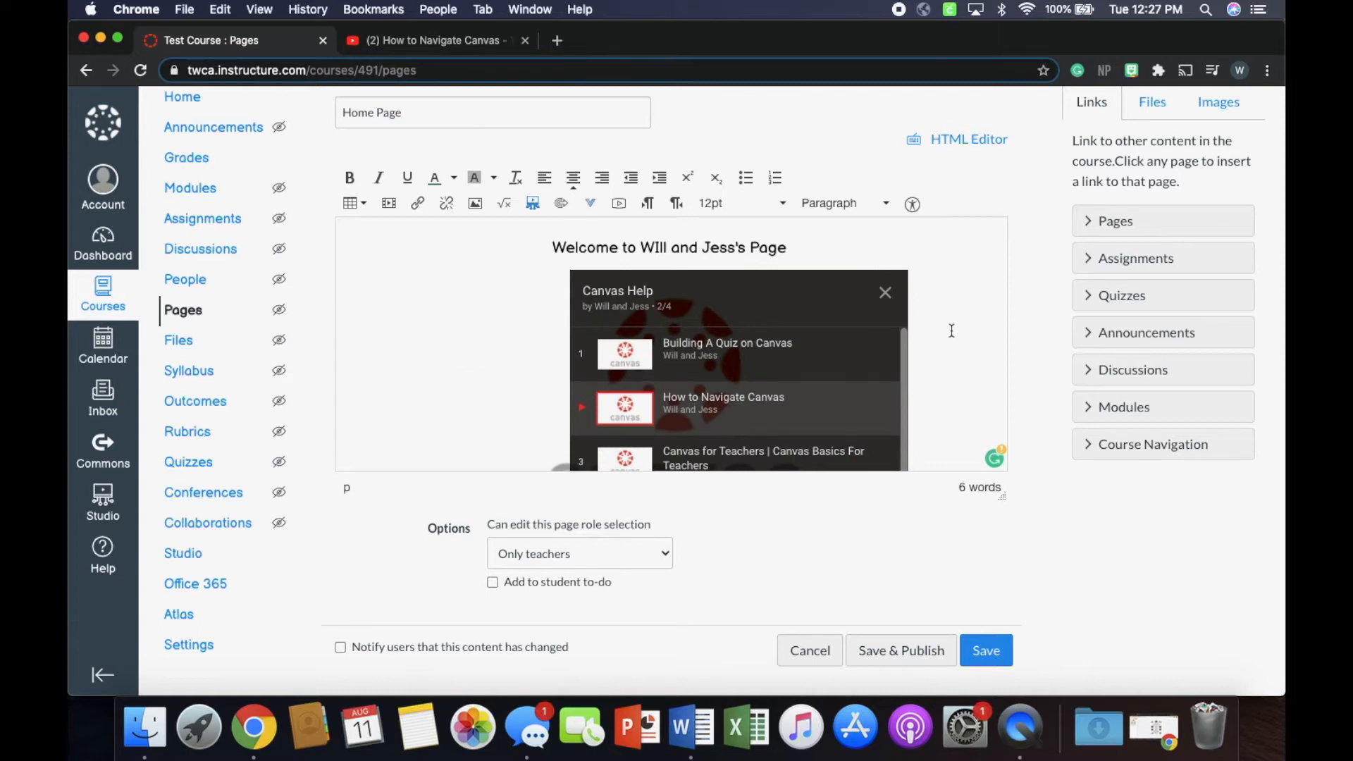
click(885, 293)
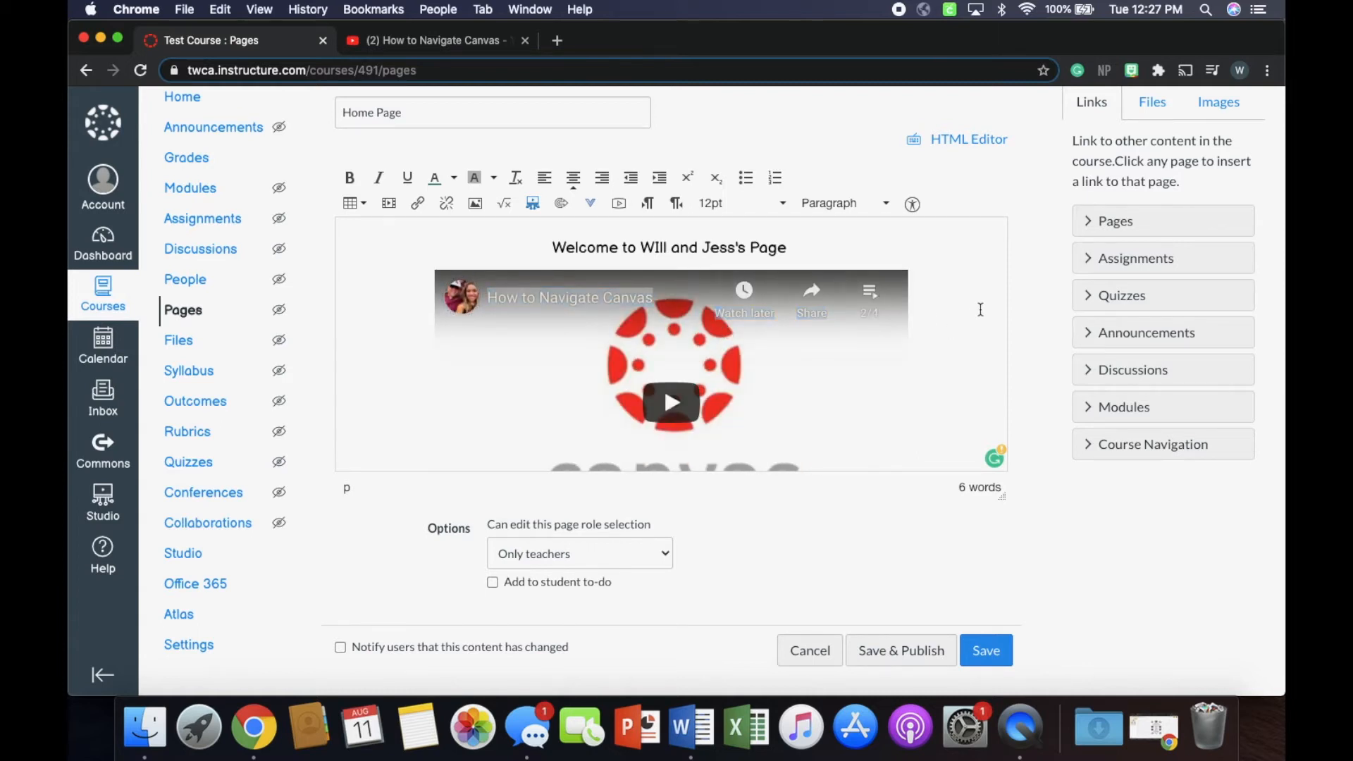
scroll(980, 310, down, 2)
click(954, 394)
key(BackSpace)
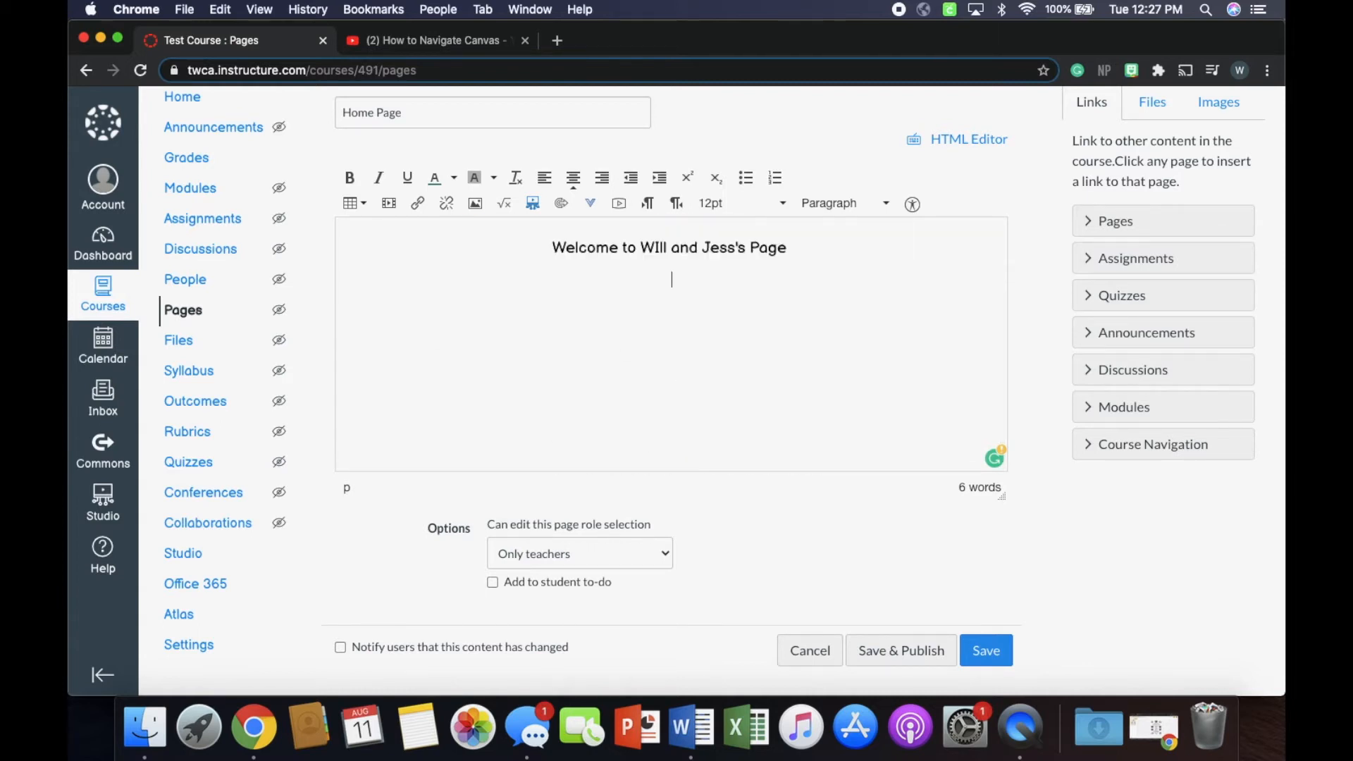
Step: Add two lines below the welcome text reading "Textbook" and "BrainPop"
key(BackSpace)
key(Return)
text(T)
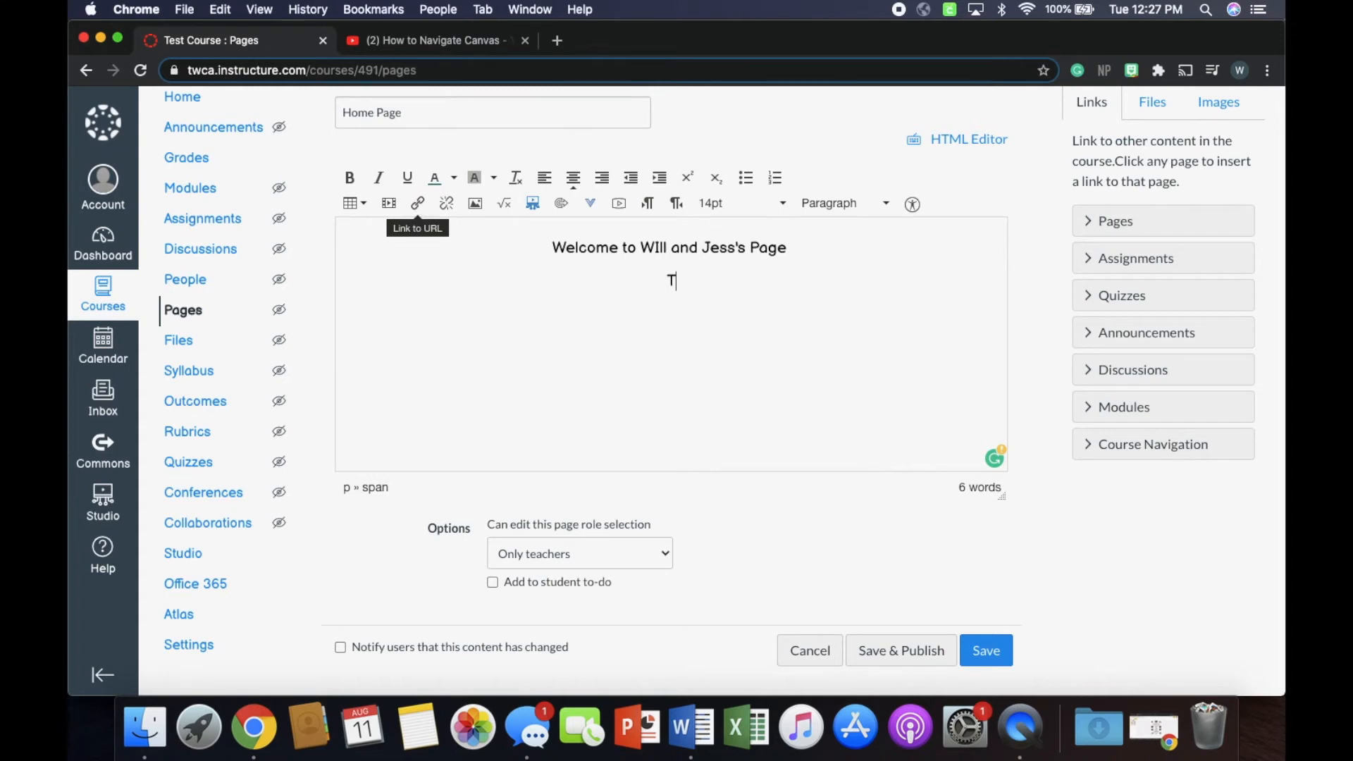
text(extbook )
text(Brain)
text(Pop)
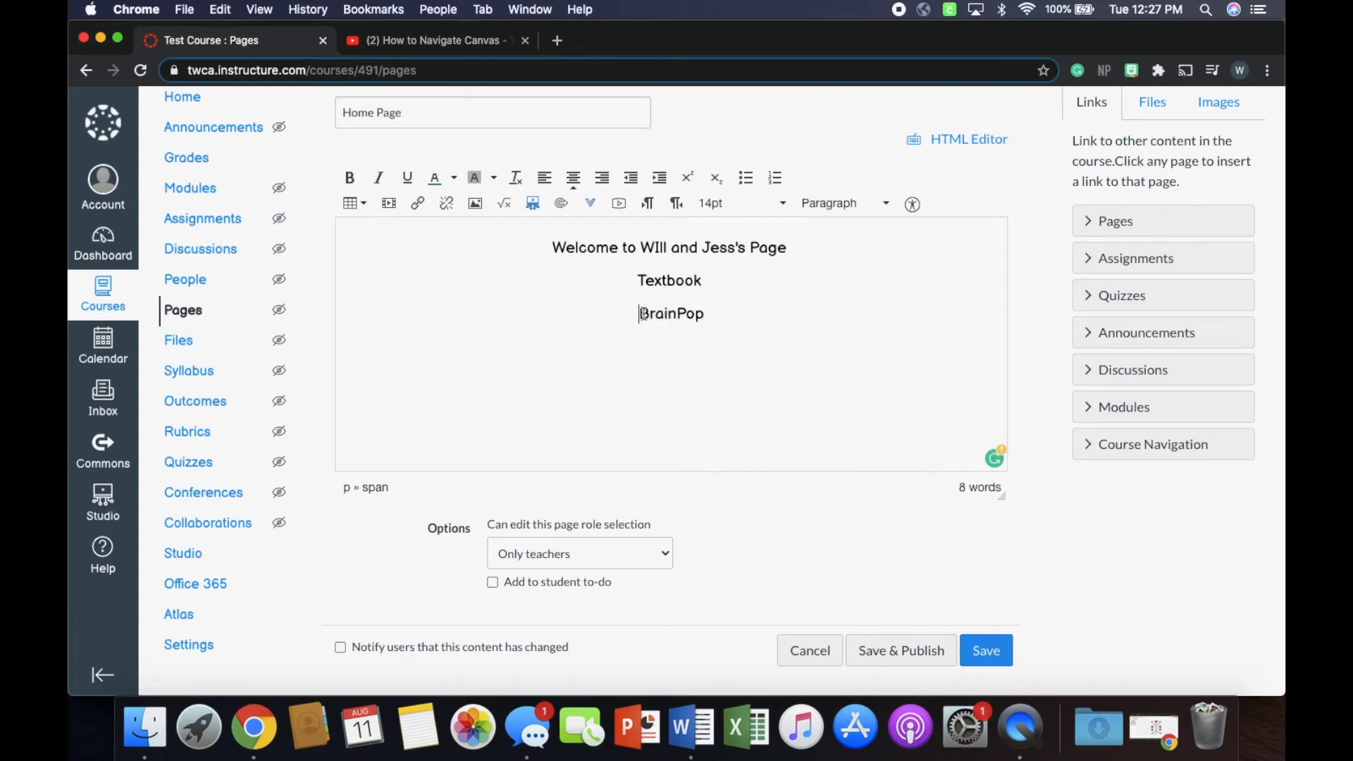
Step: Start a website link on the BrainPop text and open a new browser tab for finding its address
drag(640, 313, 704, 307)
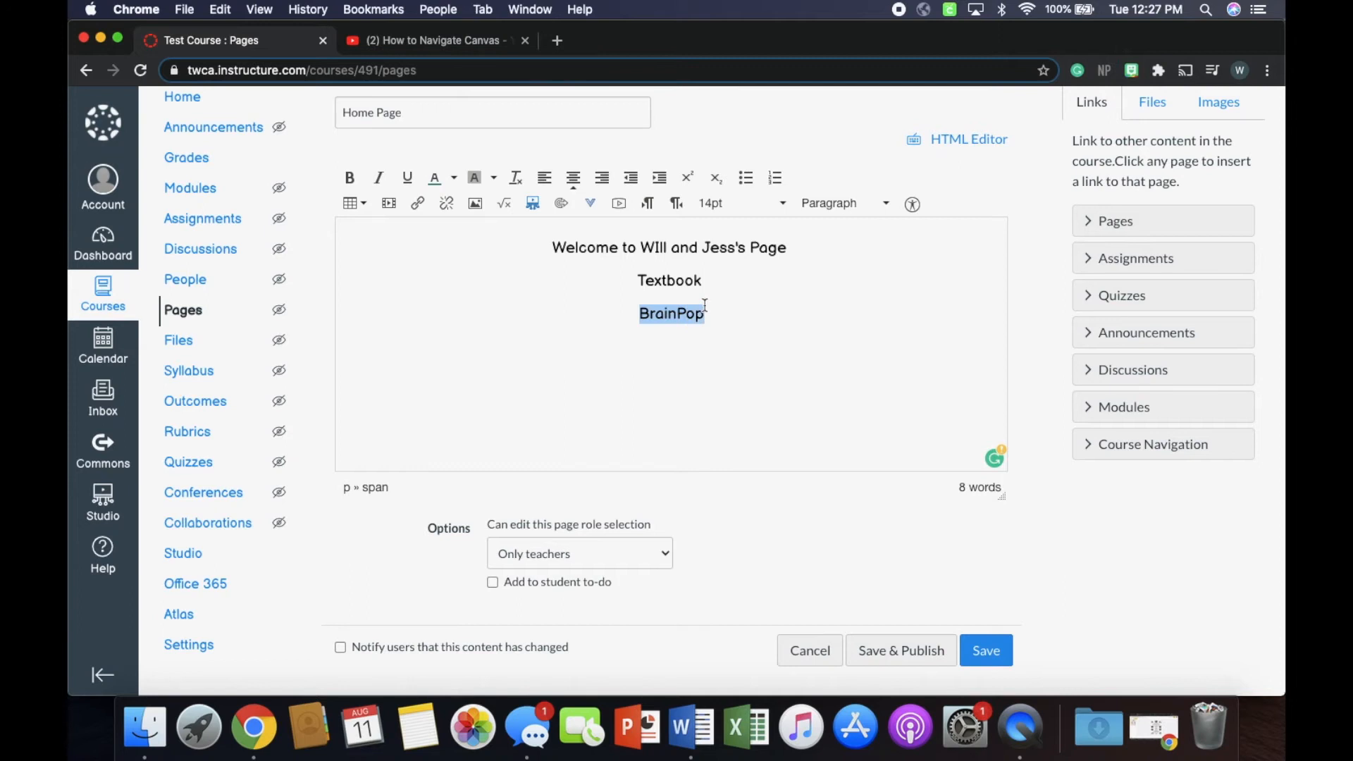
click(418, 204)
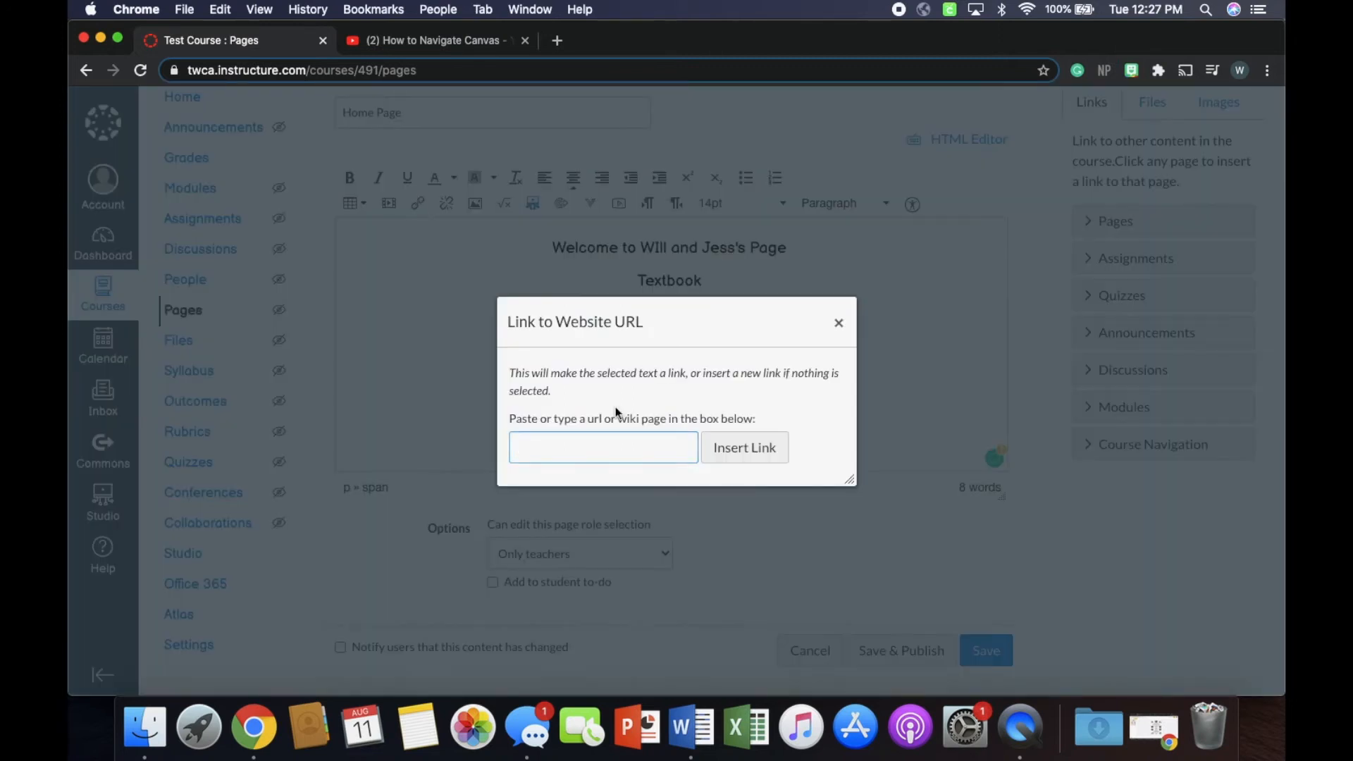
click(557, 40)
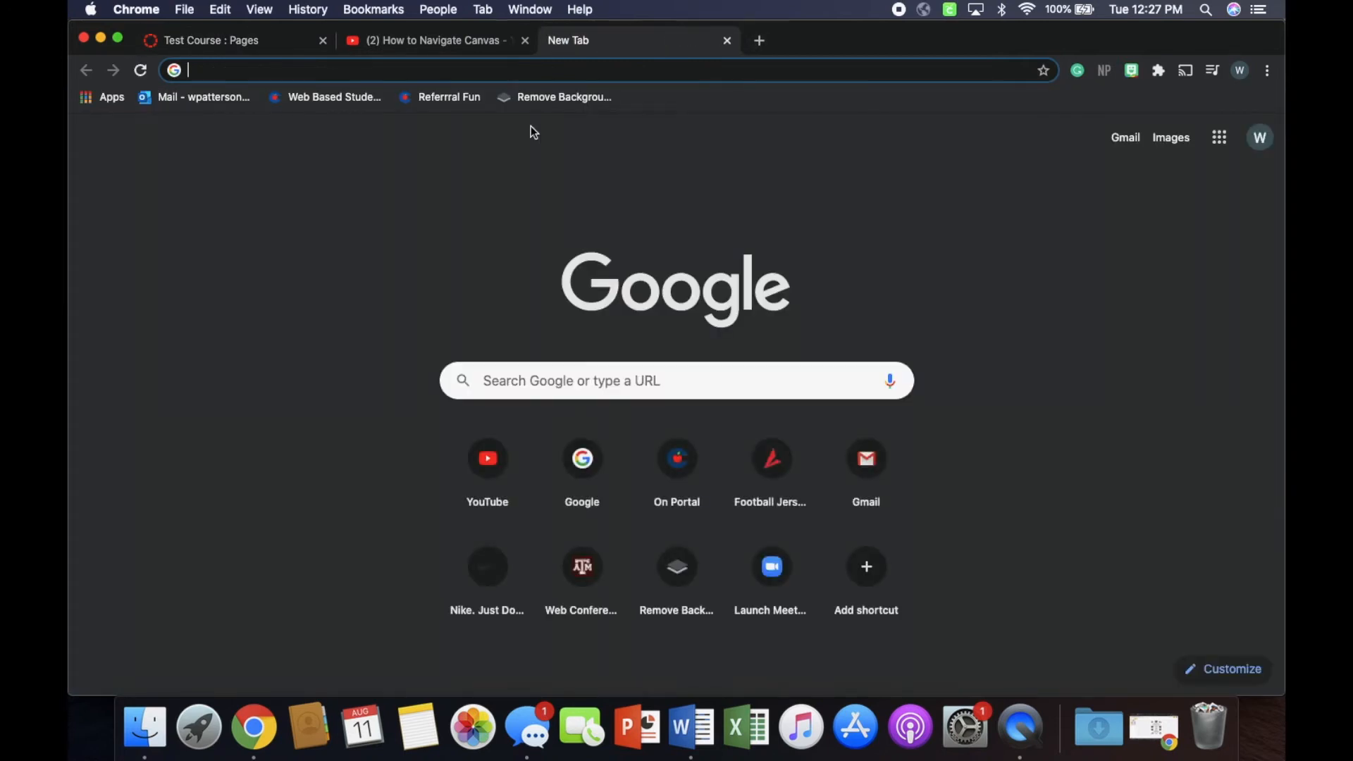
text(Bainp)
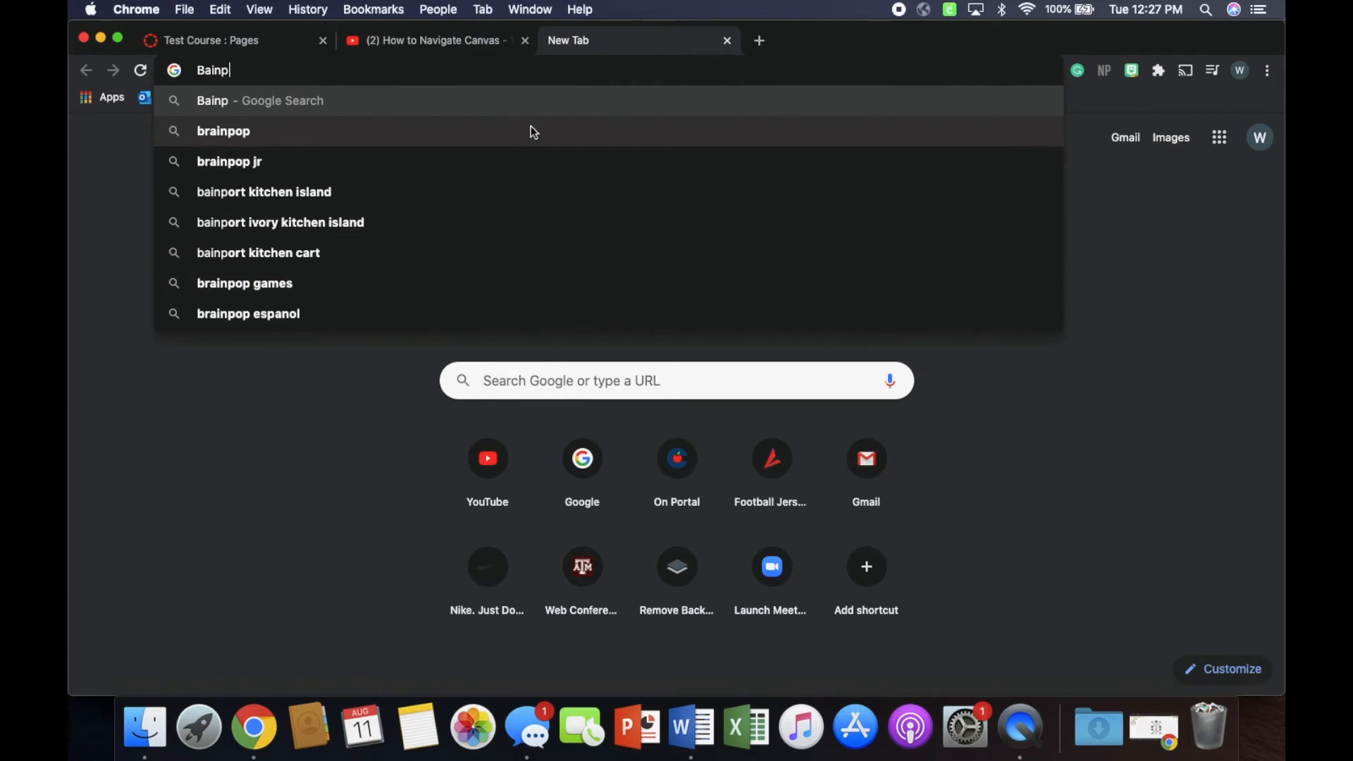
key(Return)
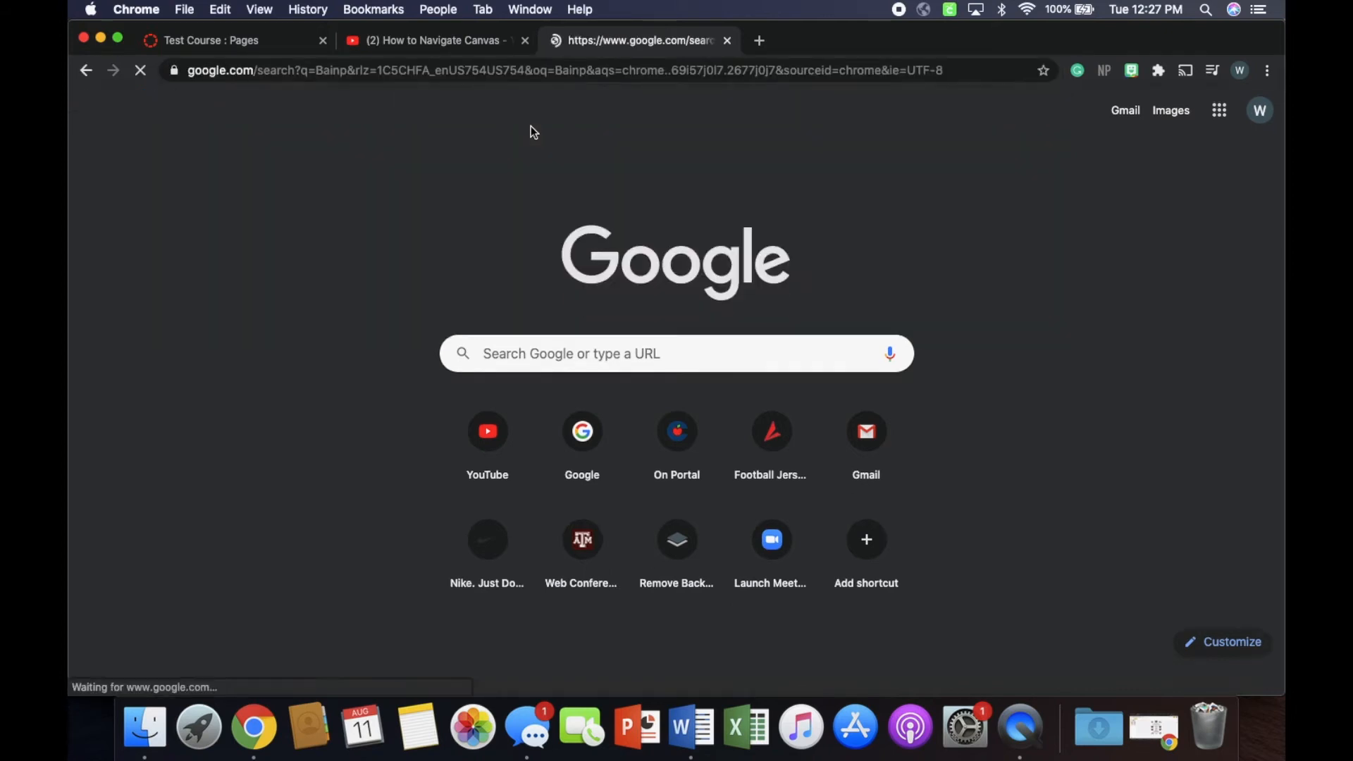
click(257, 271)
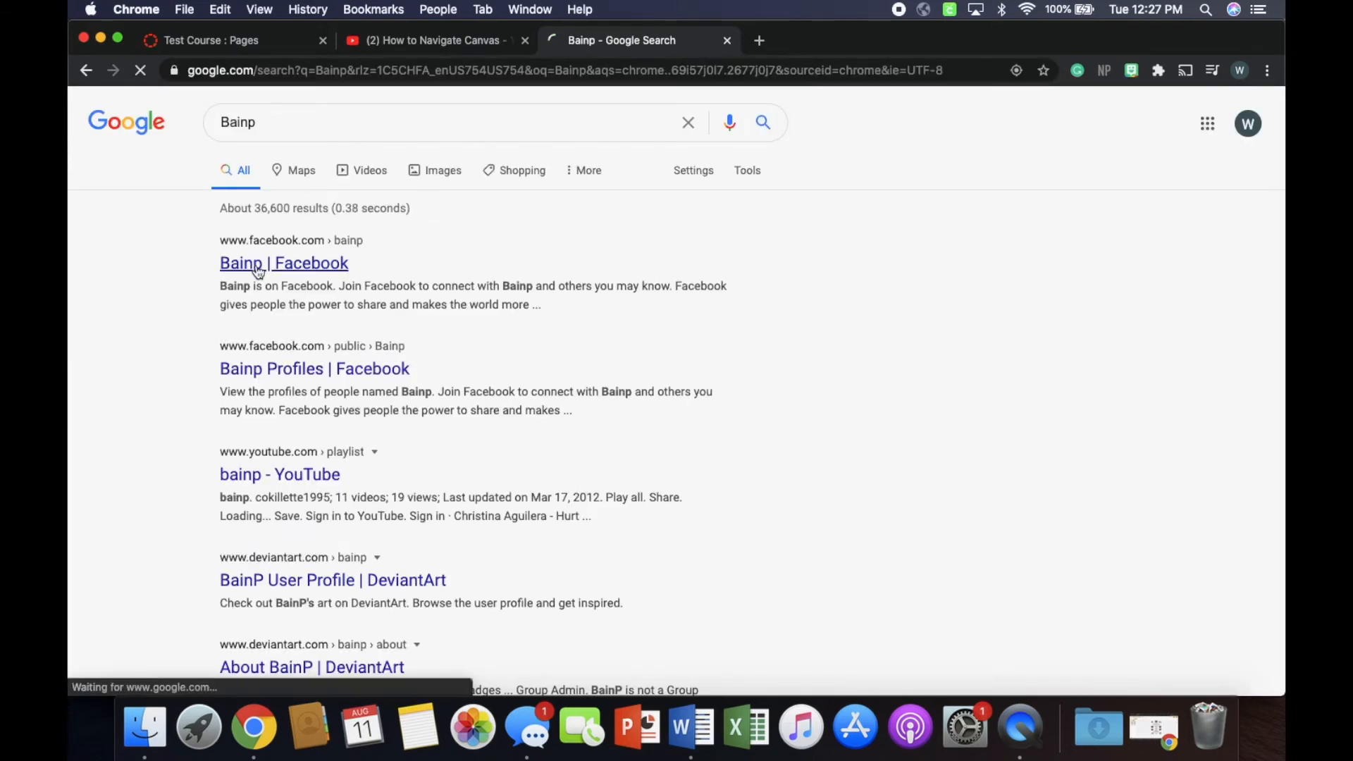
key(super+bracketleft)
Step: Search Google for "brainpop" and open the BrainPOP website from the results
click(282, 126)
key(BackSpace)
key(BackSpace)
key(BackSpace)
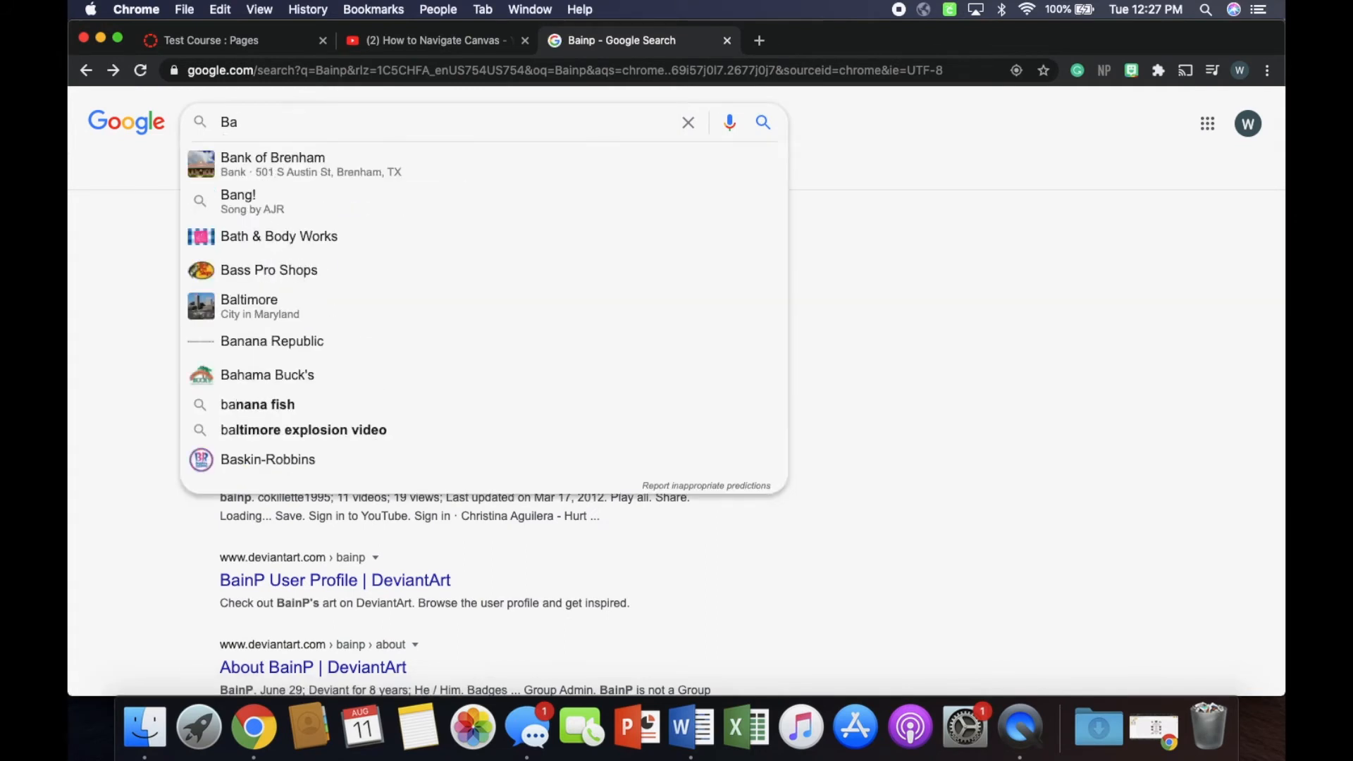
text(rainpo)
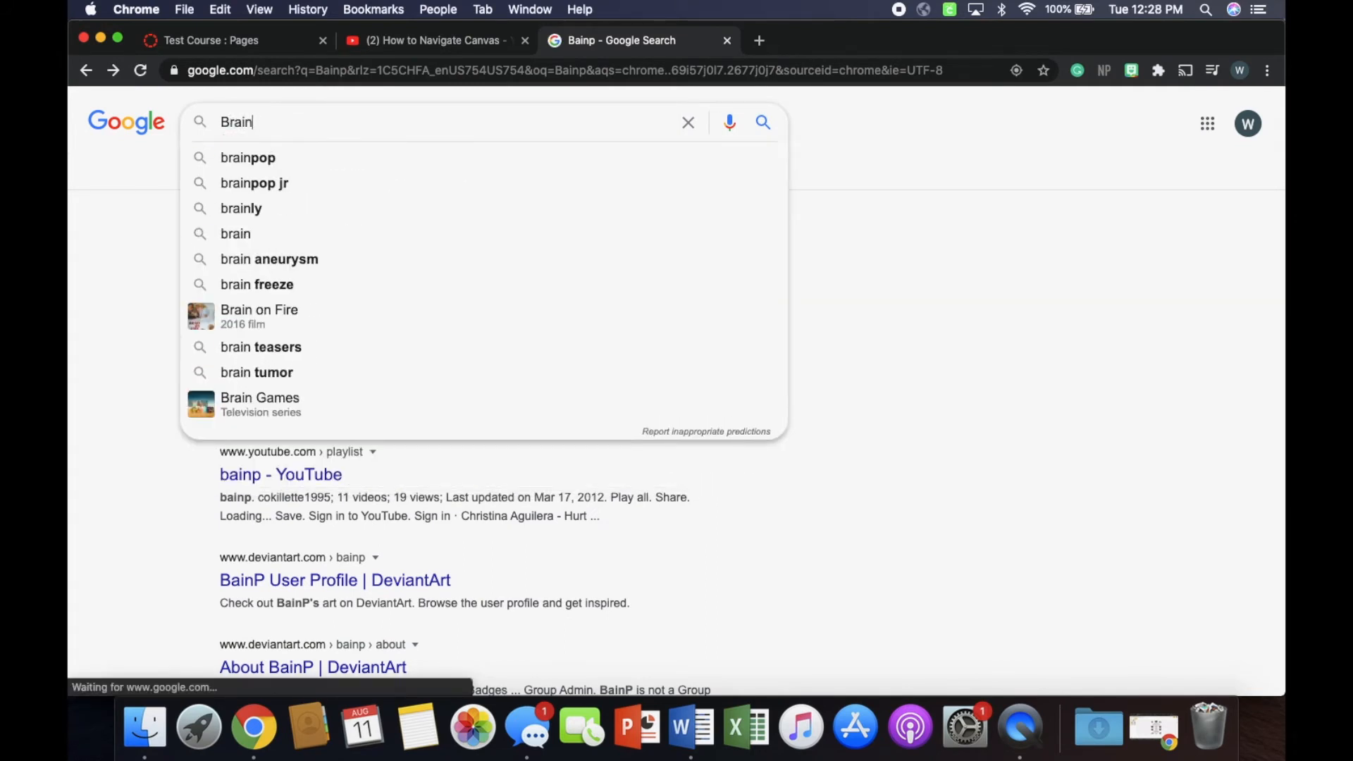
key(Down)
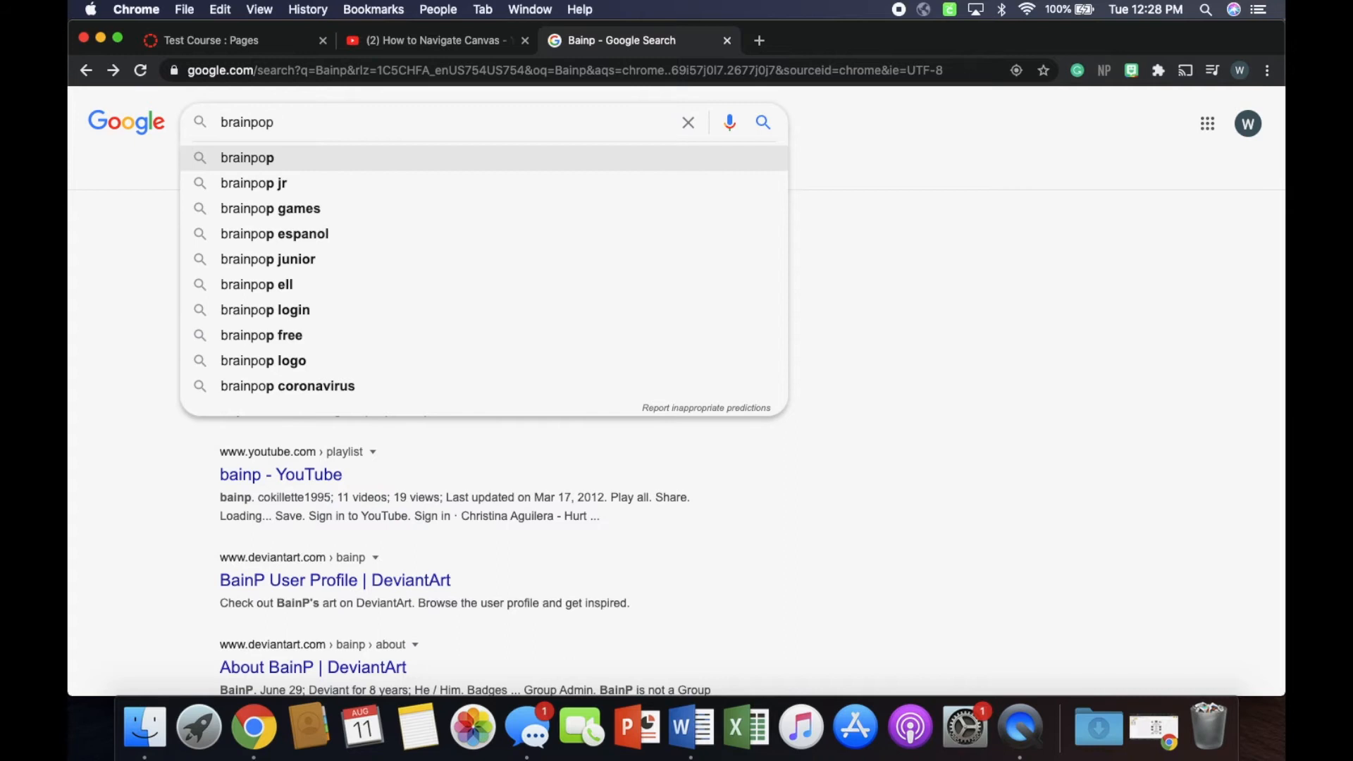
key(Return)
click(275, 262)
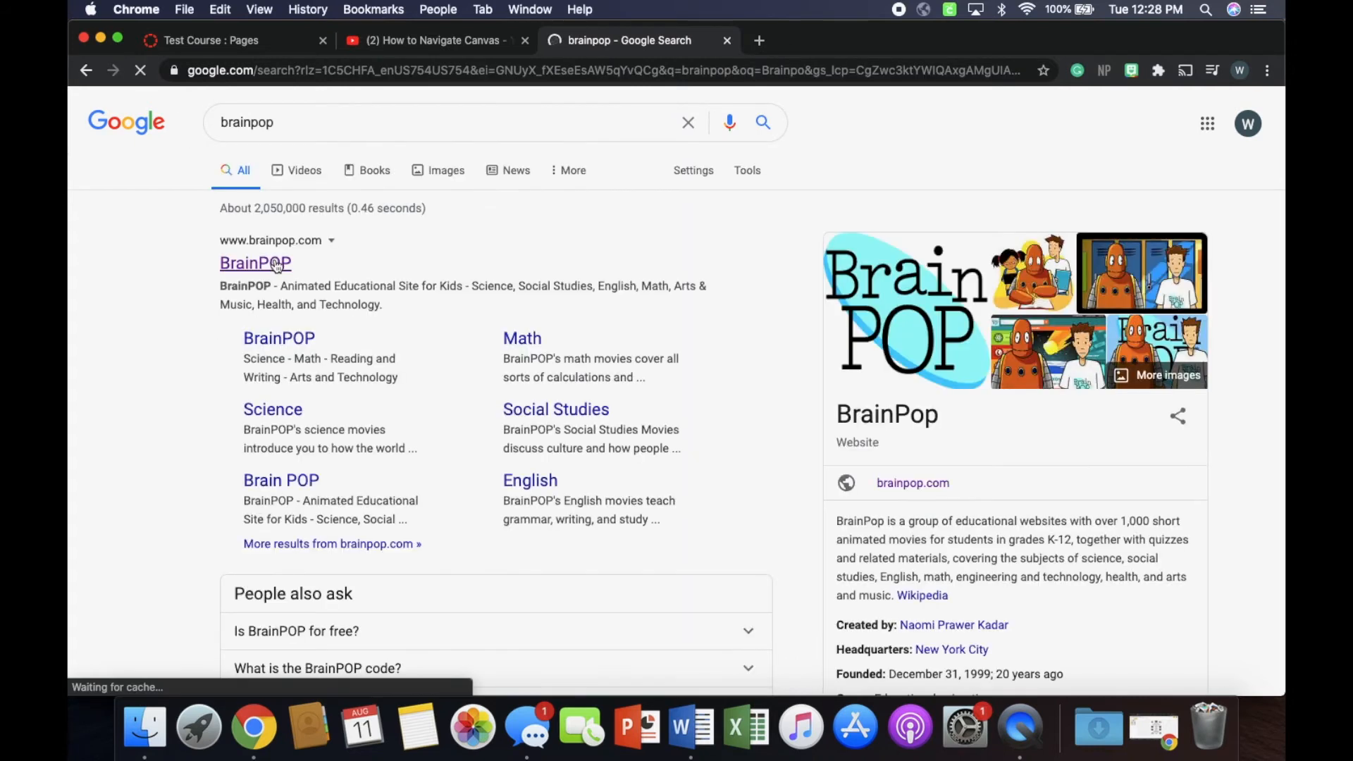
click(285, 70)
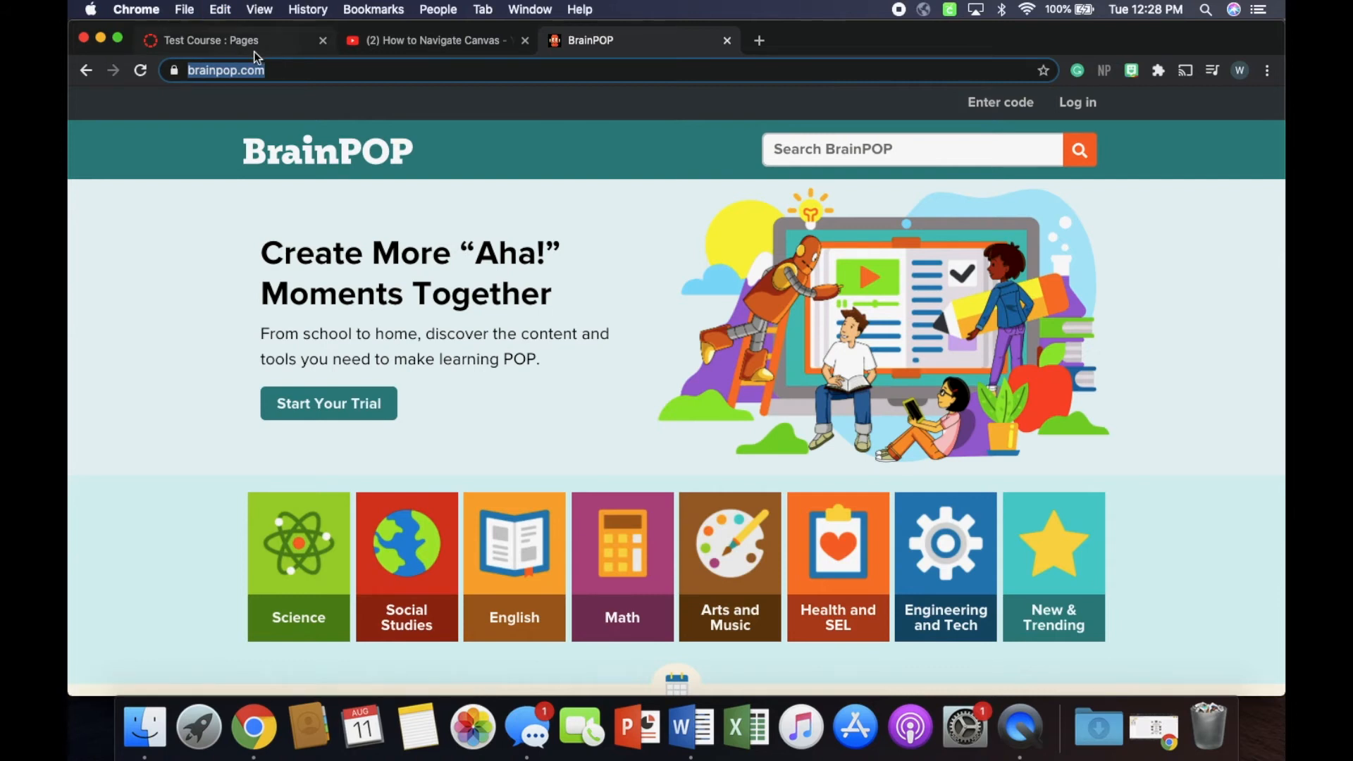
click(252, 44)
click(586, 448)
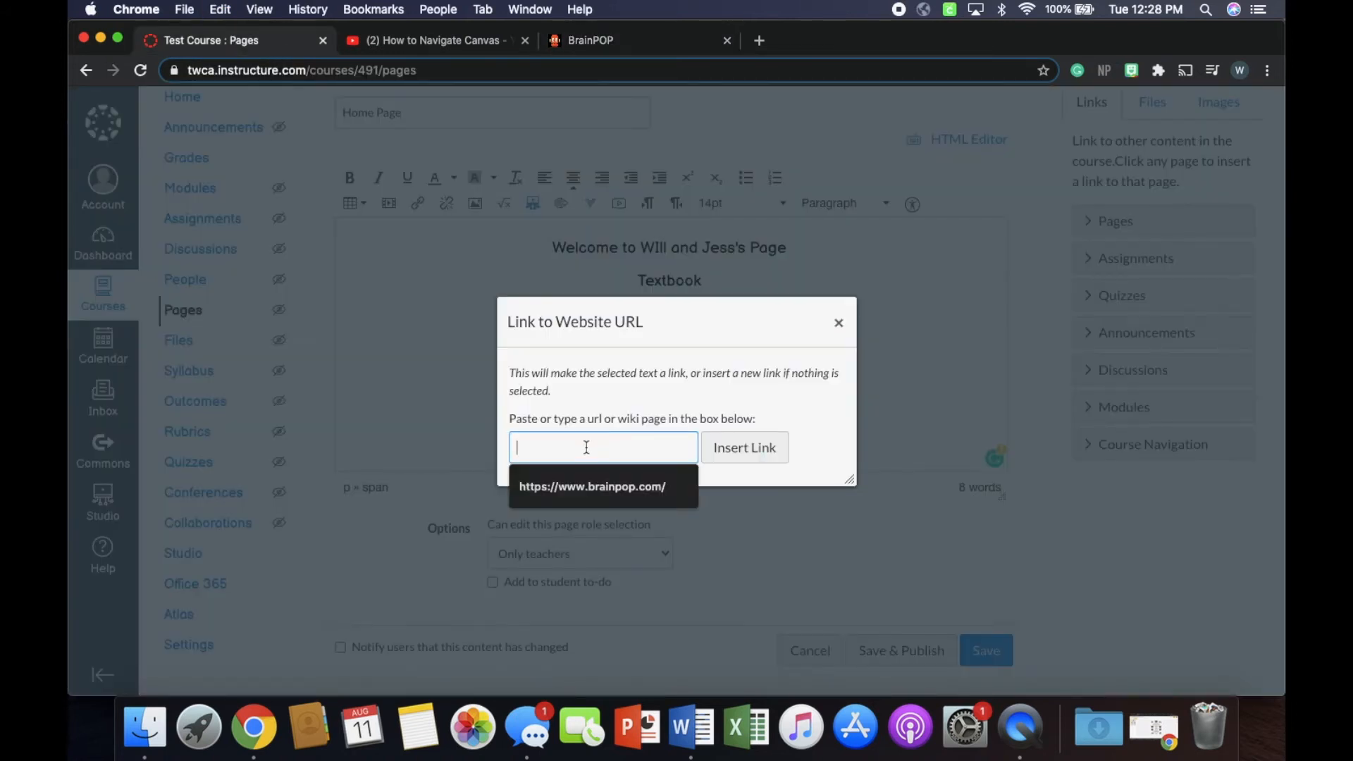
click(592, 486)
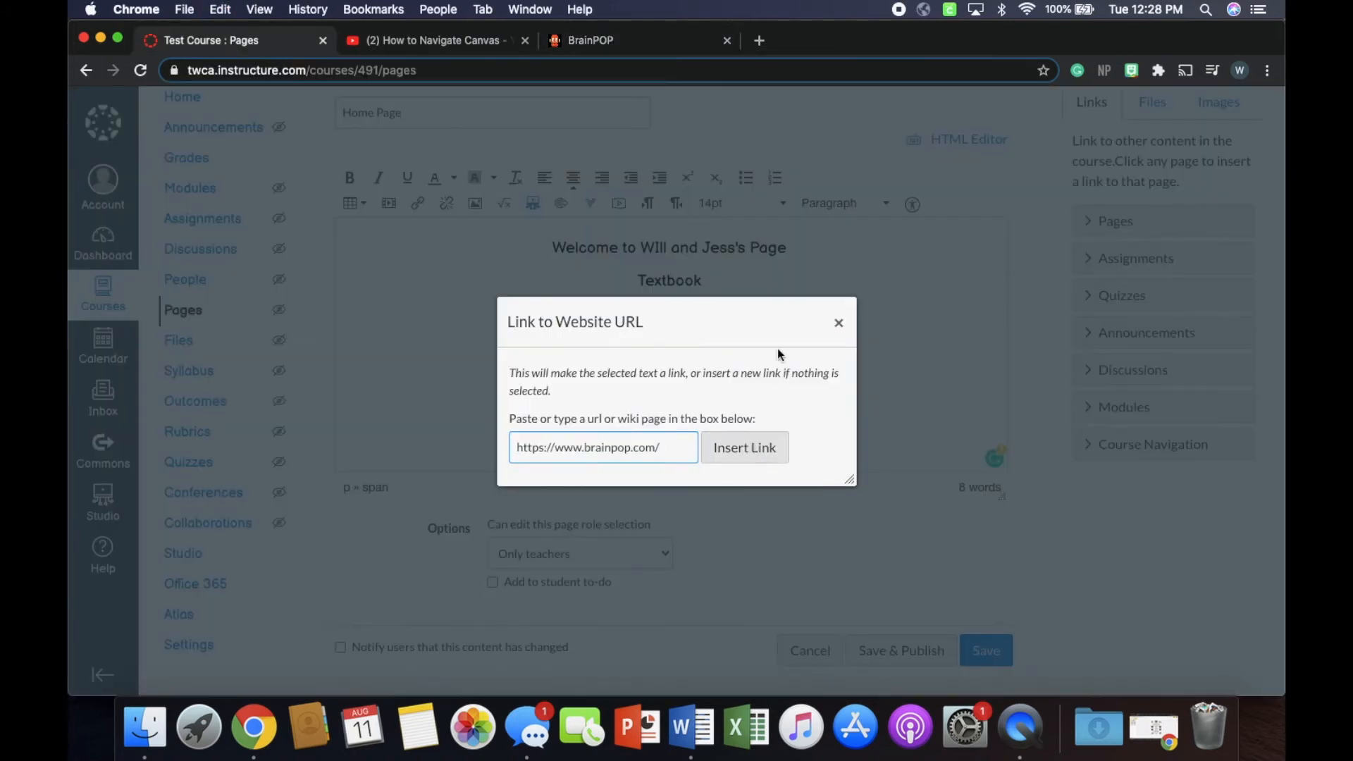
click(771, 455)
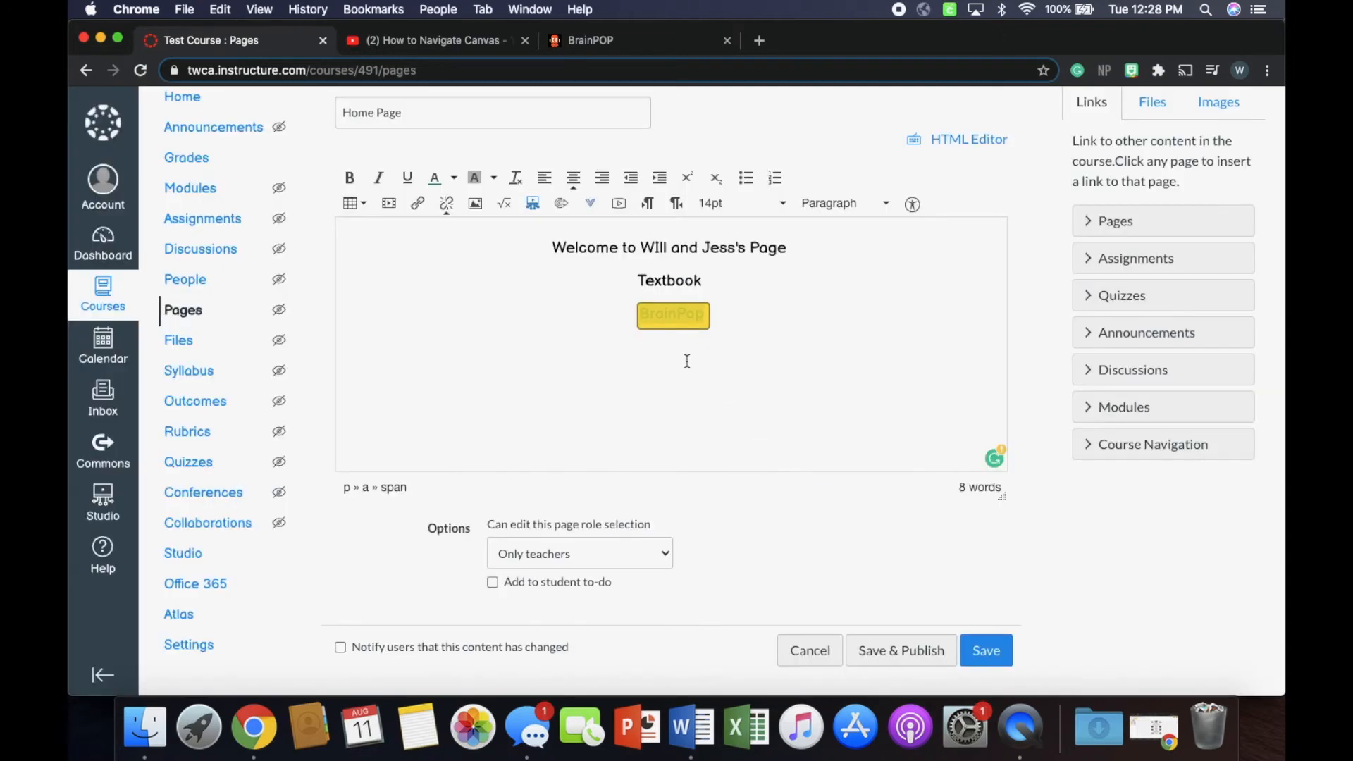
click(655, 356)
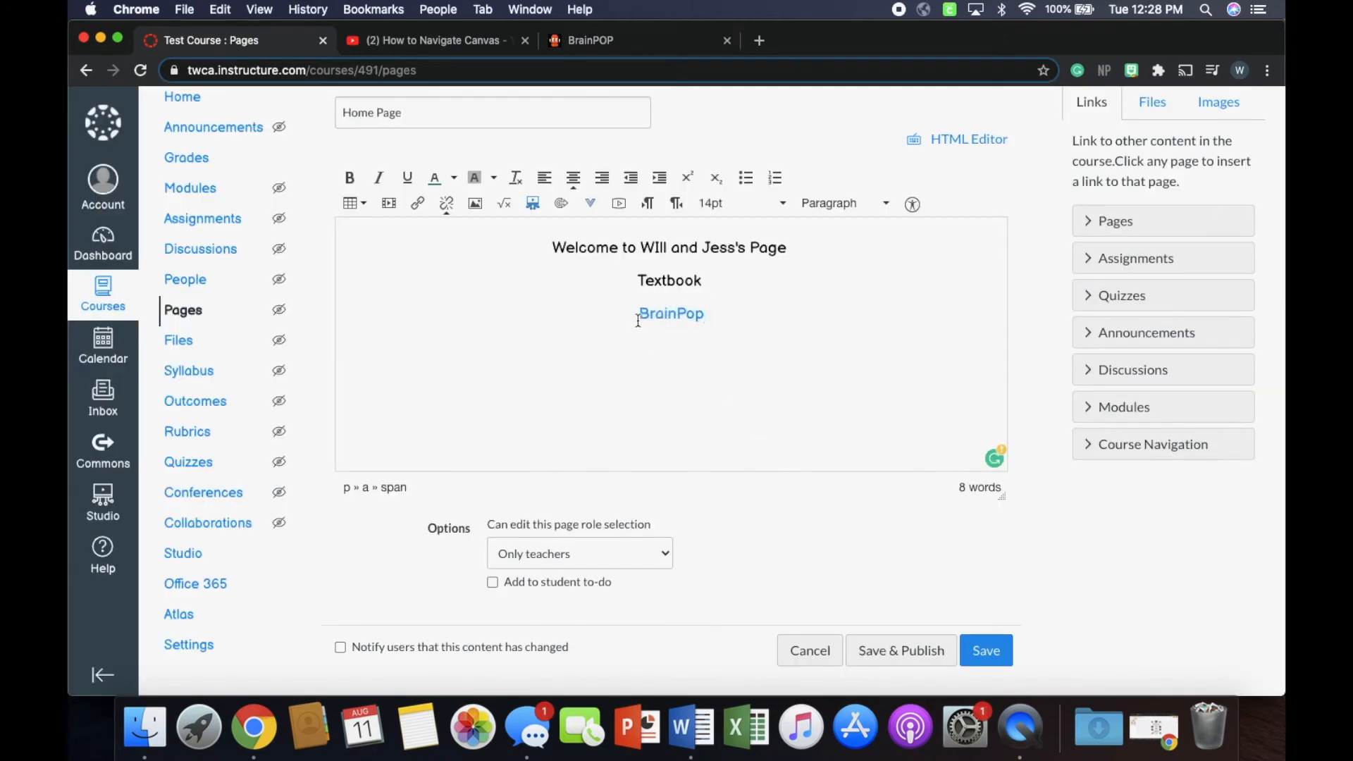
double_click(723, 311)
click(732, 362)
Step: Start a website link on the Textbook text and open a new browser tab for finding its address
drag(640, 280, 707, 286)
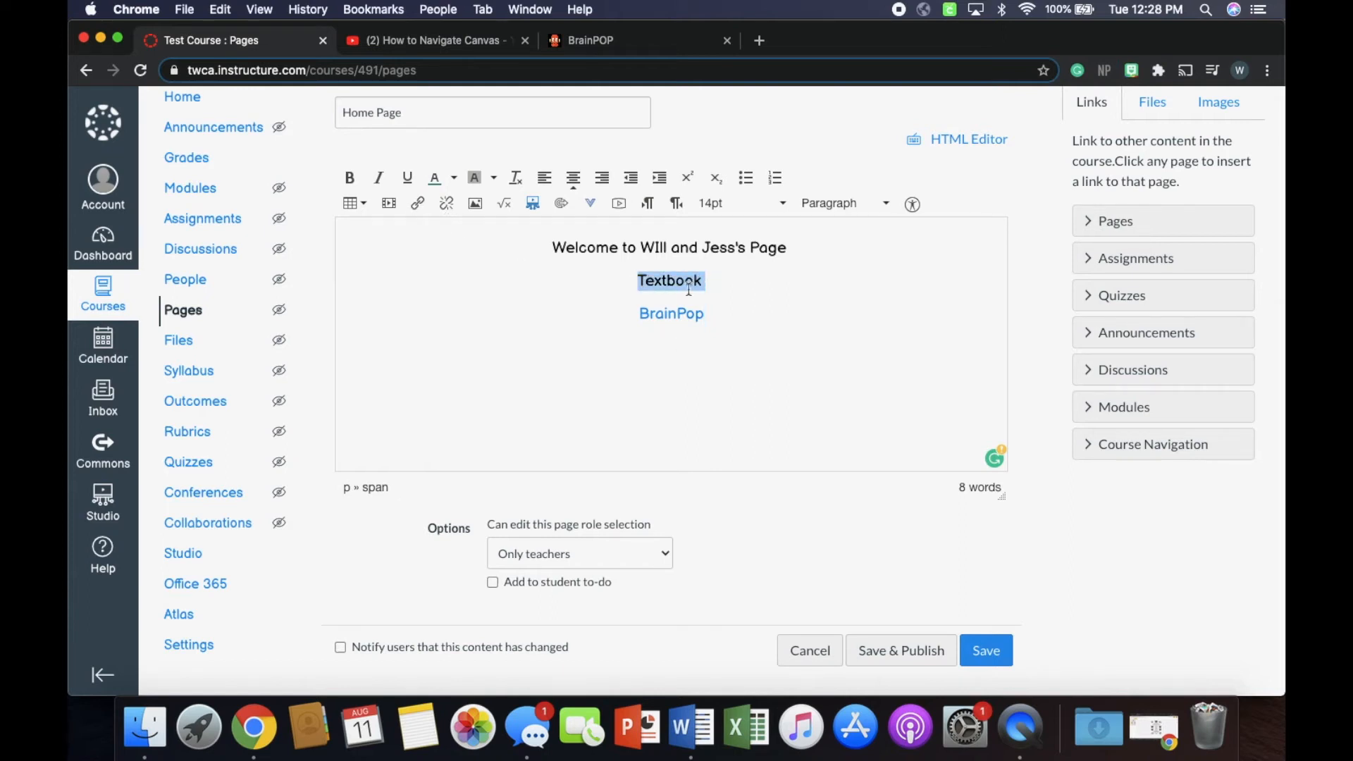
click(418, 206)
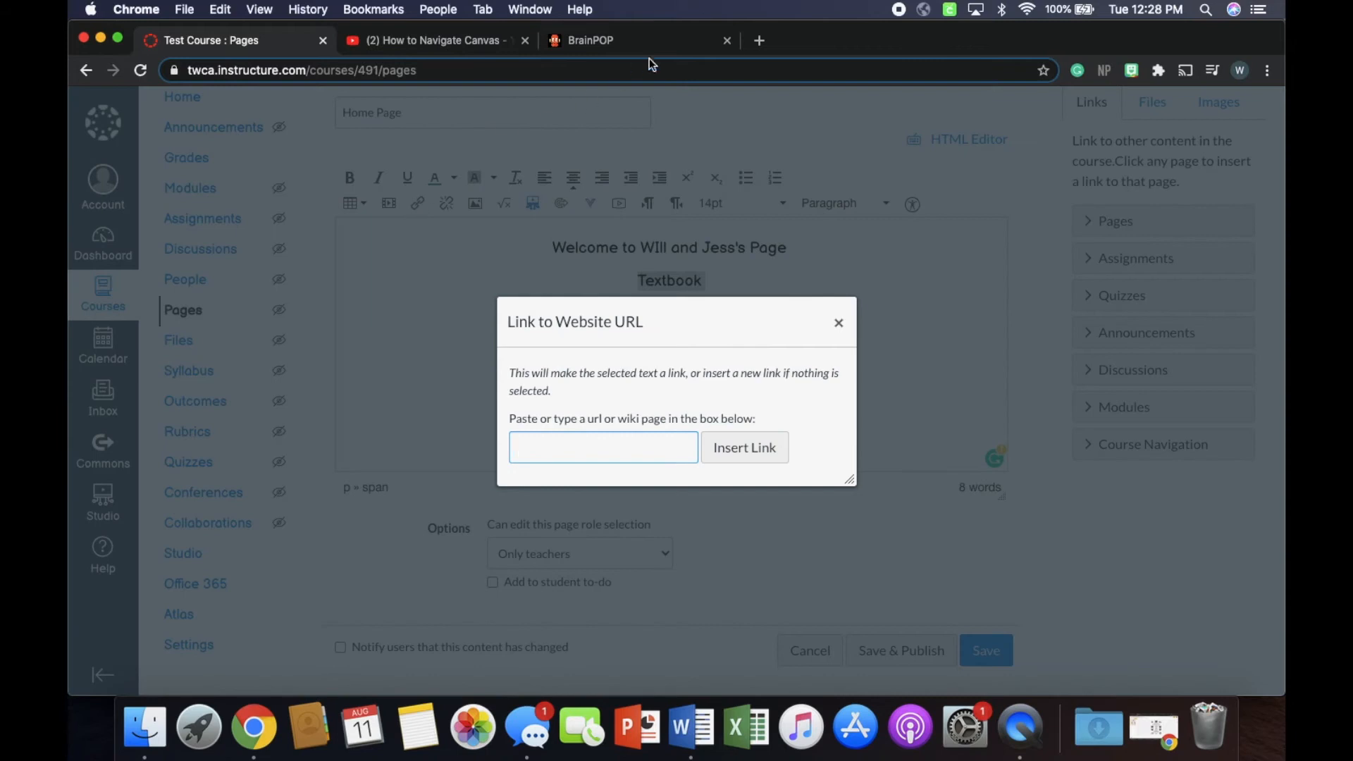
click(761, 42)
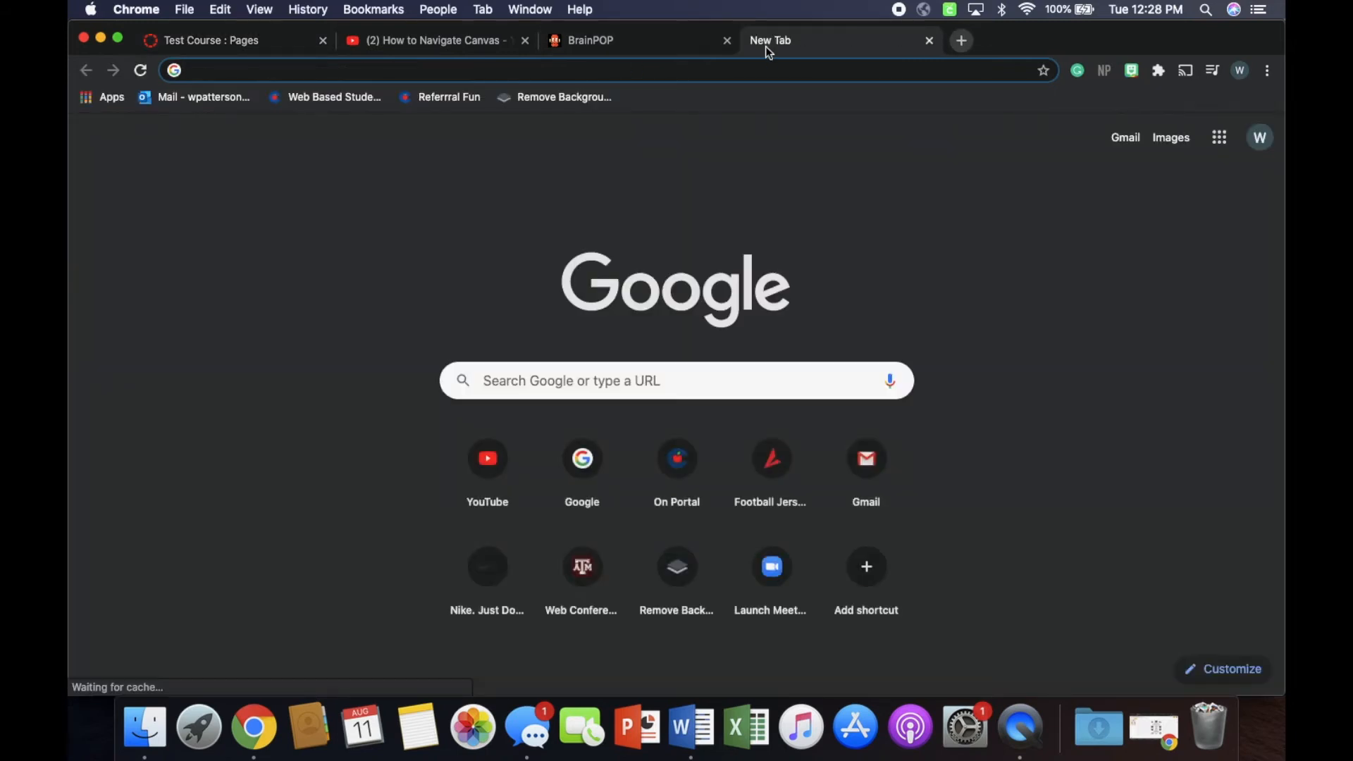
Step: Search Google for "textbook online" and open the Textbooks.com website from the results
text(Text)
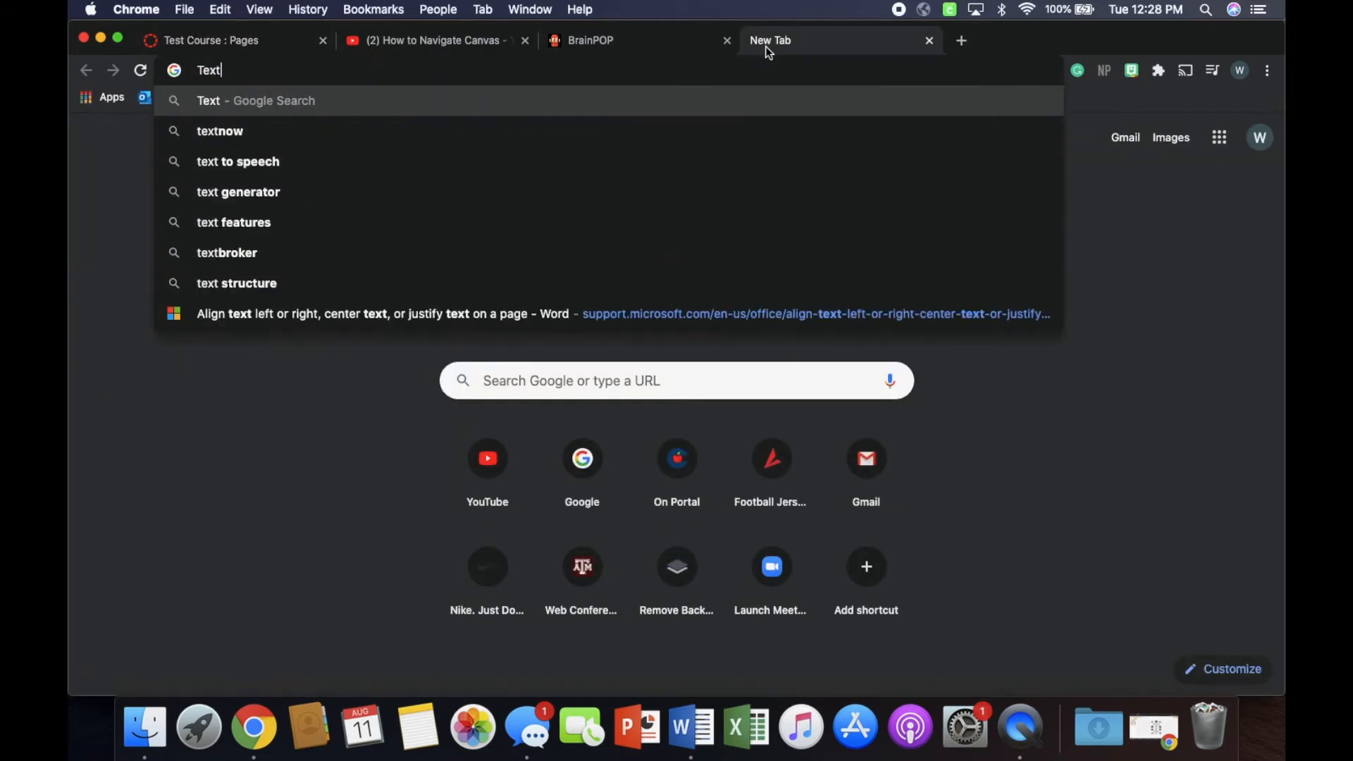
text(book on)
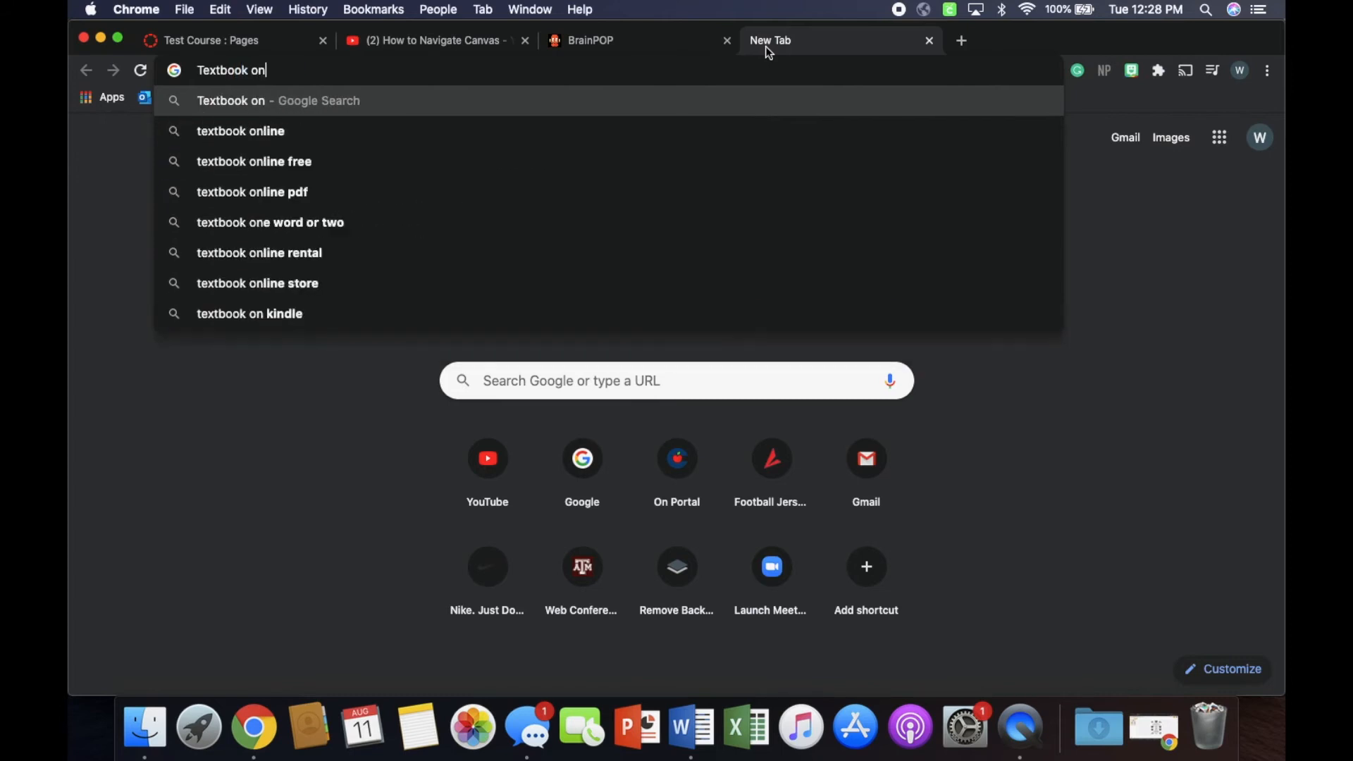
click(520, 124)
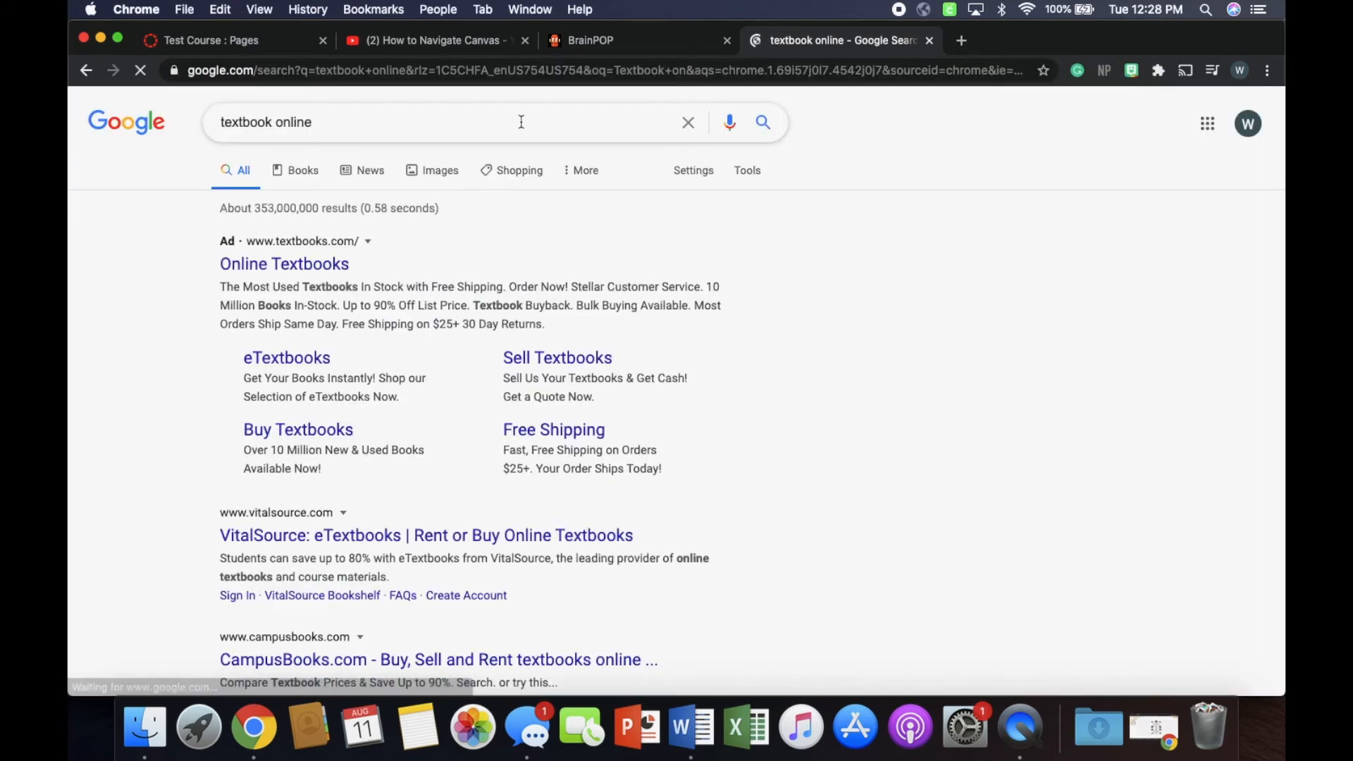
click(321, 268)
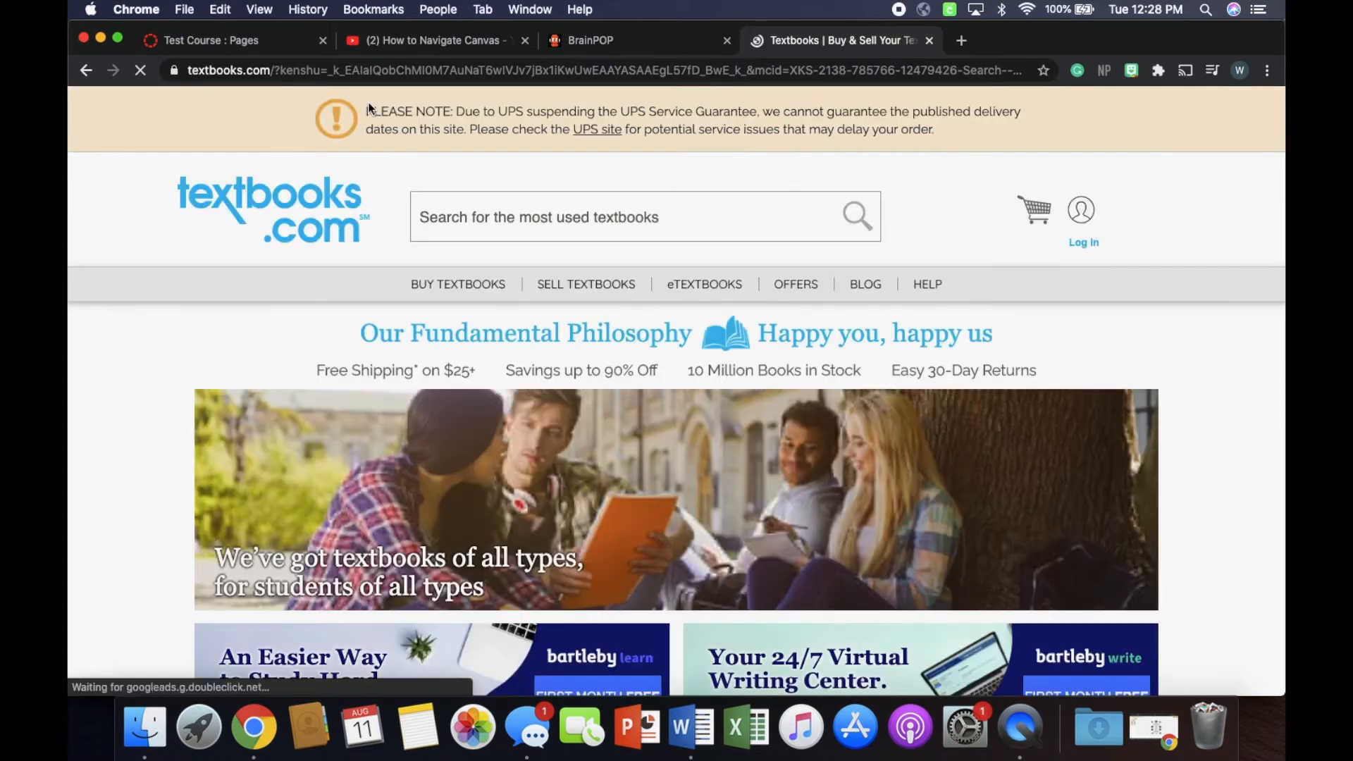
Step: Copy the Textbooks.com page address and insert it as the website link on the Textbook text in Canvas
click(357, 69)
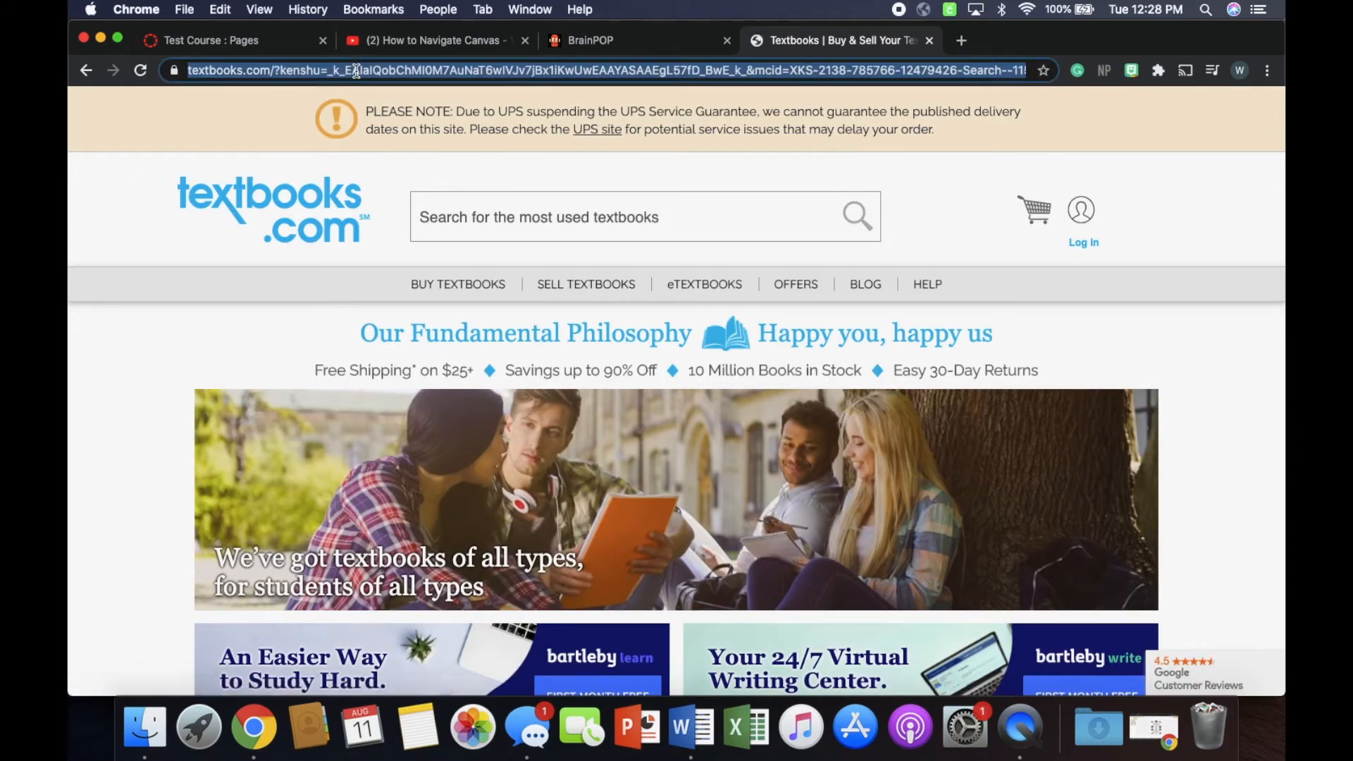
right_click(355, 70)
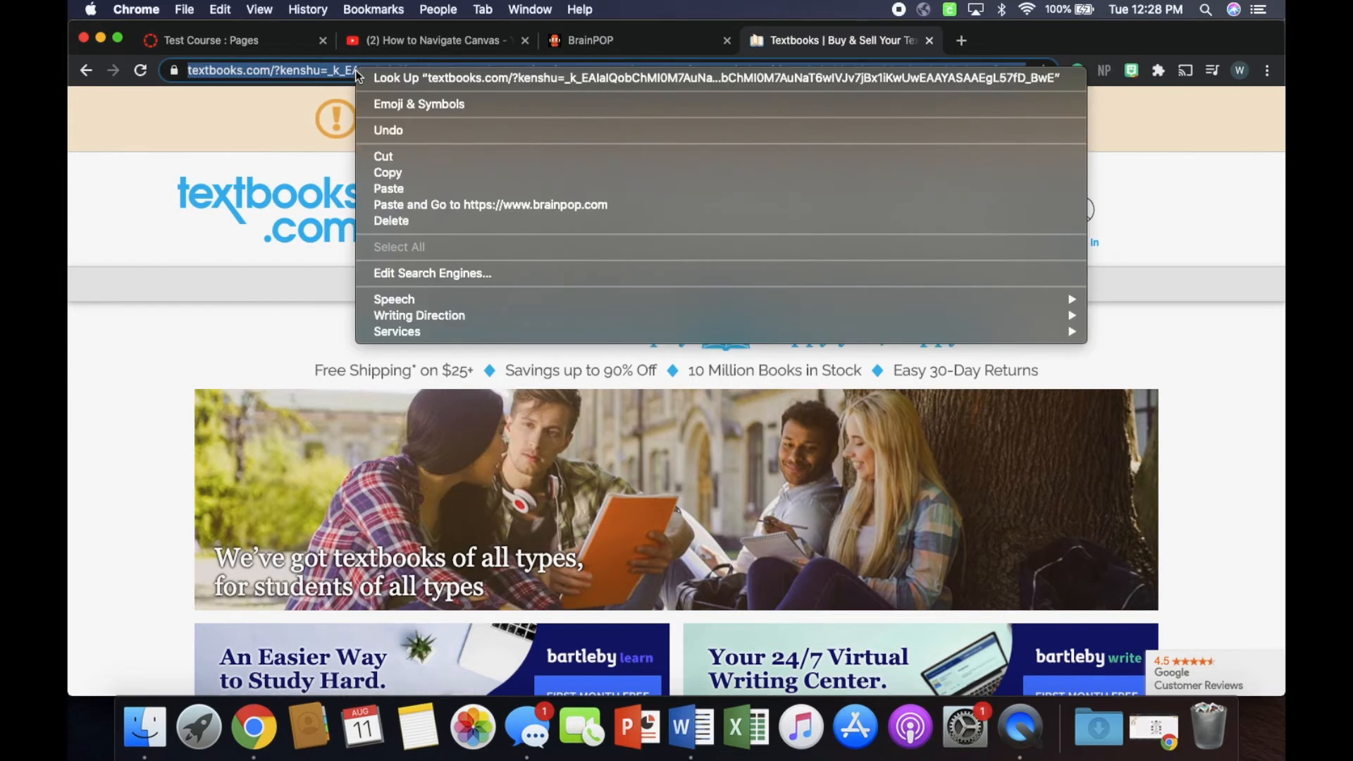
click(418, 166)
click(281, 50)
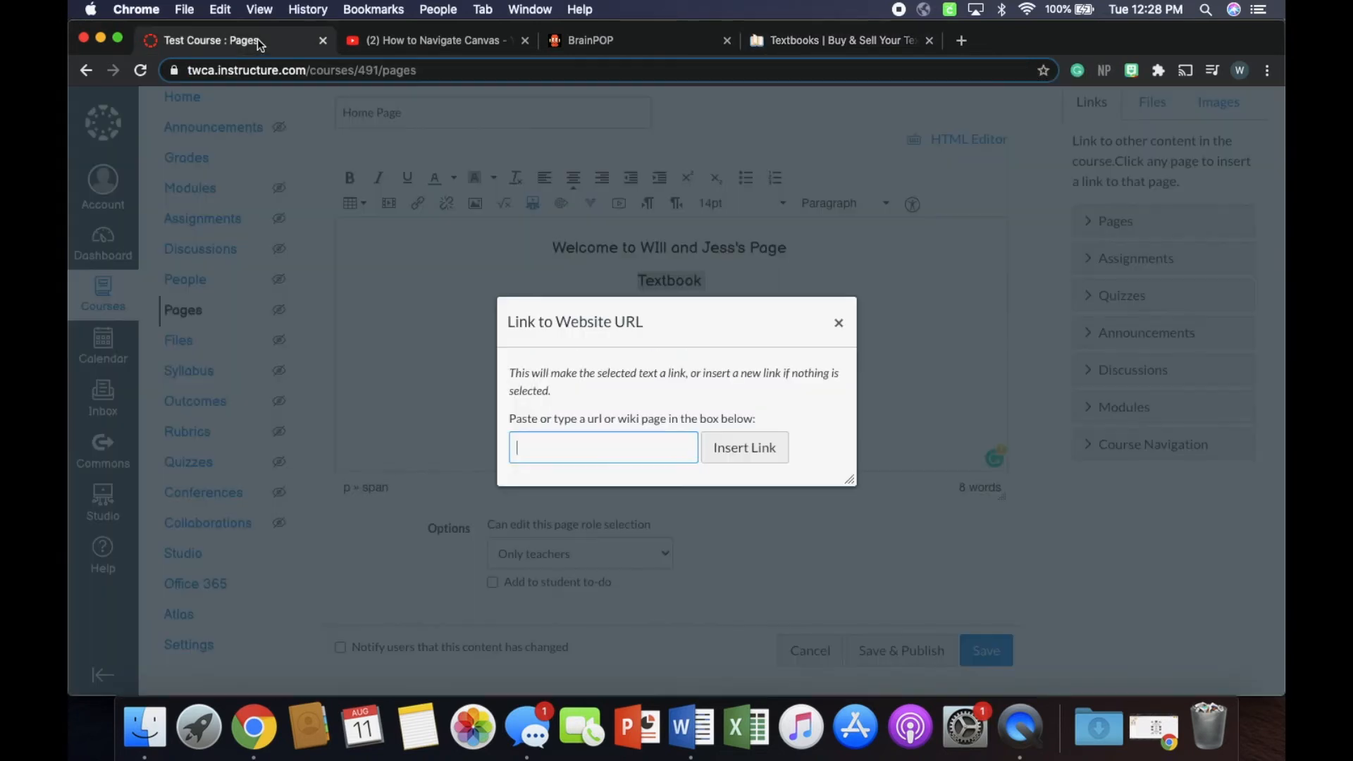
click(558, 443)
right_click(558, 445)
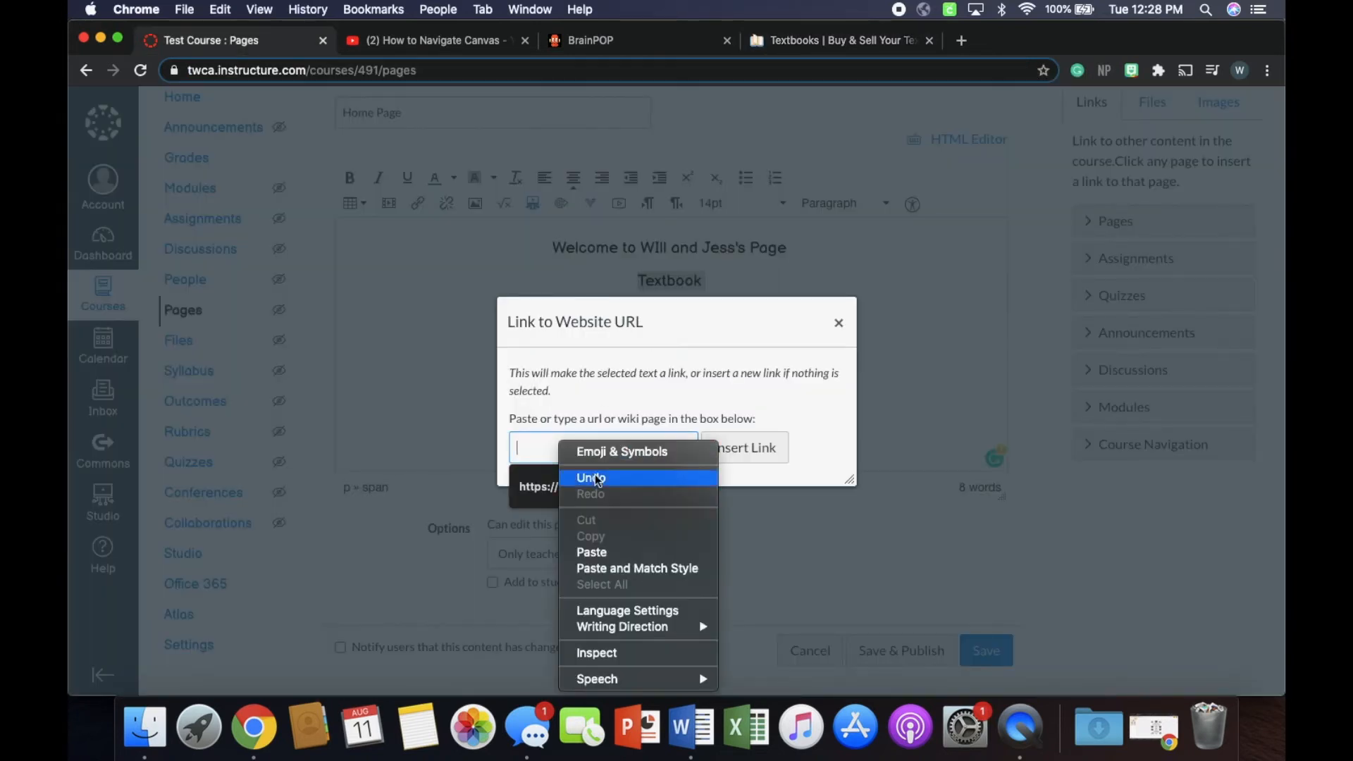
click(612, 550)
click(758, 456)
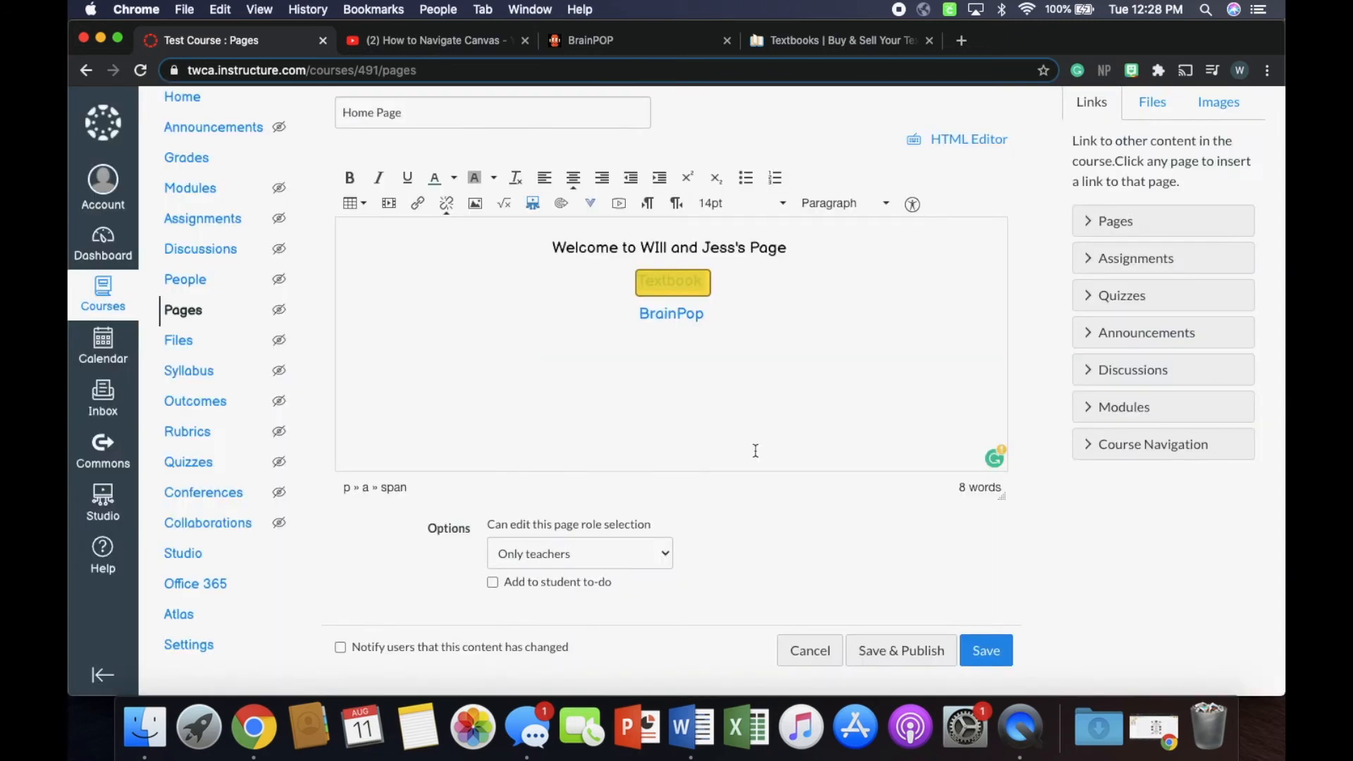
Step: Test the Textbook and BrainPop links by opening each in a new tab, and close both test tabs
double_click(654, 280)
click(739, 311)
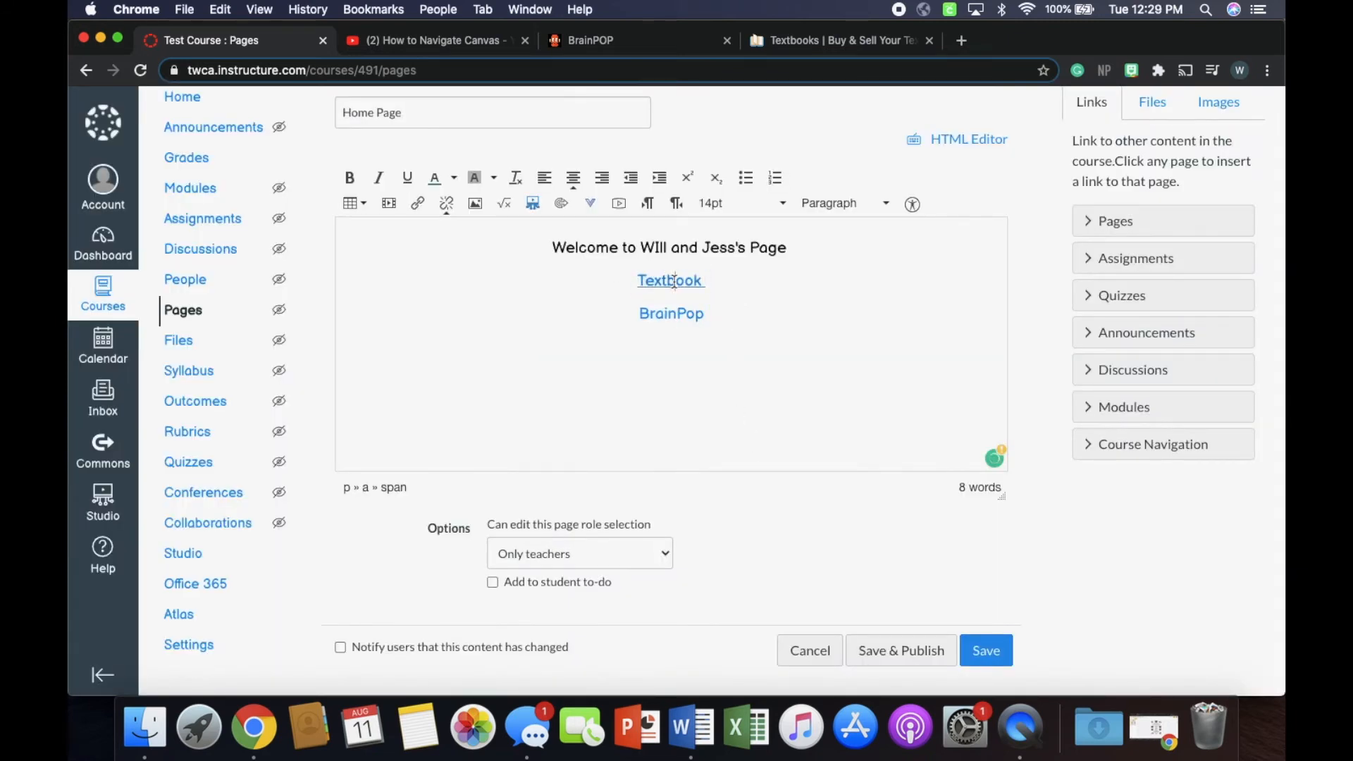
super+click(674, 280)
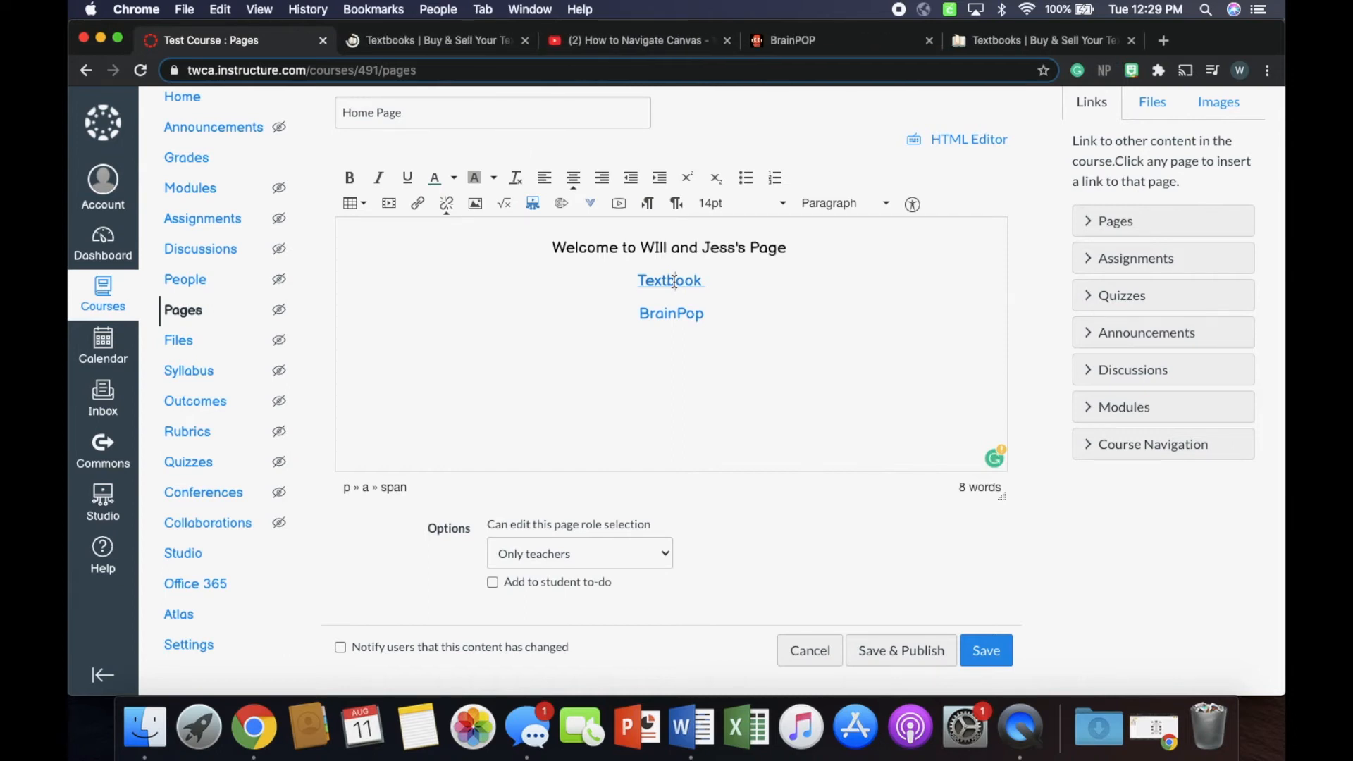
click(421, 40)
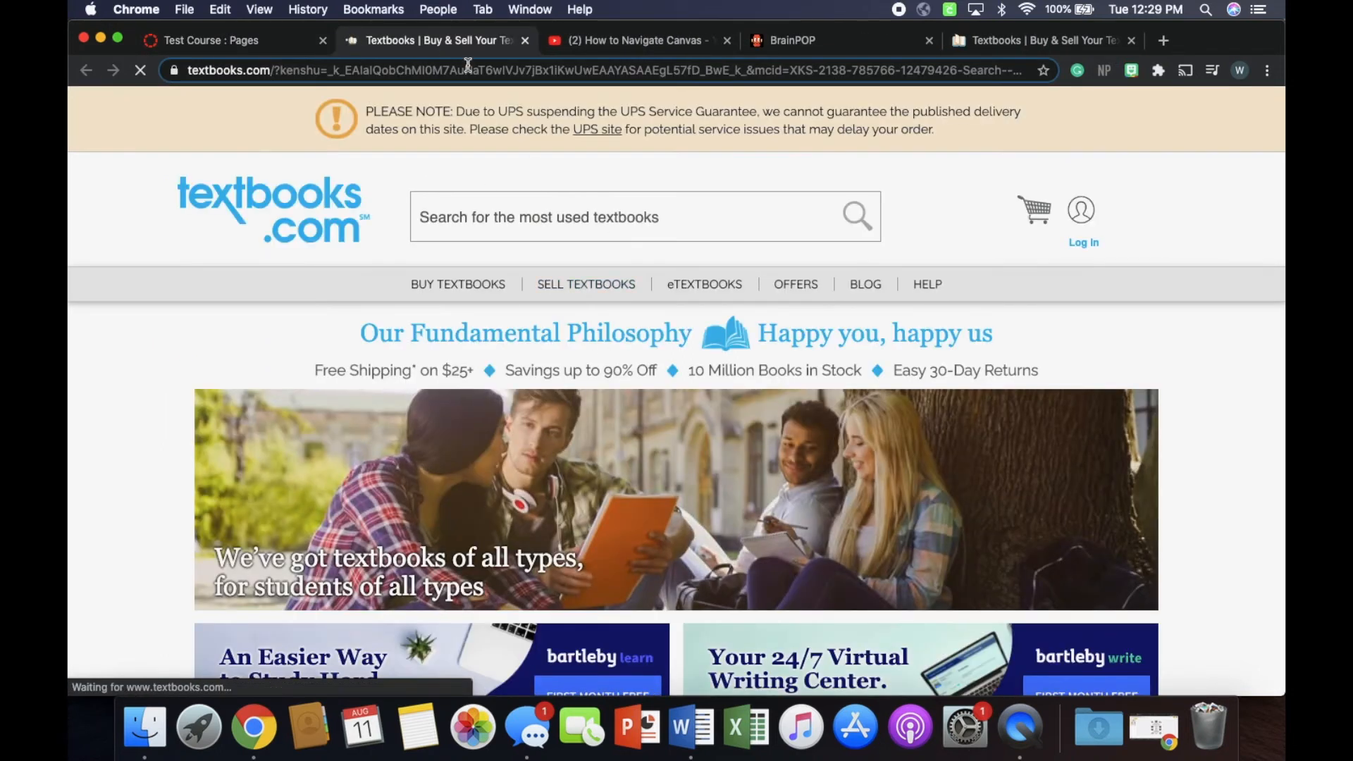
click(240, 38)
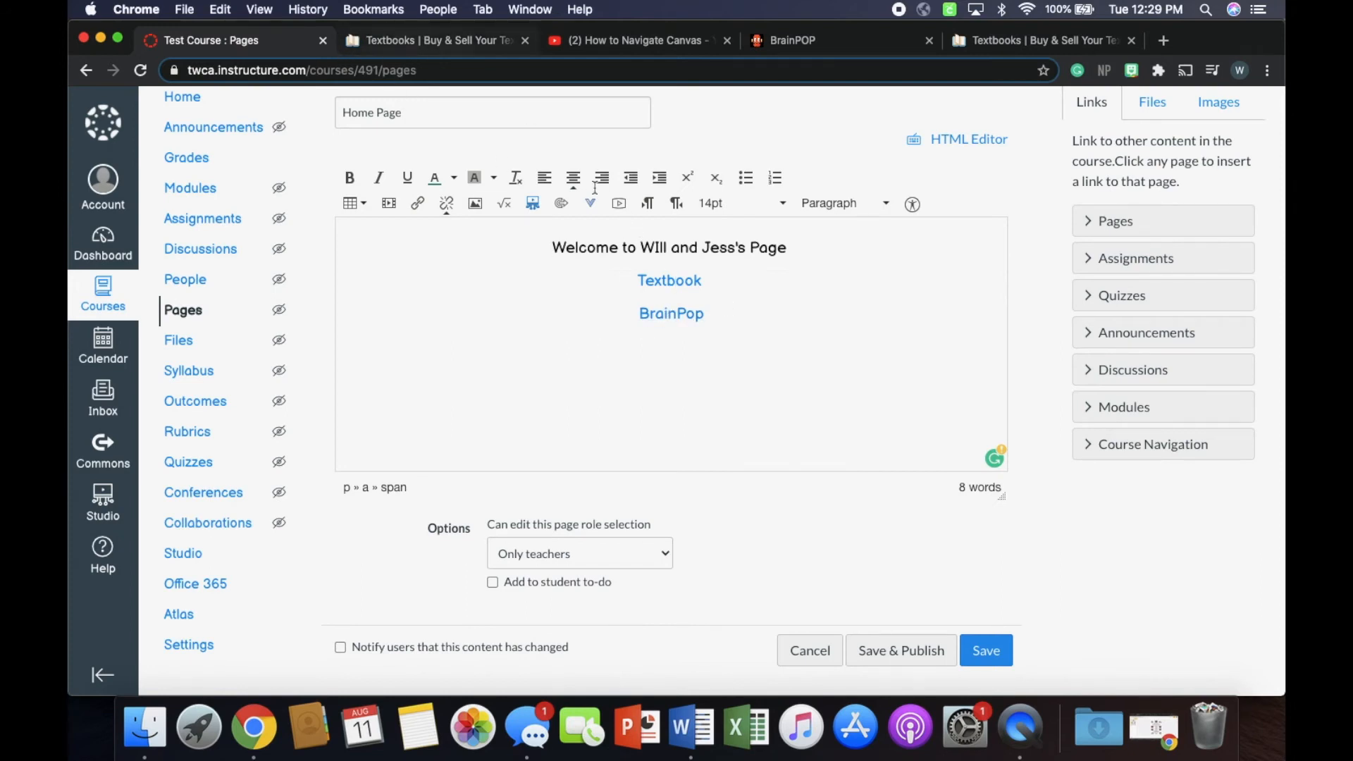
super+click(671, 313)
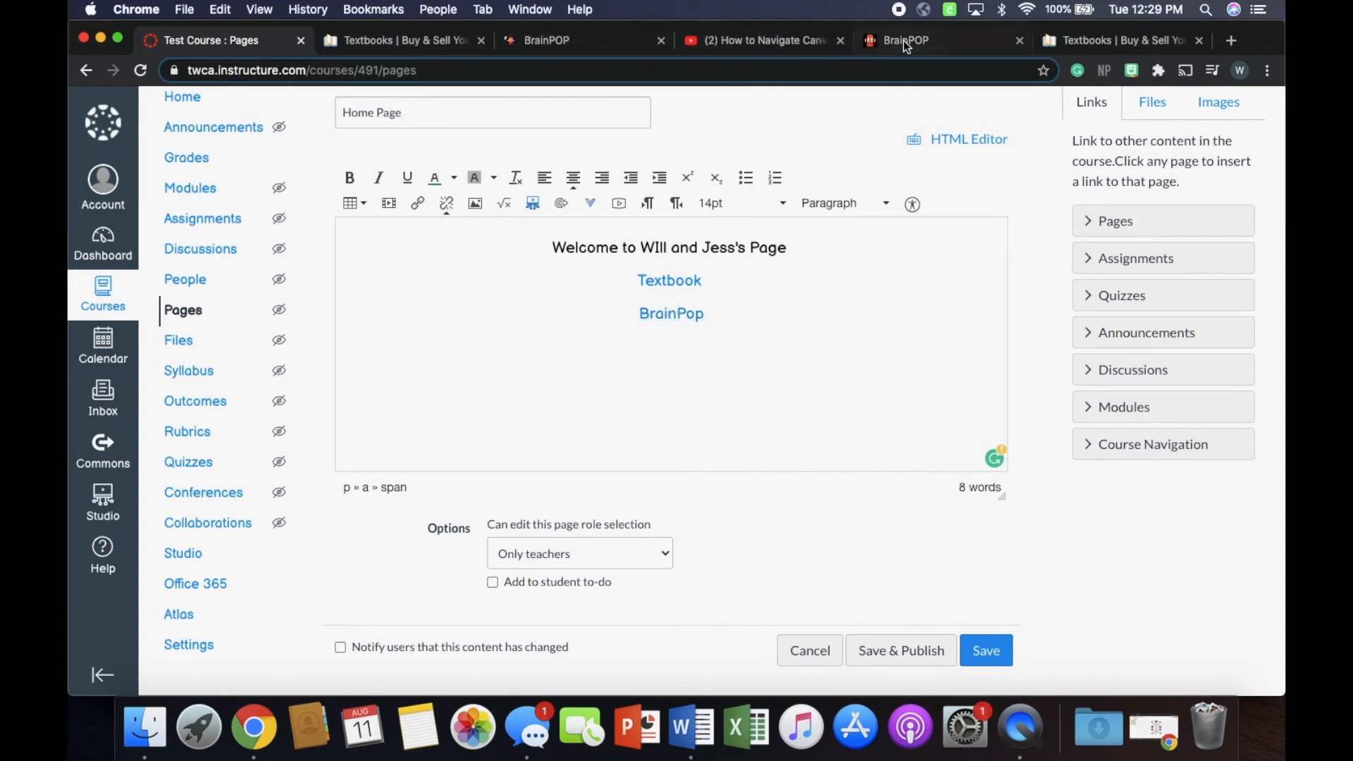
click(662, 41)
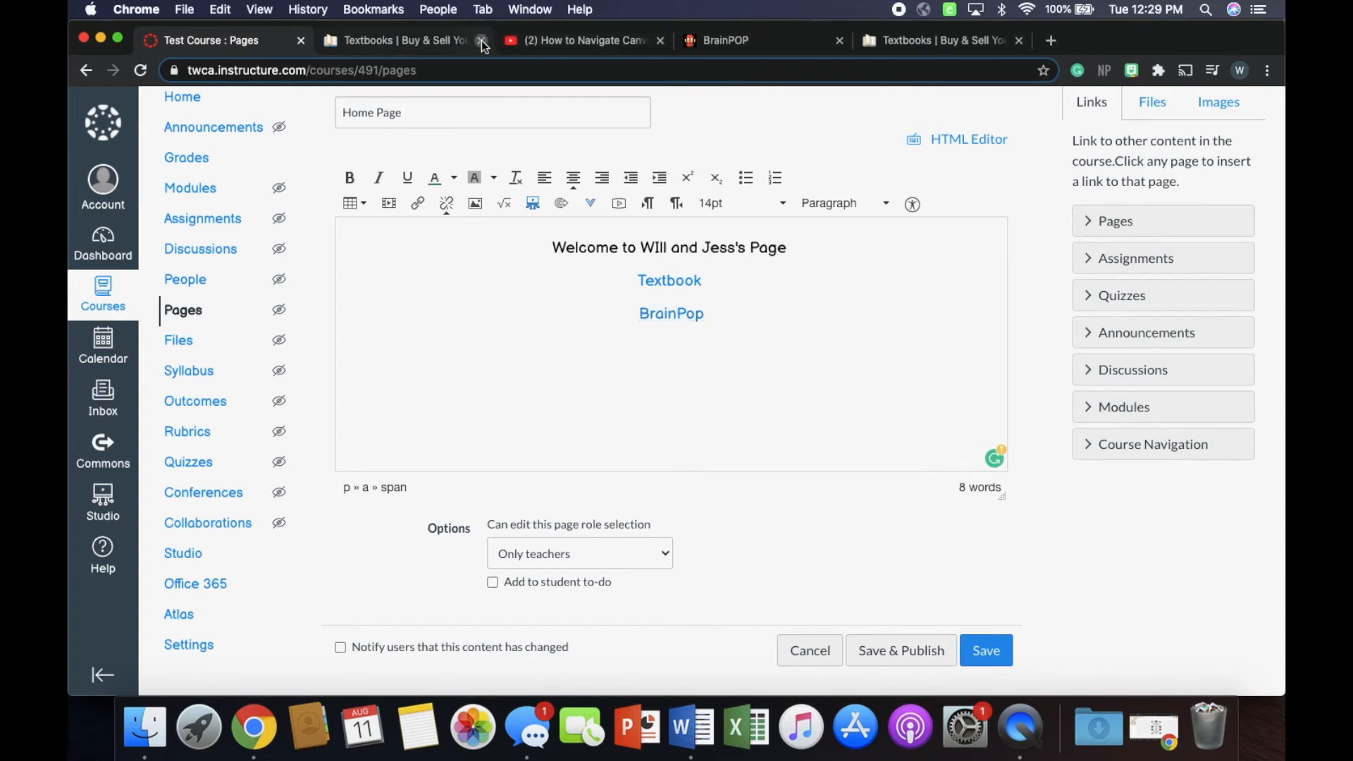
click(480, 40)
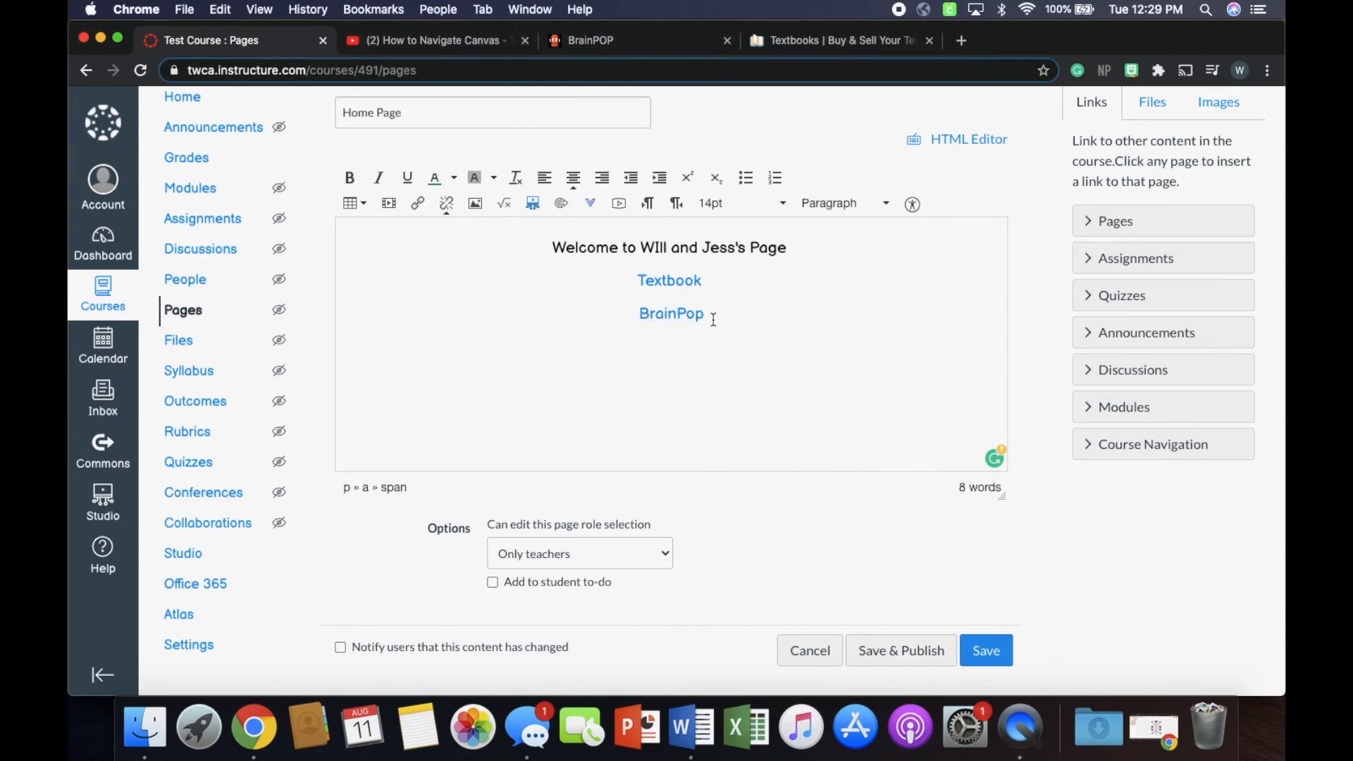
Step: Remove the website links from the Textbook and BrainPop text and place the insertion point two lines below them
drag(726, 317, 630, 286)
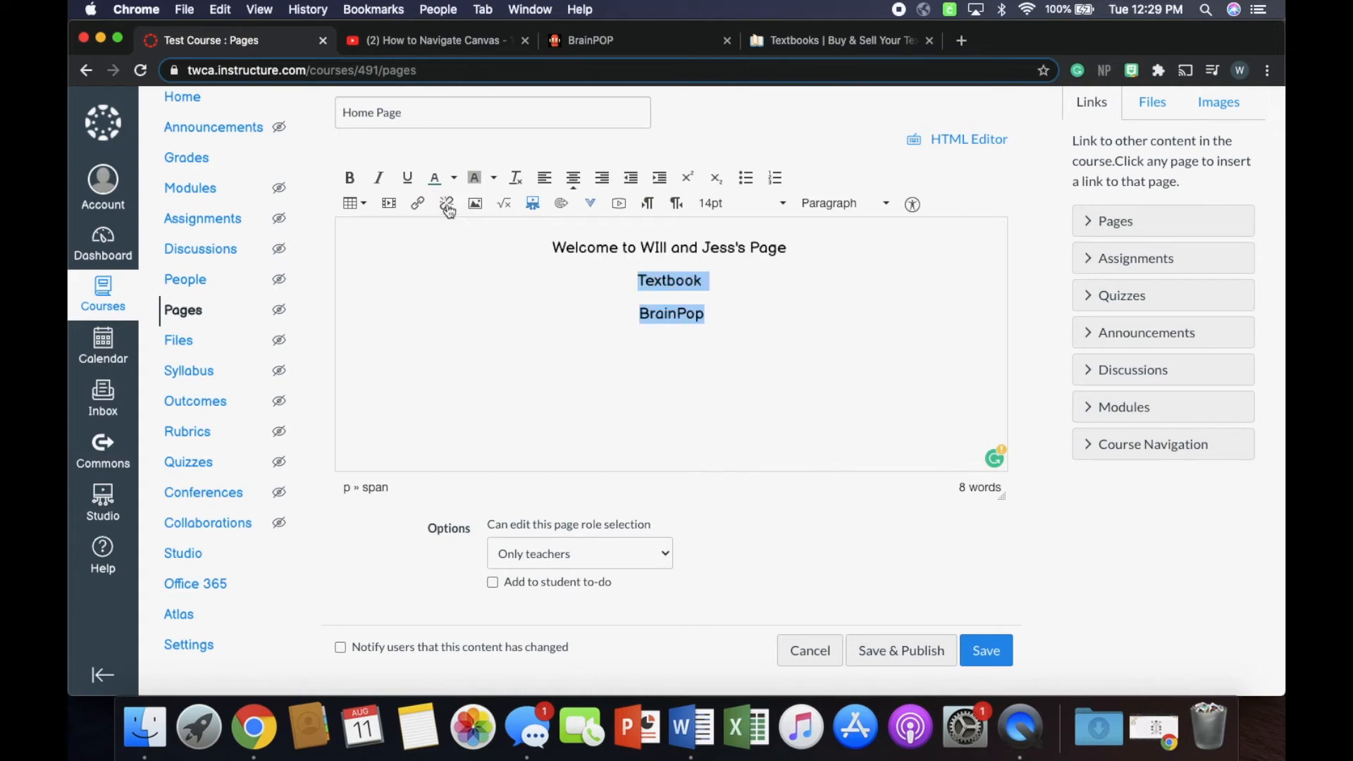
click(446, 205)
drag(704, 314, 596, 310)
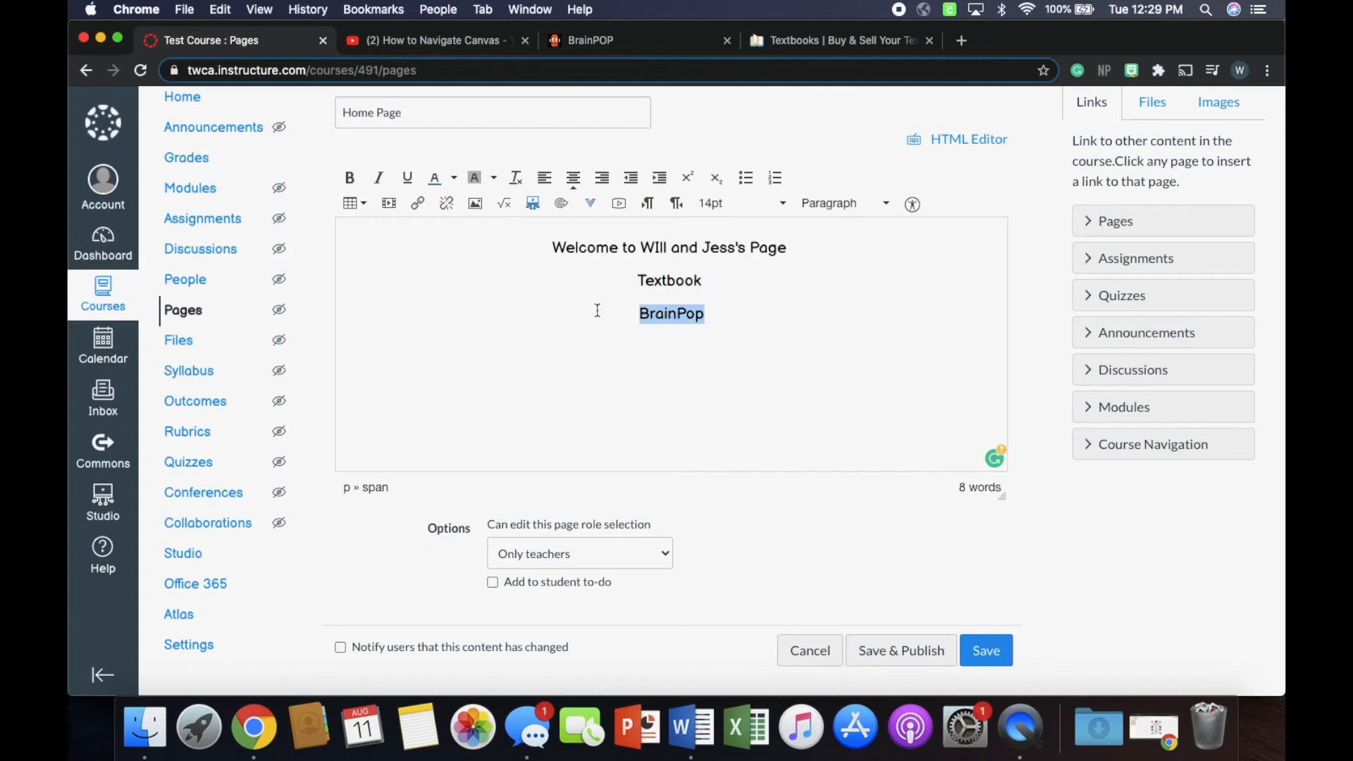
click(701, 321)
double_click(673, 318)
click(733, 343)
drag(707, 280, 626, 279)
click(765, 329)
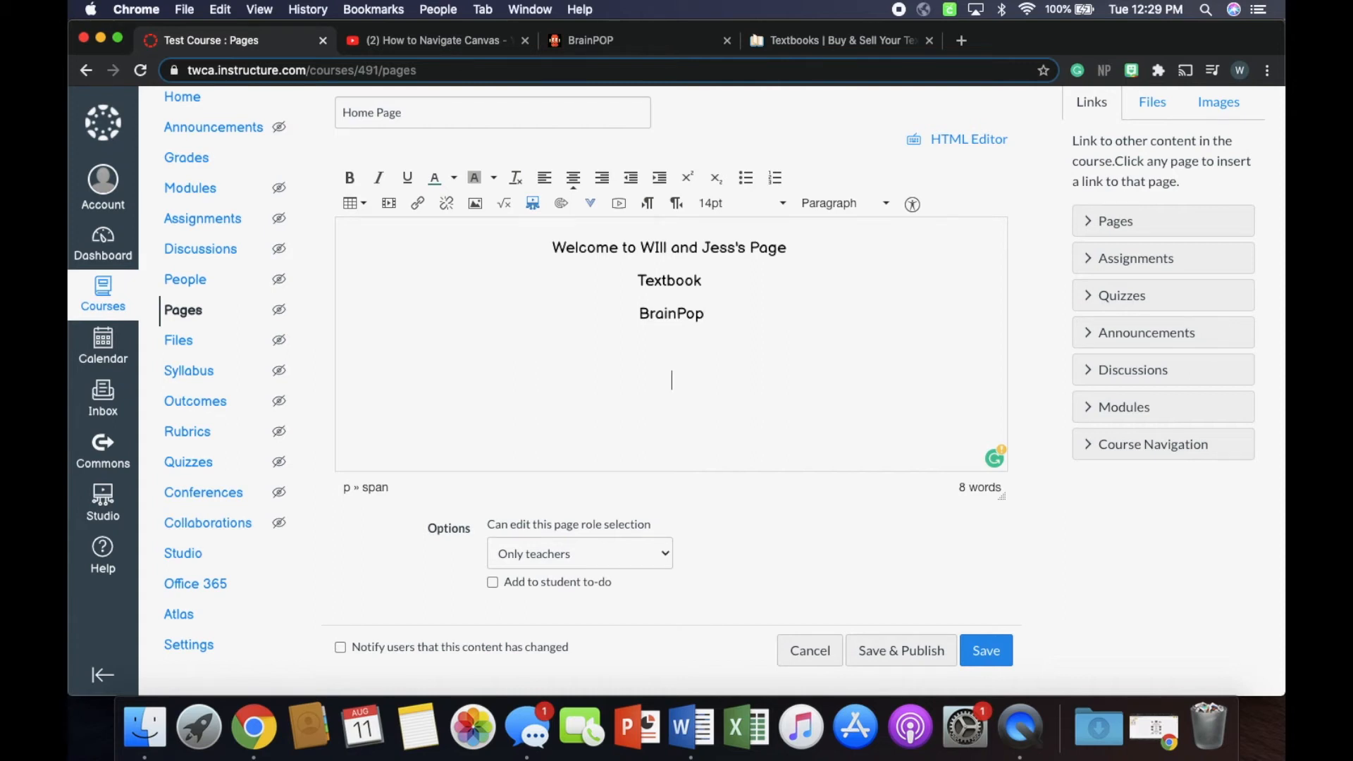
Step: Start inserting an image from Canvas and browse the images stored in My files
click(475, 203)
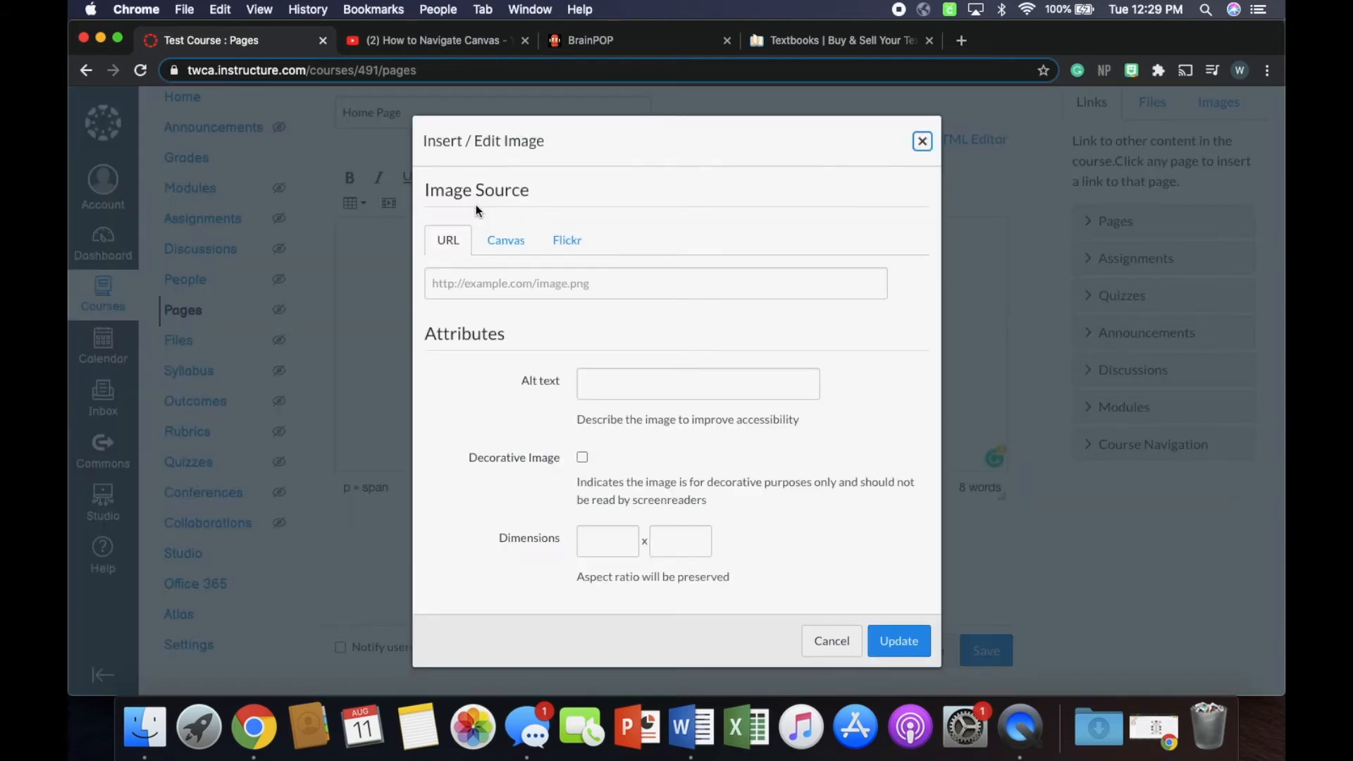
click(922, 142)
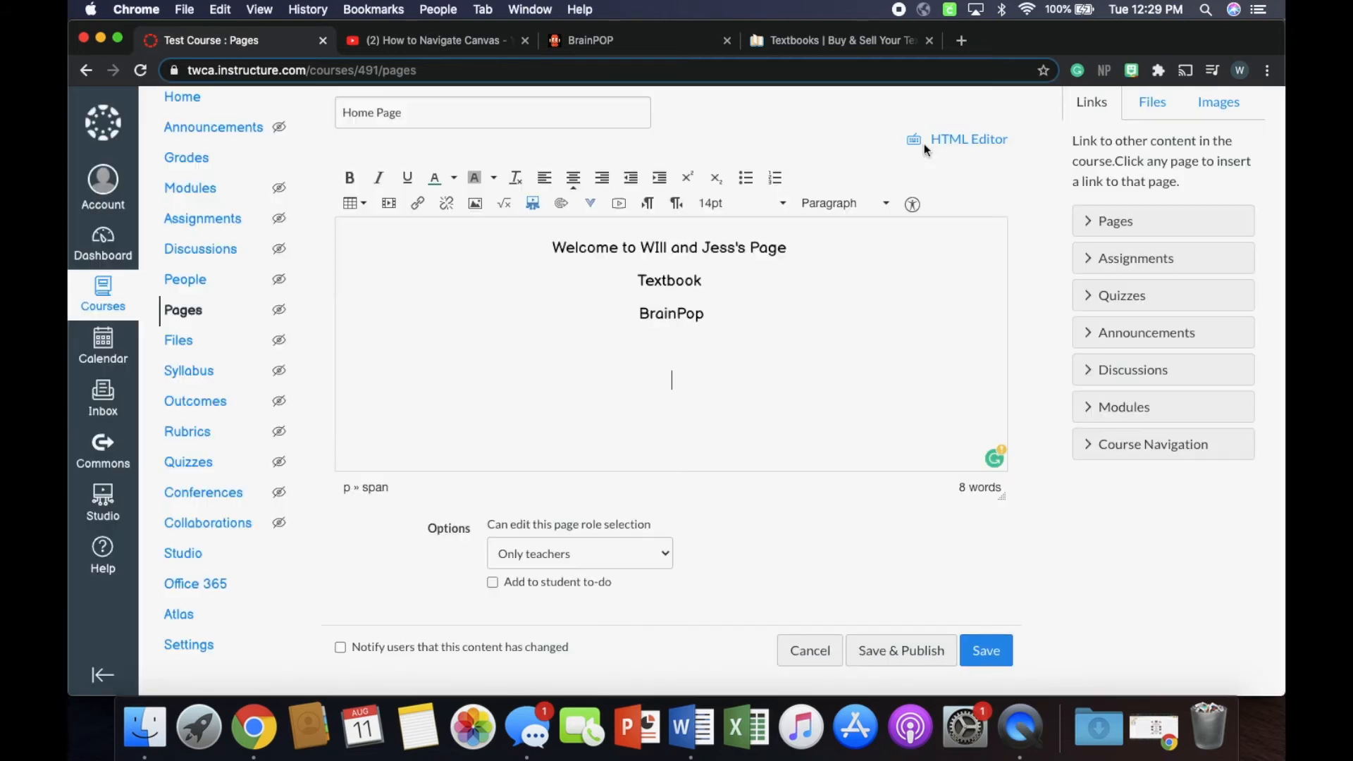
click(476, 205)
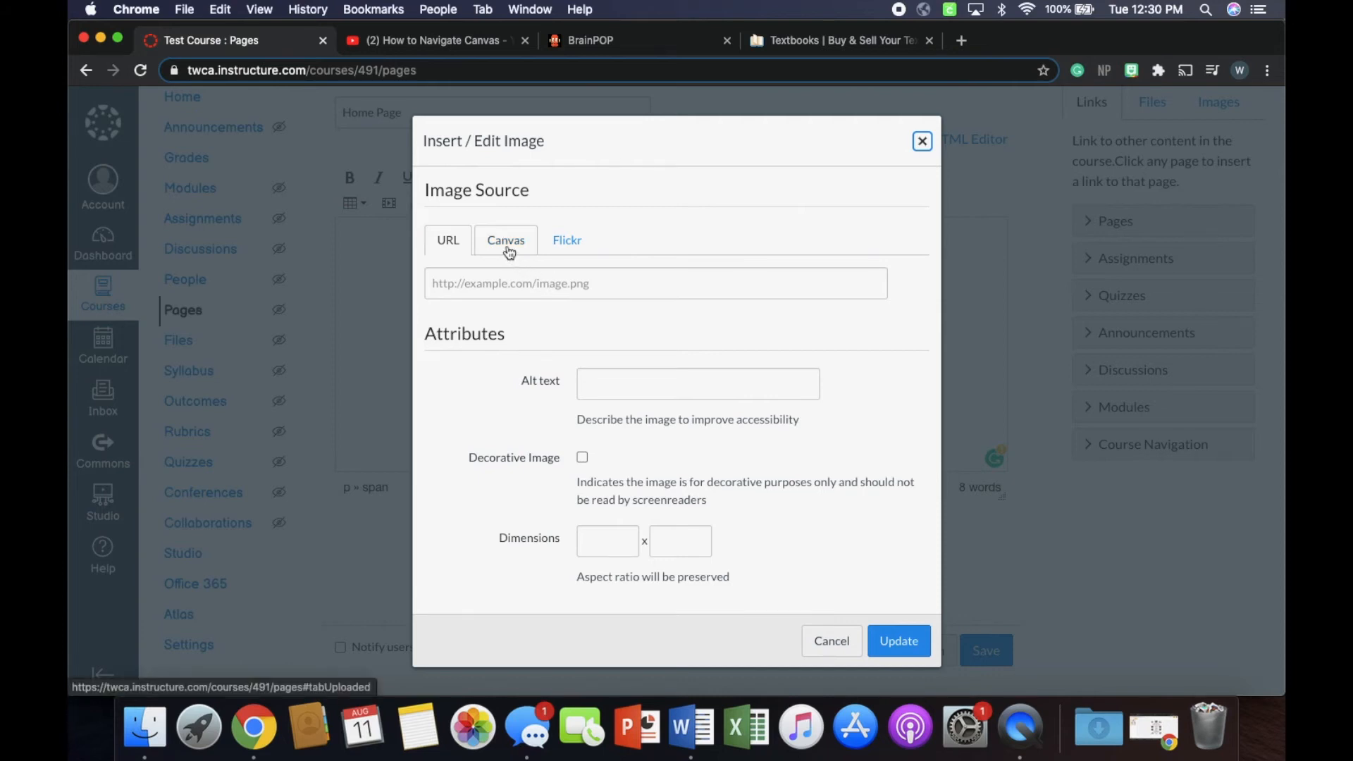
click(508, 243)
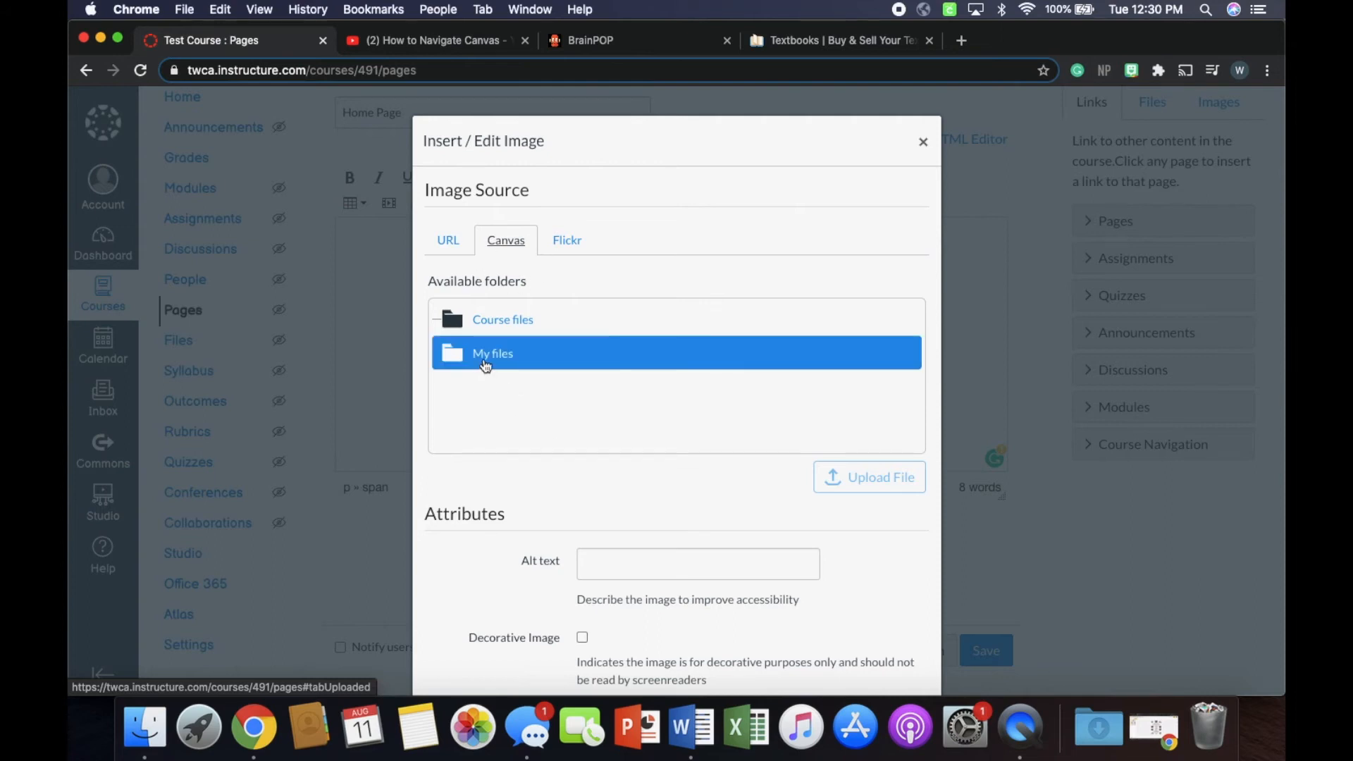
click(485, 366)
scroll(639, 386, down, 2)
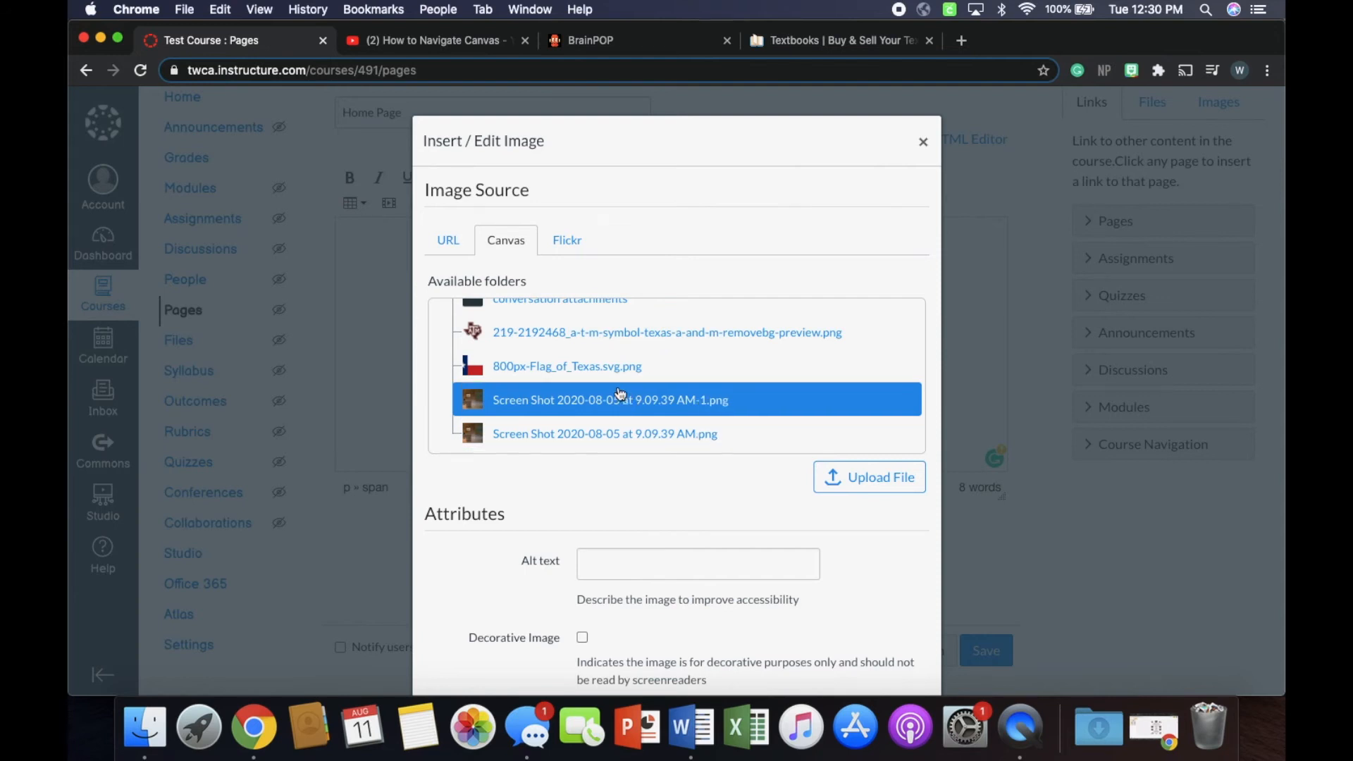
scroll(620, 393, up, 3)
click(867, 486)
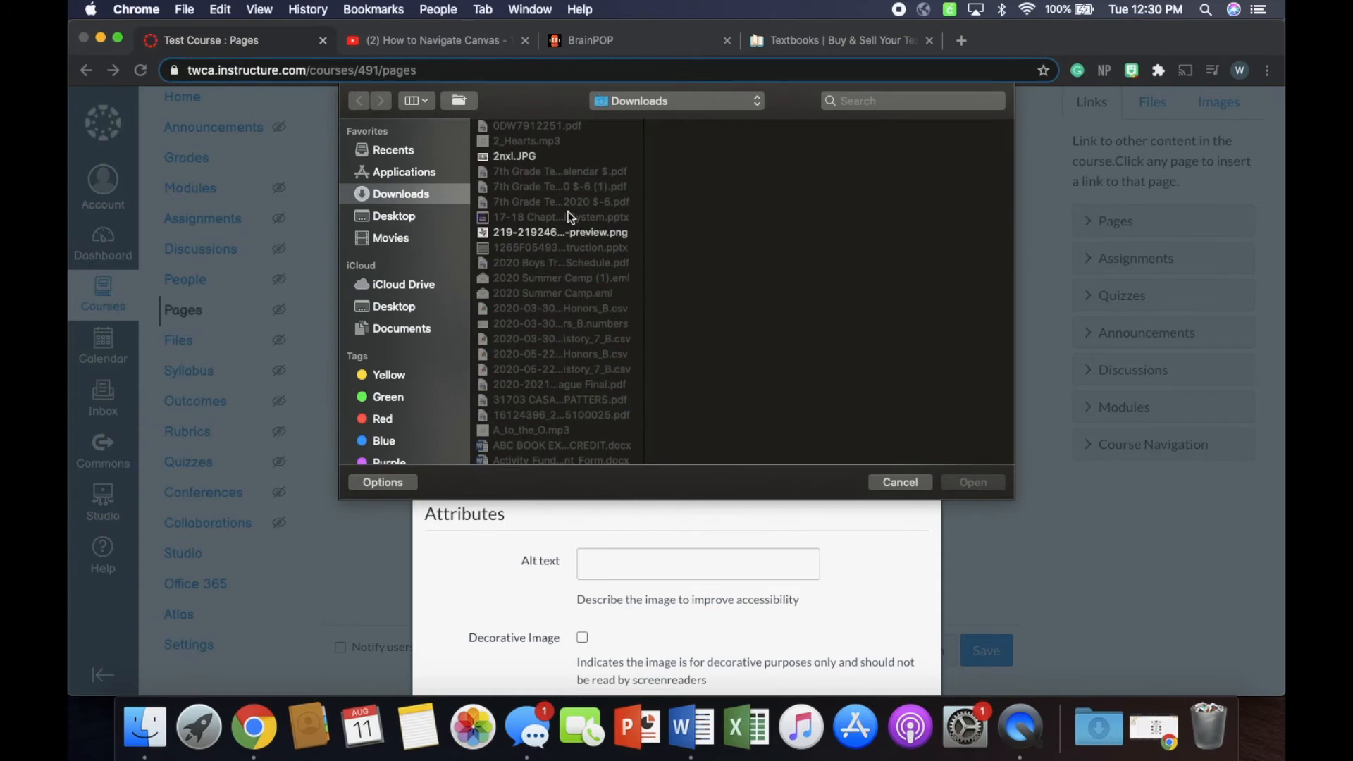
click(565, 234)
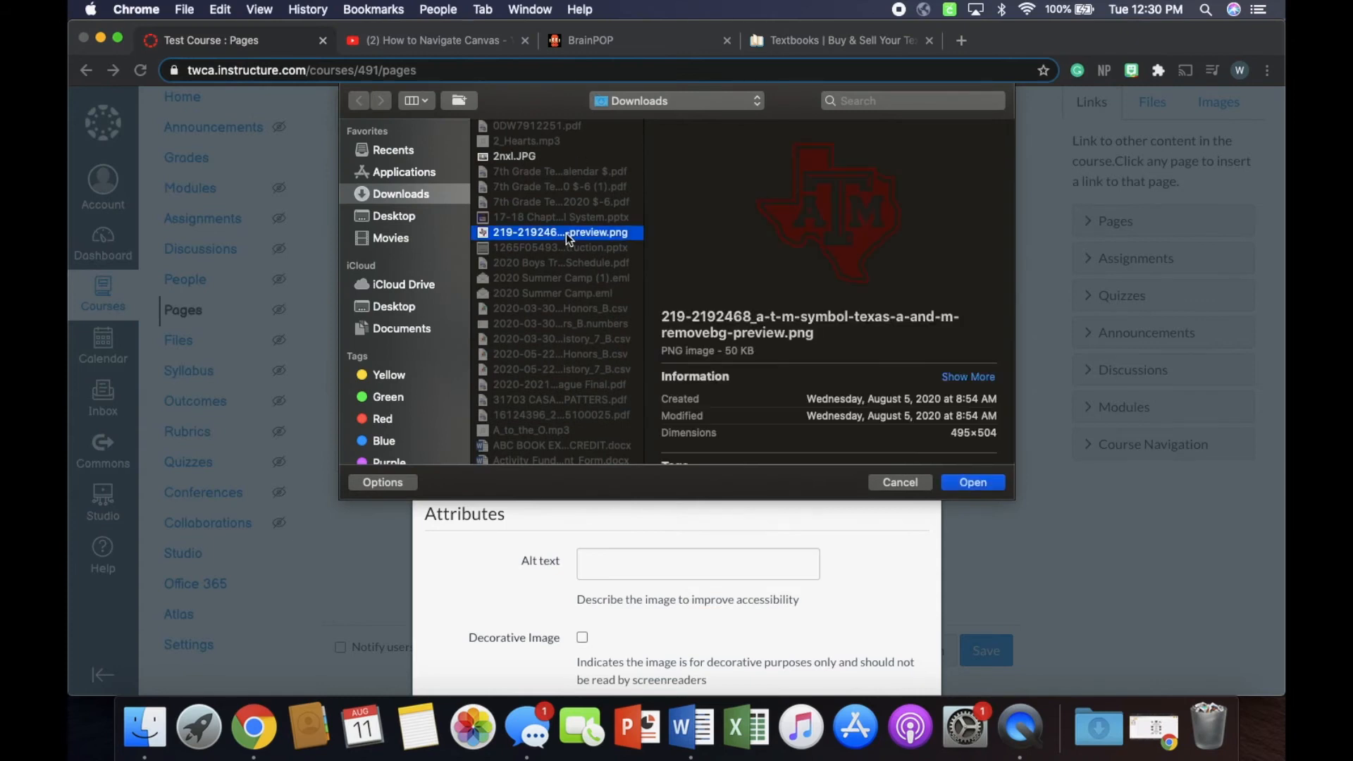
click(972, 483)
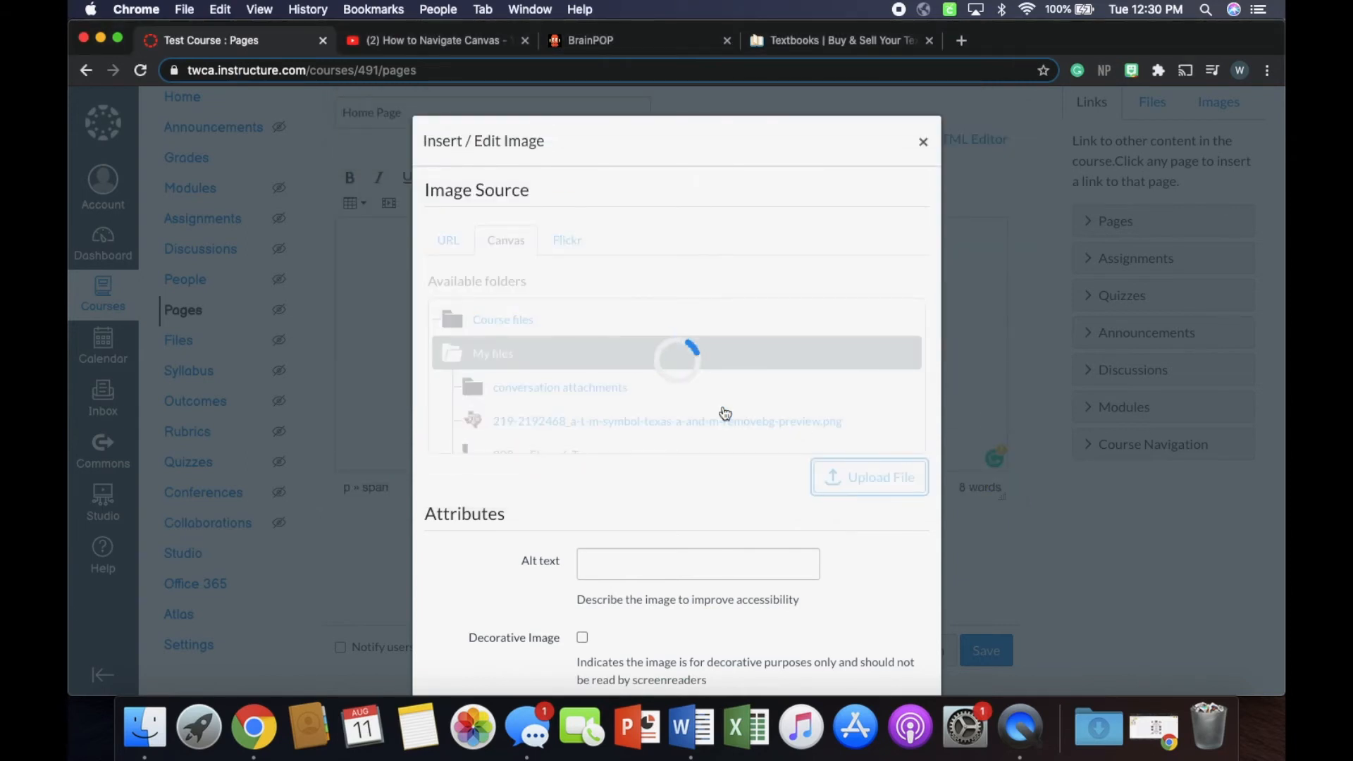
scroll(726, 413, down, 1)
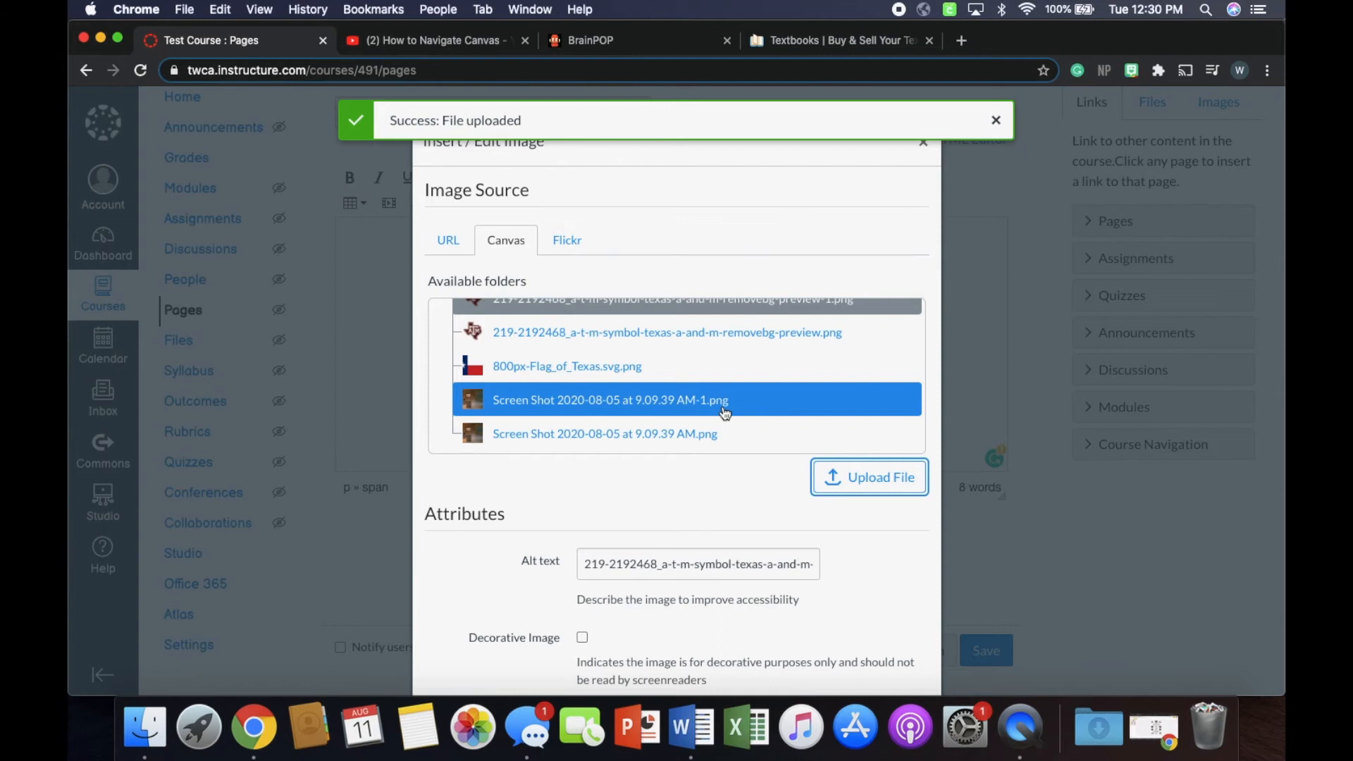
scroll(726, 412, up, 3)
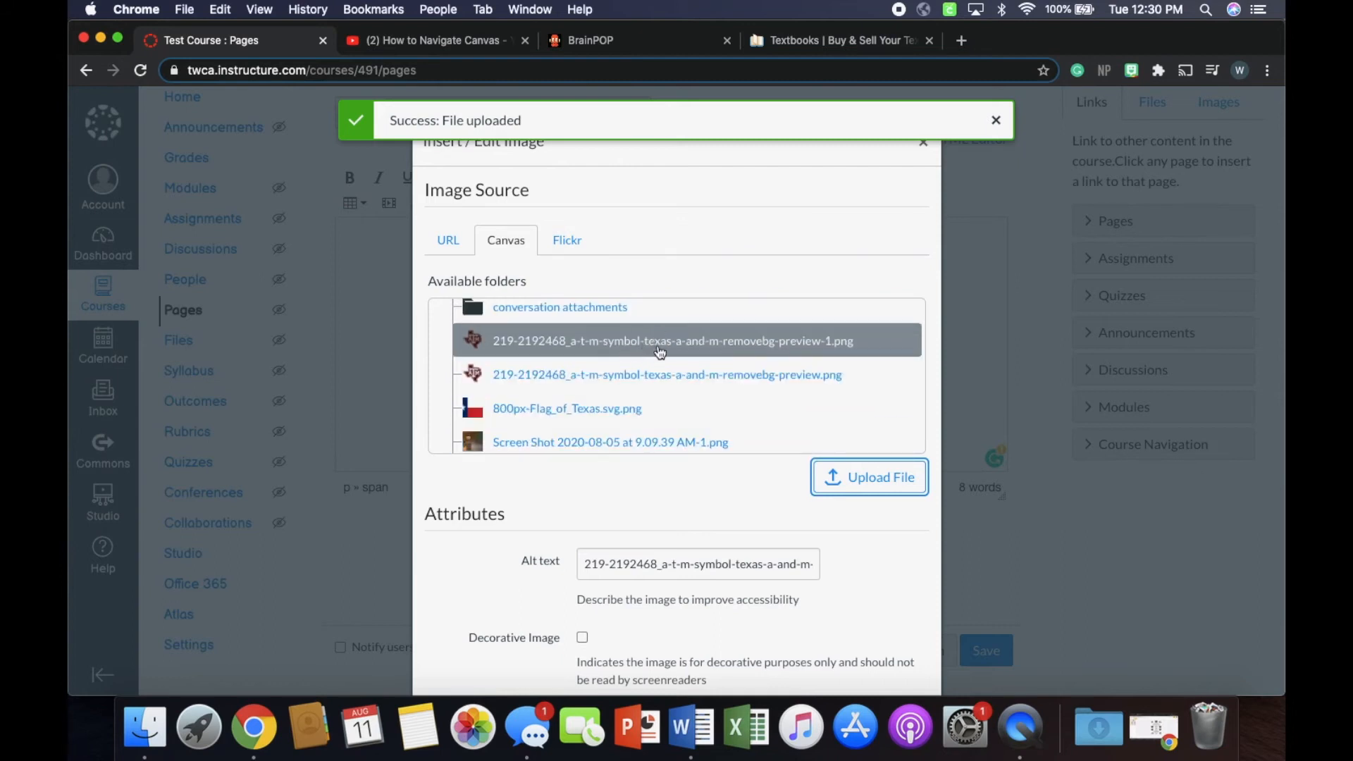
Step: Return to the My files folder among the available image folders and reselect it
scroll(660, 353, up, 5)
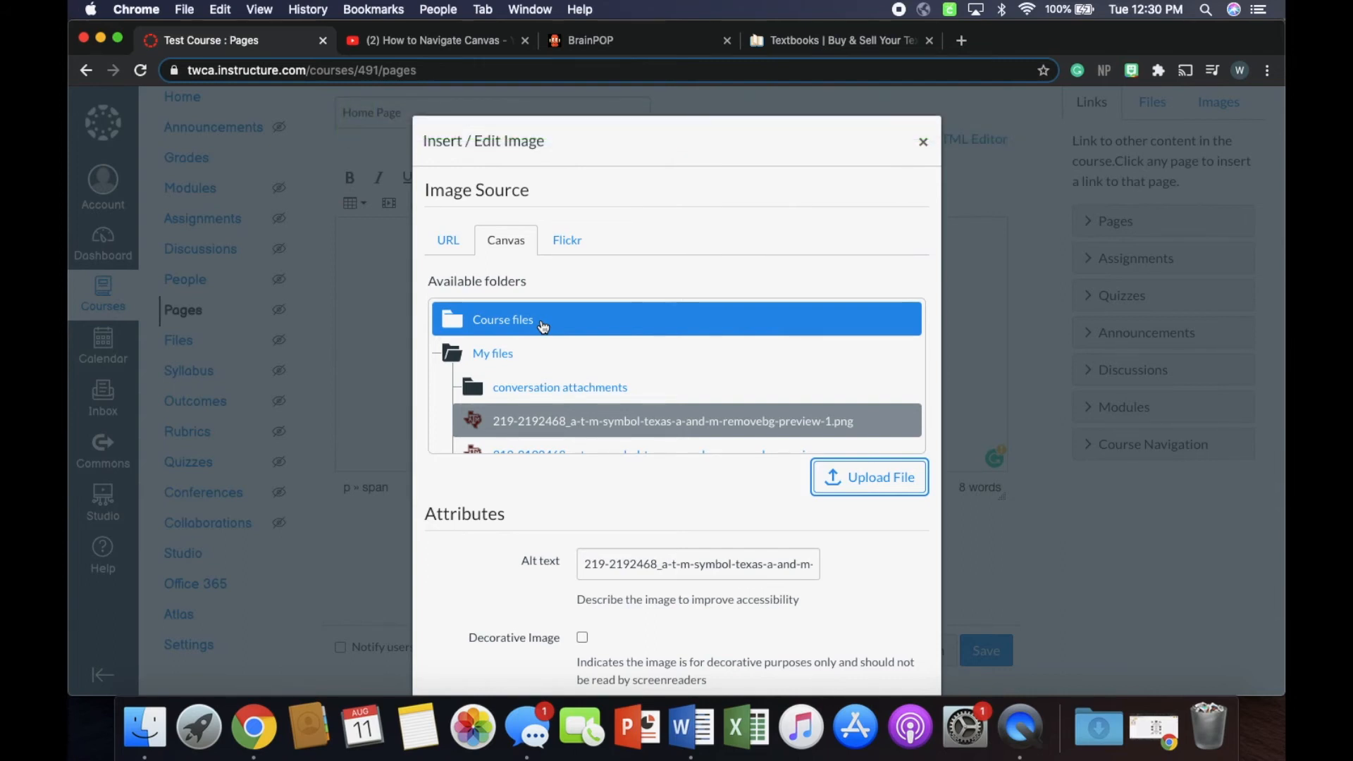
click(508, 356)
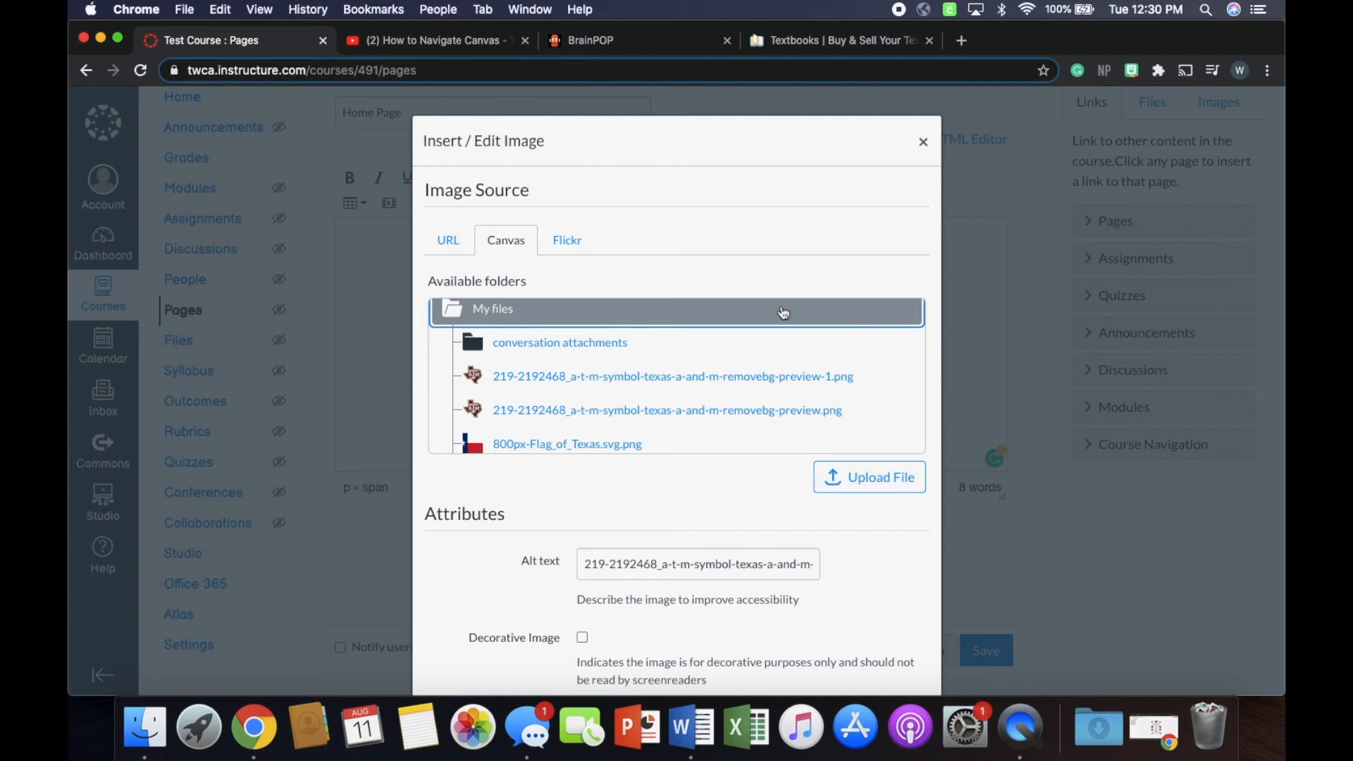
click(752, 317)
click(716, 312)
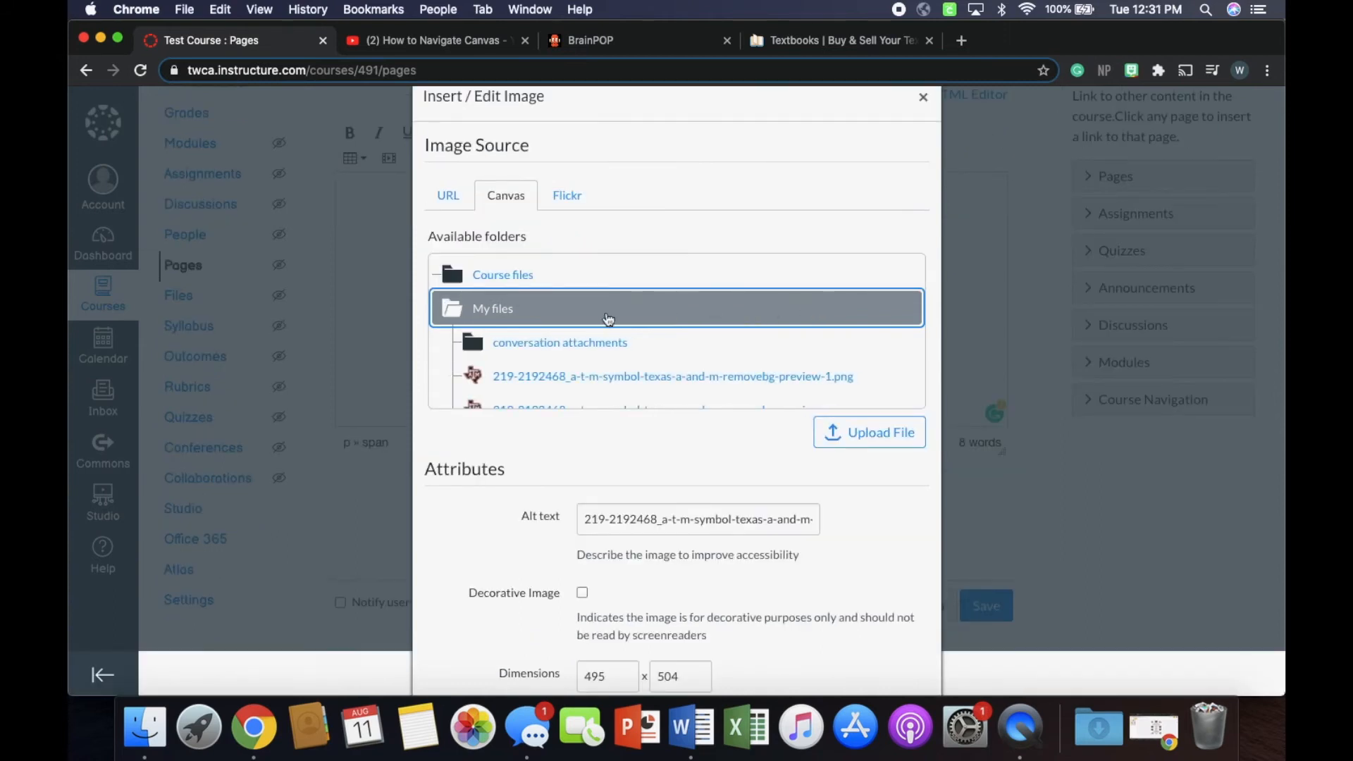
click(848, 439)
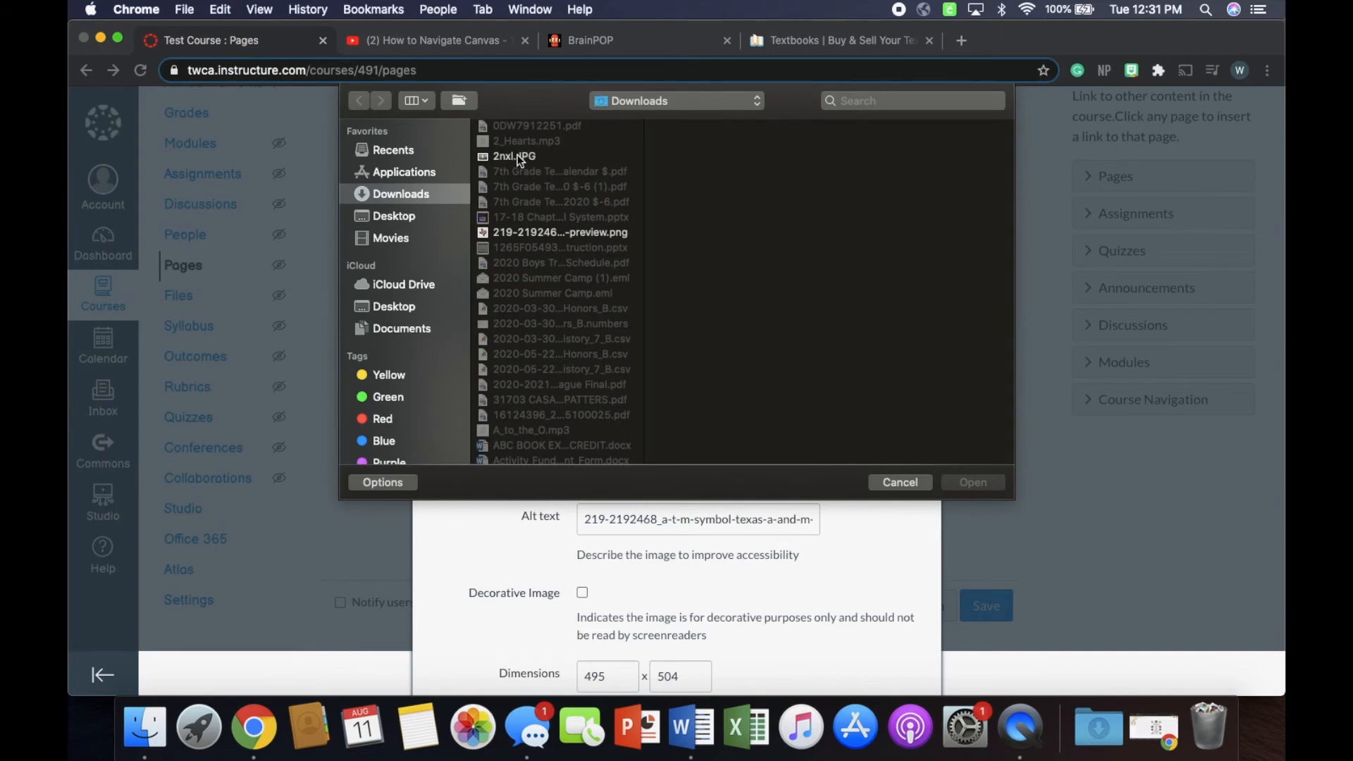
click(518, 157)
click(539, 232)
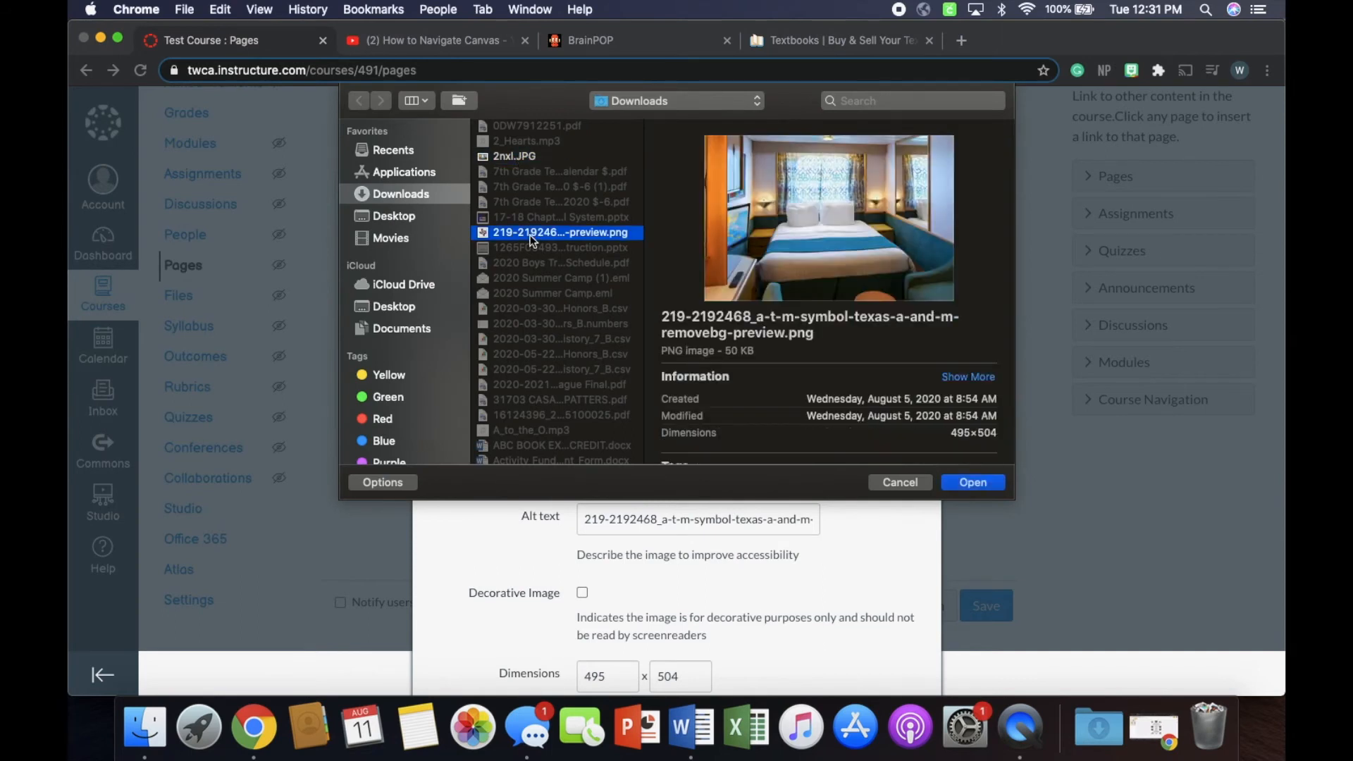
click(969, 483)
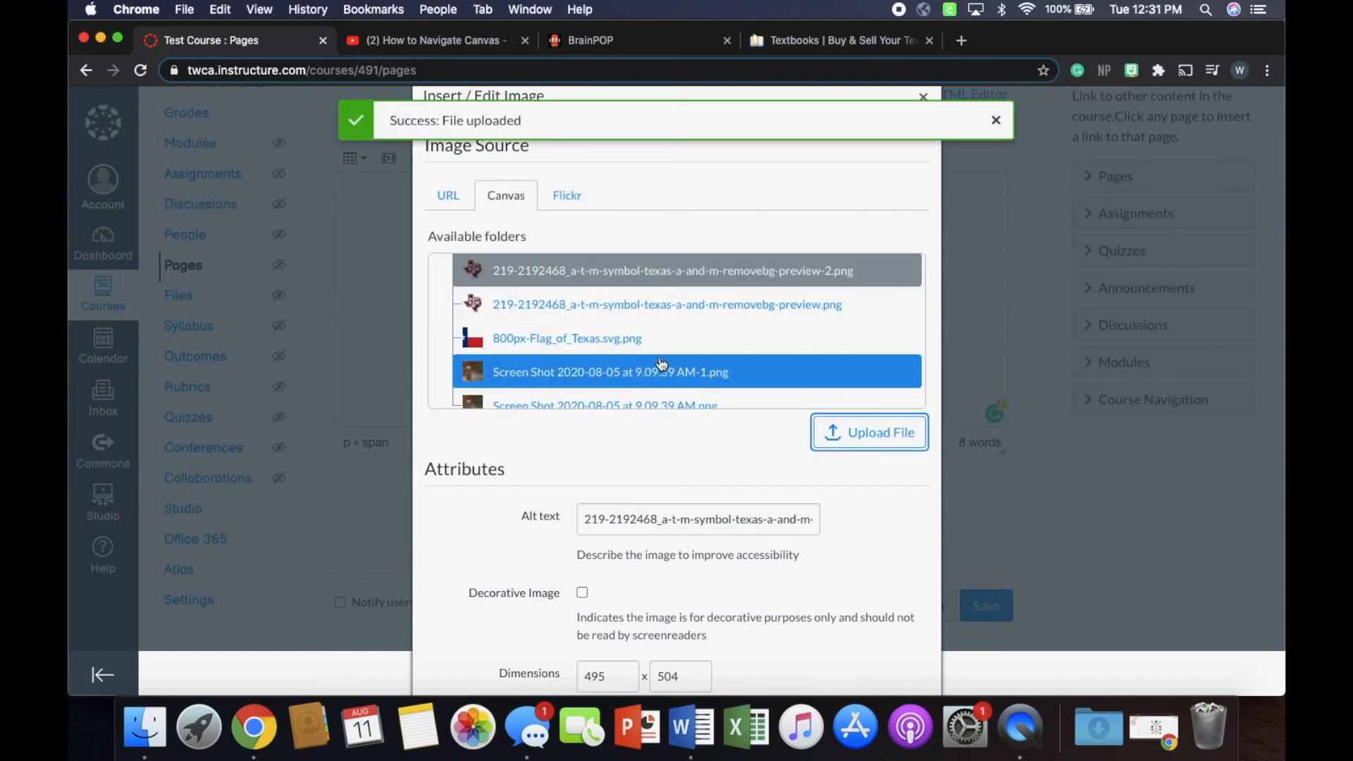
Step: Insert the stored image Screen Shot 2020-08-05 at 9.09.39 AM-1.png from My files below the BrainPop text
scroll(660, 363, down, 1)
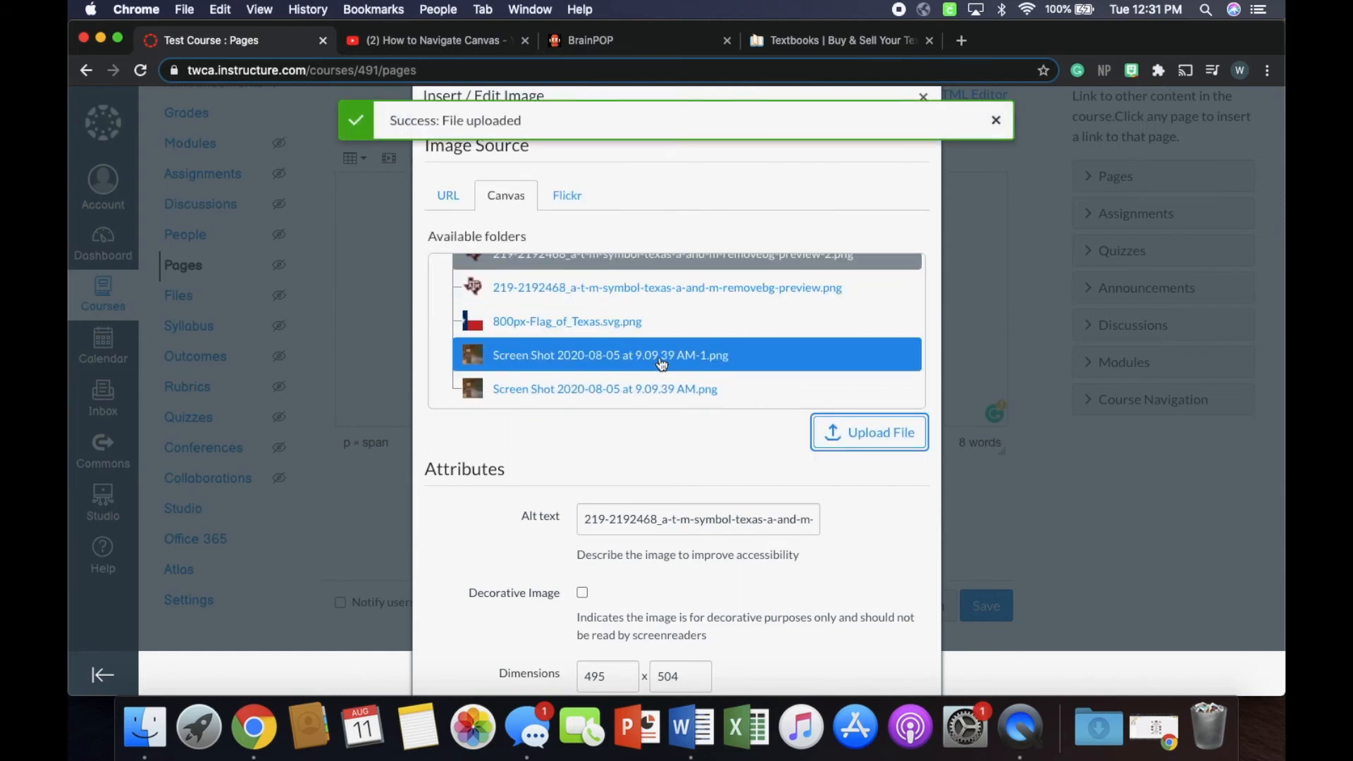
click(661, 362)
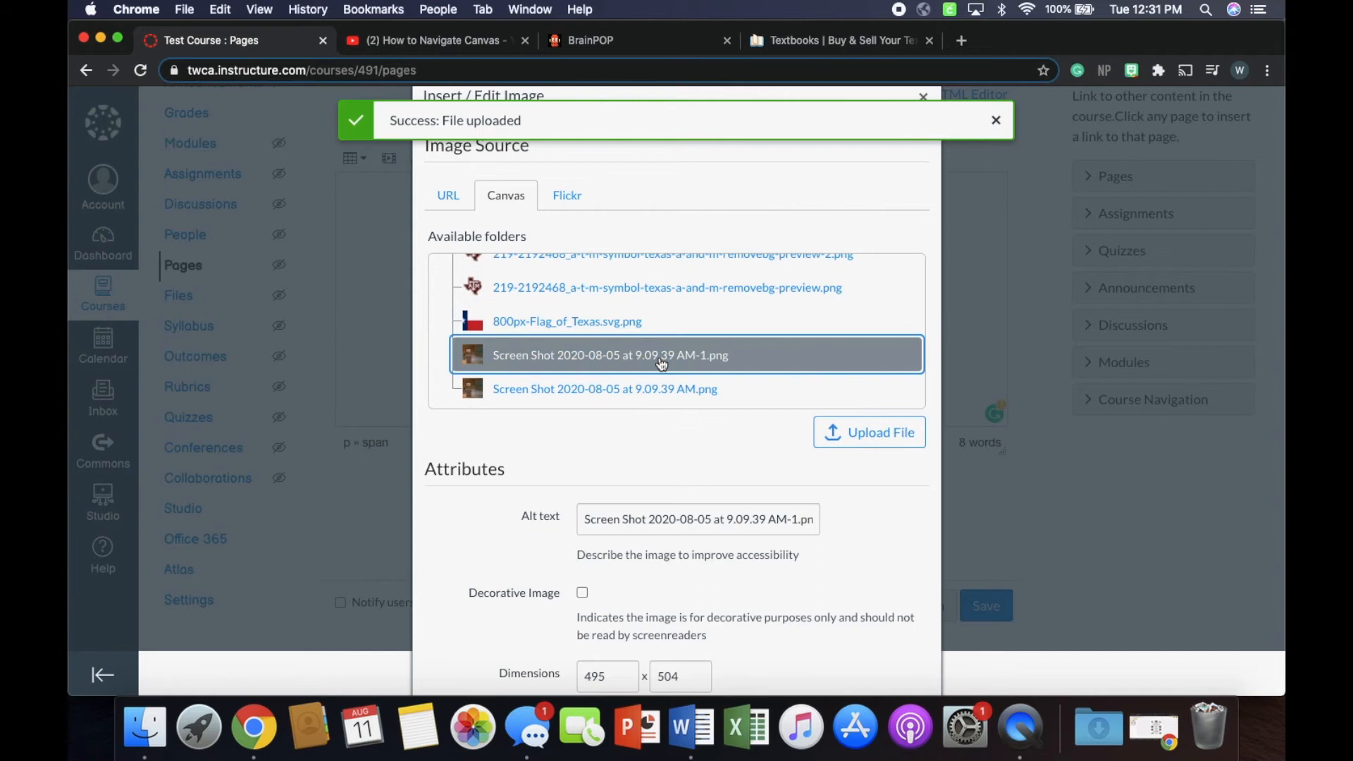
scroll(661, 363, down, 3)
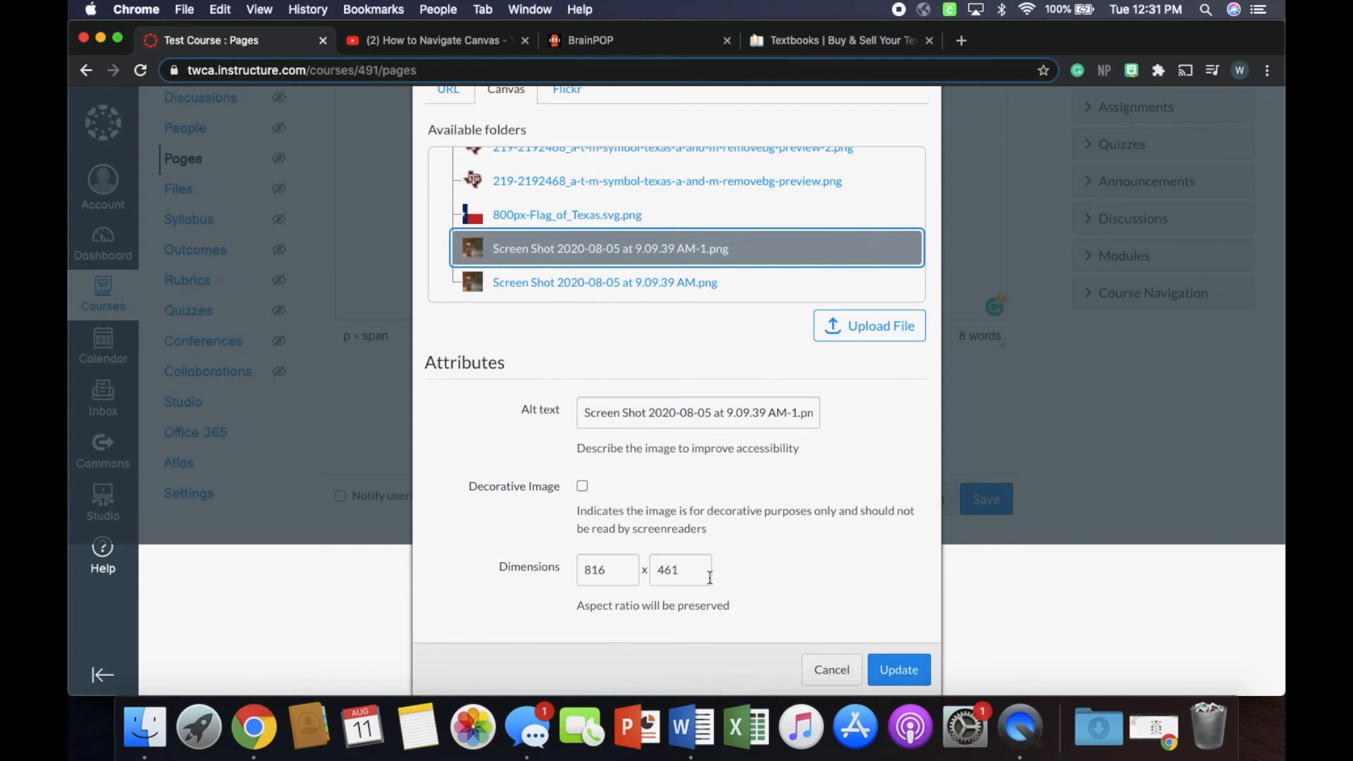
click(887, 672)
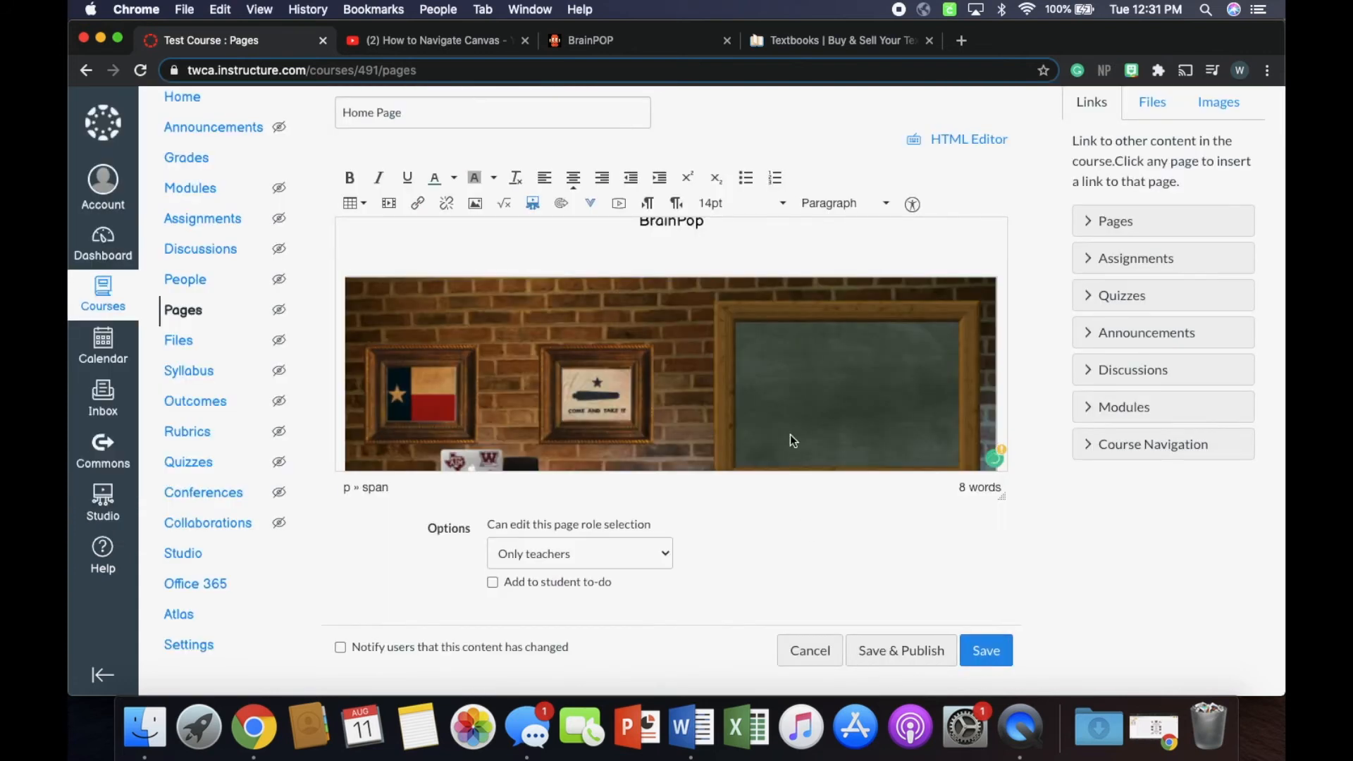
Step: Resize the classroom image on the page to roughly three-fifths of the editing area's width
scroll(790, 440, down, 5)
scroll(791, 435, up, 5)
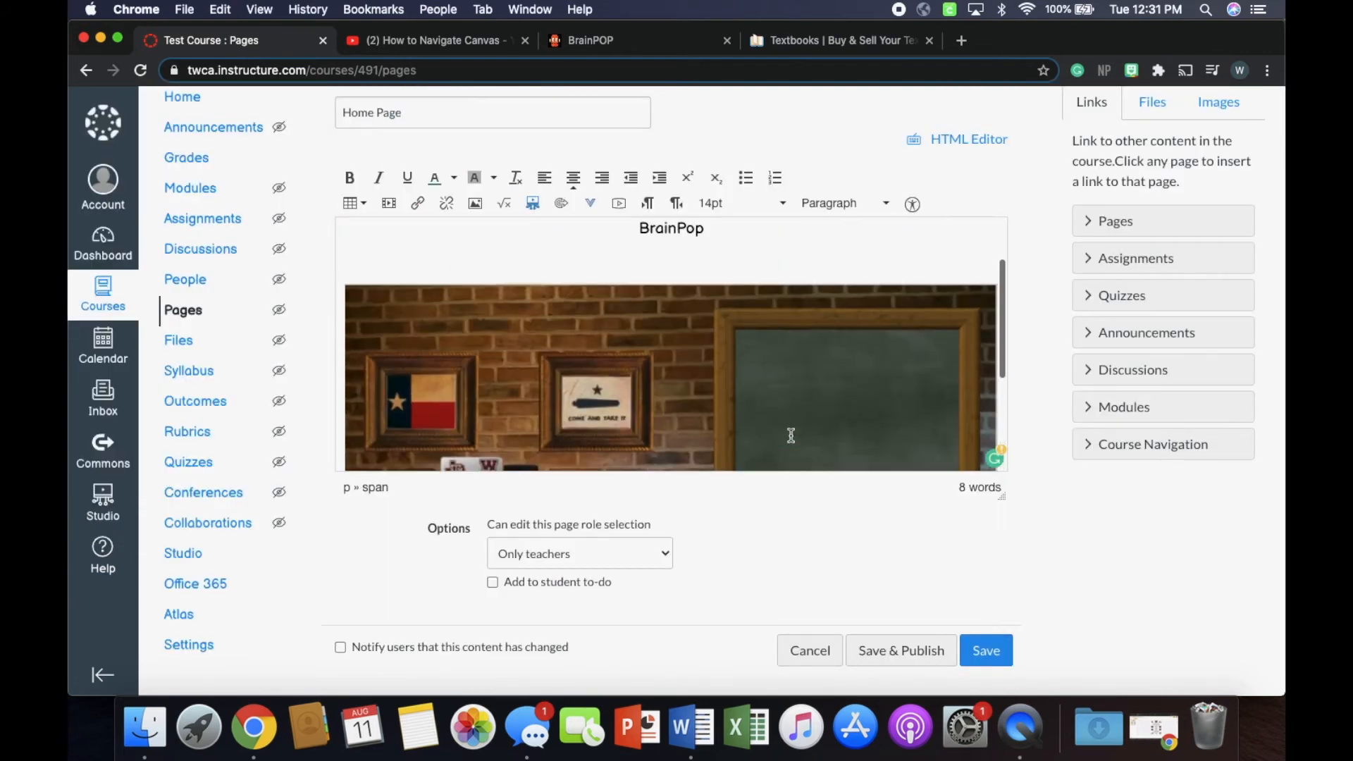
click(865, 393)
drag(999, 282, 704, 372)
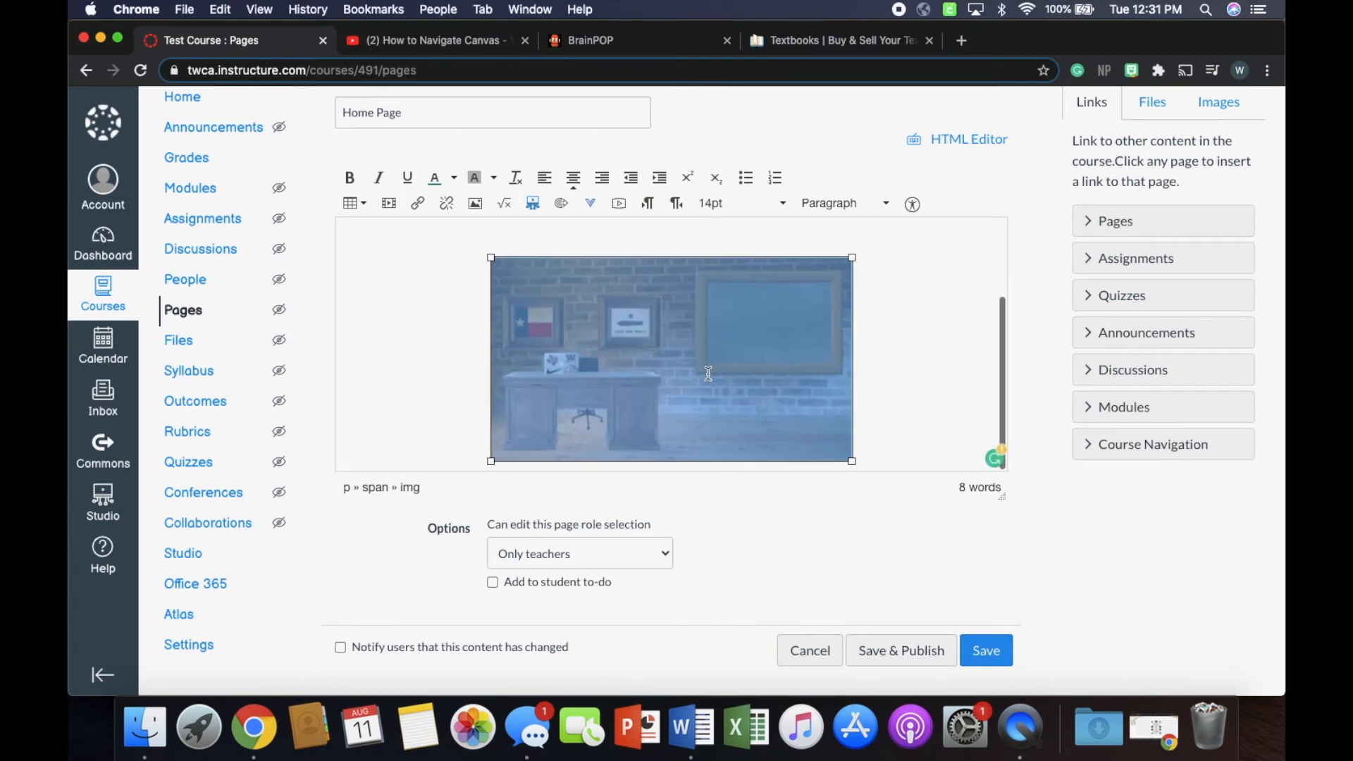
drag(852, 258, 722, 344)
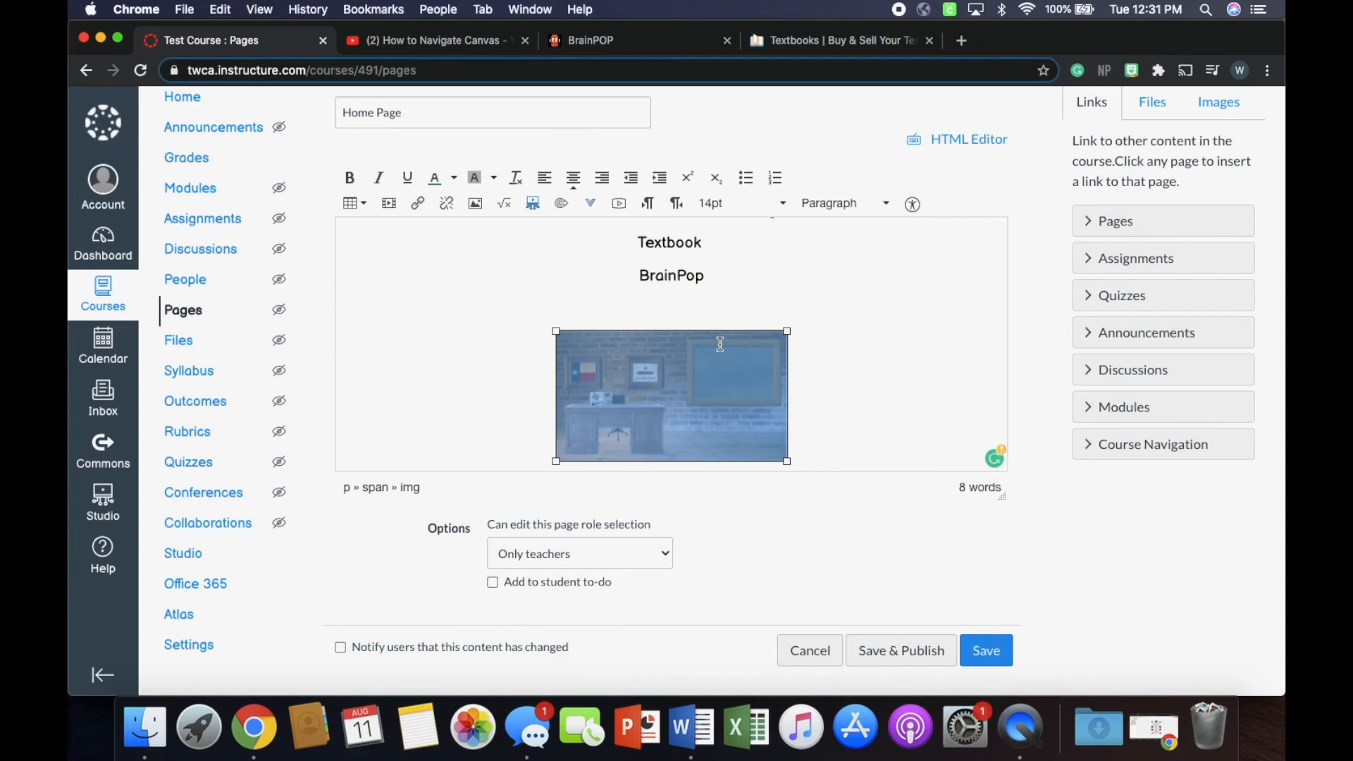
drag(554, 331, 451, 253)
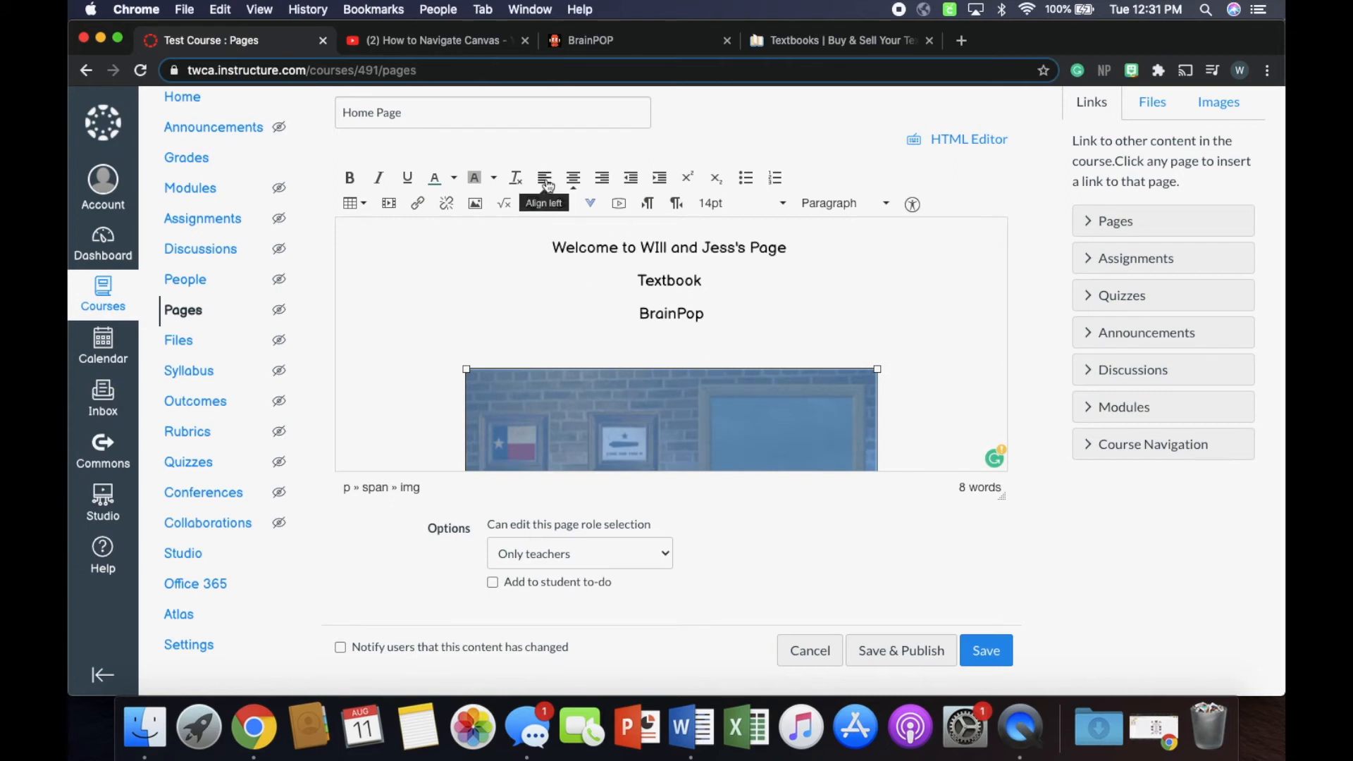
Step: Try left and right alignment on the classroom image, then return it to centre alignment
scroll(557, 288, down, 3)
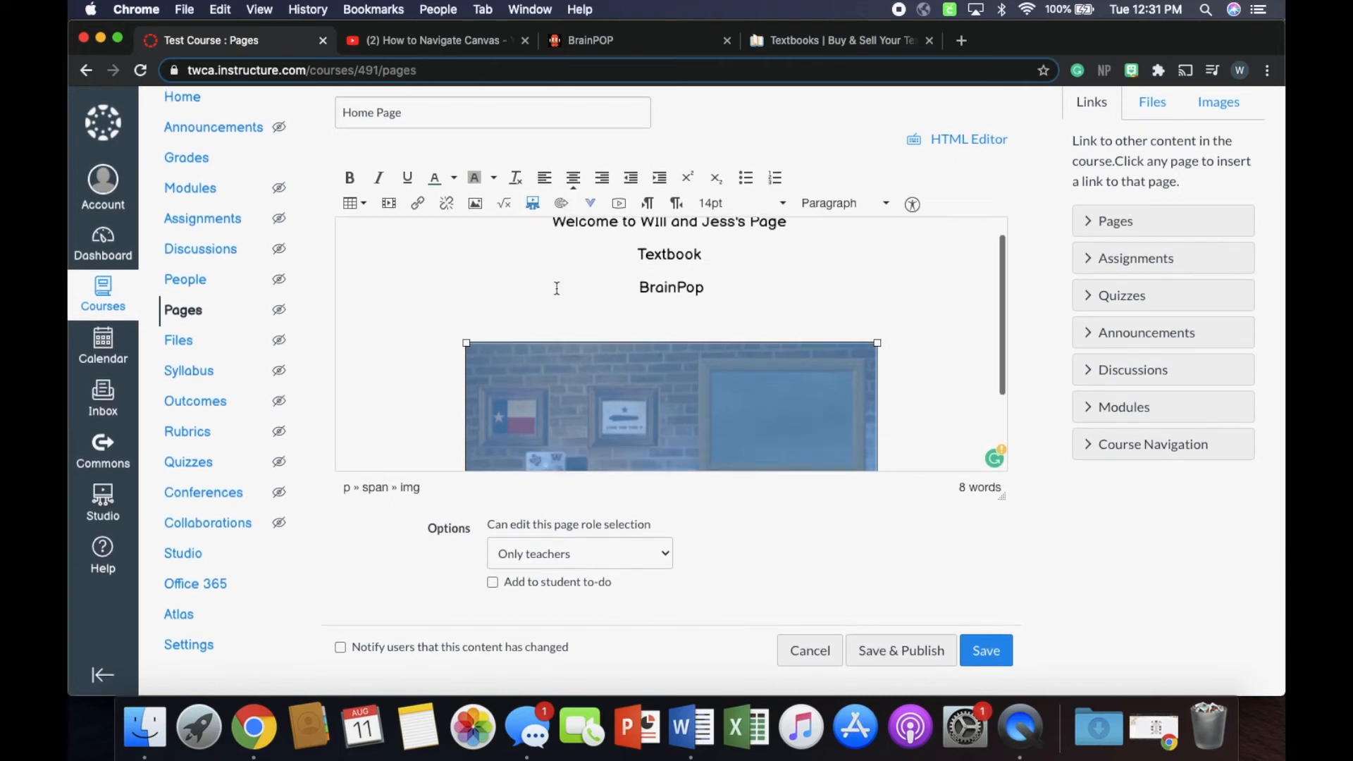
click(545, 182)
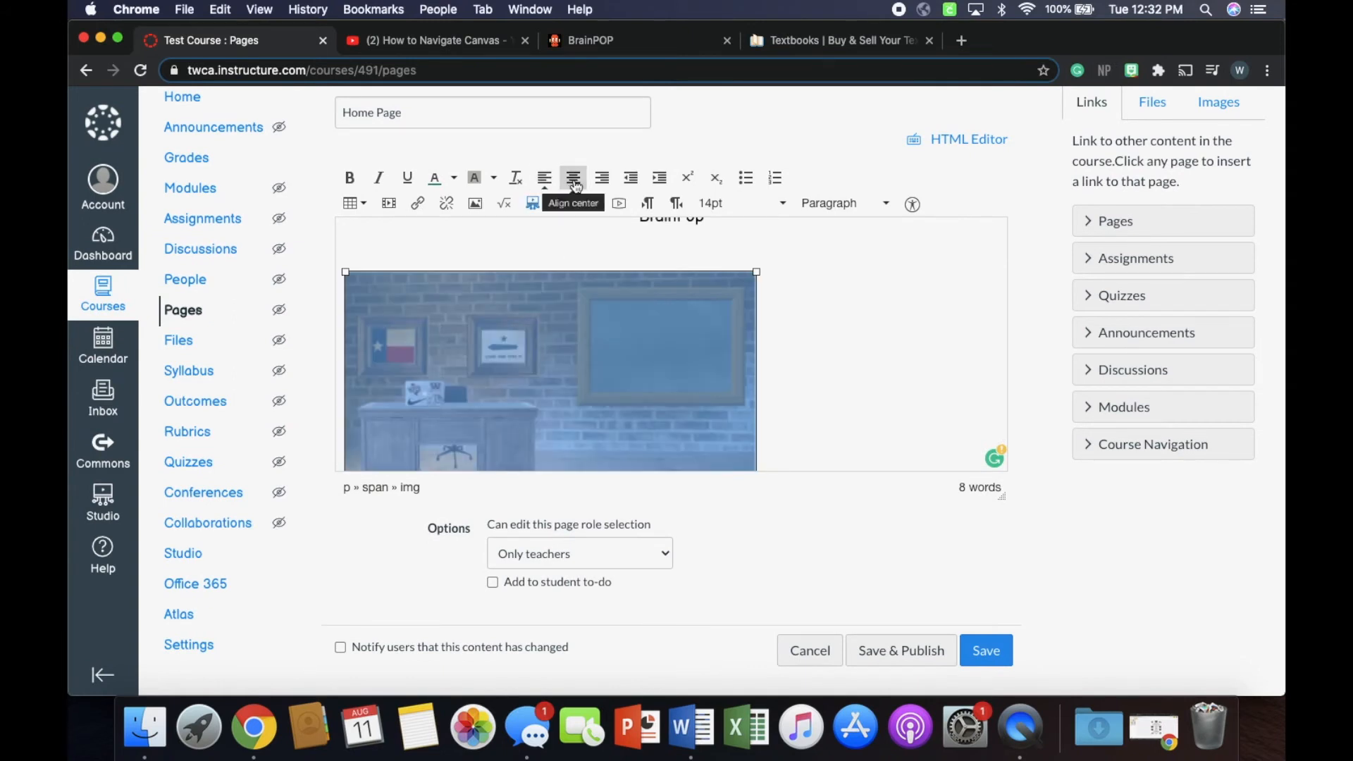
click(575, 181)
click(605, 183)
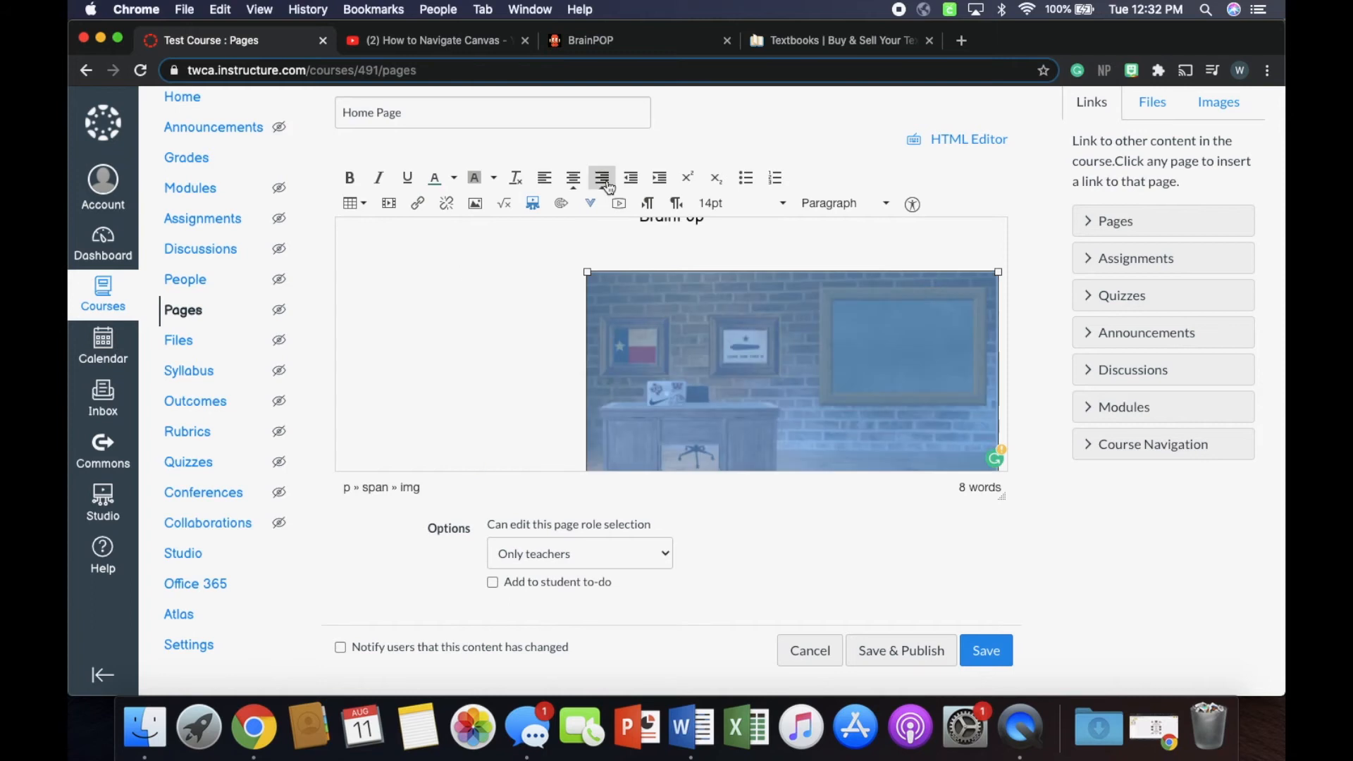
click(602, 185)
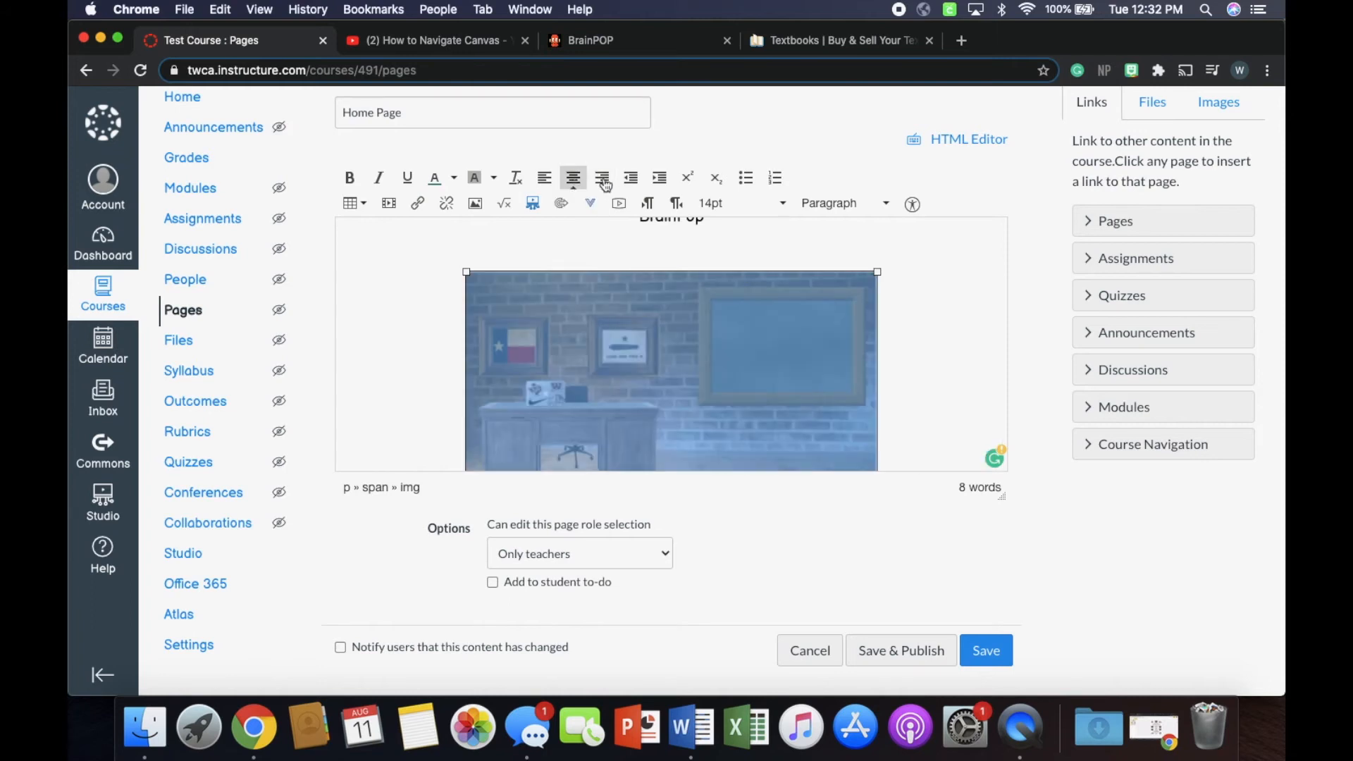
click(660, 180)
click(630, 178)
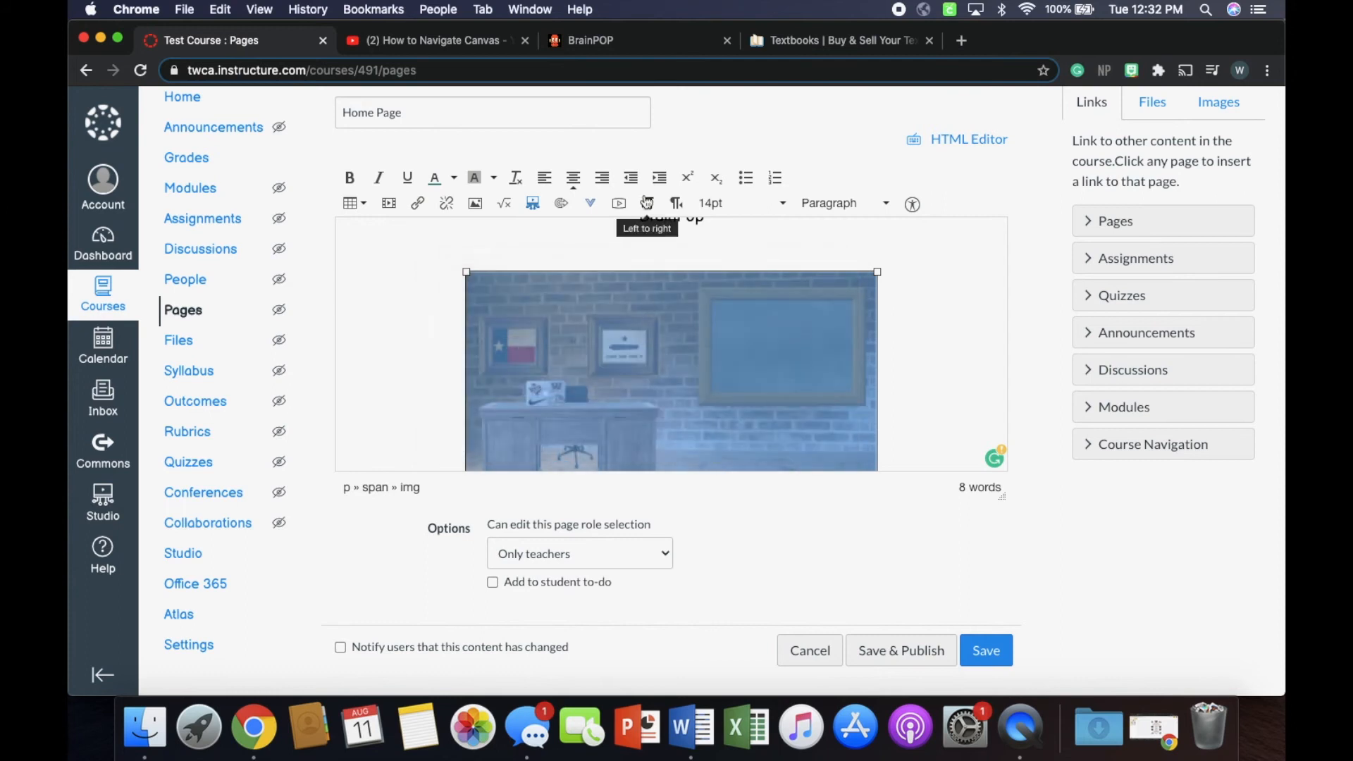
click(601, 179)
click(572, 178)
click(543, 178)
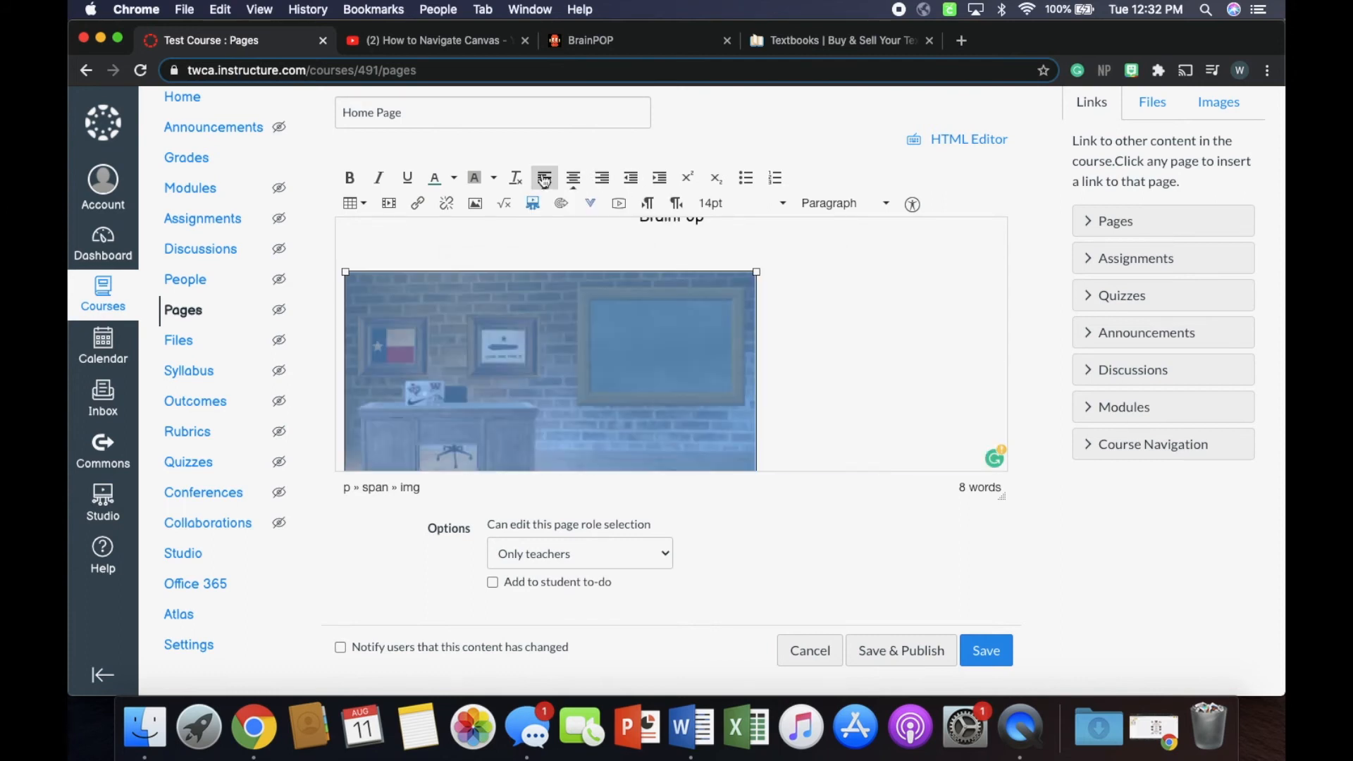
click(573, 178)
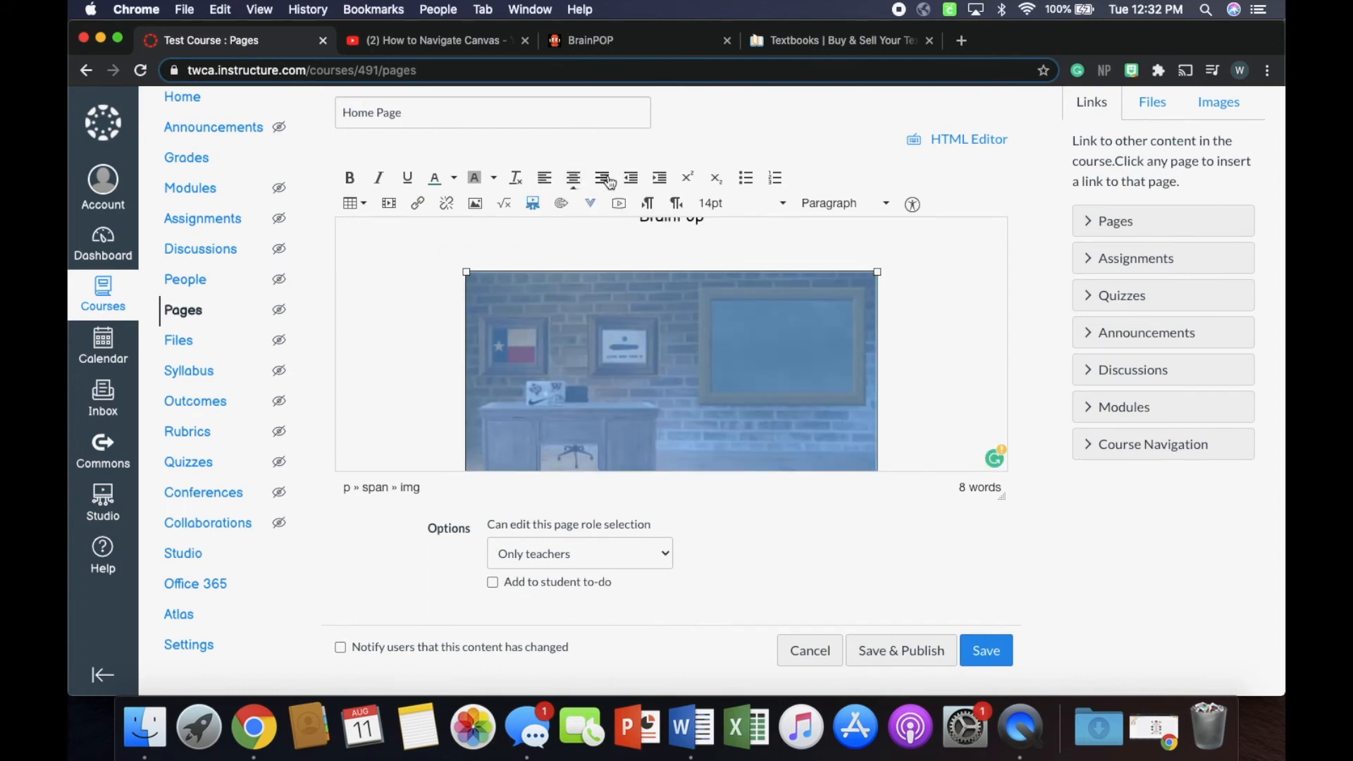
click(601, 178)
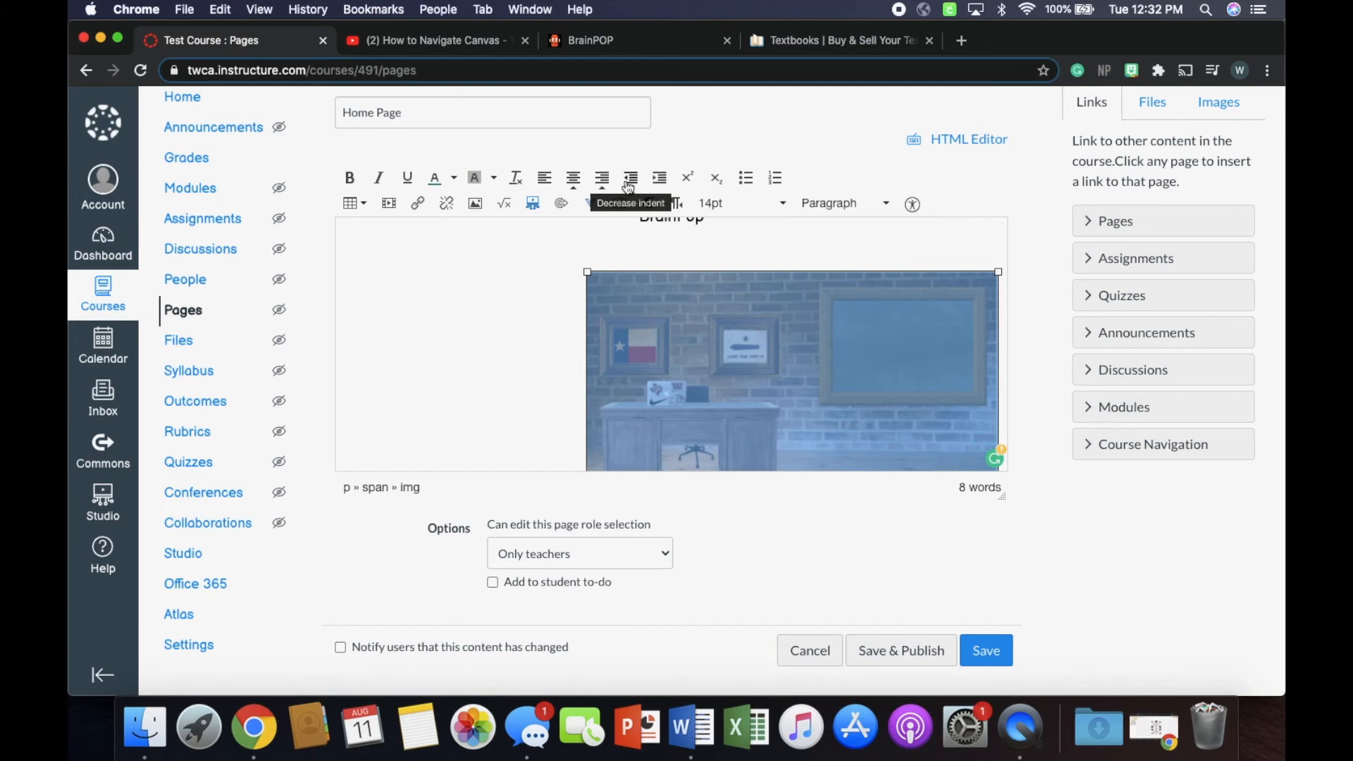
click(581, 183)
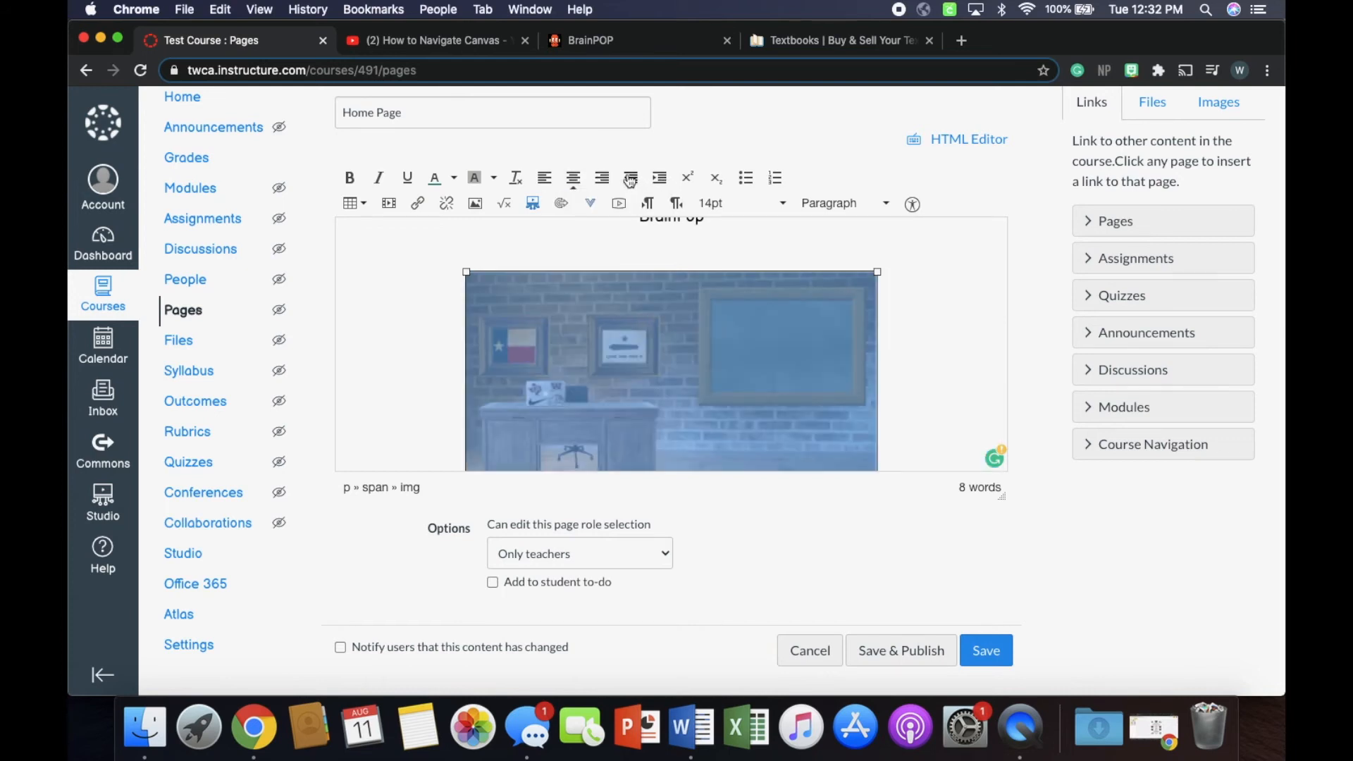
scroll(479, 295, up, 3)
scroll(477, 296, down, 4)
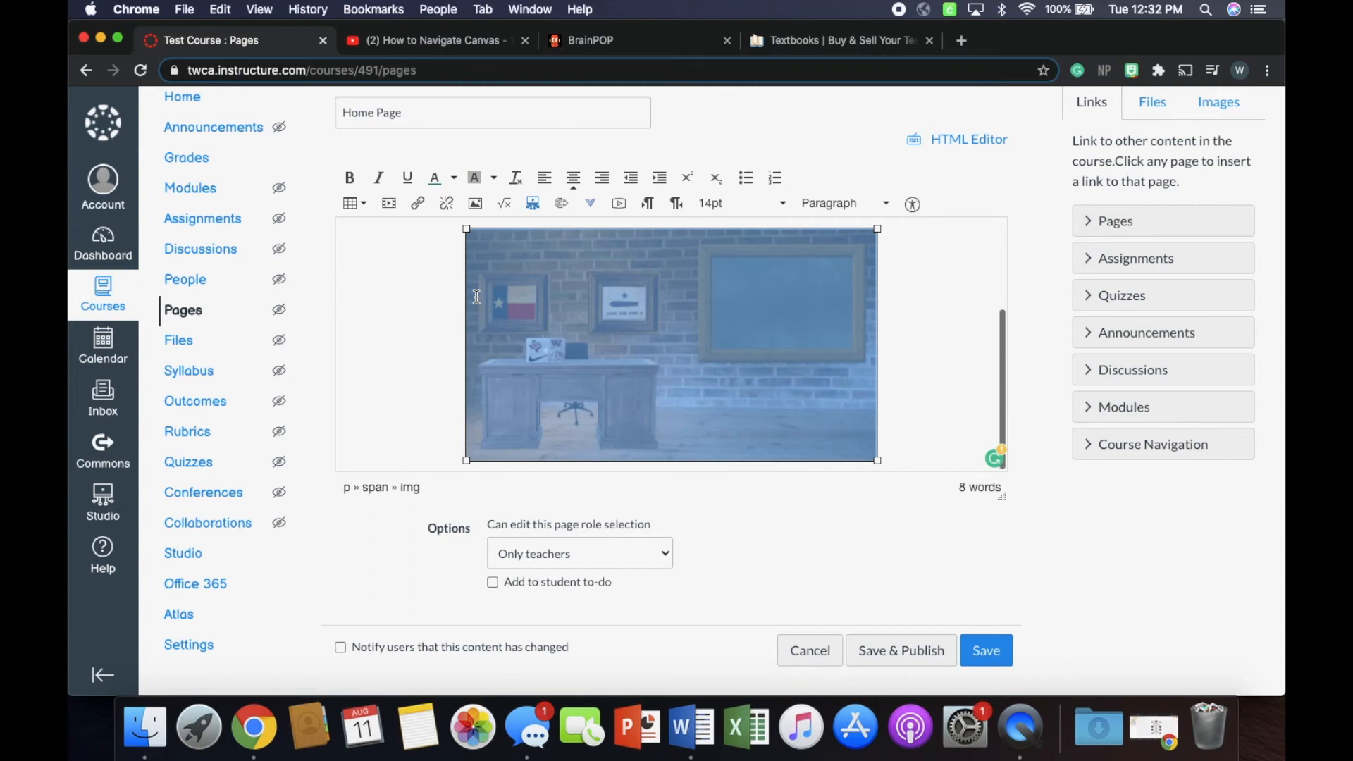
click(899, 444)
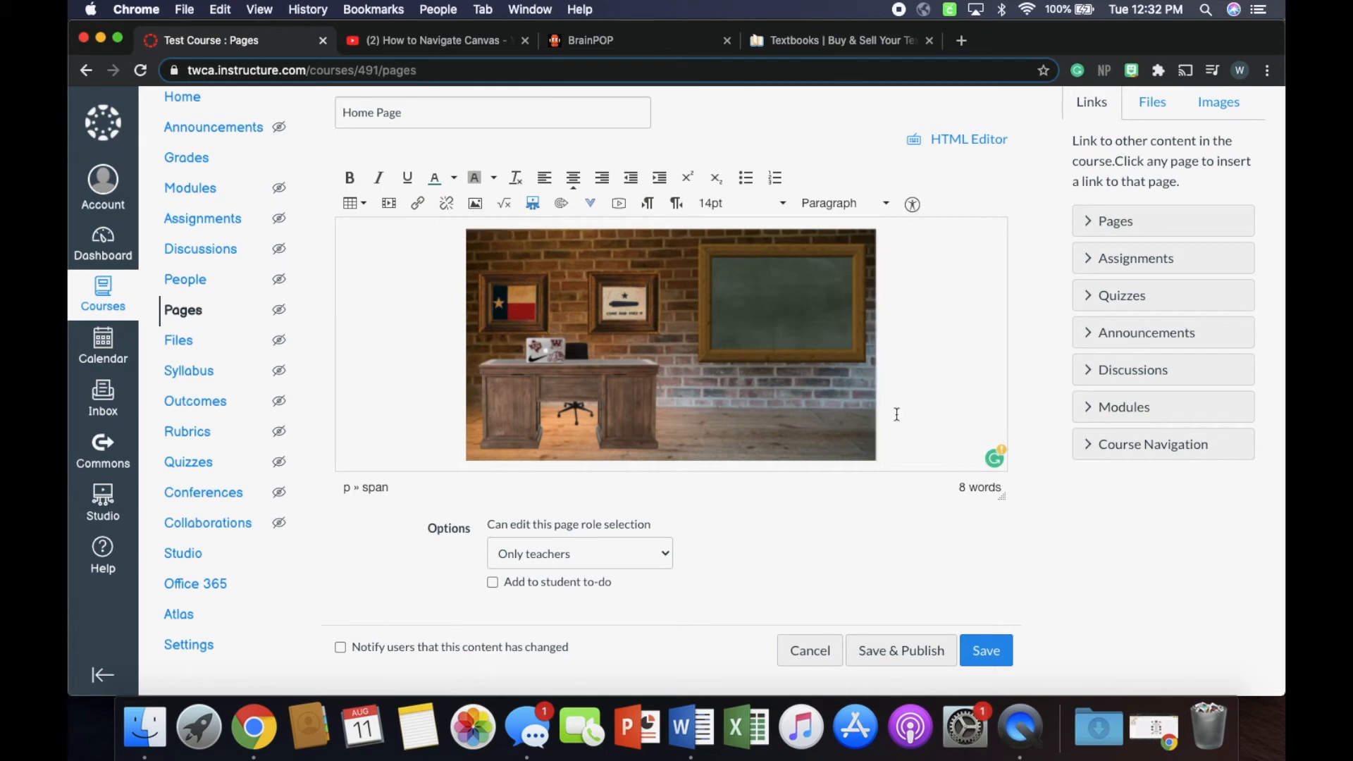
scroll(906, 422, down, 1)
click(467, 204)
click(509, 243)
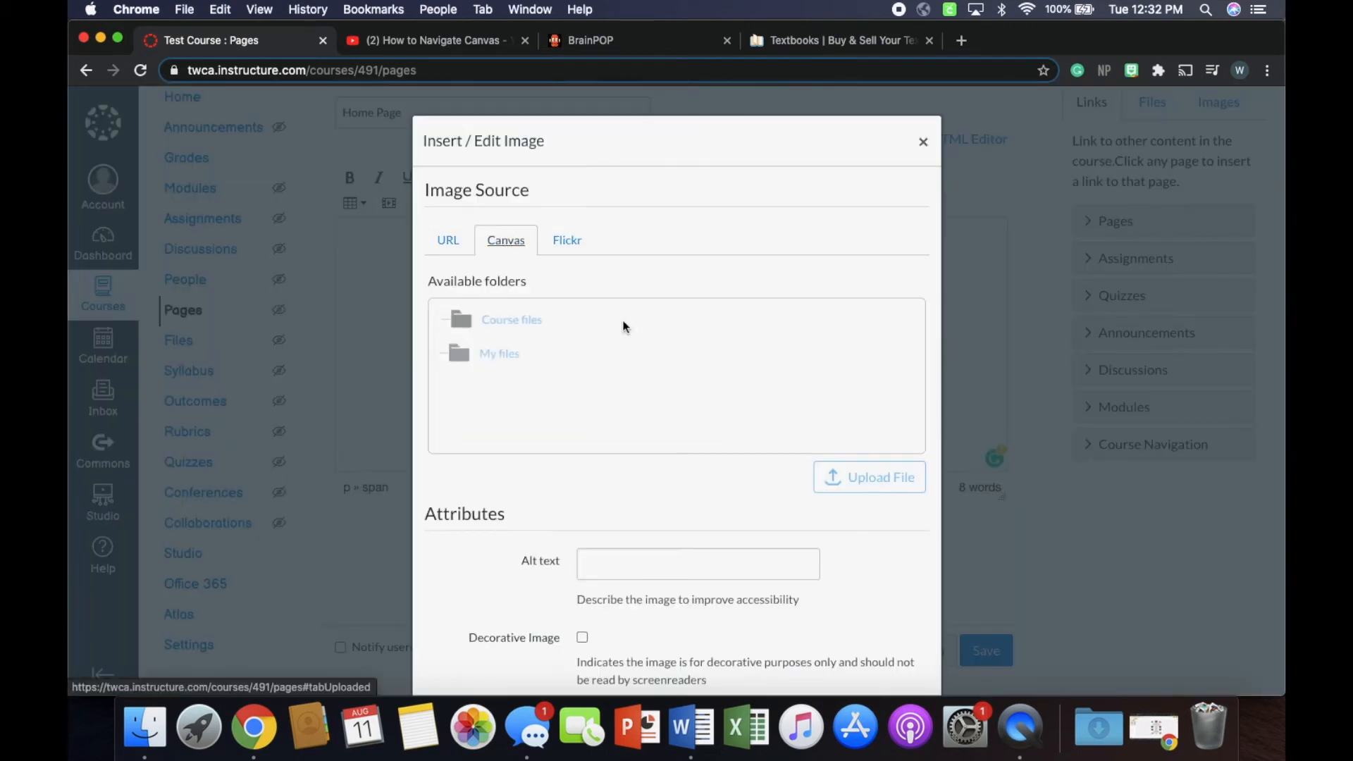
click(577, 358)
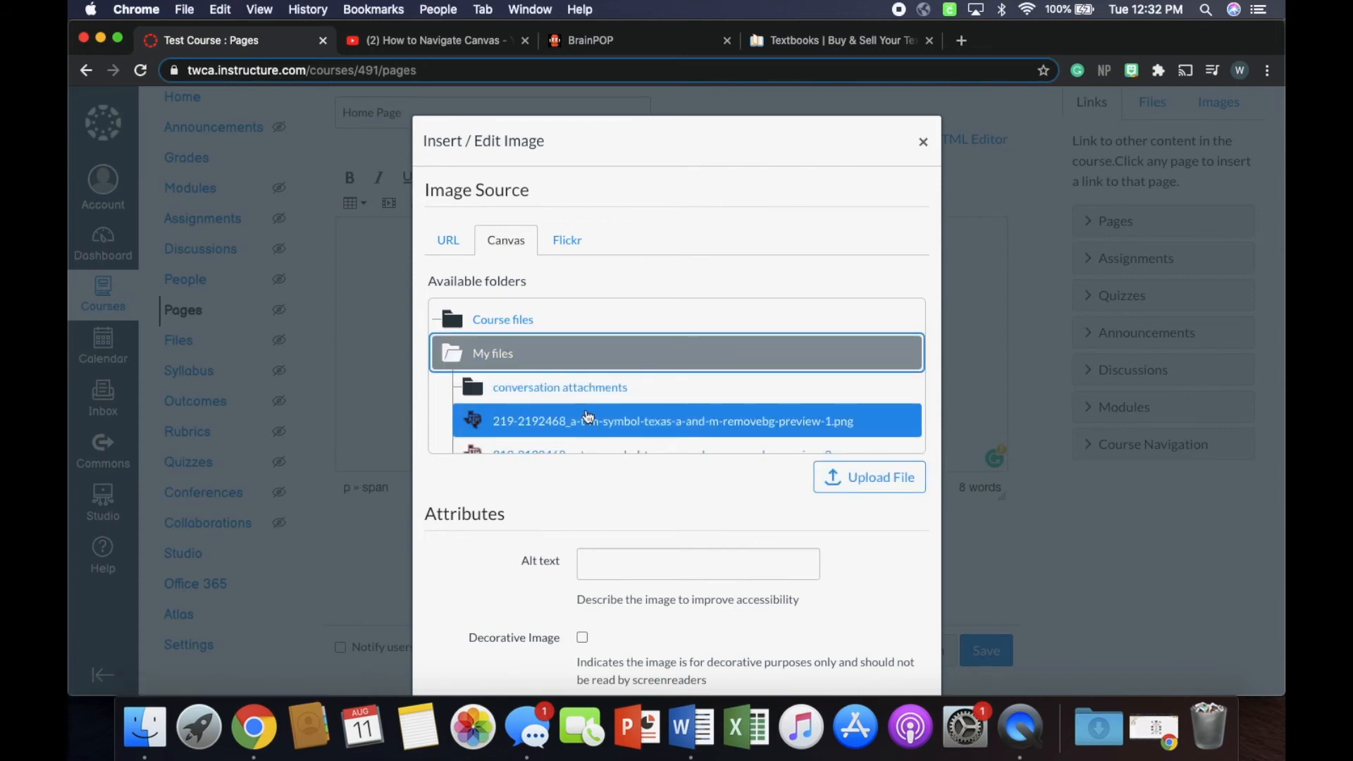
click(587, 417)
scroll(800, 477, down, 4)
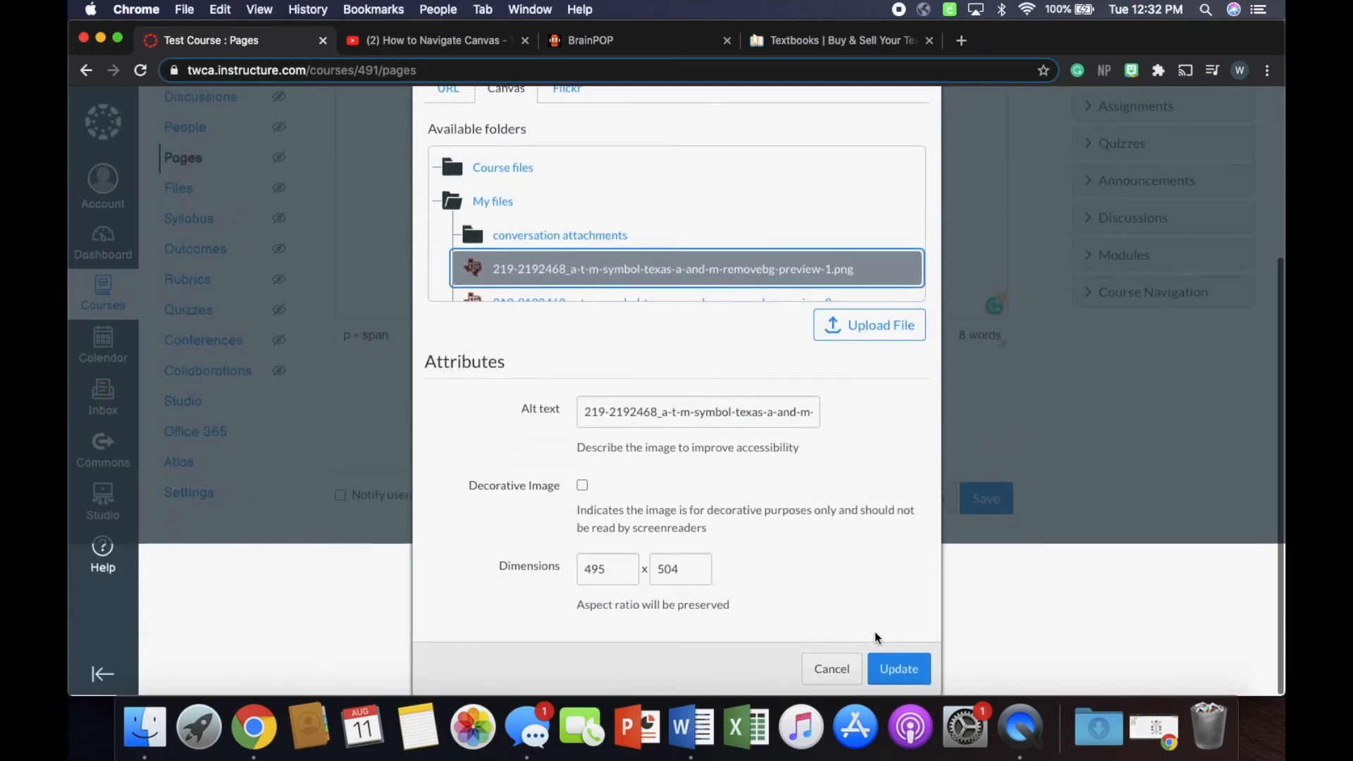
click(898, 668)
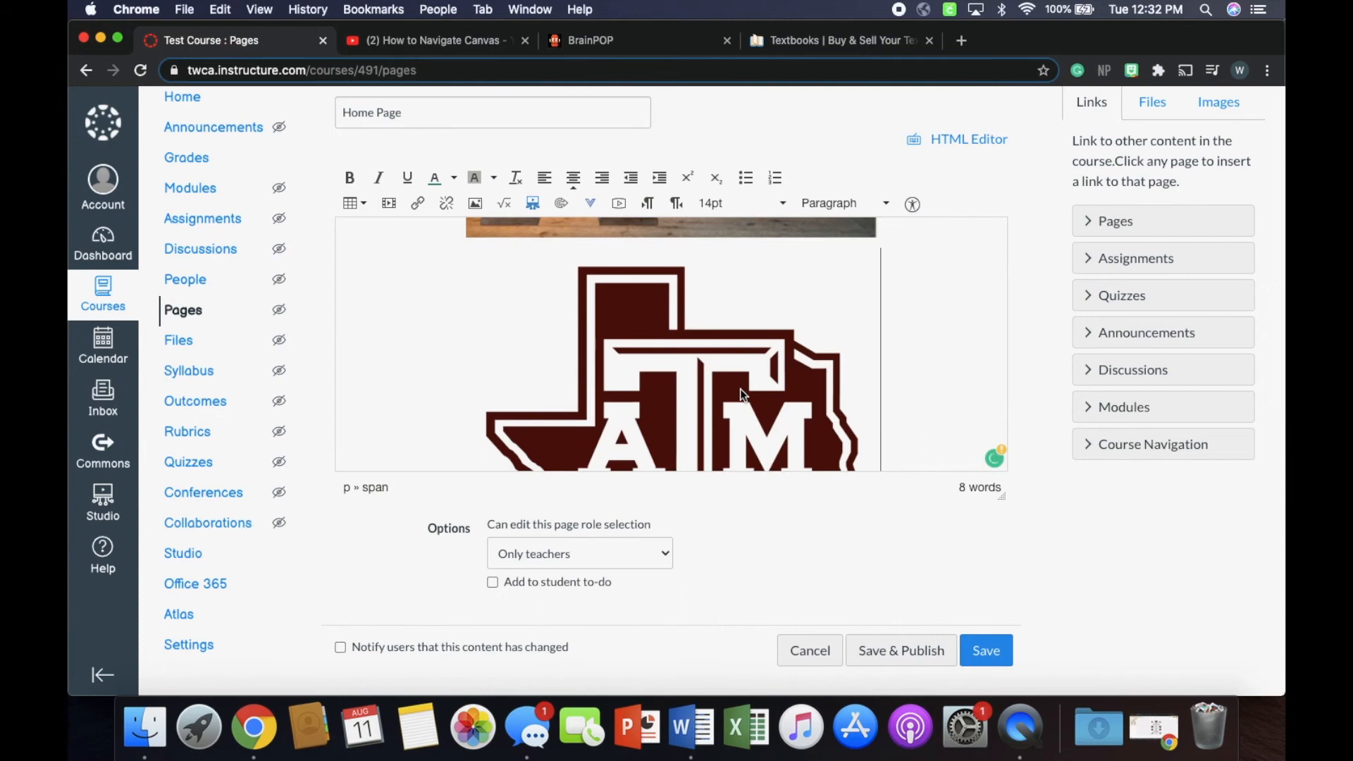
Step: Shrink the Texas A&M logo to roughly one third of the editing area's width
click(740, 388)
drag(881, 247, 821, 303)
scroll(760, 331, up, 3)
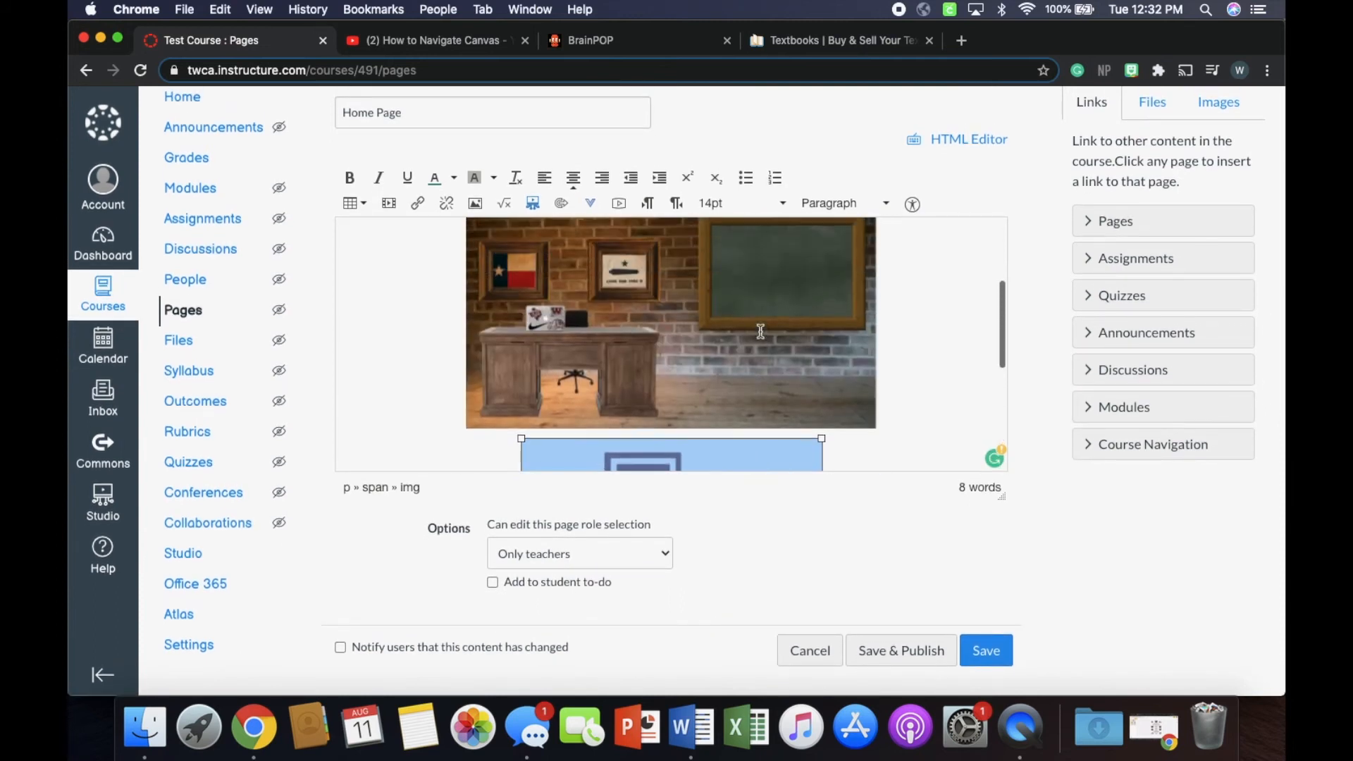
scroll(829, 384, down, 3)
drag(822, 257, 897, 240)
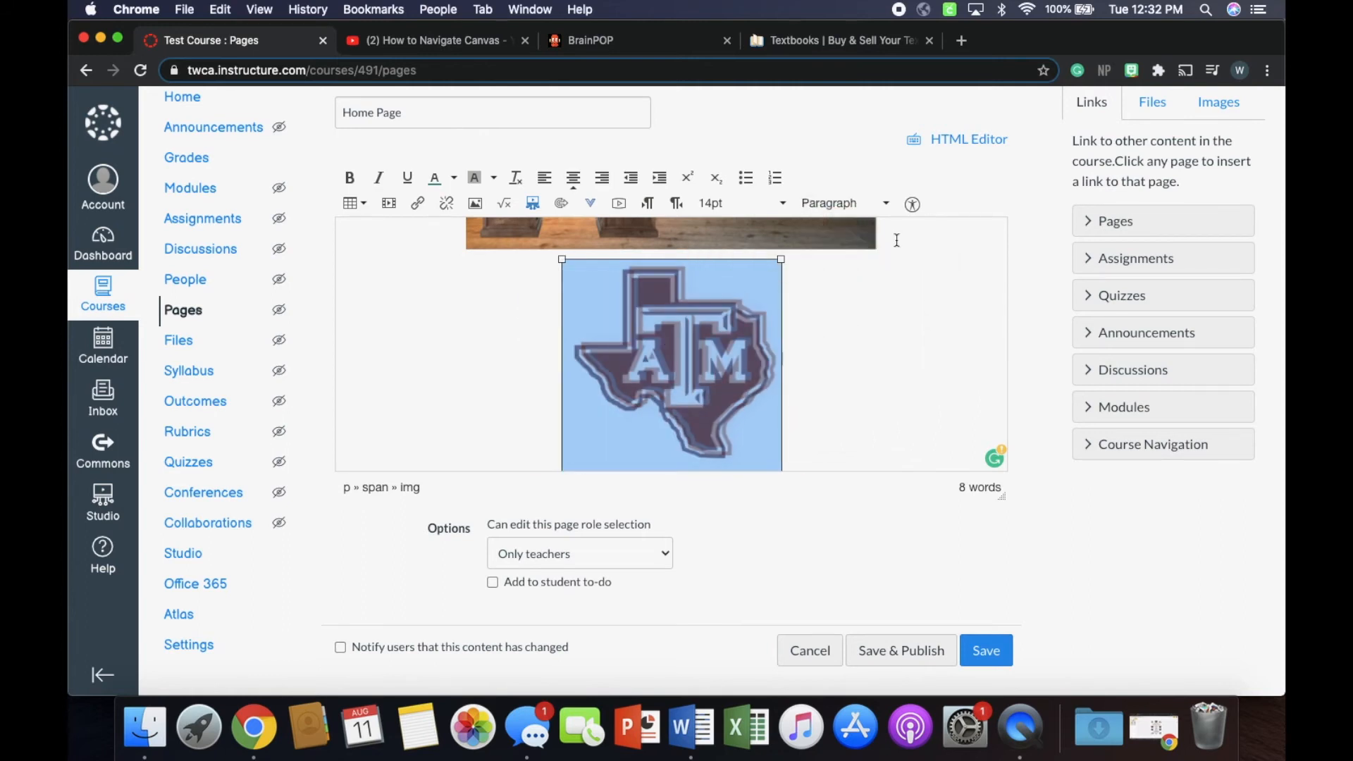
Step: Insert a table with three columns and two or more rows, three rows in all, below the Texas A&M logo
click(803, 411)
scroll(671, 345, down, 1)
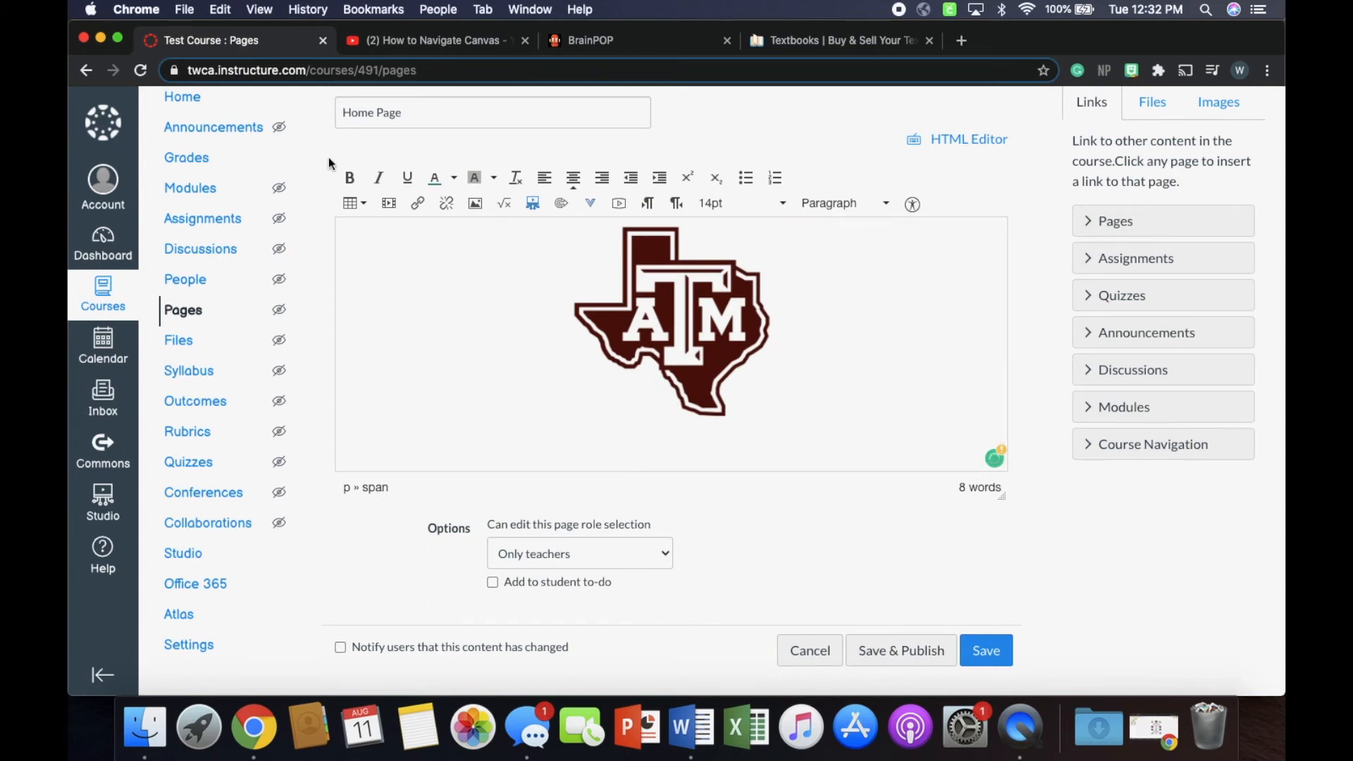
click(363, 207)
mouse_move(381, 230)
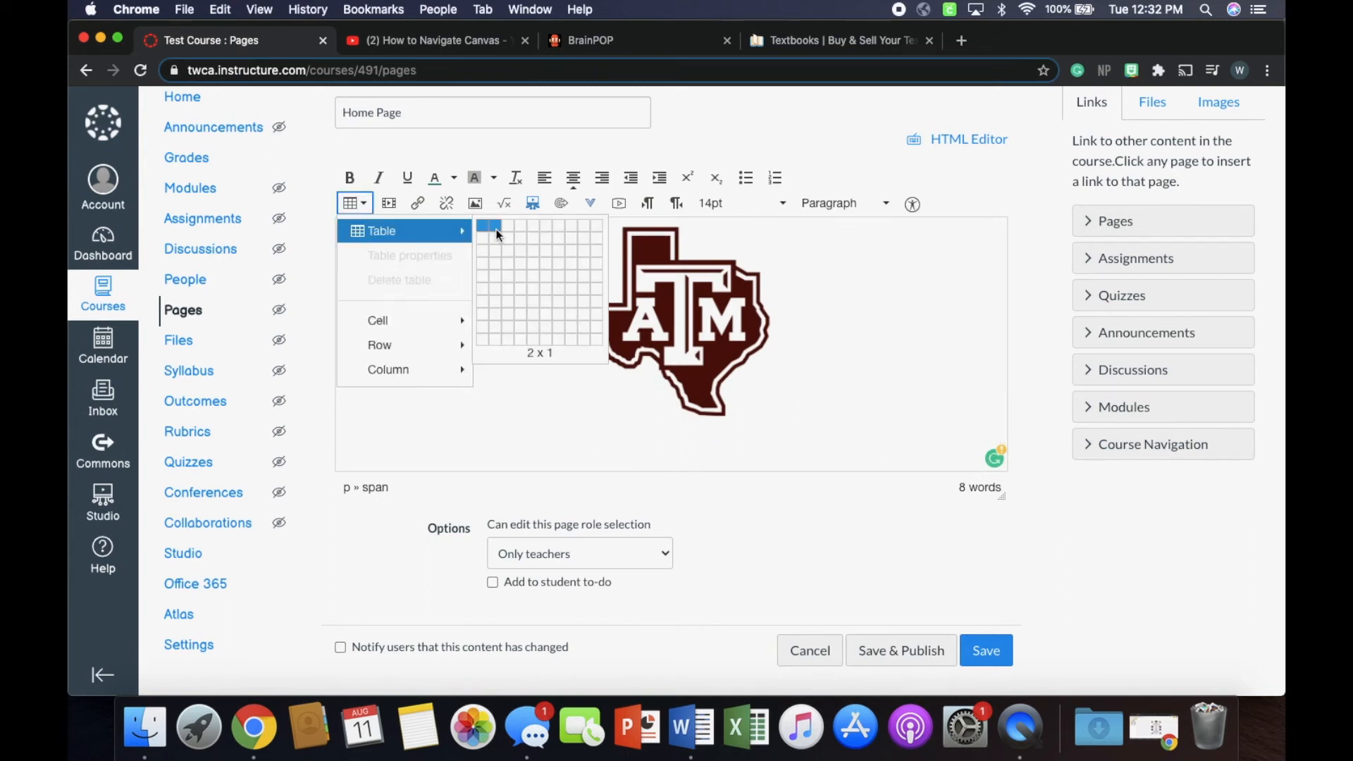
click(509, 242)
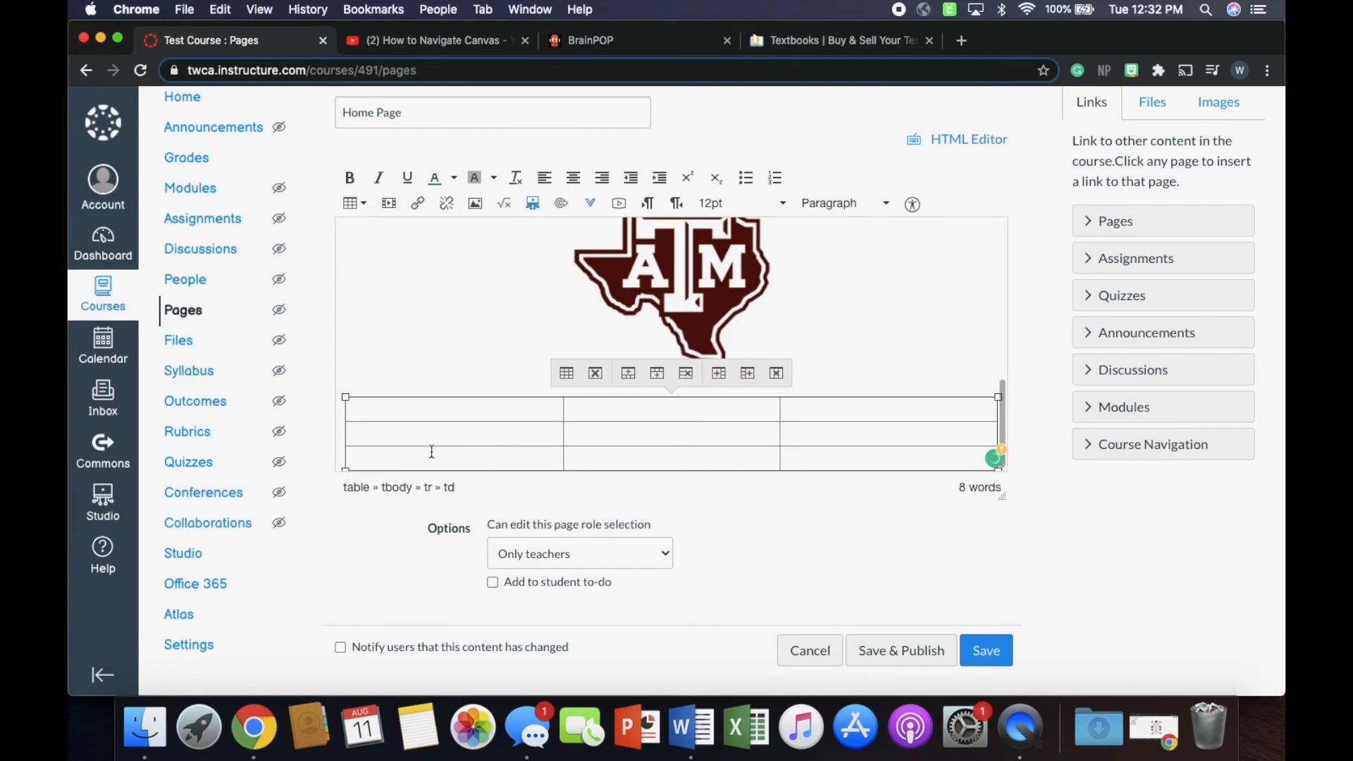
click(475, 204)
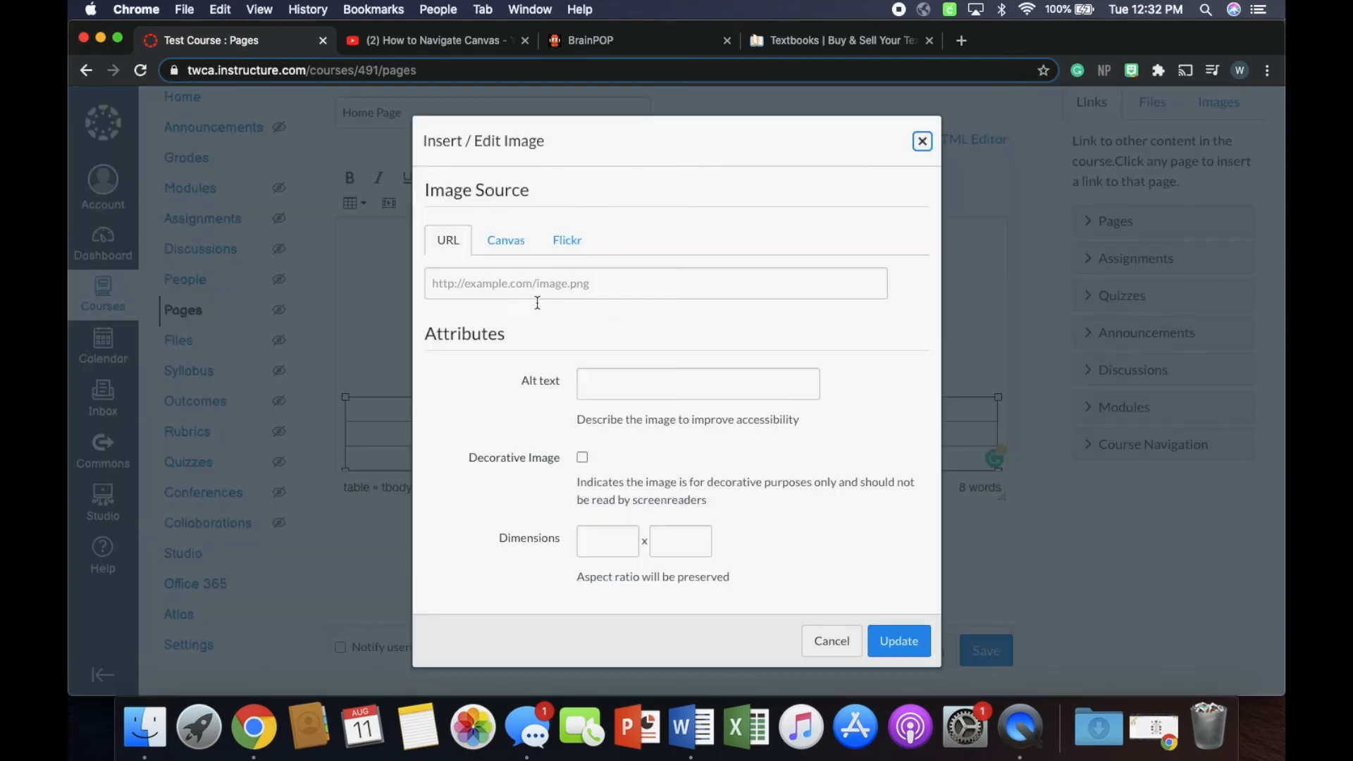
click(504, 241)
click(531, 362)
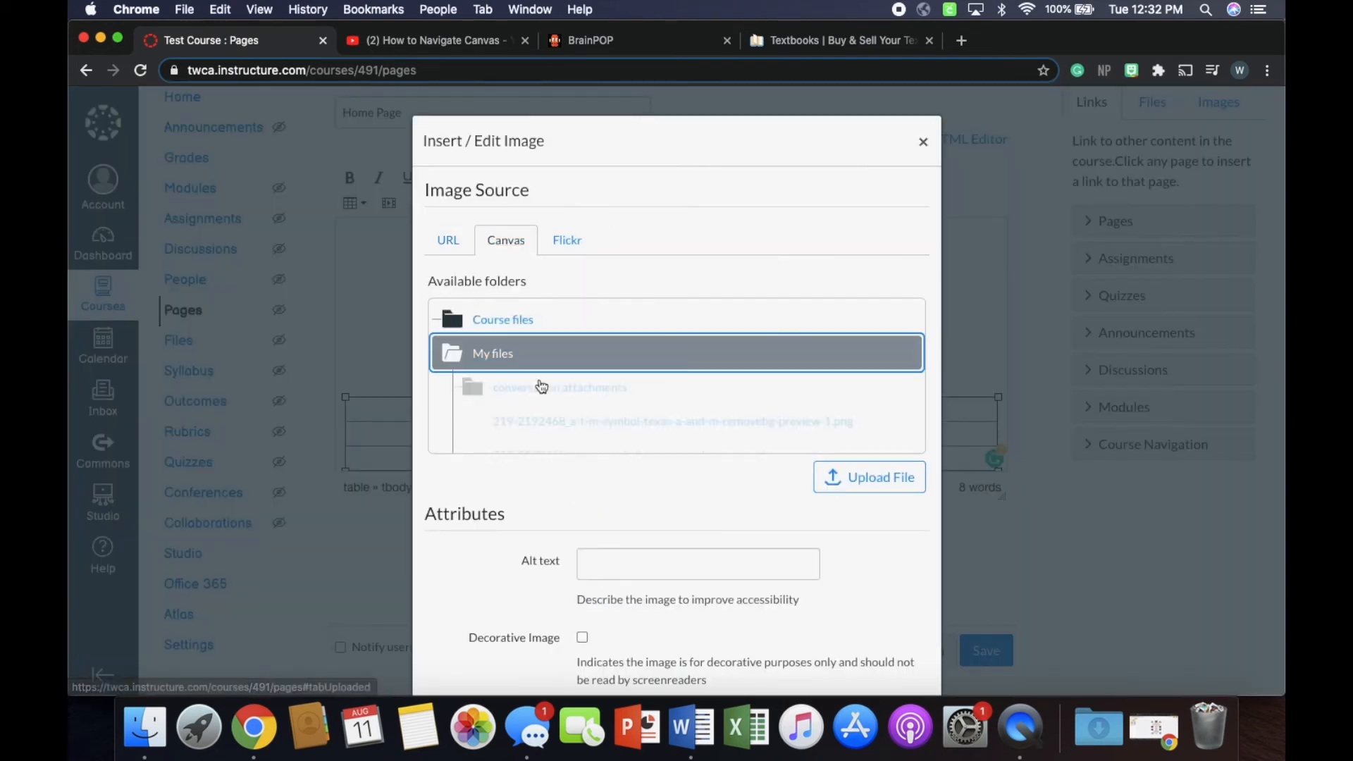
scroll(567, 422, down, 1)
click(564, 384)
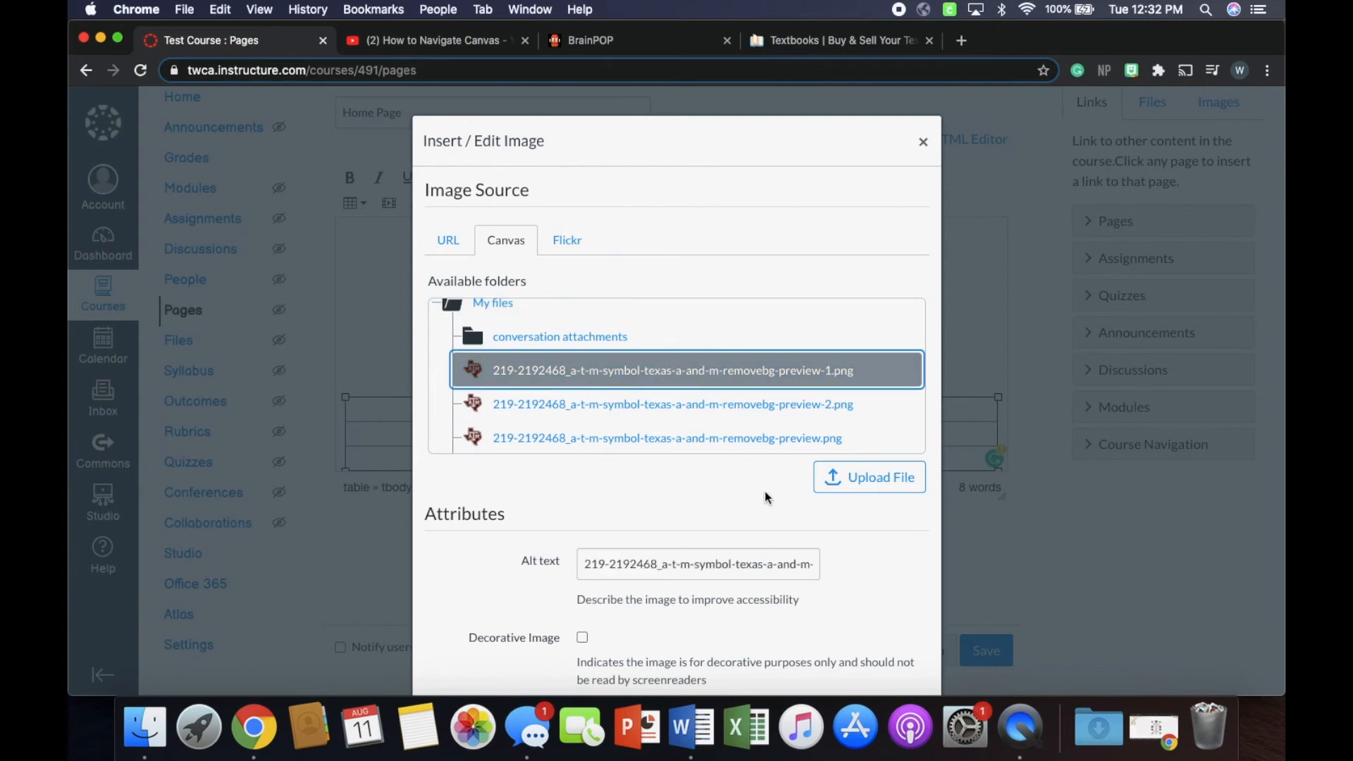
scroll(763, 491, down, 3)
click(896, 666)
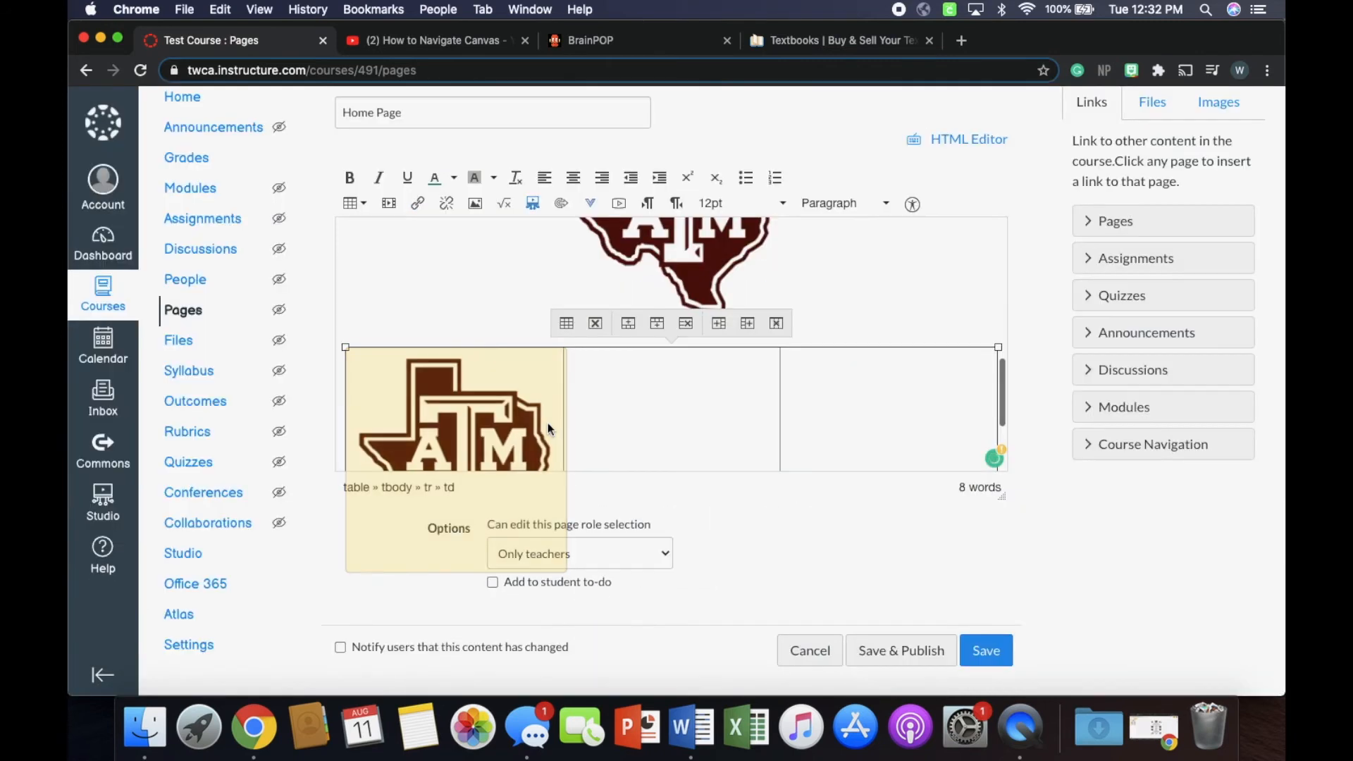
Step: Insert 800px-Flag_of_Texas.svg.png from My files into the second cell of the table's first row
scroll(706, 288, down, 4)
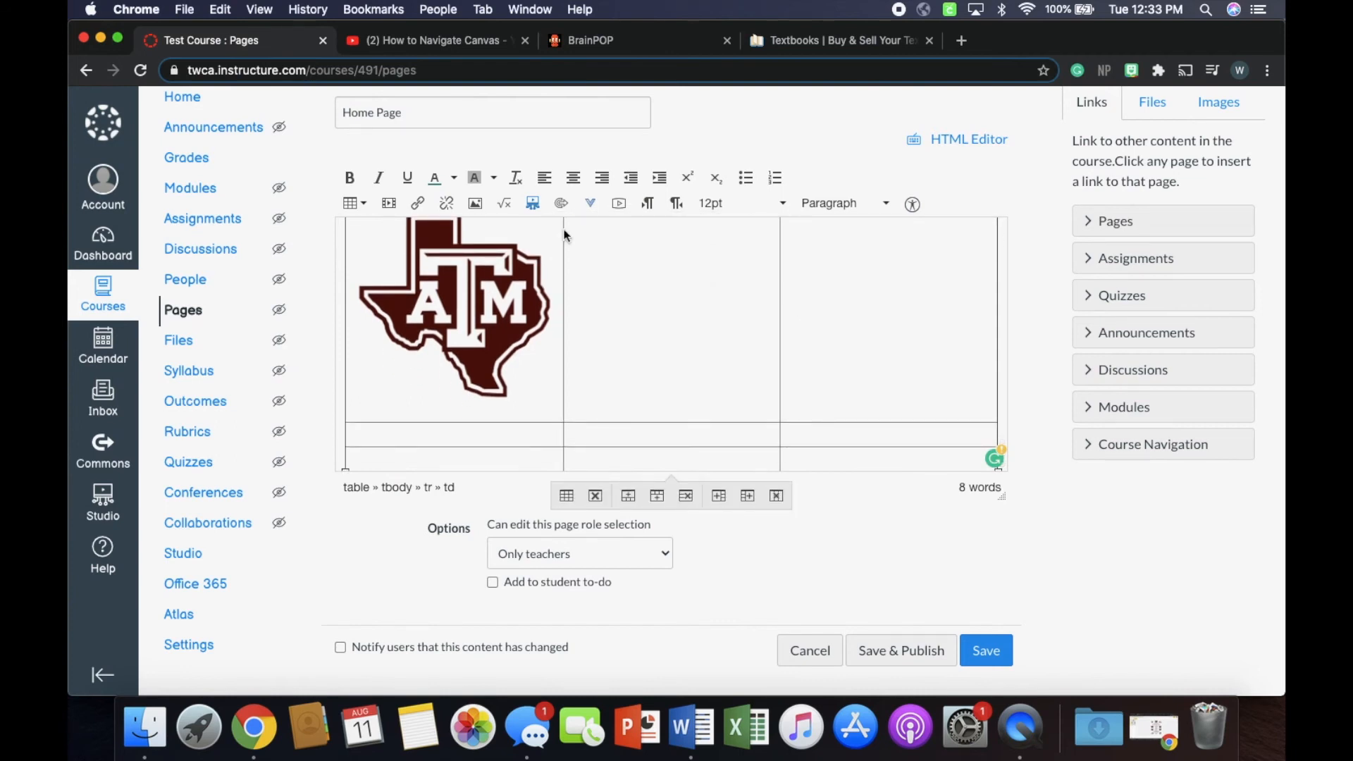
click(594, 256)
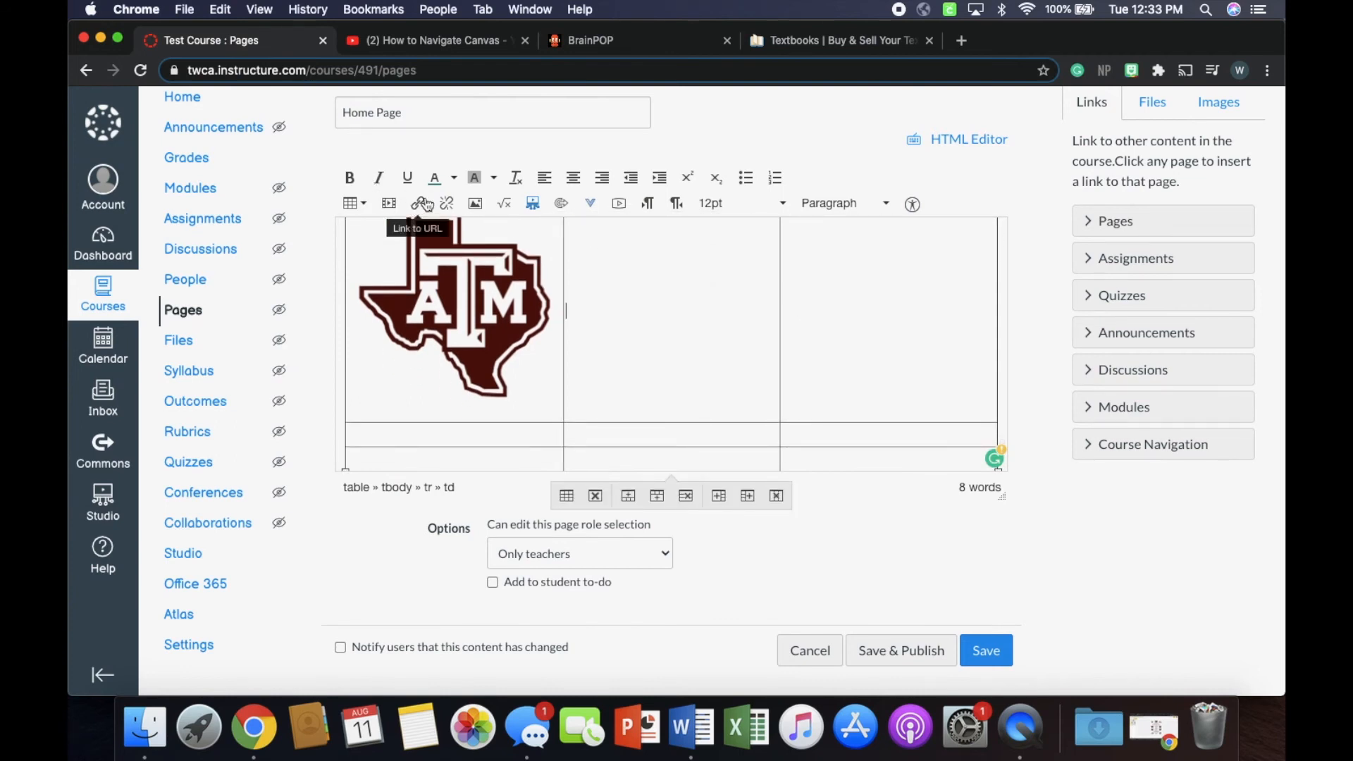
click(485, 208)
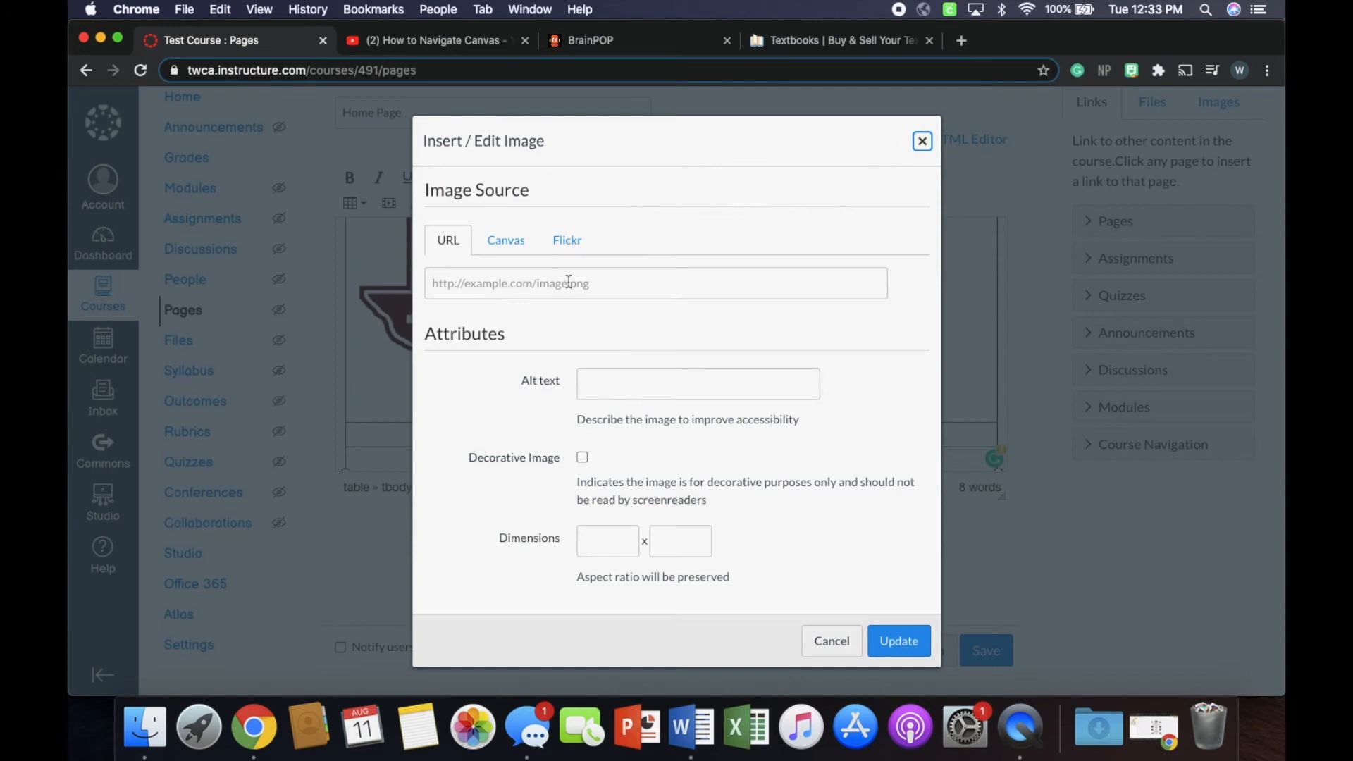
click(505, 238)
scroll(643, 387, down, 1)
click(531, 302)
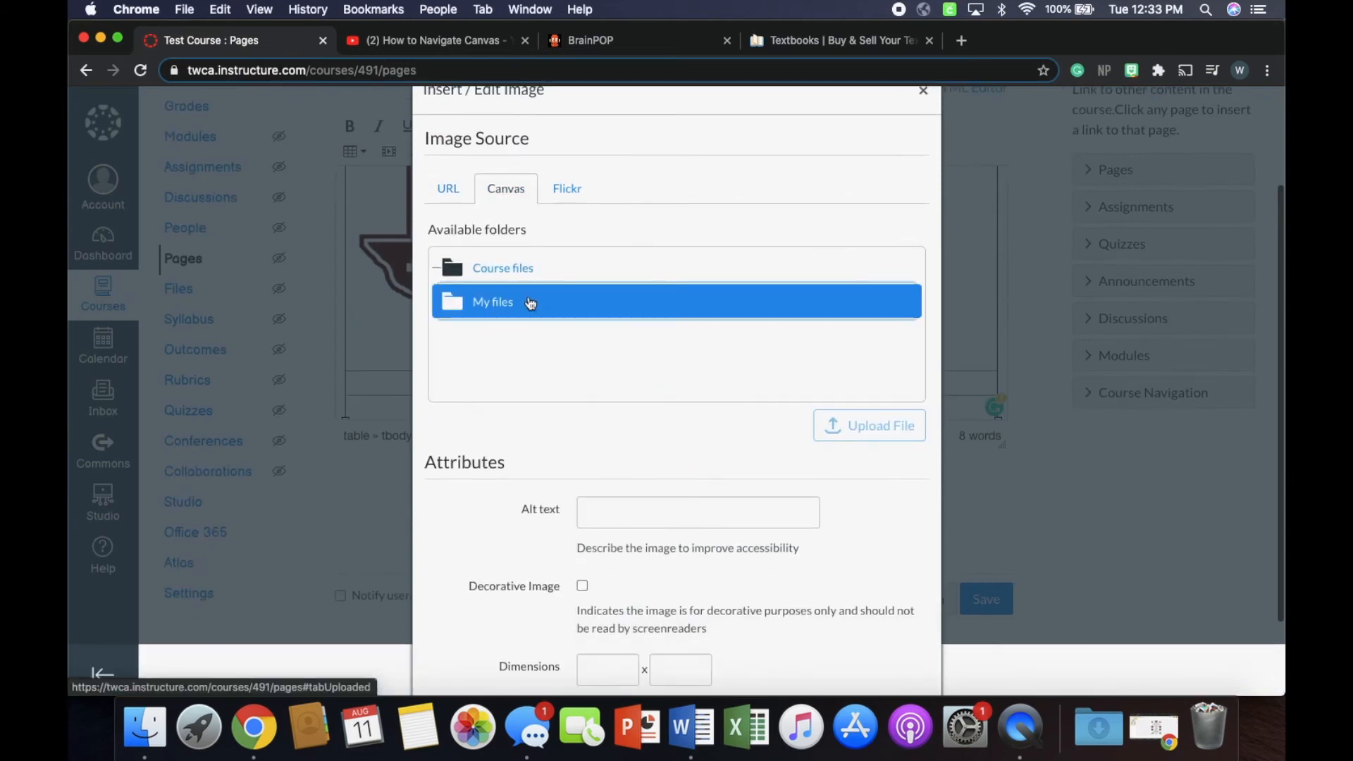
scroll(619, 366, down, 2)
click(586, 337)
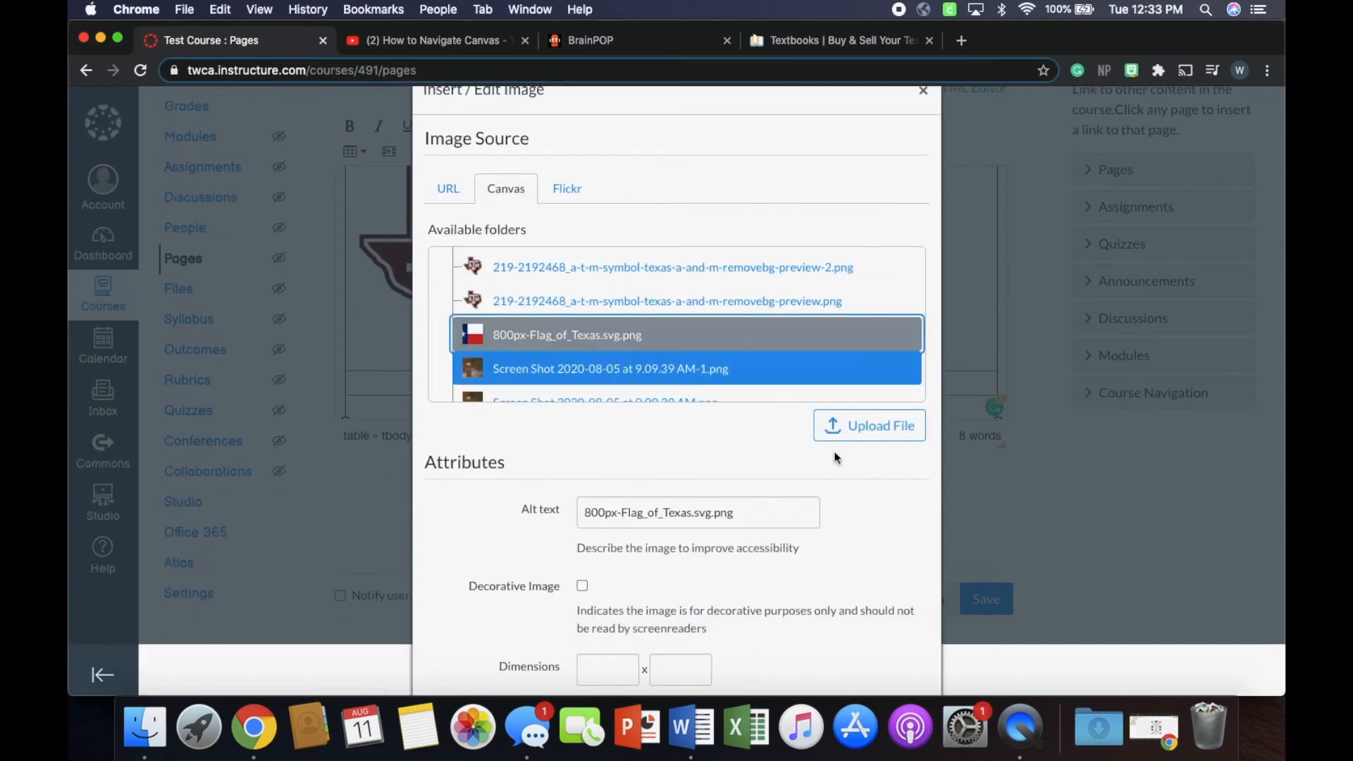
scroll(882, 496, down, 2)
click(900, 679)
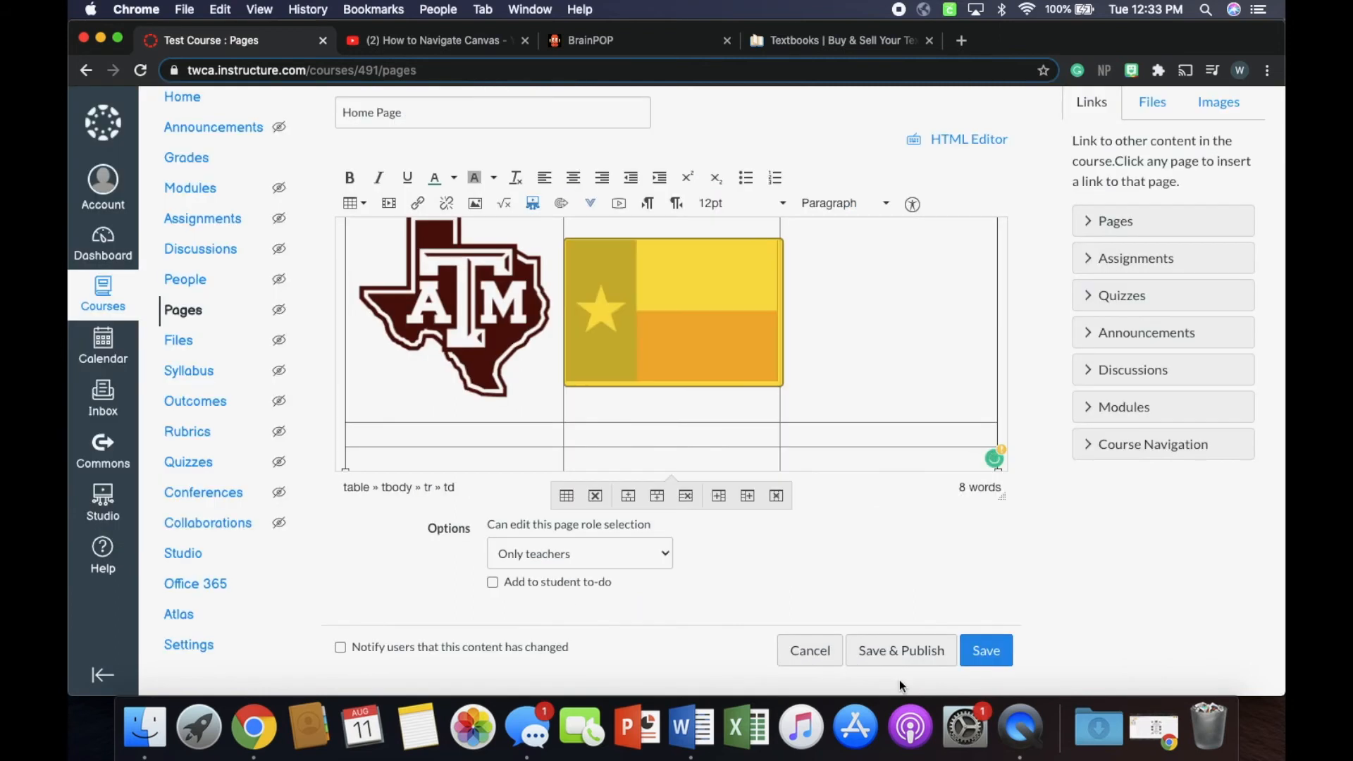
Step: Insert Screen Shot 2020-08-05 at 9.09.39 AM-1.png from My files into the third cell of the table's first row
scroll(719, 344, up, 2)
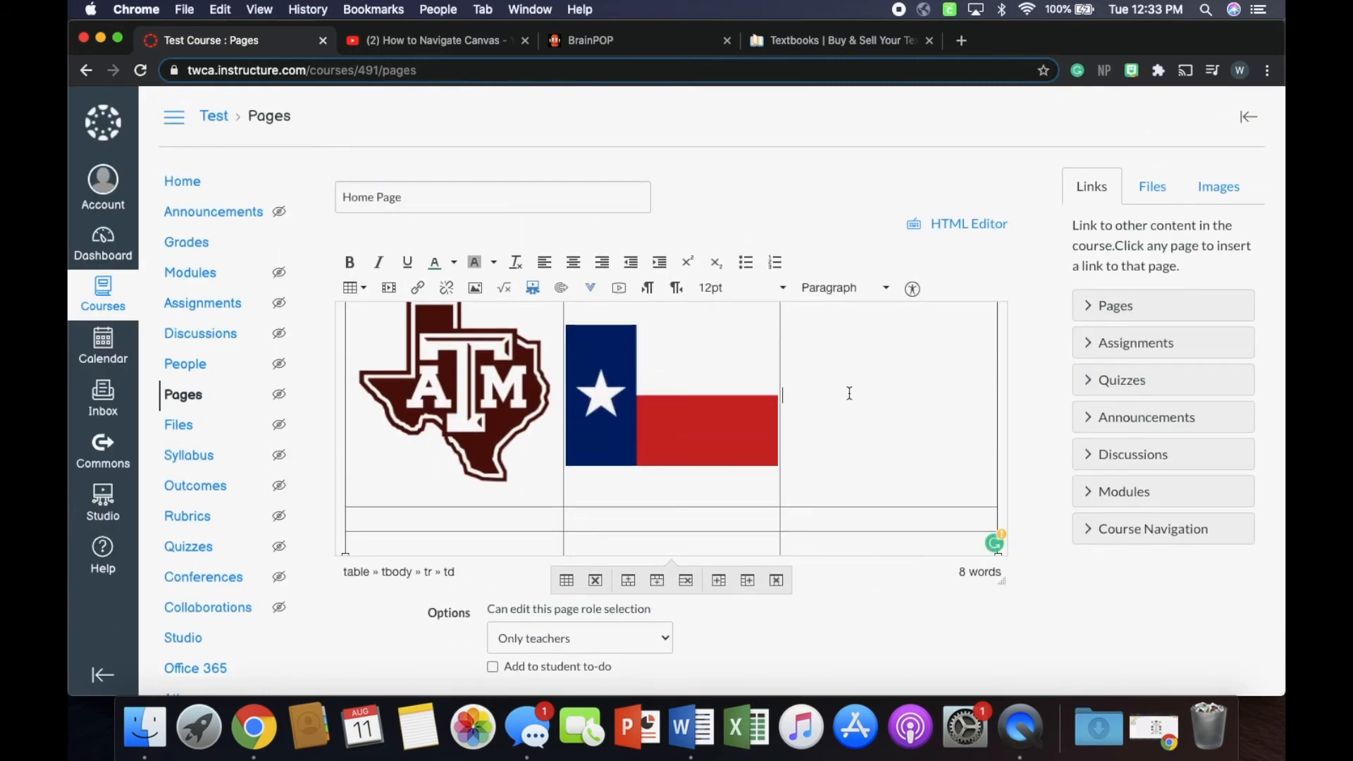
click(475, 288)
click(505, 239)
scroll(603, 407, down, 3)
click(493, 202)
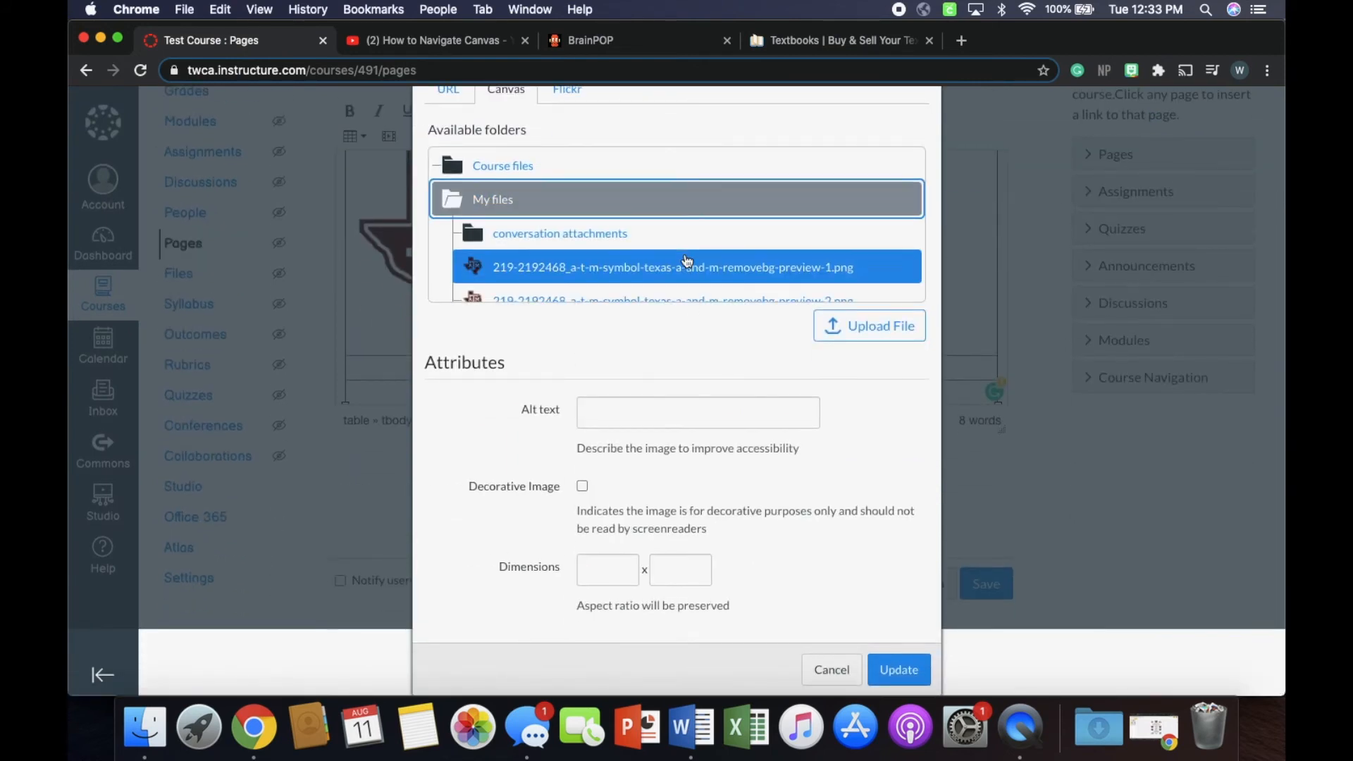
scroll(688, 261, down, 3)
click(644, 252)
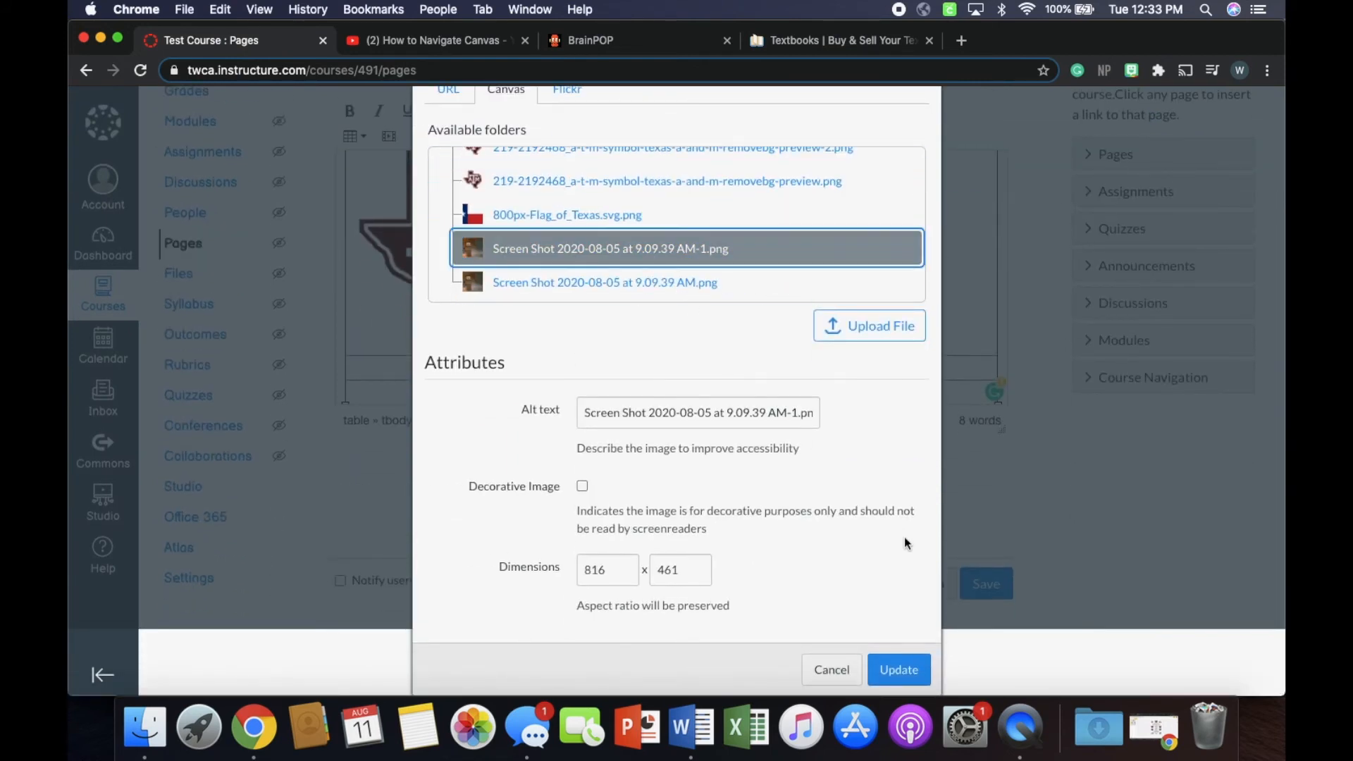
click(898, 662)
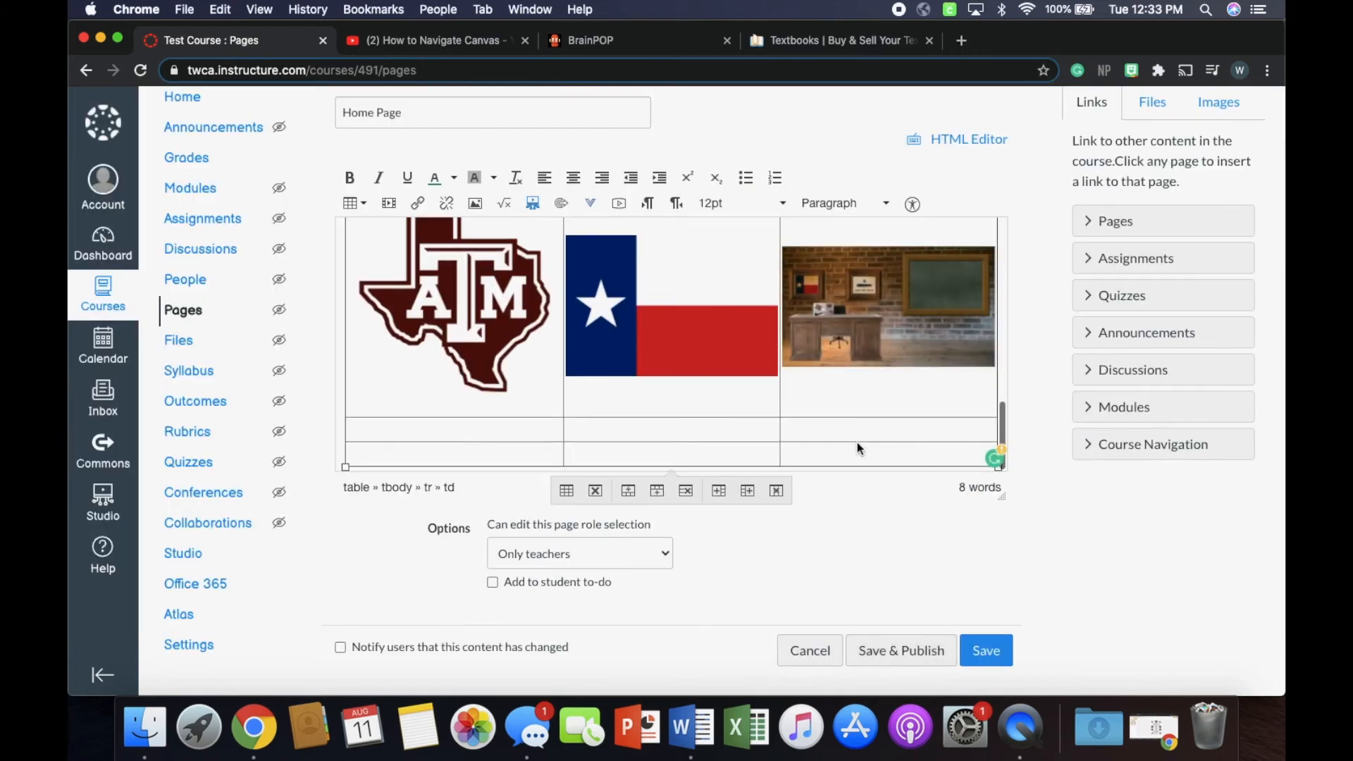
Step: Delete the image table and the Texas A&M logo below the classroom image
scroll(856, 442, up, 10)
scroll(872, 340, down, 3)
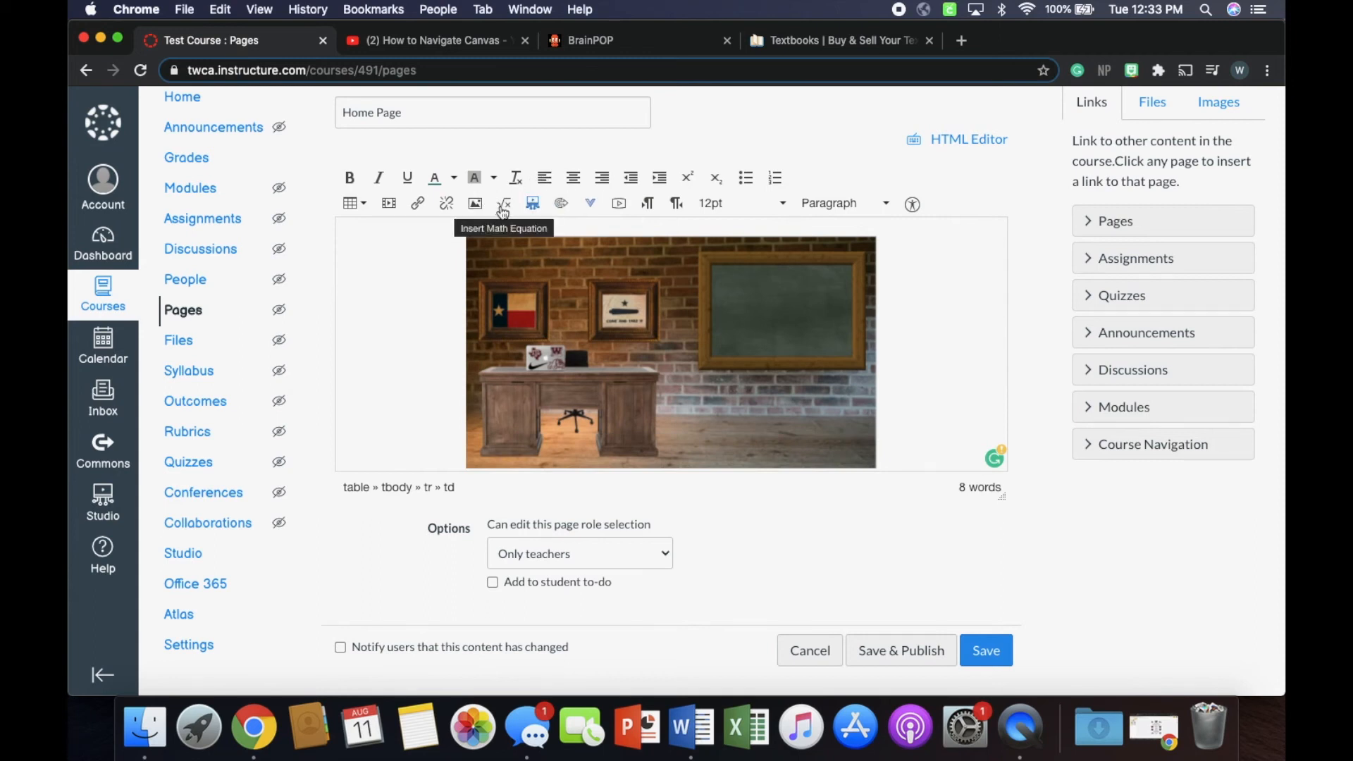
scroll(663, 338, down, 5)
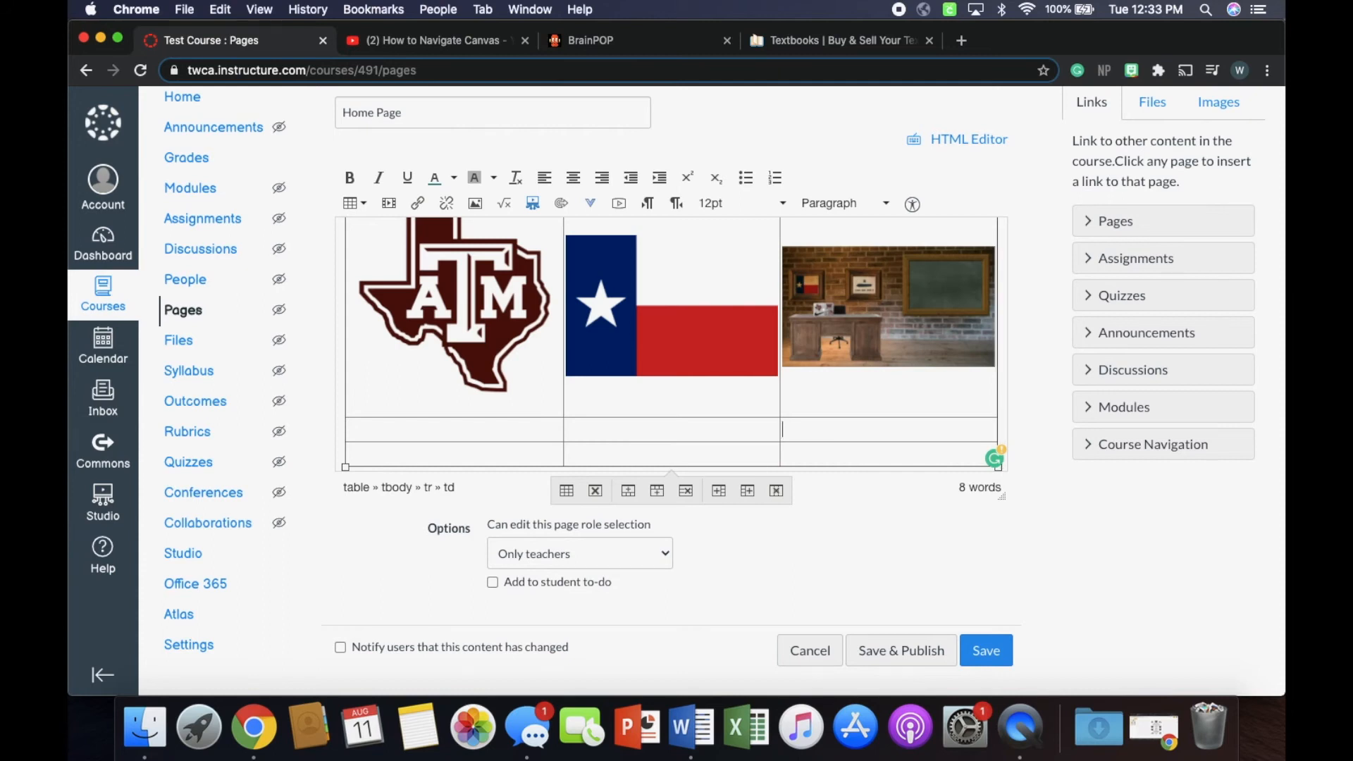
scroll(897, 463, up, 1)
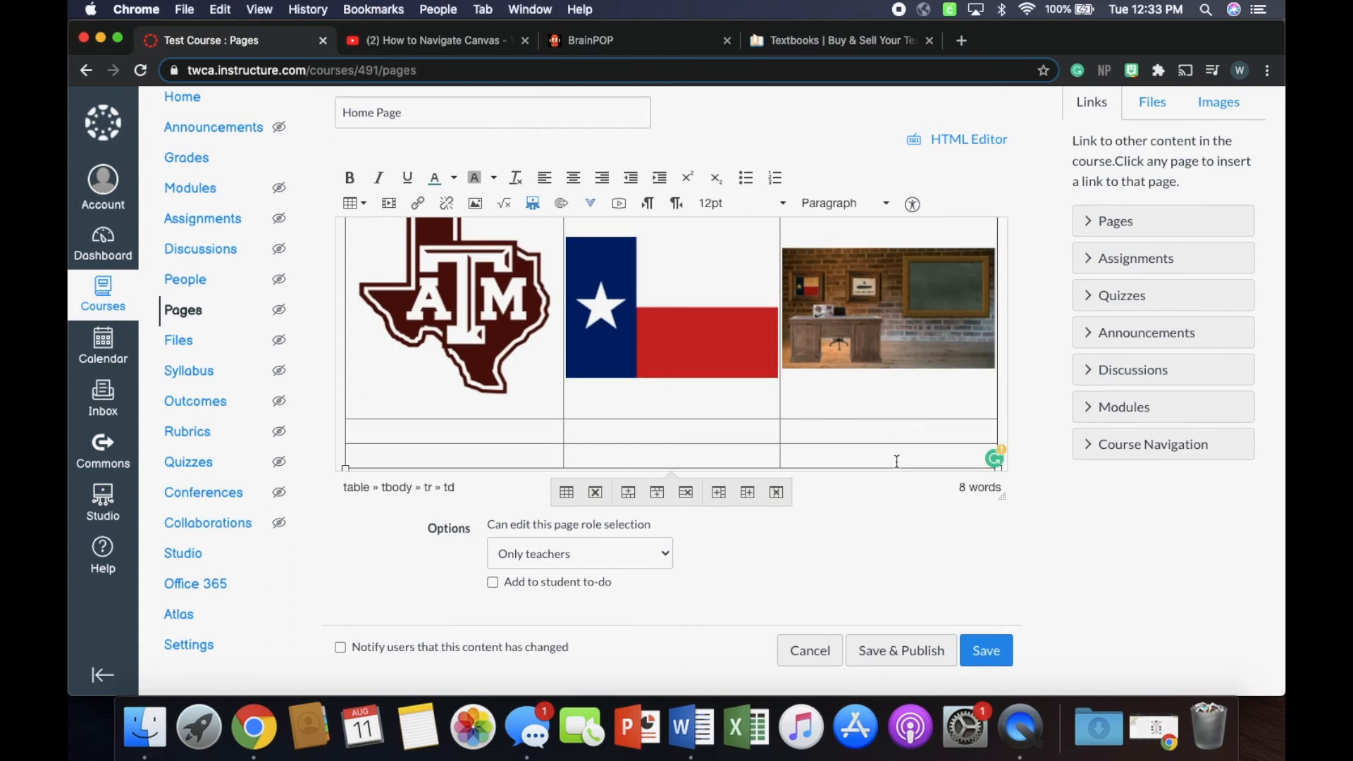
click(596, 492)
click(684, 366)
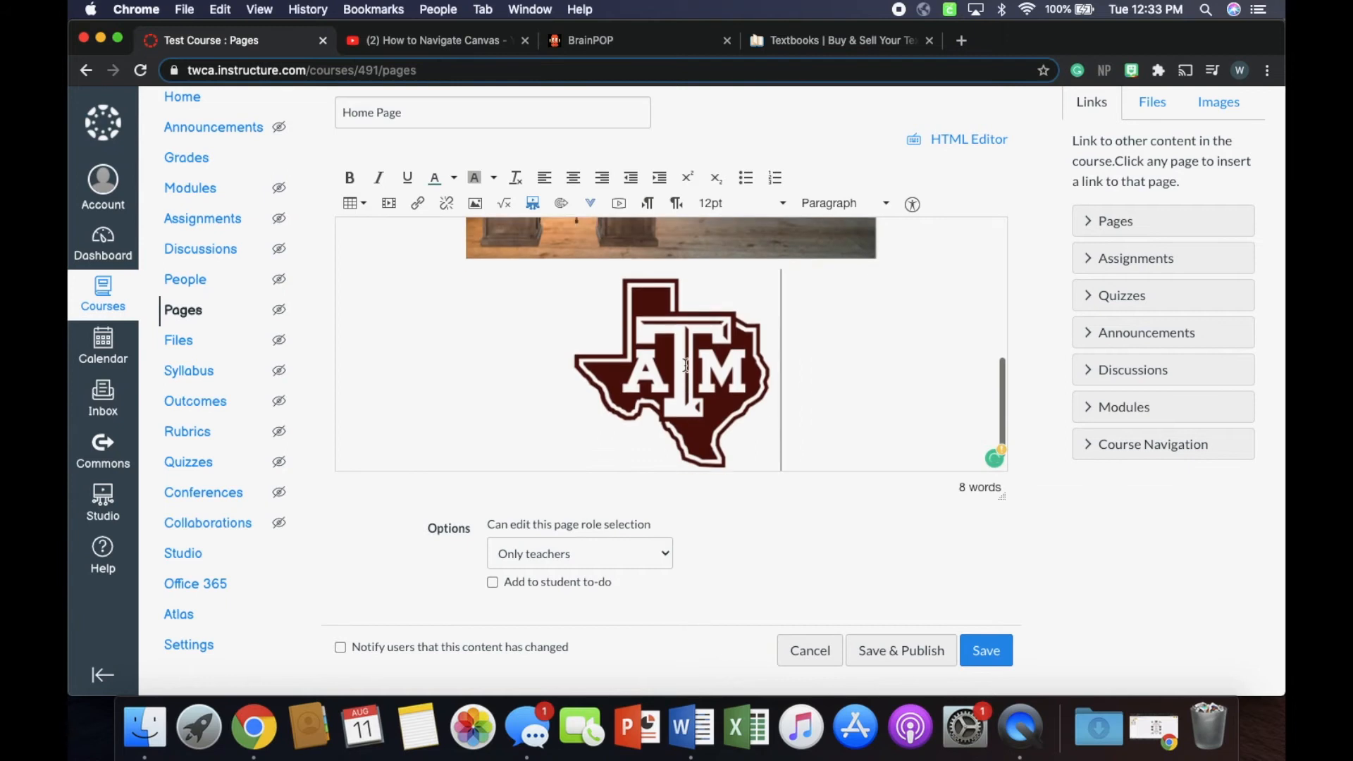
key(BackSpace)
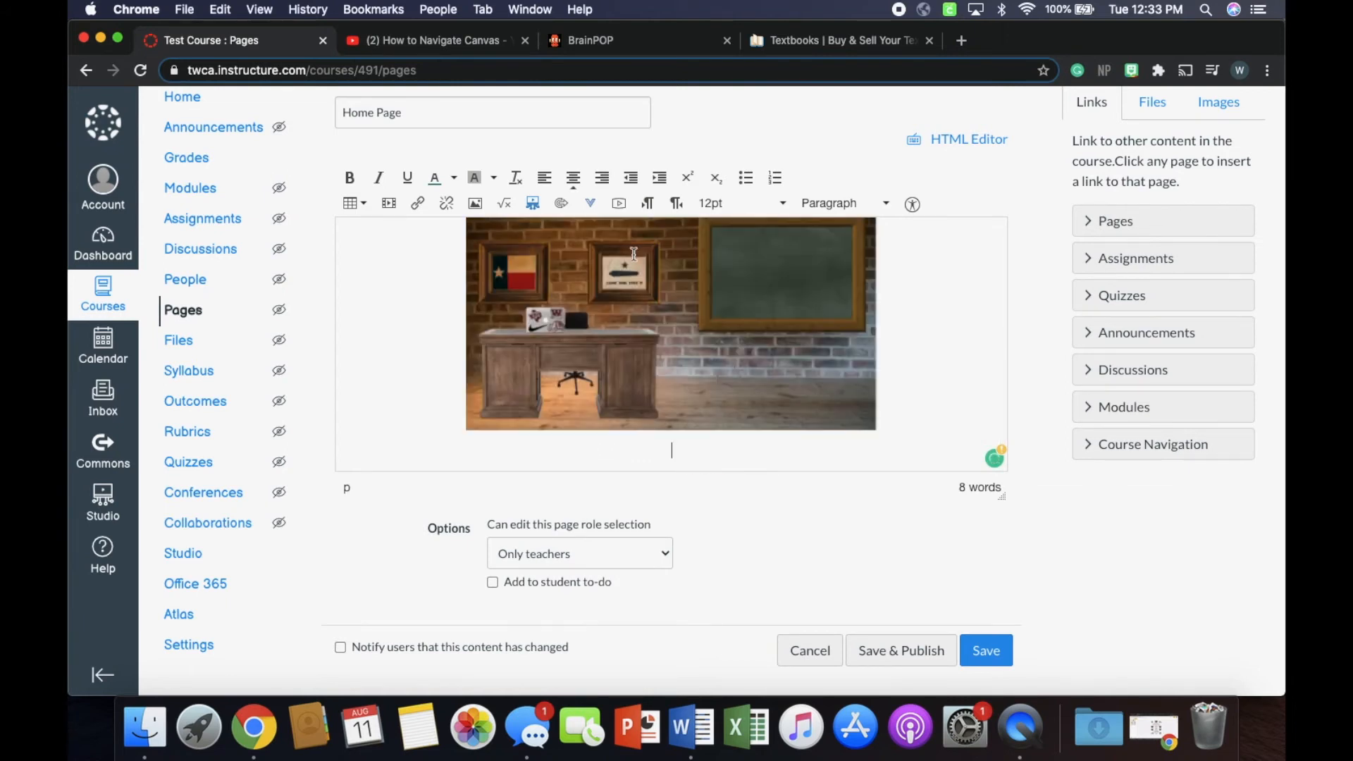
Step: Examine the equation editor's symbol categories: Basic, Greek, Operators, Relationships, Arrows, Delimiters and Misc
click(507, 206)
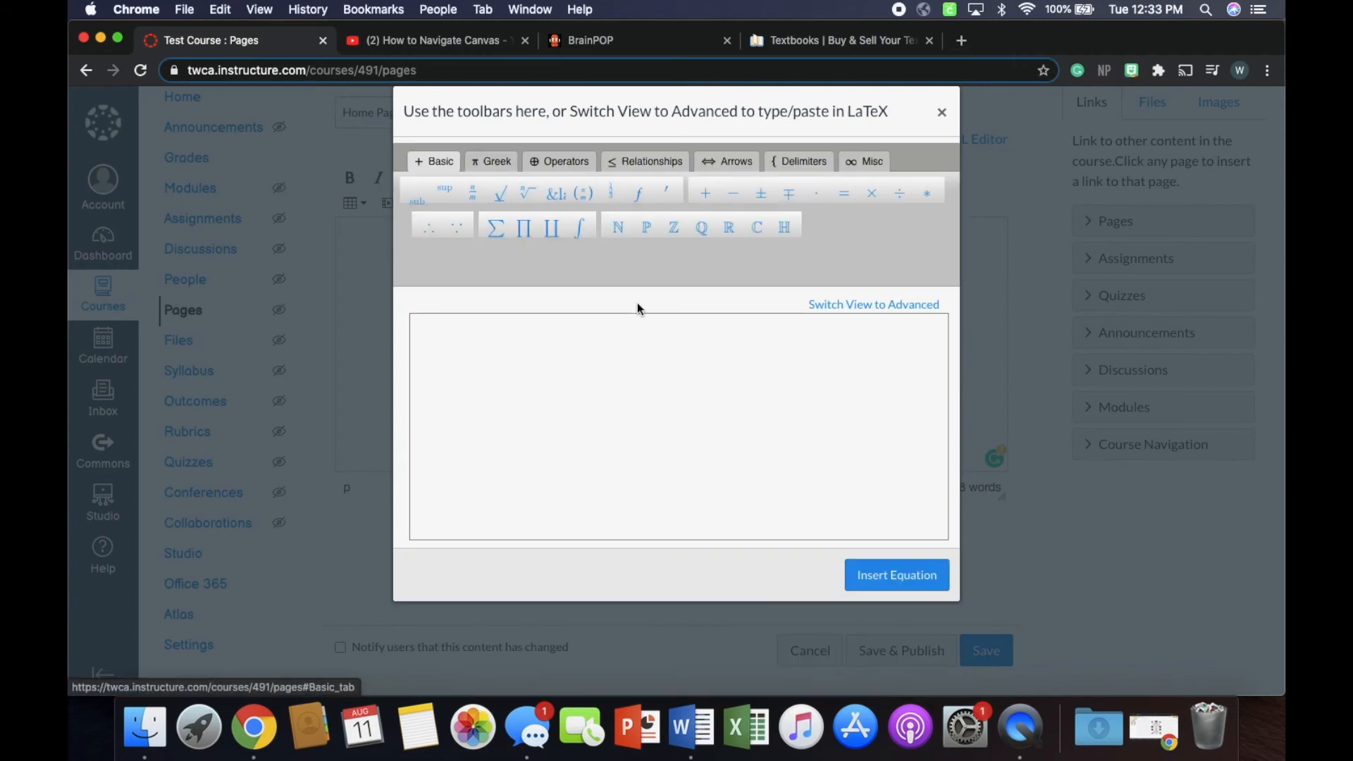
click(573, 162)
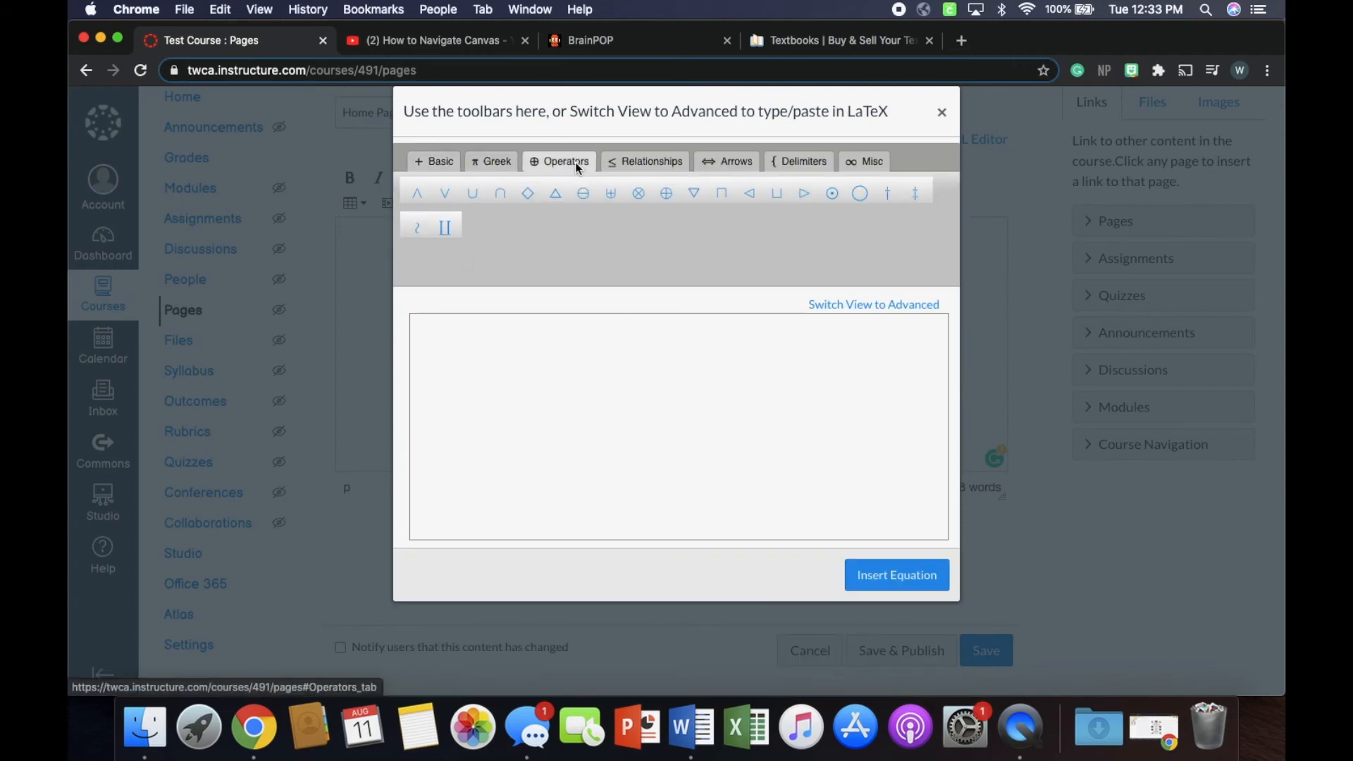
click(492, 167)
click(647, 166)
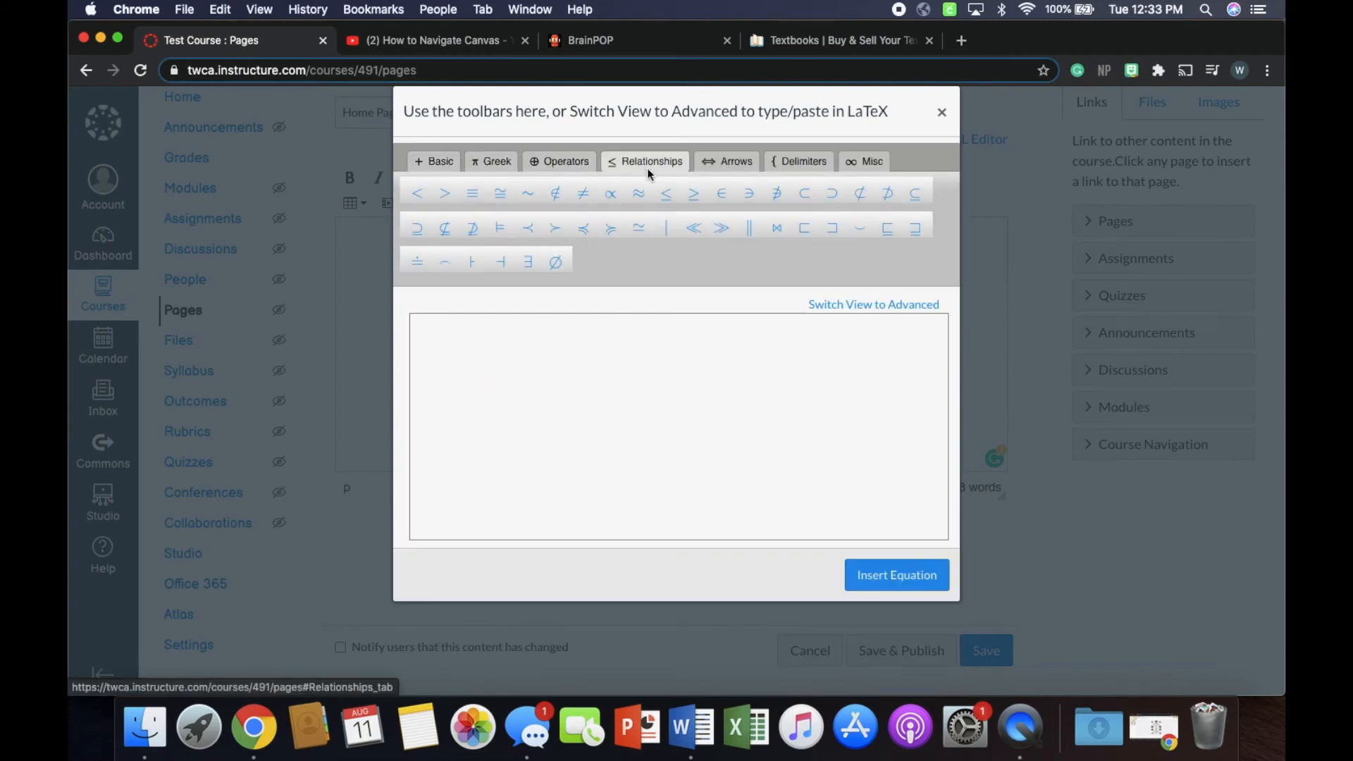
click(566, 161)
click(726, 162)
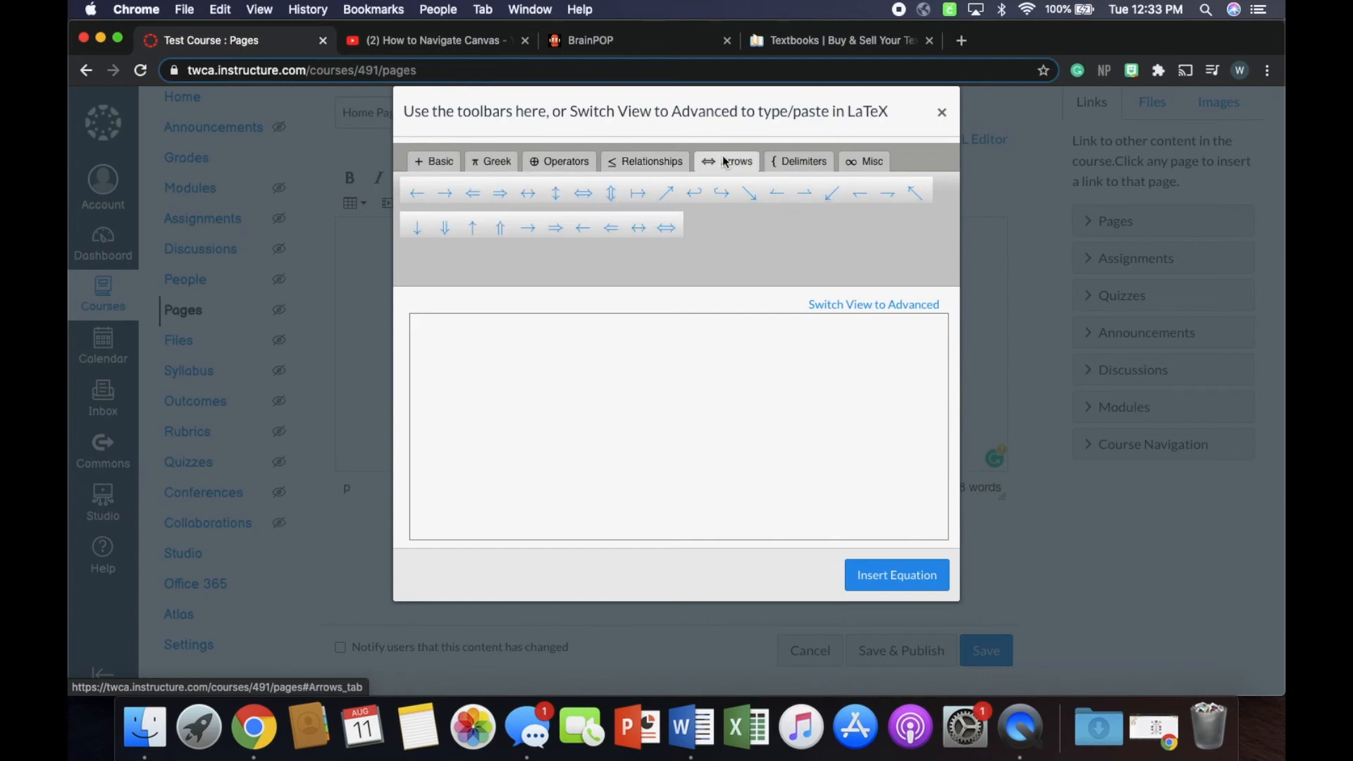
click(639, 166)
click(801, 166)
click(873, 162)
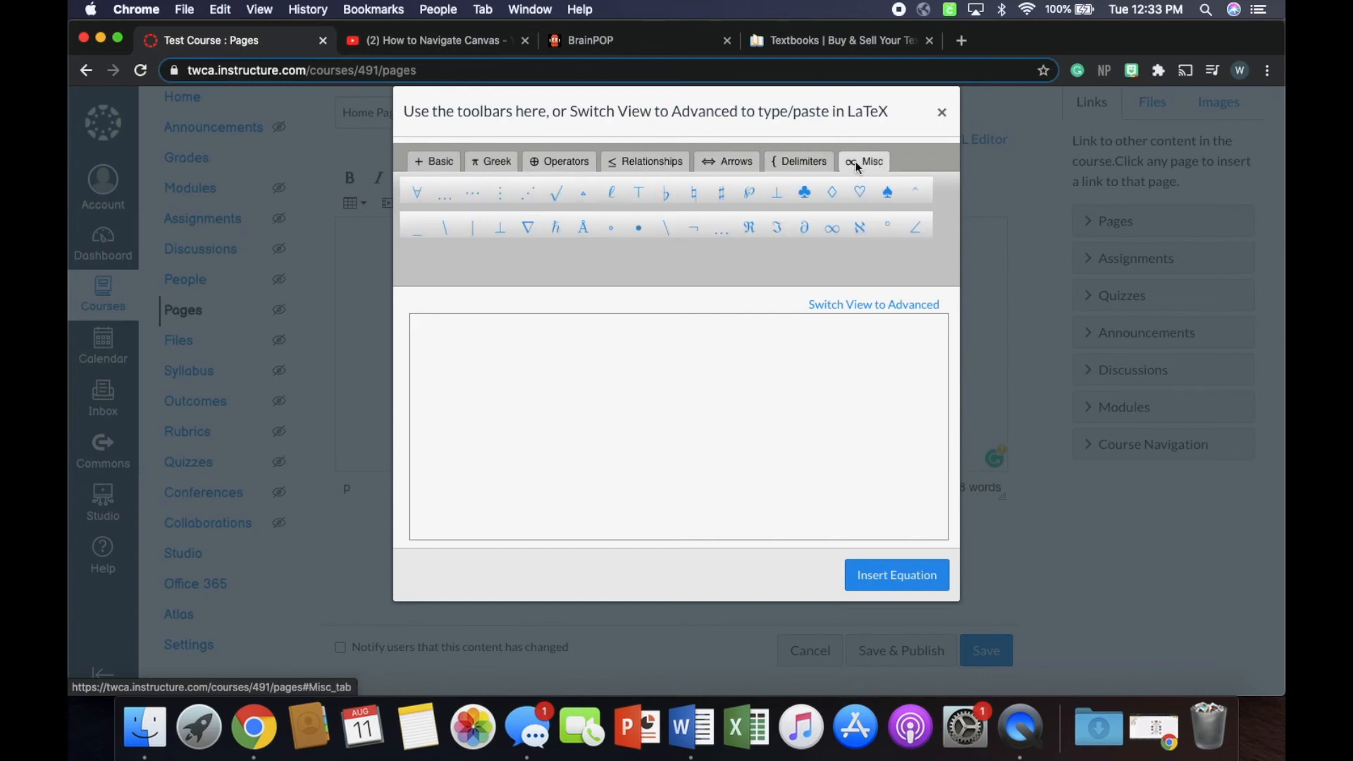
click(434, 160)
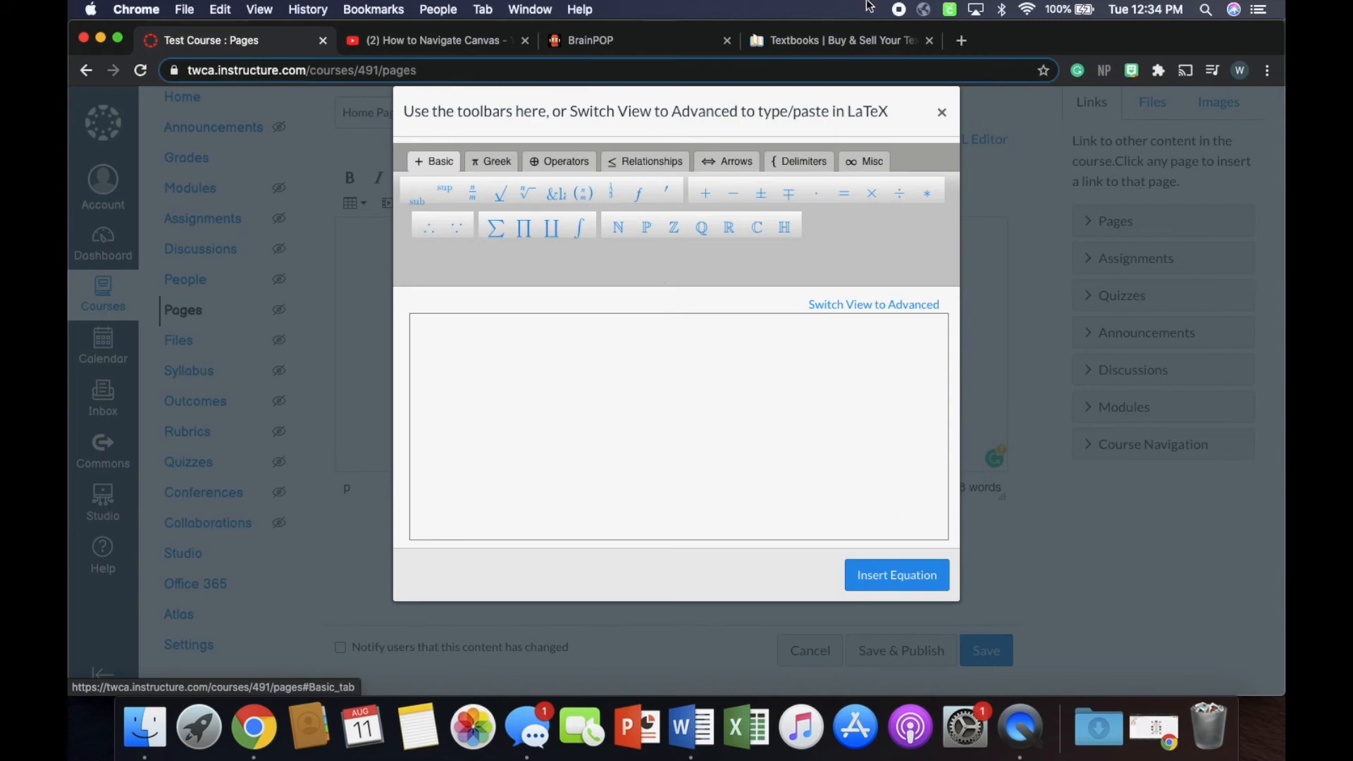
click(942, 112)
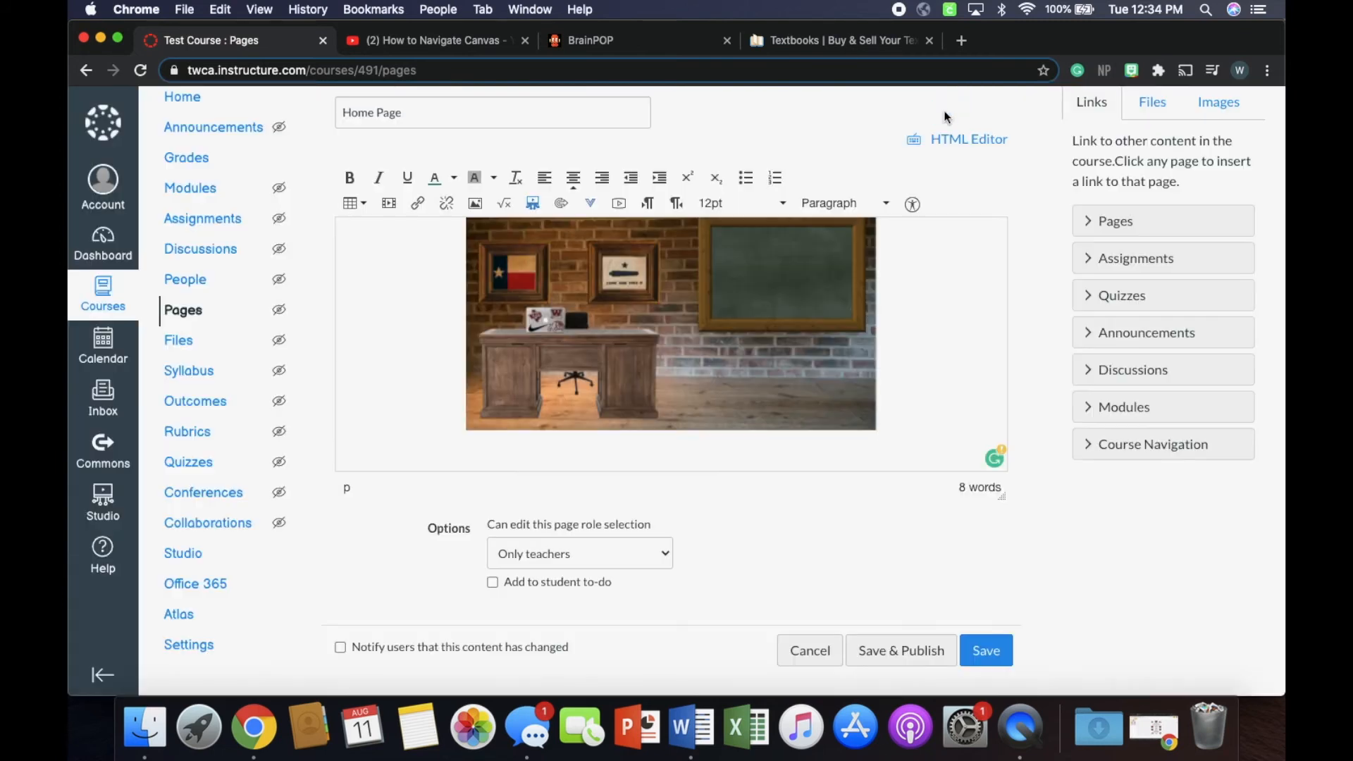
Step: Insert the math equation √(26 ± 4²) below the classroom image
click(503, 205)
click(434, 209)
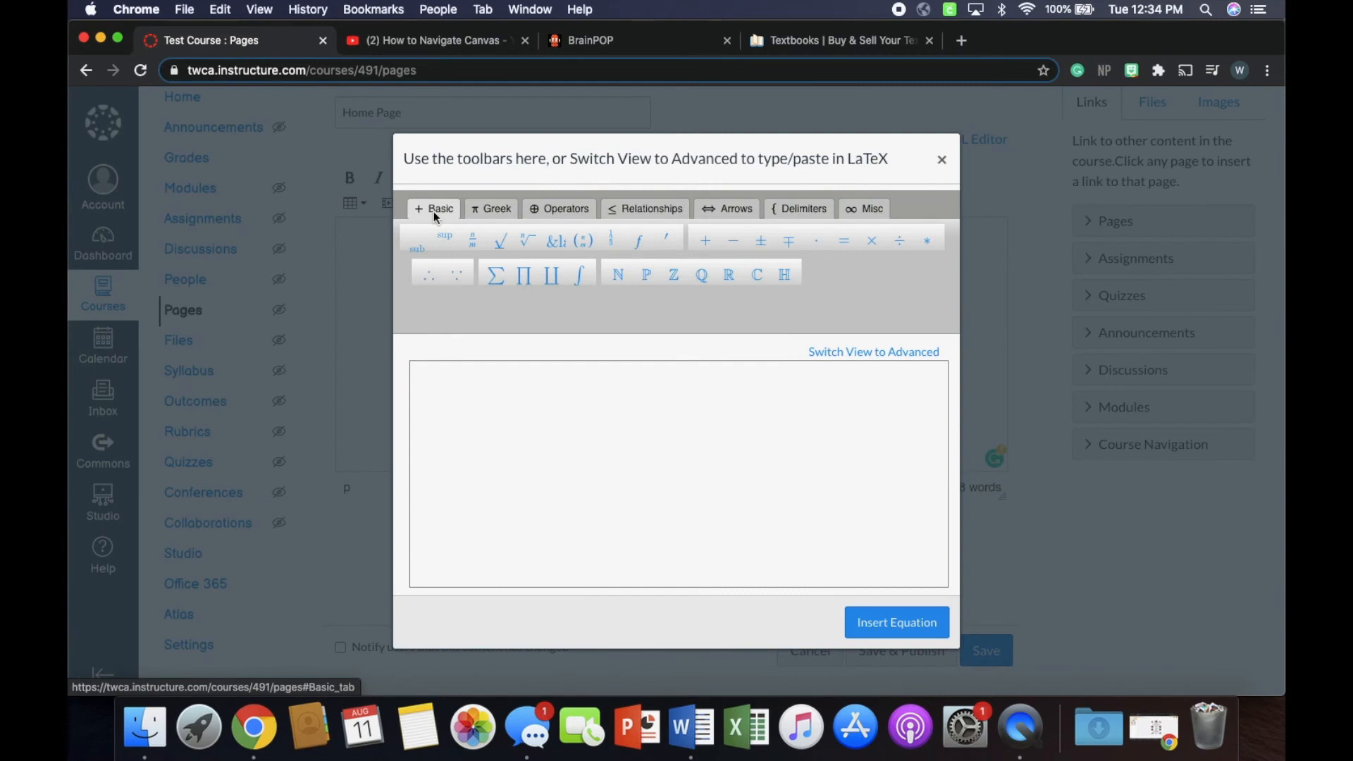
click(501, 243)
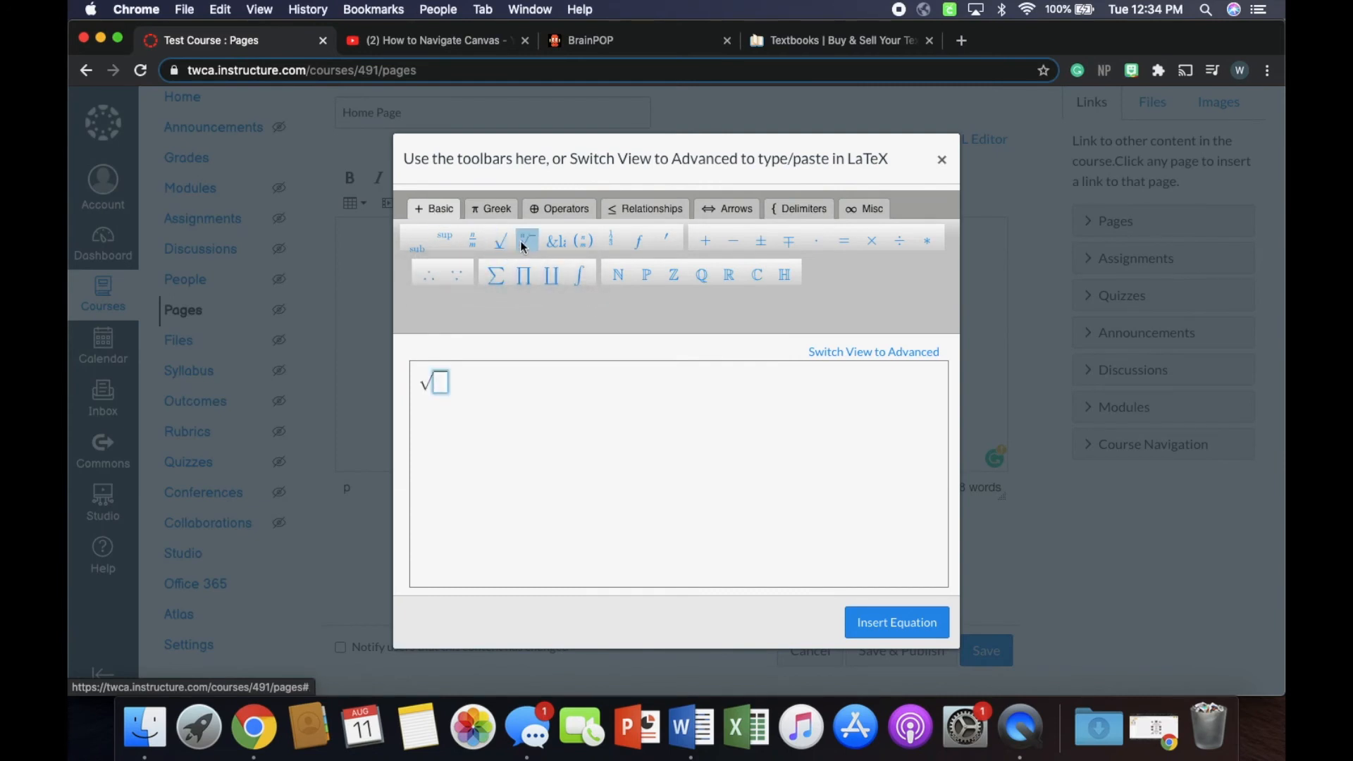
text(26)
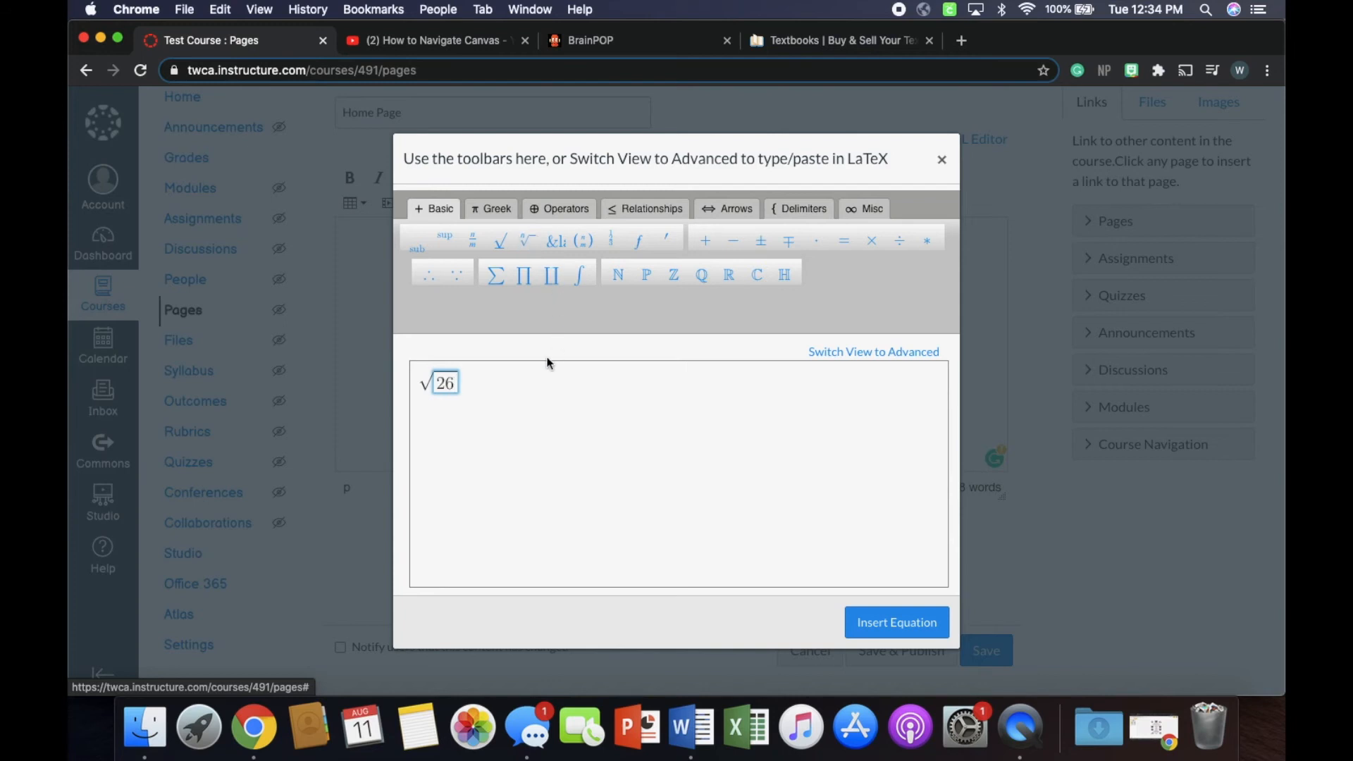
click(760, 241)
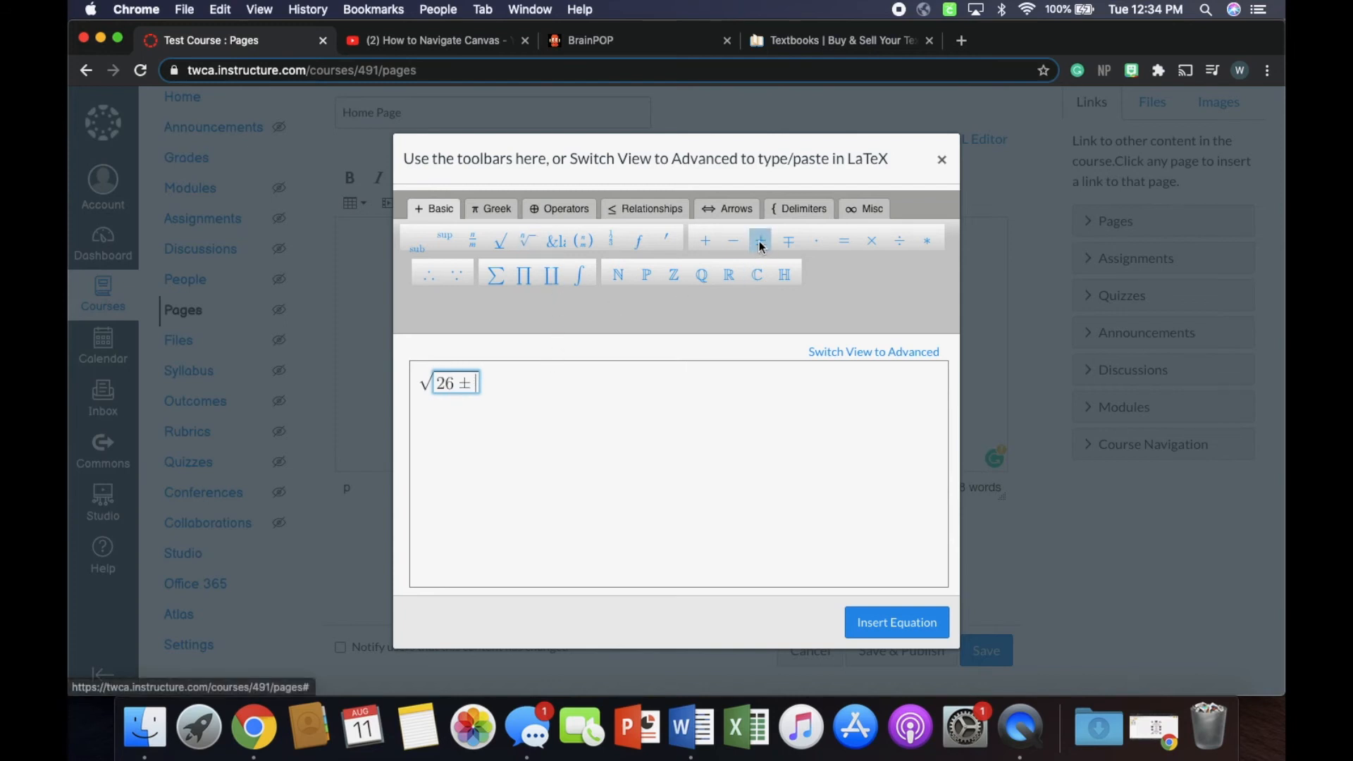
text(4)
click(445, 237)
click(649, 498)
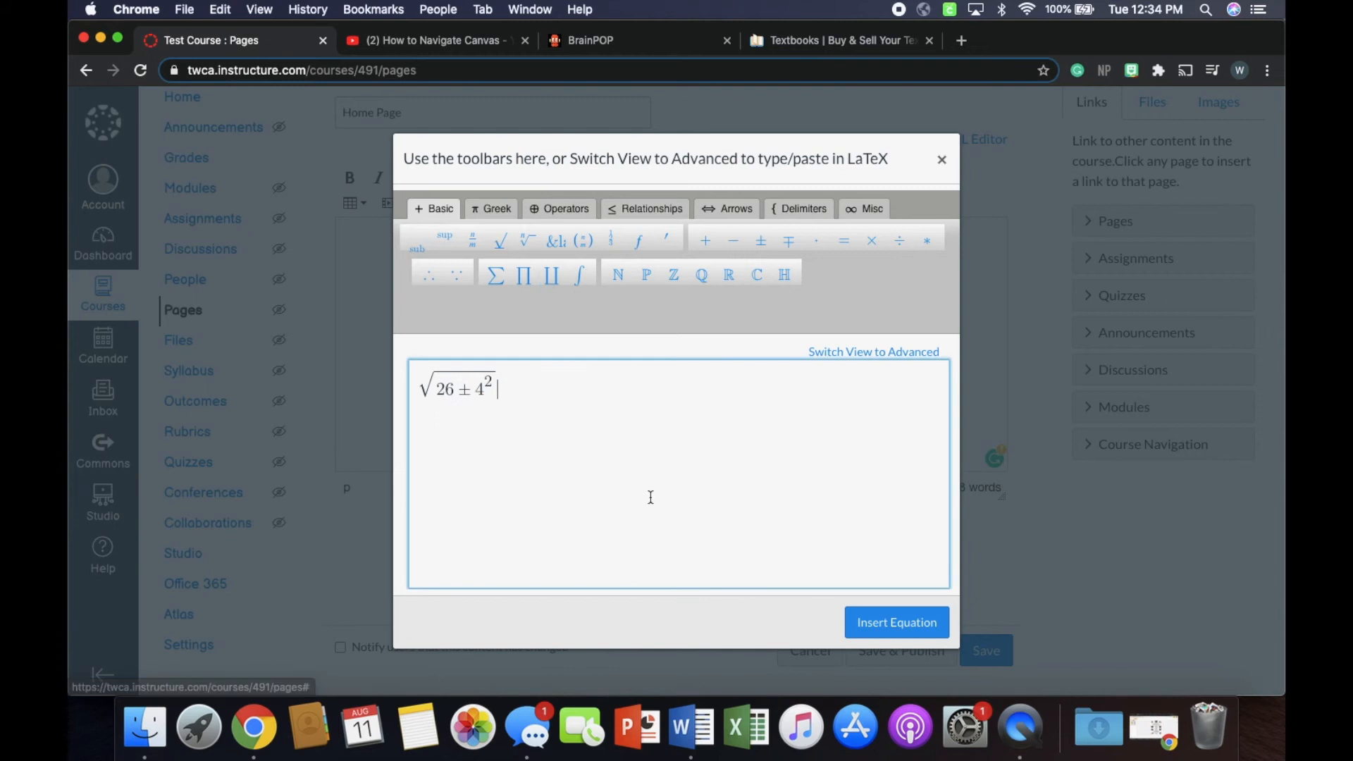
click(896, 622)
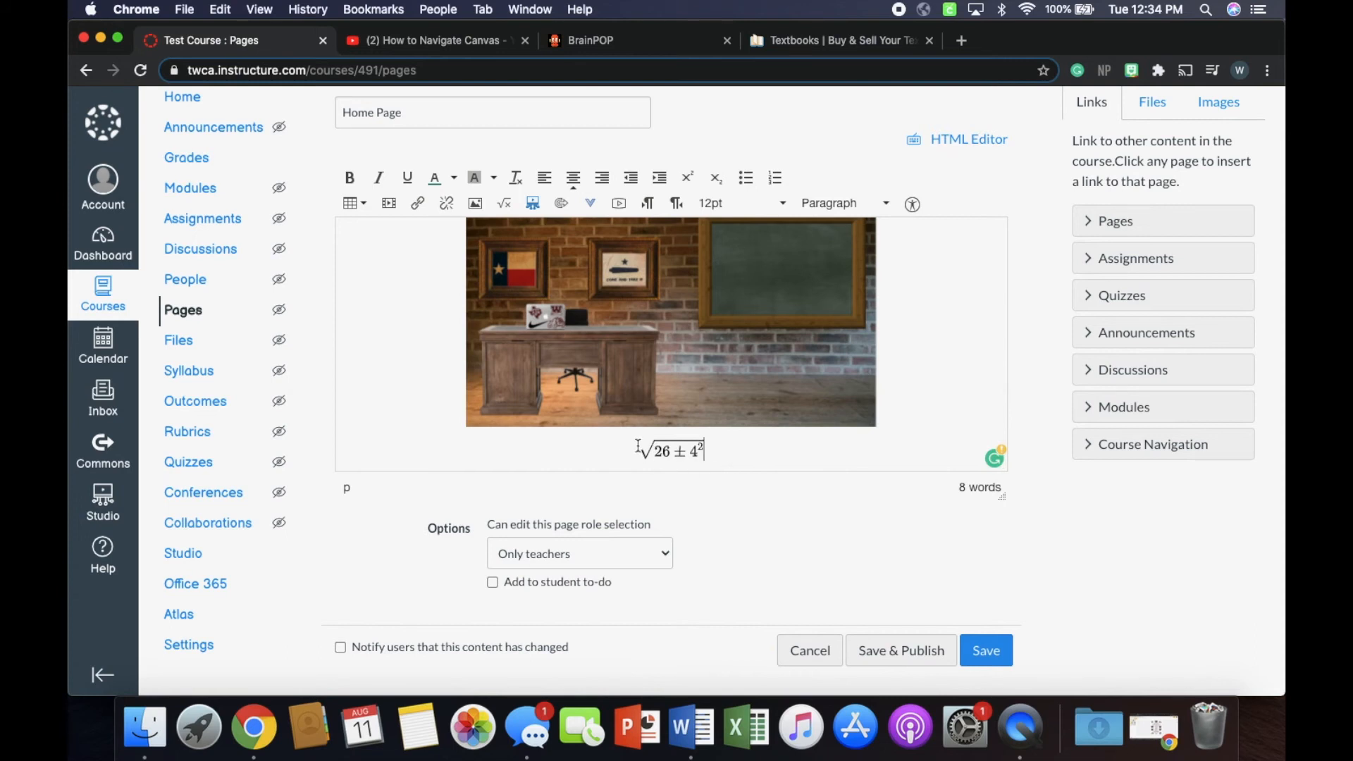
click(677, 457)
click(636, 448)
text(YOu)
key(BackSpace)
key(BackSpace)
key(BackSpace)
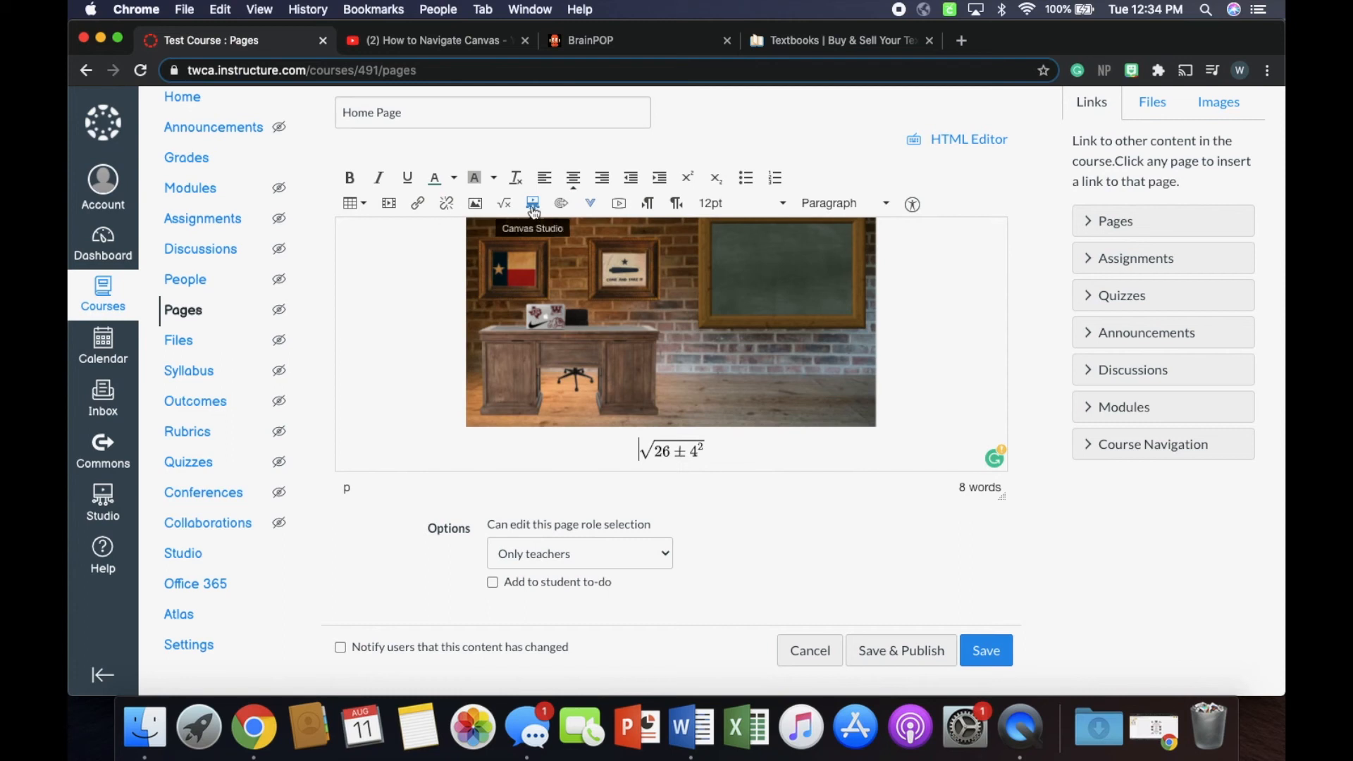
click(691, 179)
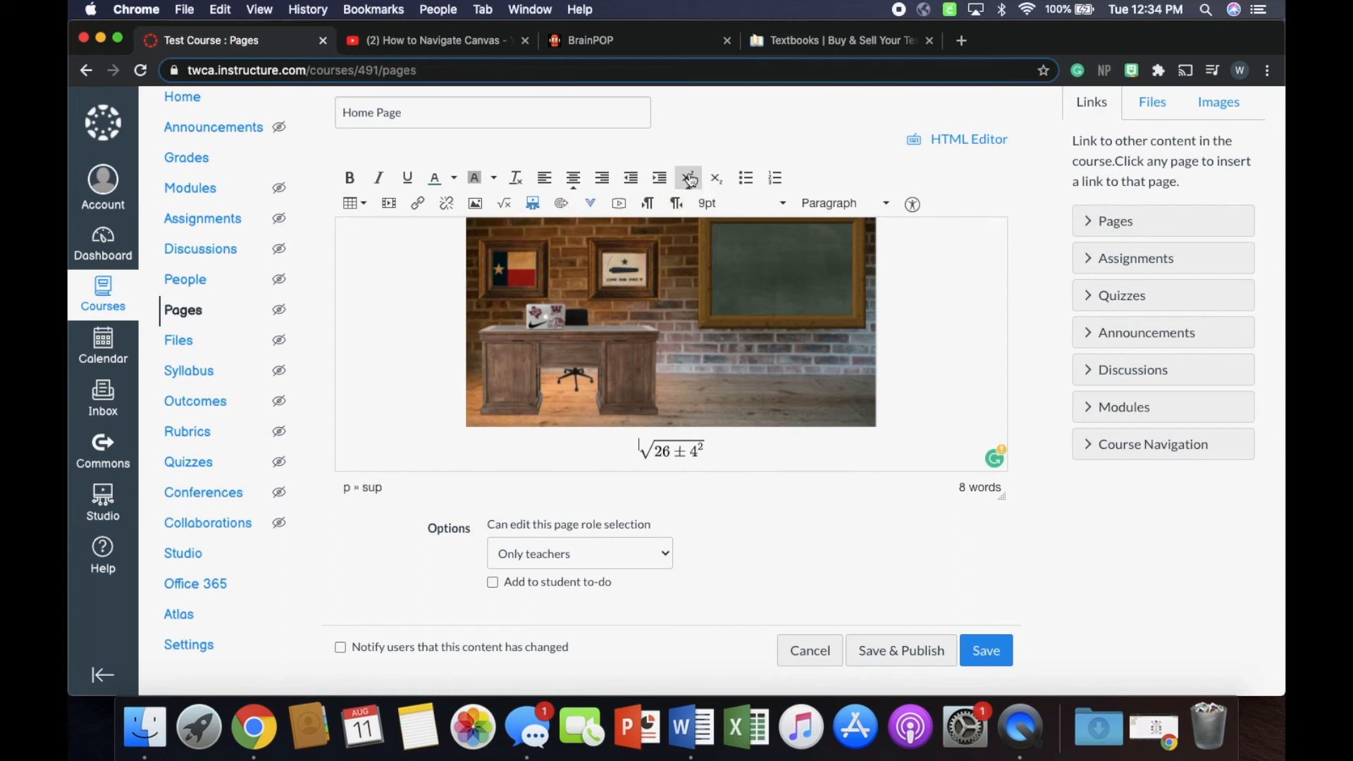
click(688, 178)
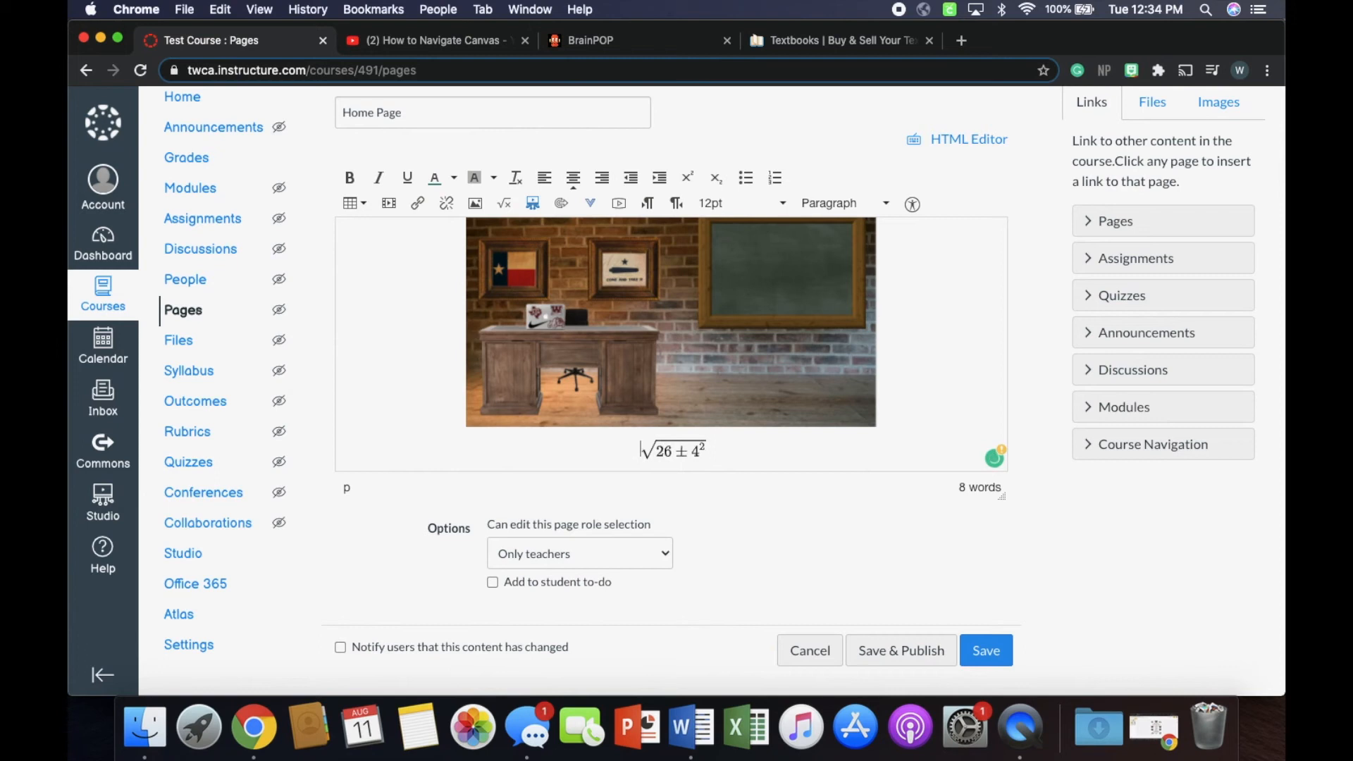
Step: Add the text "You will use this often in my class" directly after the equation
text(You will )
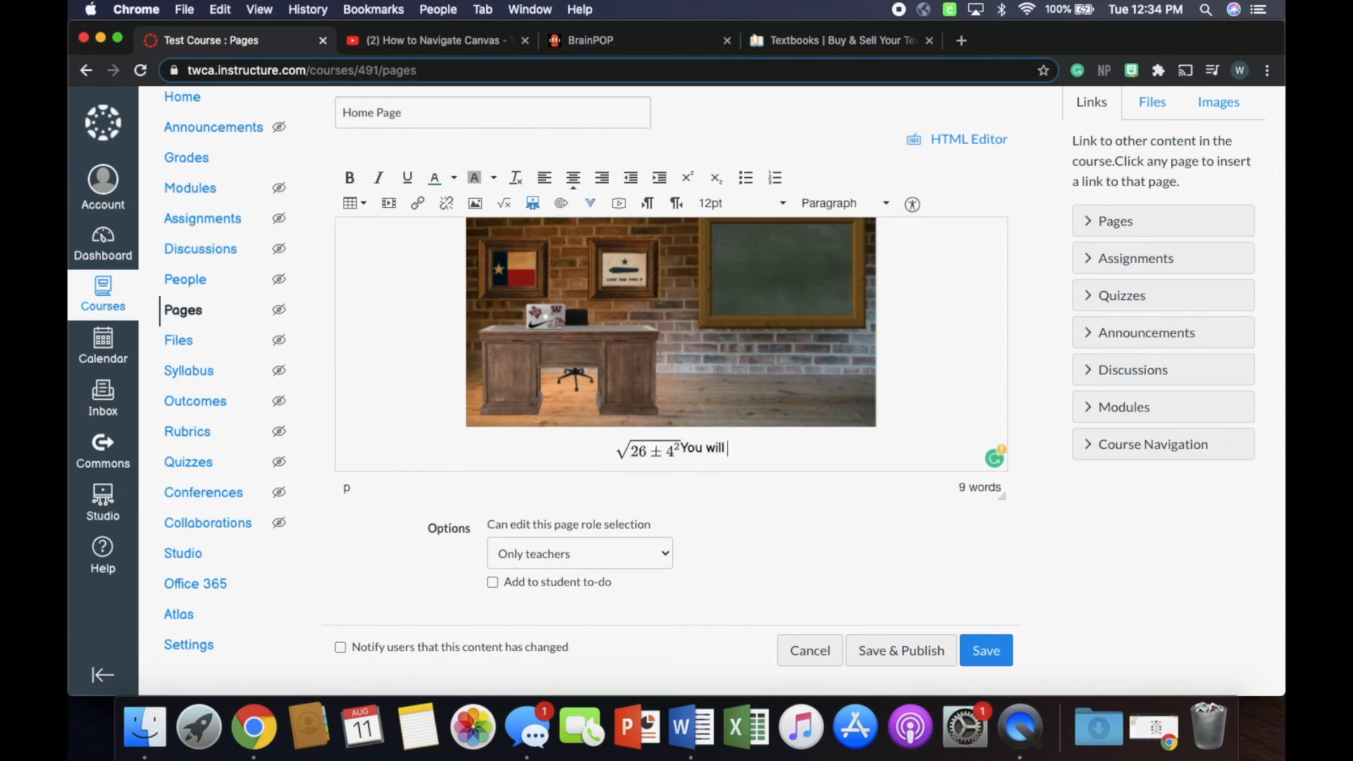
text(use )
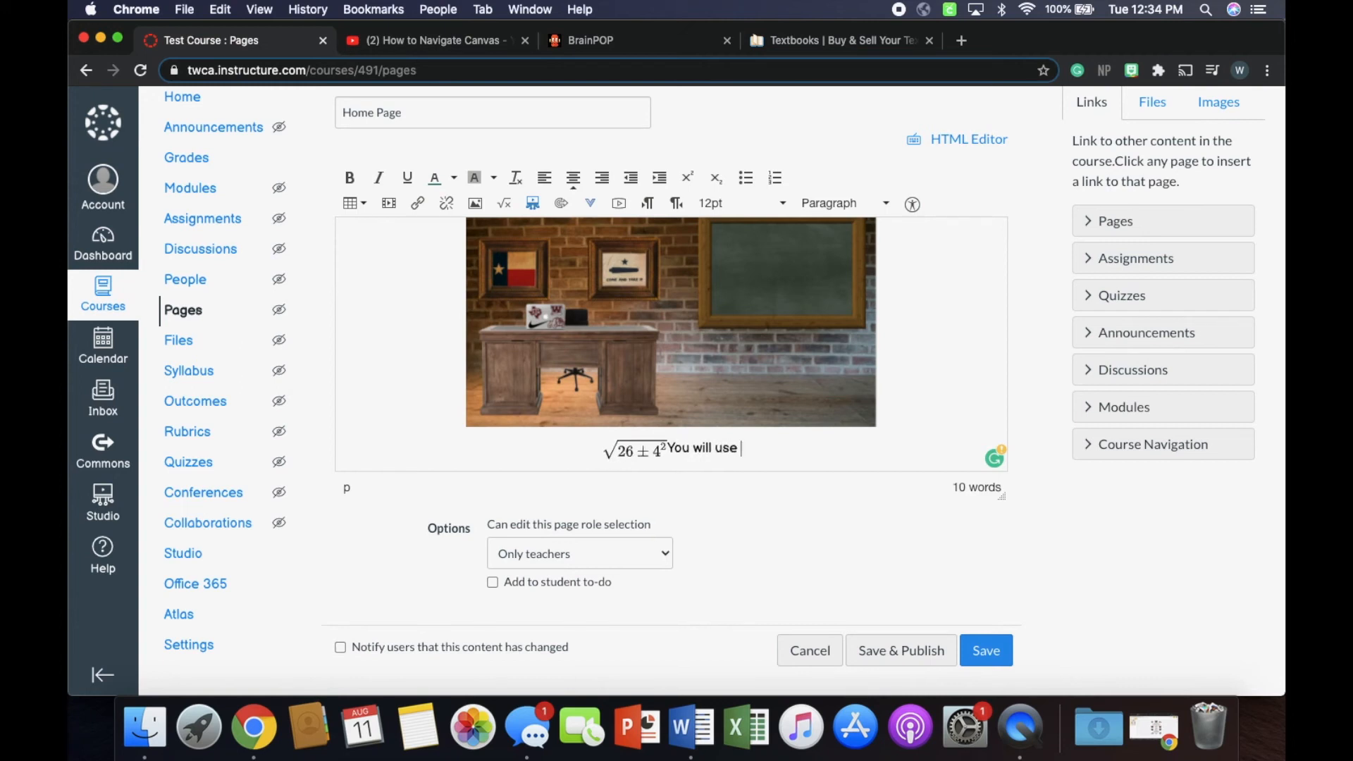
text(this often )
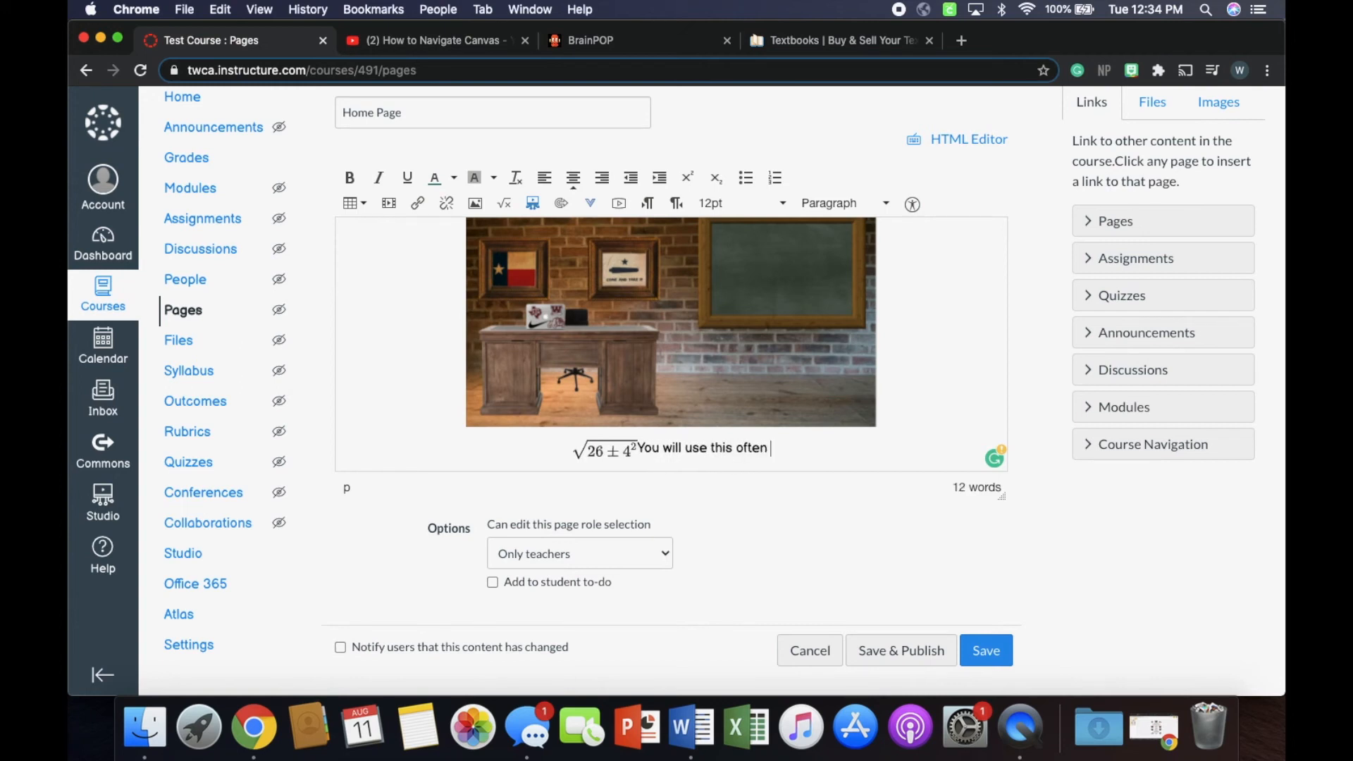
text(in my class)
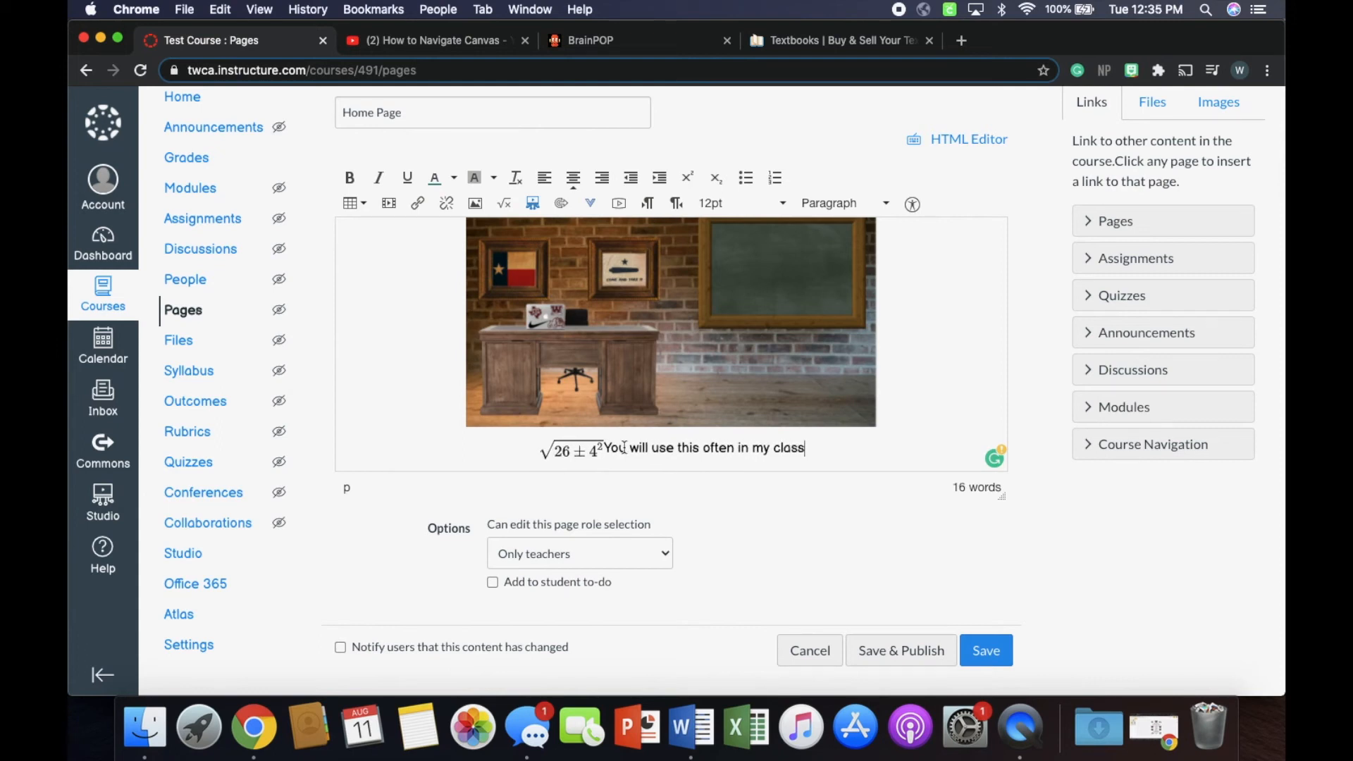
Step: Insert "--" between the equation and the text beside it, and shrink the equation image slightly
text(--)
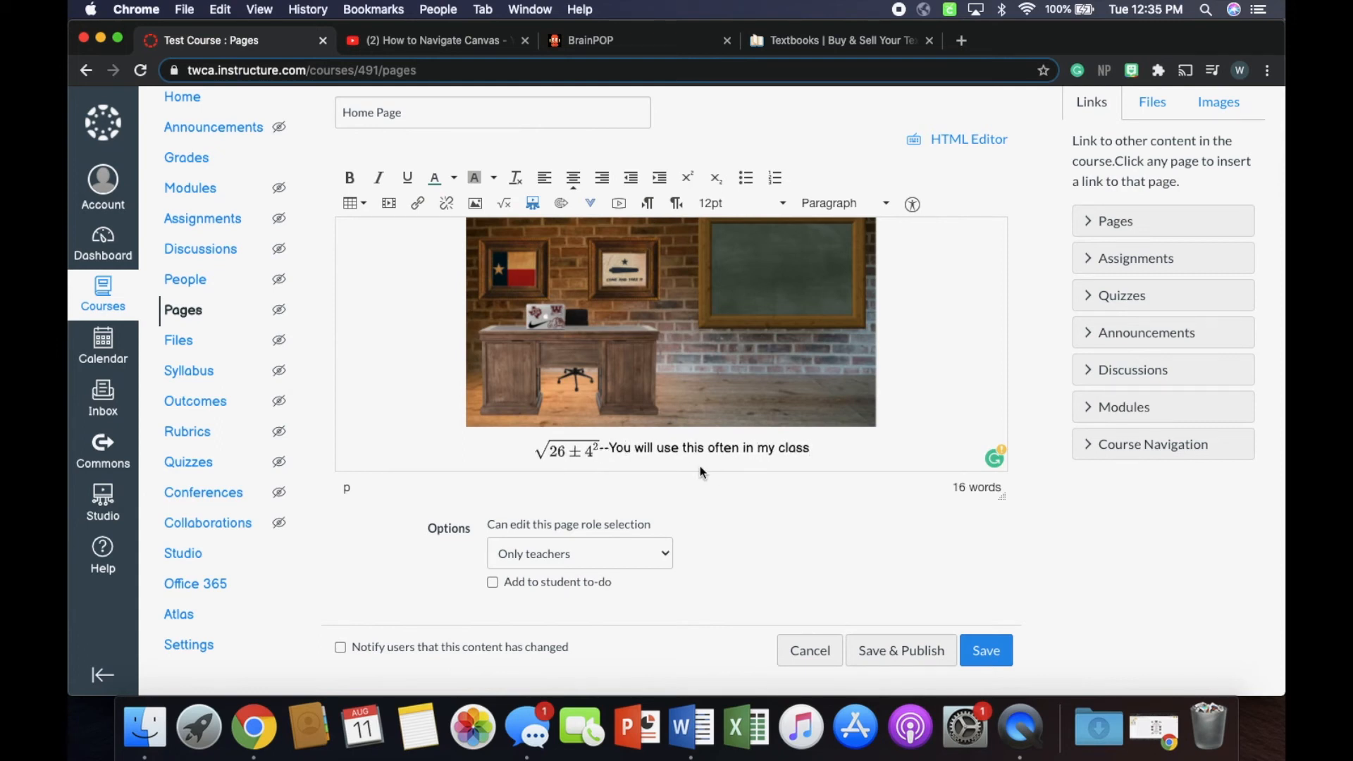
click(575, 452)
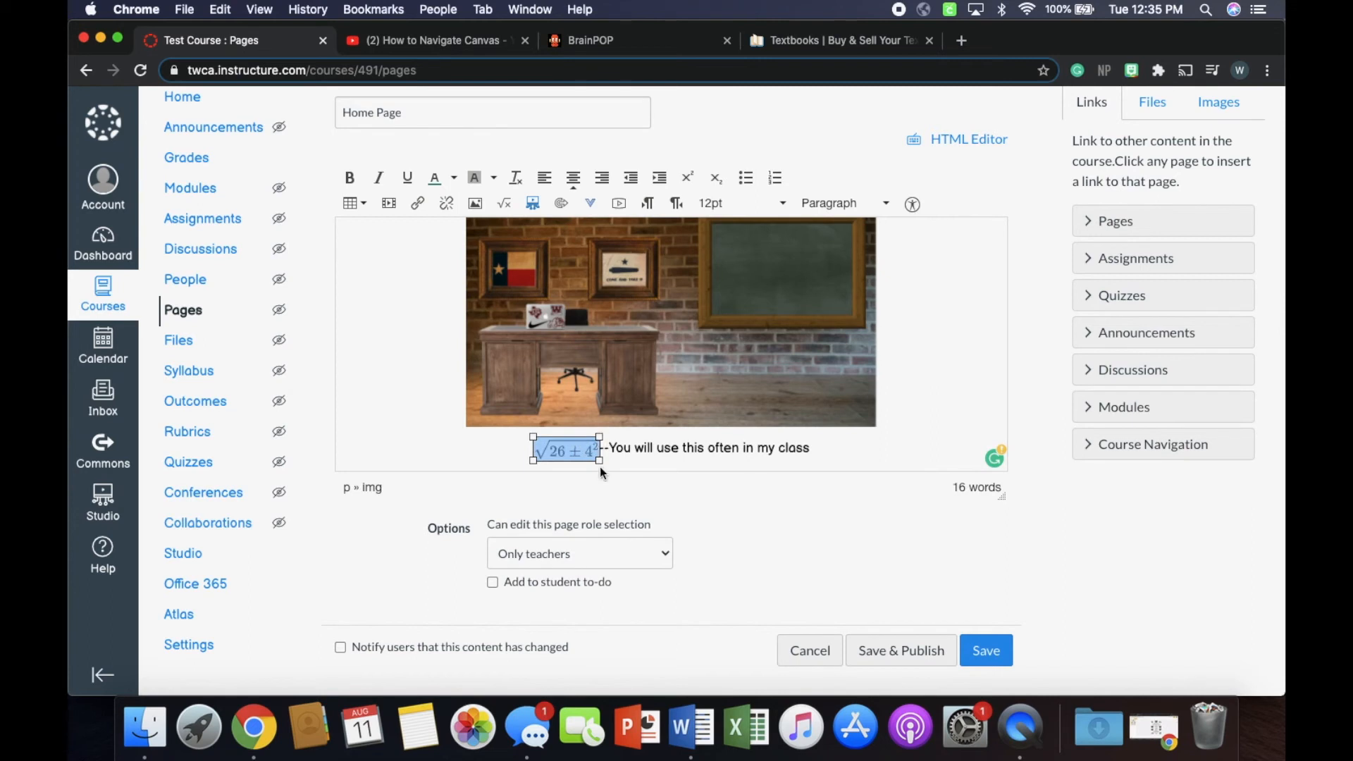
drag(600, 460, 601, 454)
click(641, 462)
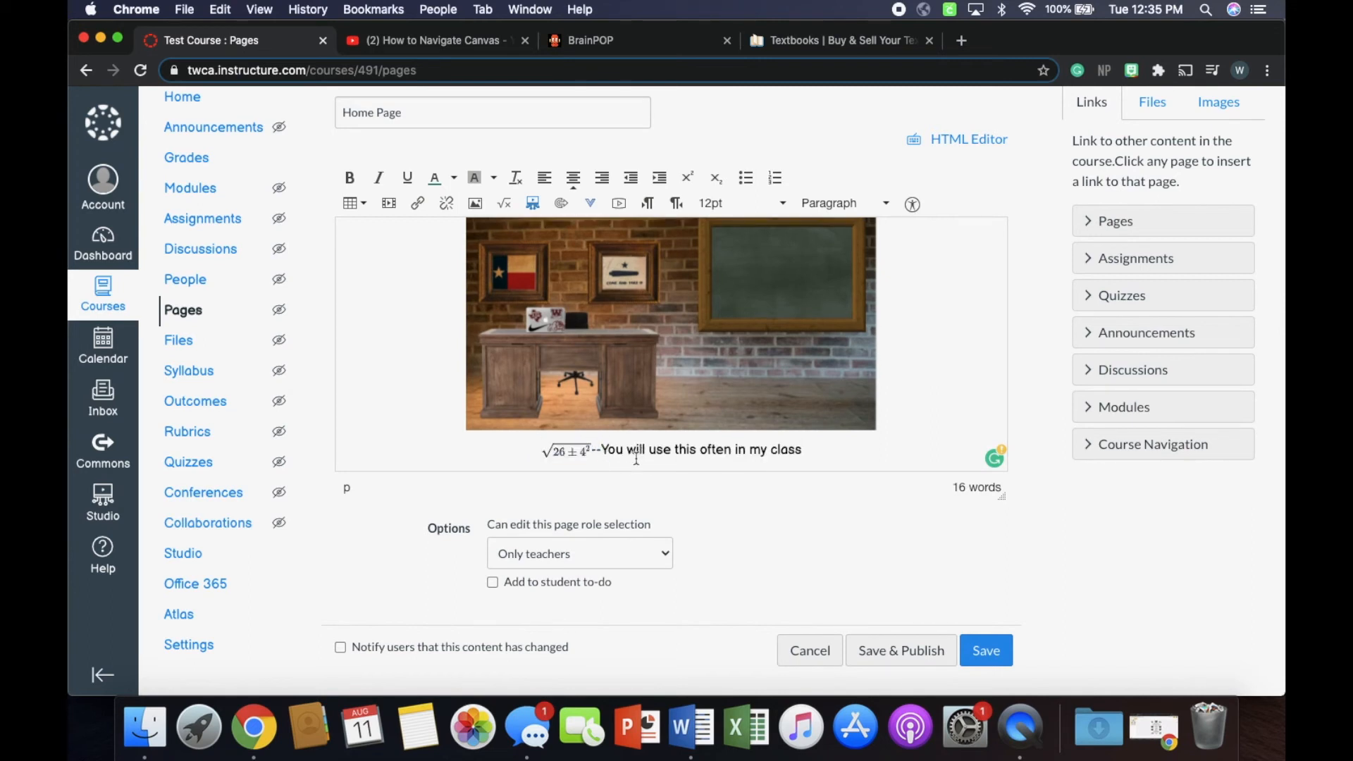
click(582, 452)
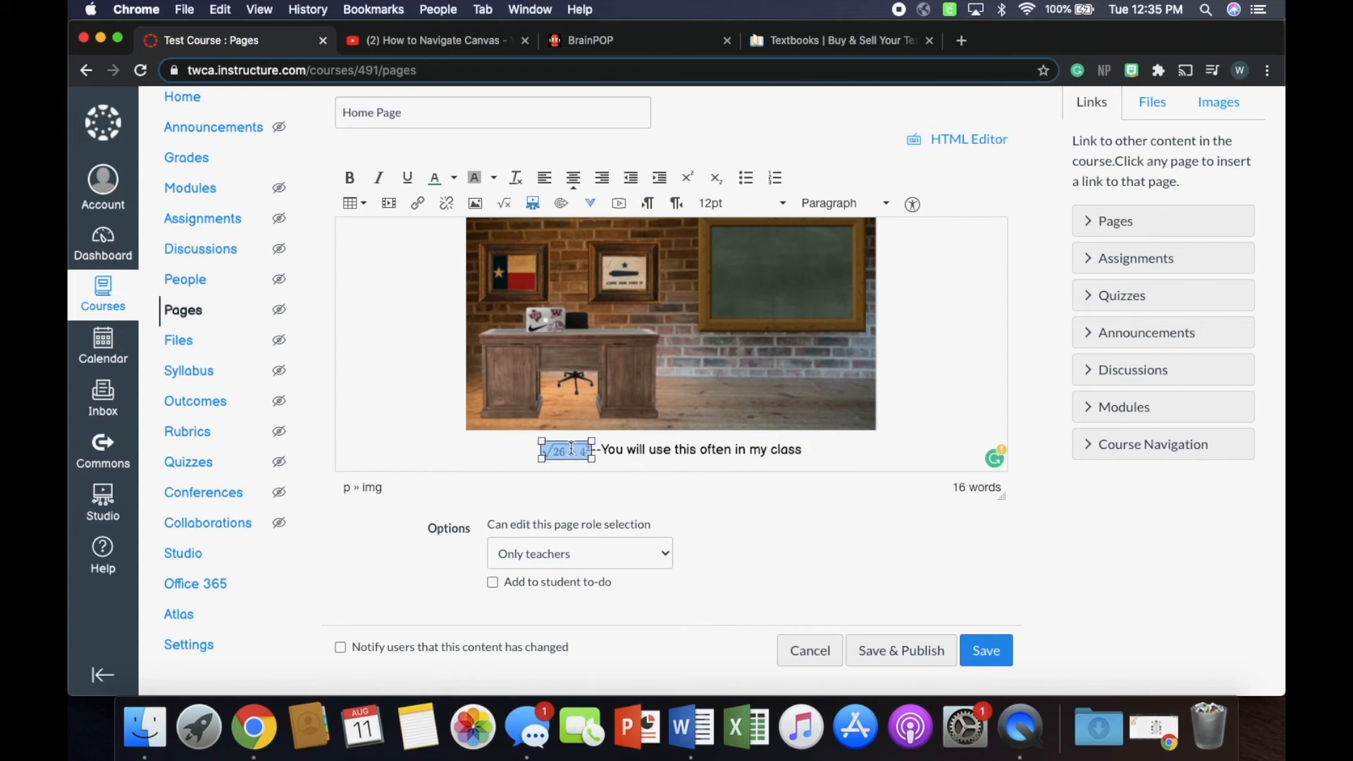
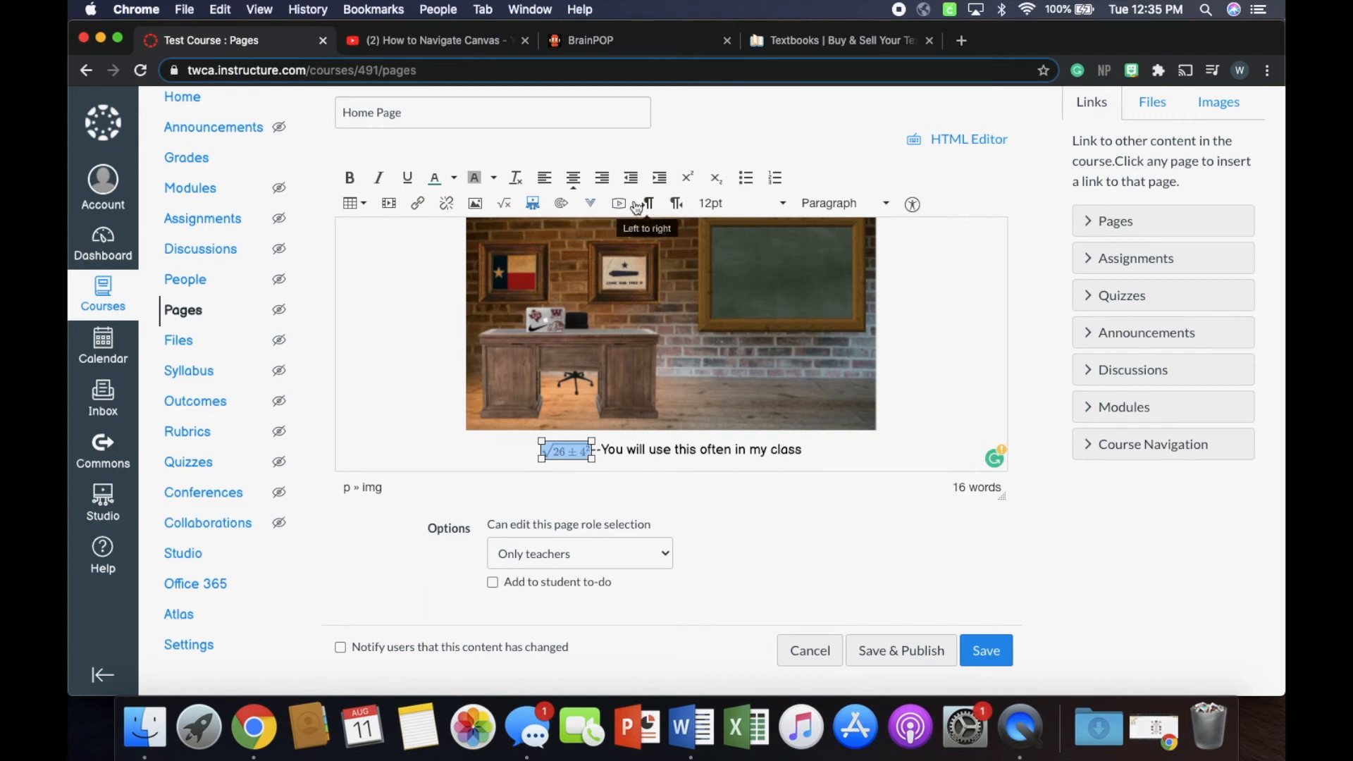
Step: Add a blank line below "You will use this often in my class" and save the Home Page
click(839, 450)
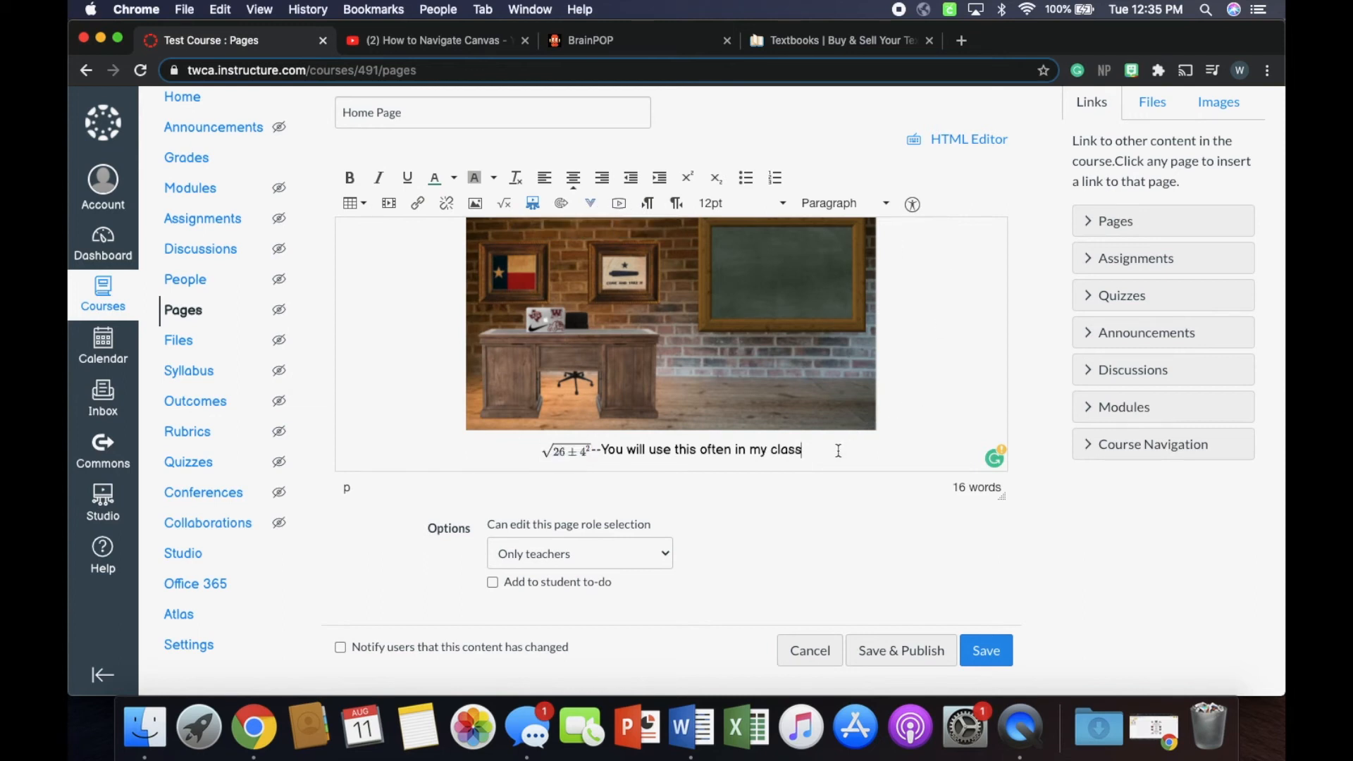
key(Return)
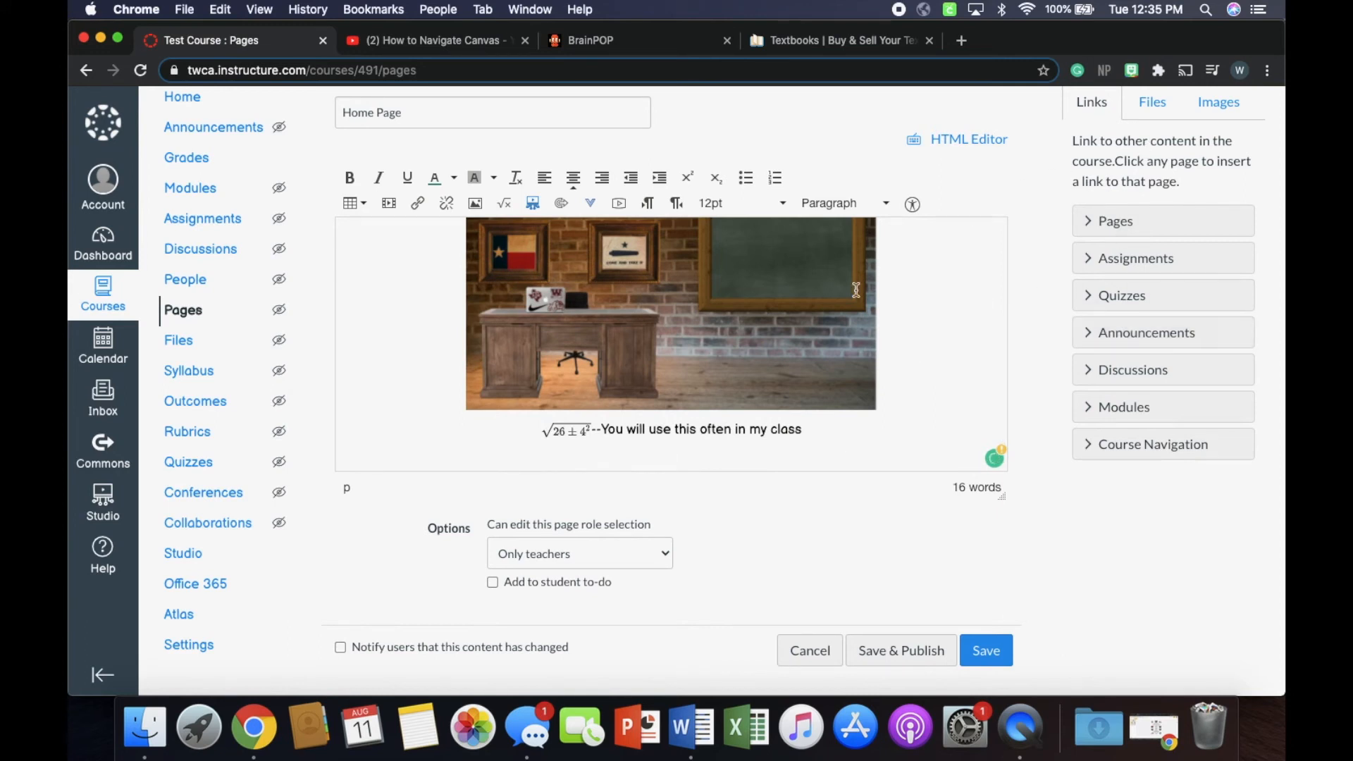
scroll(840, 300, down, 1)
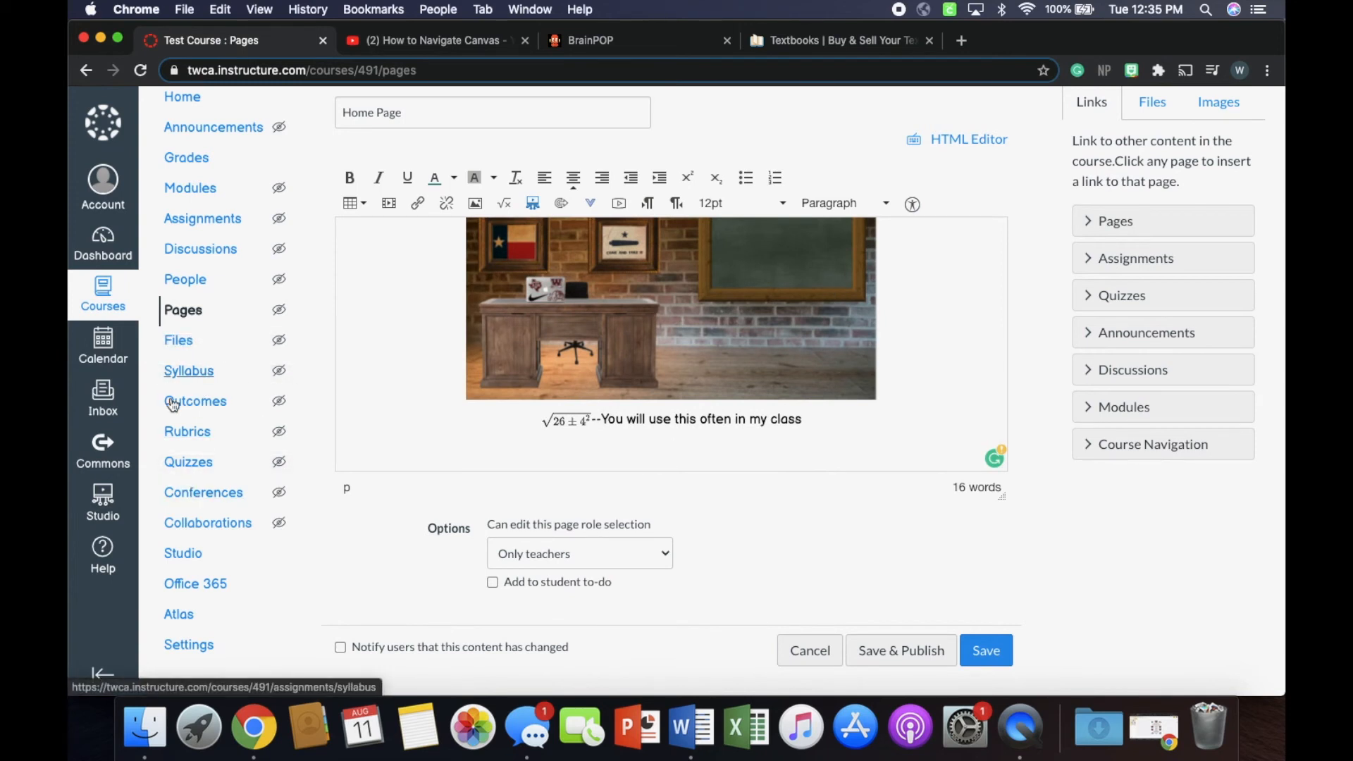
click(182, 372)
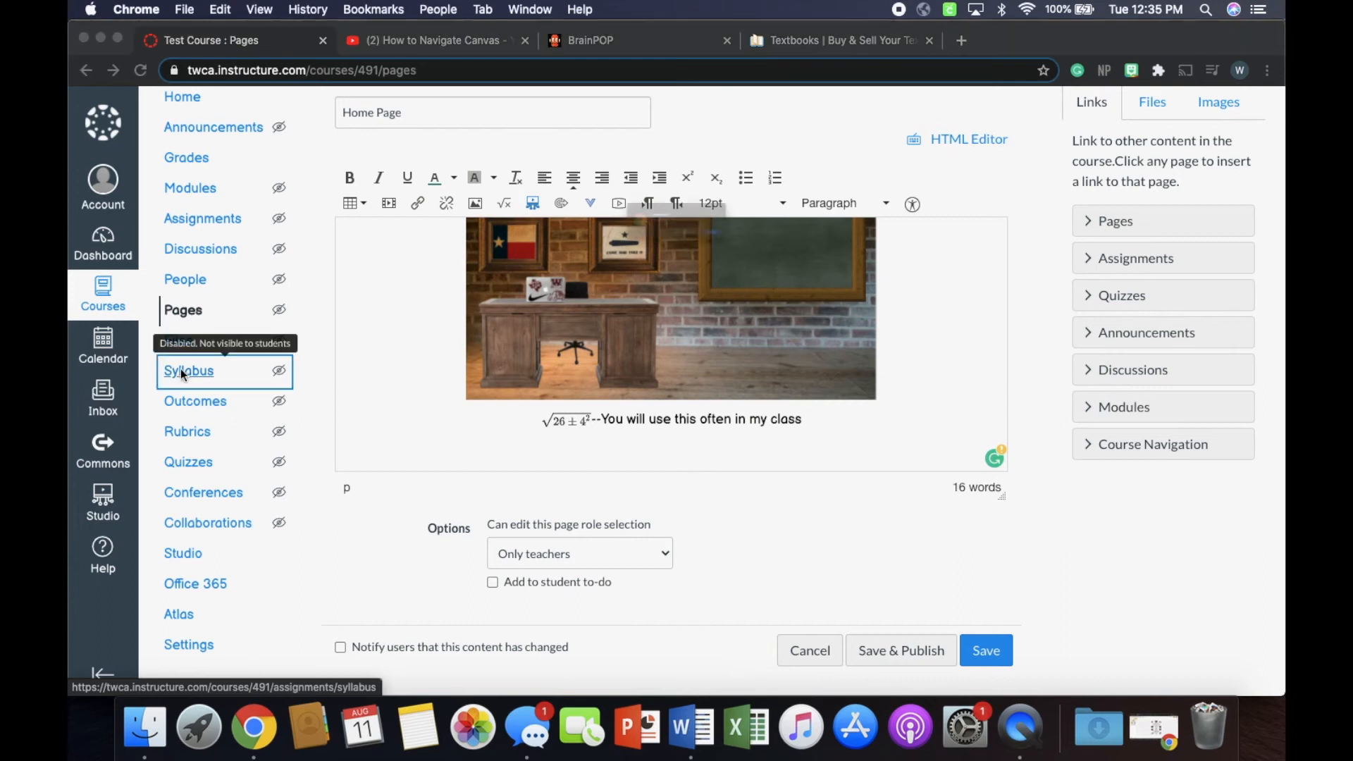
click(718, 260)
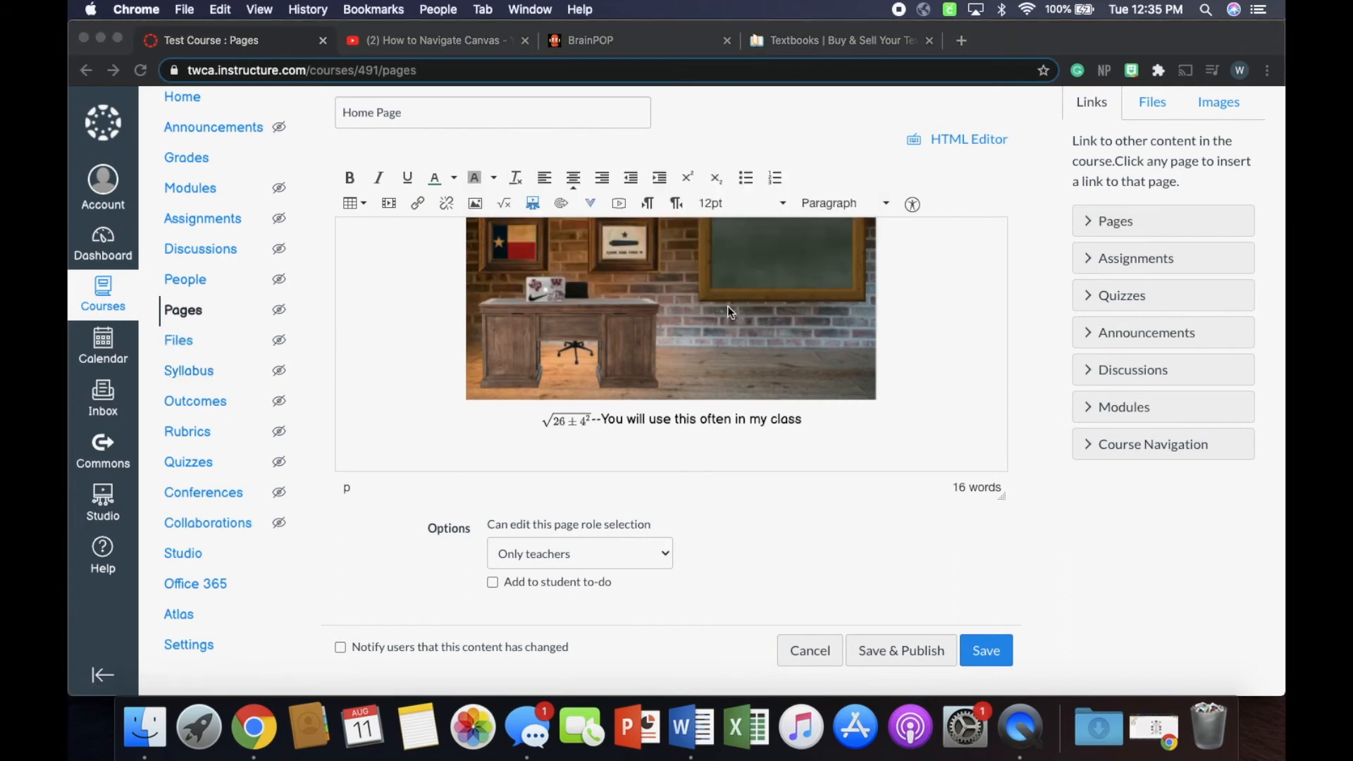
click(987, 651)
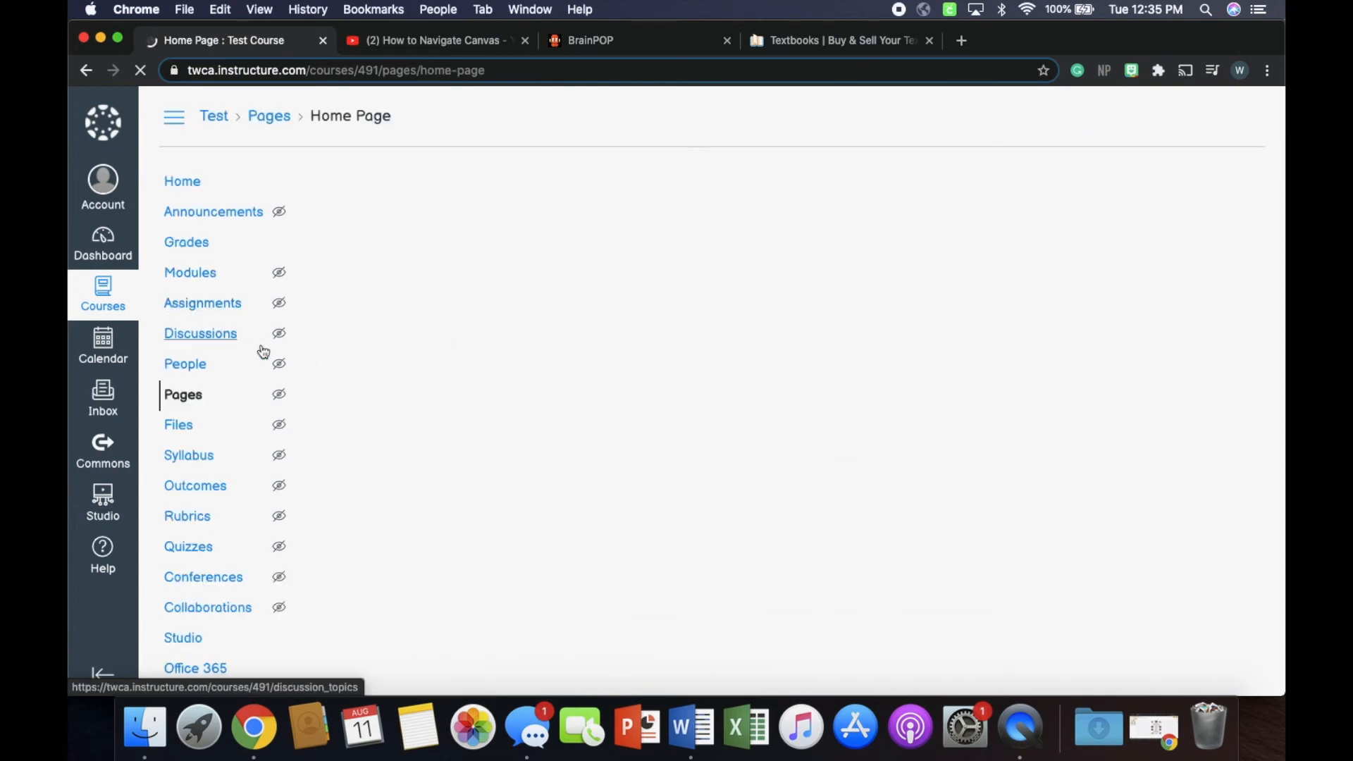
Step: Write "You will get a 100" as the syllabus description in the Course Syllabus and update the syllabus
click(196, 456)
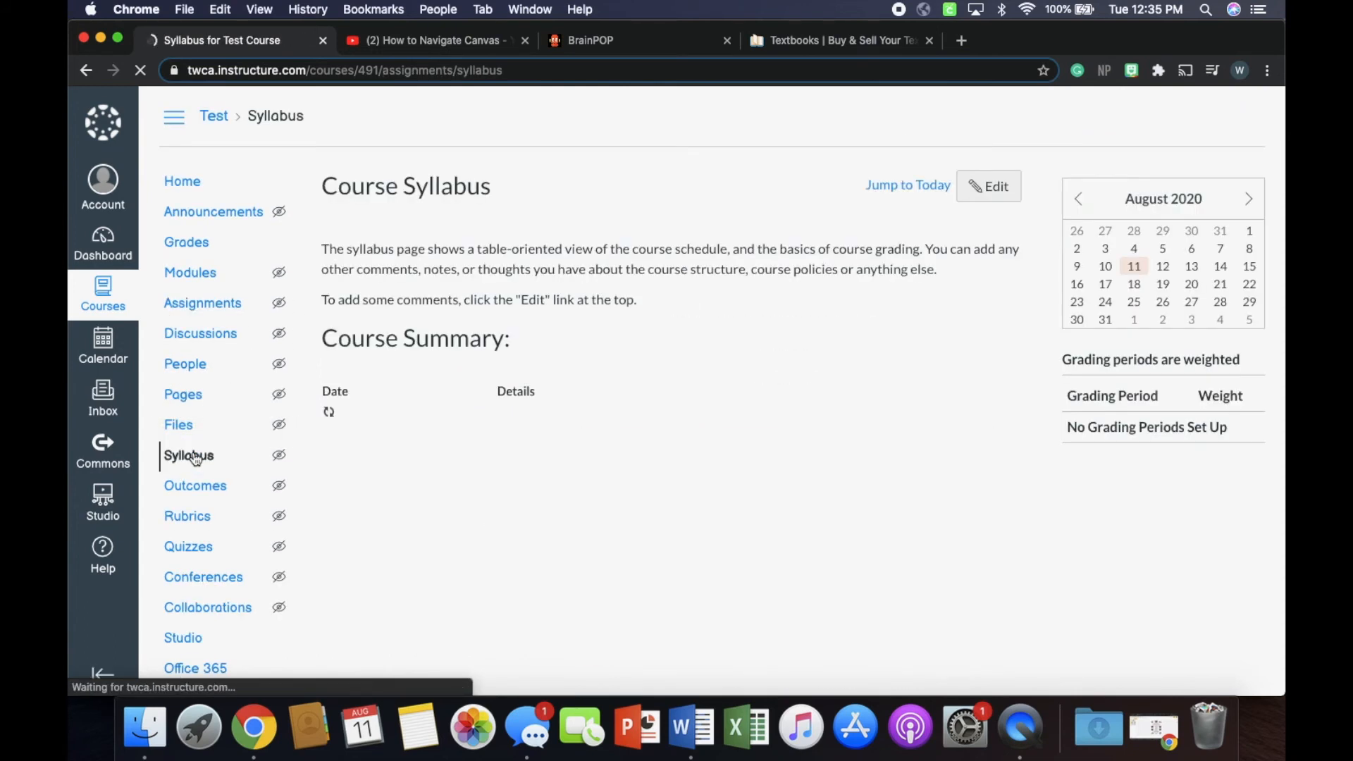
scroll(727, 380, down, 1)
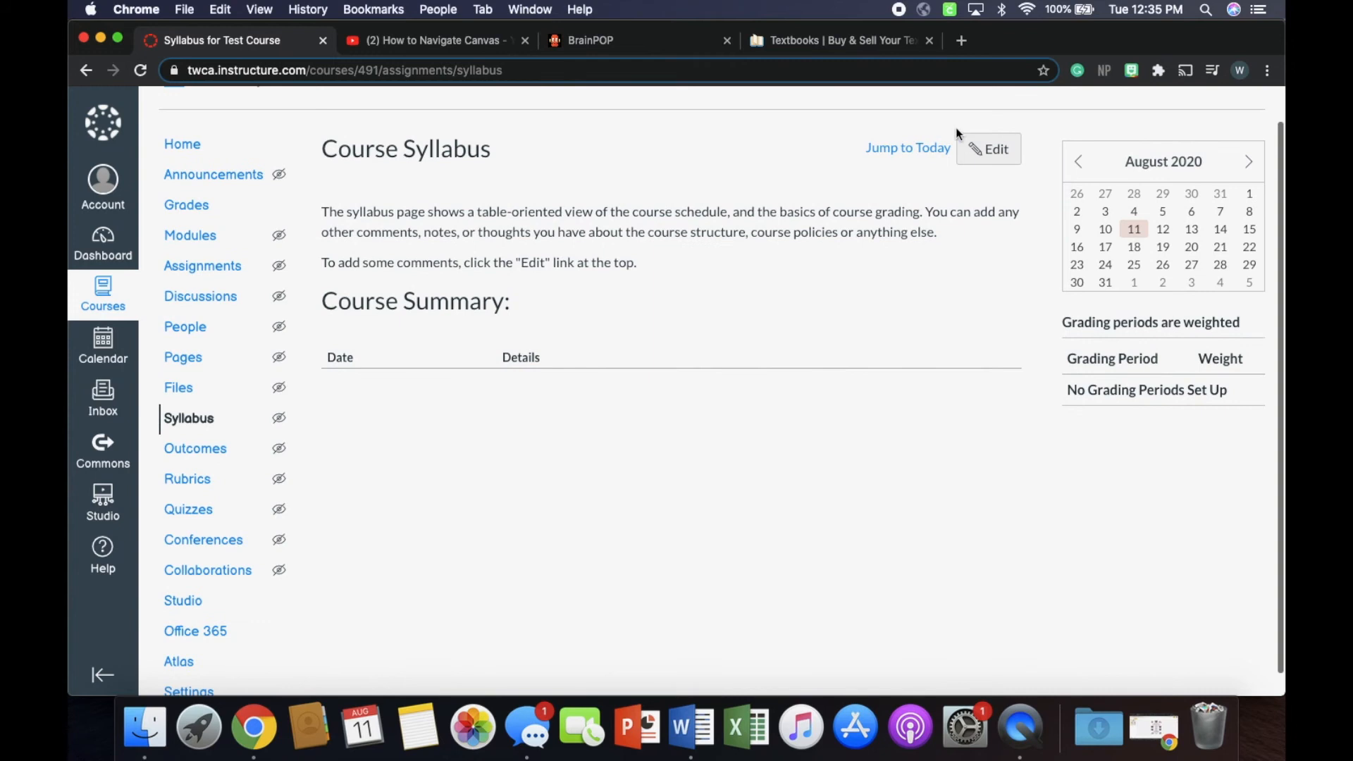
click(994, 156)
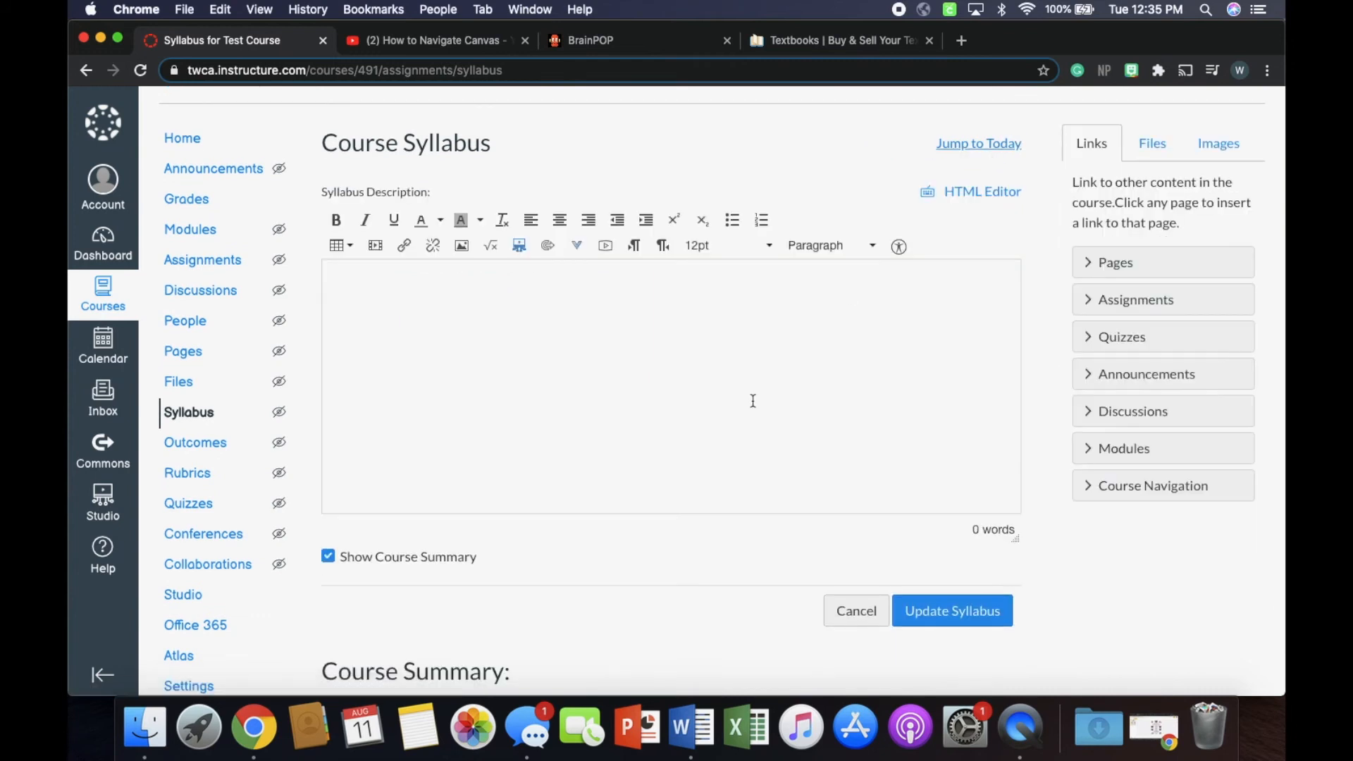
scroll(752, 399, down, 1)
click(413, 276)
scroll(414, 276, up, 2)
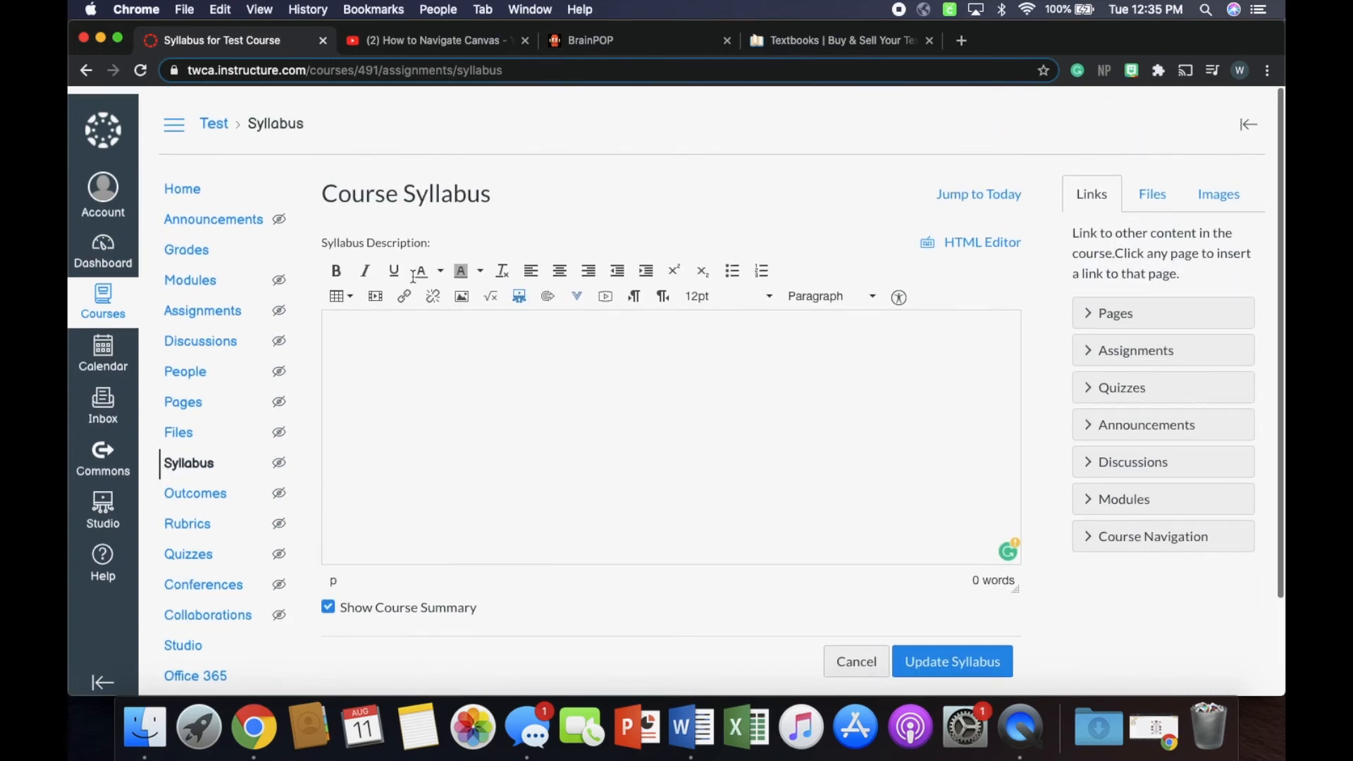
scroll(430, 398, down, 3)
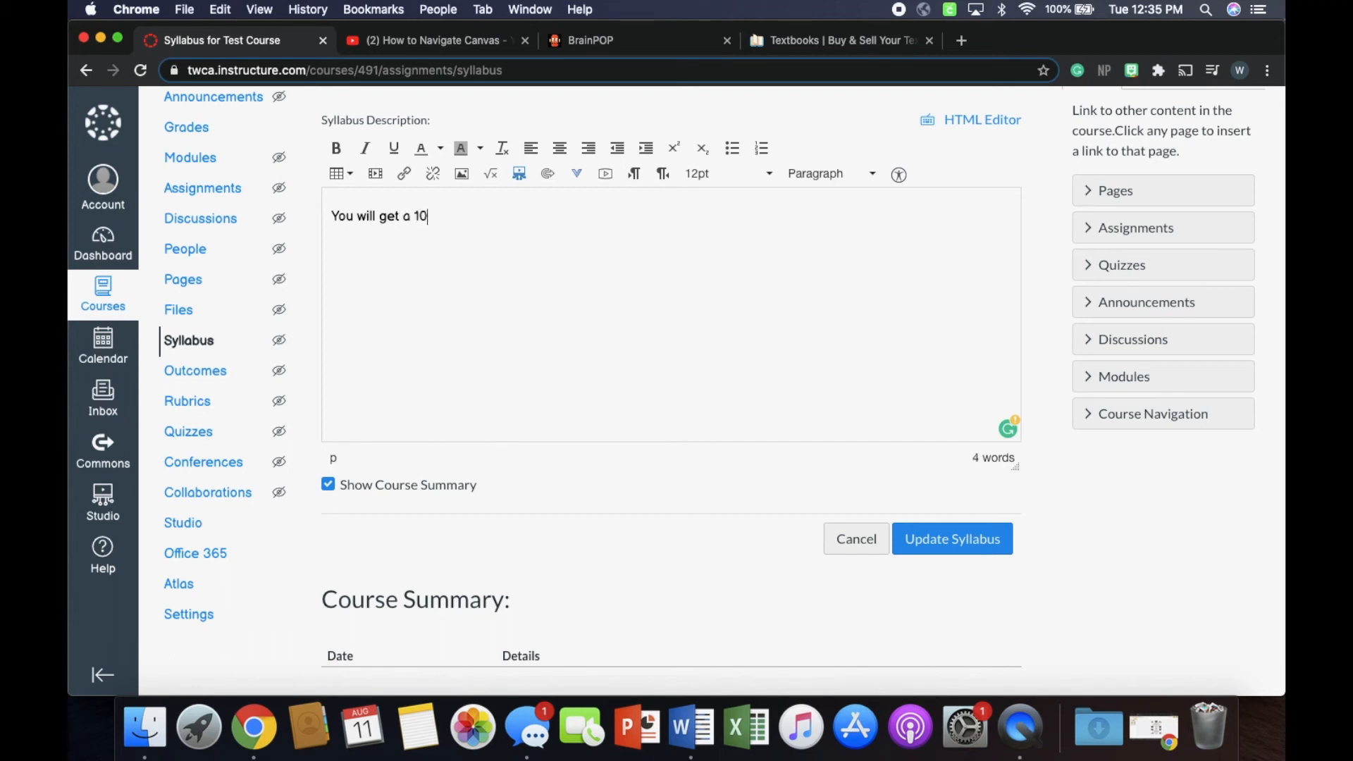
click(944, 554)
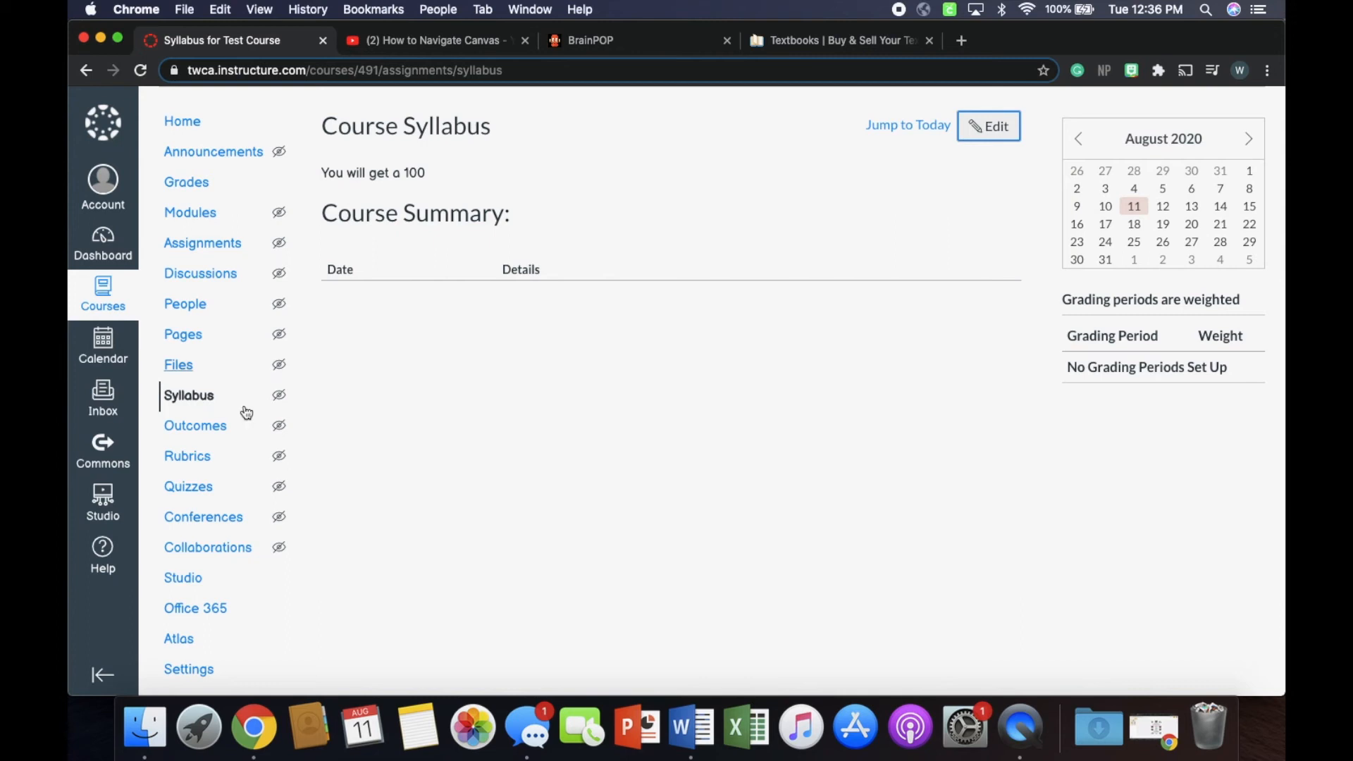
Step: Reopen the Home Page for editing from the course's pages and add a blank line below the equation text
click(193, 128)
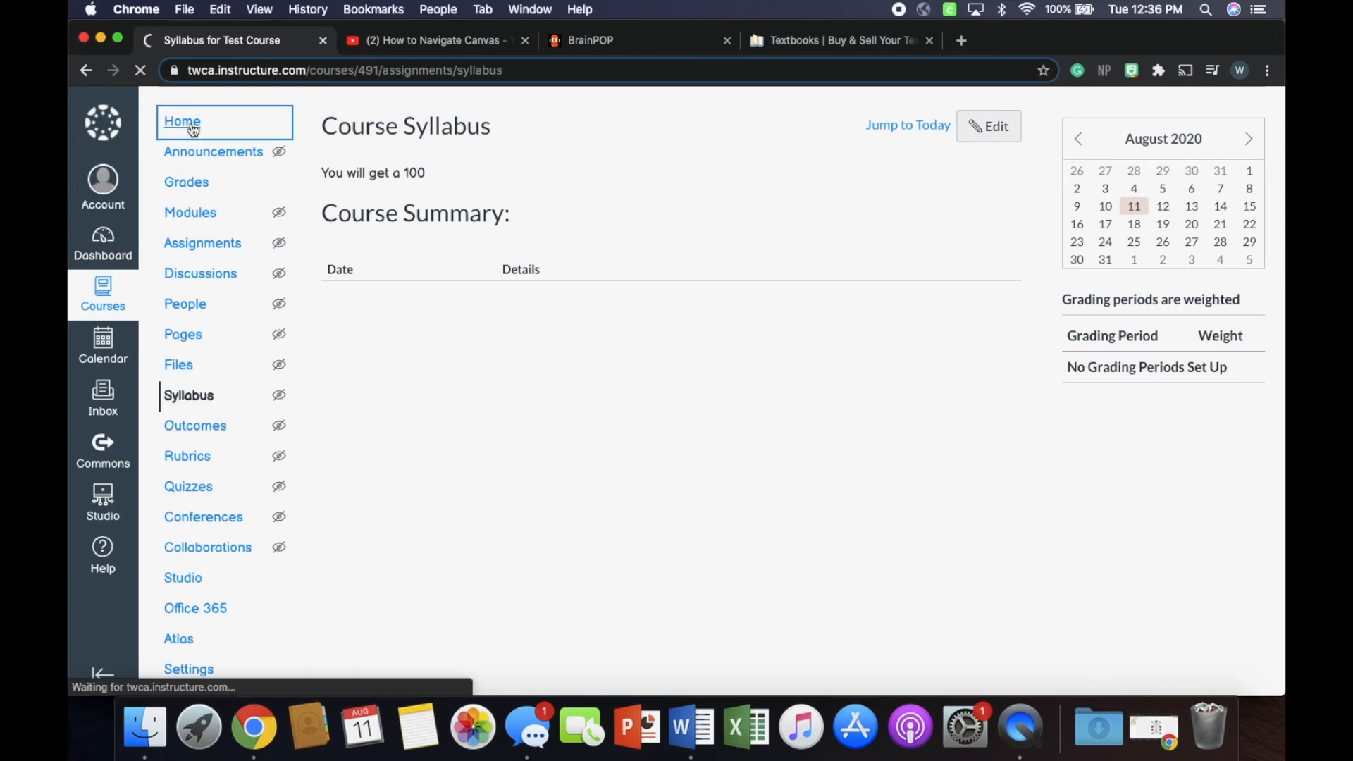
click(198, 397)
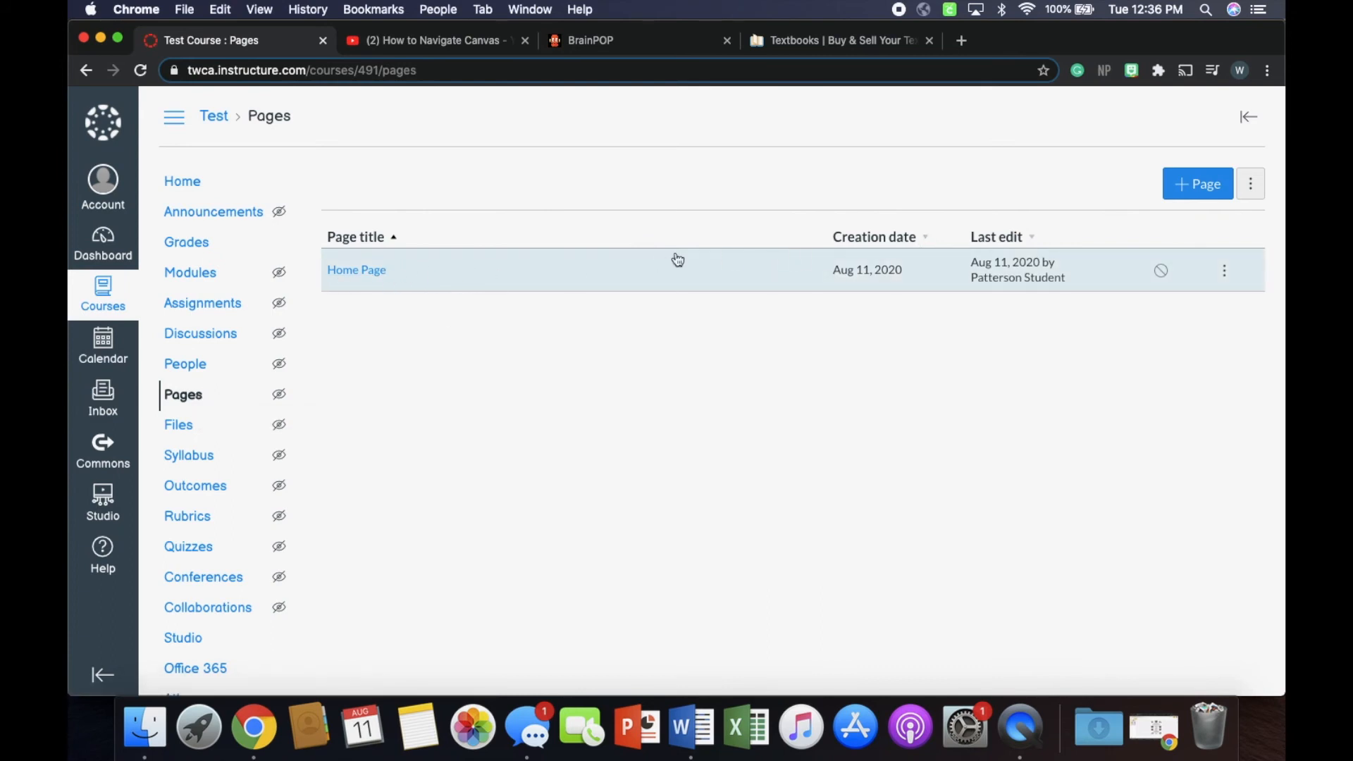
click(525, 285)
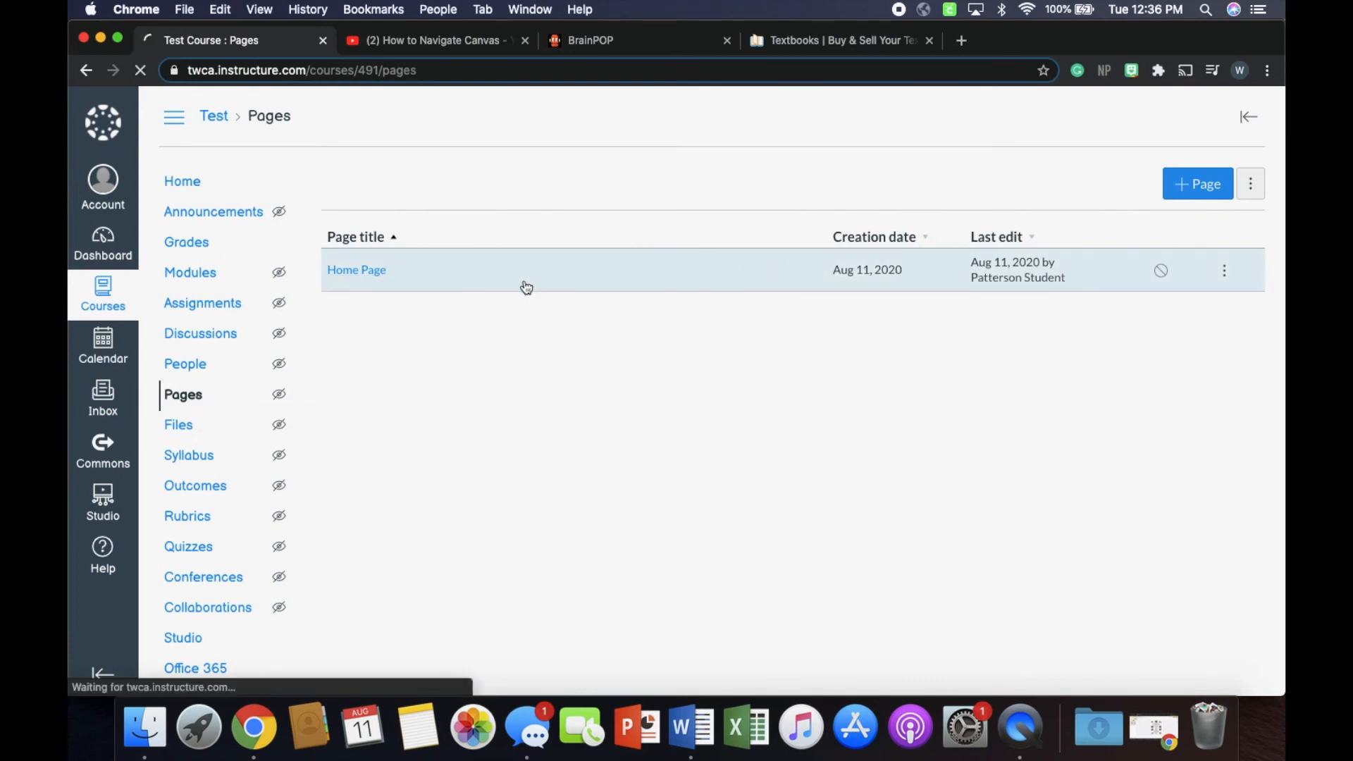
click(1199, 183)
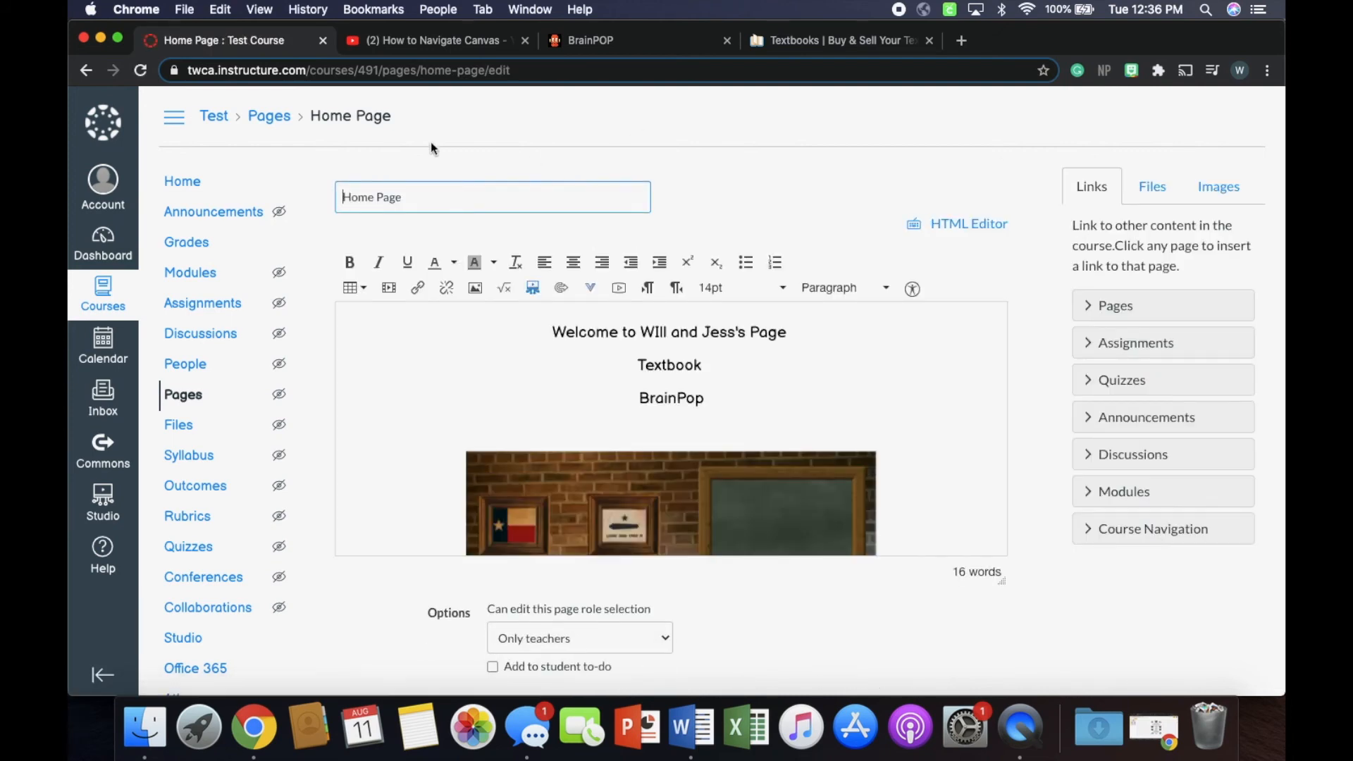
scroll(709, 351, down, 3)
click(840, 504)
key(Return)
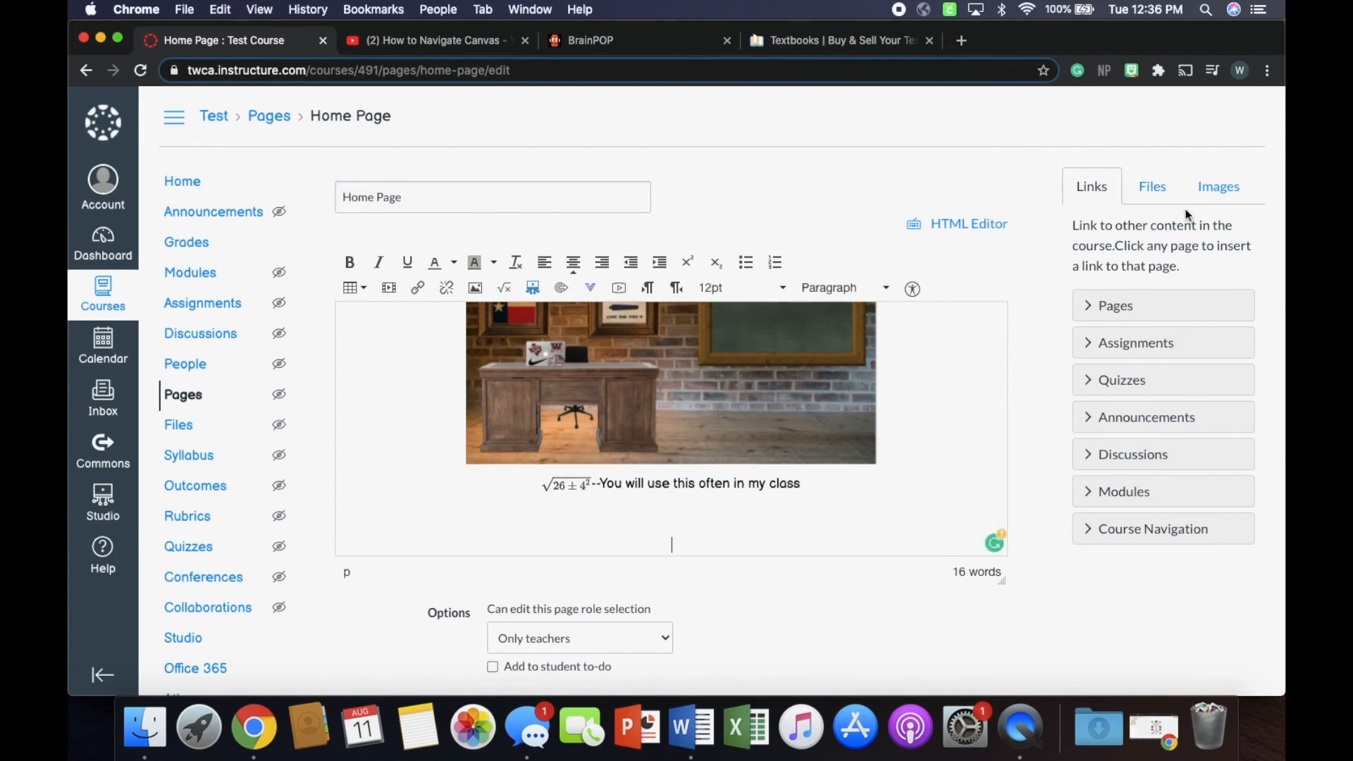
Step: Examine the course content link categories: Pages, Assignments, Quizzes, Announcements, Discussions, Modules and Course Navigation
scroll(1023, 449, down, 1)
scroll(1022, 451, down, 3)
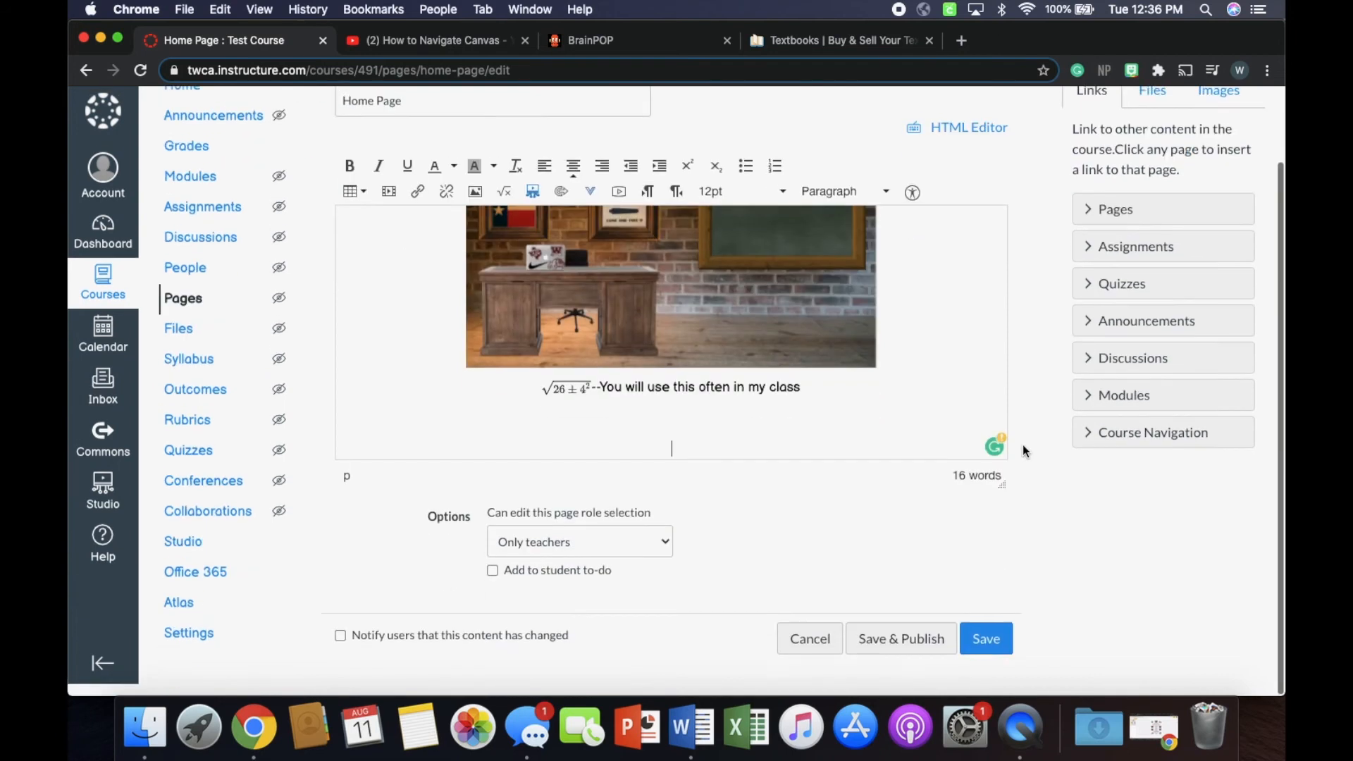
scroll(1097, 546, up, 3)
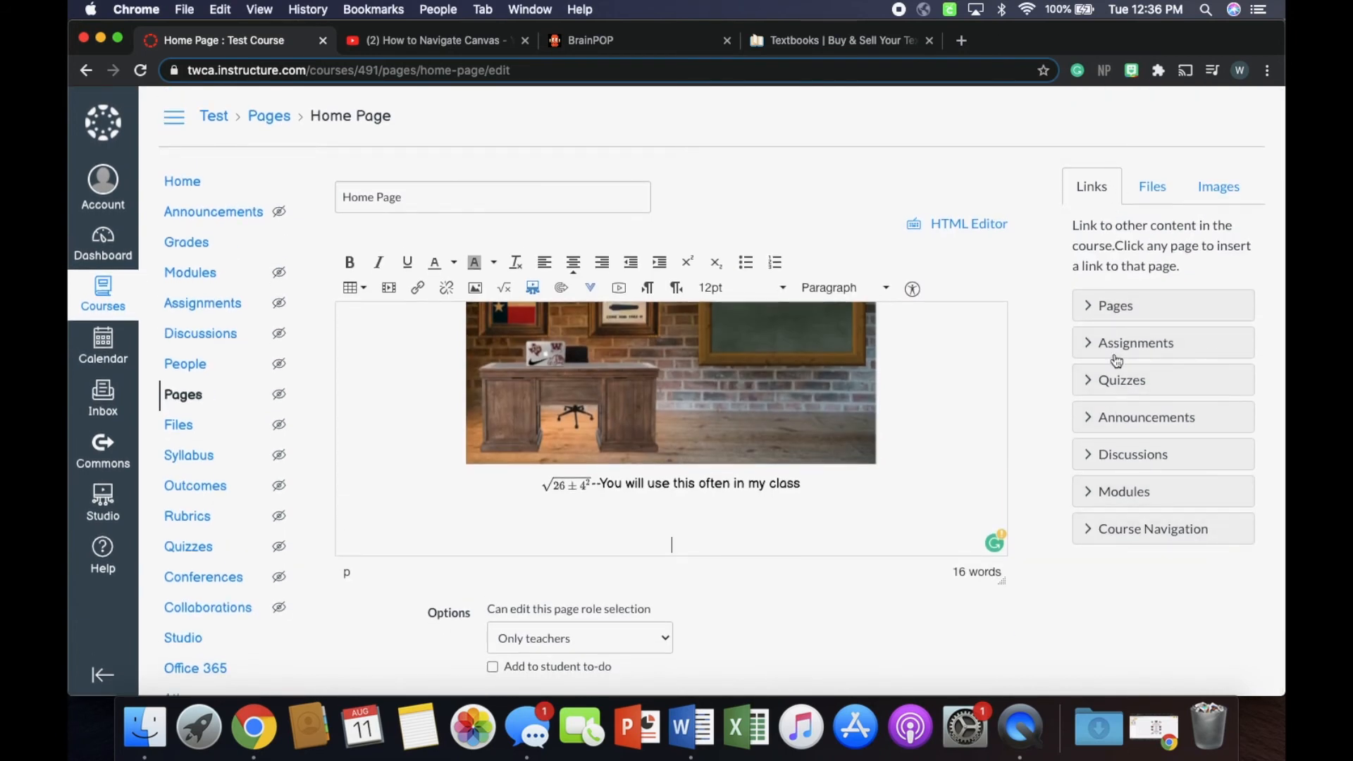
click(1117, 305)
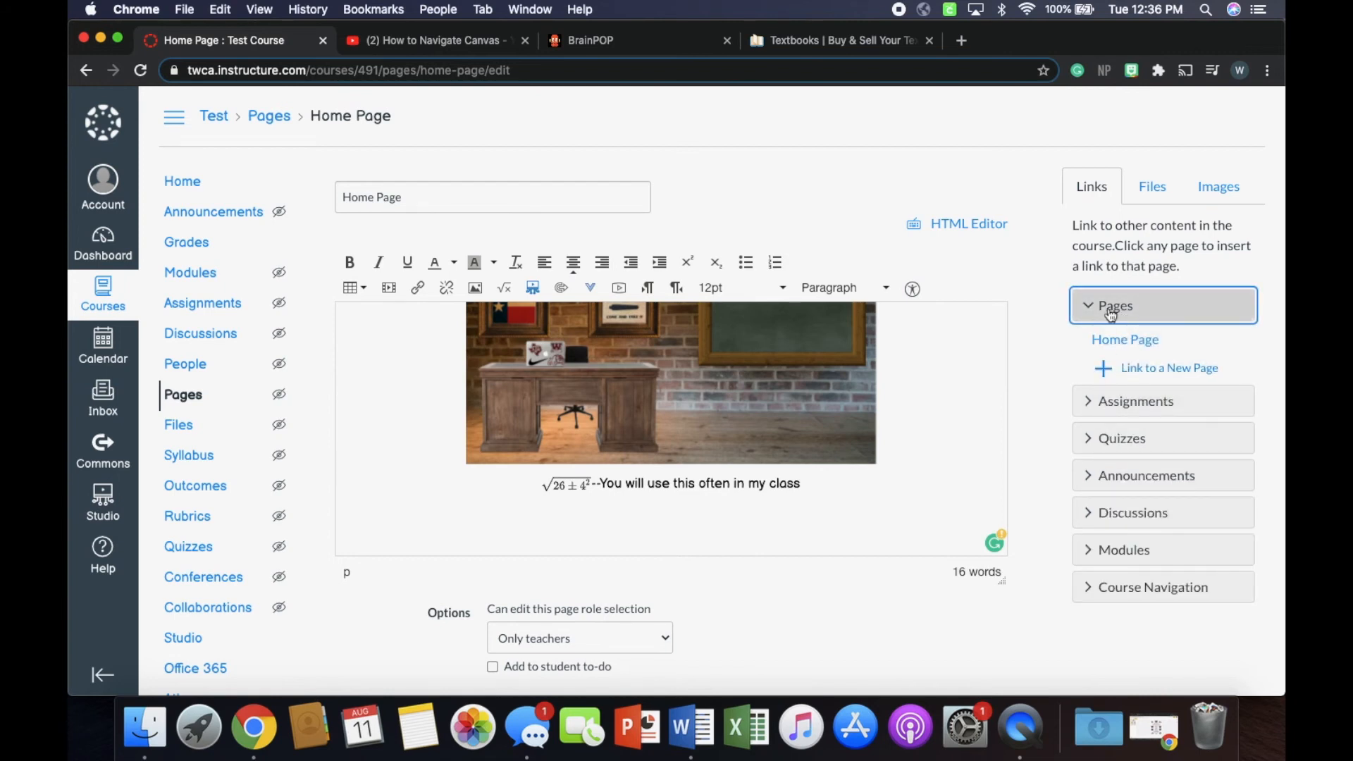
click(1148, 400)
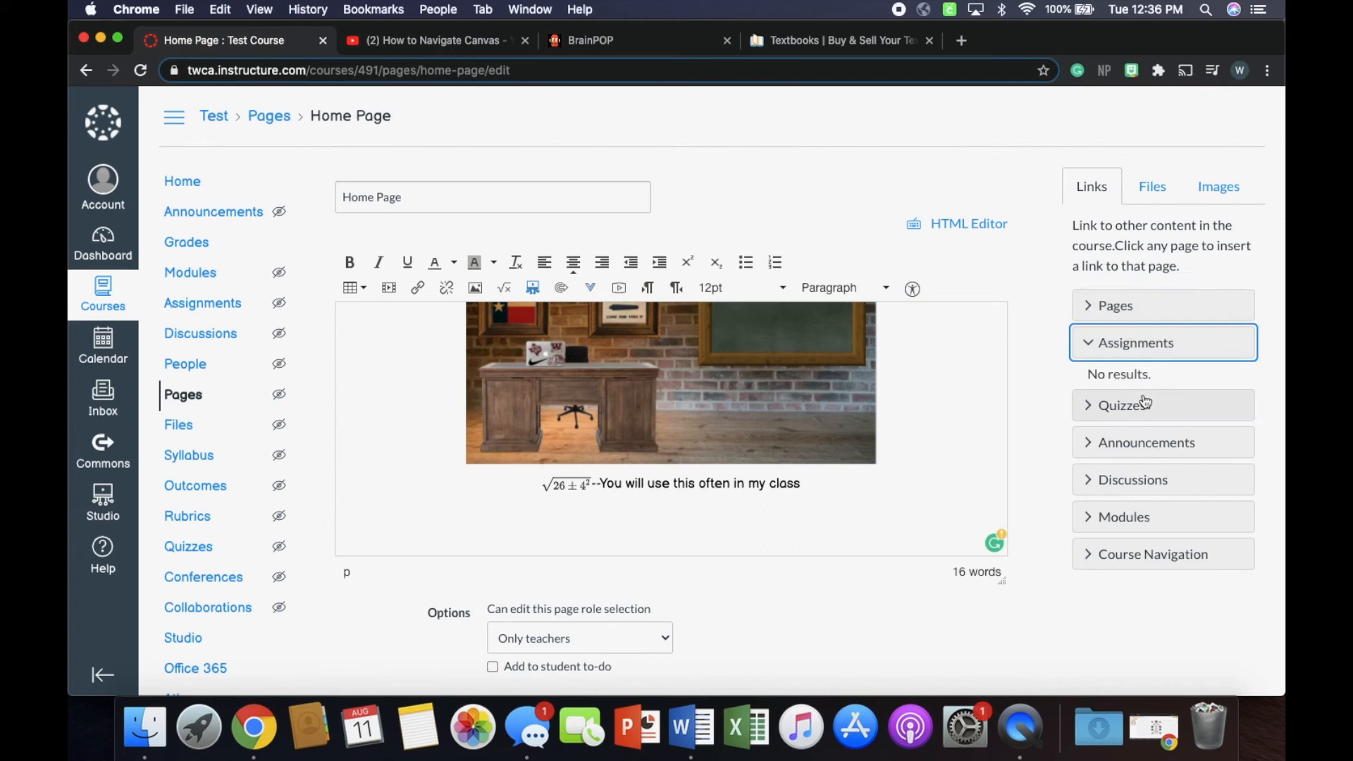
click(1145, 403)
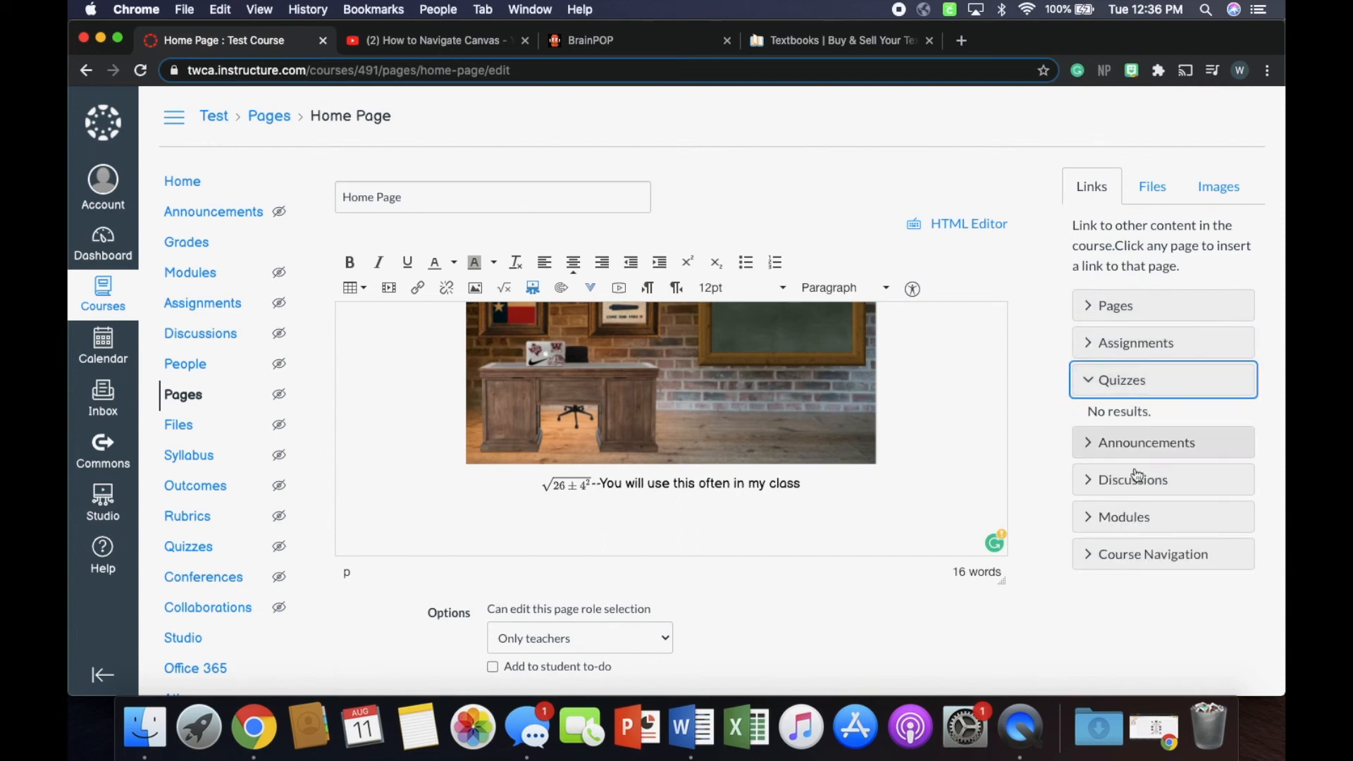
click(1134, 450)
click(1134, 472)
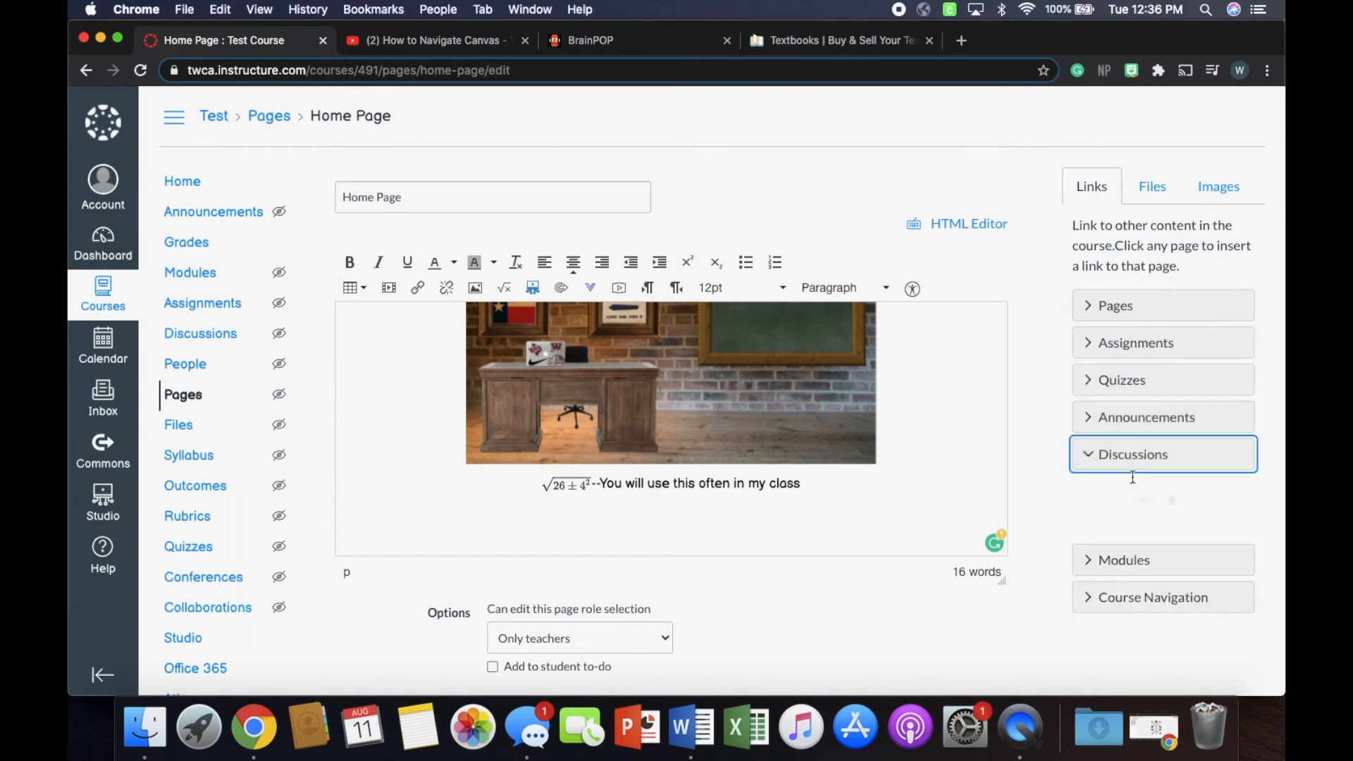
click(1135, 513)
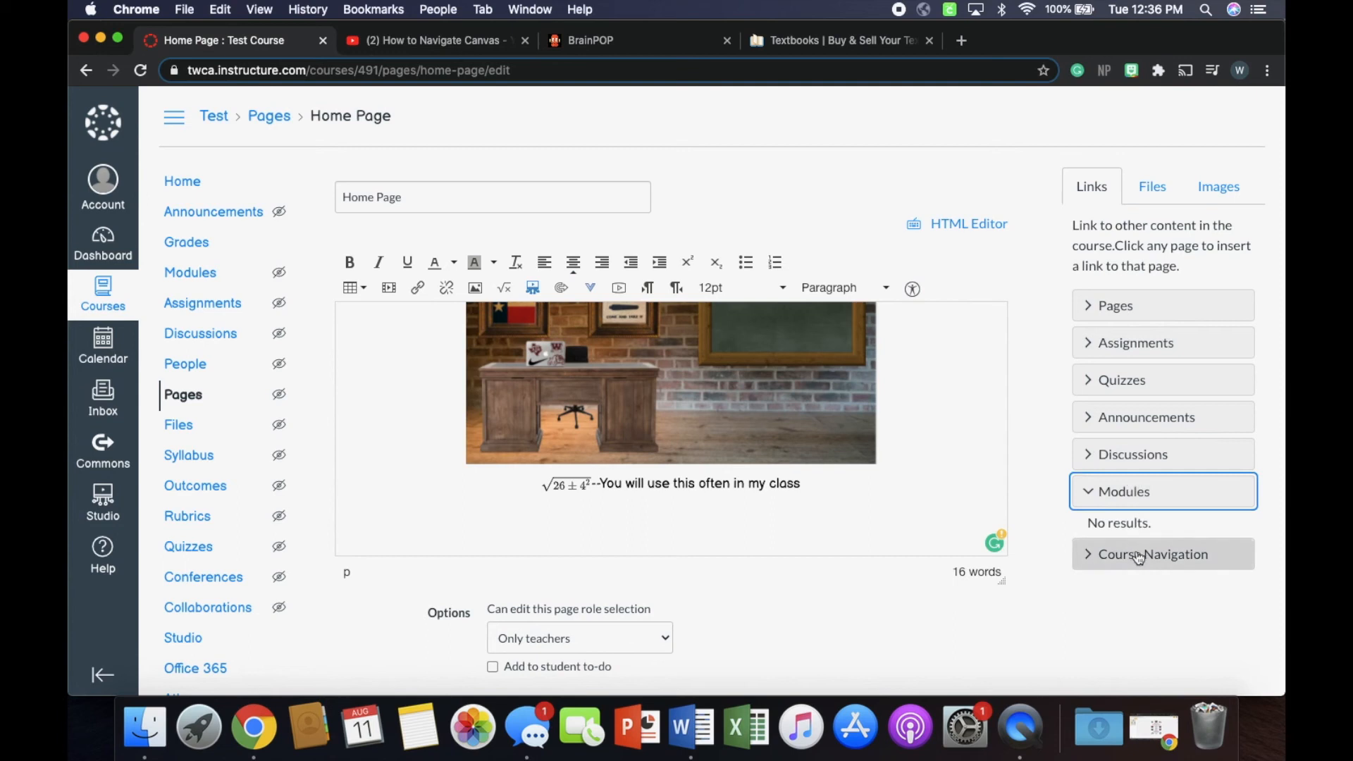
click(1137, 555)
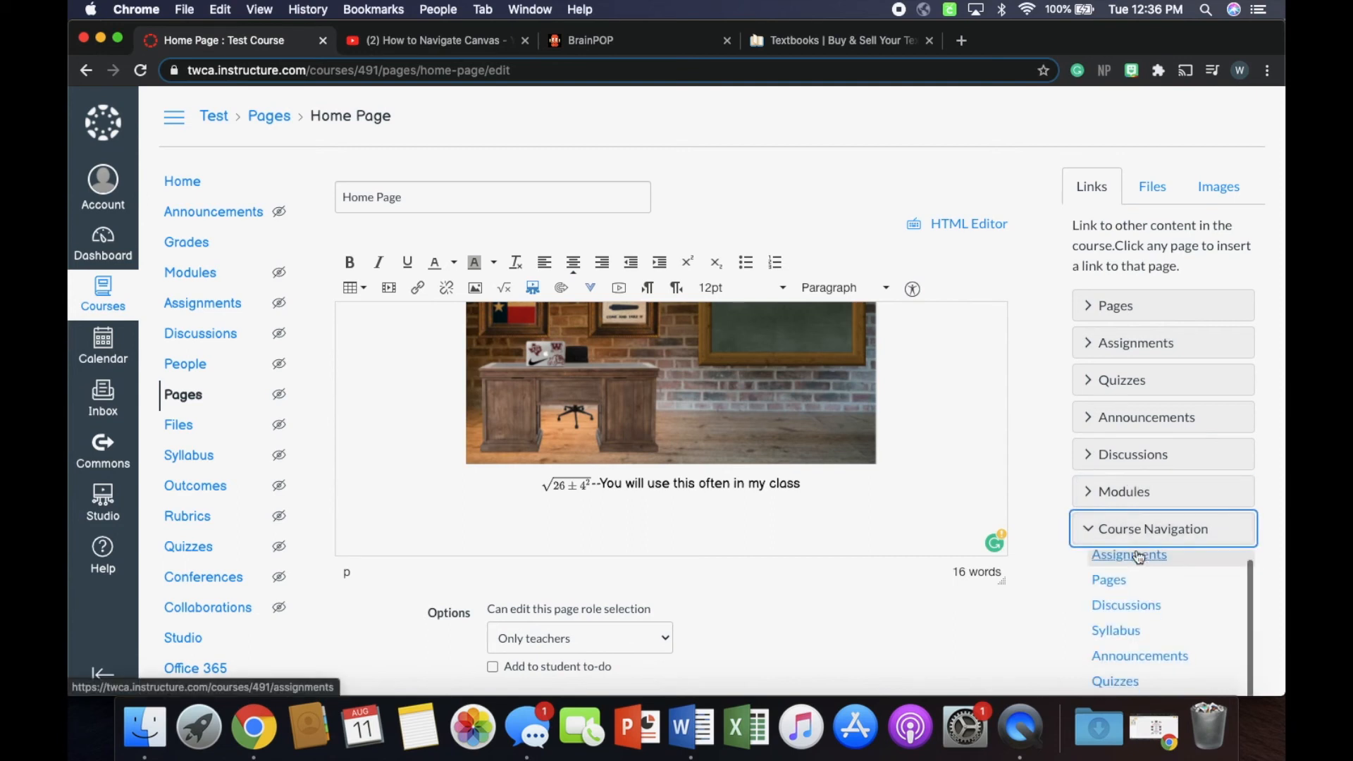
scroll(1138, 523, down, 5)
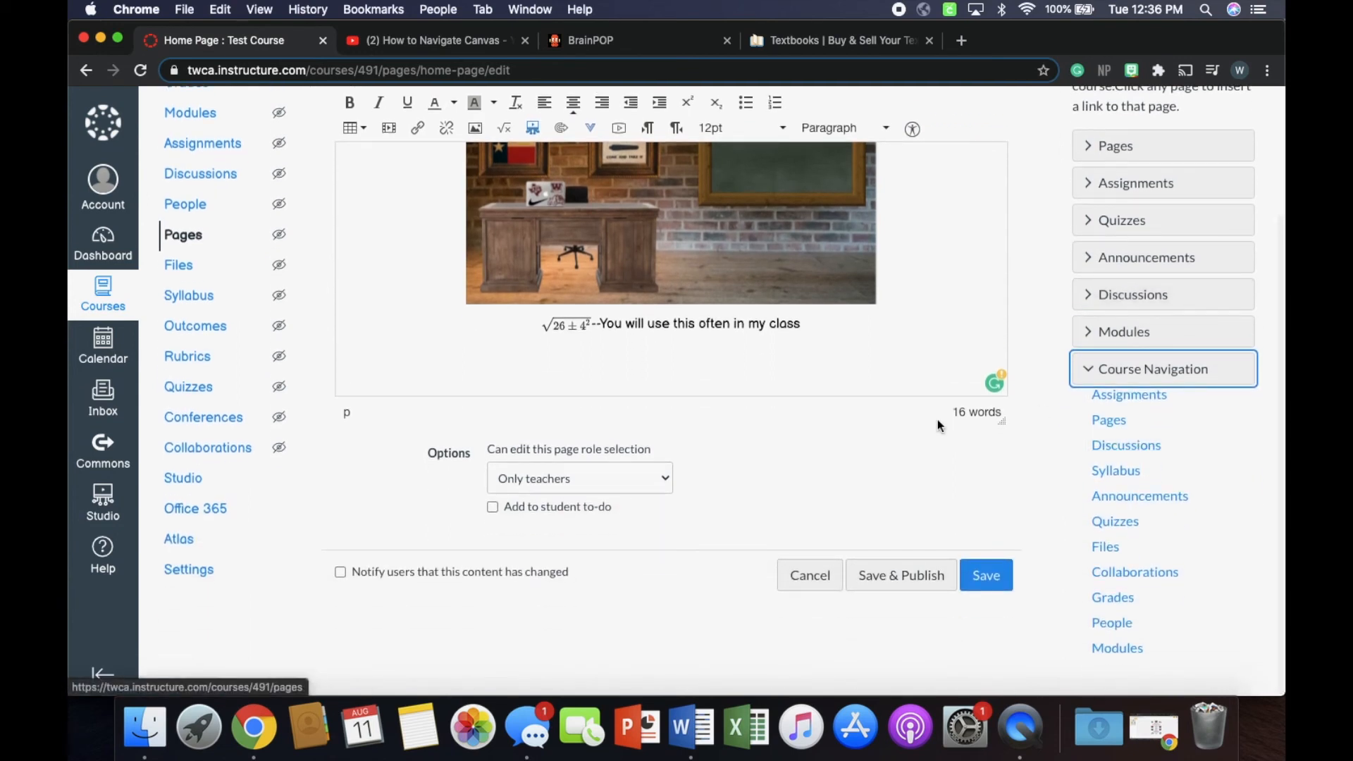
Step: Add the text "Syllabus Click Here" on the line below the equation text and left-align it
click(672, 354)
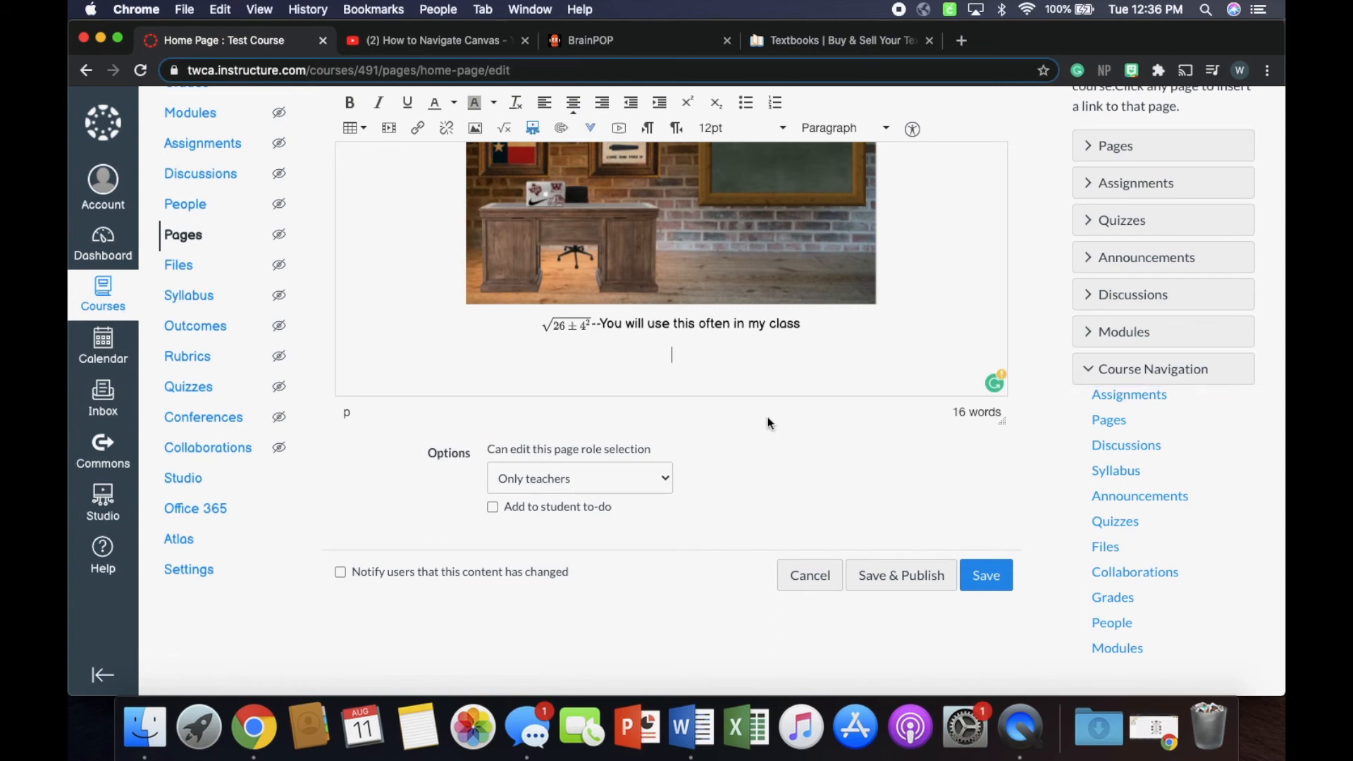
text(Sy)
text(llo)
text(bus)
text( Click Here)
mouse_move(617, 354)
mouse_down()
mouse_move(737, 353)
mouse_move(597, 352)
mouse_up()
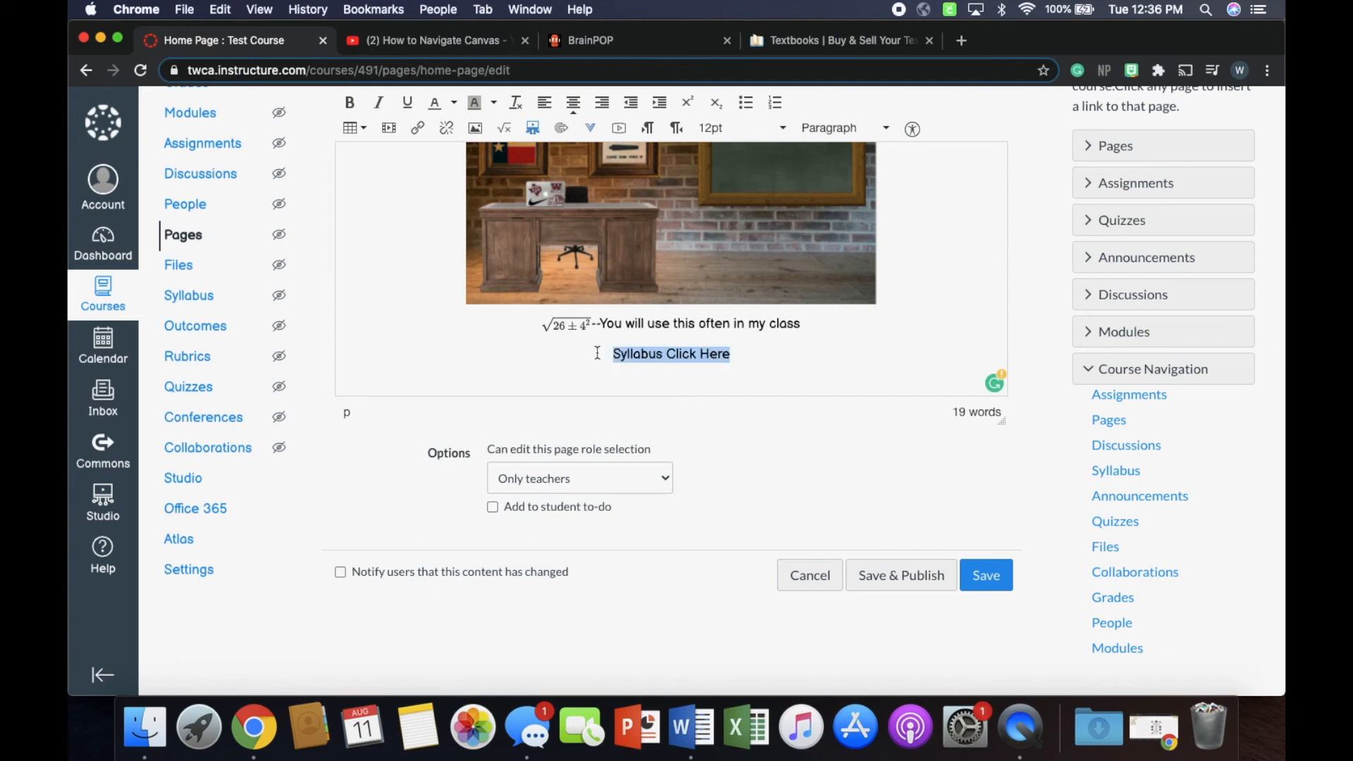
click(544, 102)
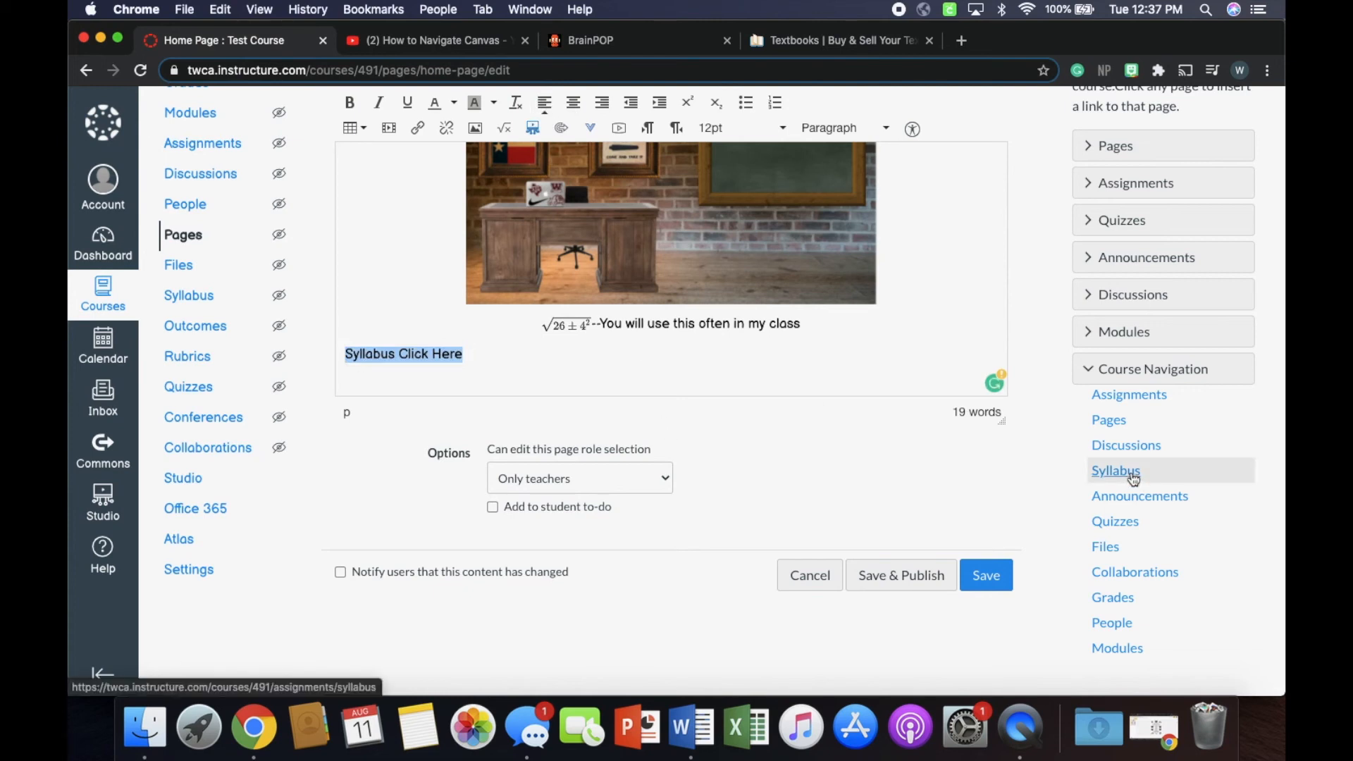
click(1125, 369)
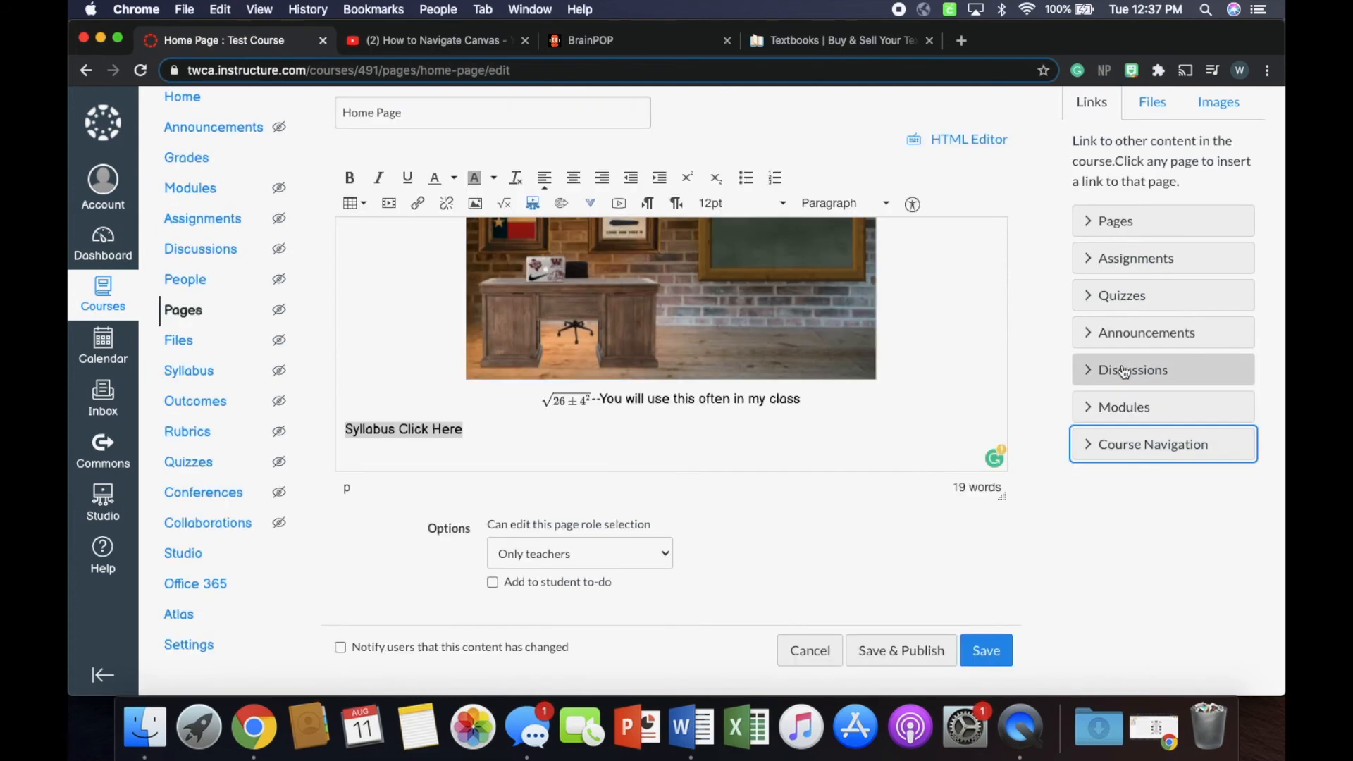
Step: Link the selected "Syllabus Click Here" text to the Syllabus from the Course Navigation links
click(1113, 445)
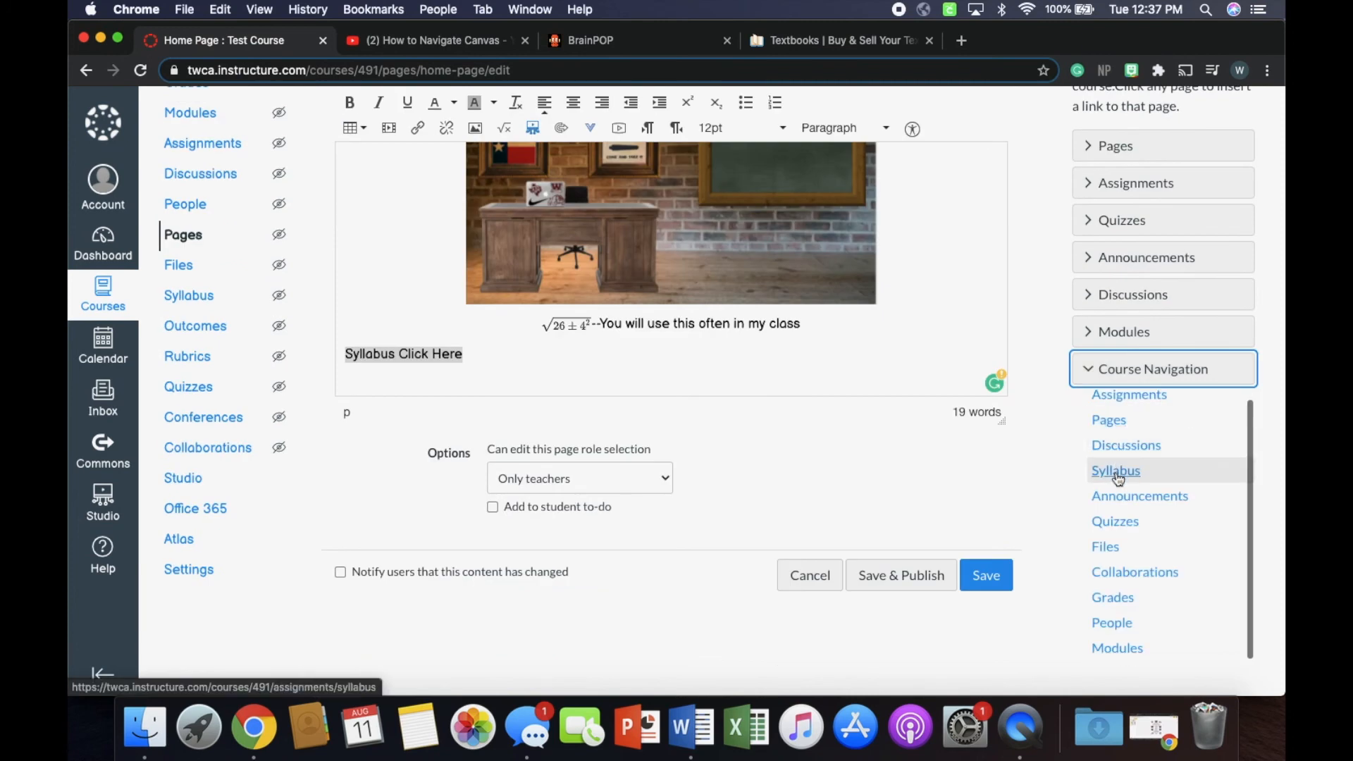
click(1120, 470)
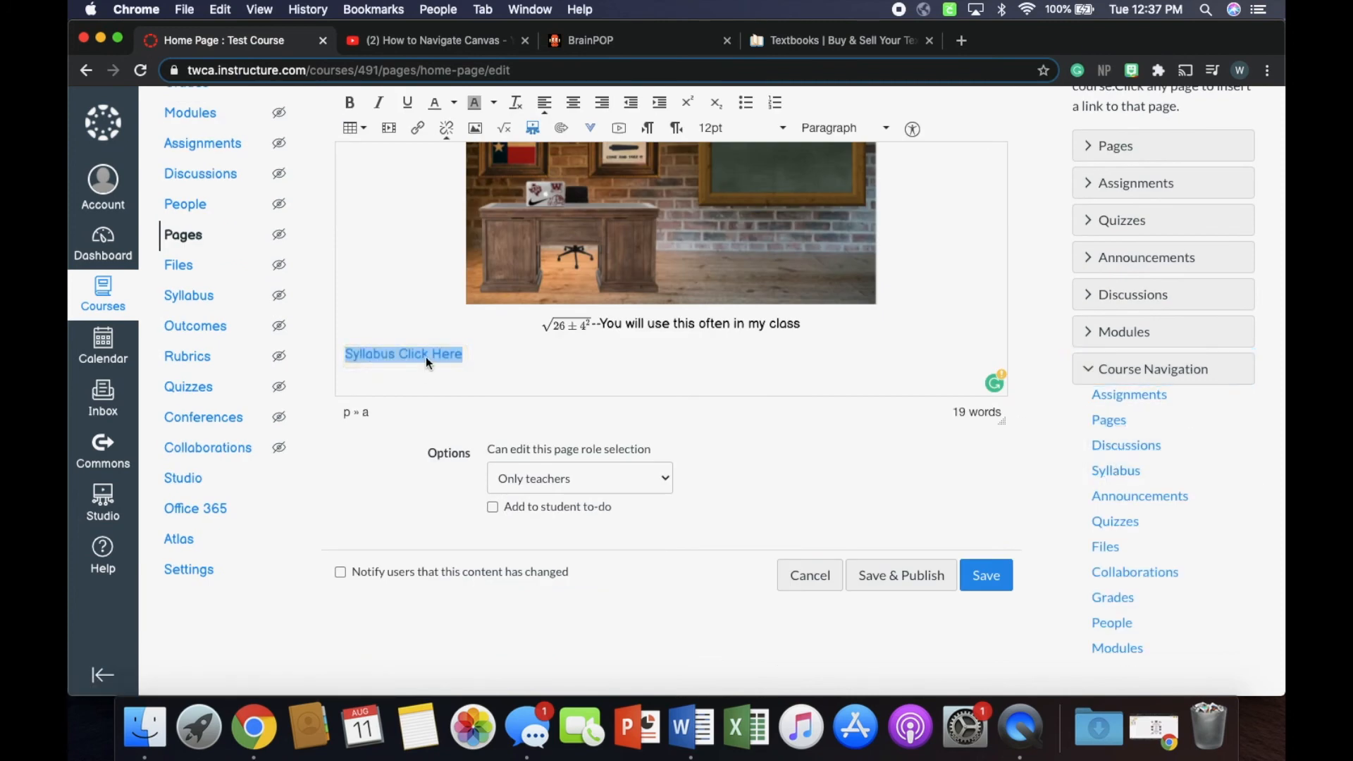
click(453, 355)
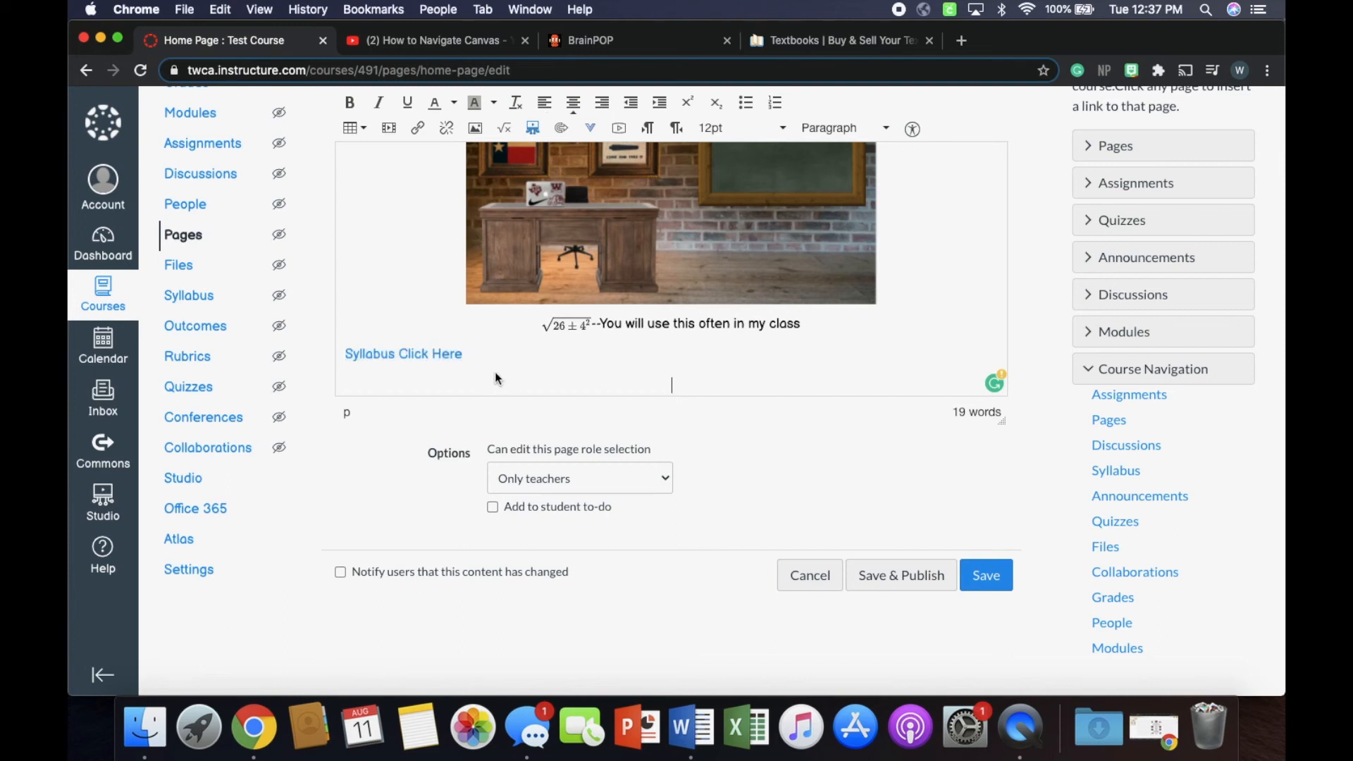
Step: Test the "Syllabus Click Here" link by opening the syllabus in a new tab, and close that tab
super+click(435, 353)
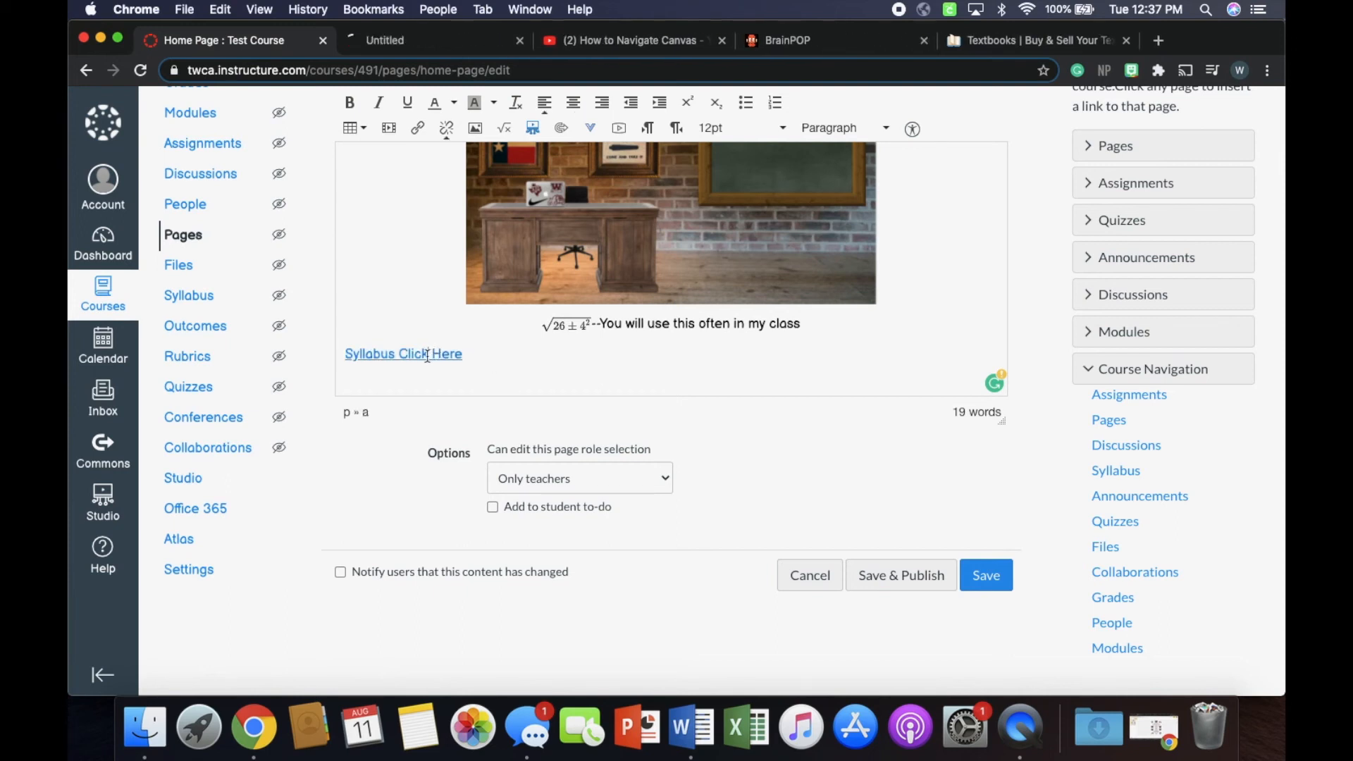
click(409, 42)
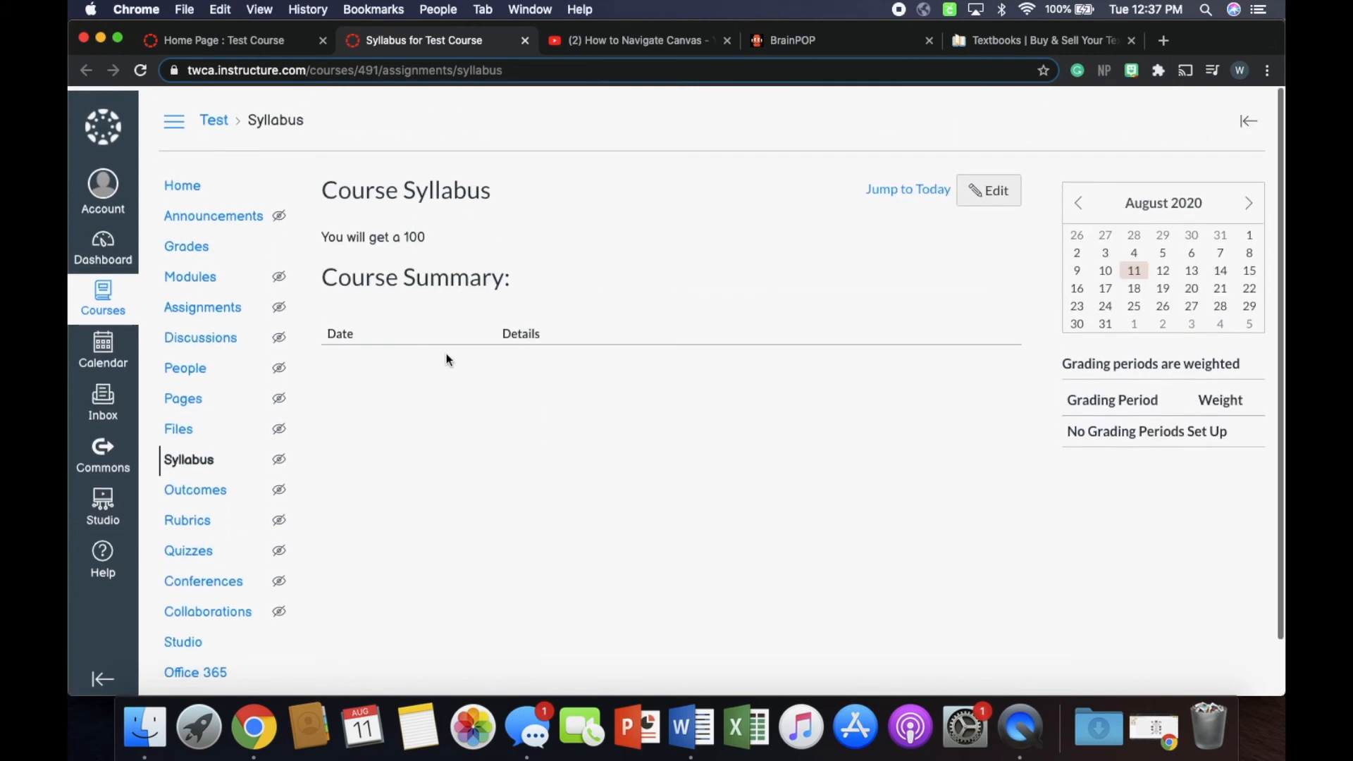
click(524, 40)
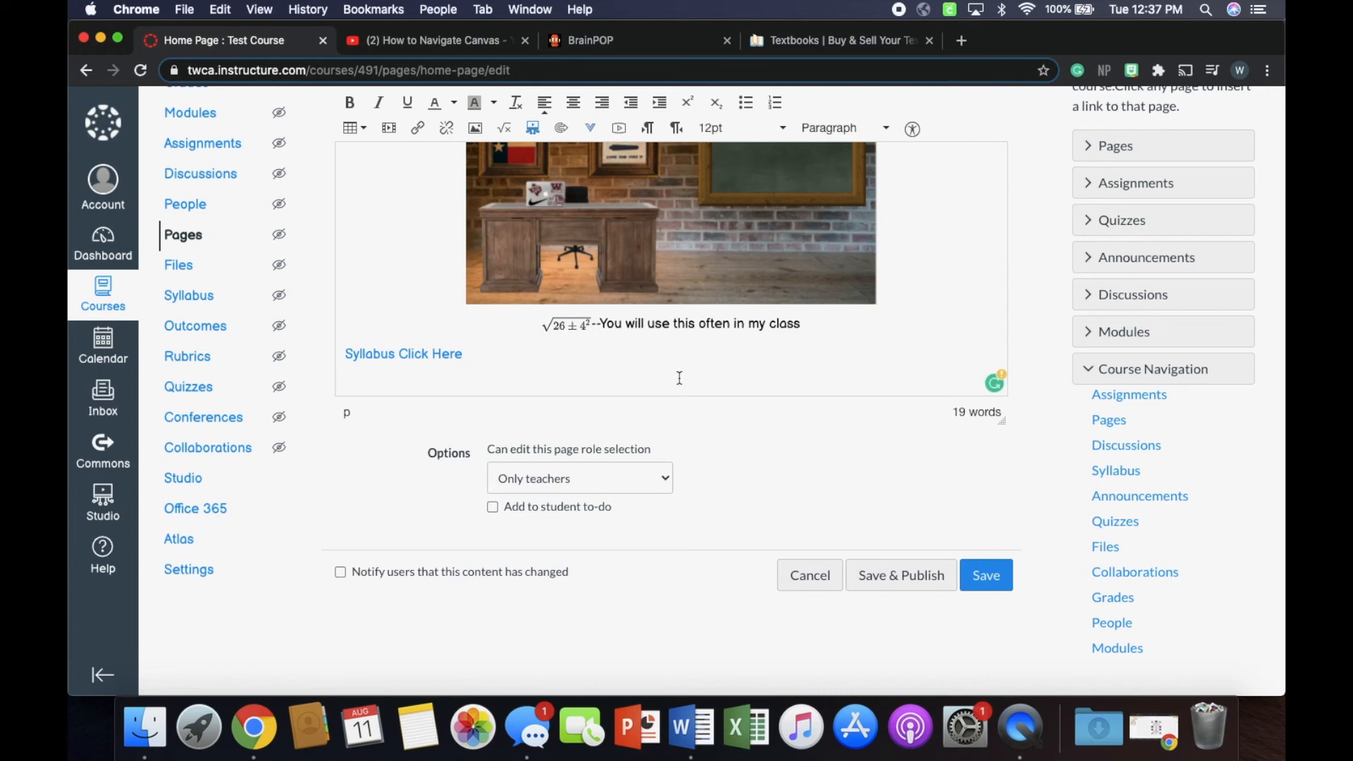
Step: Examine the course's linkable pages and assignments, and leave the Pages list expanded
scroll(679, 370, down, 2)
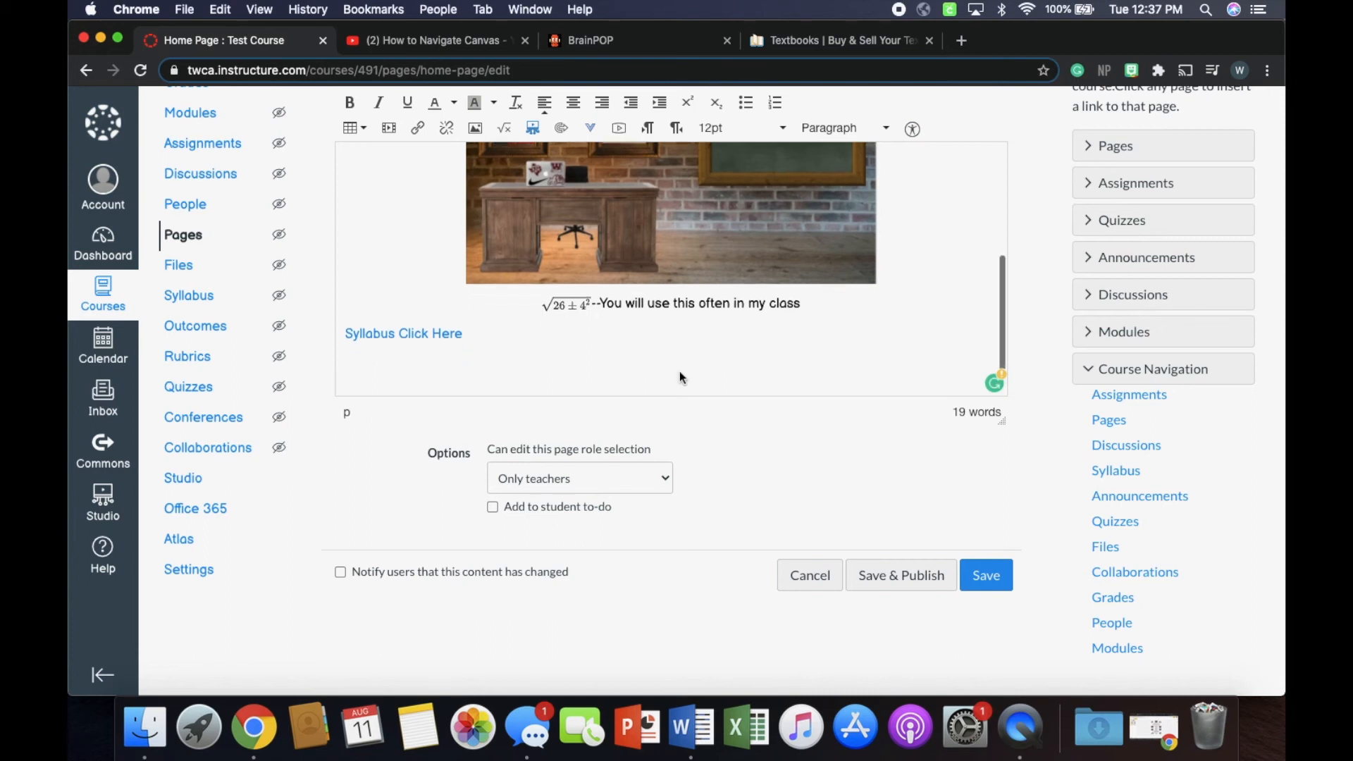
scroll(679, 371, up, 3)
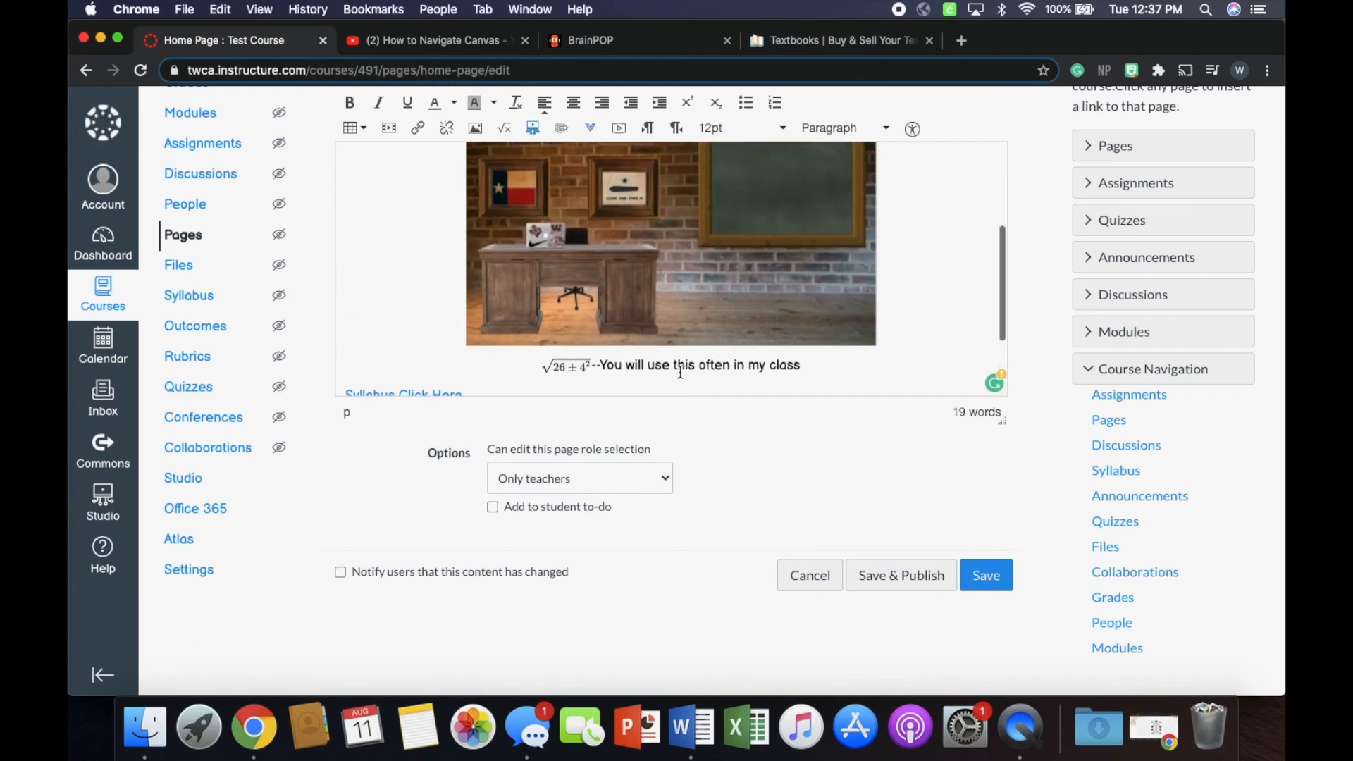
click(1132, 158)
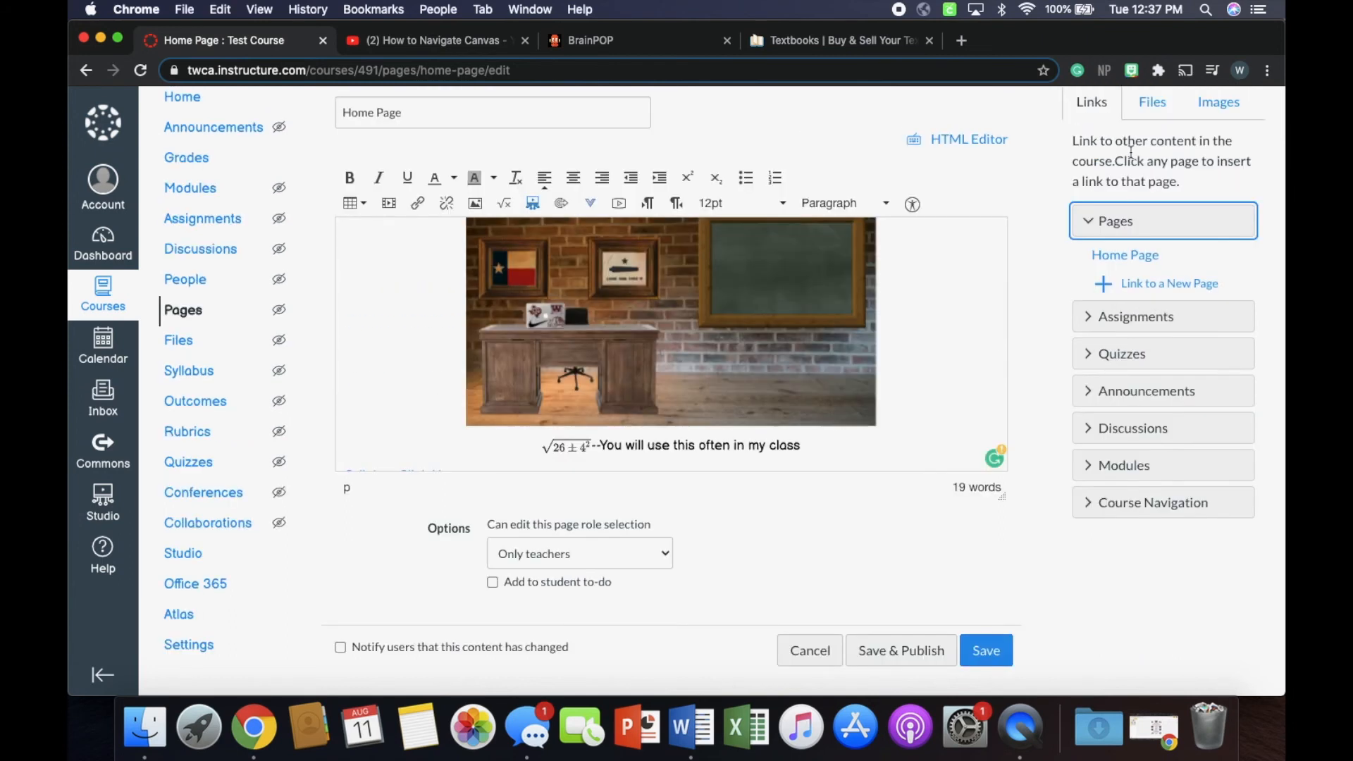
click(1136, 314)
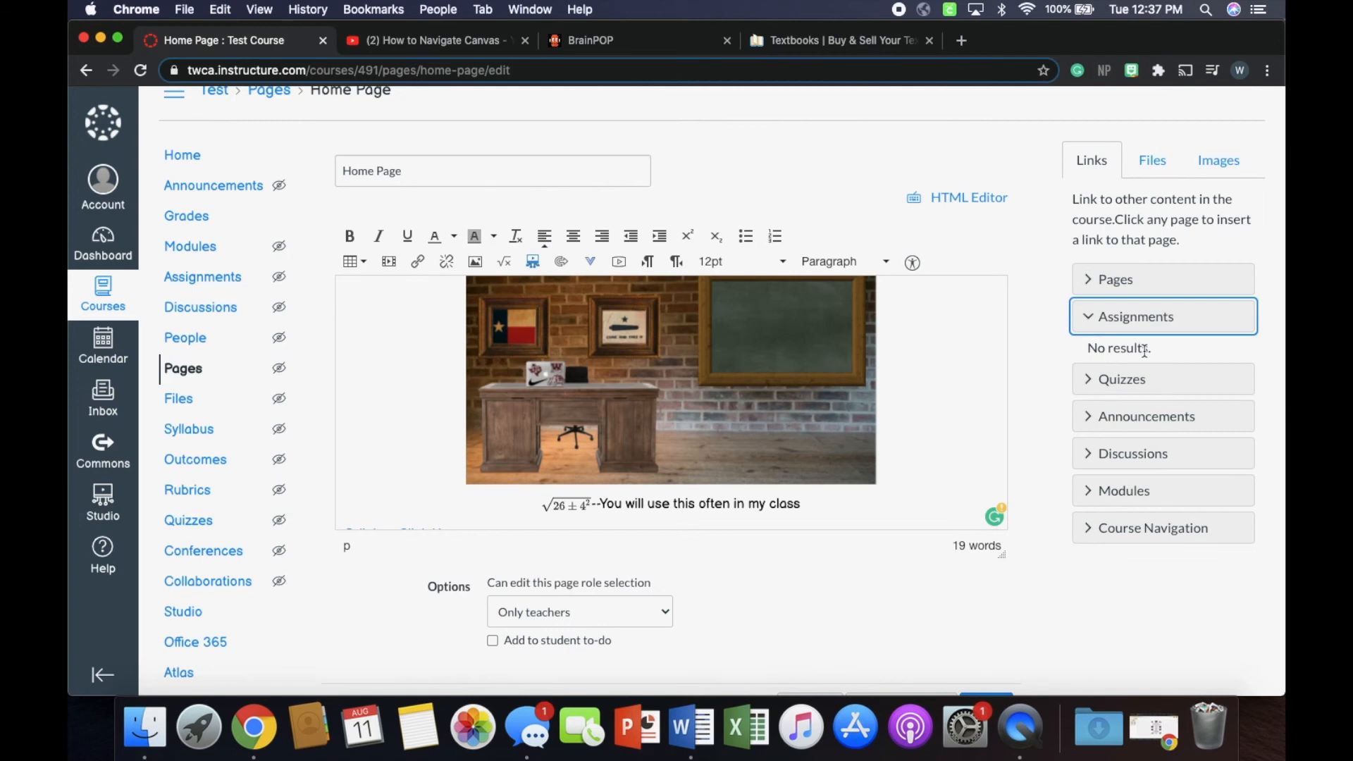
scroll(939, 379, down, 3)
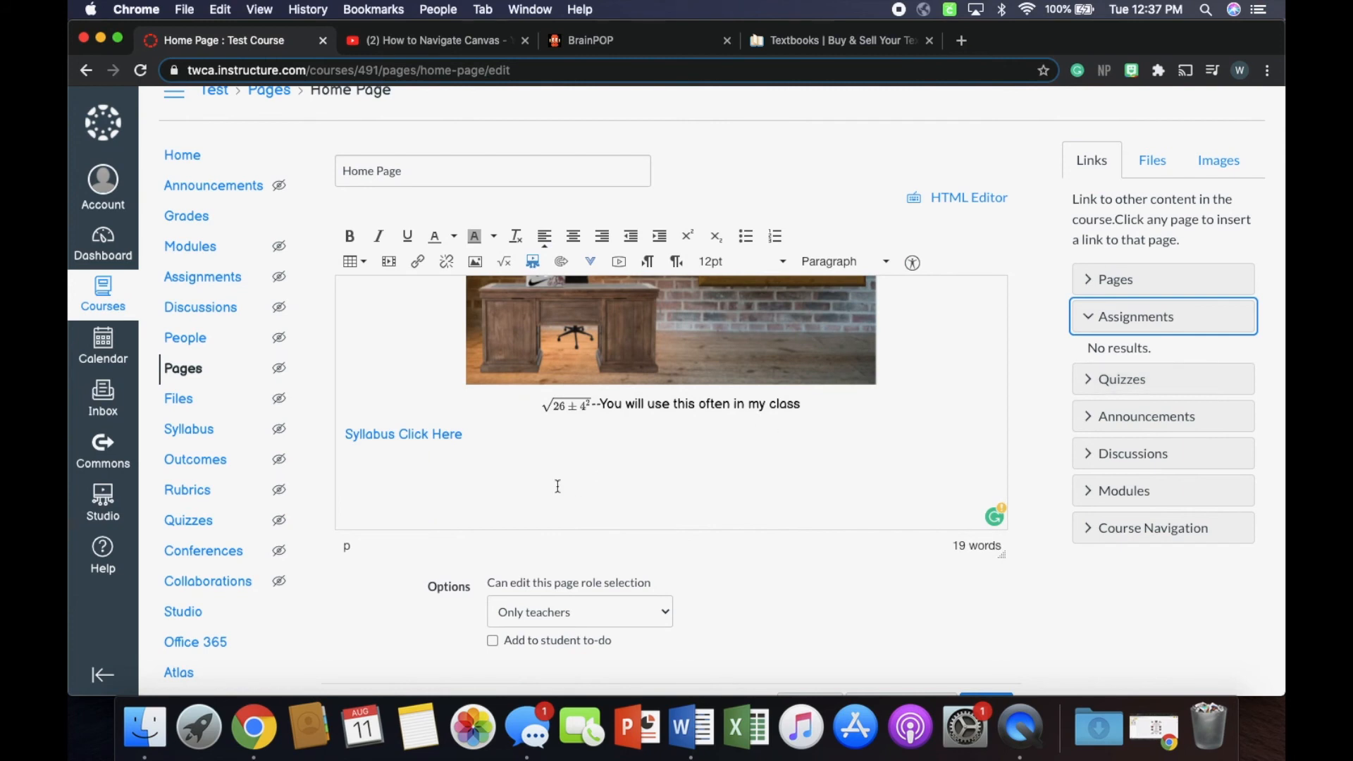
click(1148, 280)
click(488, 444)
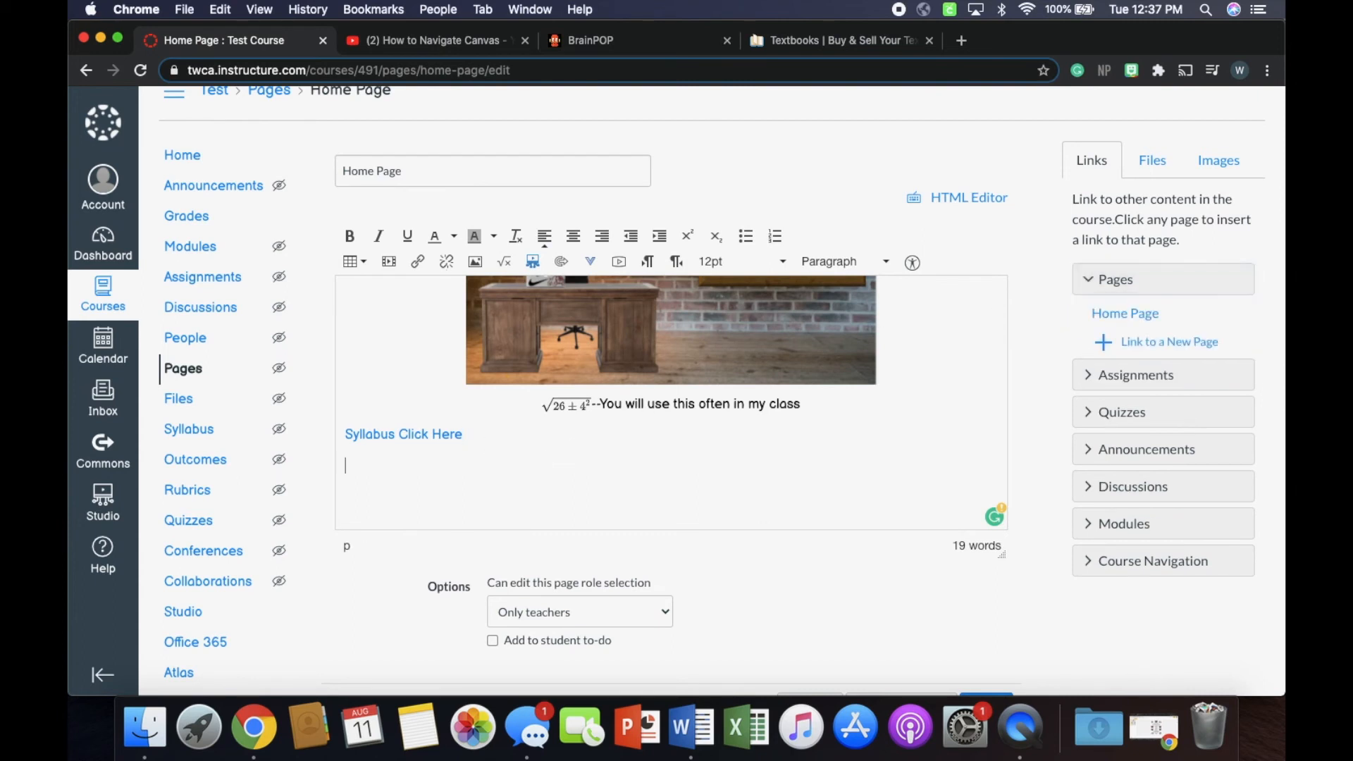
text(Hom)
key(BackSpace)
key(BackSpace)
key(BackSpace)
text(H)
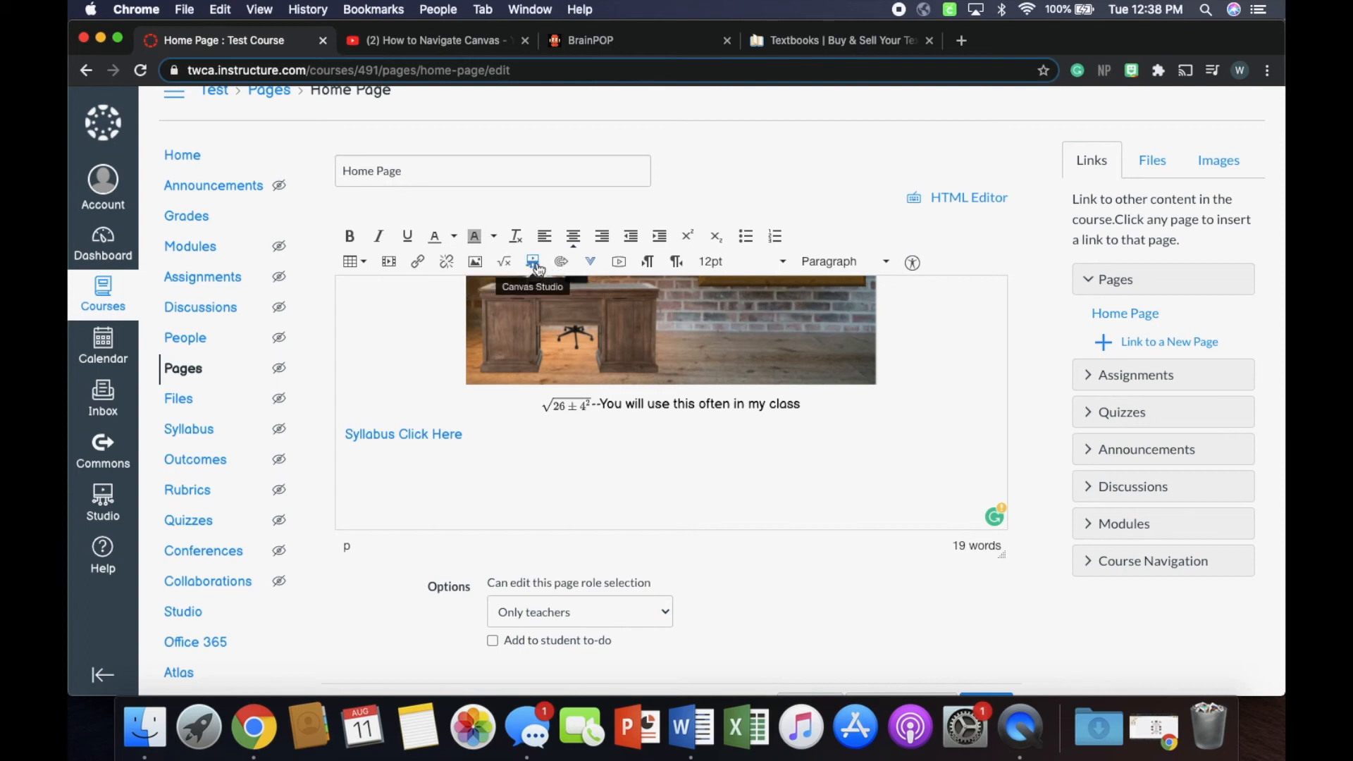
Step: Insert the image 800px-Flag_of_Texas.svg.png from the Canvas files below the "Syllabus Click Here" link
click(475, 261)
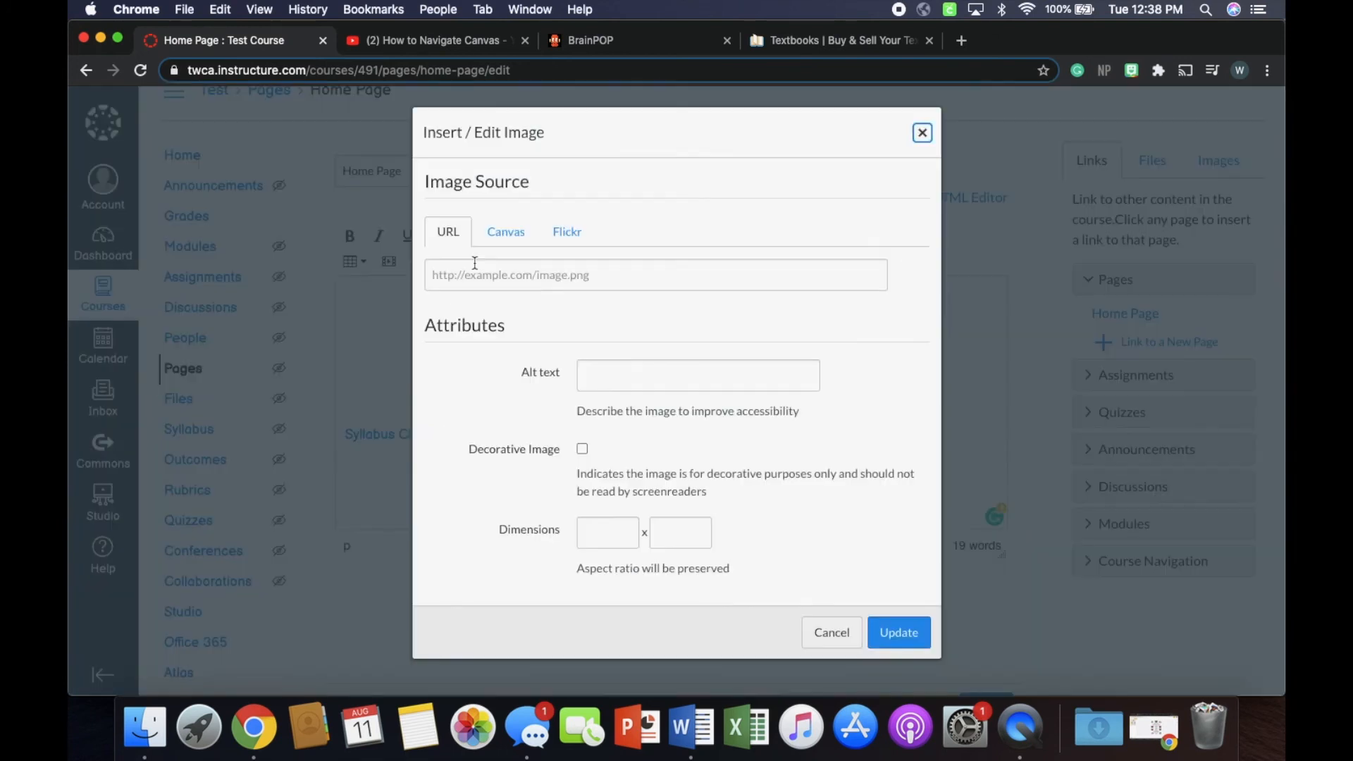
click(506, 233)
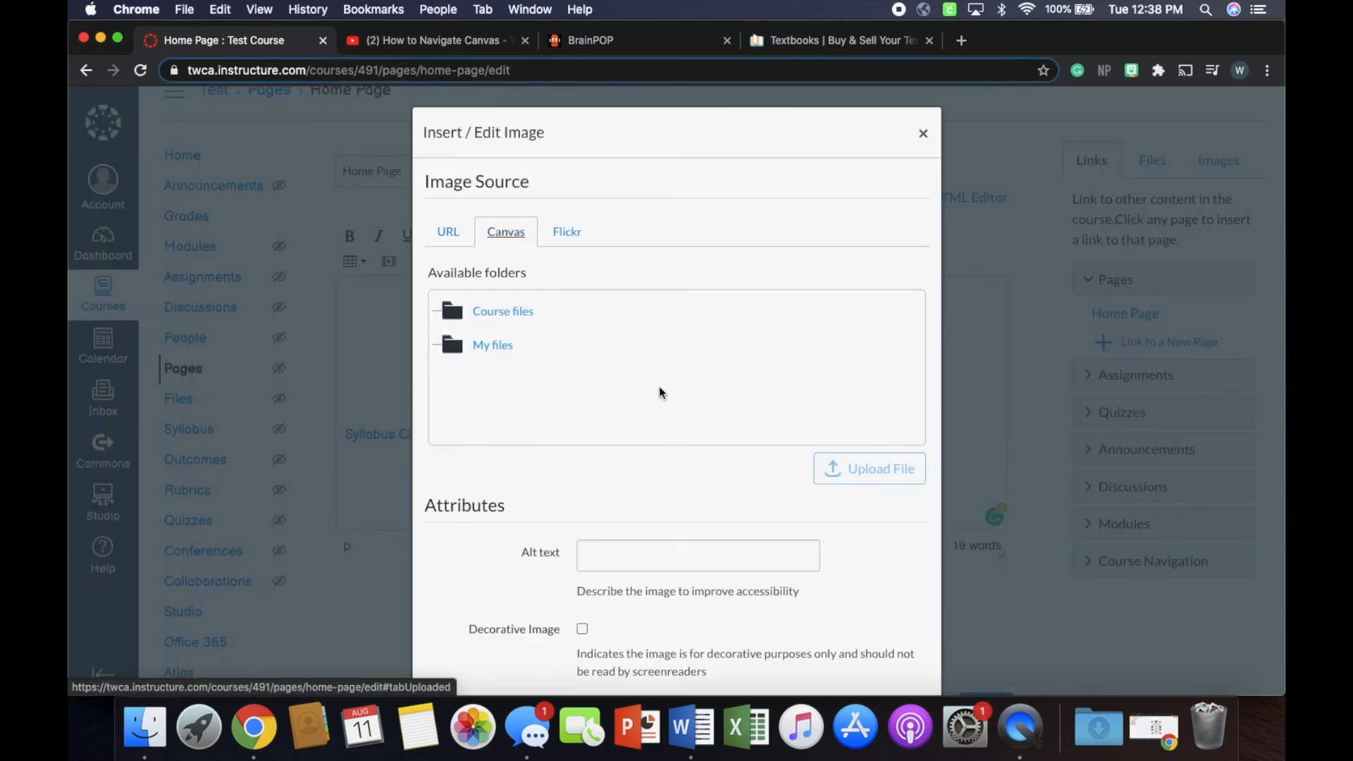
click(592, 347)
scroll(592, 352, down, 3)
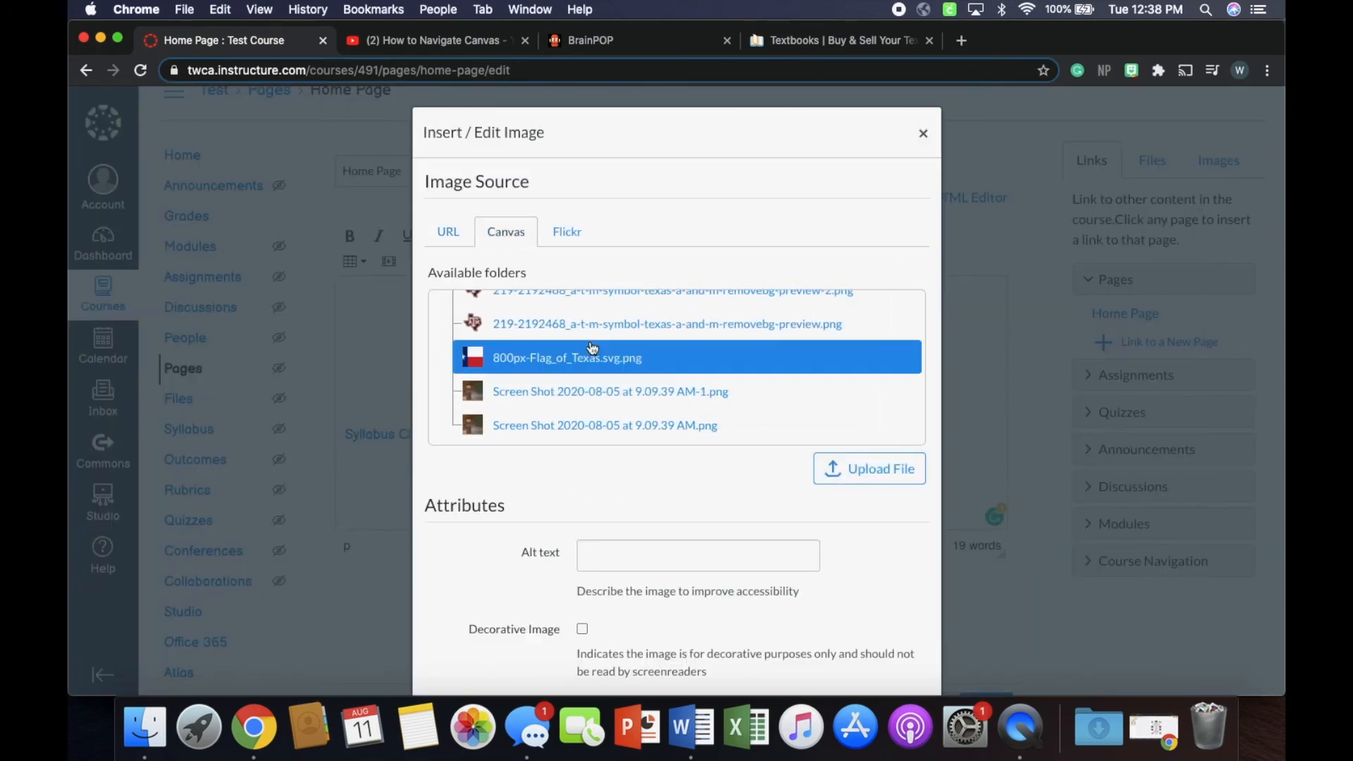
click(565, 361)
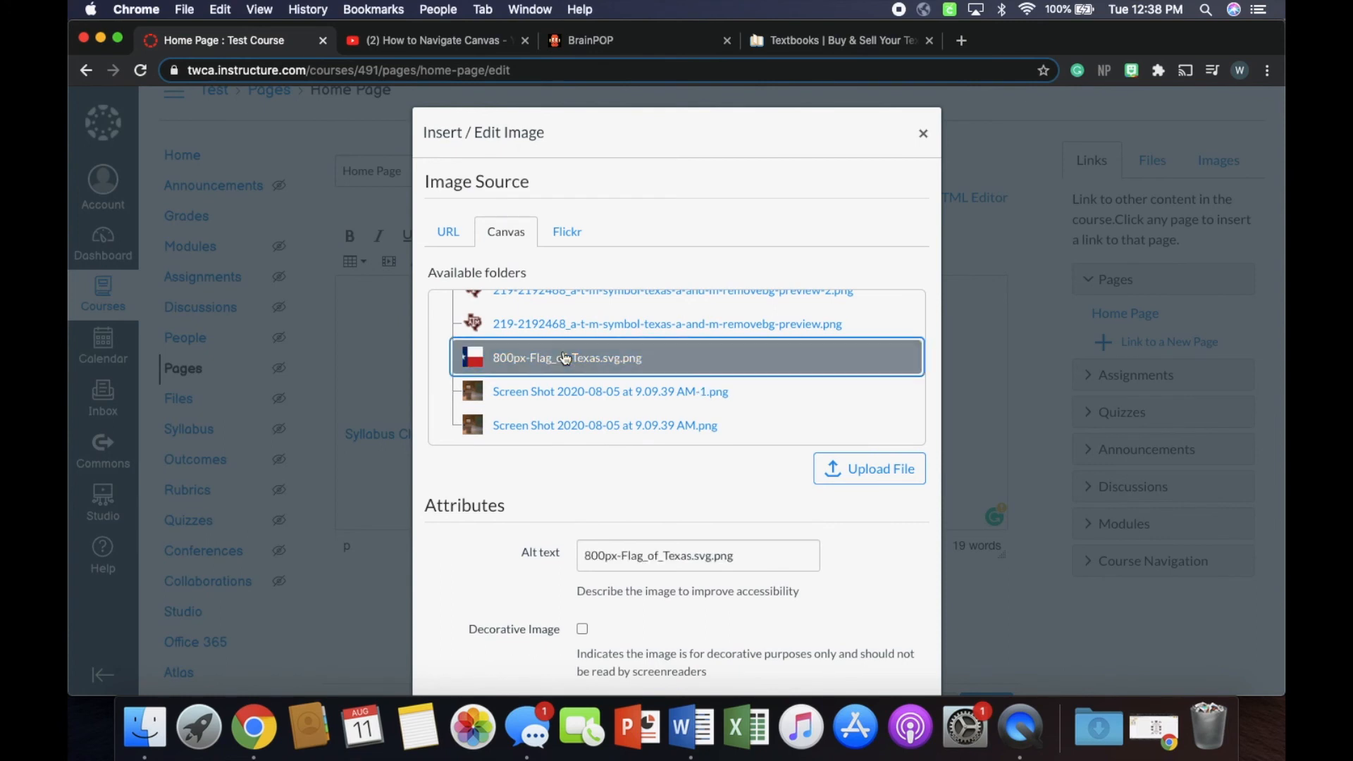
click(860, 472)
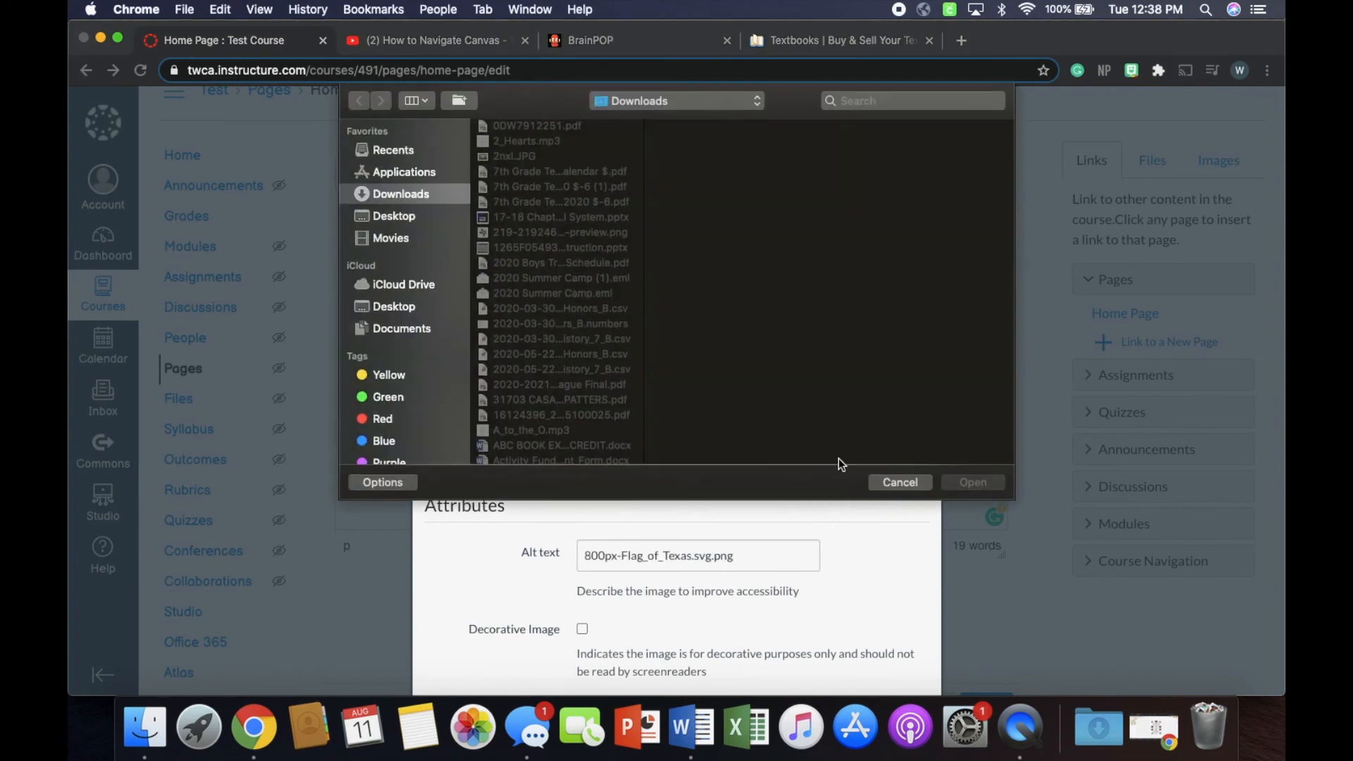
click(907, 484)
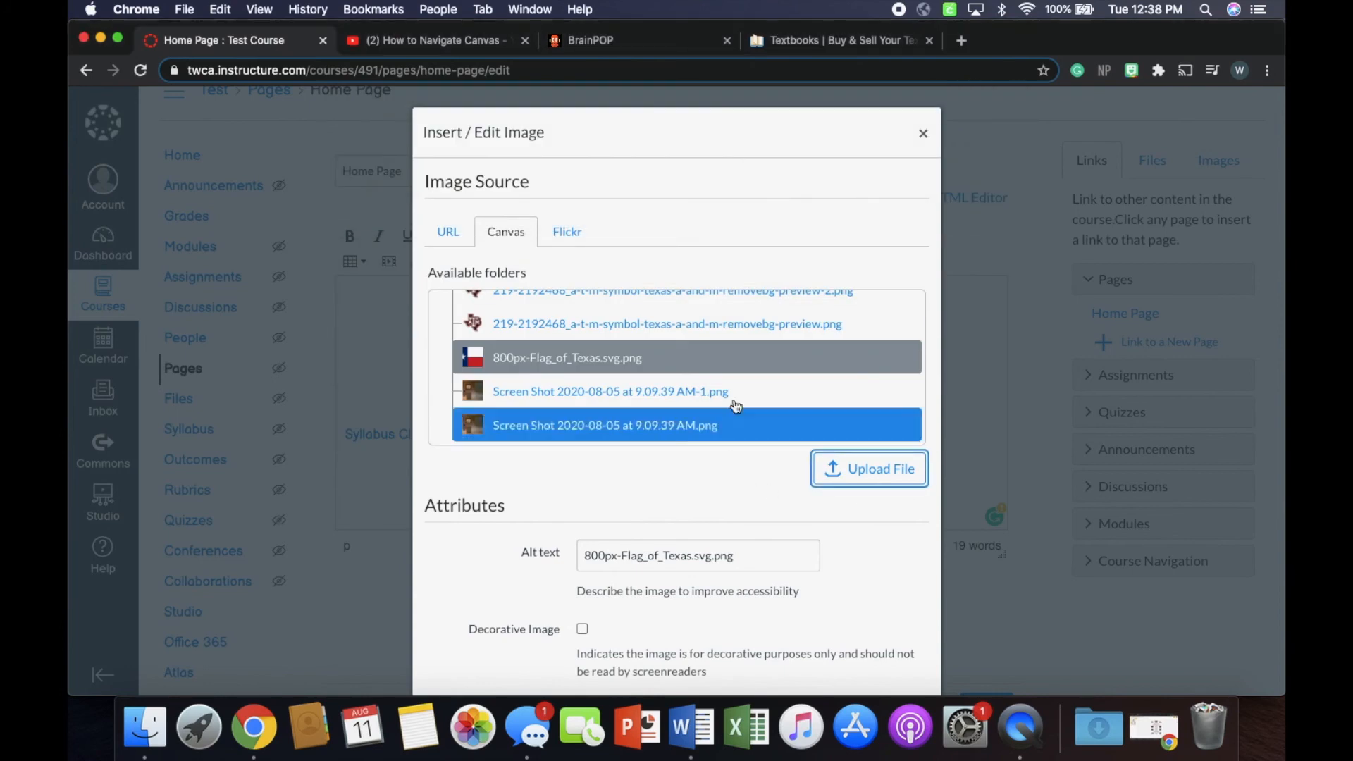
scroll(700, 380, down, 4)
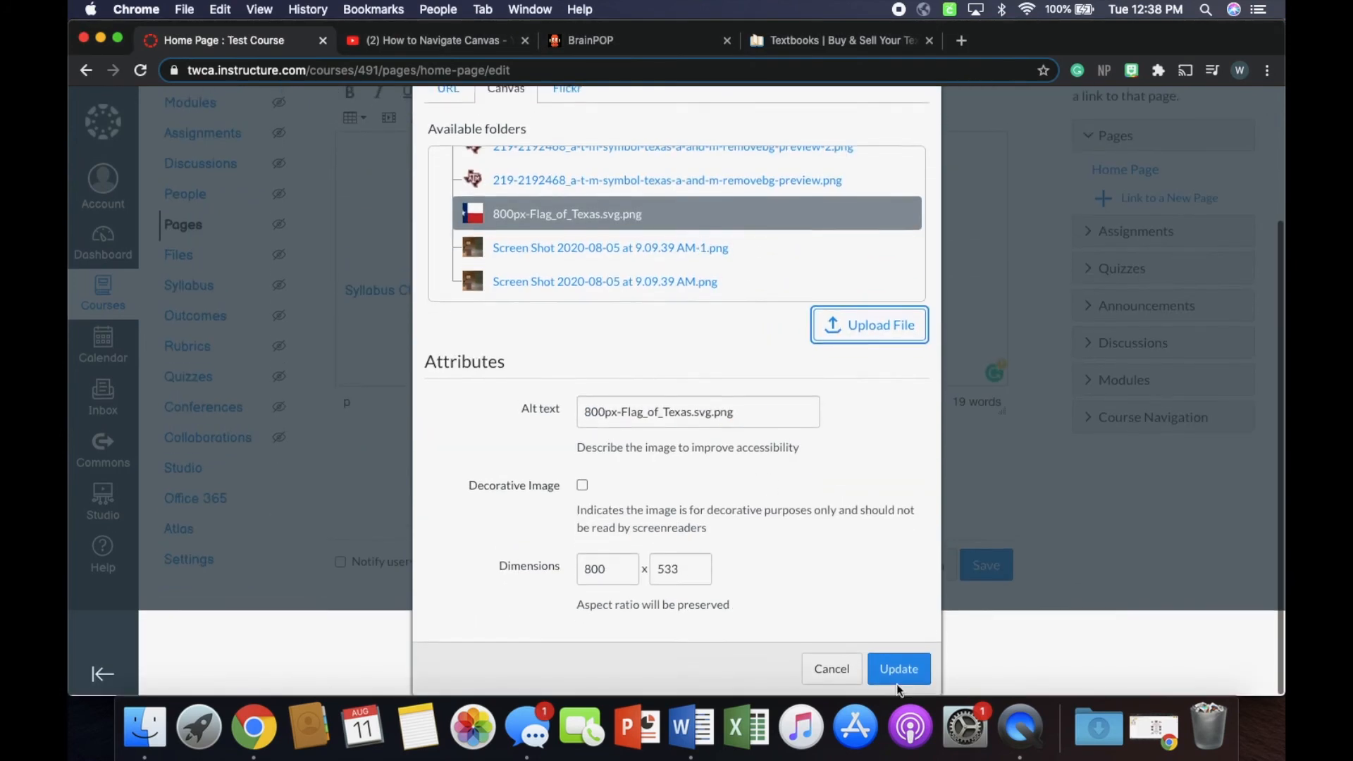
click(899, 671)
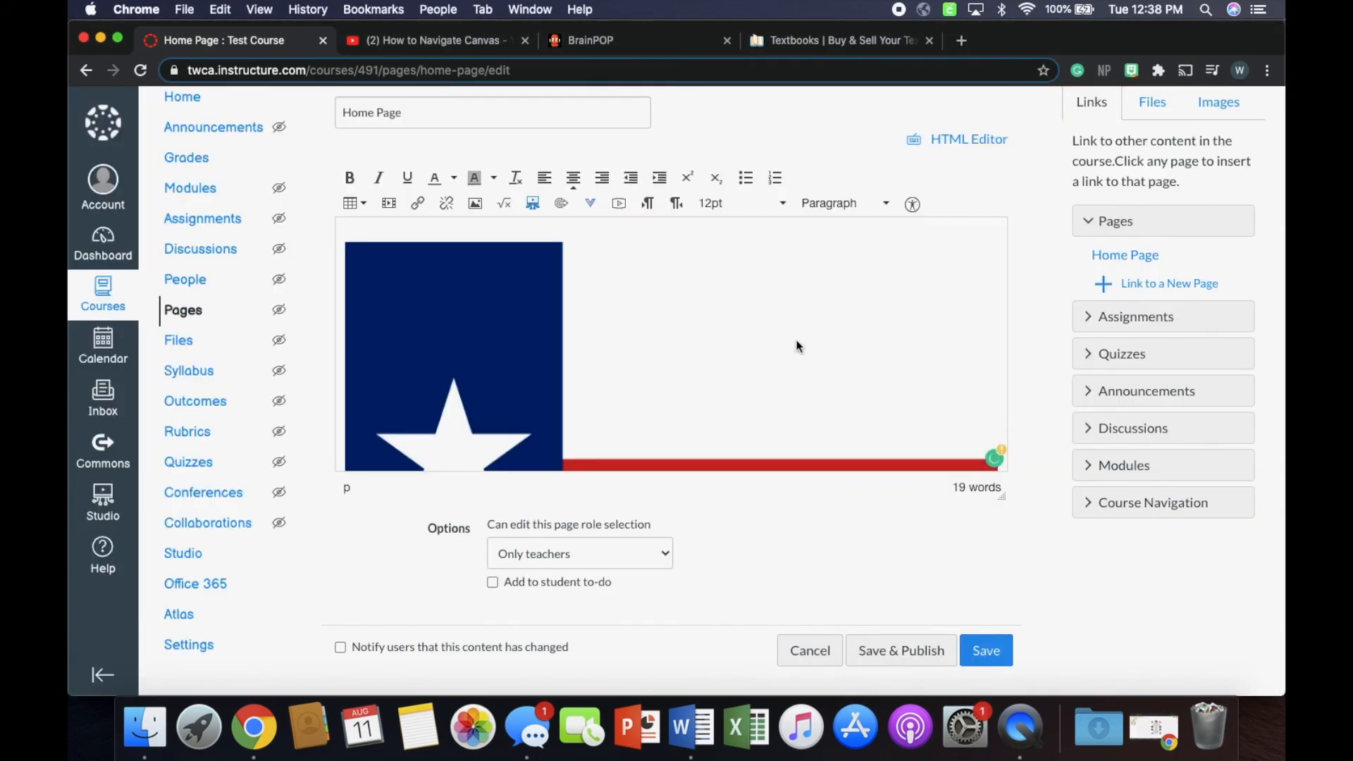
Step: Shrink the Texas flag image proportionally to a small thumbnail, about one sixth of its inserted width
scroll(796, 339, up, 5)
scroll(829, 334, down, 5)
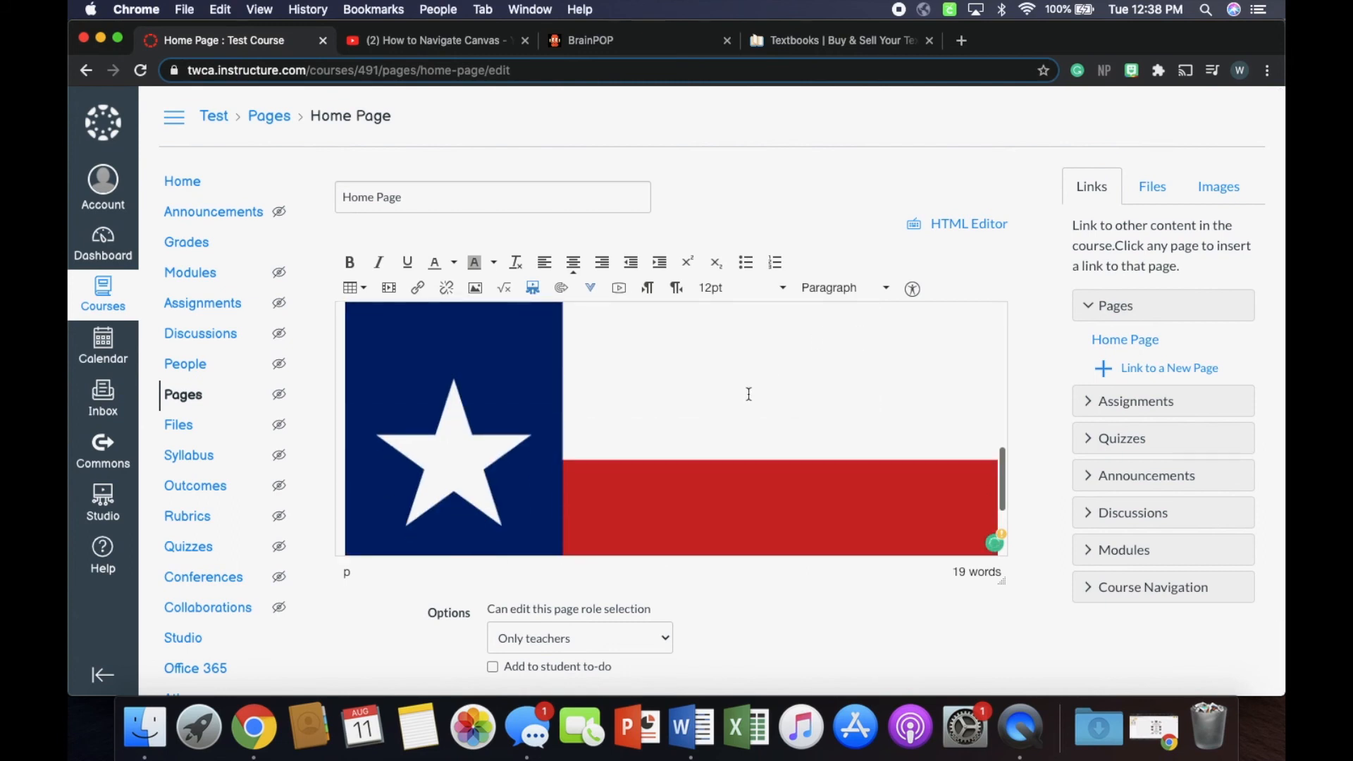
scroll(749, 394, up, 3)
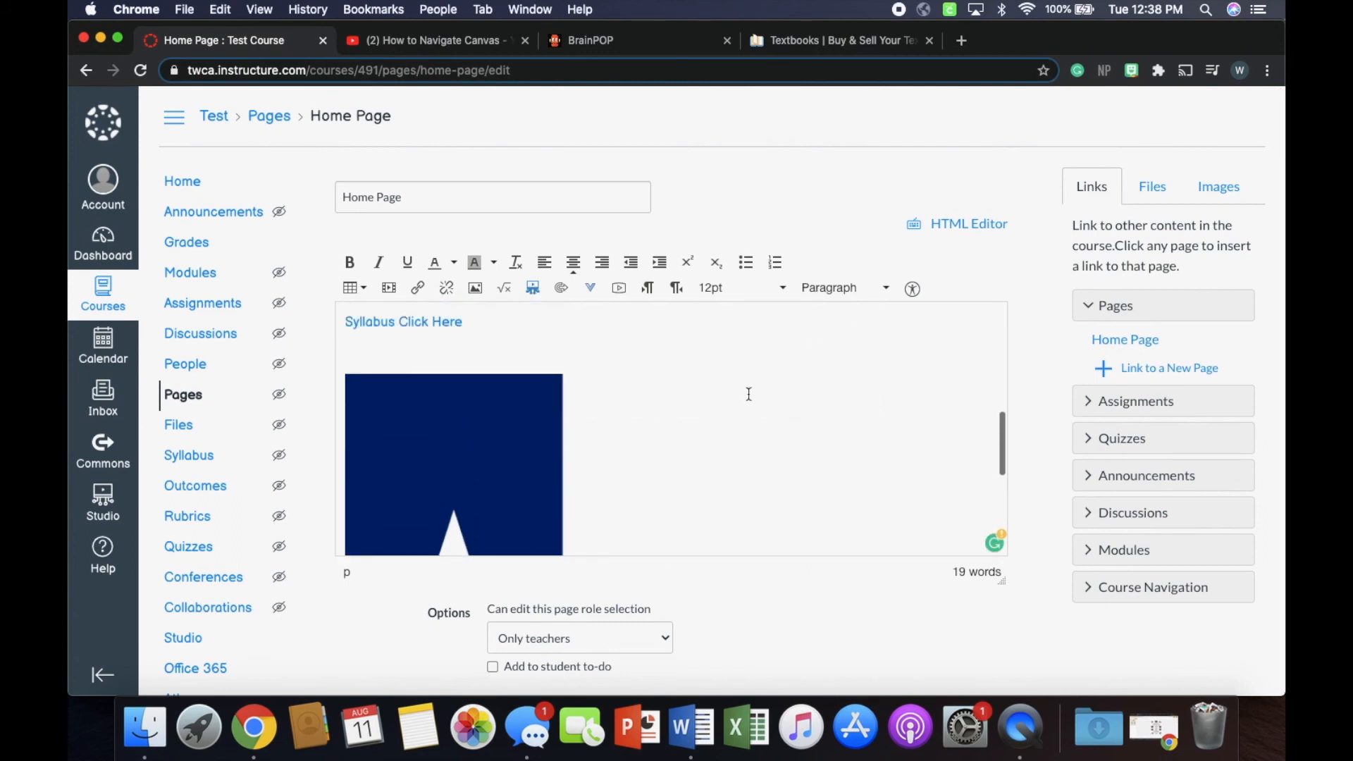
click(395, 395)
drag(345, 373, 562, 490)
scroll(667, 474, down, 3)
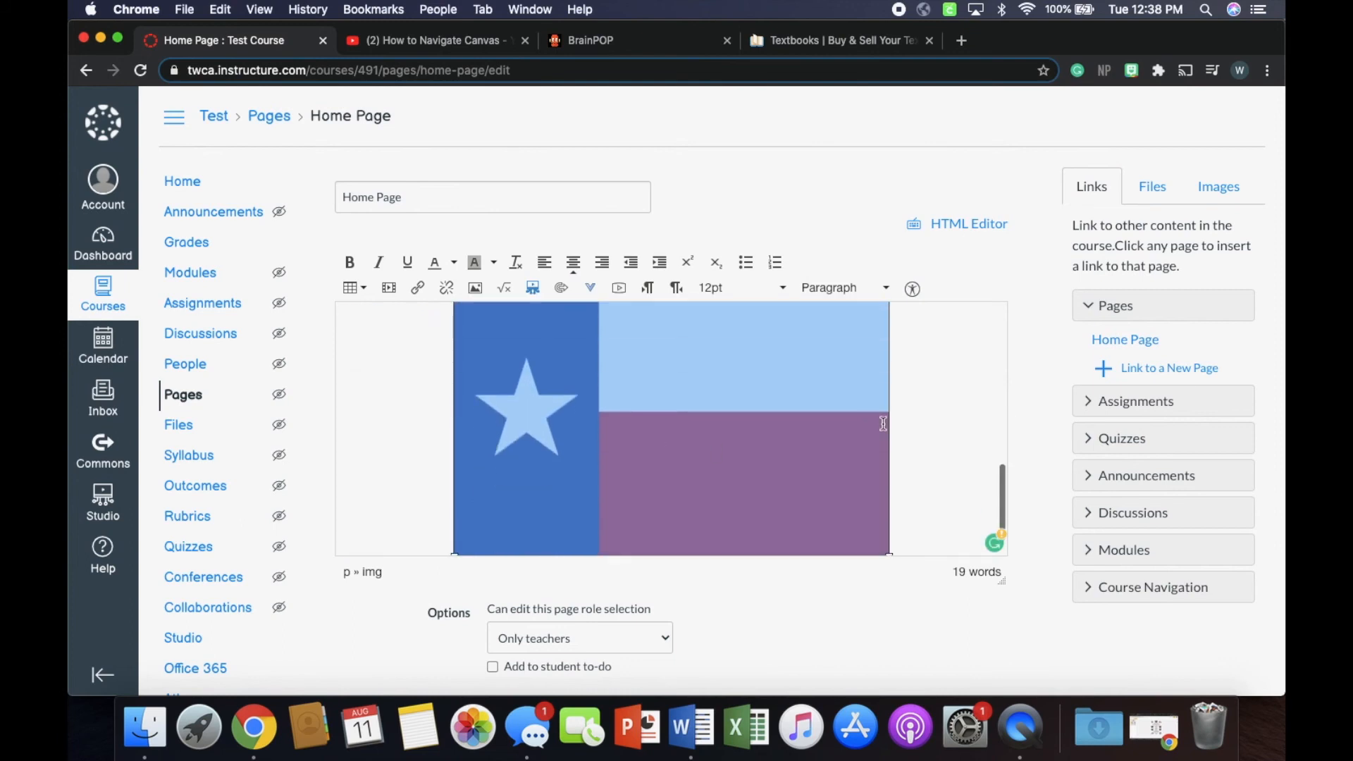
scroll(884, 423, down, 1)
click(888, 515)
drag(888, 515, 647, 290)
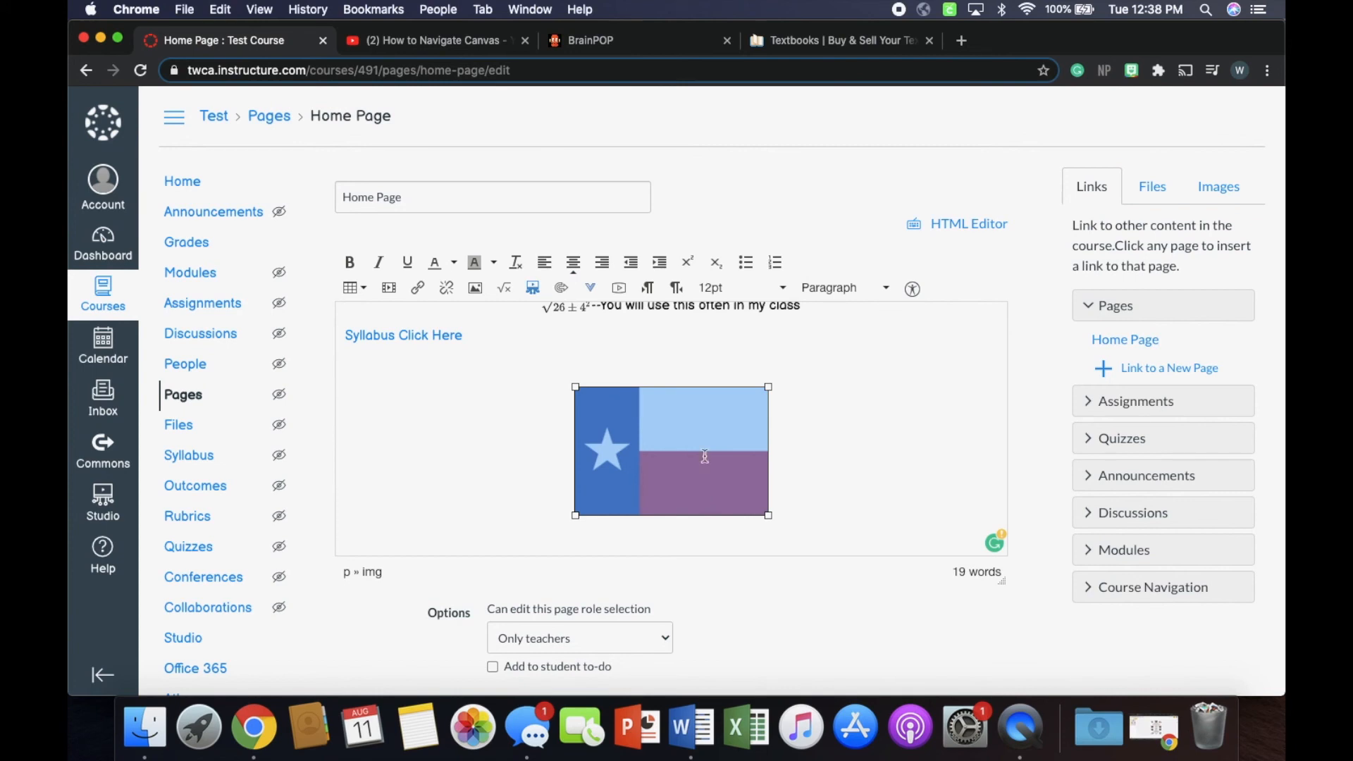
drag(767, 515, 682, 444)
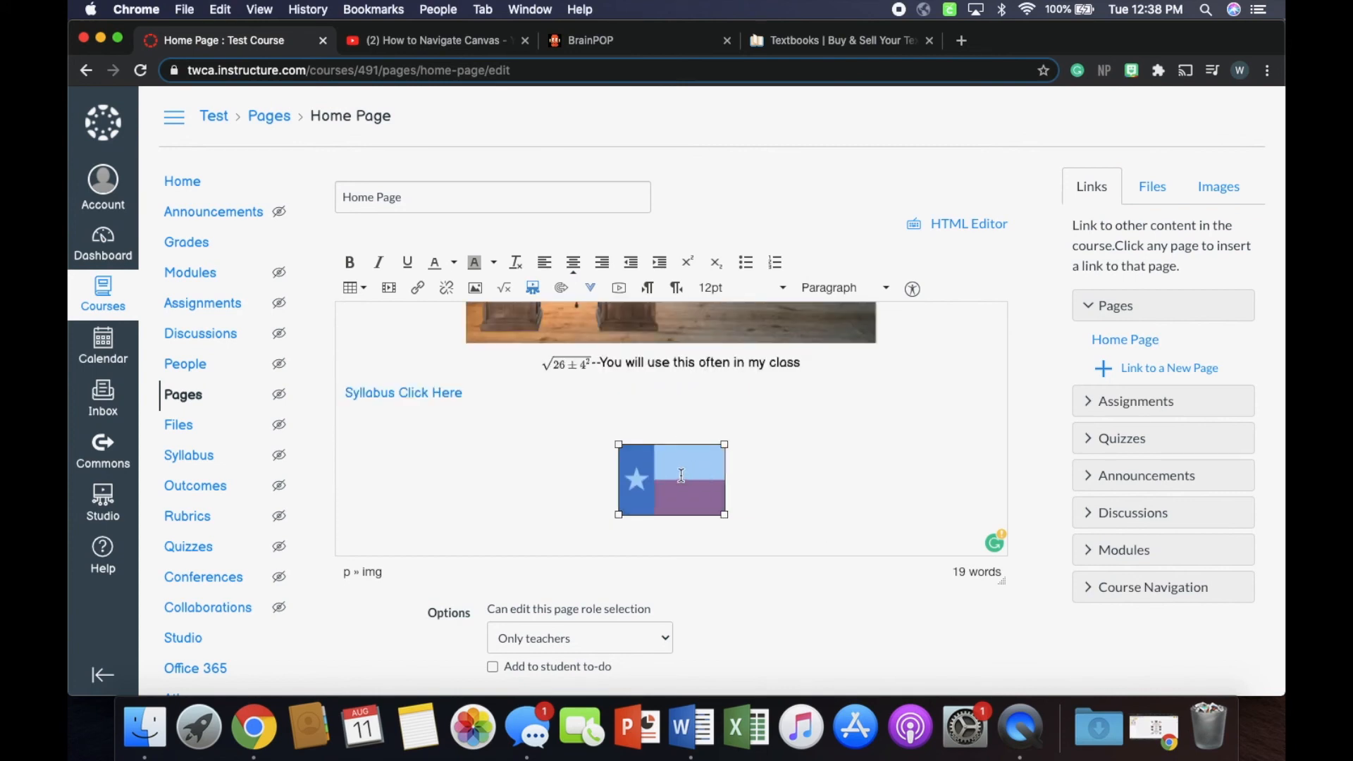
Step: Link the Texas flag image to the course's Home Page
click(775, 492)
click(678, 481)
click(1125, 339)
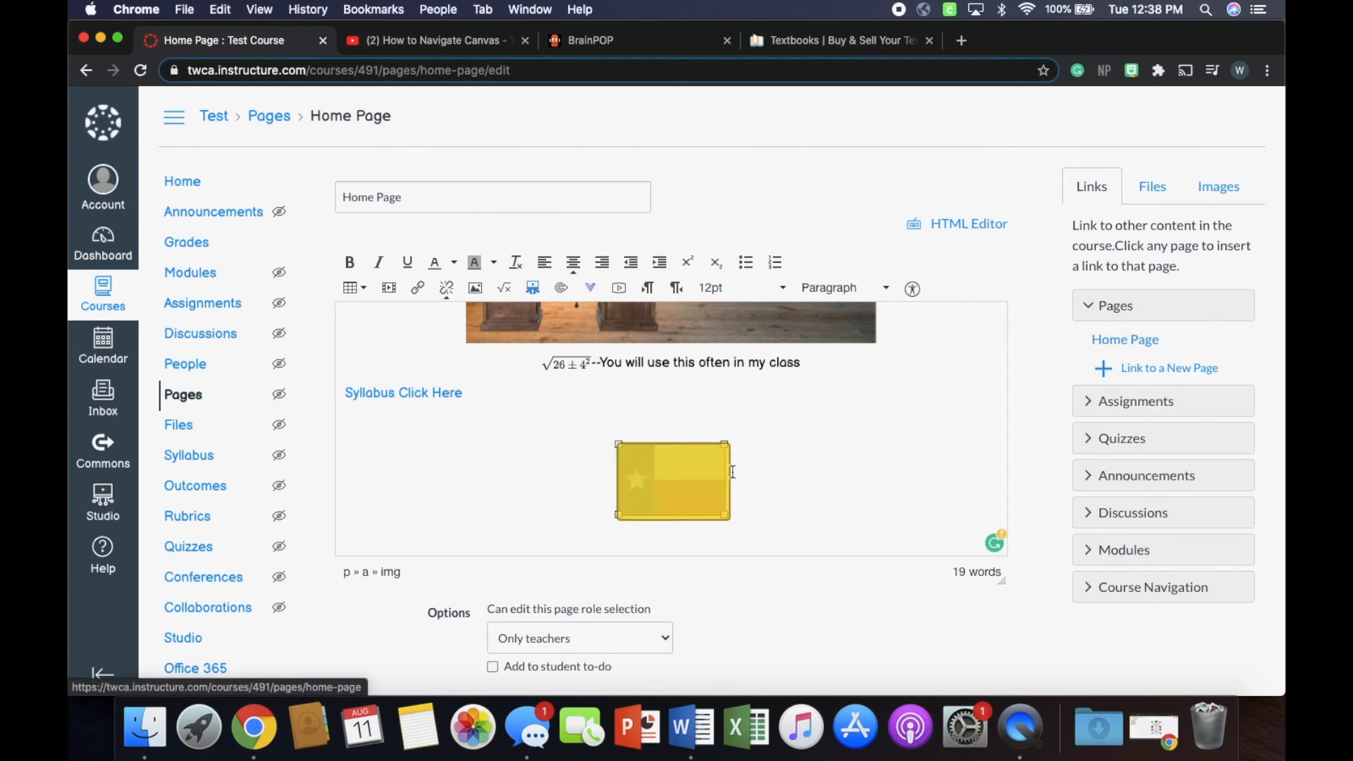
click(816, 469)
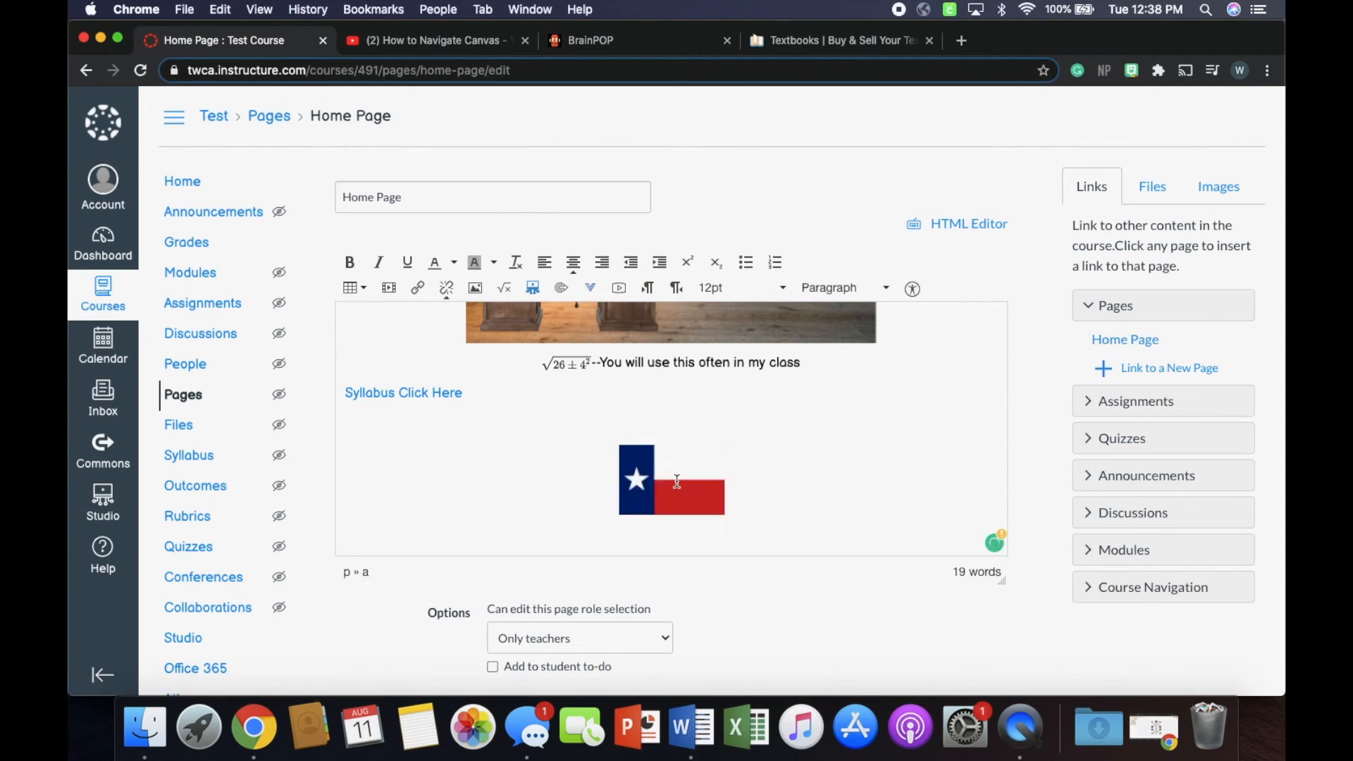
Step: Test the flag image's link by opening the Home Page in new tabs, close them, and return to the page editor
super+click(677, 481)
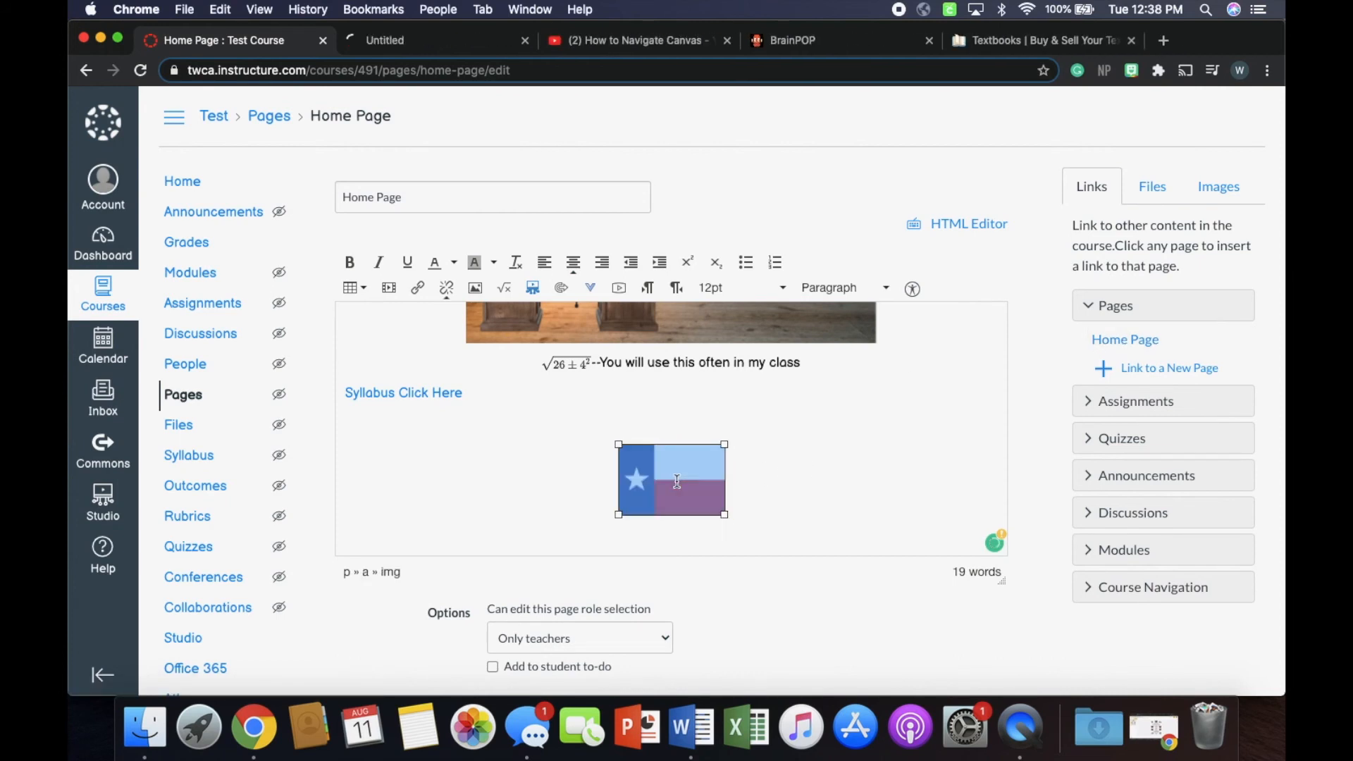
click(425, 40)
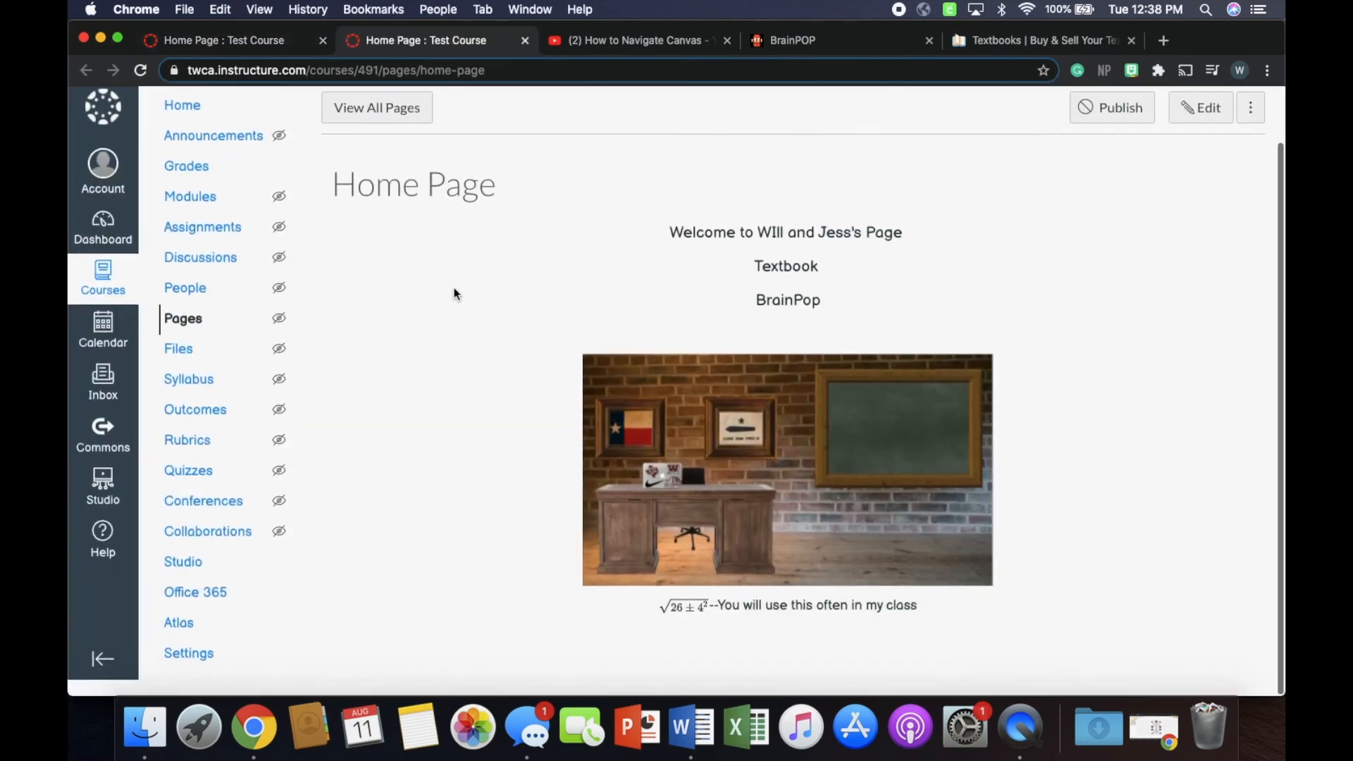
click(265, 42)
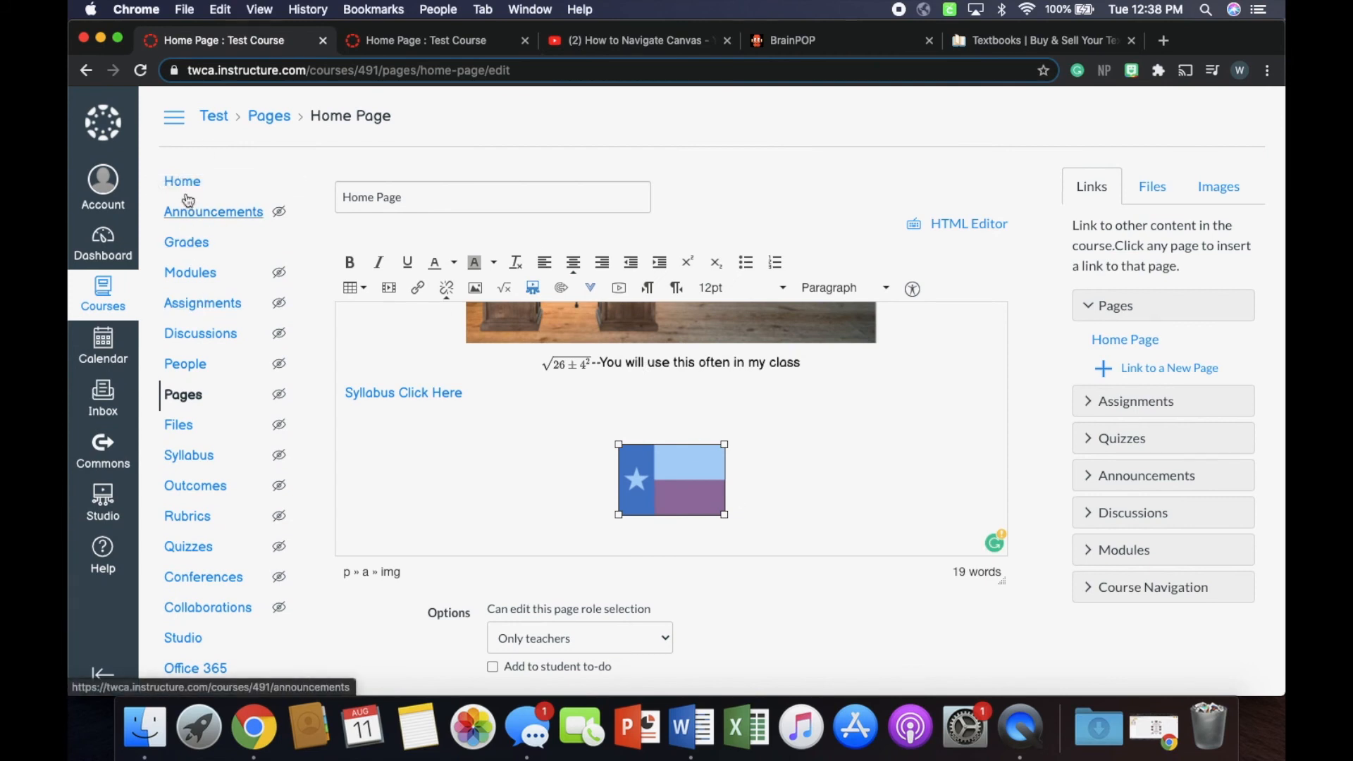
super+click(670, 488)
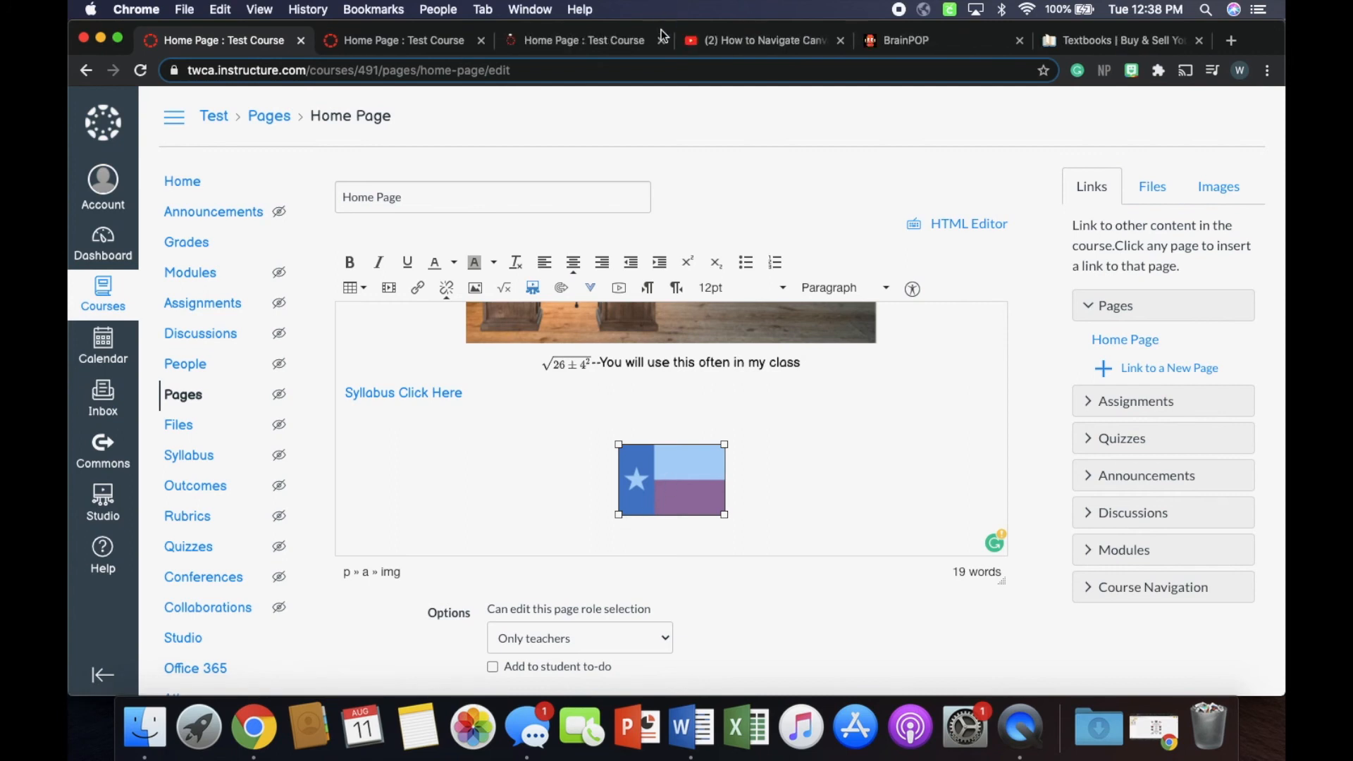
click(601, 41)
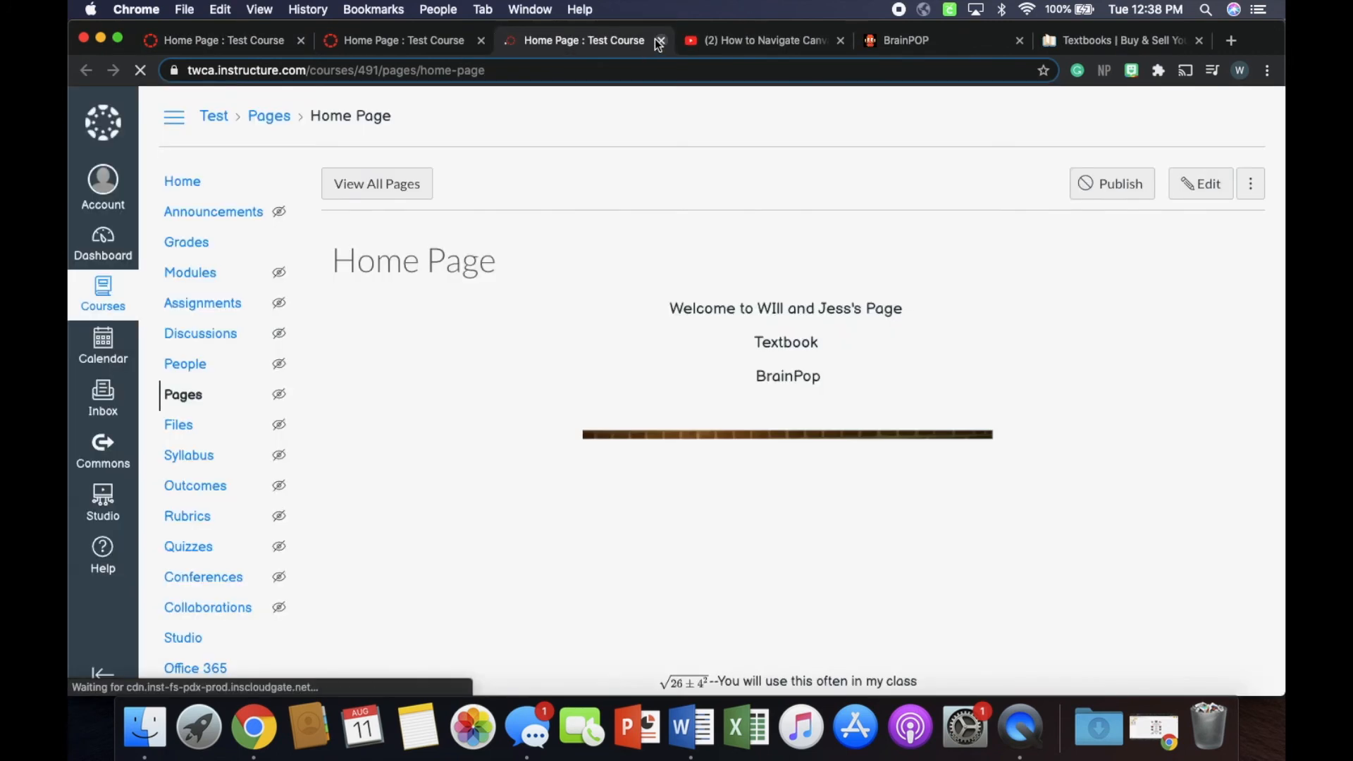
click(661, 40)
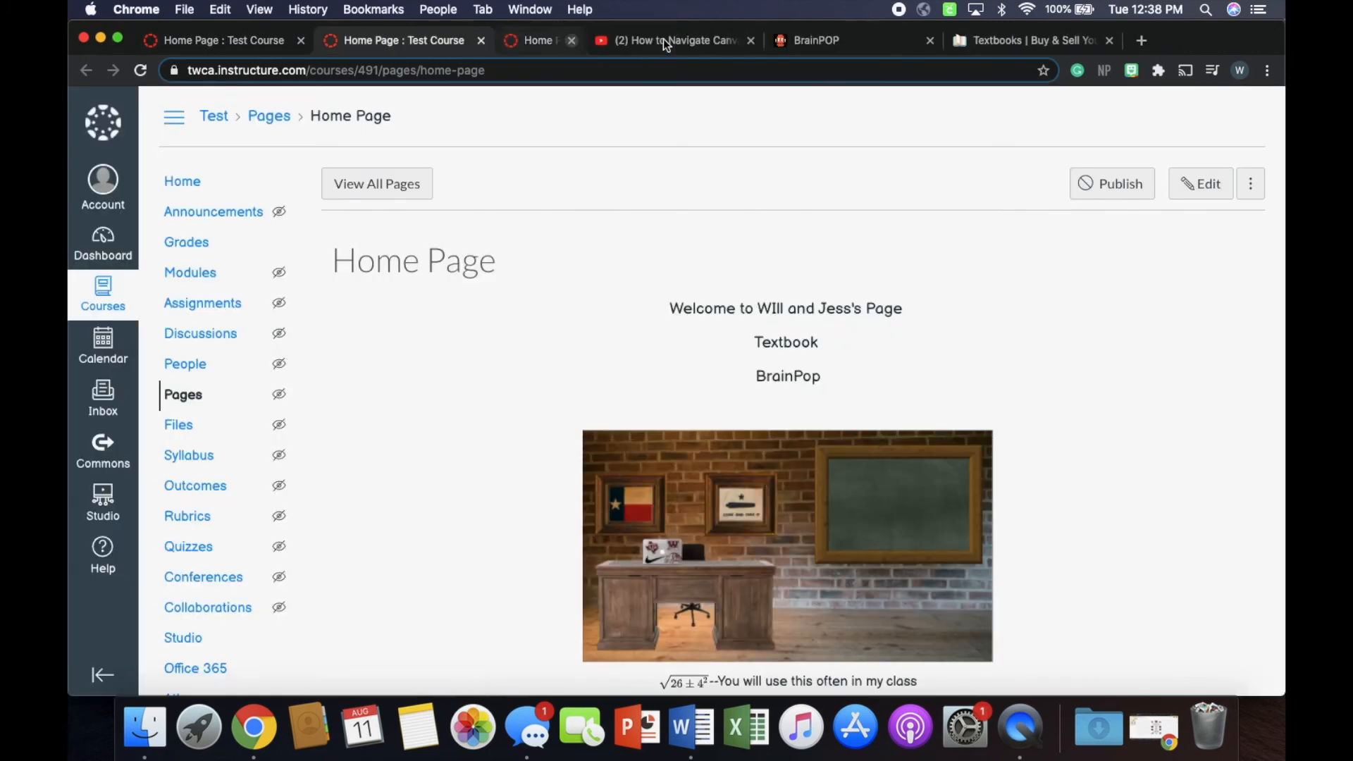
click(480, 41)
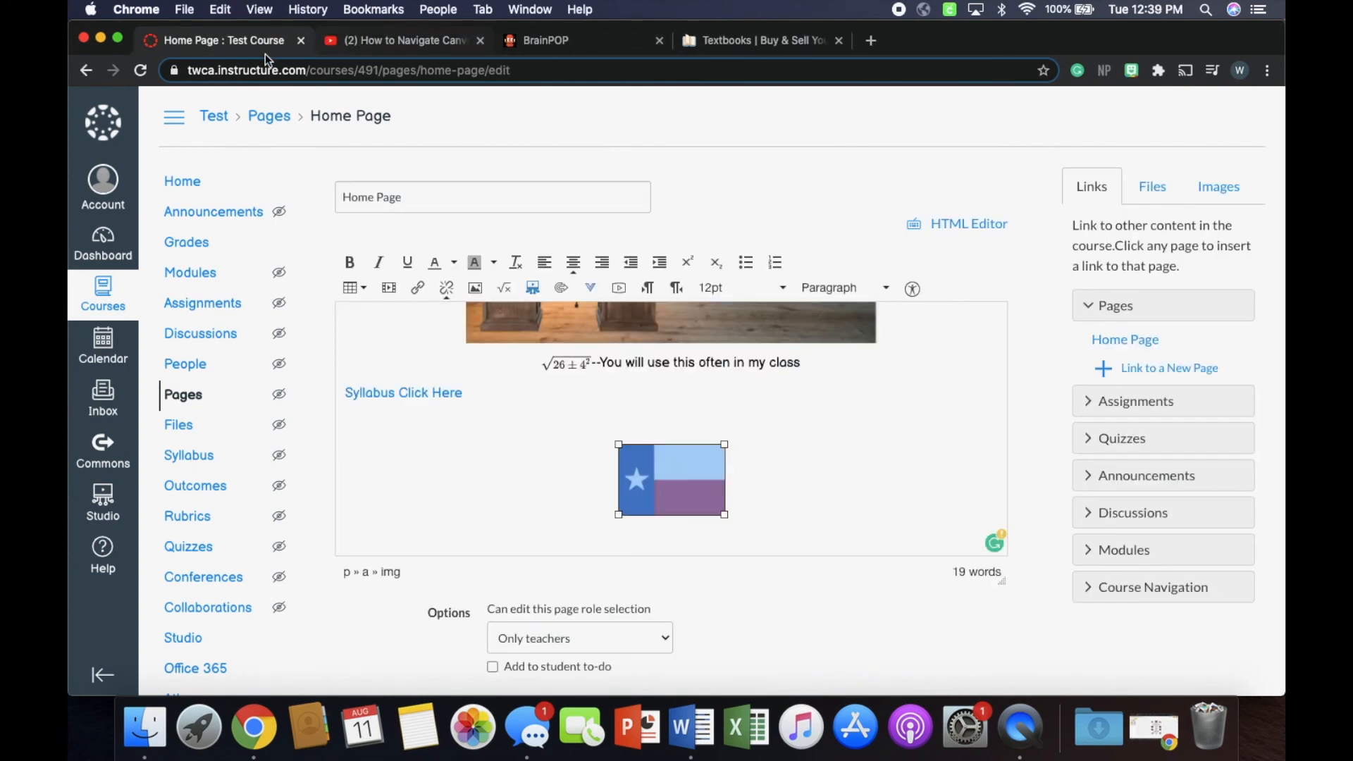
Step: Examine the course content that can be linked in the page, including the Course Navigation links and the course files folder
click(729, 491)
scroll(775, 483, down, 3)
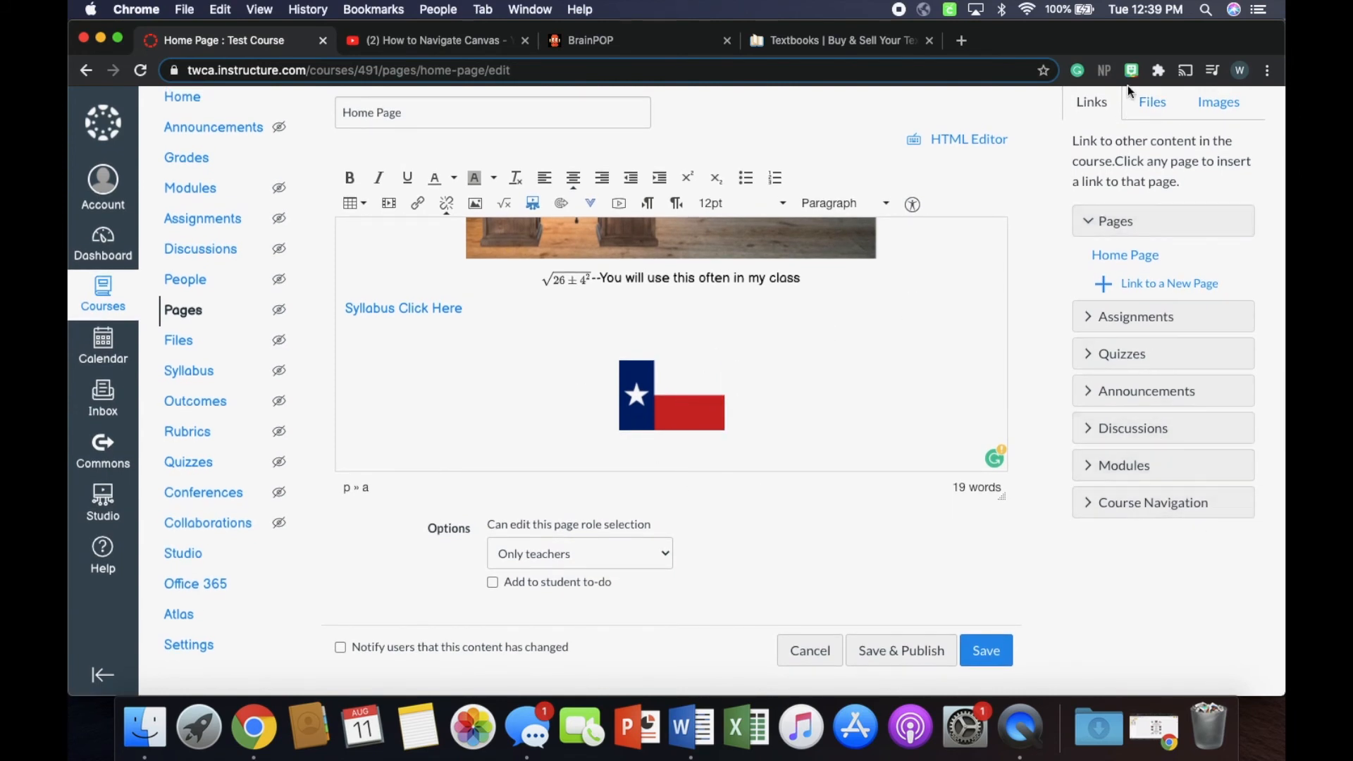
click(1148, 102)
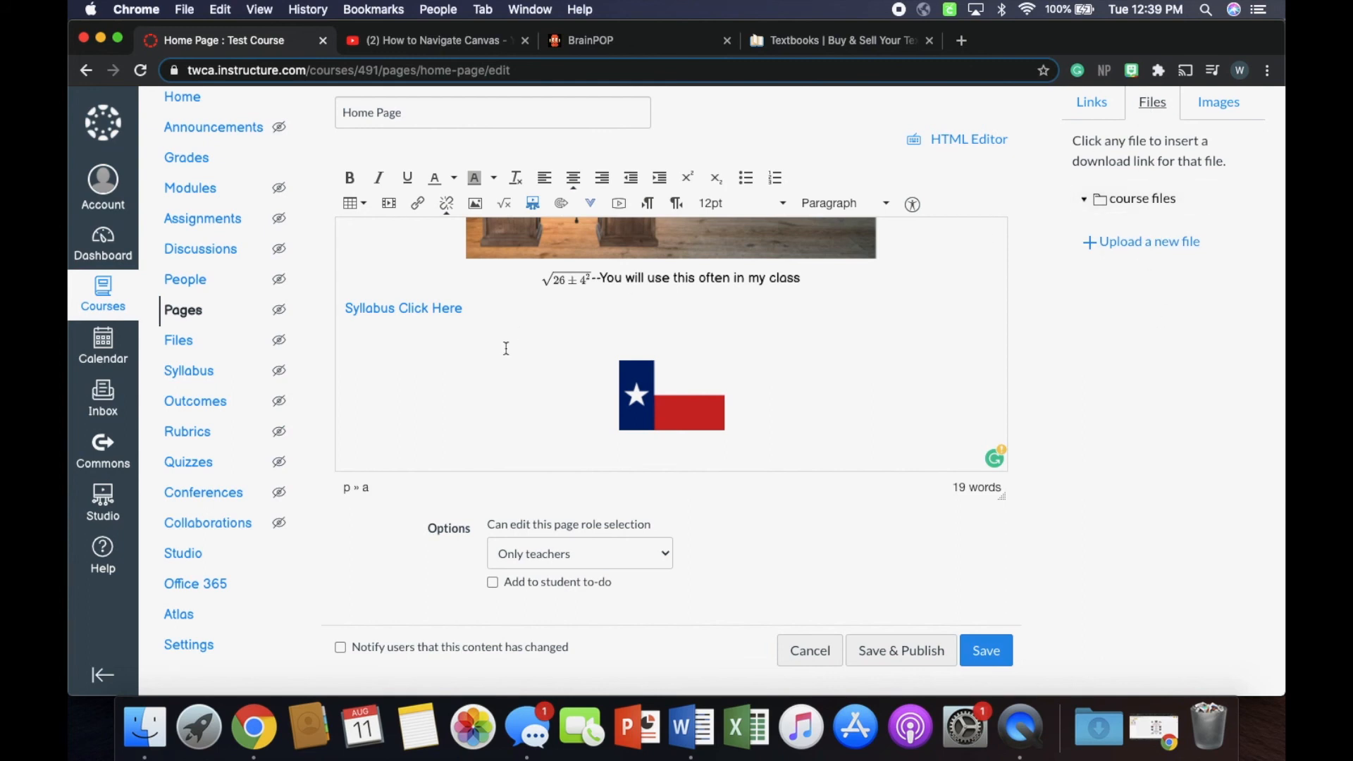
click(1074, 111)
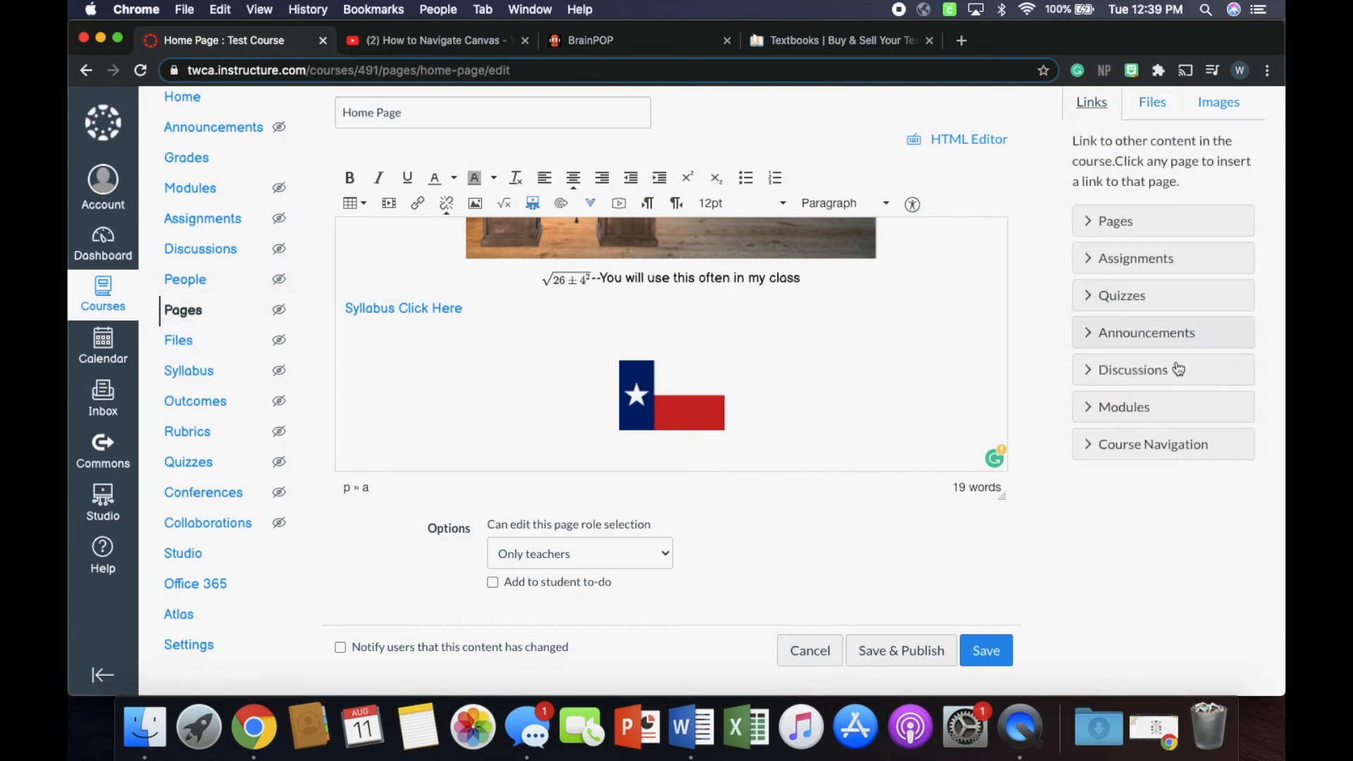
click(1156, 445)
scroll(1154, 445, down, 2)
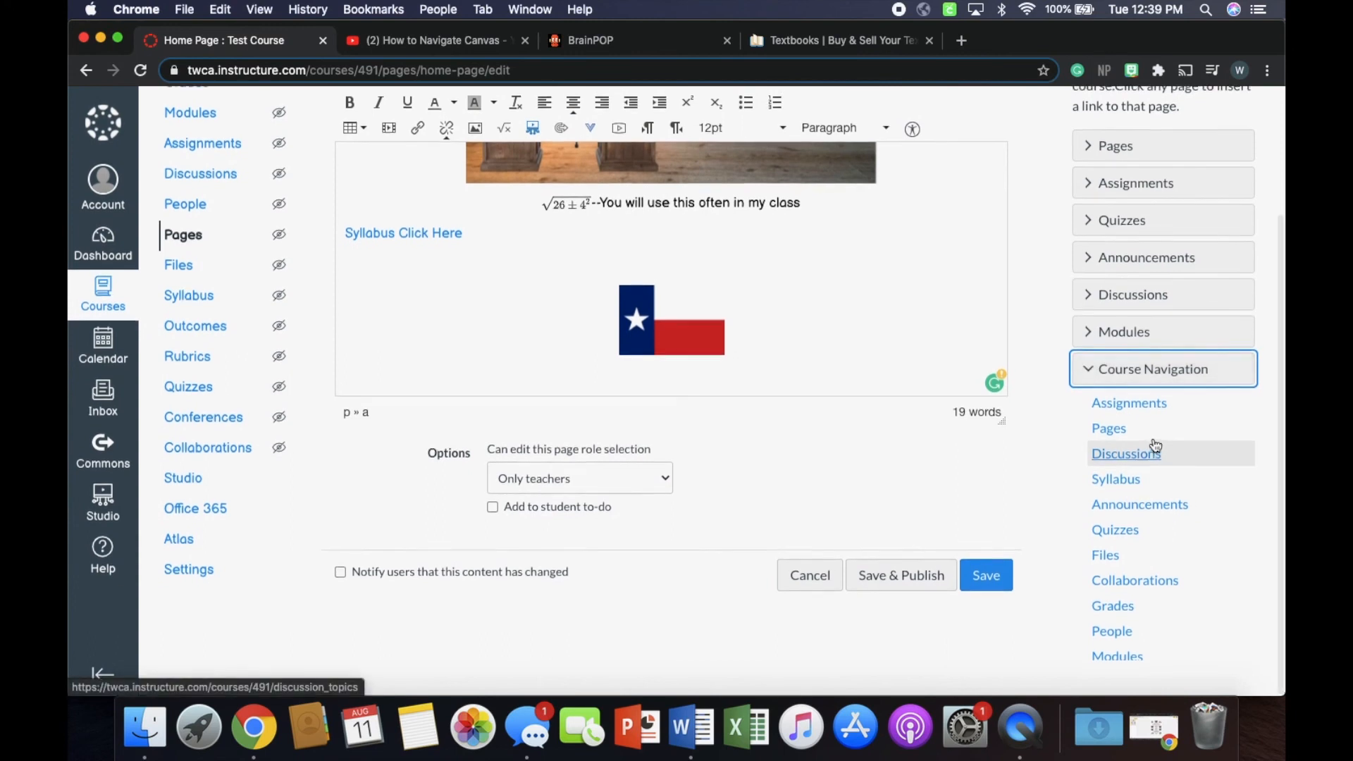
scroll(1153, 447, up, 4)
click(1153, 188)
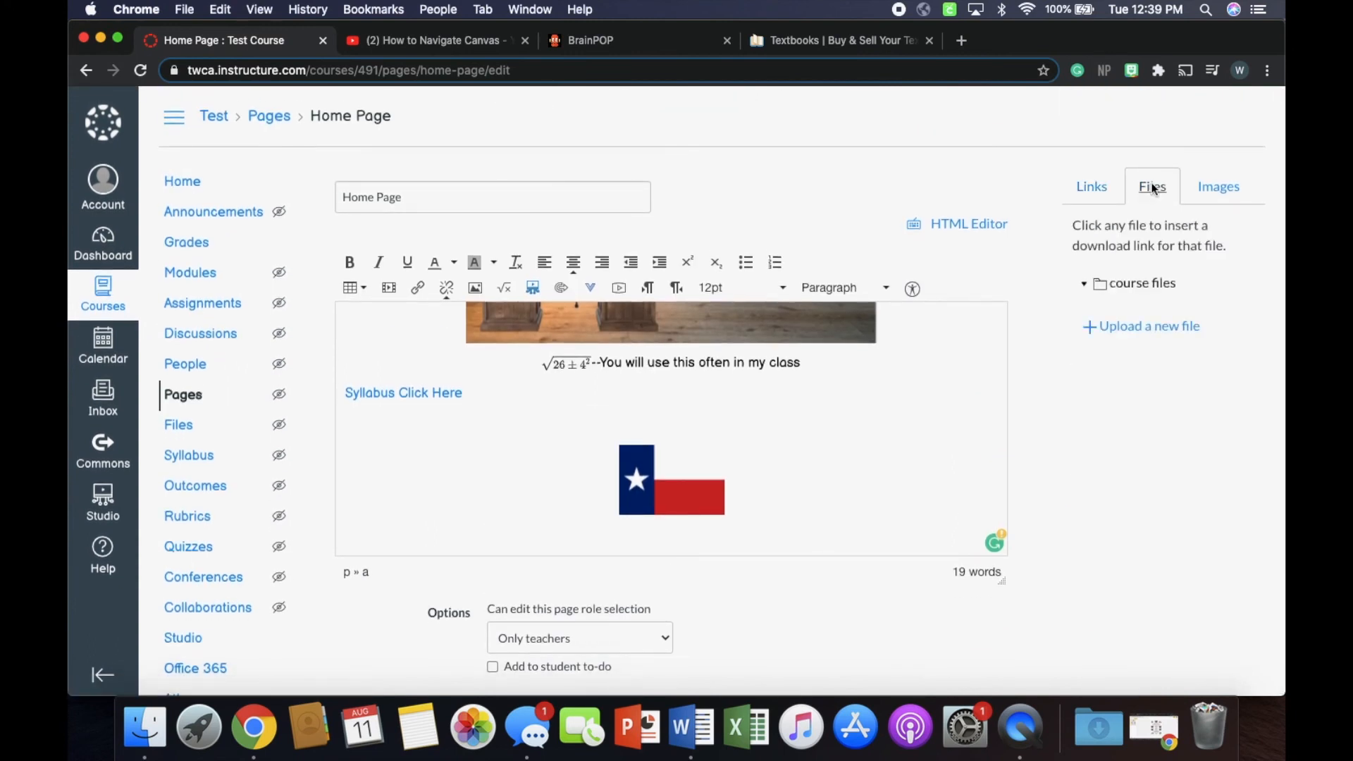
click(1127, 285)
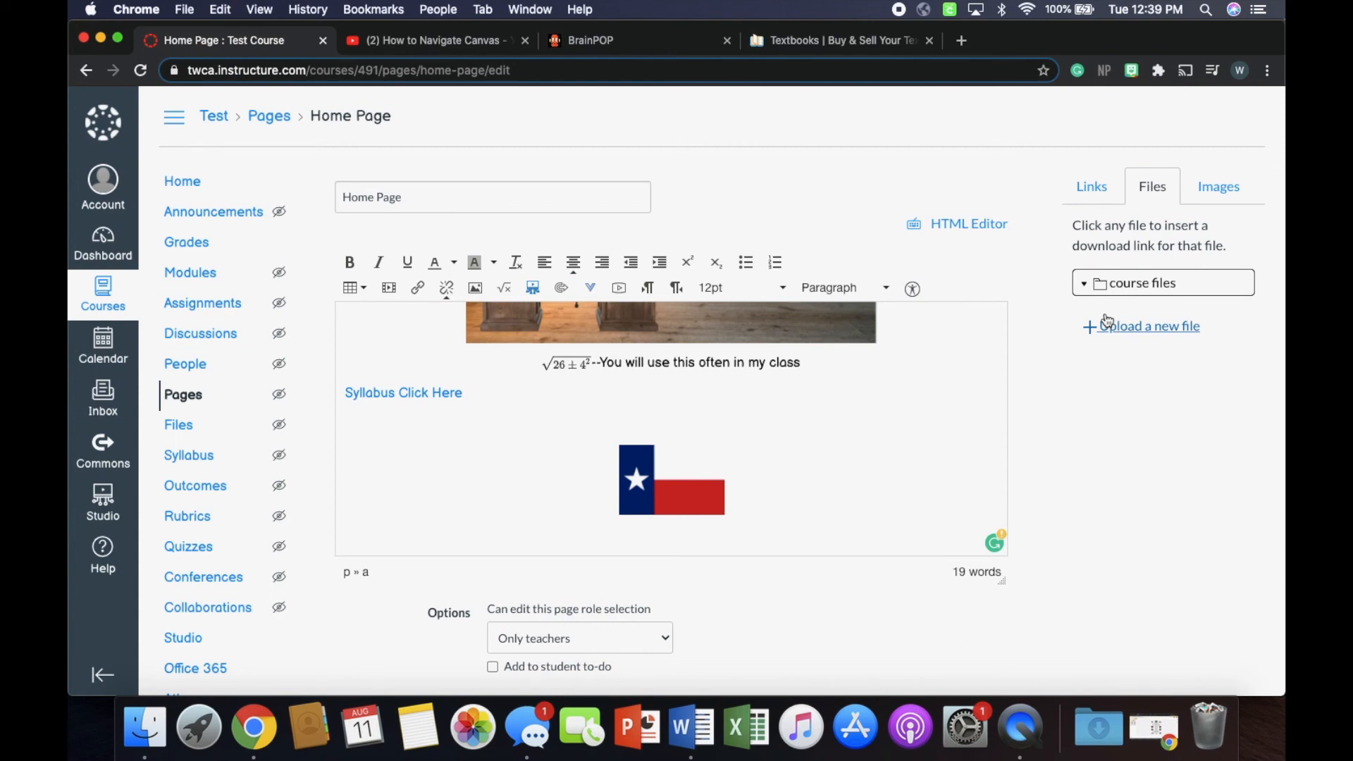
Step: Save the edited Home Page without publishing it
scroll(1091, 187, down, 3)
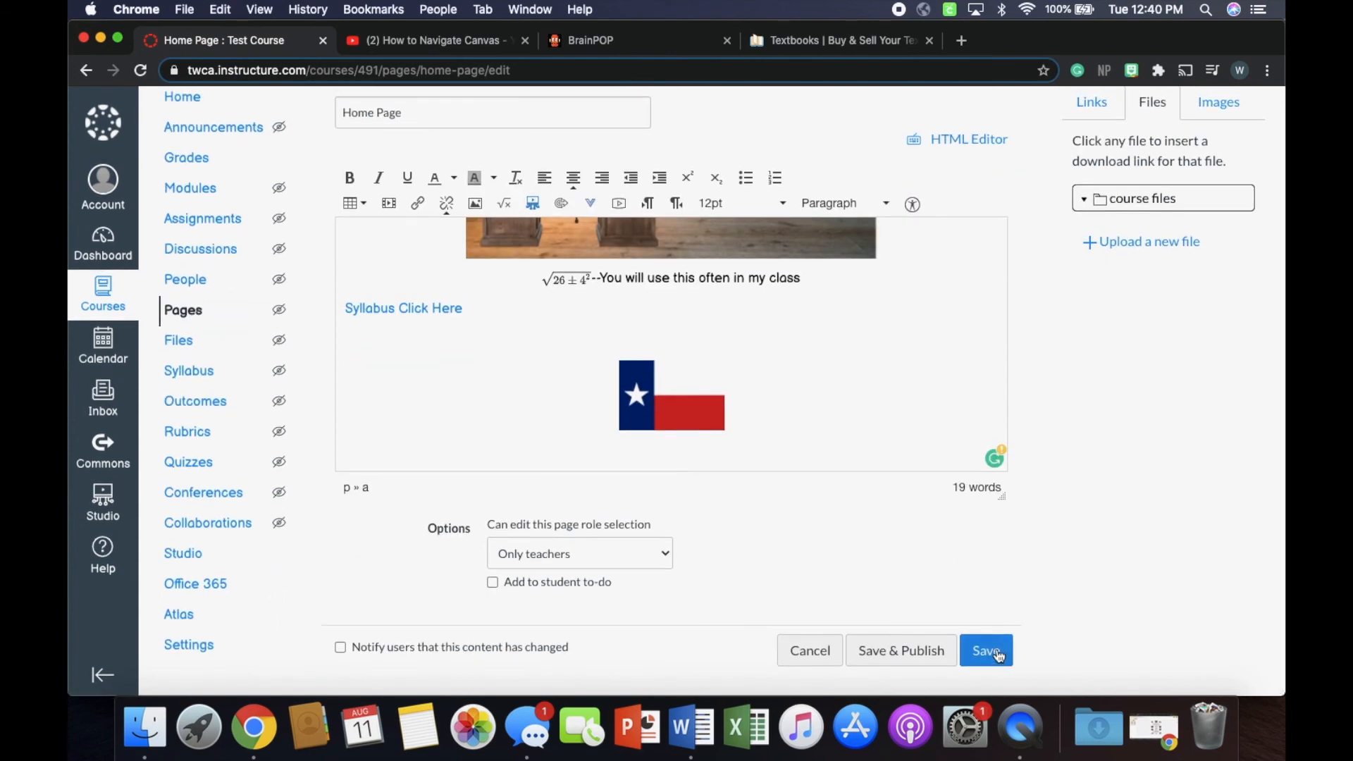
click(998, 656)
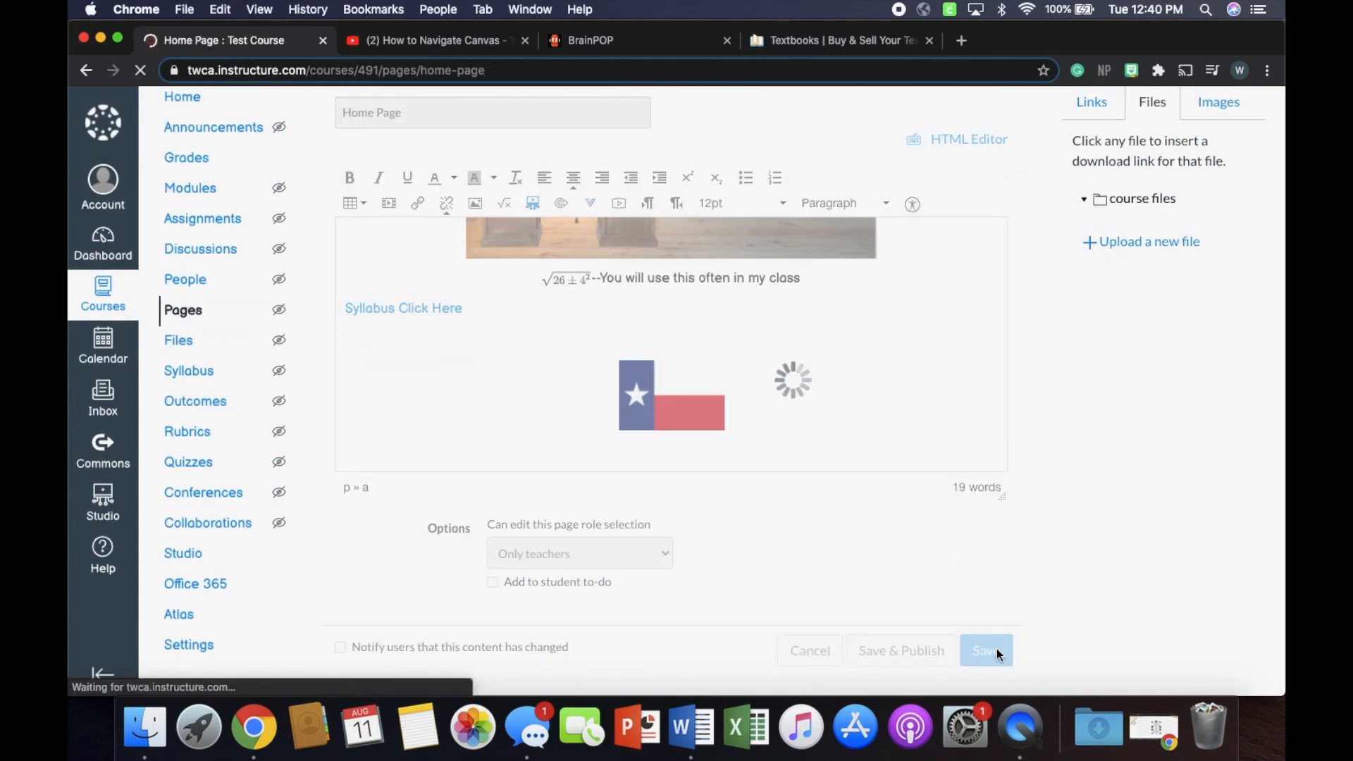
Step: Review the saved Home Page from the welcome text and classroom image down to the syllabus link and Texas flag
scroll(859, 477, down, 3)
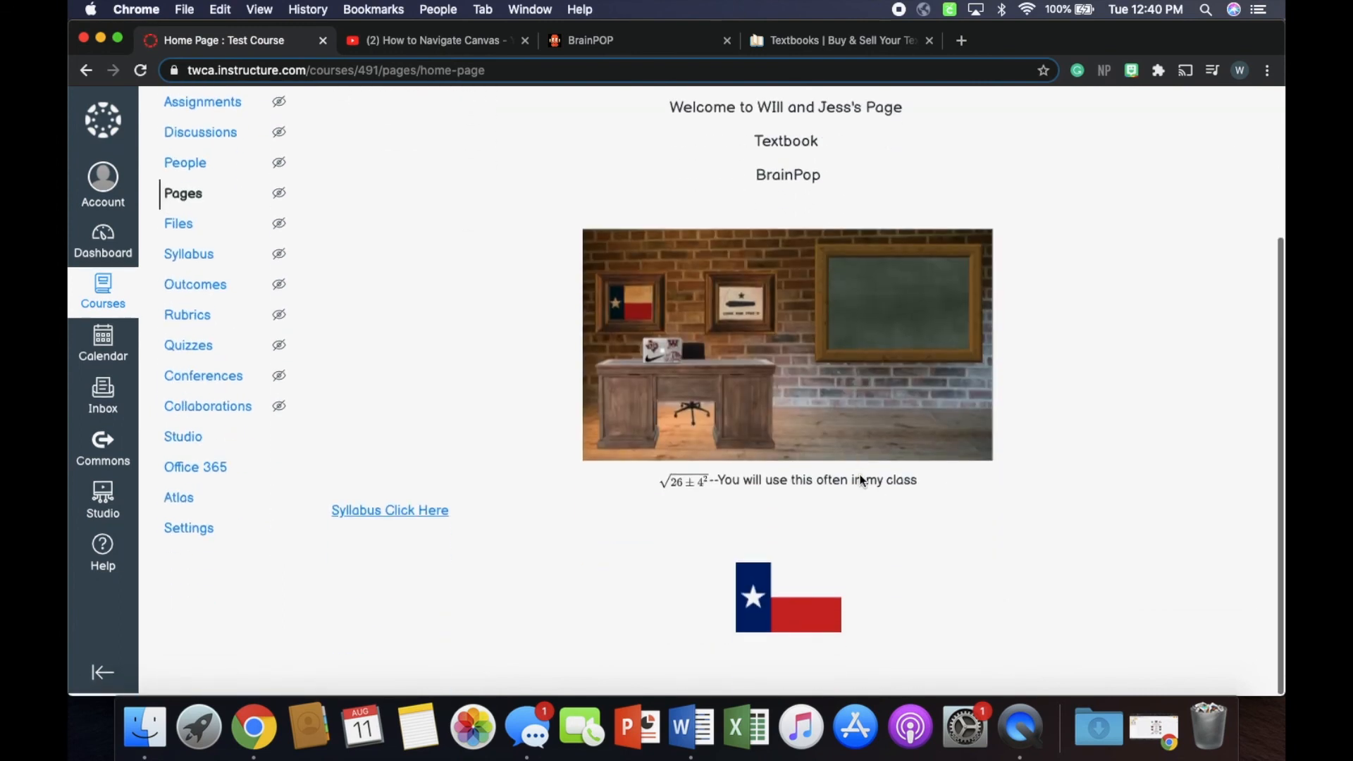
scroll(860, 477, up, 3)
scroll(860, 475, up, 1)
scroll(860, 474, down, 4)
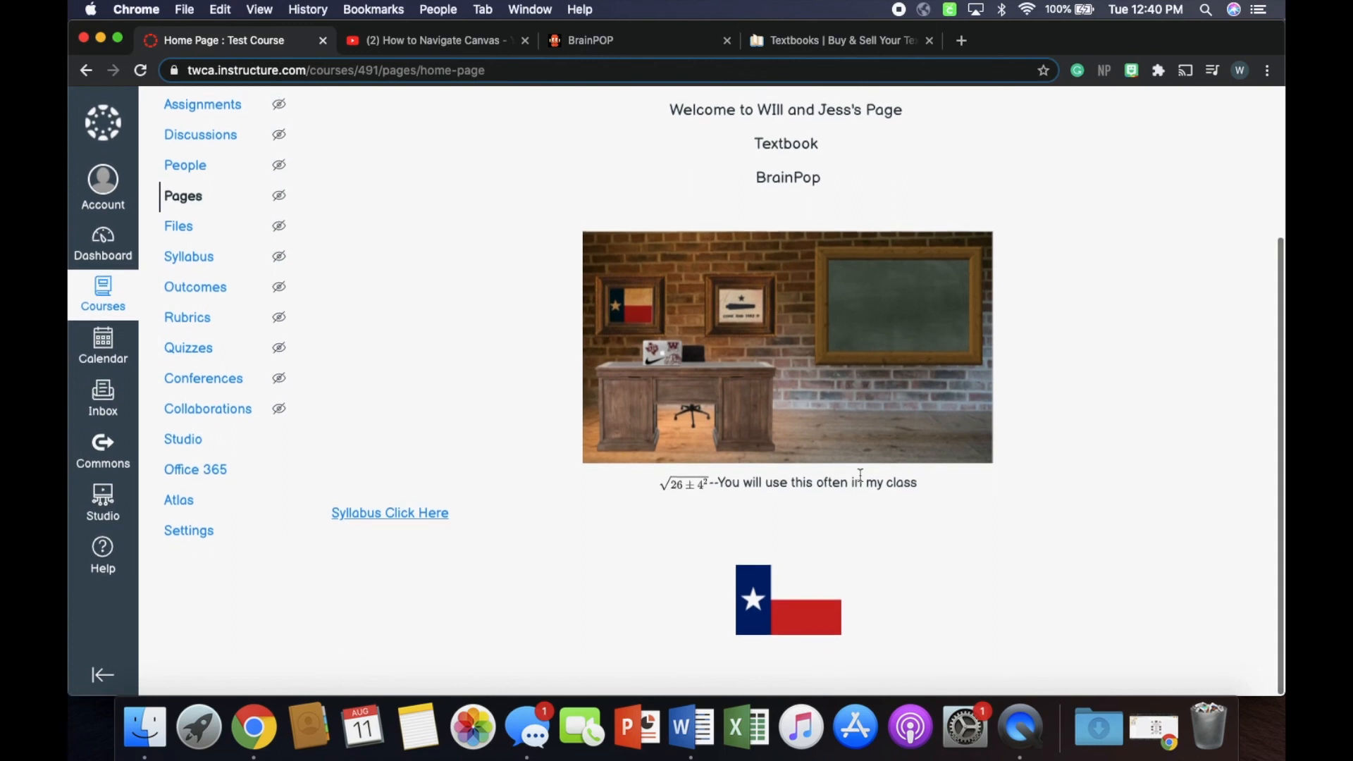
scroll(860, 474, up, 2)
scroll(859, 475, down, 1)
scroll(859, 475, up, 2)
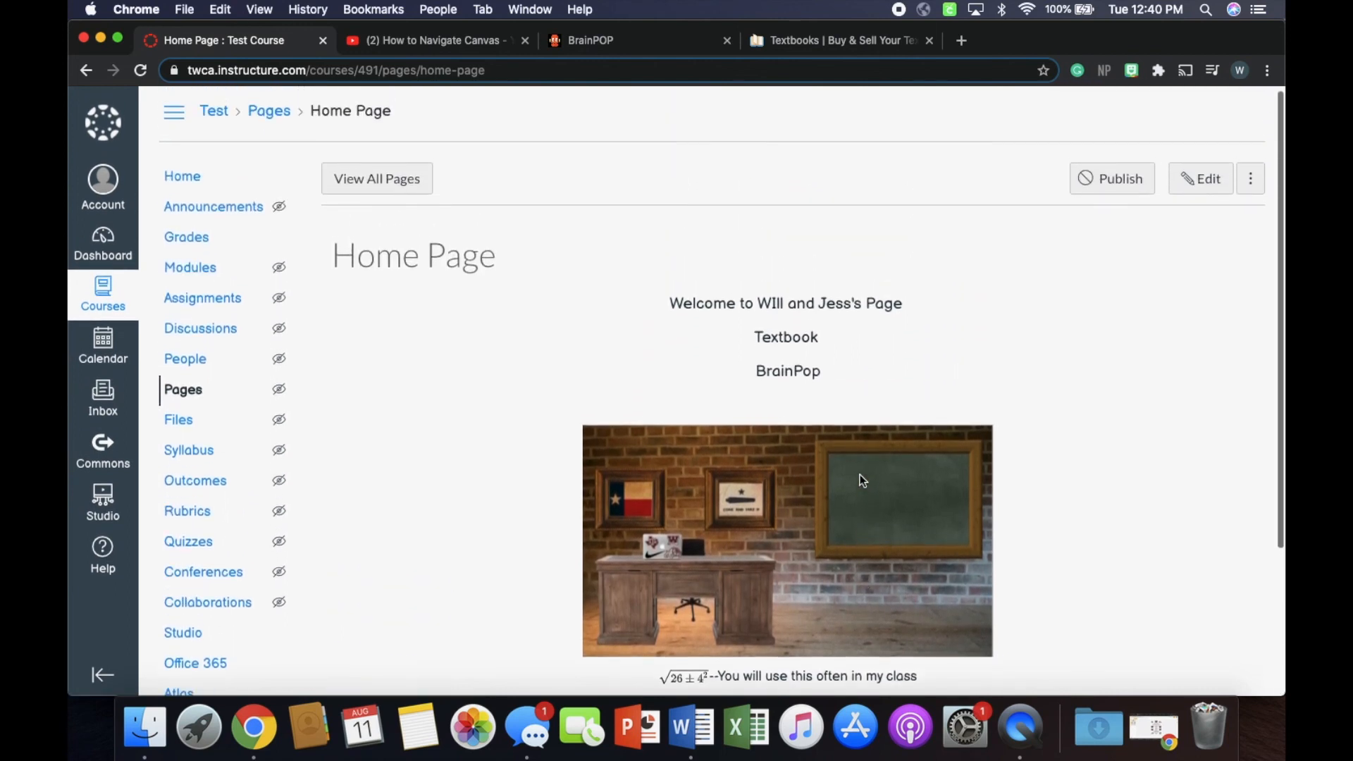
scroll(860, 475, down, 2)
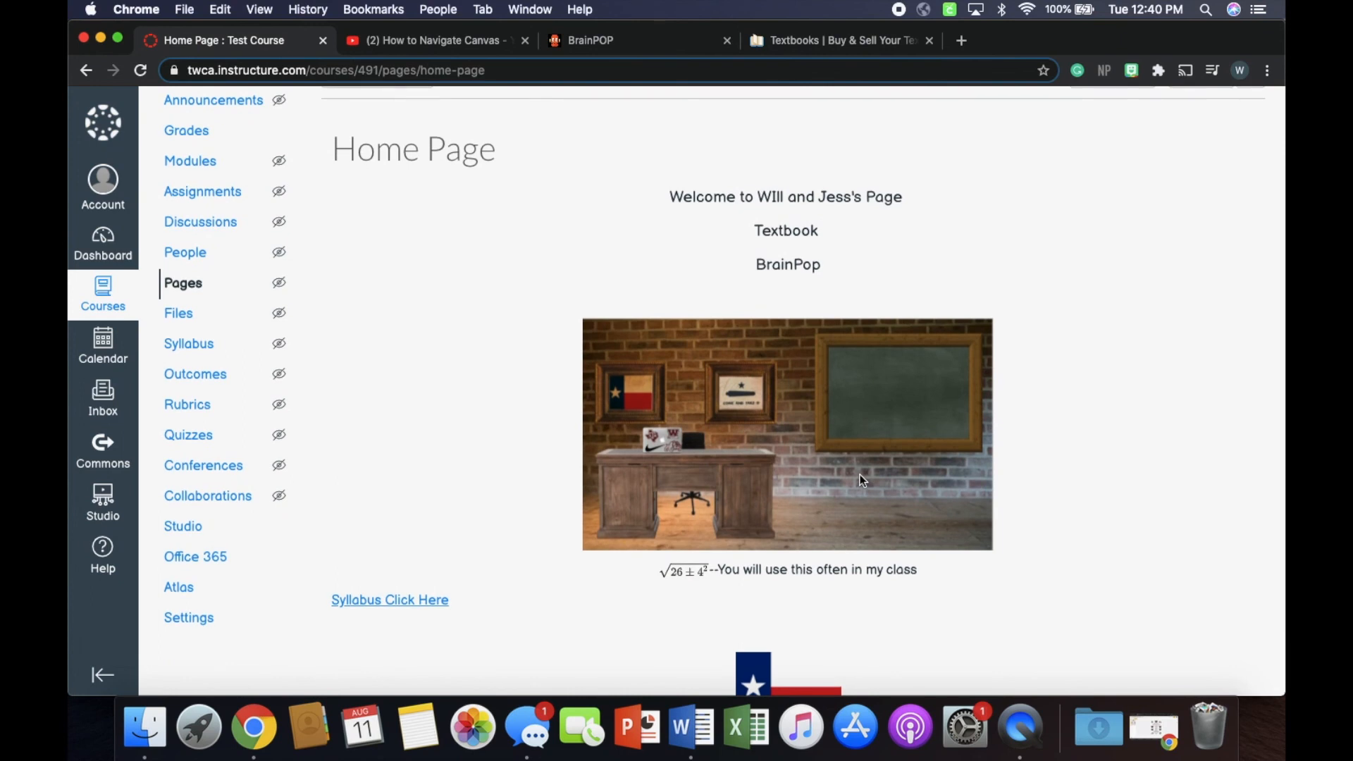
scroll(859, 480, down, 2)
scroll(859, 475, up, 3)
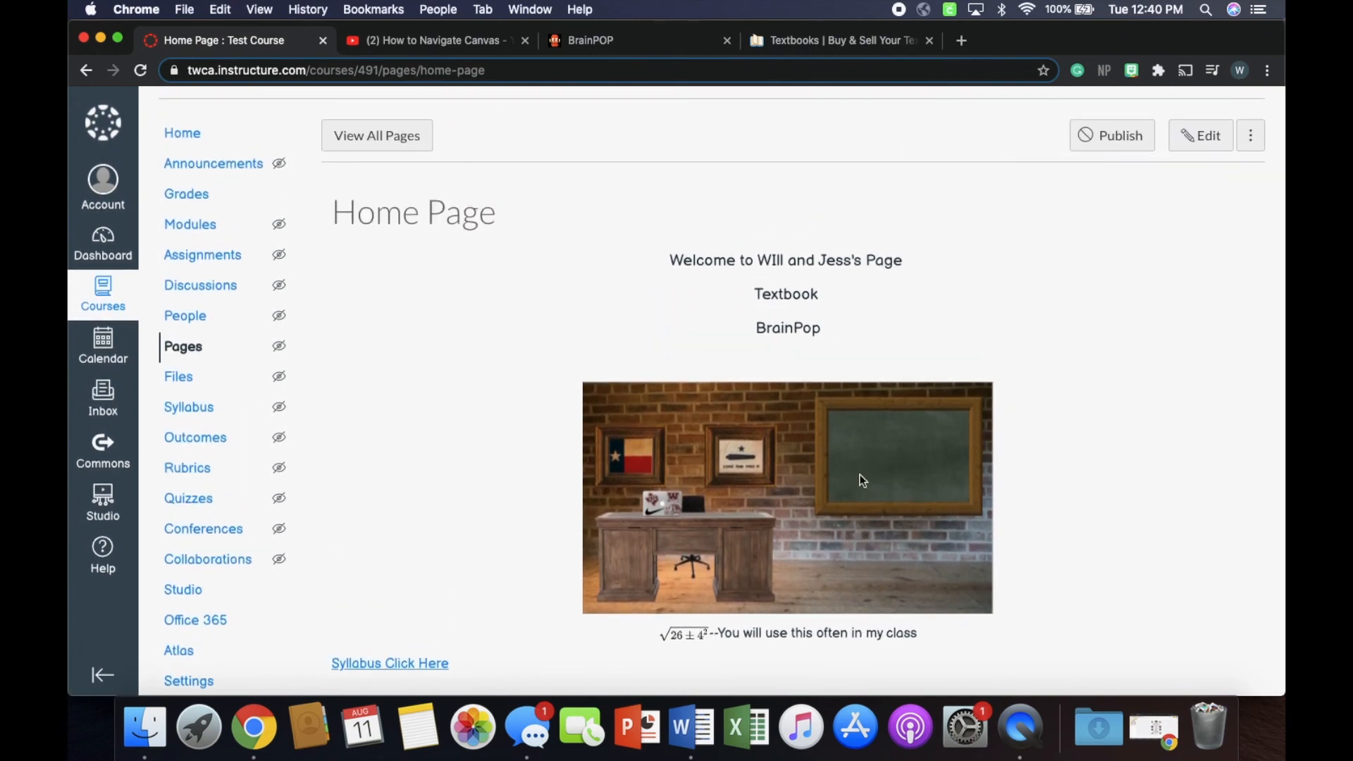
scroll(859, 475, down, 1)
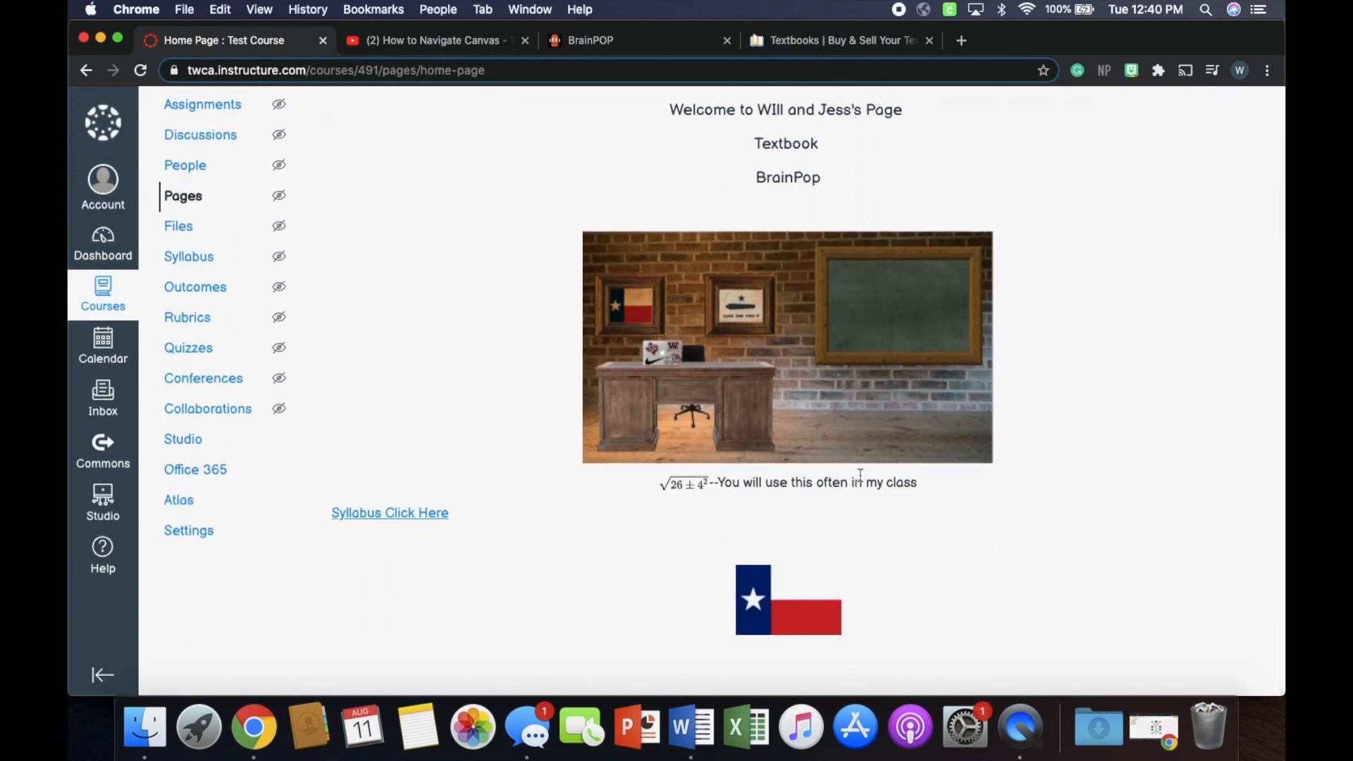
scroll(861, 480, up, 3)
scroll(861, 481, down, 2)
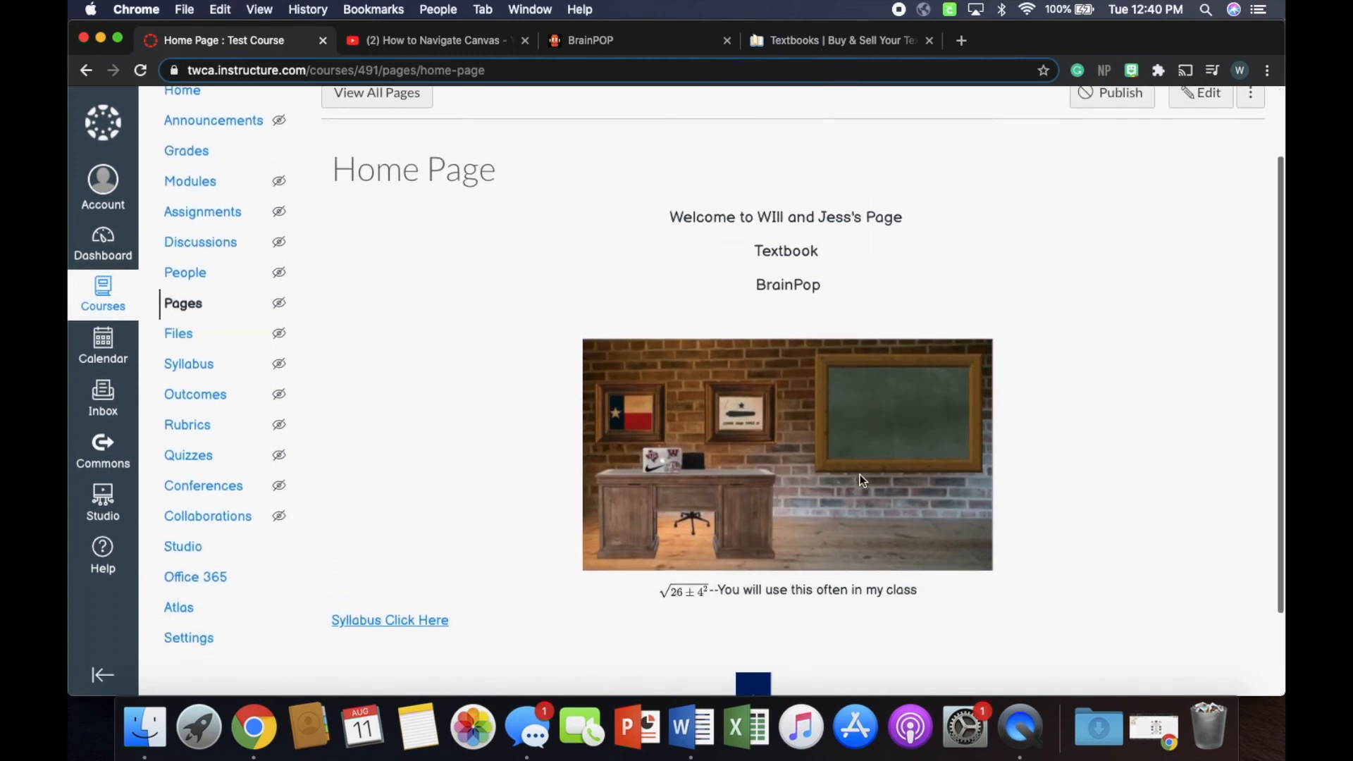
scroll(862, 480, down, 1)
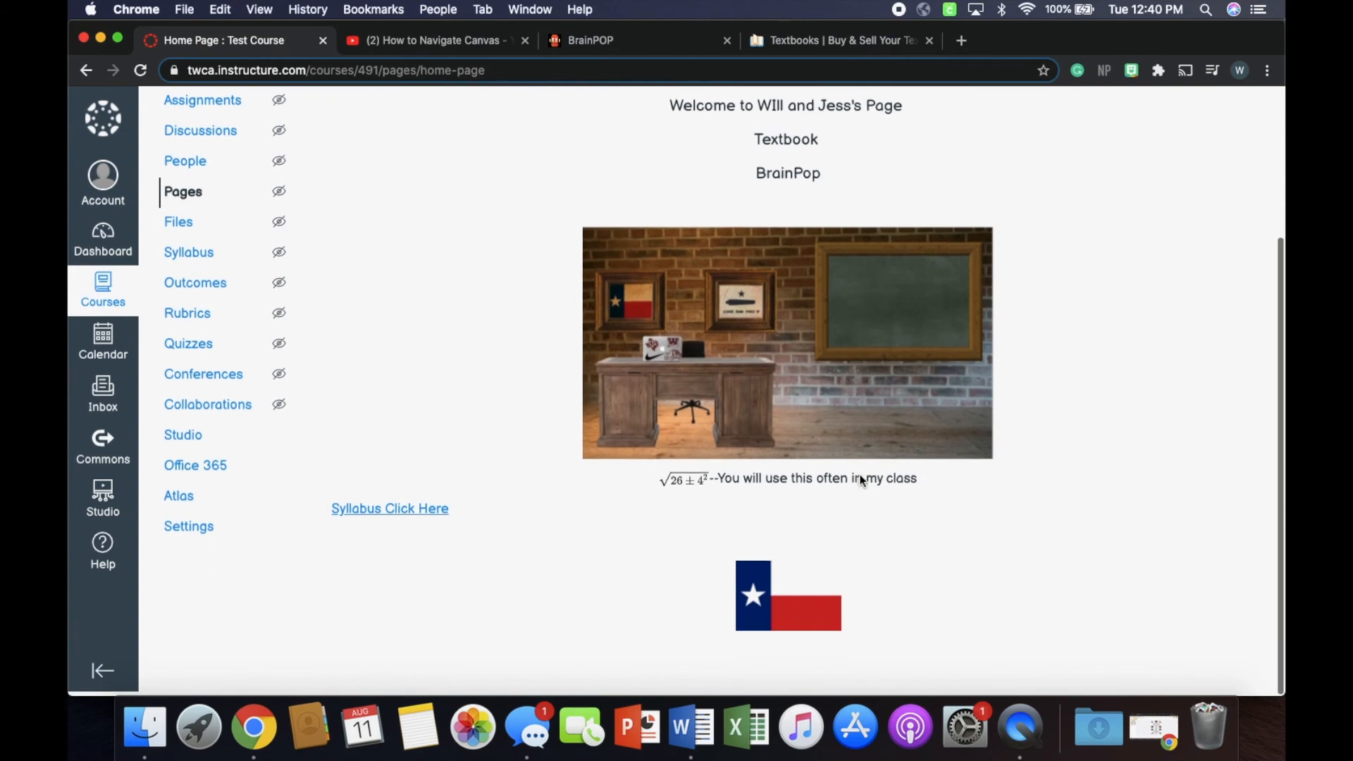
scroll(860, 475, up, 3)
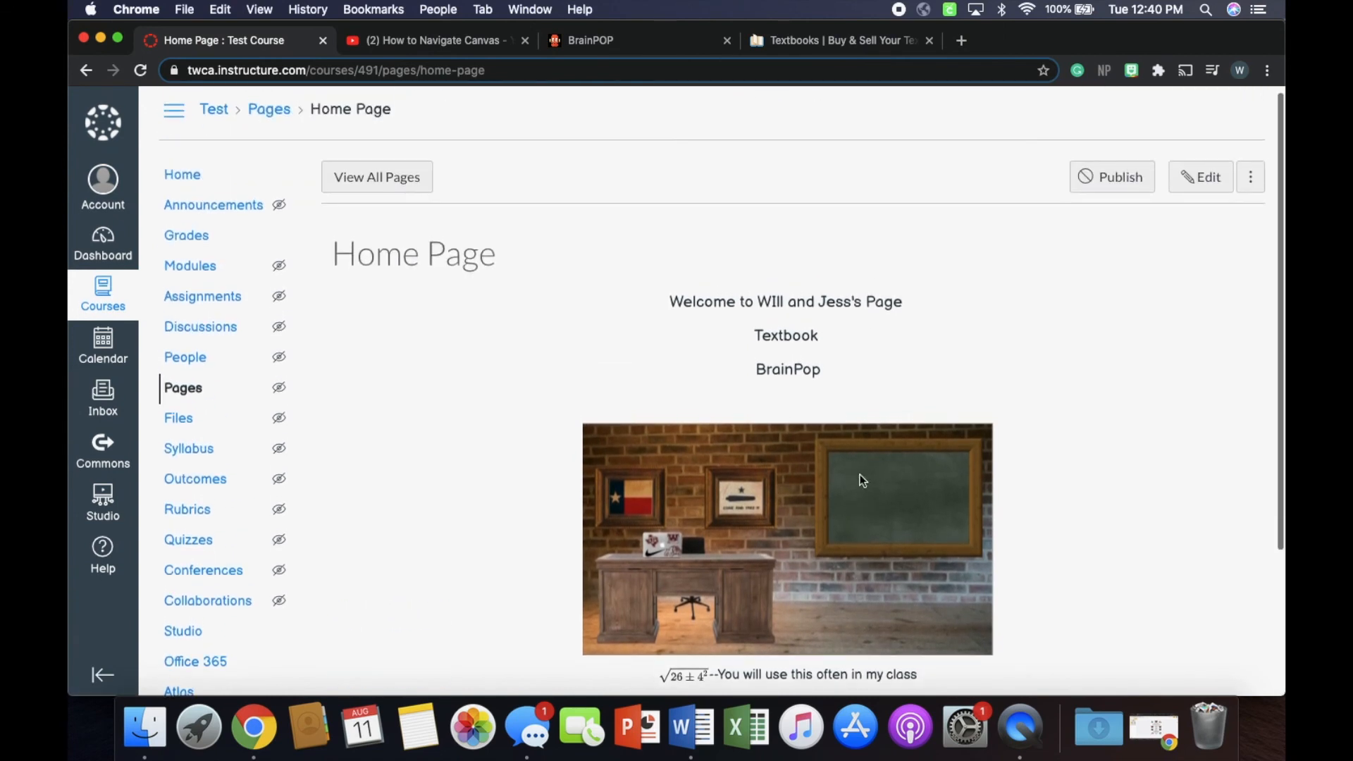
Step: Publish the Home Page, unpublish it, and publish it again
click(1119, 179)
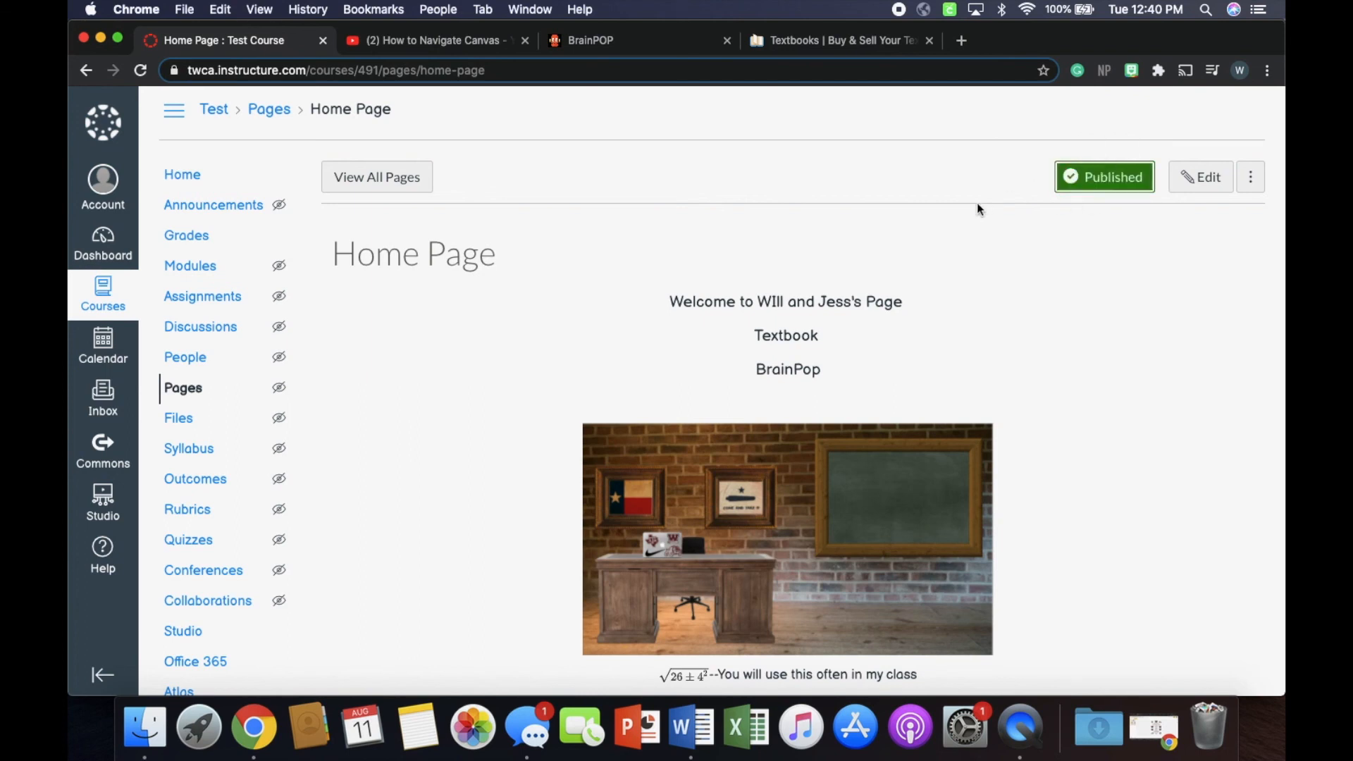
click(1096, 186)
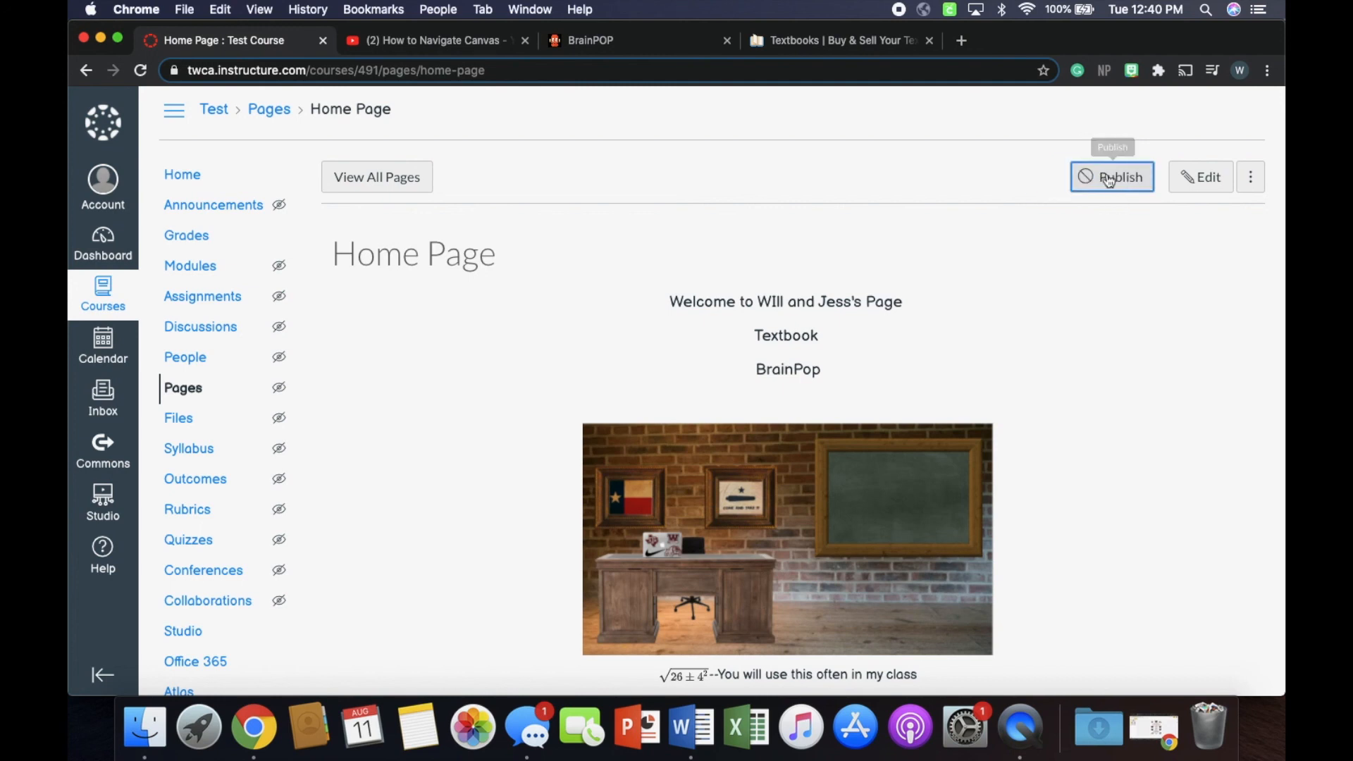
click(1098, 183)
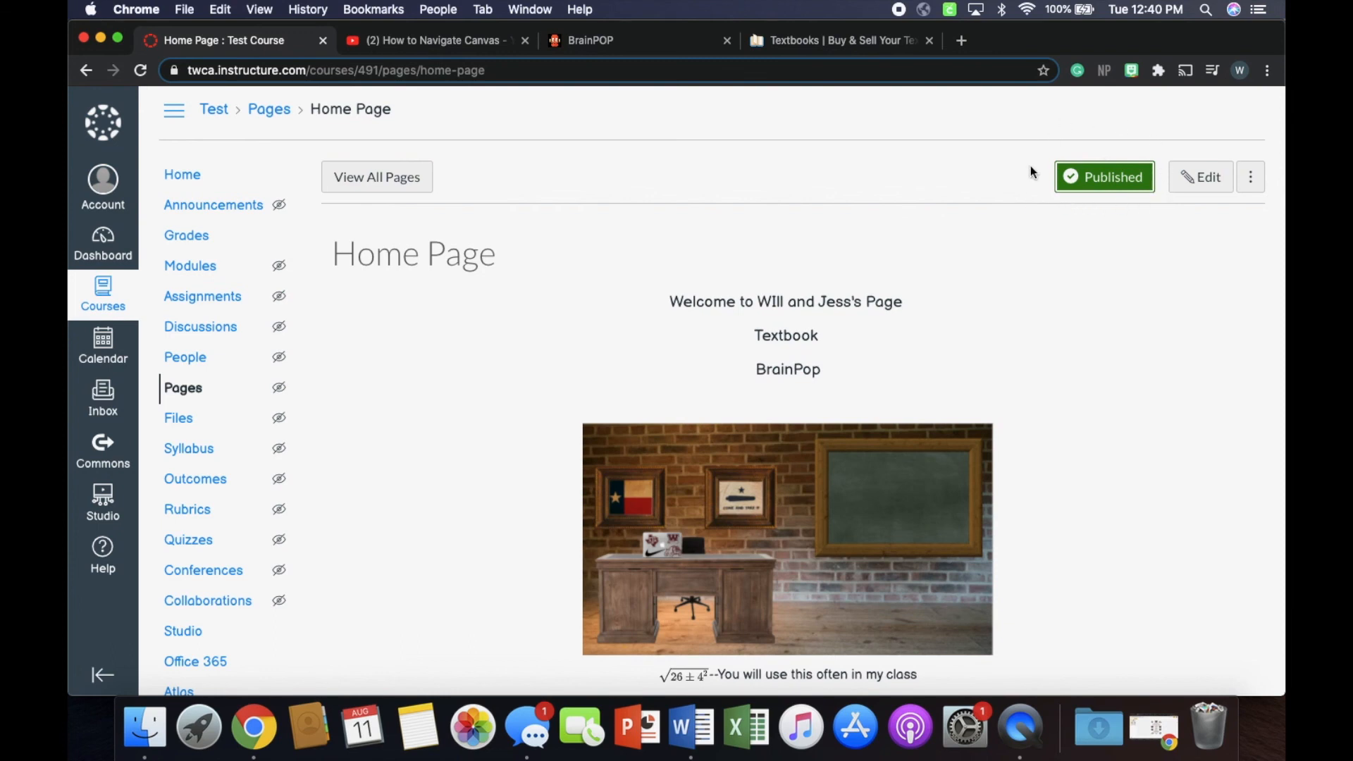
Step: Look over the published Home Page and set it as the course's front page
scroll(924, 239, down, 5)
scroll(924, 240, up, 5)
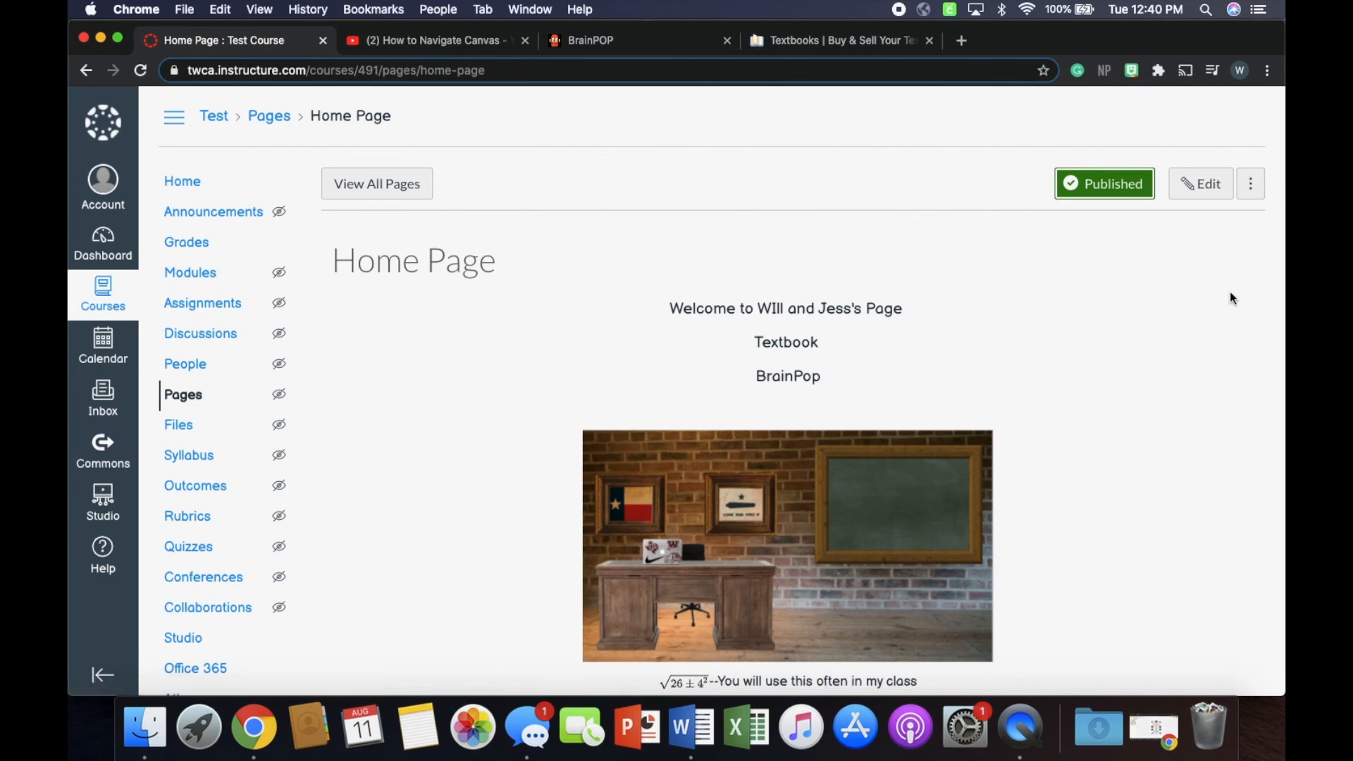
click(1252, 187)
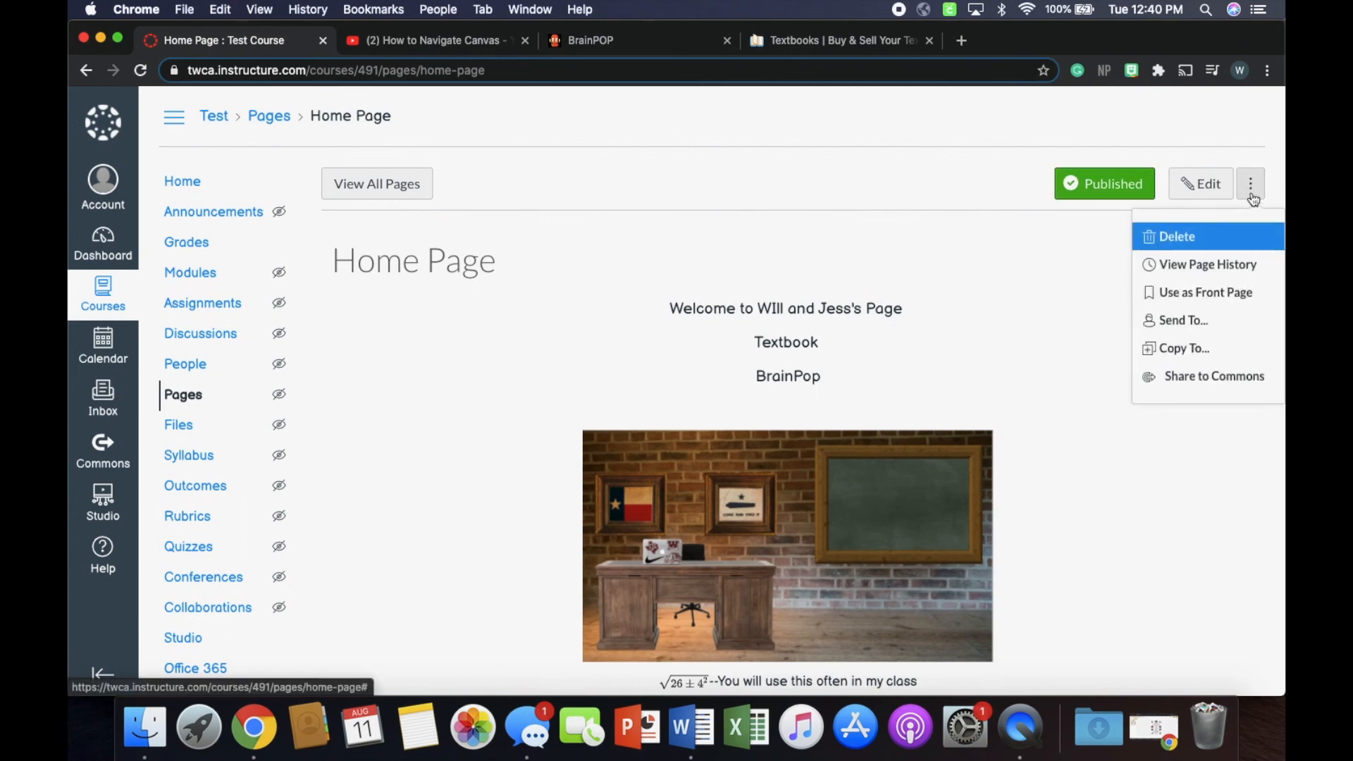
click(1183, 296)
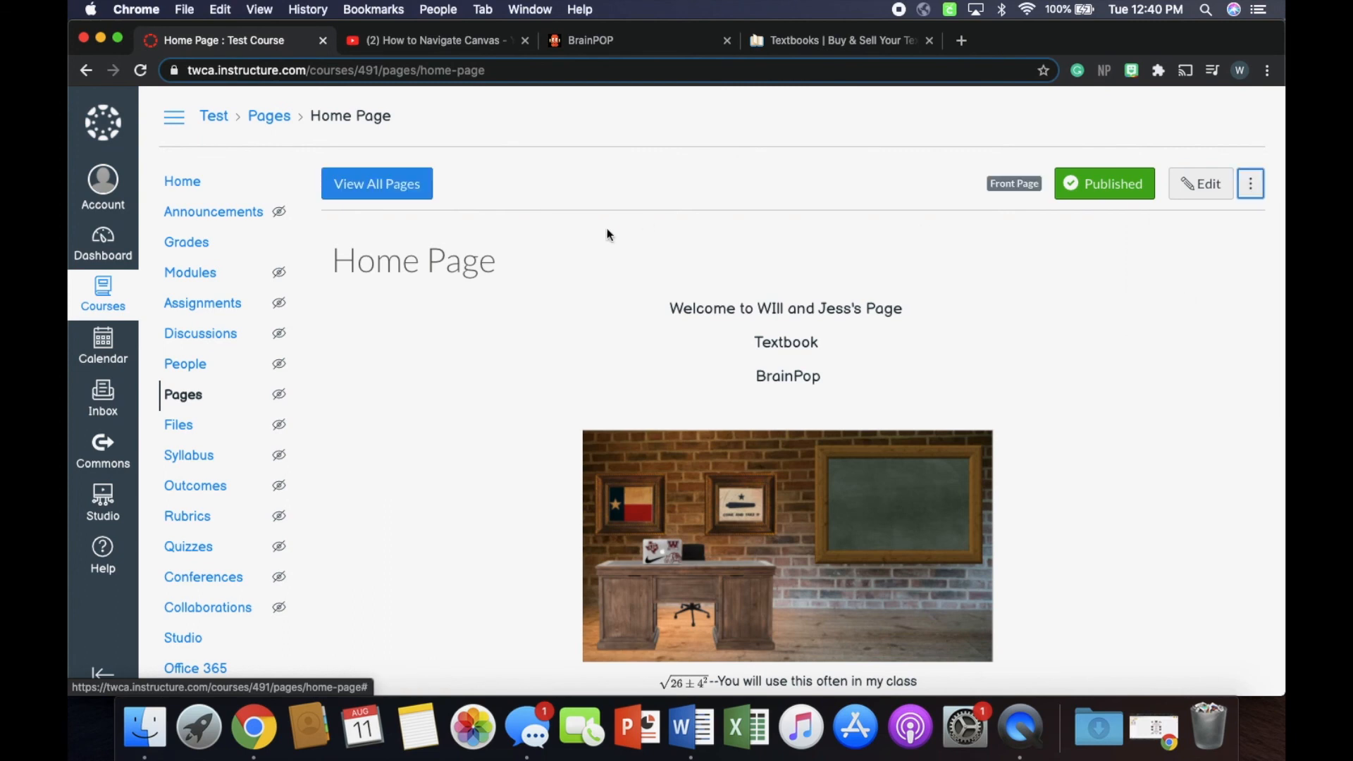
Step: Publish the course from its home view, choosing Pages Front Page as the course home page
click(195, 183)
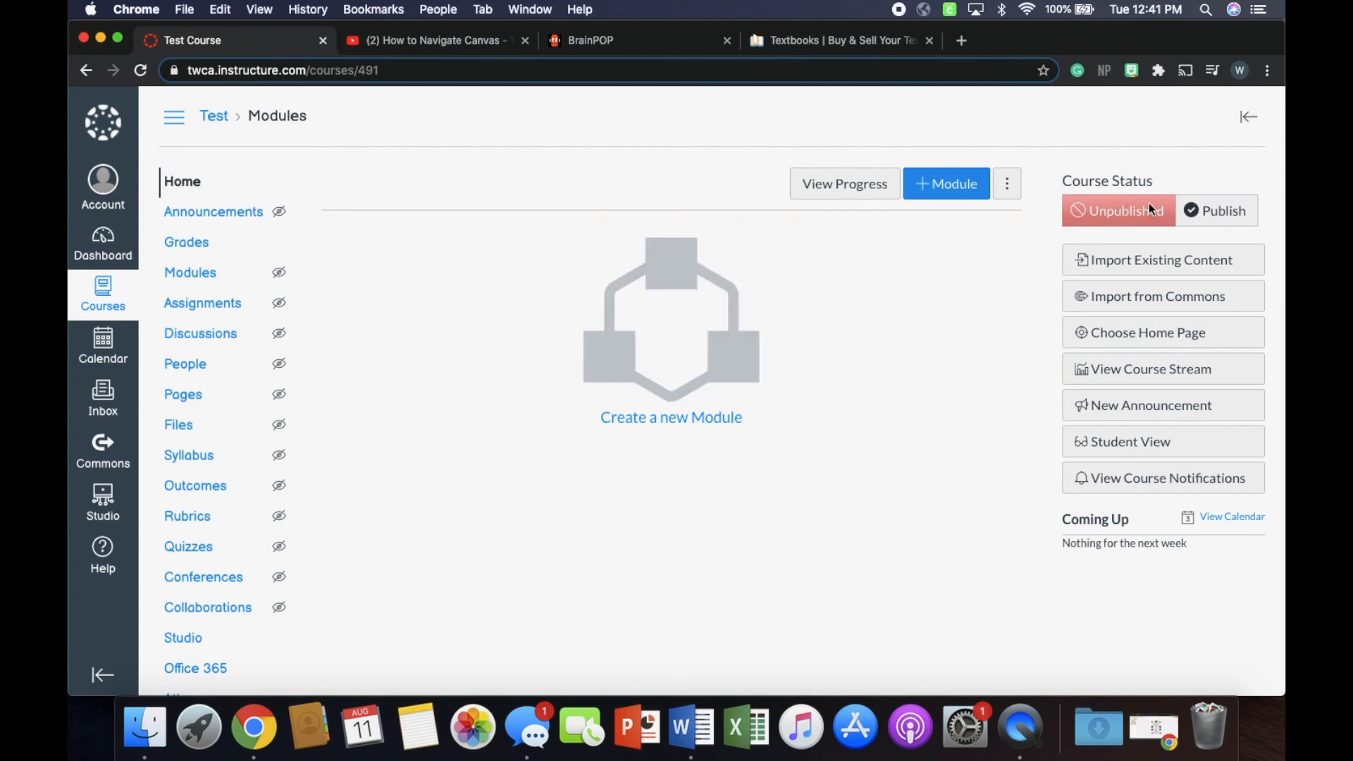
click(1249, 216)
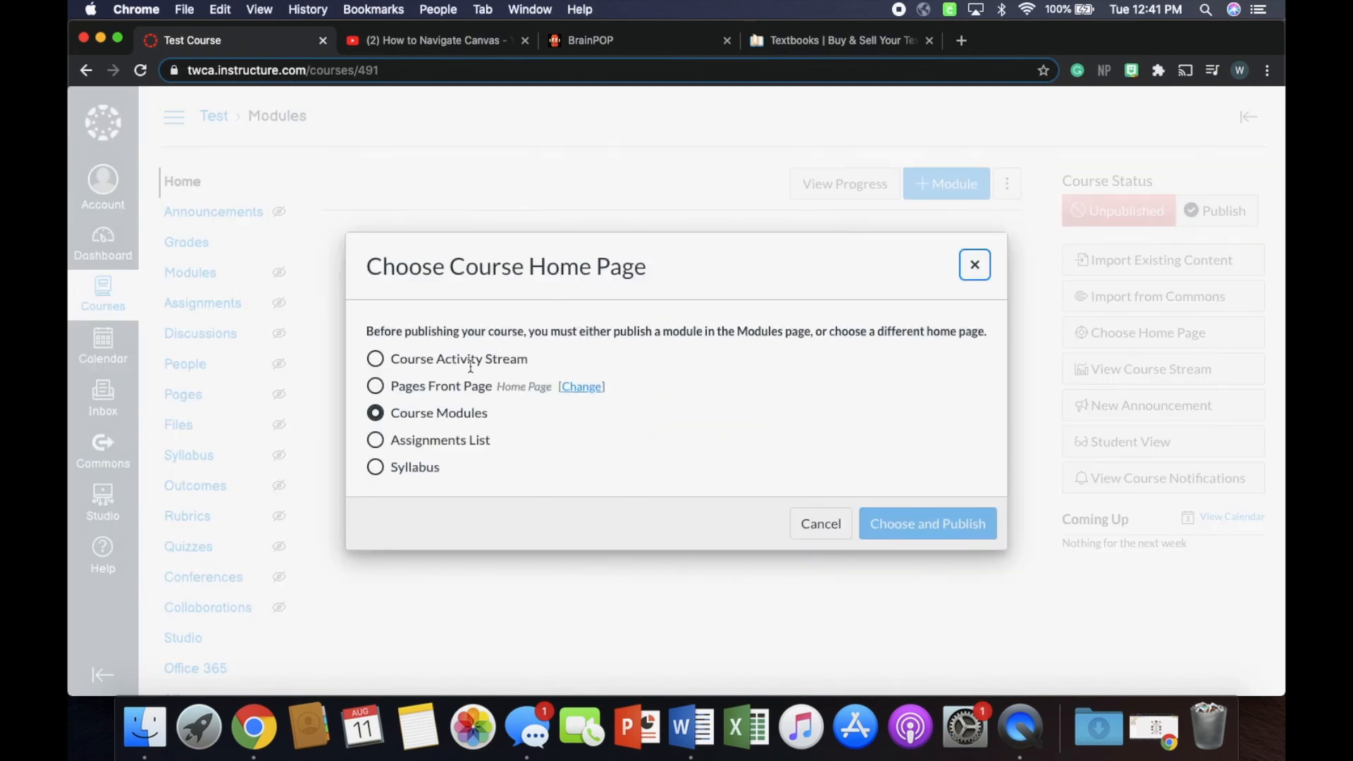
click(394, 387)
click(963, 529)
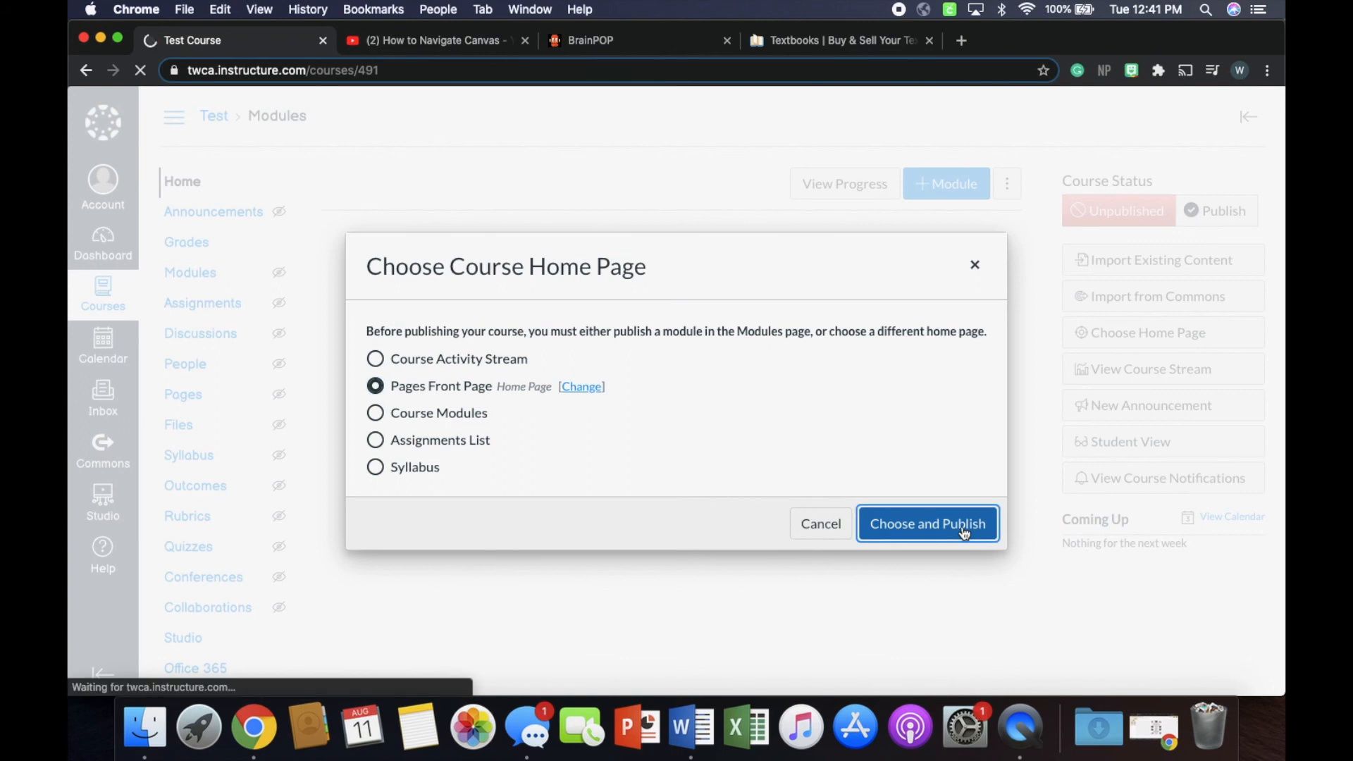
scroll(746, 432, down, 3)
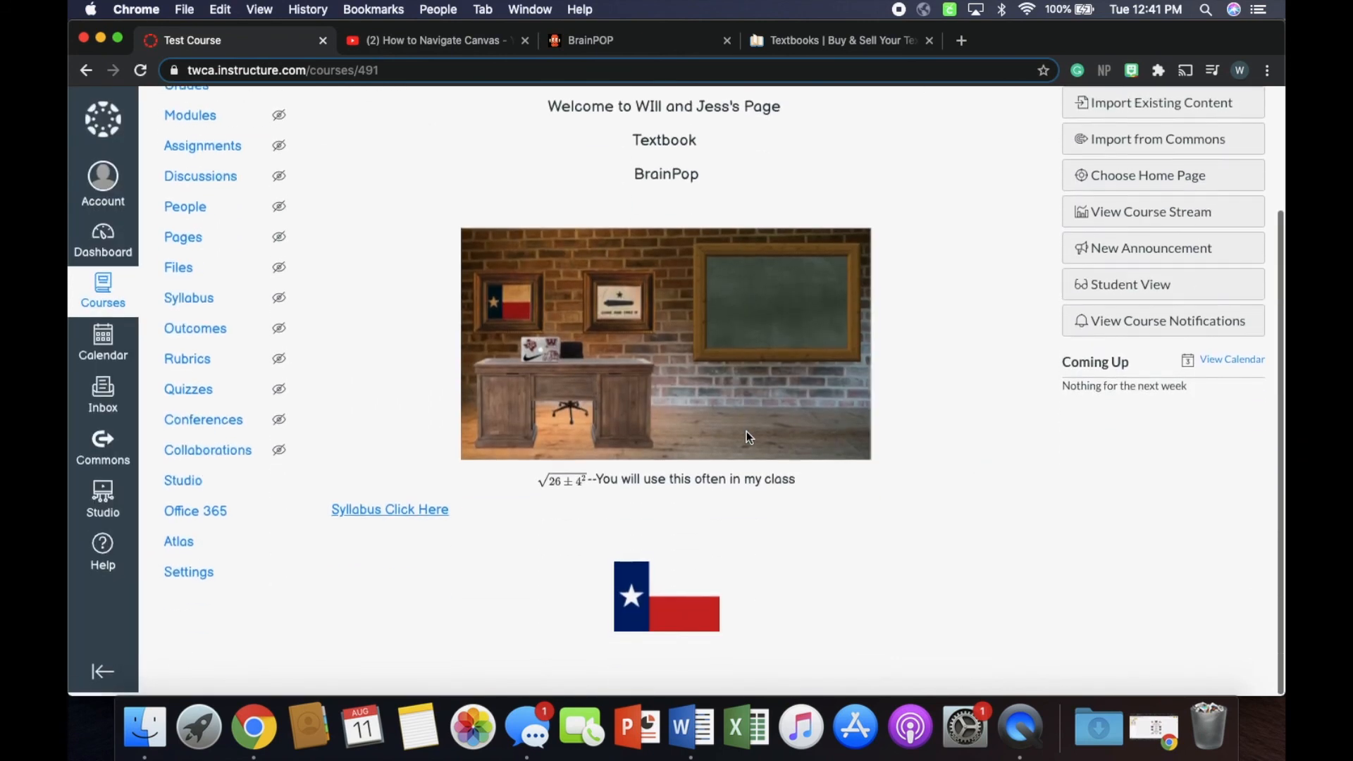
scroll(746, 431, up, 3)
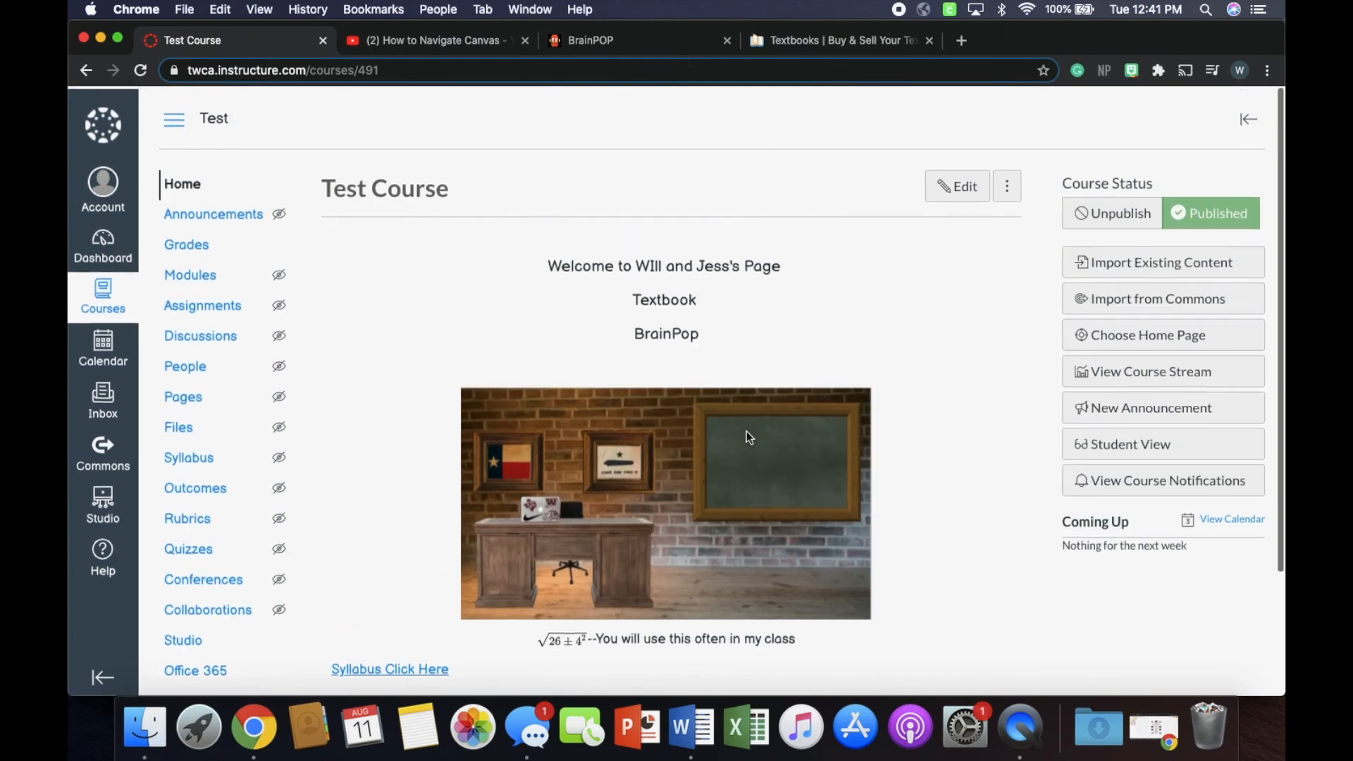
Step: Change the course home page to Course Activity Stream and save the choice
scroll(746, 431, down, 1)
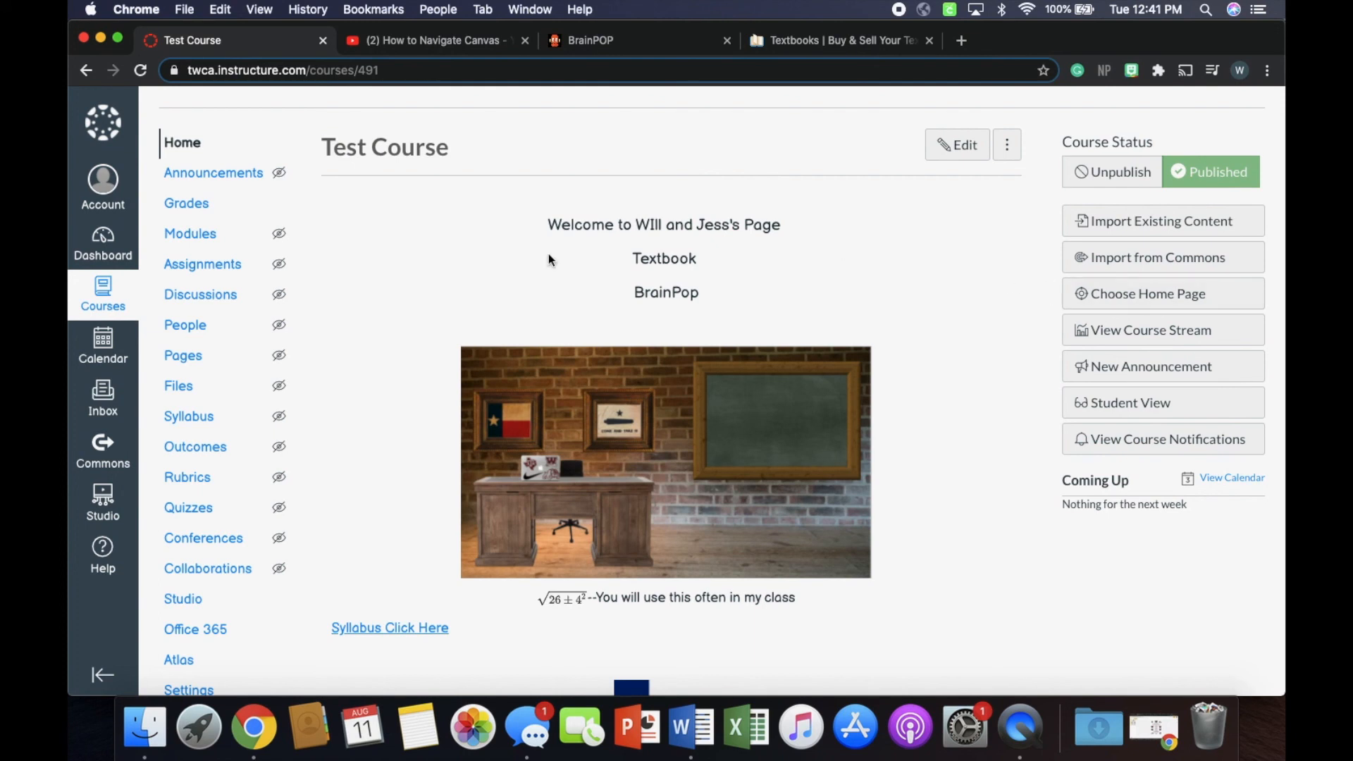
click(1082, 293)
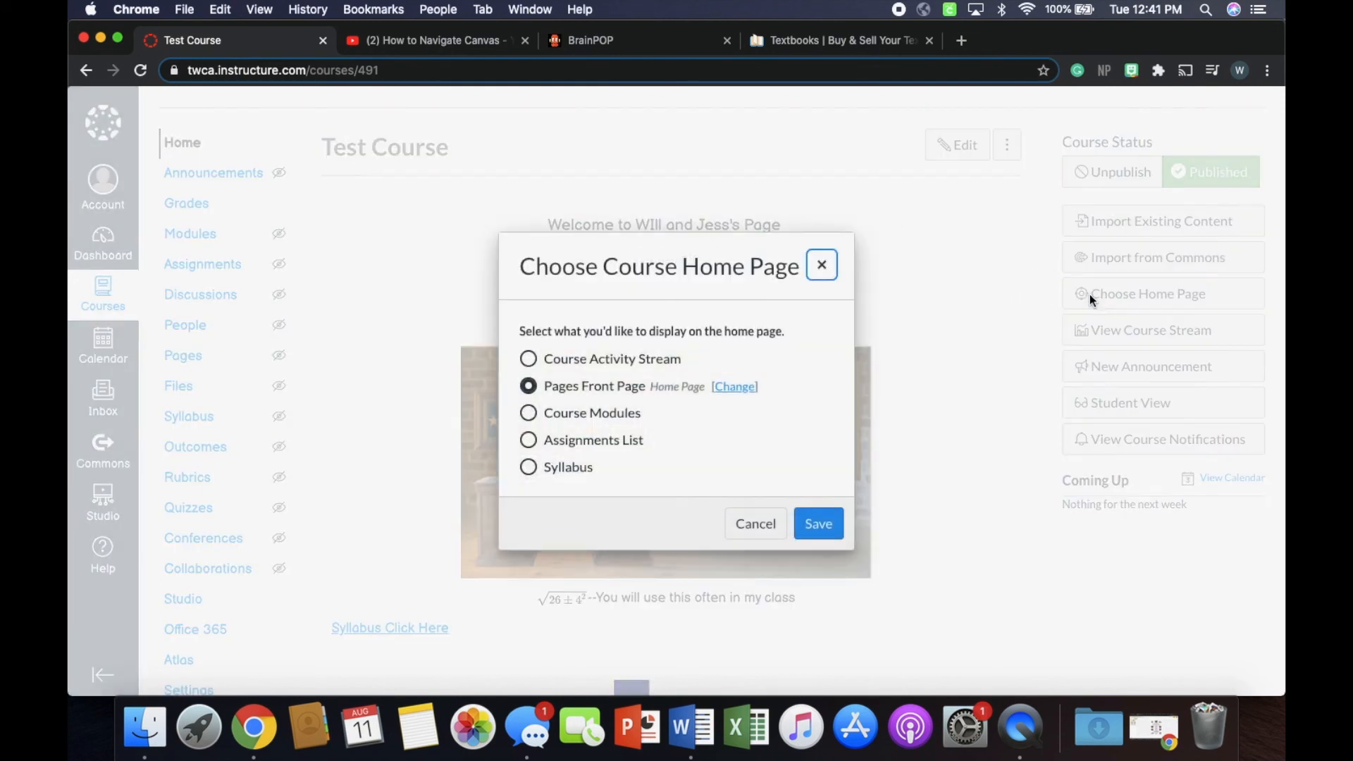
click(529, 358)
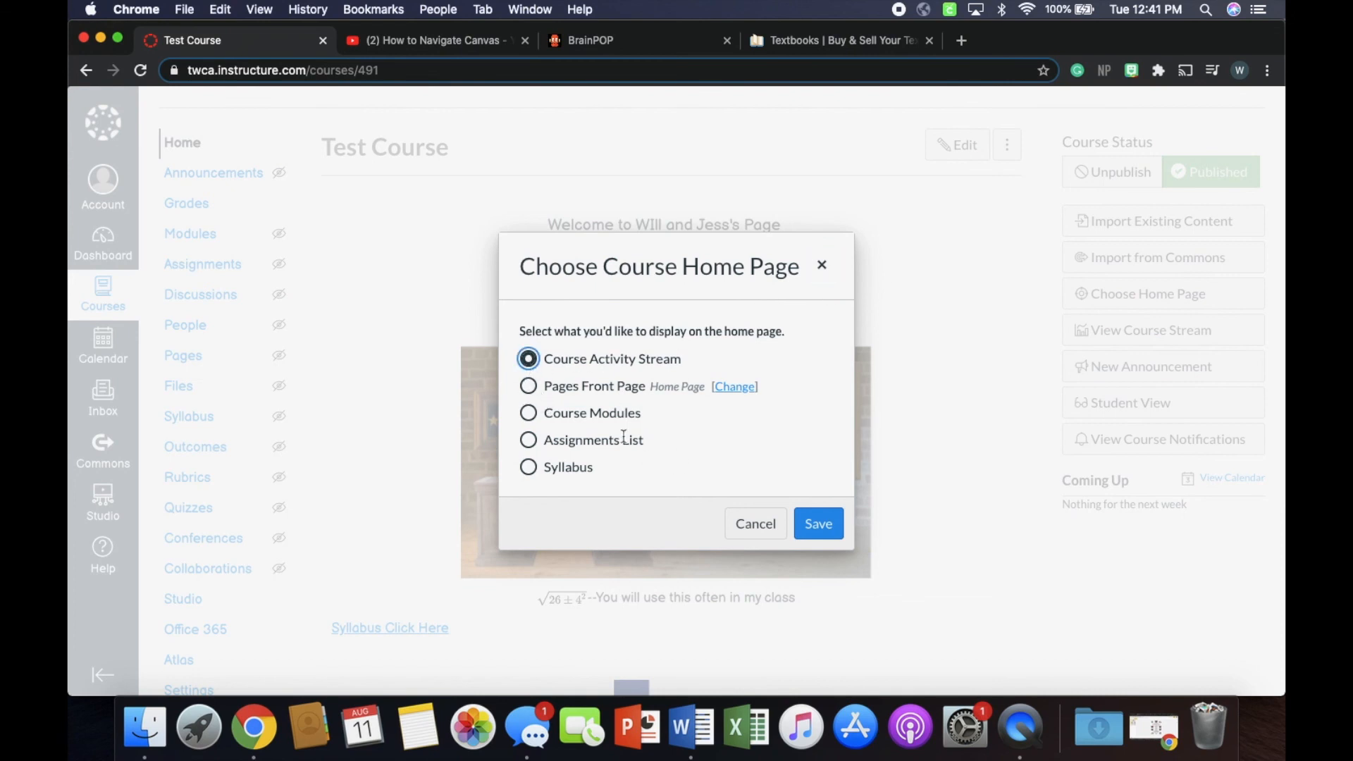
click(813, 521)
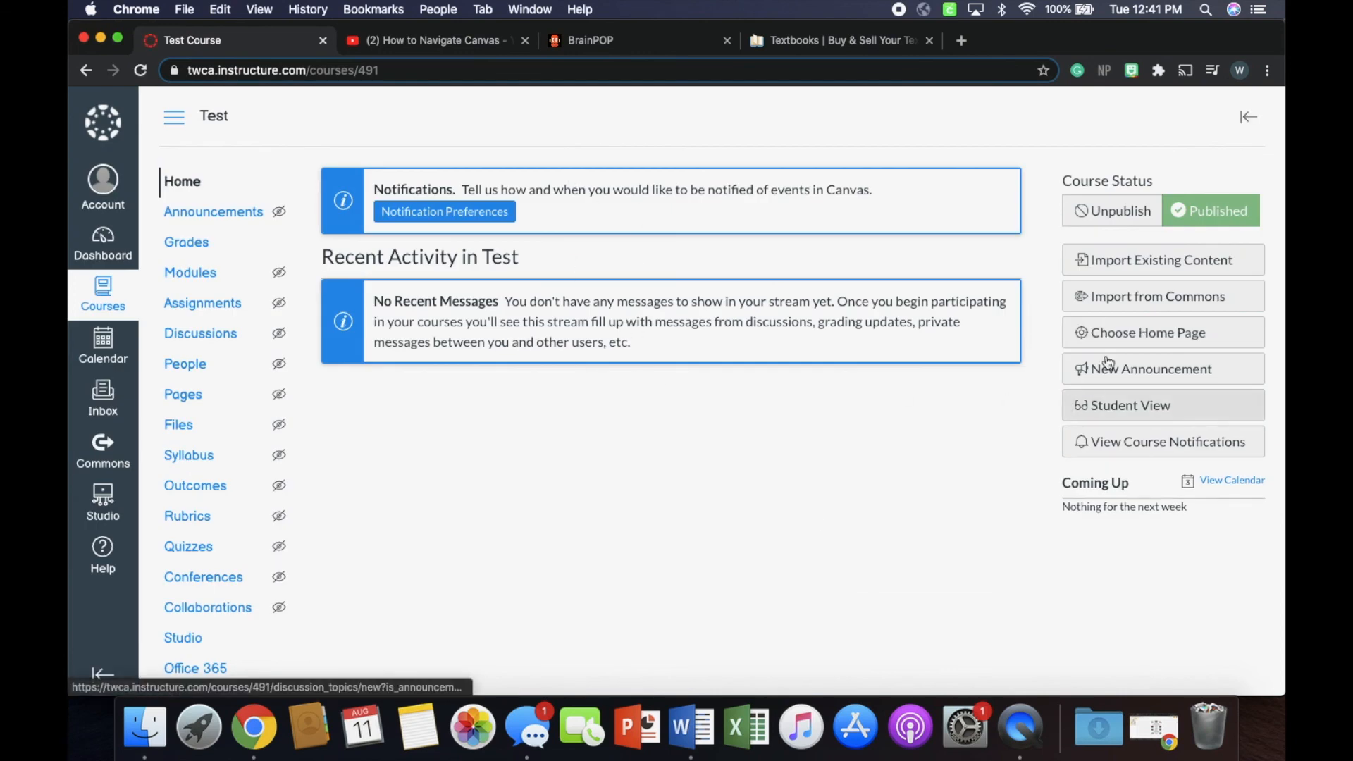
Step: Set the course home page back to Pages Front Page, save it, and check the displayed page
click(1123, 342)
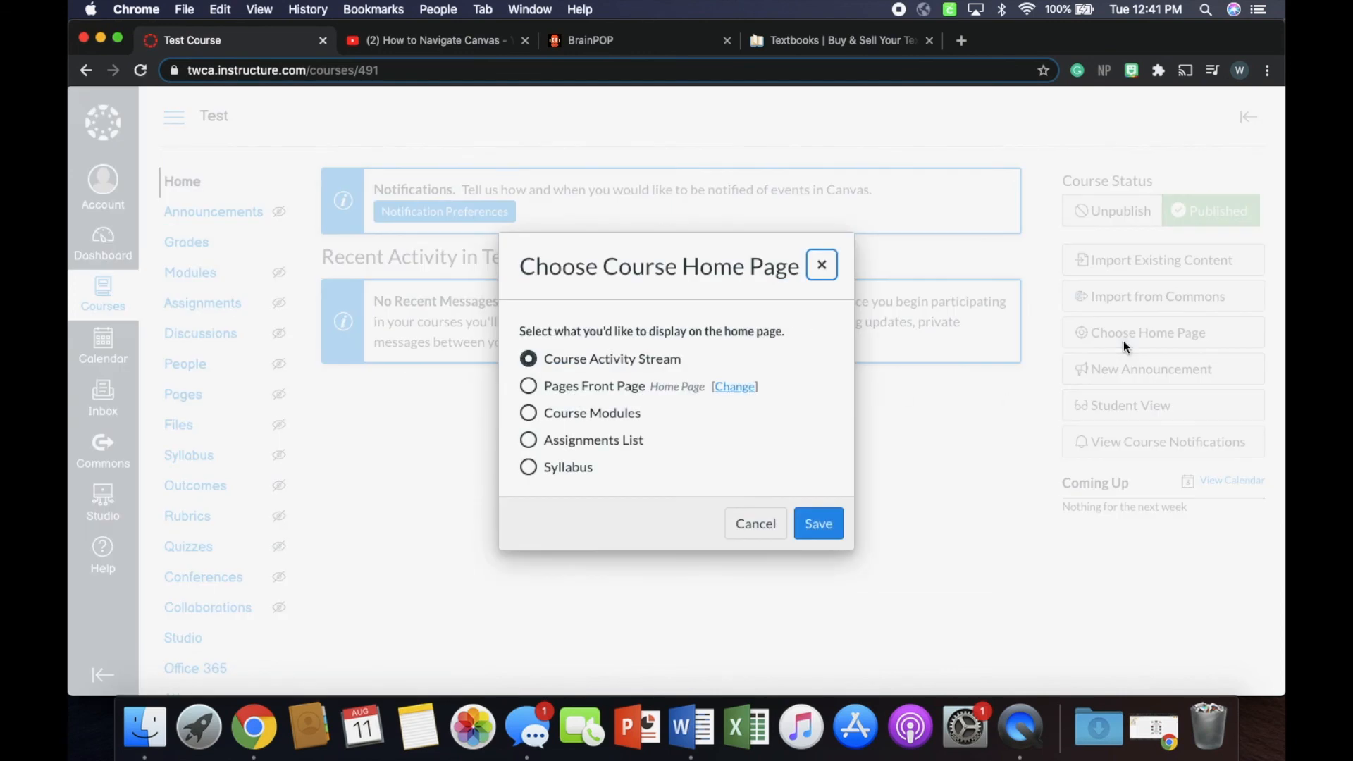
click(527, 389)
click(833, 531)
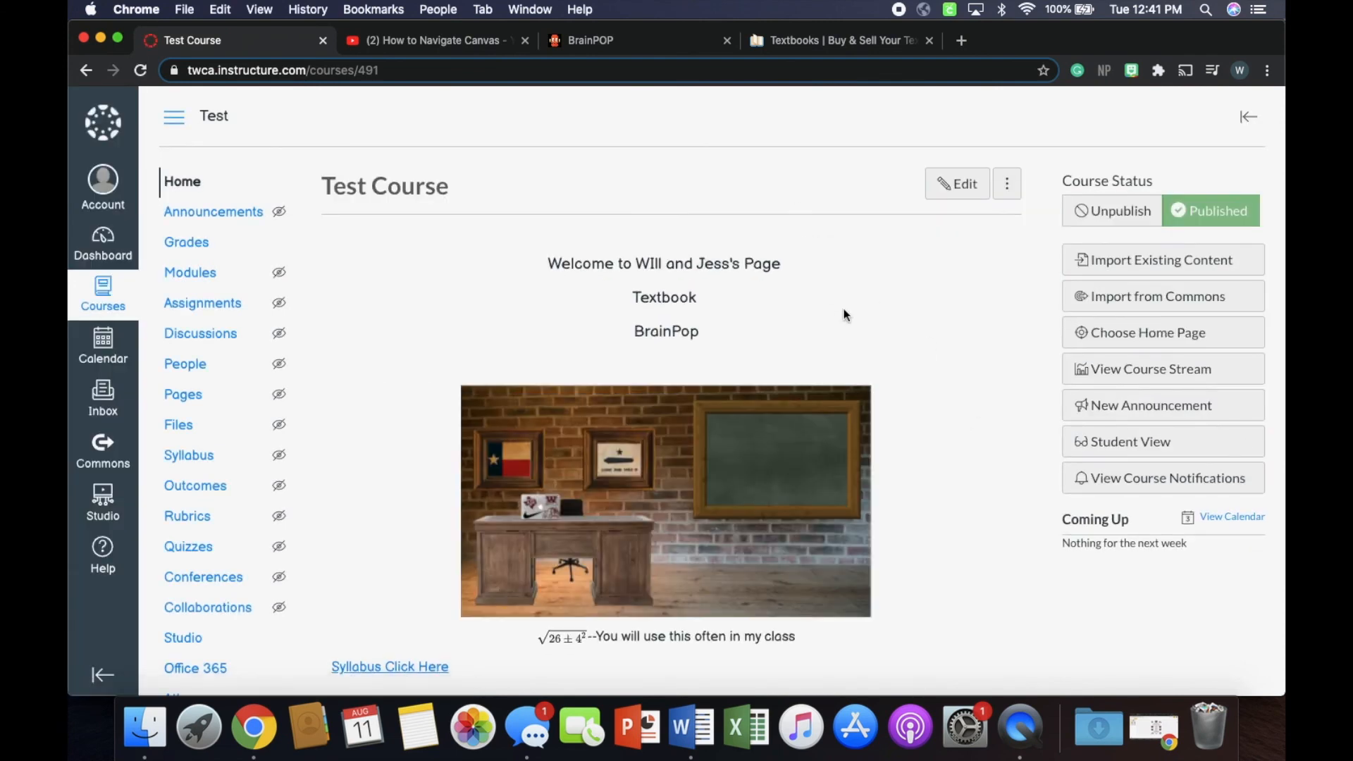
scroll(844, 309, down, 2)
scroll(844, 308, up, 2)
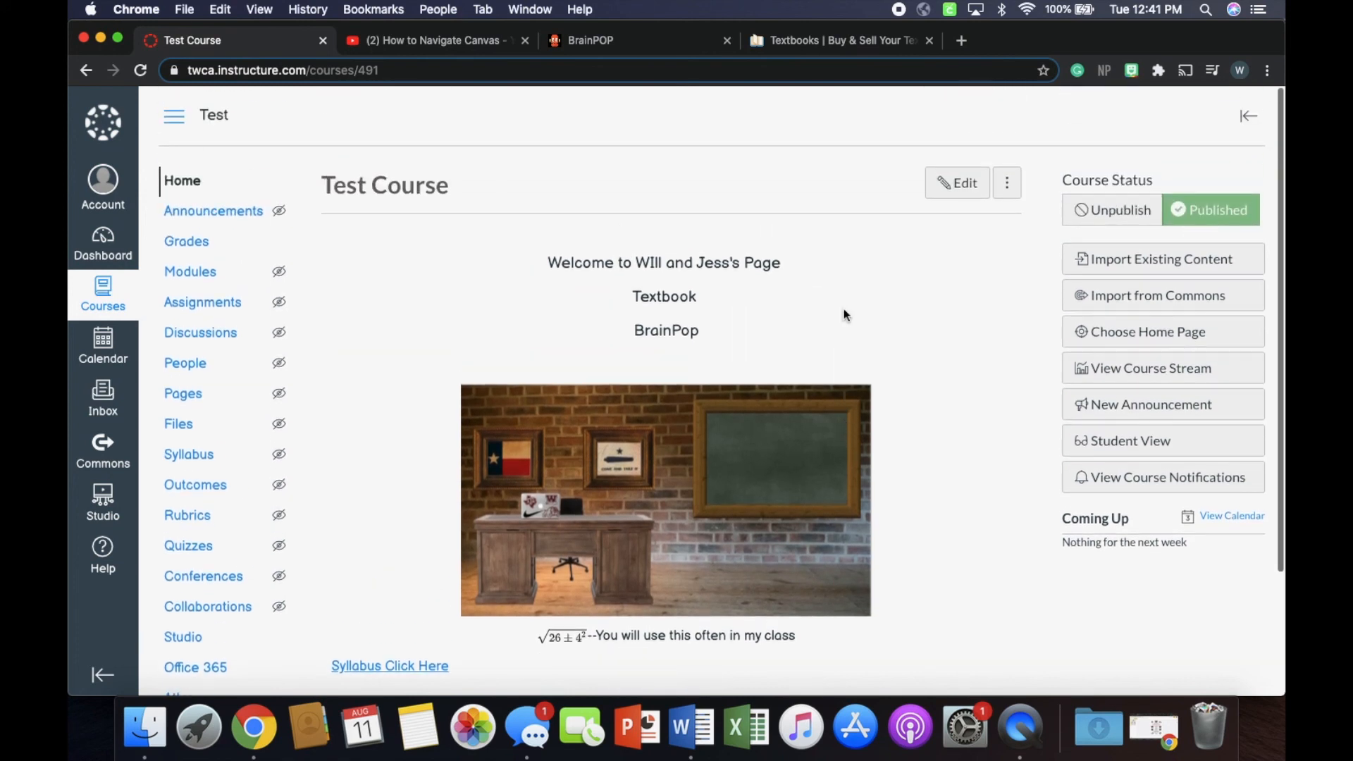
Step: Enter Student View of the course and look over the whole front page as a student sees it
click(1197, 449)
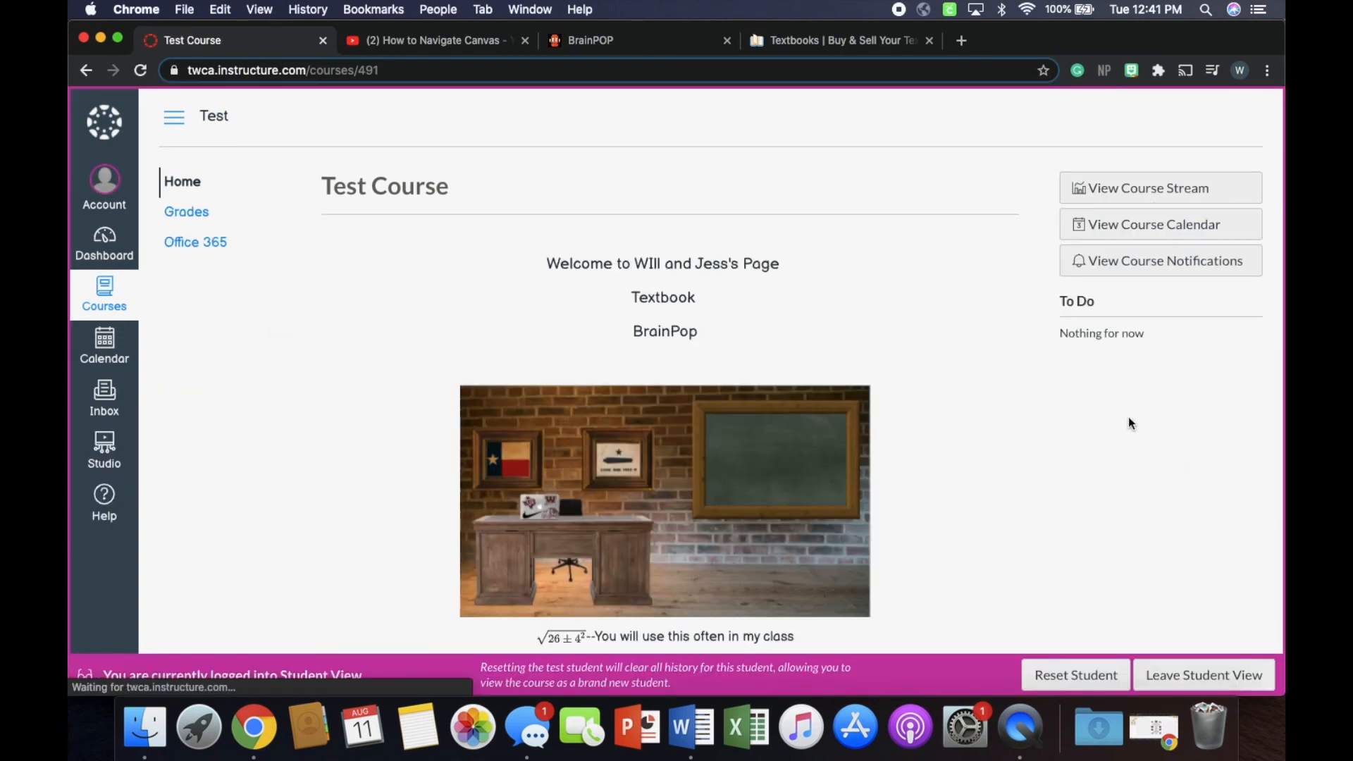
scroll(1128, 418, down, 5)
scroll(1128, 418, up, 5)
scroll(1128, 418, down, 5)
scroll(1127, 416, up, 3)
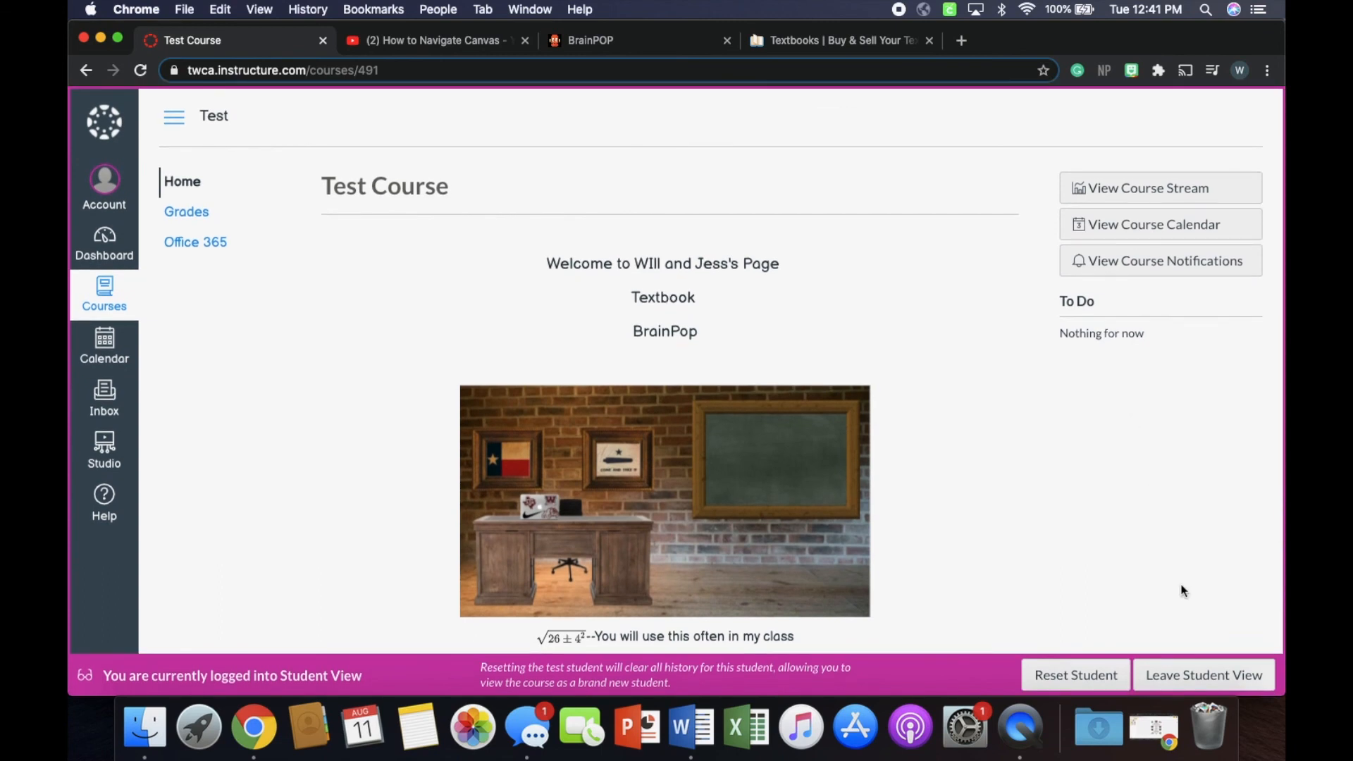
scroll(767, 405, down, 3)
scroll(768, 406, up, 3)
scroll(768, 405, down, 1)
scroll(767, 405, up, 1)
scroll(650, 138, down, 3)
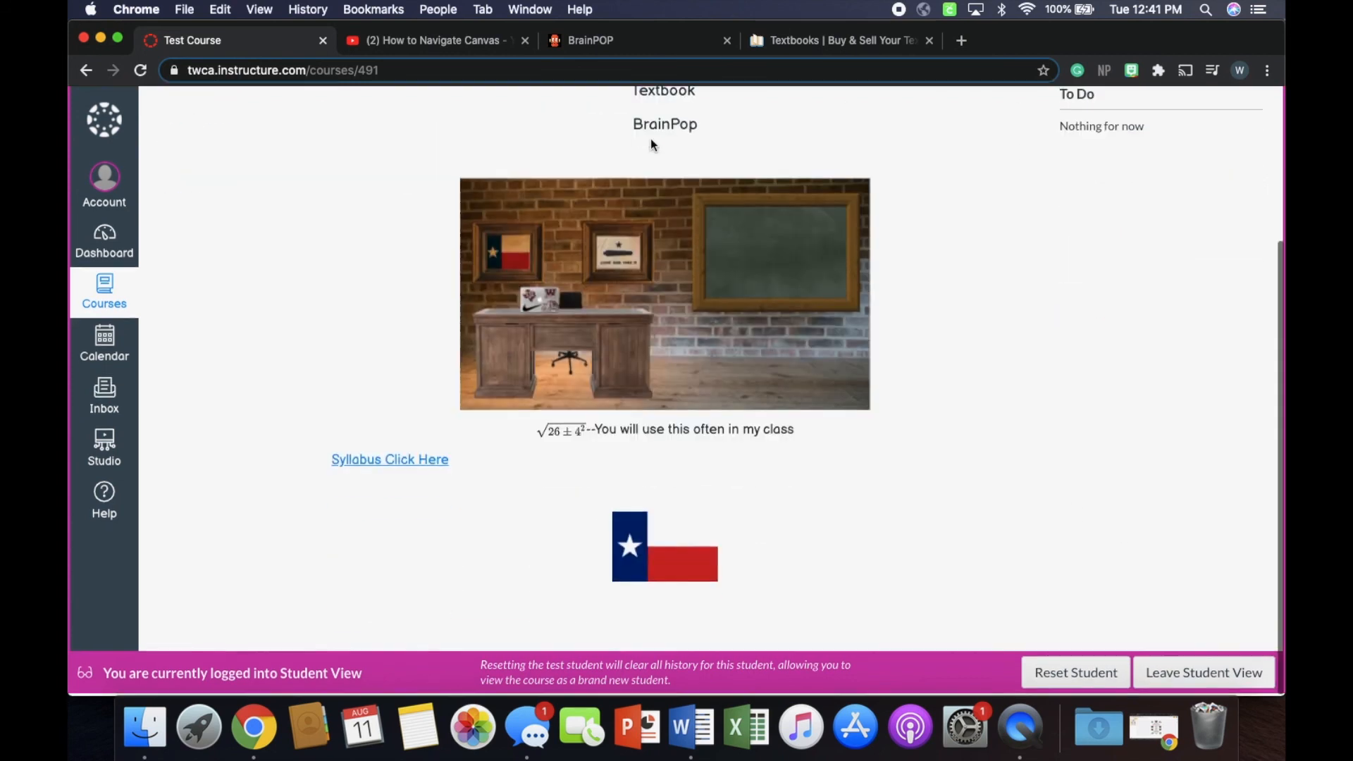
Step: Test the front page's Texas flag image link and Syllabus Click Here link as a student, and leave Student View
click(647, 539)
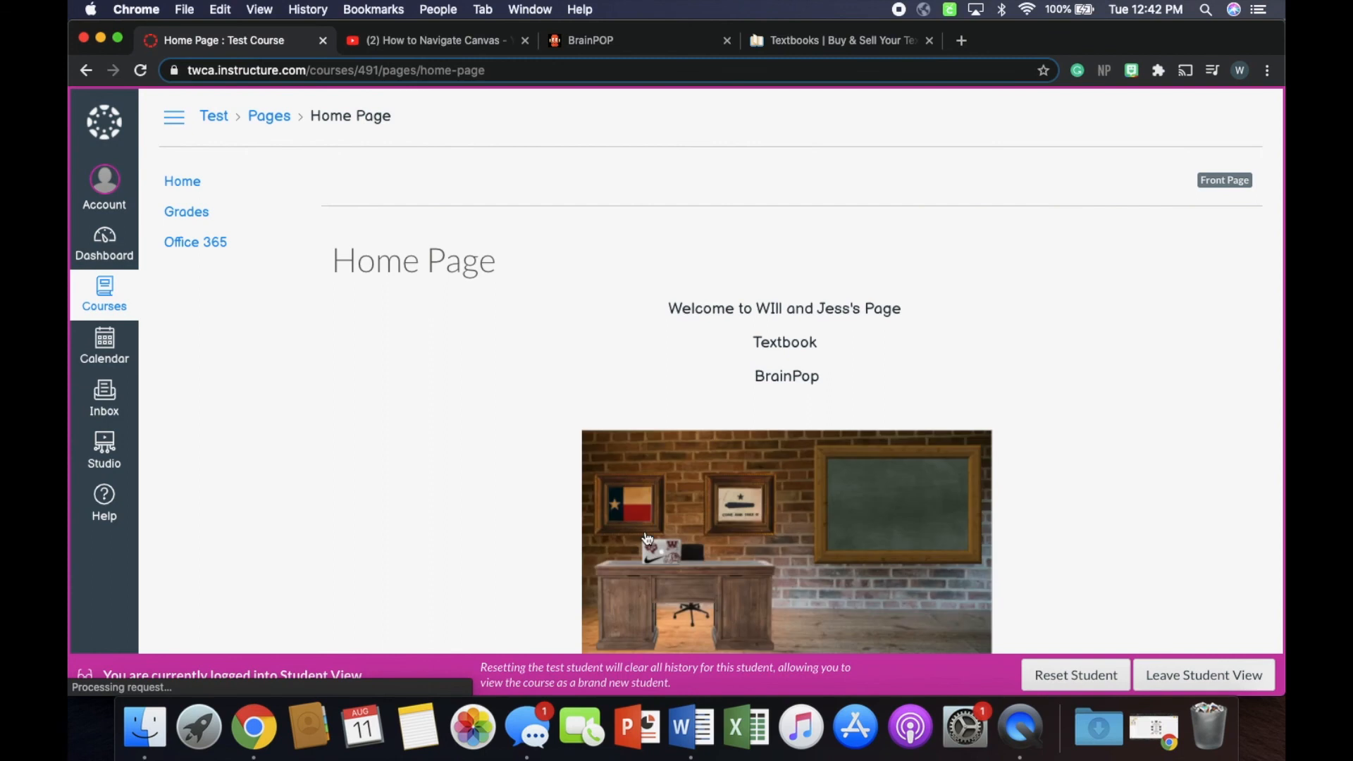
scroll(647, 539, down, 4)
click(363, 471)
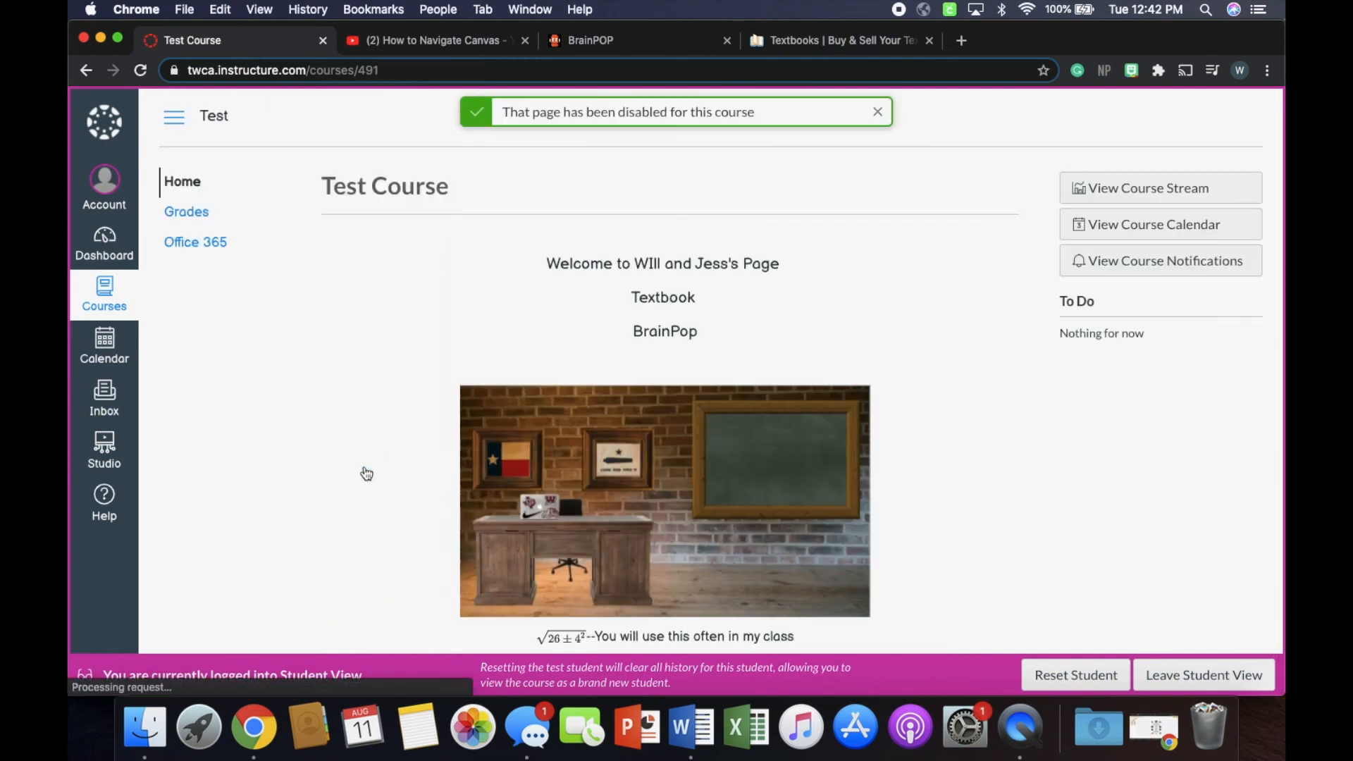
scroll(572, 302, down, 2)
scroll(572, 302, up, 2)
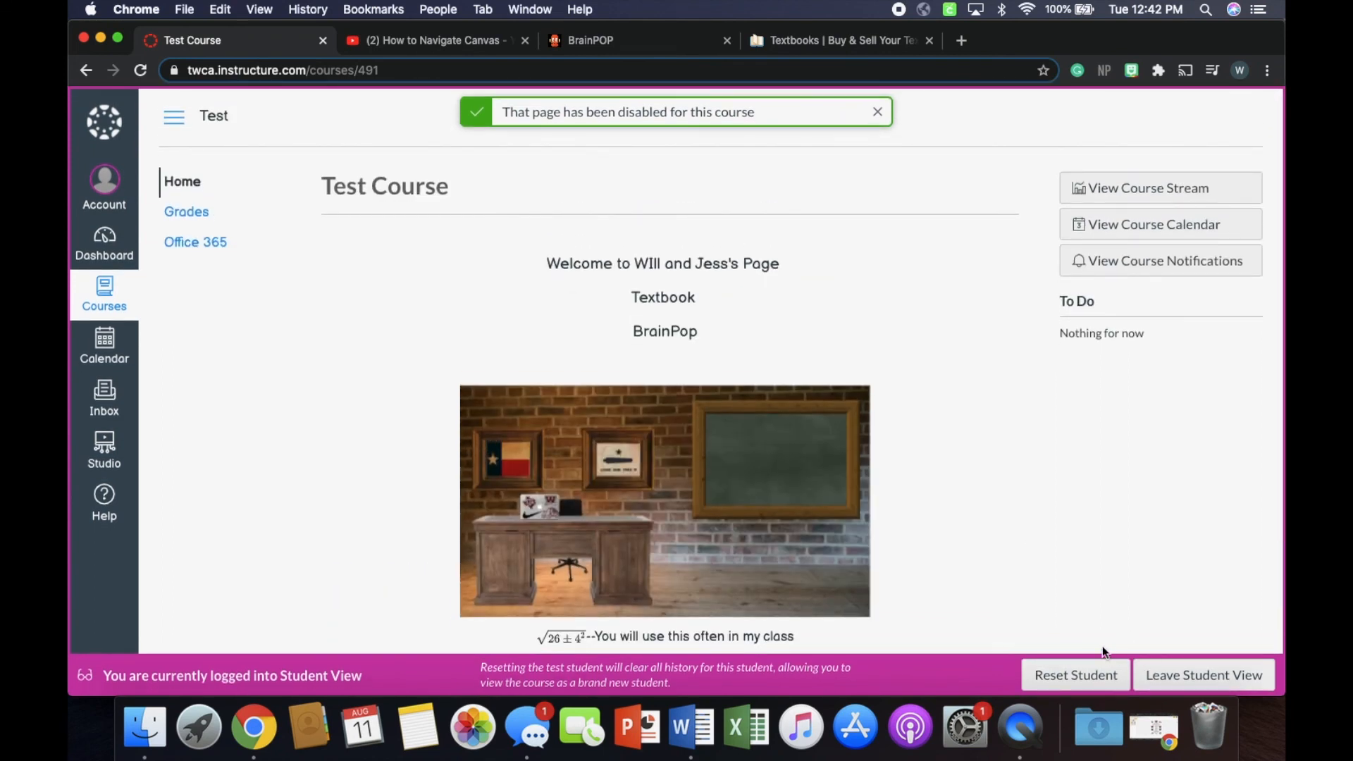
click(1196, 675)
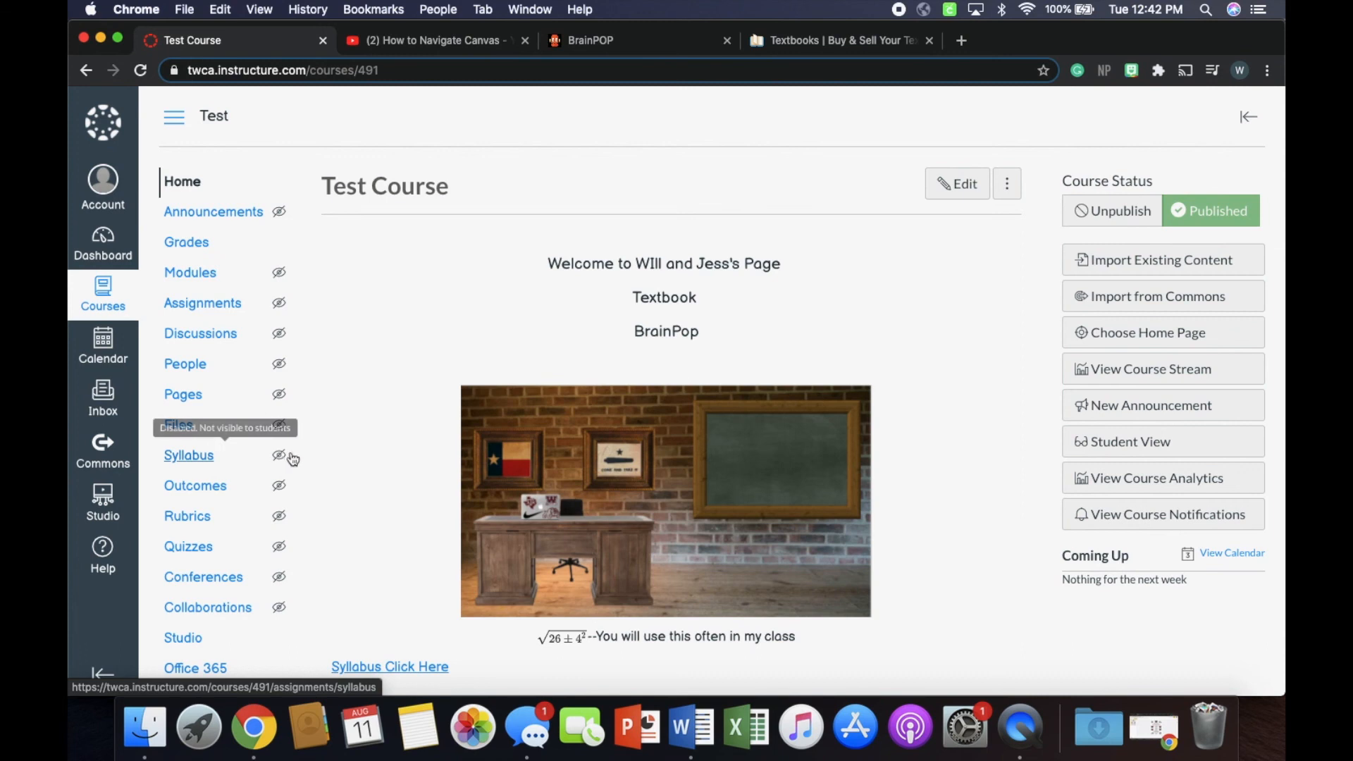
Step: In the course's navigation settings, move Syllabus and Quizzes from the hidden items to the student-visible list, between Studio and Office 365
scroll(282, 458, down, 4)
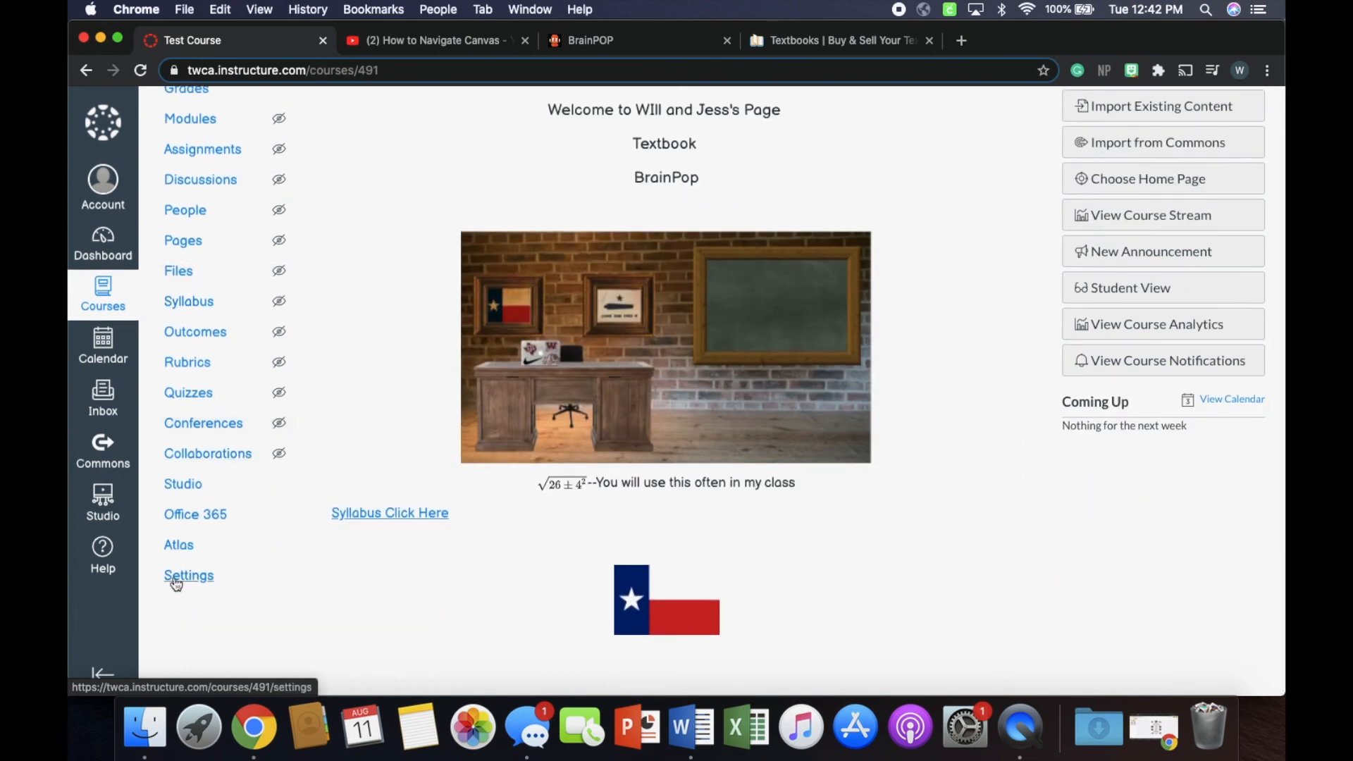
click(176, 582)
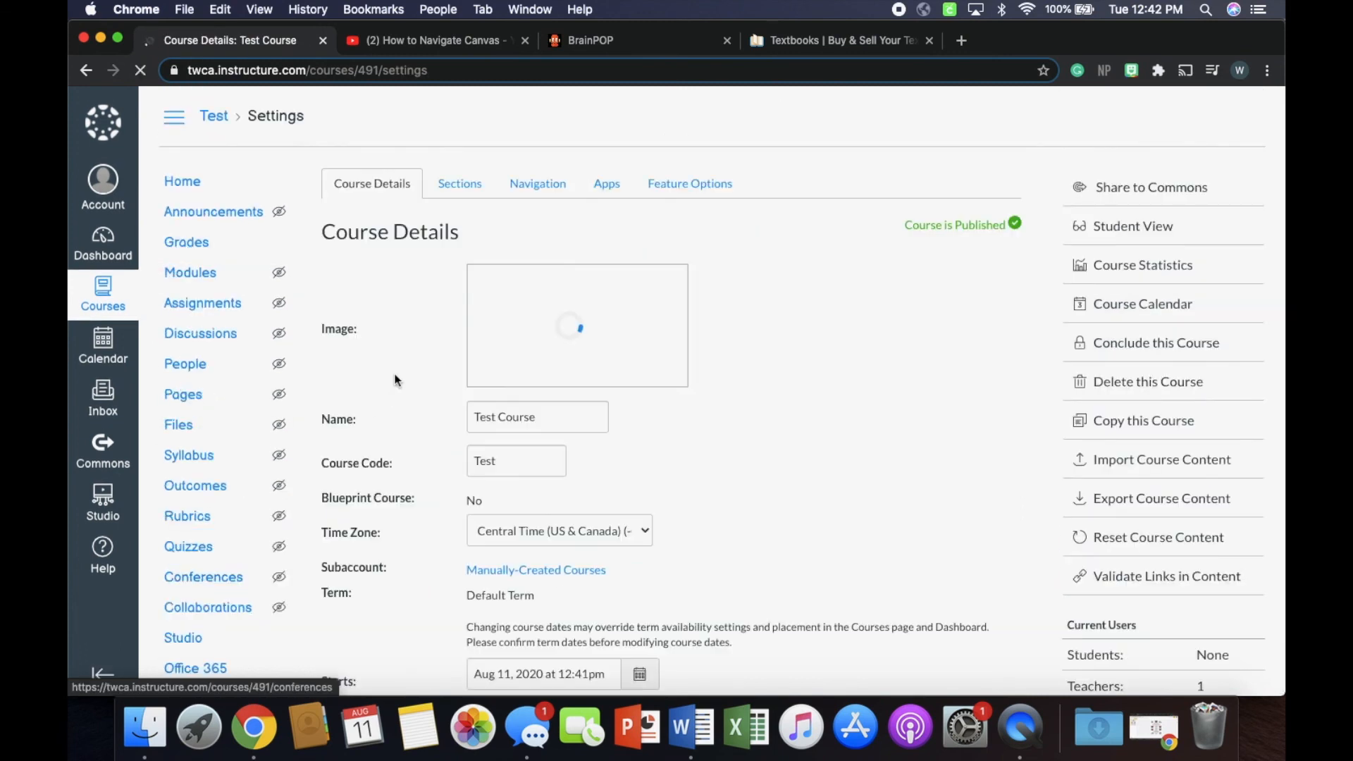
click(537, 177)
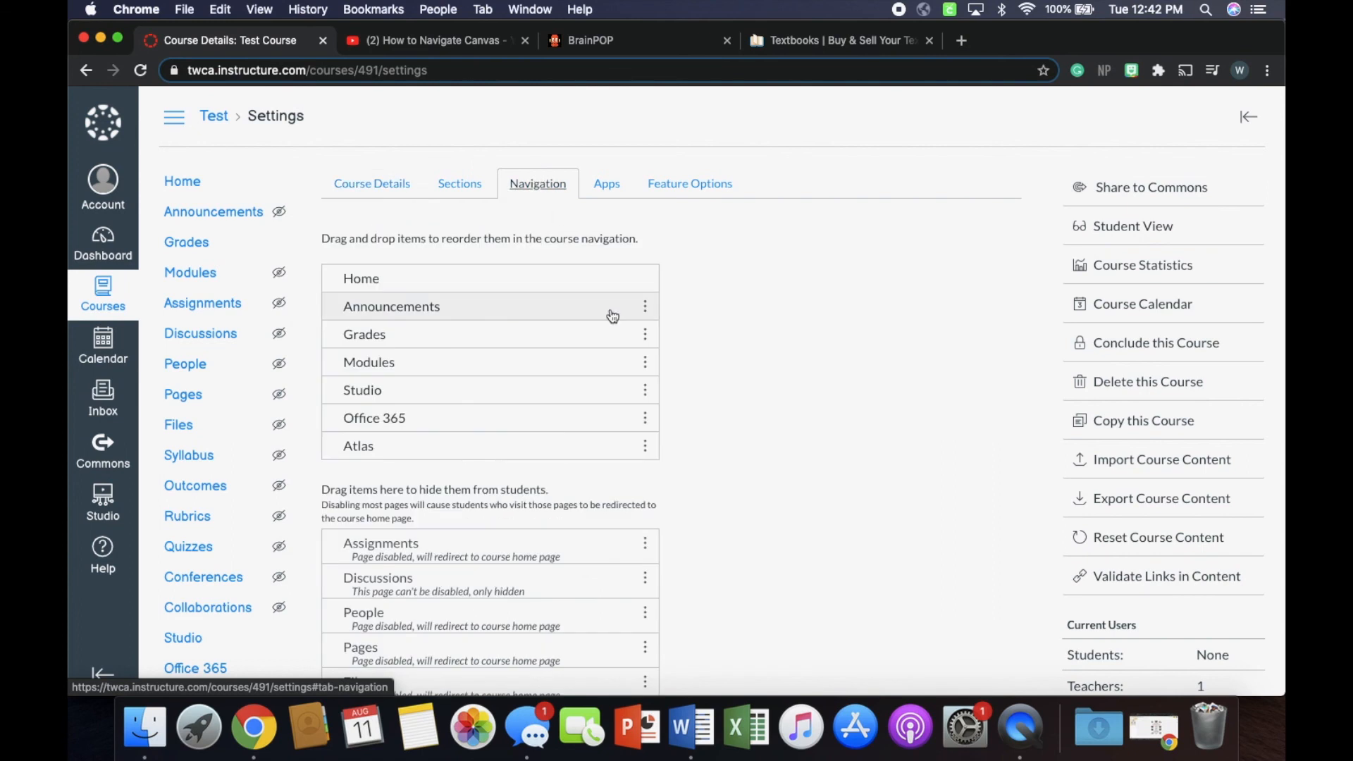
scroll(512, 147, down, 3)
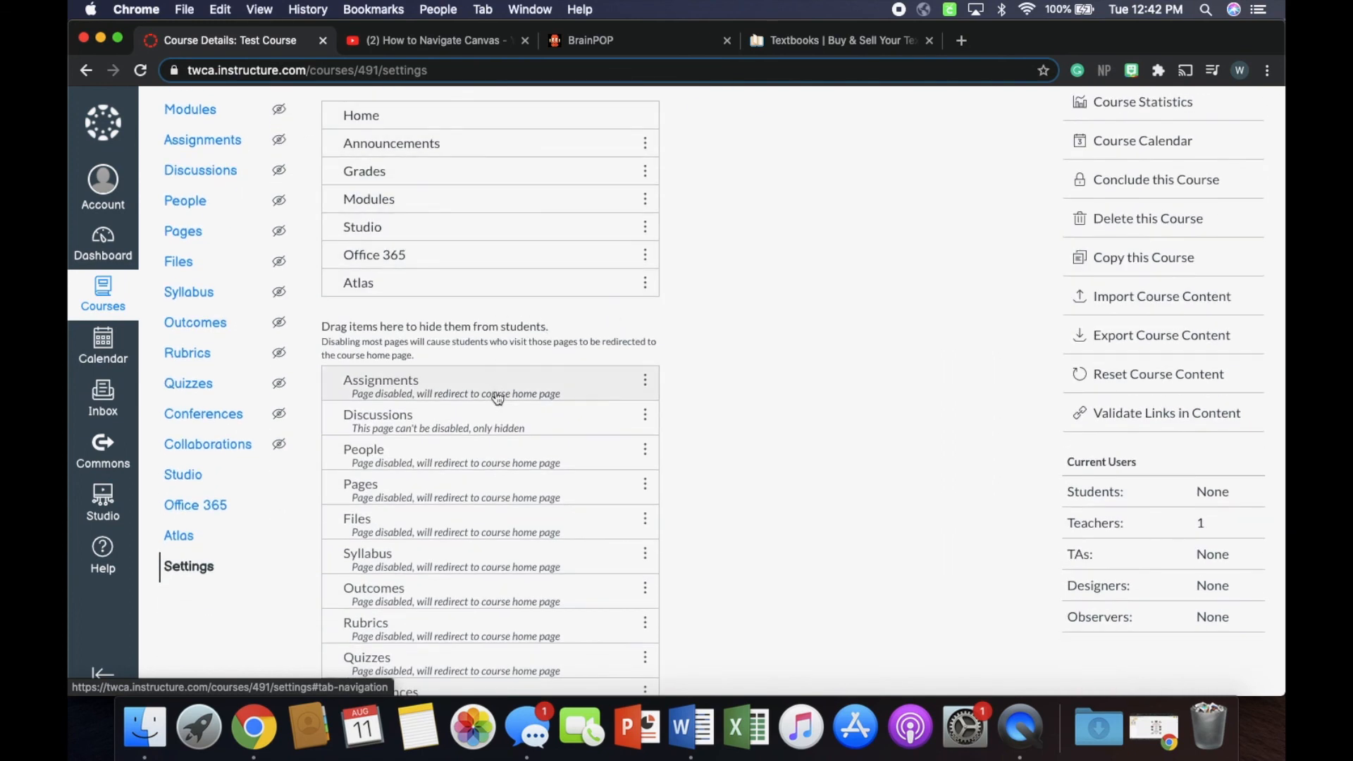
scroll(498, 395, down, 3)
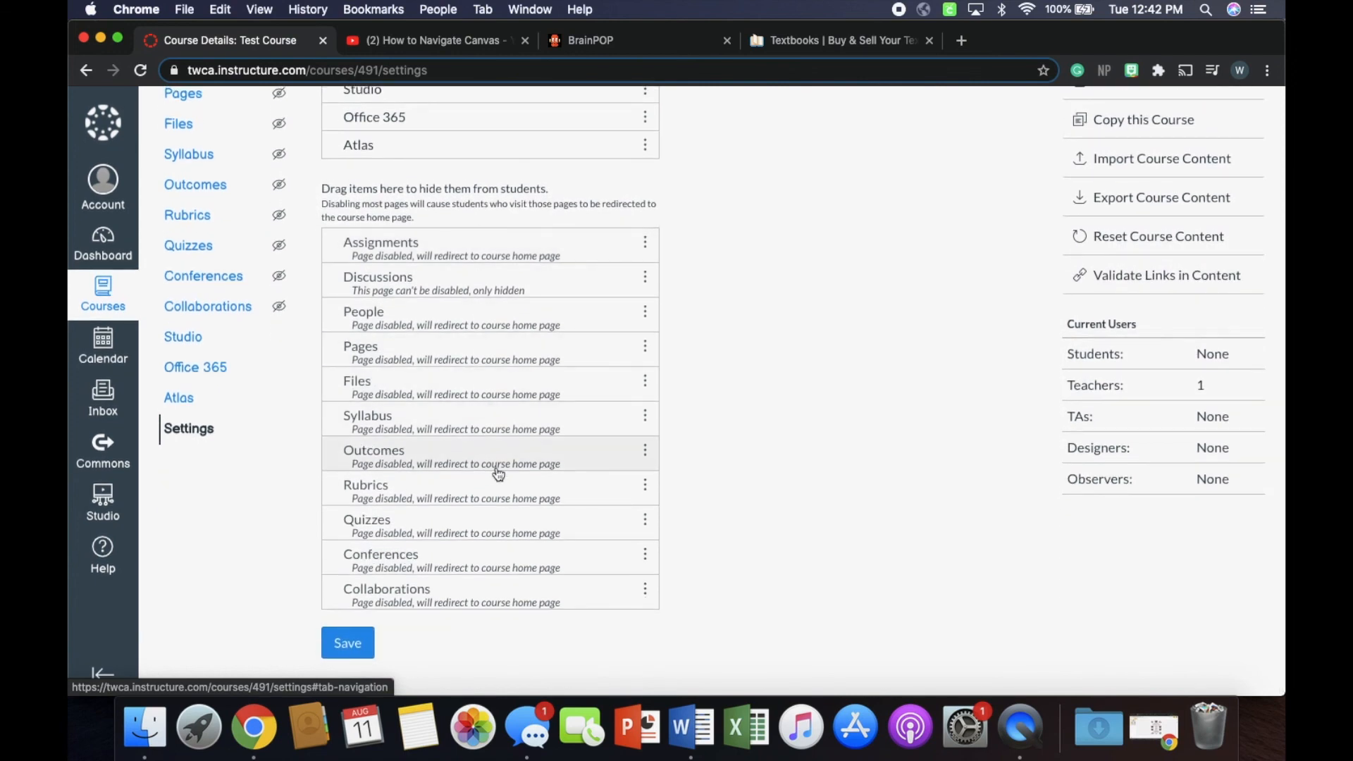
drag(476, 416, 431, 142)
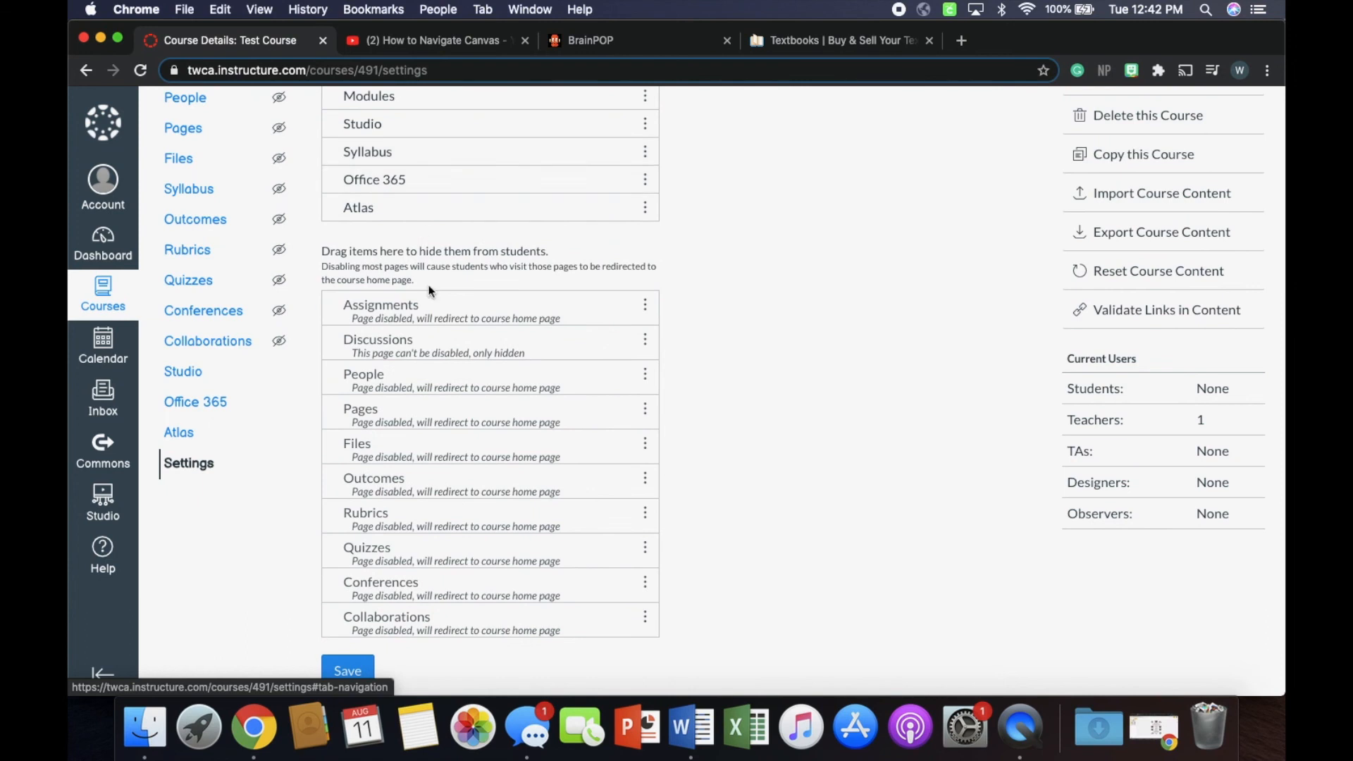
drag(453, 552, 421, 145)
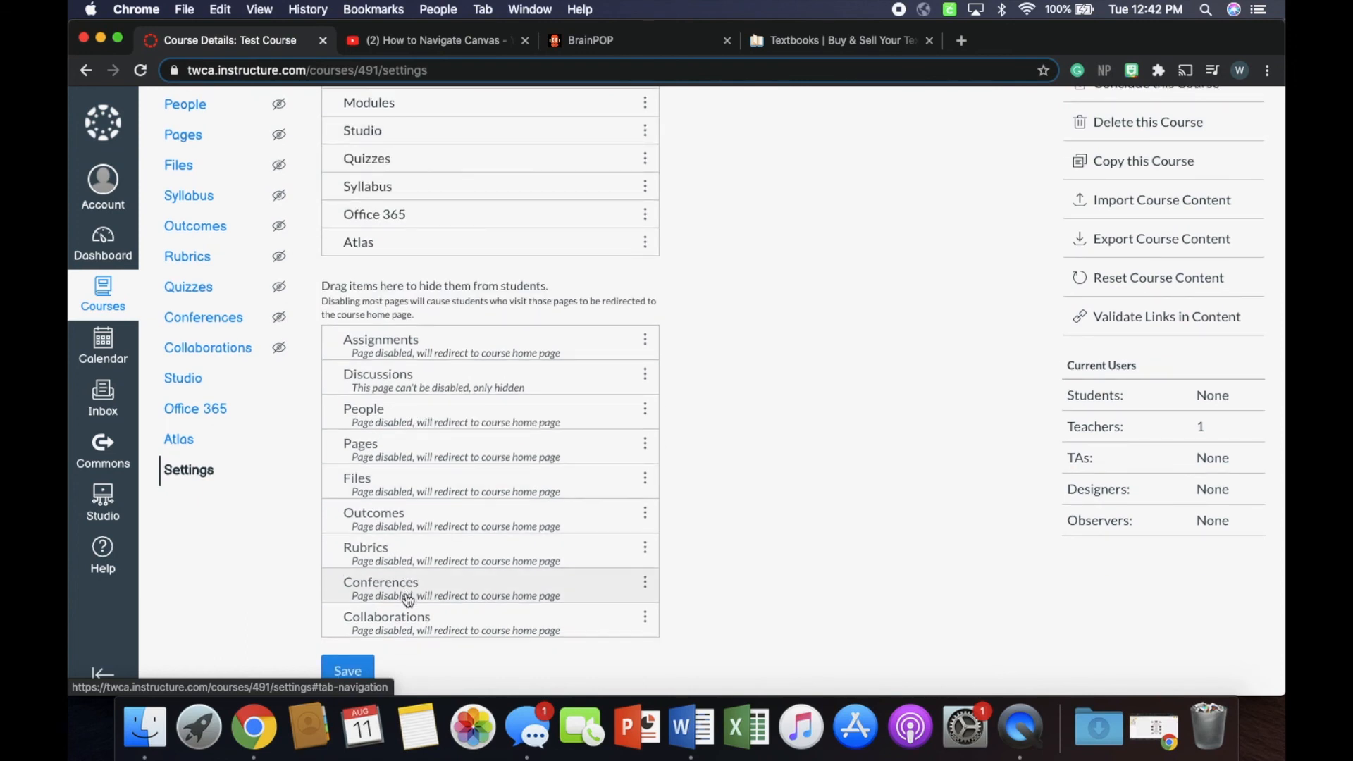
Step: Move Assignments, Discussions, Pages and Files to the student-visible navigation list between Studio and Syllabus, and save the navigation settings
drag(417, 341, 395, 194)
drag(383, 383, 377, 229)
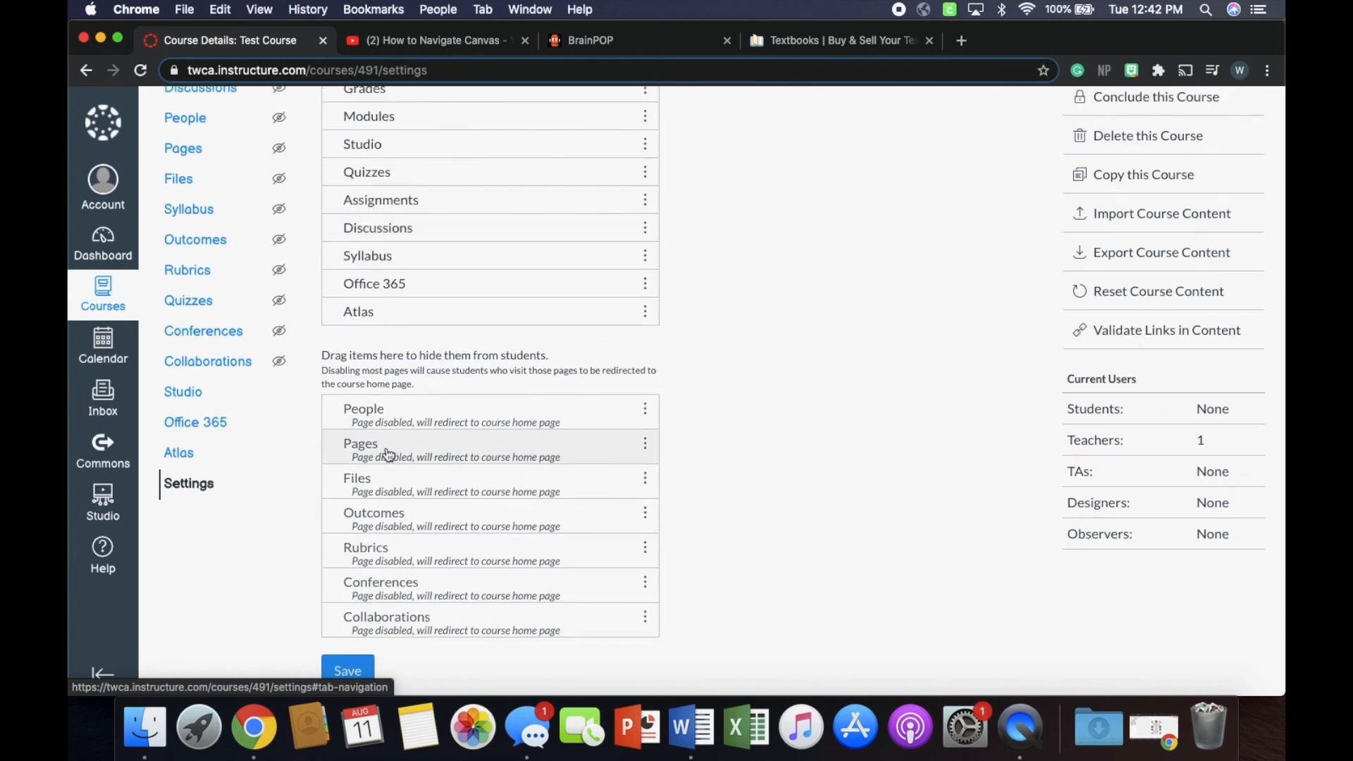
drag(389, 451, 366, 234)
drag(407, 482, 378, 188)
scroll(405, 412, down, 1)
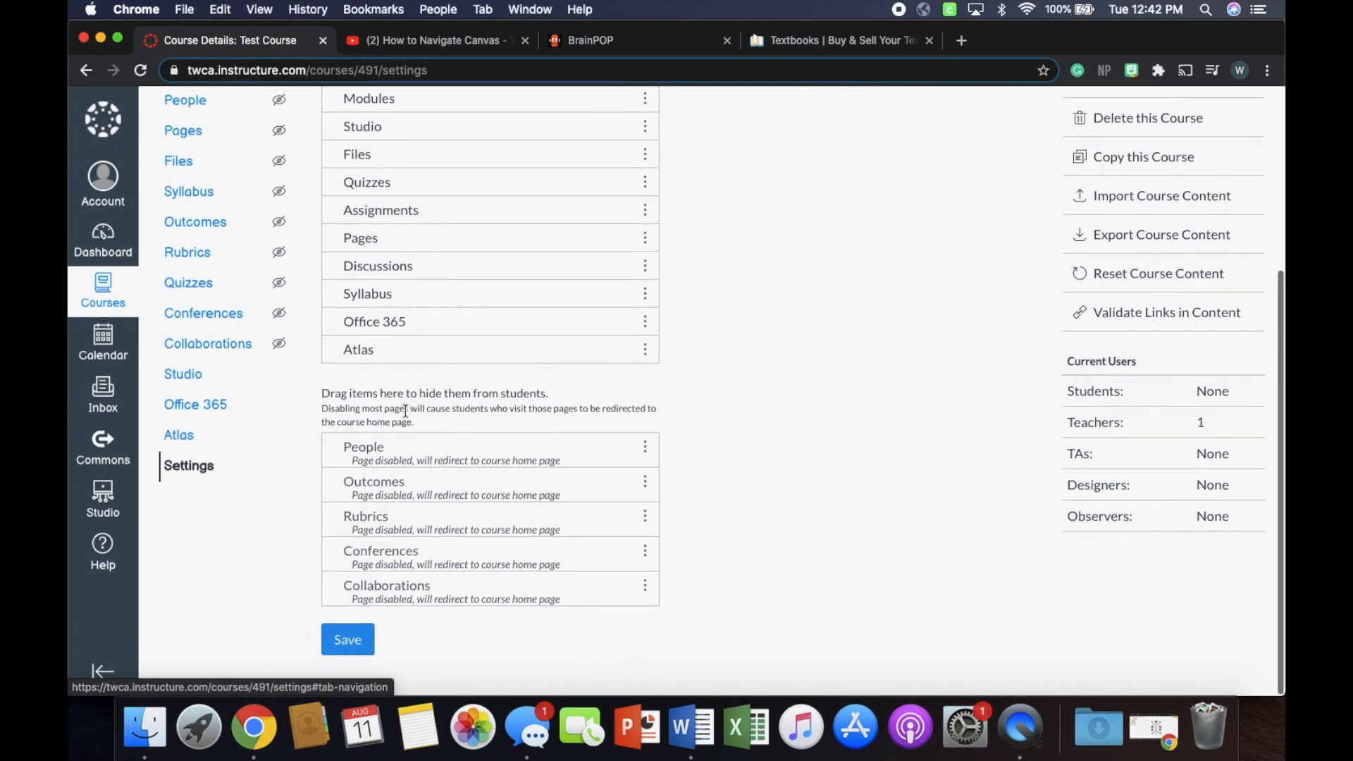
click(348, 644)
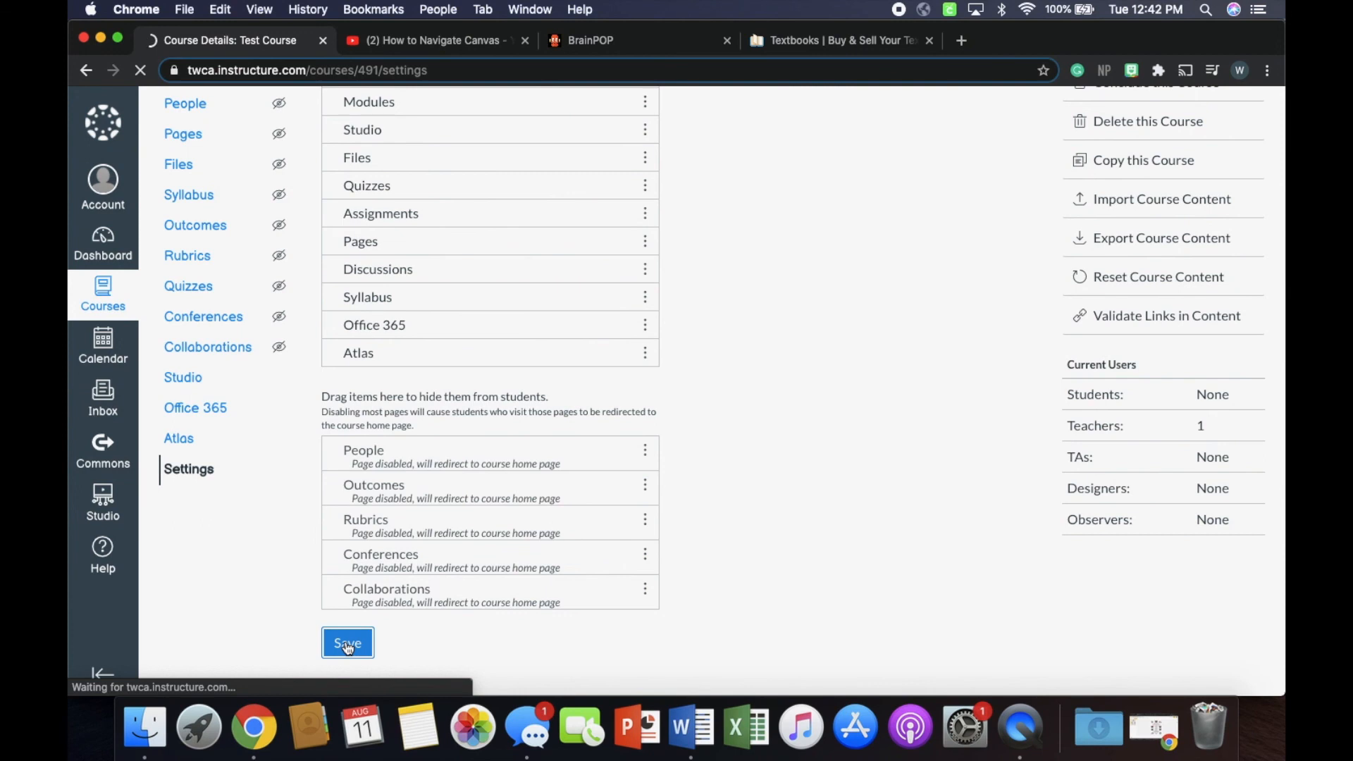
Step: Return to the course home, enter Student View, and follow the front page's Syllabus Click Here link
click(182, 191)
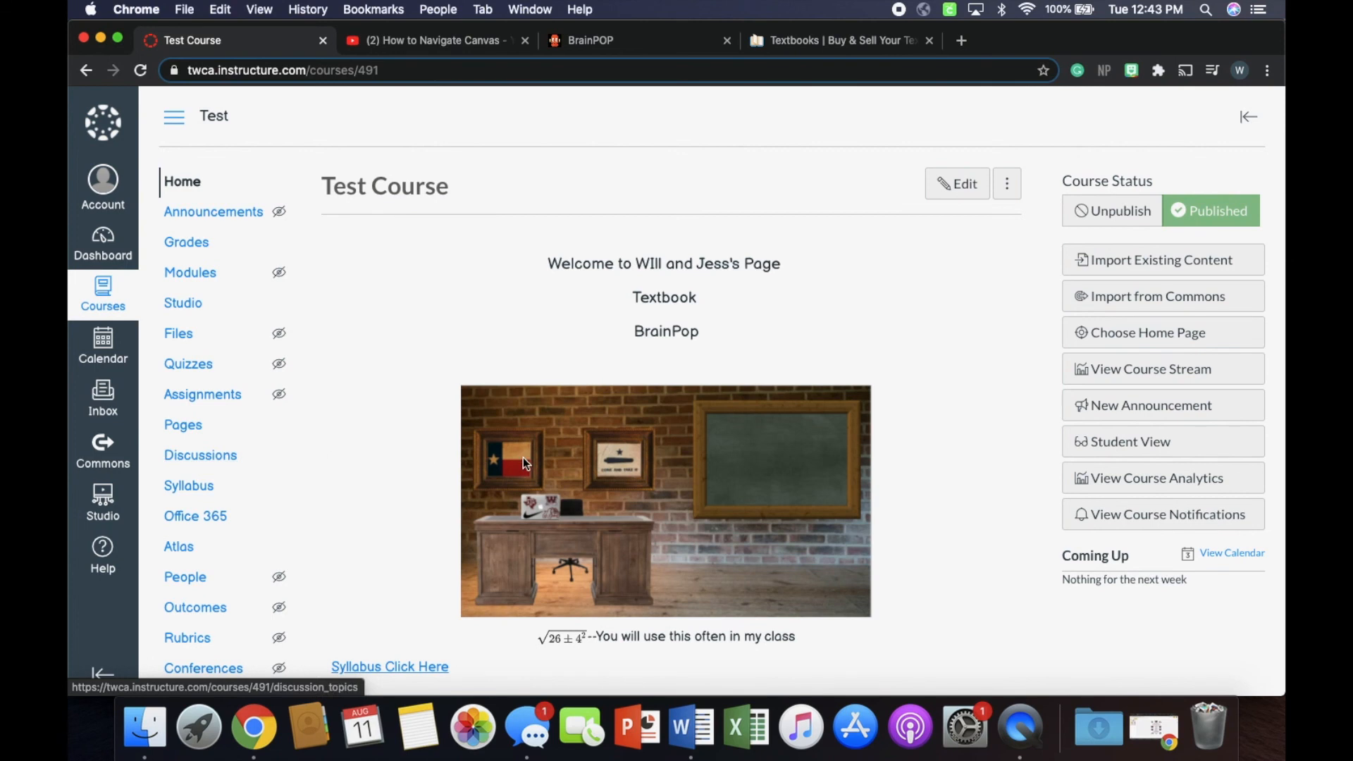
click(1127, 441)
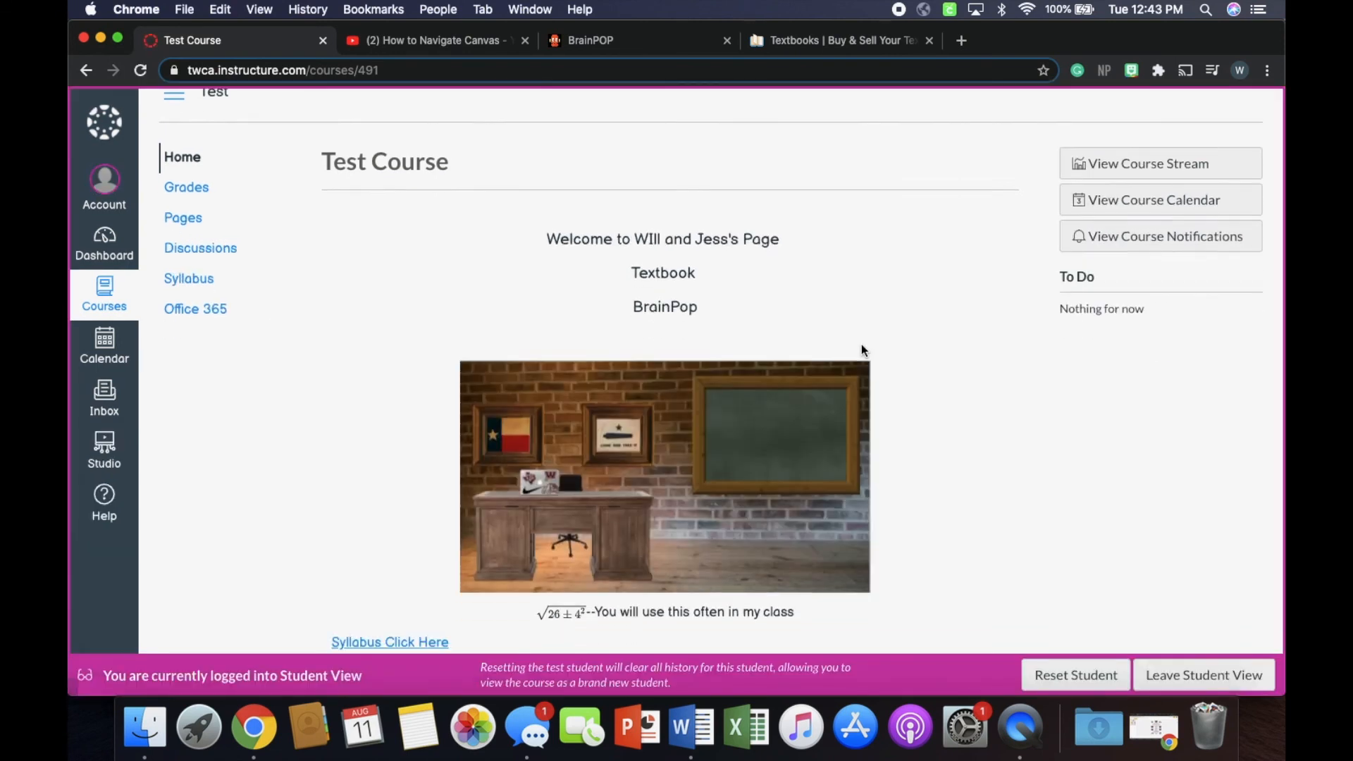
scroll(860, 344, down, 5)
click(399, 463)
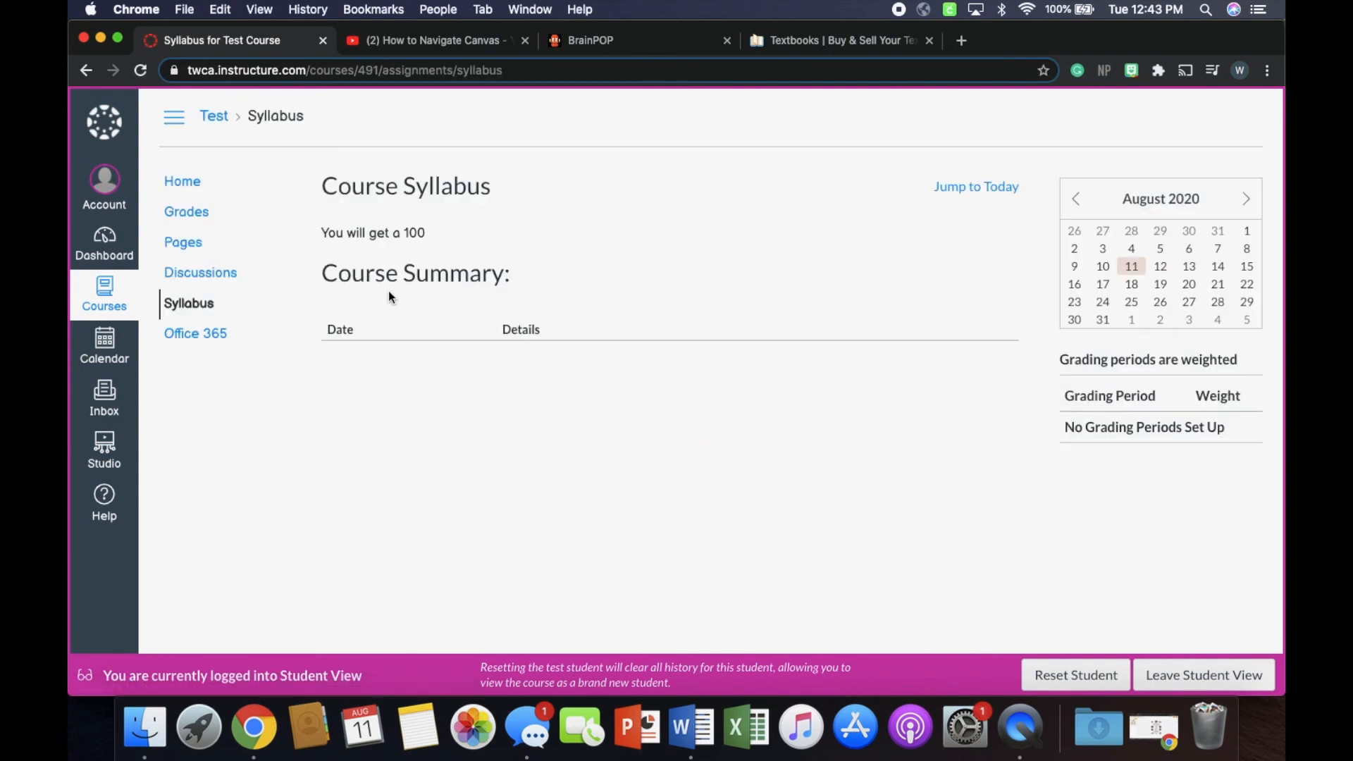
Step: Examine the course syllabus text as a student, return to the course home page, and leave Student View
drag(322, 231, 439, 244)
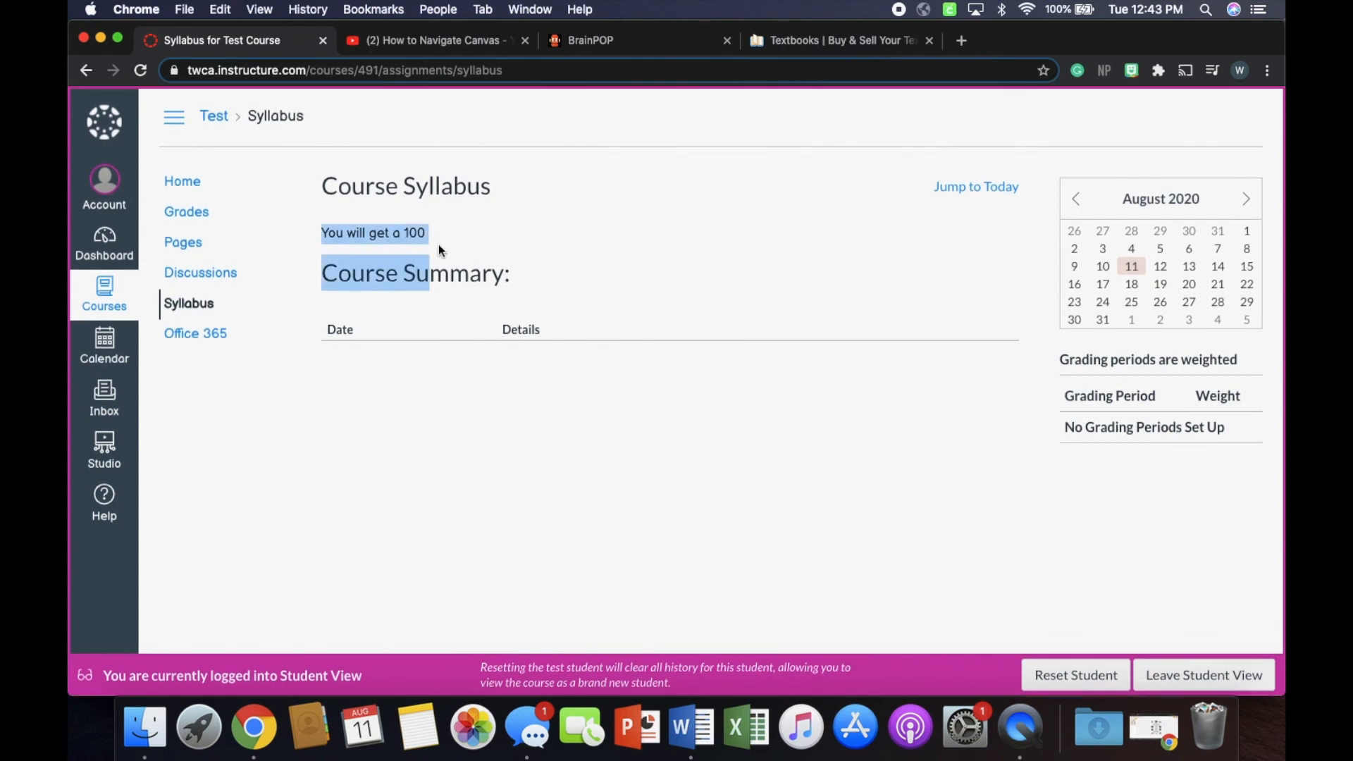
click(438, 244)
drag(327, 230, 551, 285)
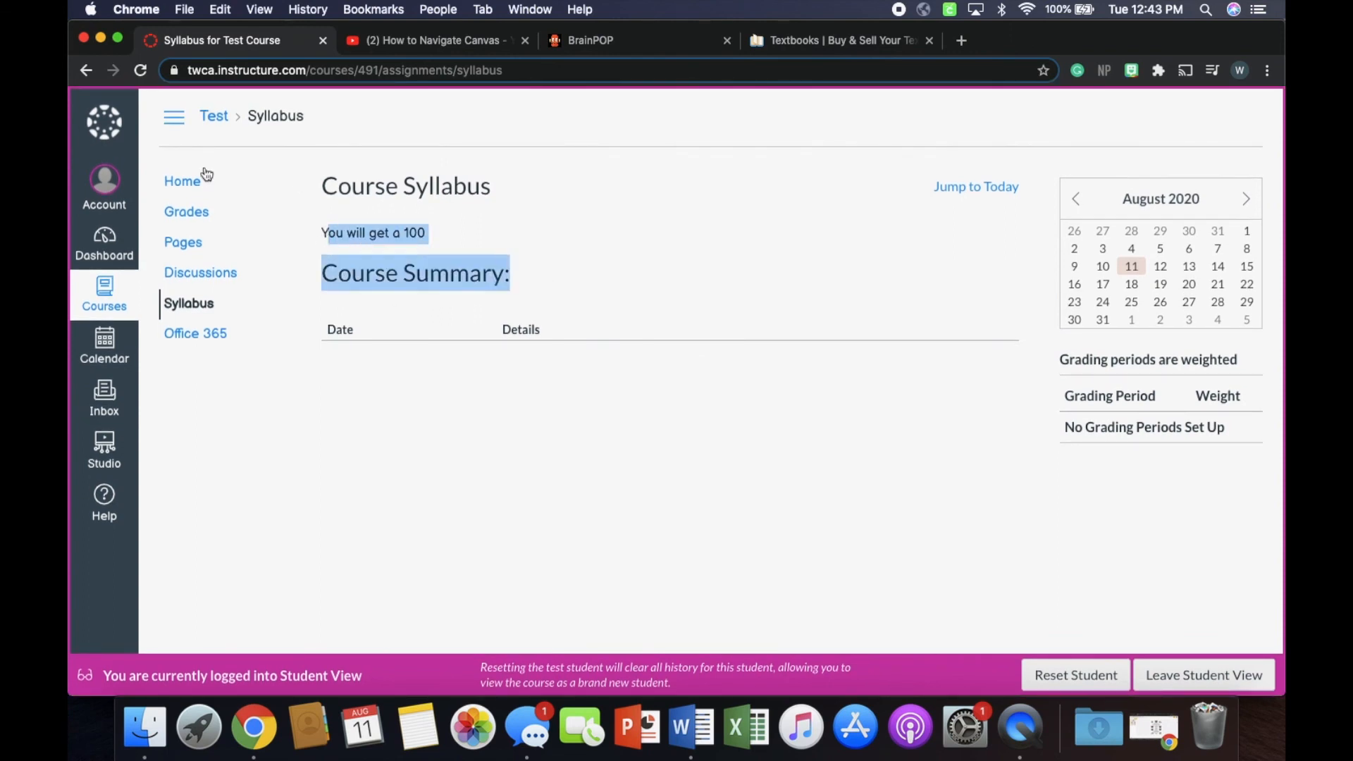
click(177, 186)
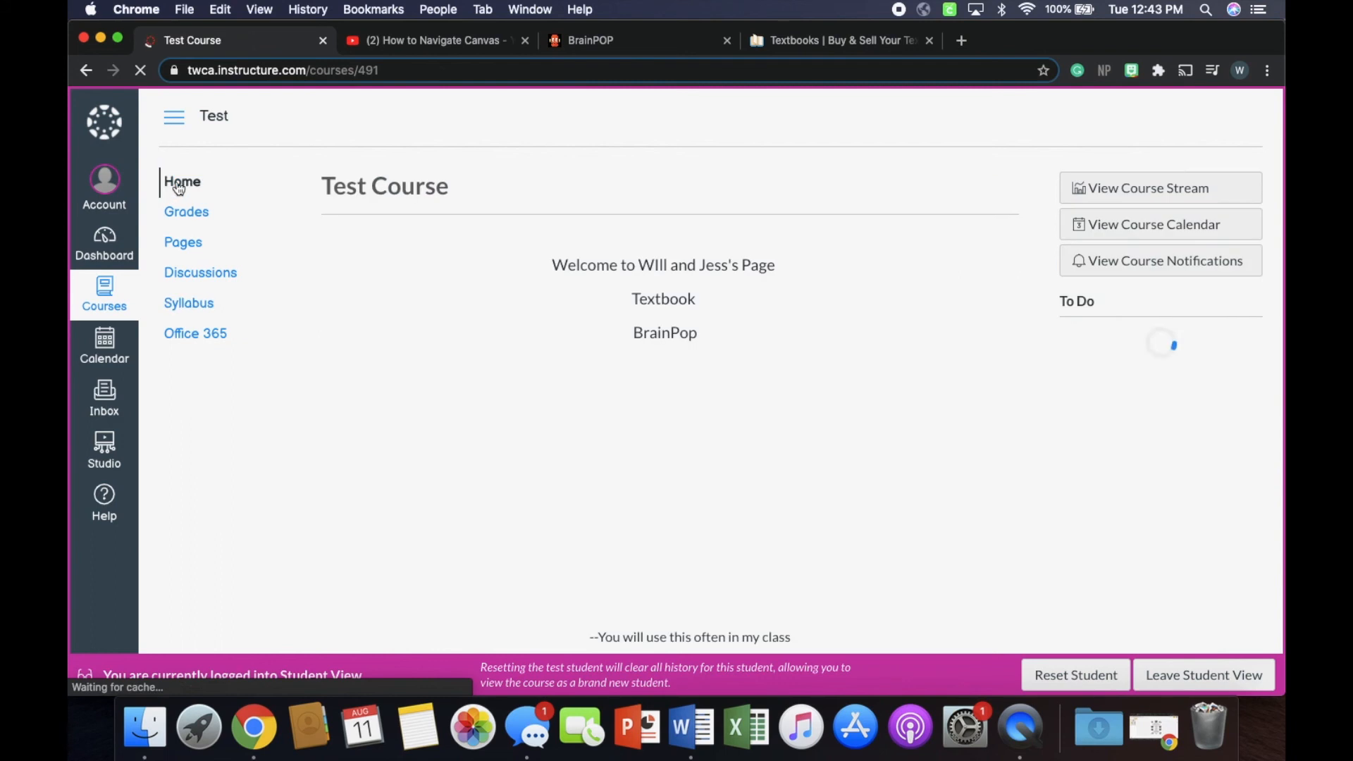
click(1209, 678)
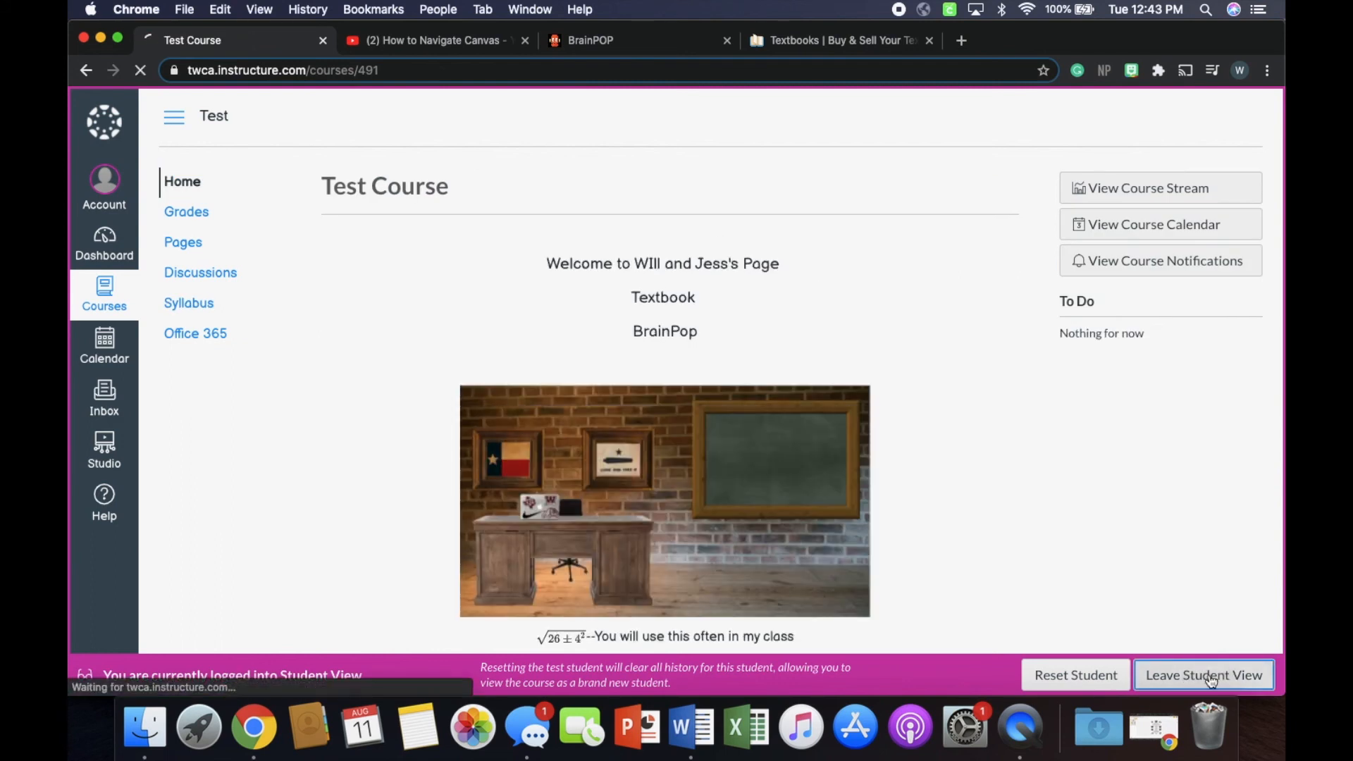